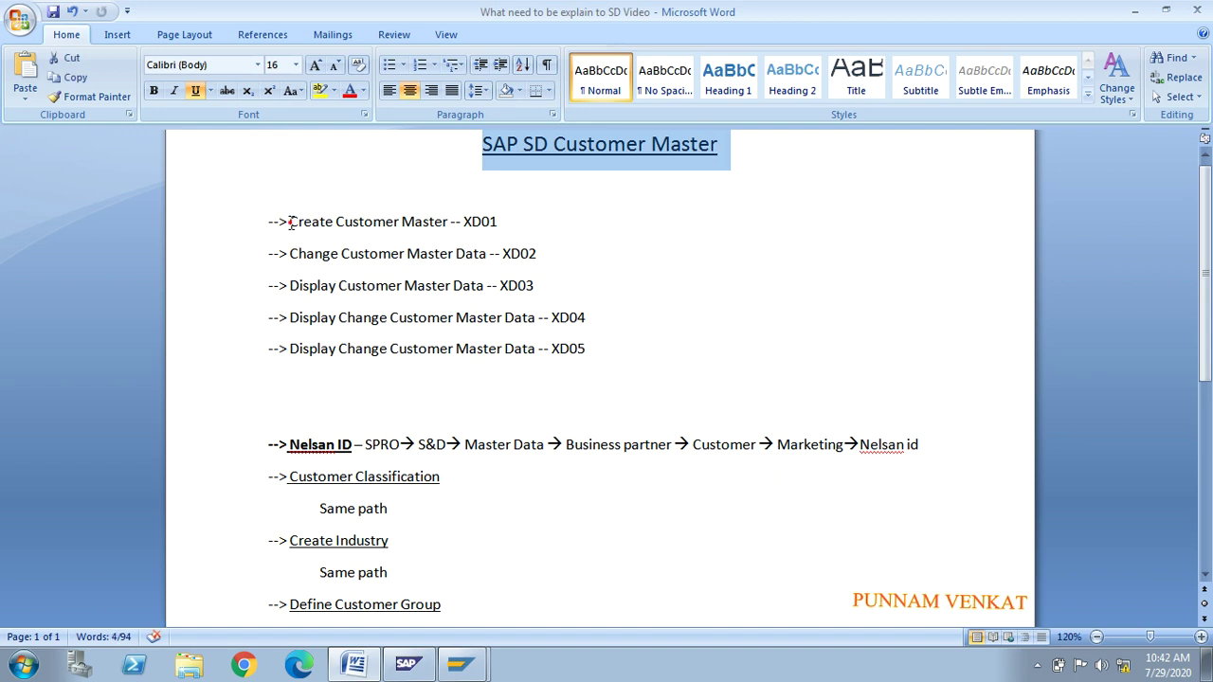
# Step: Highlight 'Create Customer Master' and XD01 in the notes, then zoom the page to 140%
pyautogui.moveTo(290, 222); pyautogui.dragTo(458, 236)
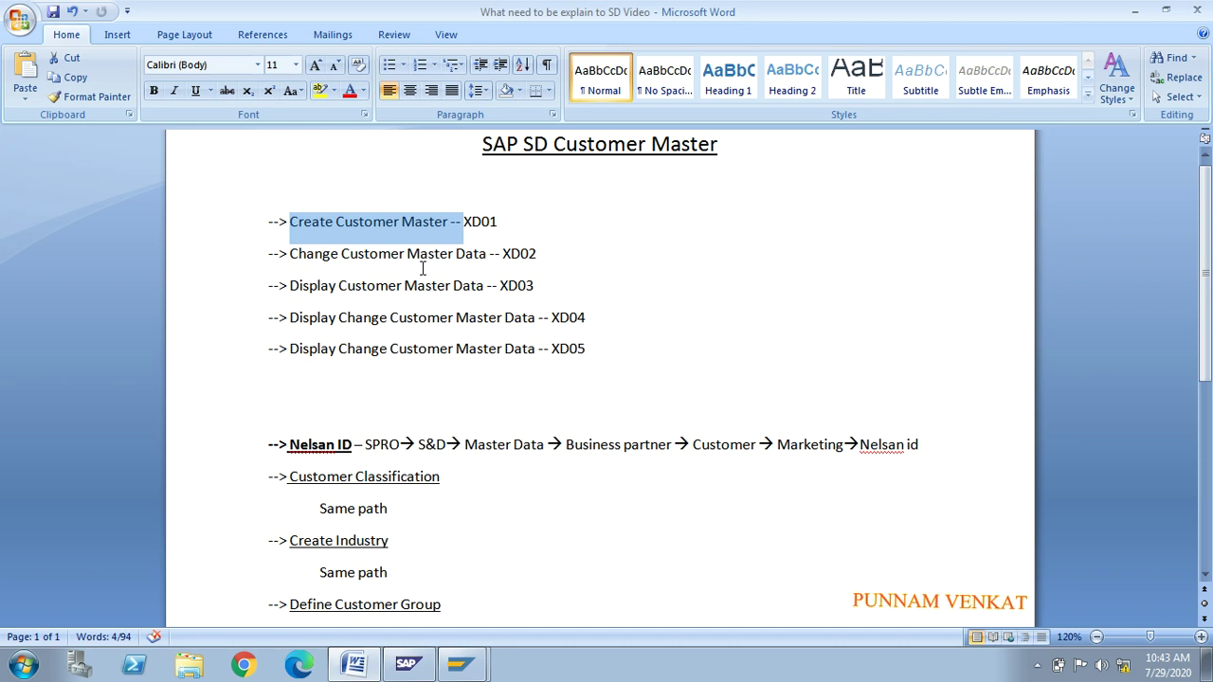
pyautogui.click(529, 214)
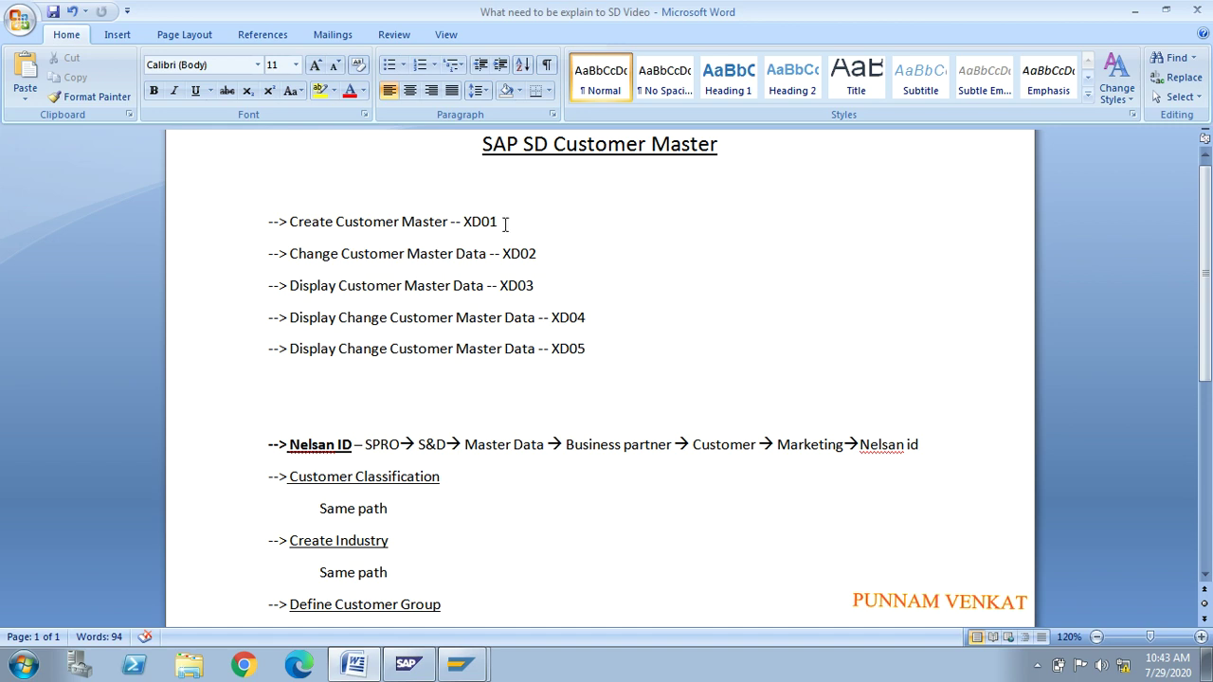
pyautogui.moveTo(510, 221); pyautogui.dragTo(465, 221)
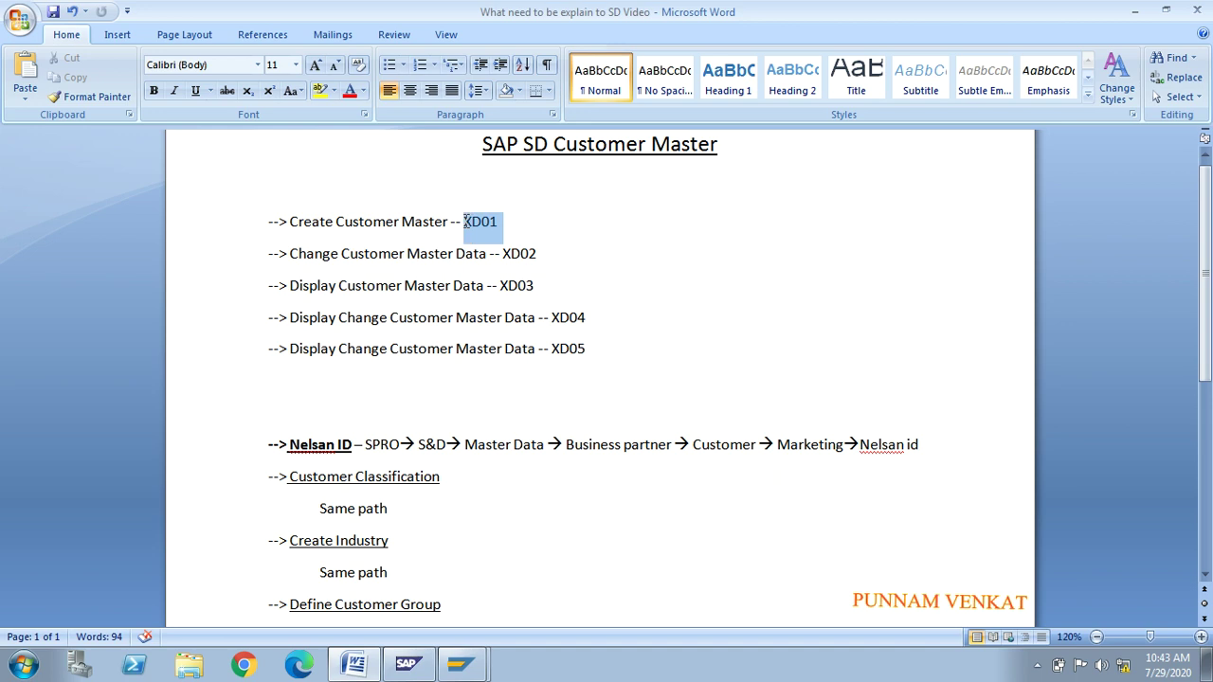
pyautogui.click(576, 220)
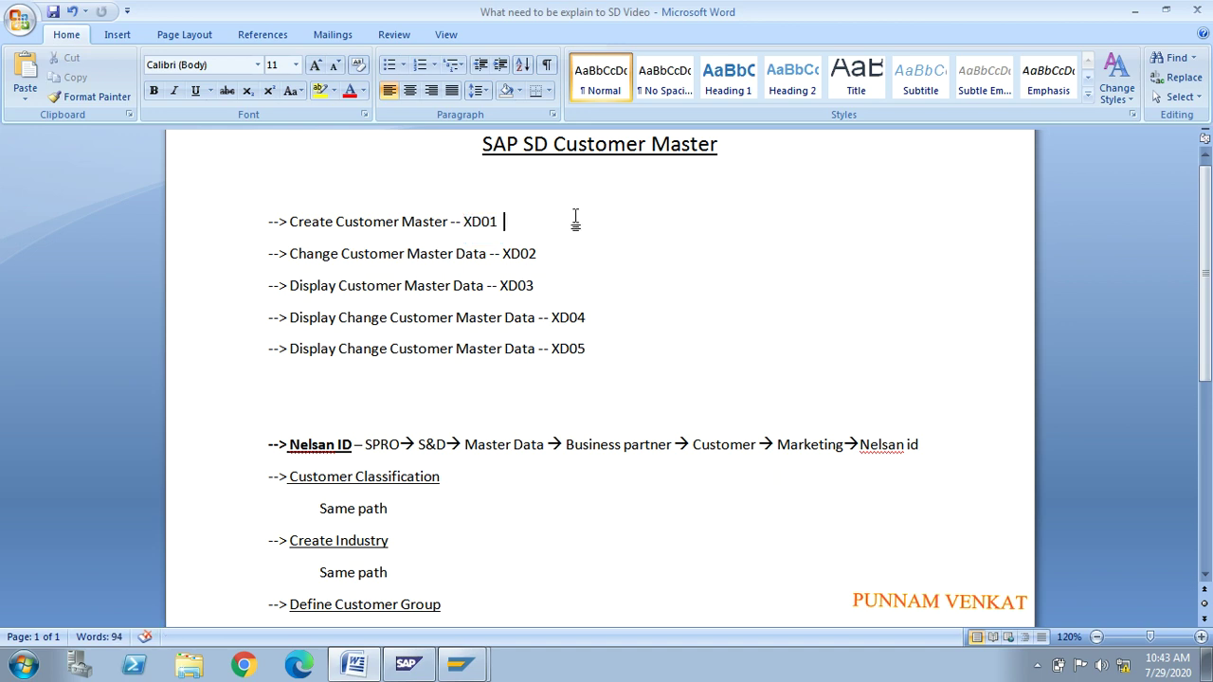
pyautogui.click(1201, 638)
pyautogui.click(1201, 639)
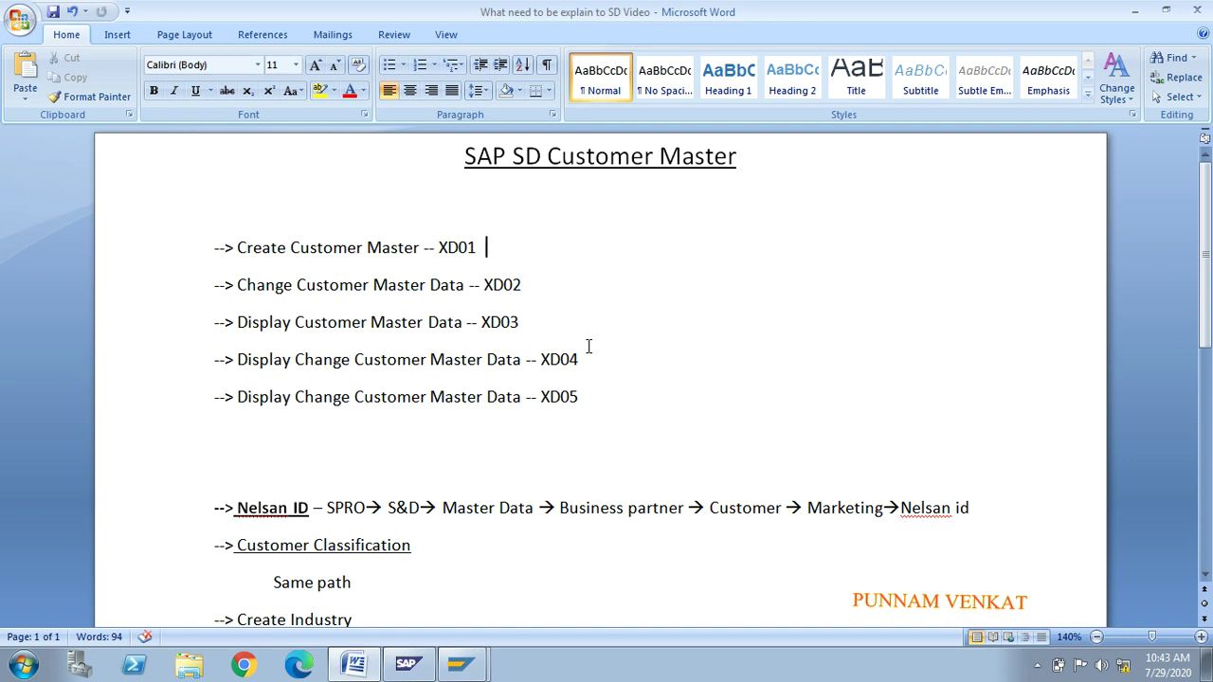
# Step: Add the line 'T.CODE -- XD01 AND FD01' below the XD01 entry
pyautogui.press('Return')
pyautogui.press('Return')
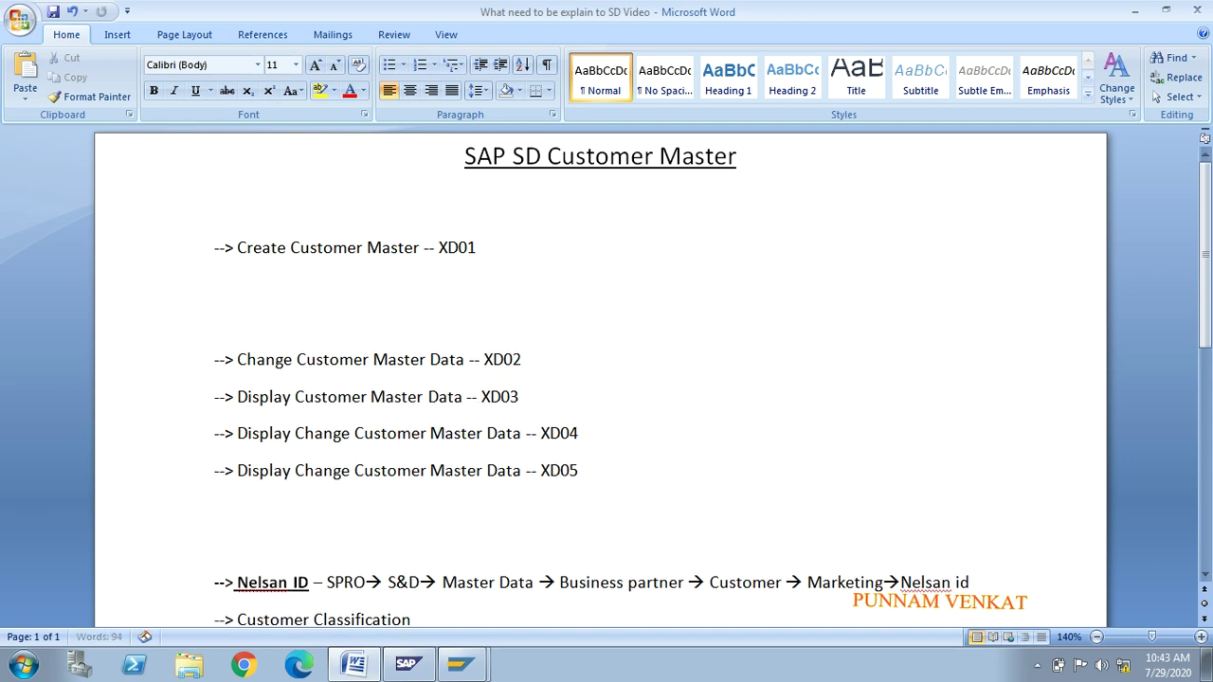
pyautogui.press('Up')
pyautogui.write('T.CODE -- XD0')
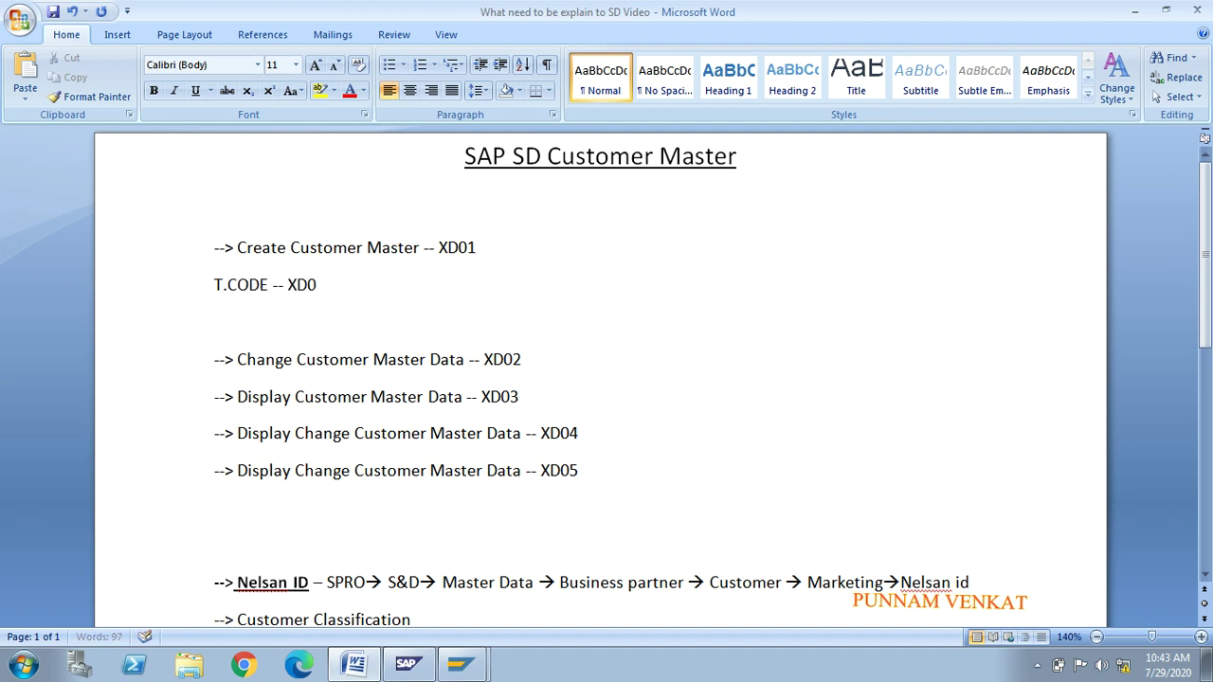
pyautogui.write('1 AND FD01')
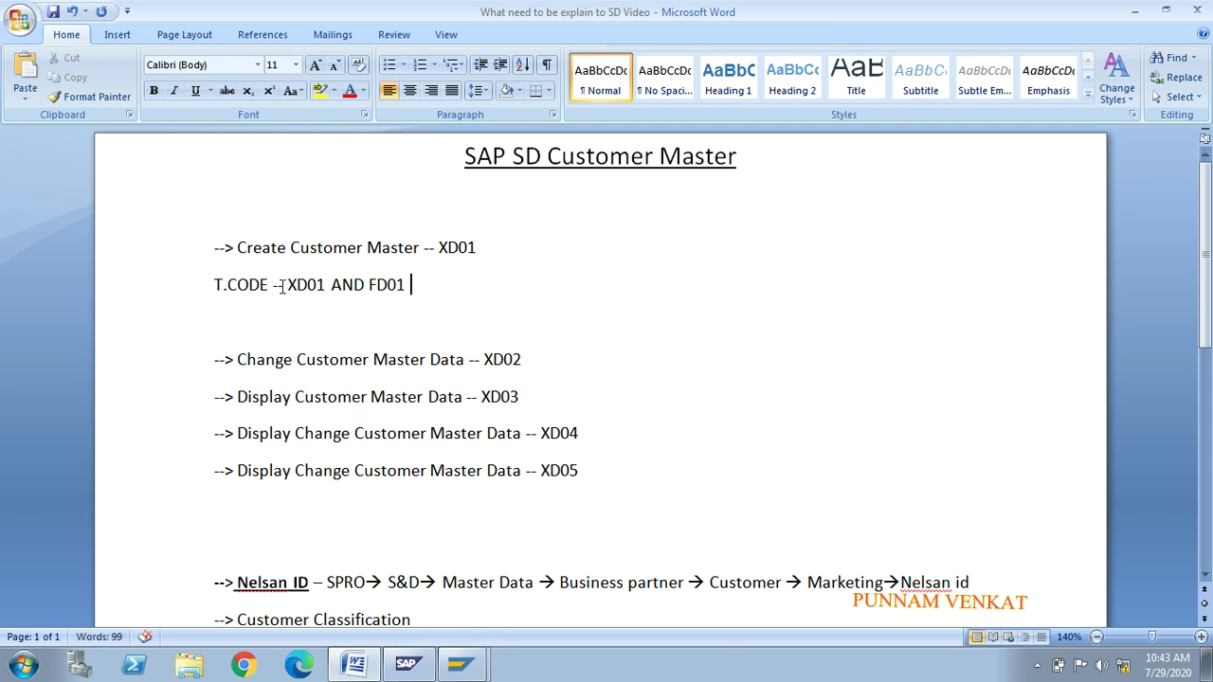
# Step: Highlight XD01 and FD01 on the new T.CODE line to explain them
pyautogui.moveTo(286, 284); pyautogui.dragTo(311, 287)
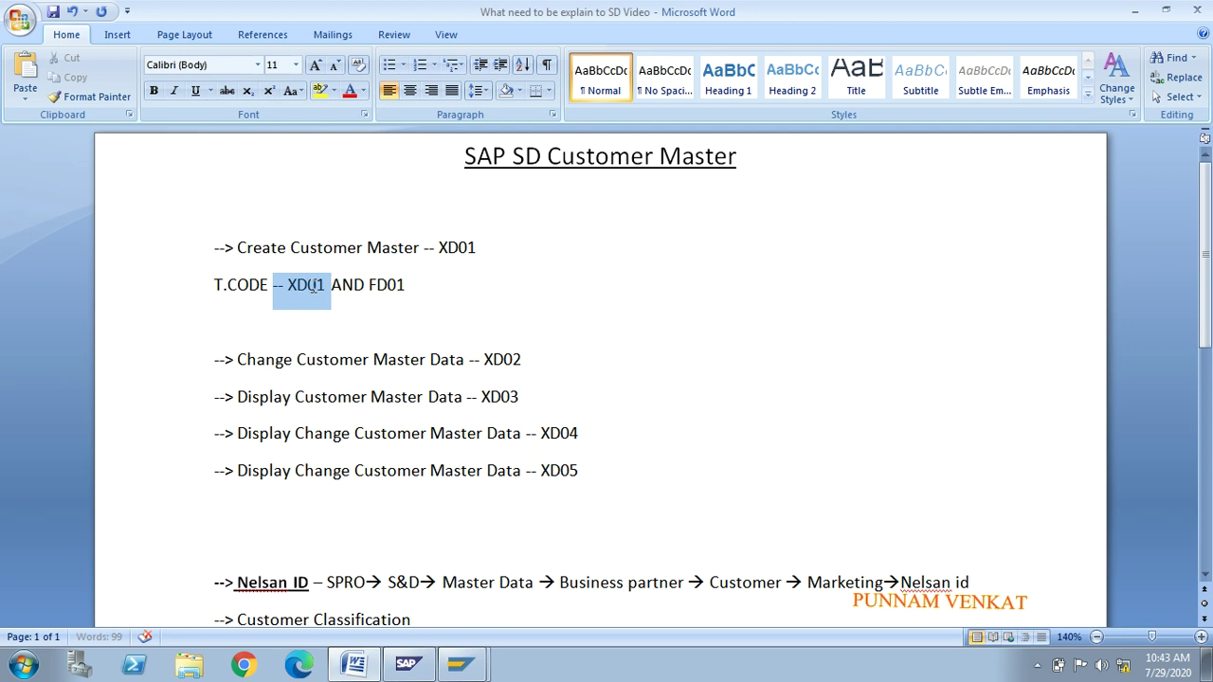
pyautogui.click(405, 286)
pyautogui.moveTo(405, 286); pyautogui.dragTo(368, 286)
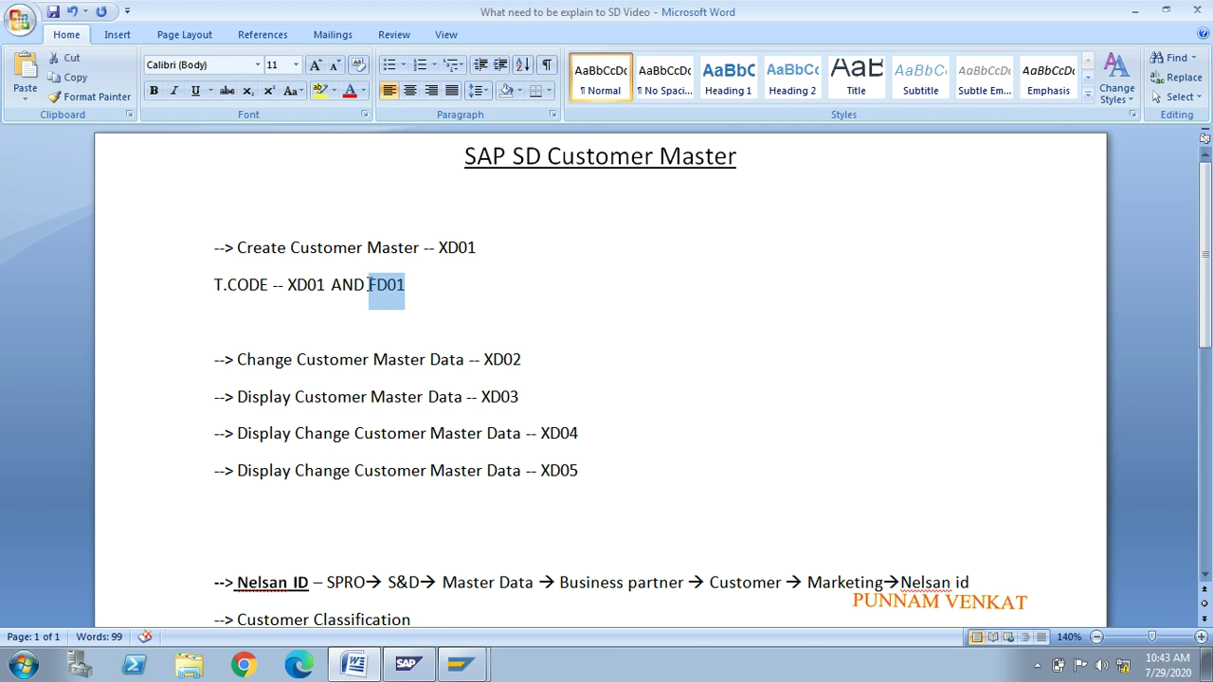
pyautogui.click(297, 287)
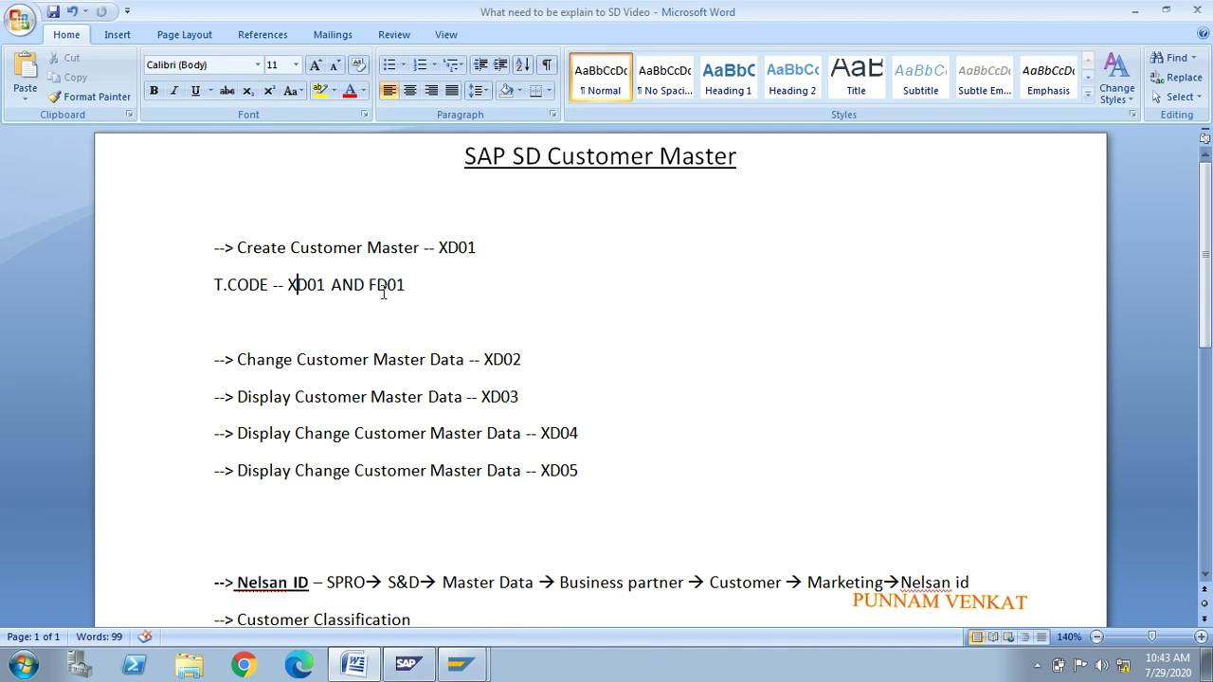
pyautogui.click(389, 286)
pyautogui.moveTo(273, 285); pyautogui.dragTo(318, 289)
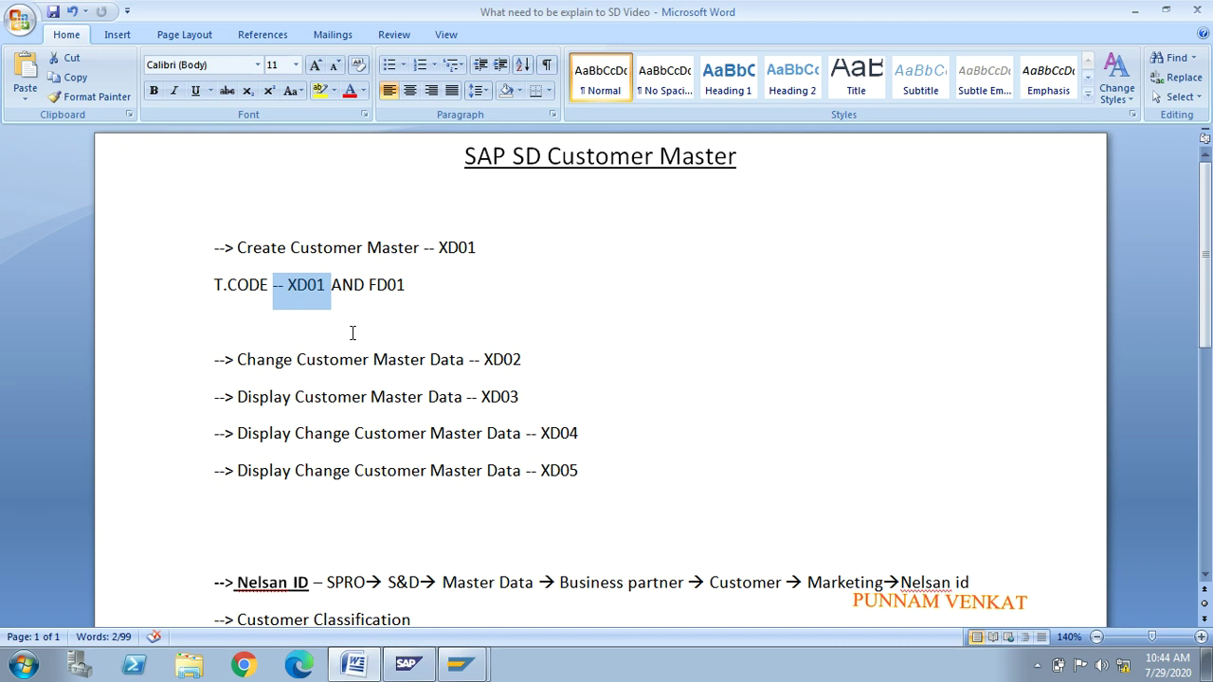
# Step: Tag FD01 with '-- AR' and XD01 with '-- SD', replacing AND with '---'
pyautogui.click(392, 322)
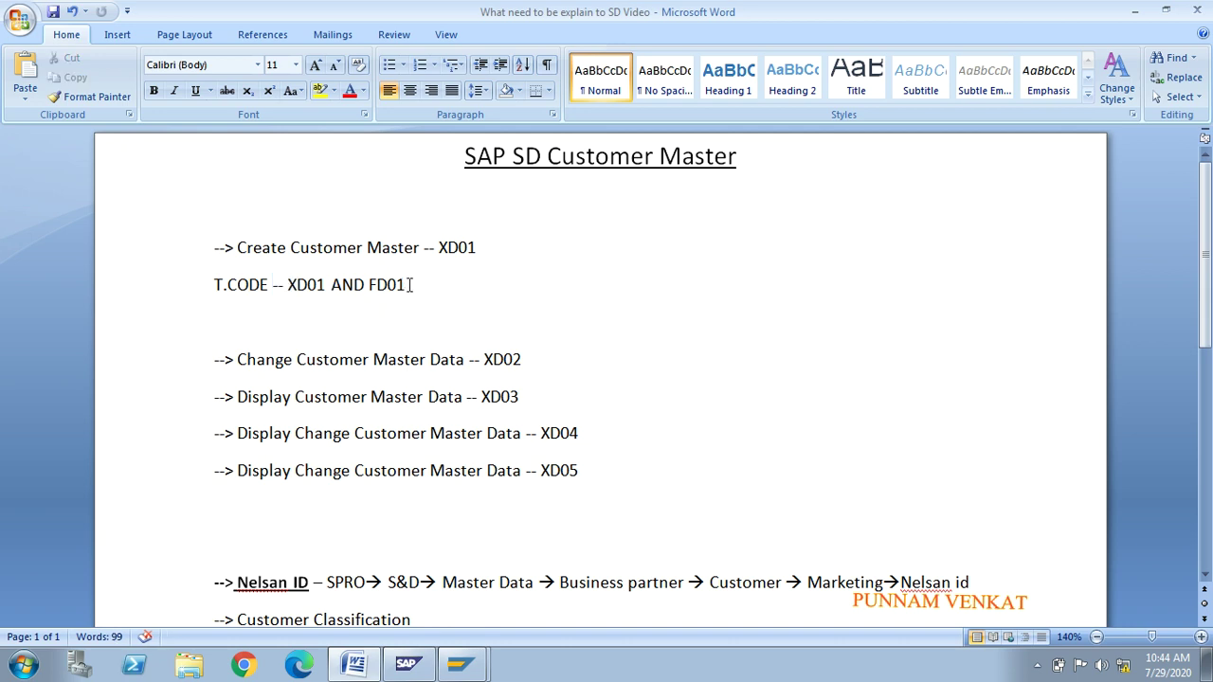
pyautogui.moveTo(410, 284); pyautogui.dragTo(369, 285)
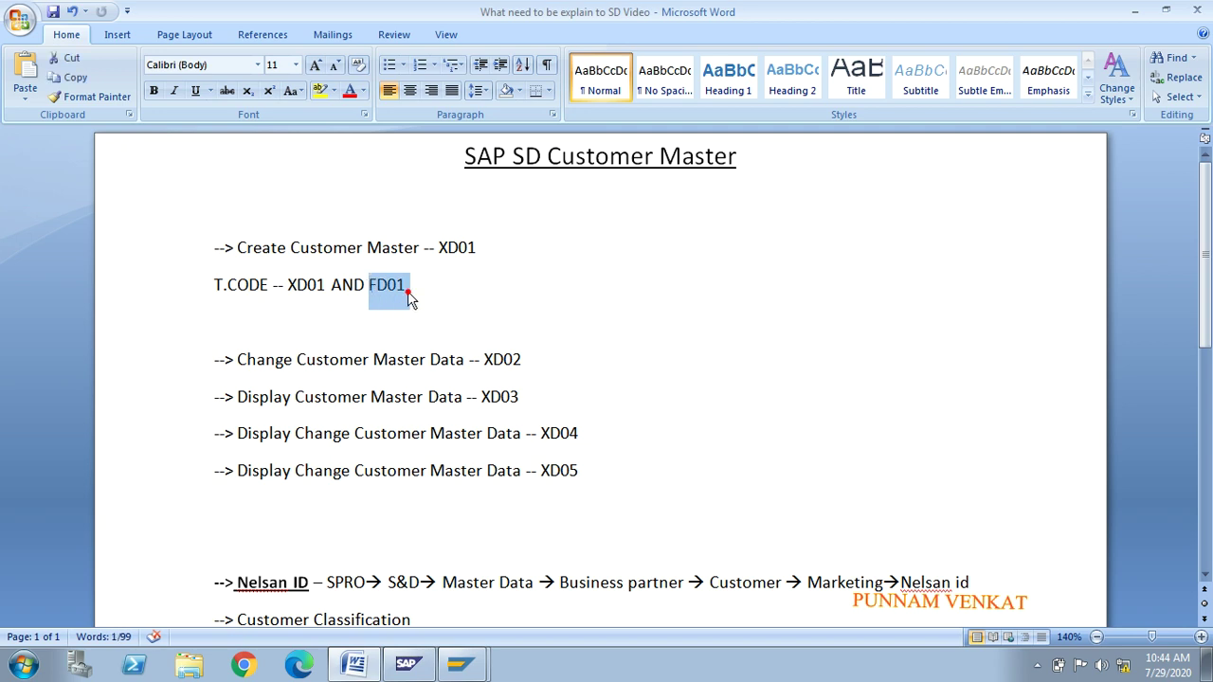
pyautogui.click(409, 288)
pyautogui.write('--')
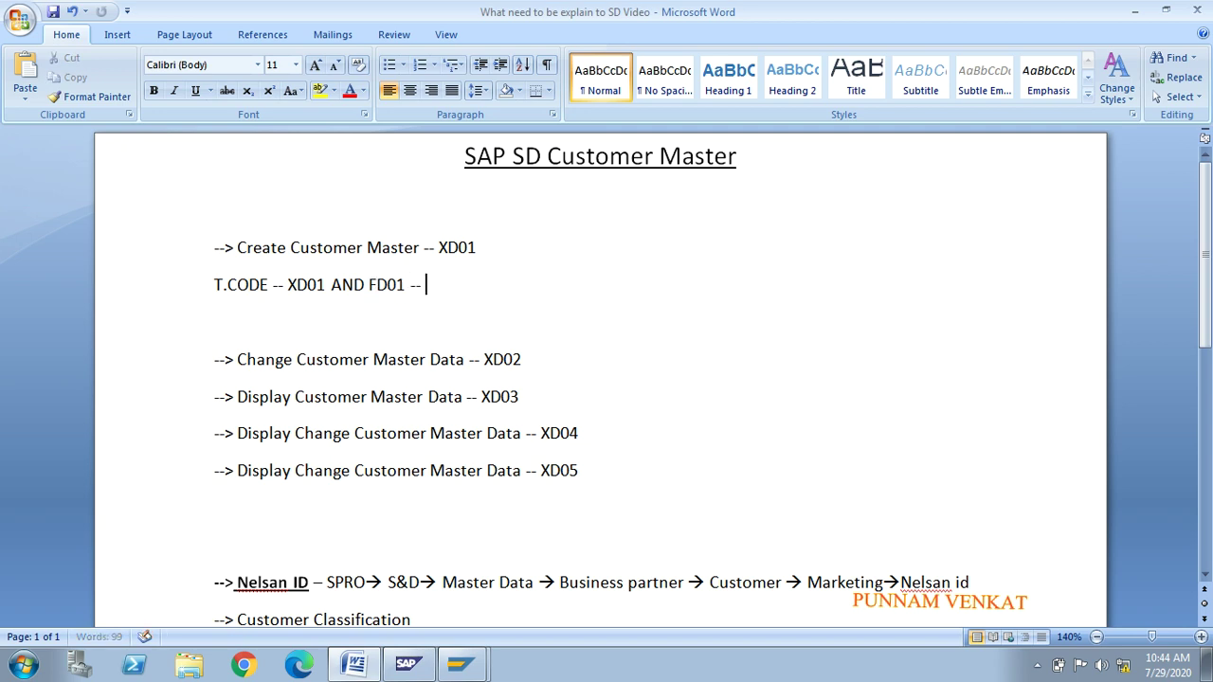
pyautogui.write(' AR')
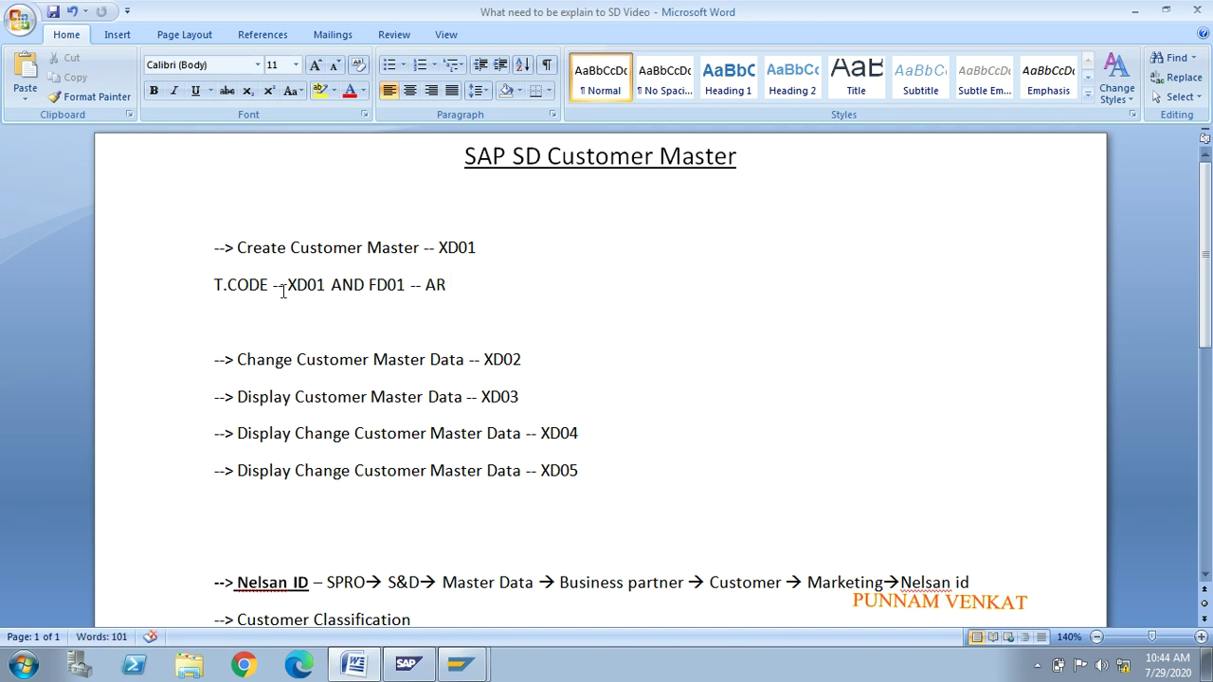
pyautogui.click(330, 285)
pyautogui.write('-- SD')
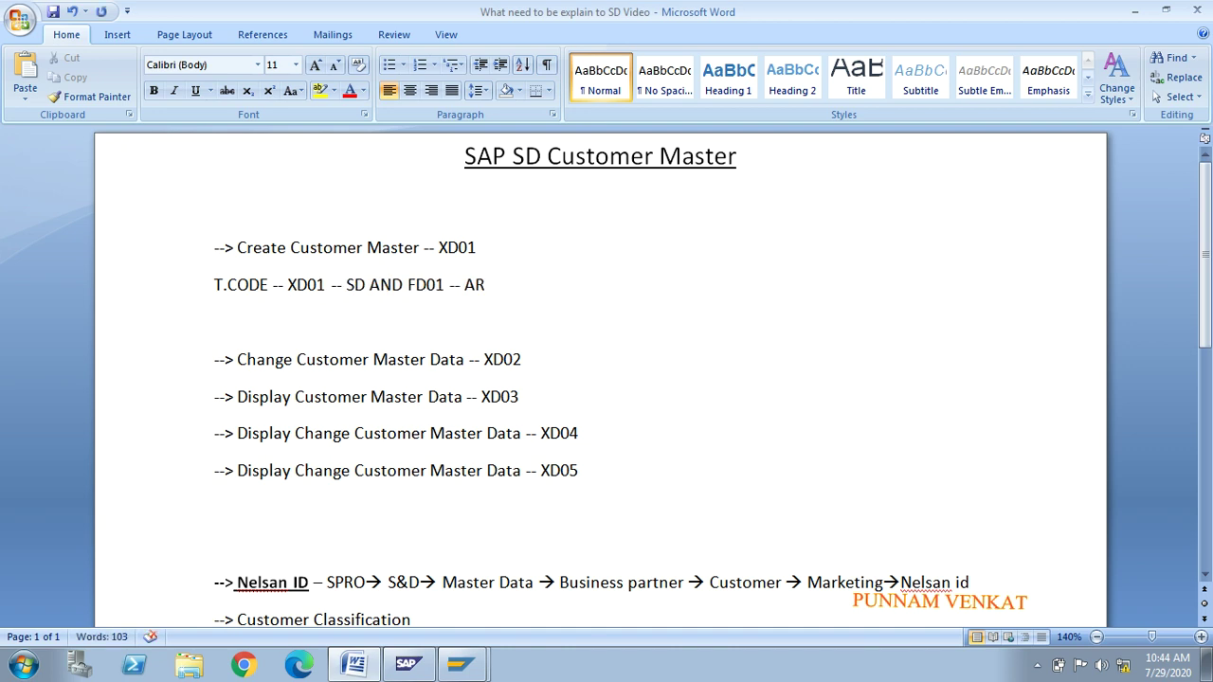
pyautogui.press('Right')
pyautogui.press('Right')
pyautogui.press('Right')
pyautogui.press('BackSpace')
pyautogui.press('BackSpace')
pyautogui.press('BackSpace')
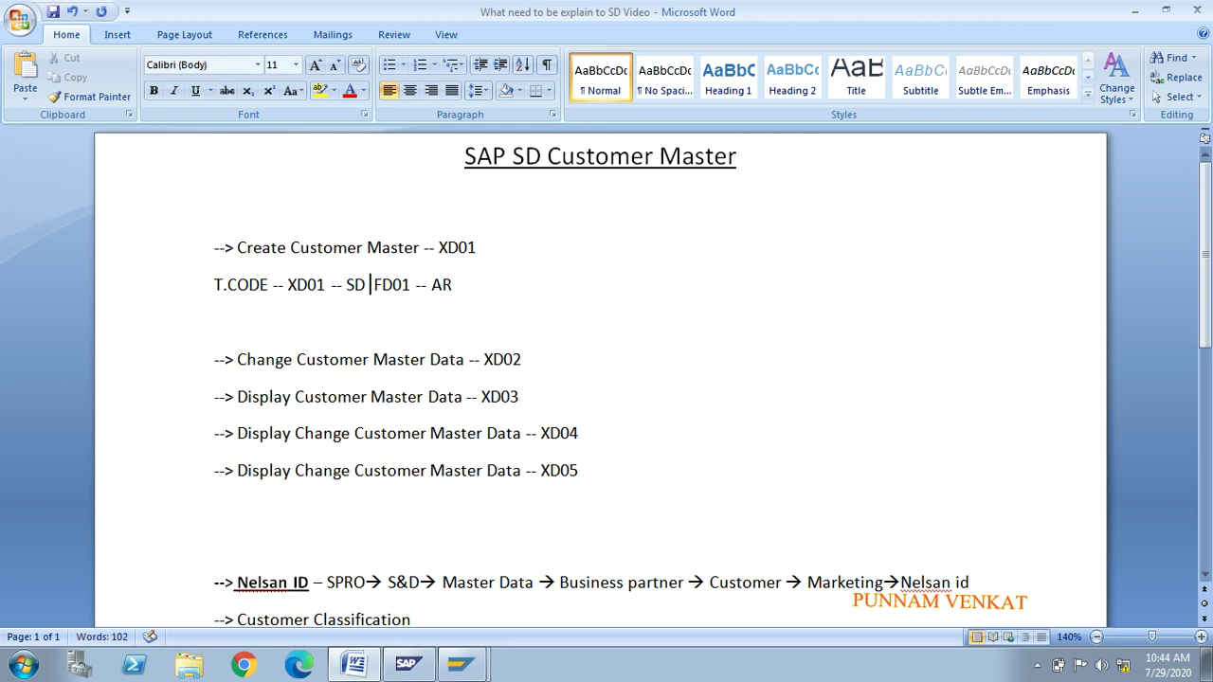
pyautogui.write('---')
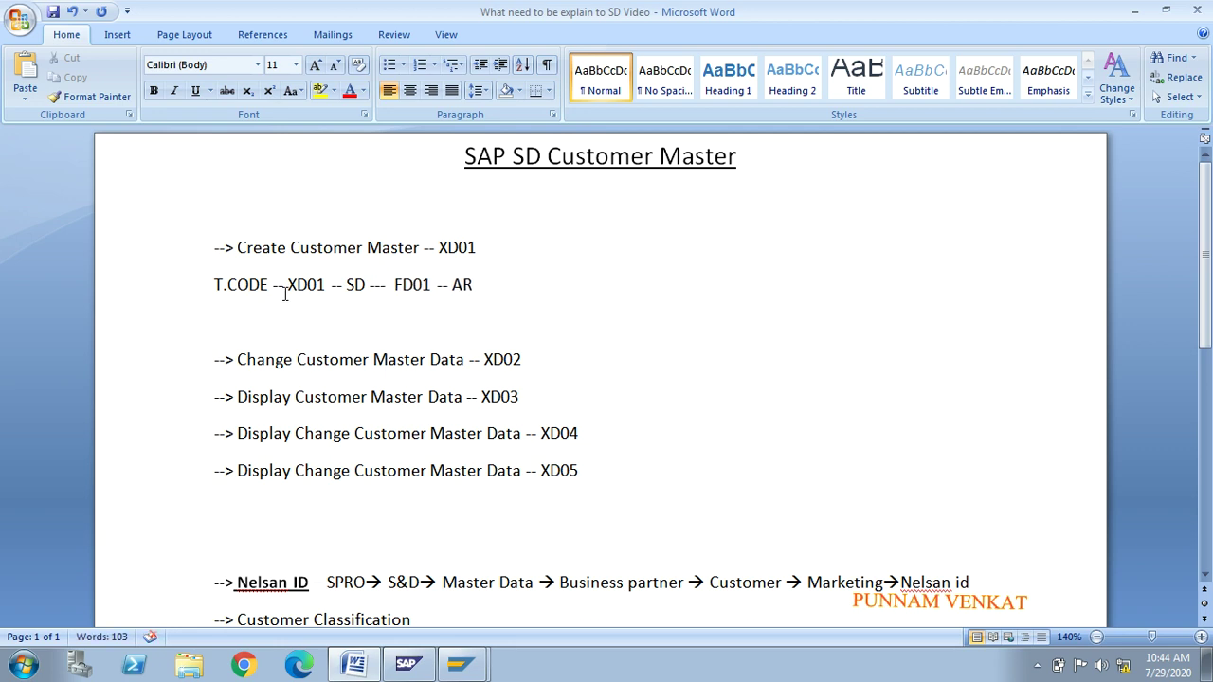
# Step: Highlight XD01, SD, FD01 and AR on the edited T.CODE line
pyautogui.moveTo(288, 285); pyautogui.dragTo(326, 285)
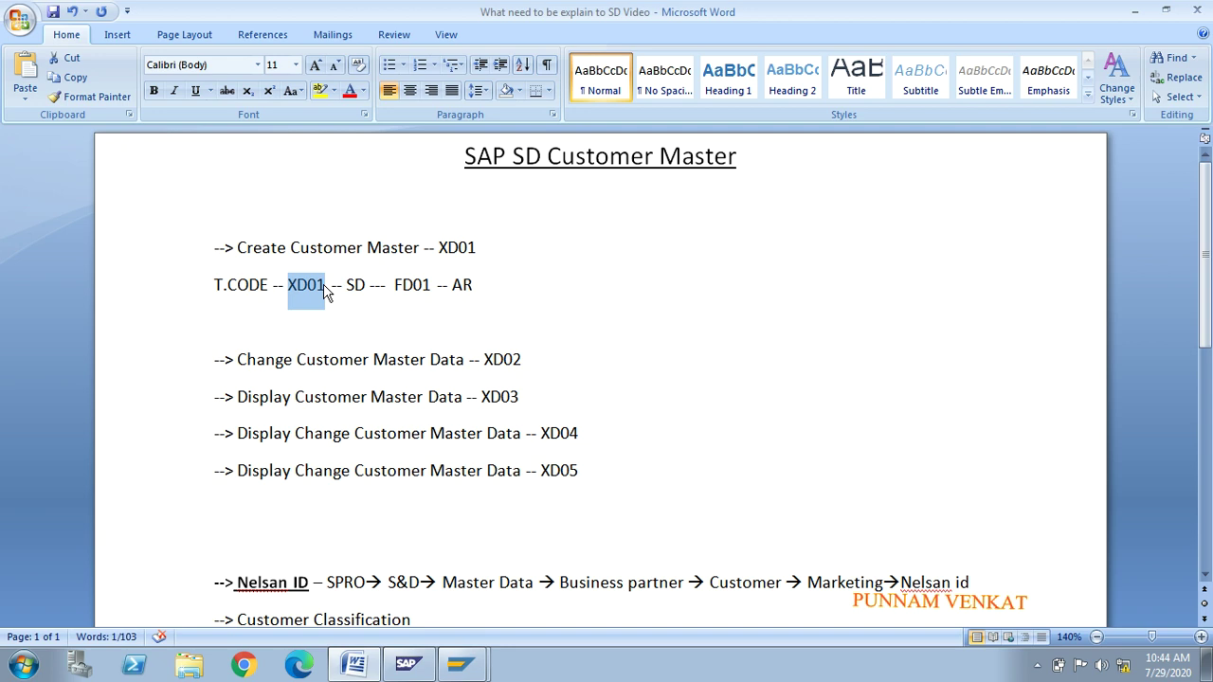
pyautogui.moveTo(366, 285); pyautogui.dragTo(348, 284)
pyautogui.click(397, 287)
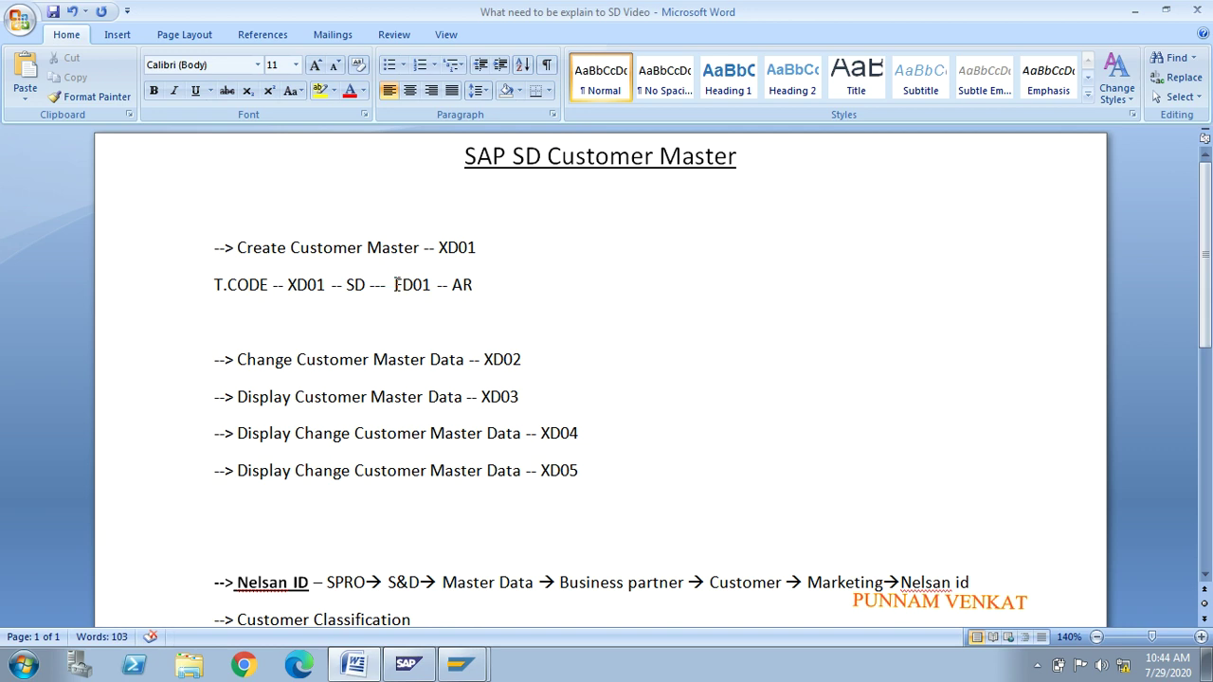
pyautogui.doubleClick(395, 284)
pyautogui.click(471, 284)
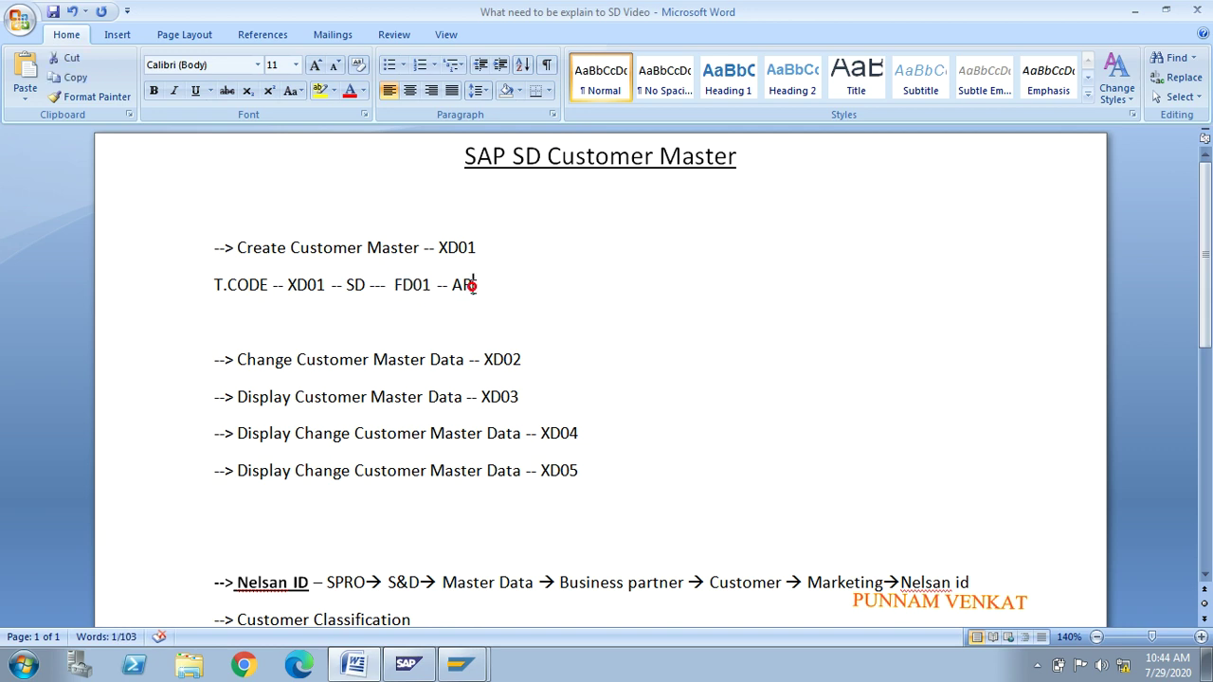
pyautogui.moveTo(472, 284); pyautogui.dragTo(455, 288)
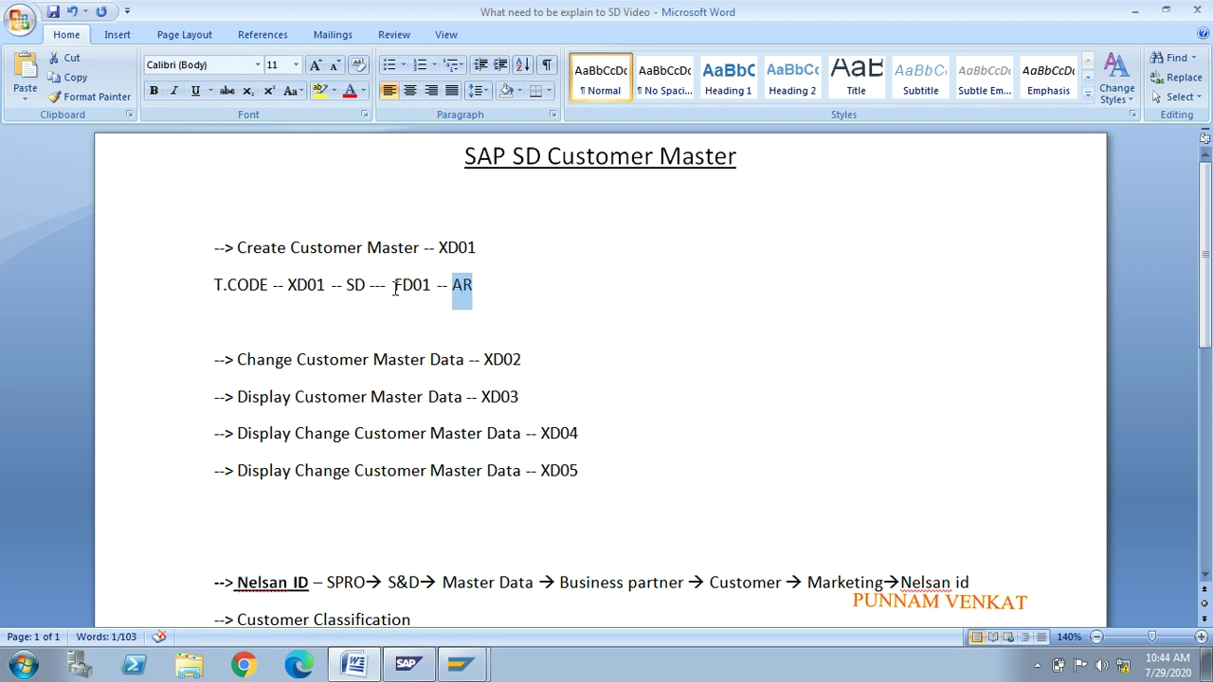
pyautogui.moveTo(394, 284); pyautogui.dragTo(423, 284)
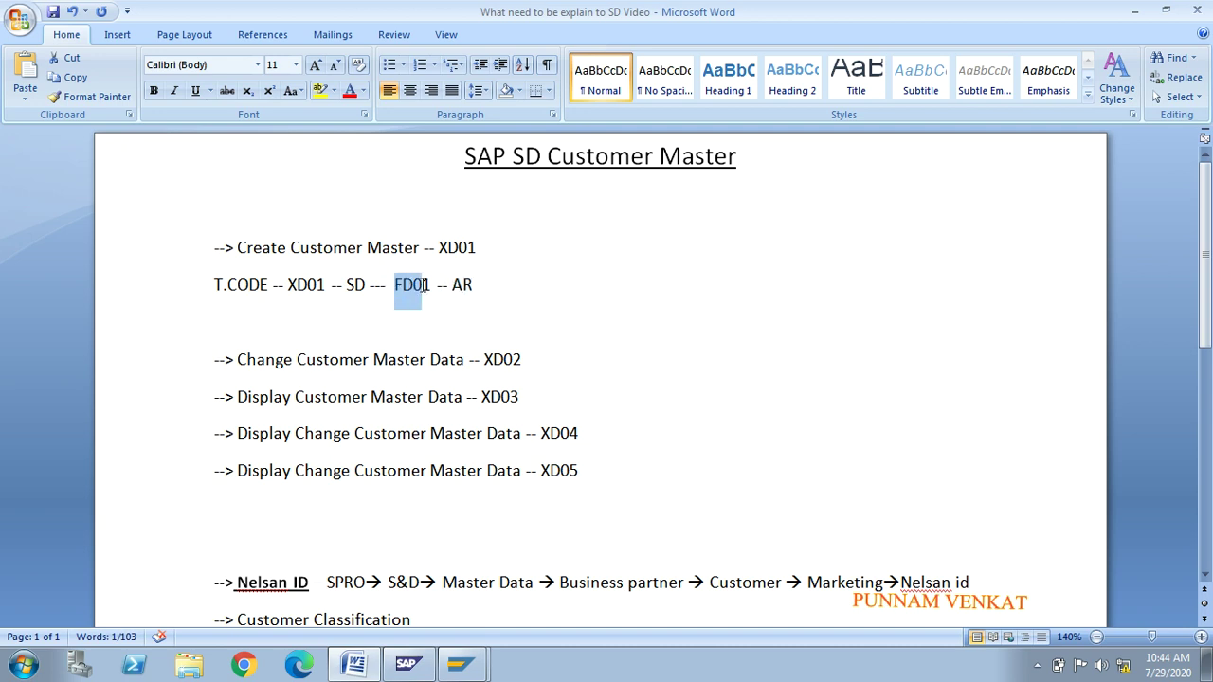
# Step: In the SAP session, run transaction FD01 to reach the Customer Create initial screen
pyautogui.click(462, 664)
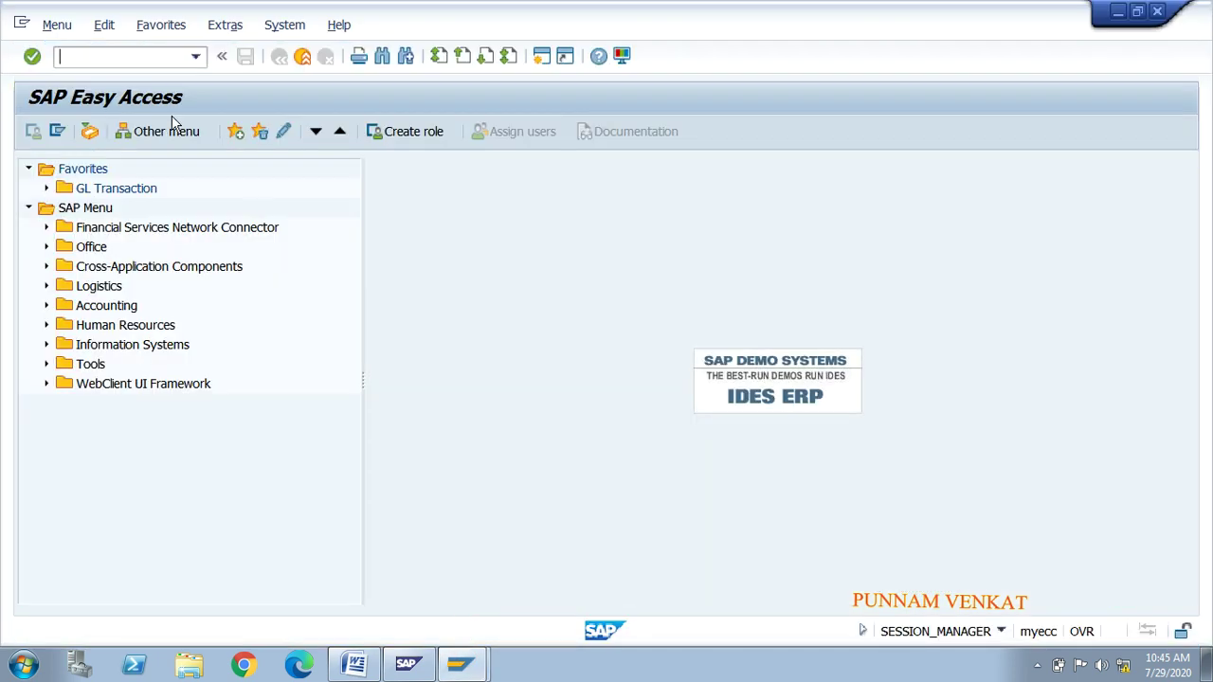
pyautogui.write('FD01')
pyautogui.press('Return')
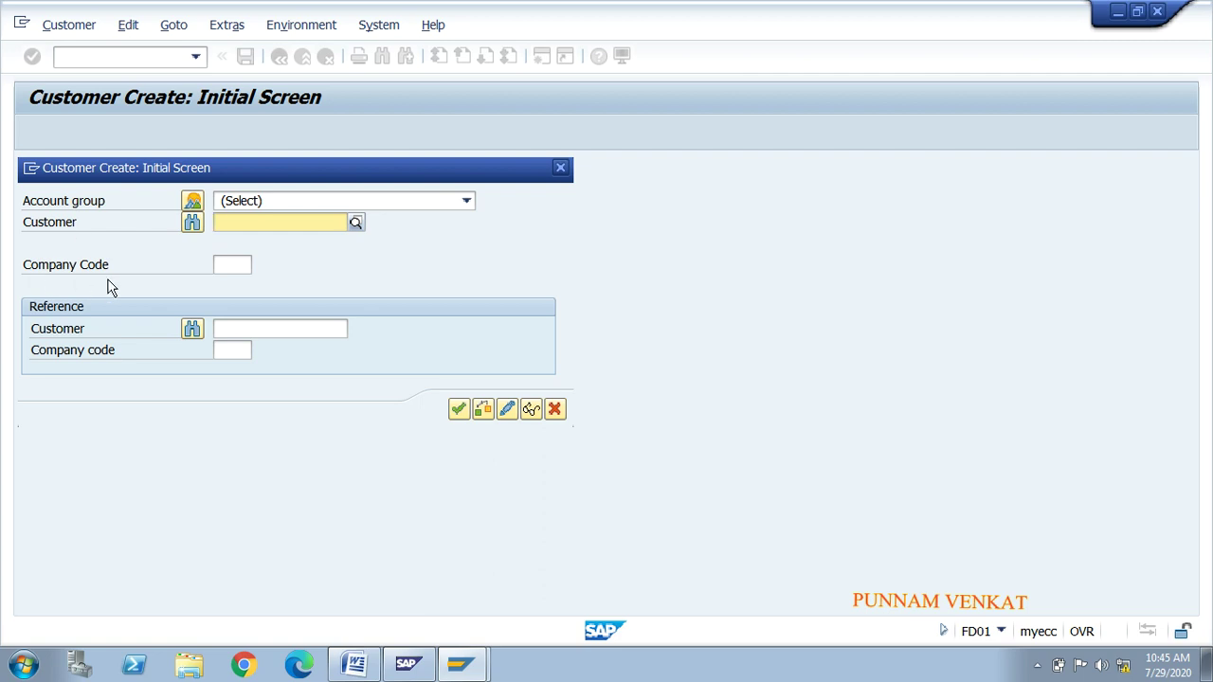
# Step: Capture the FD01 Customer Create dialog with the Snipping Tool
pyautogui.click(27, 667)
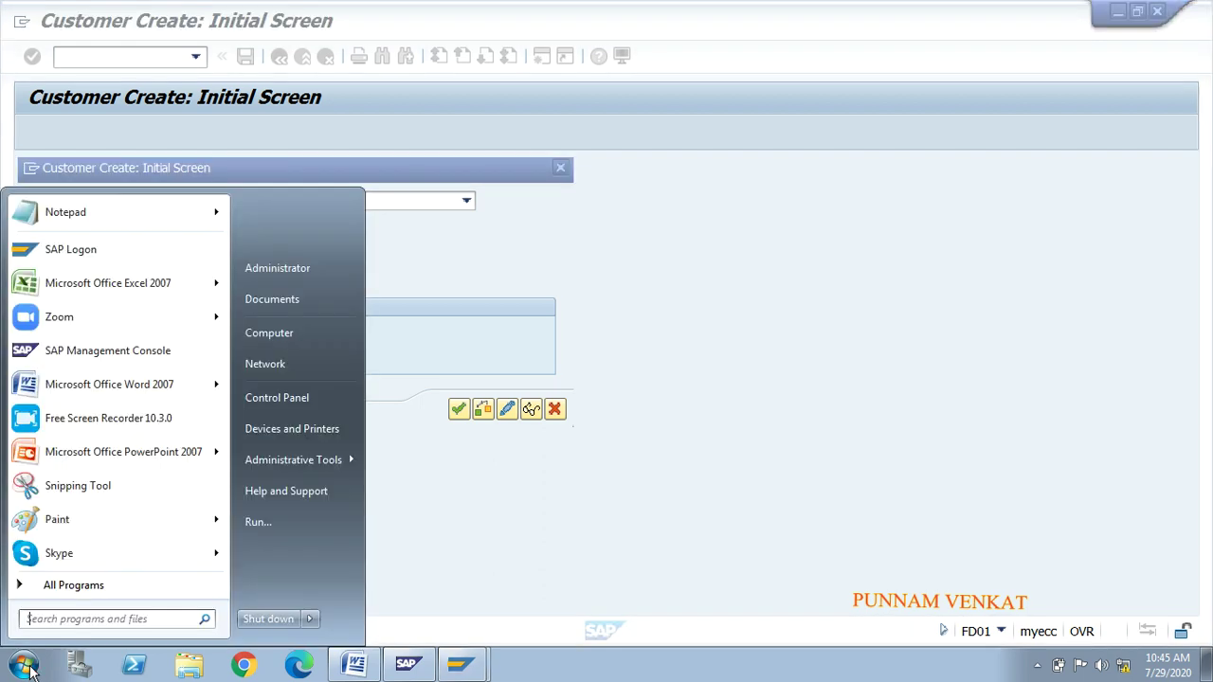
pyautogui.write('SNI')
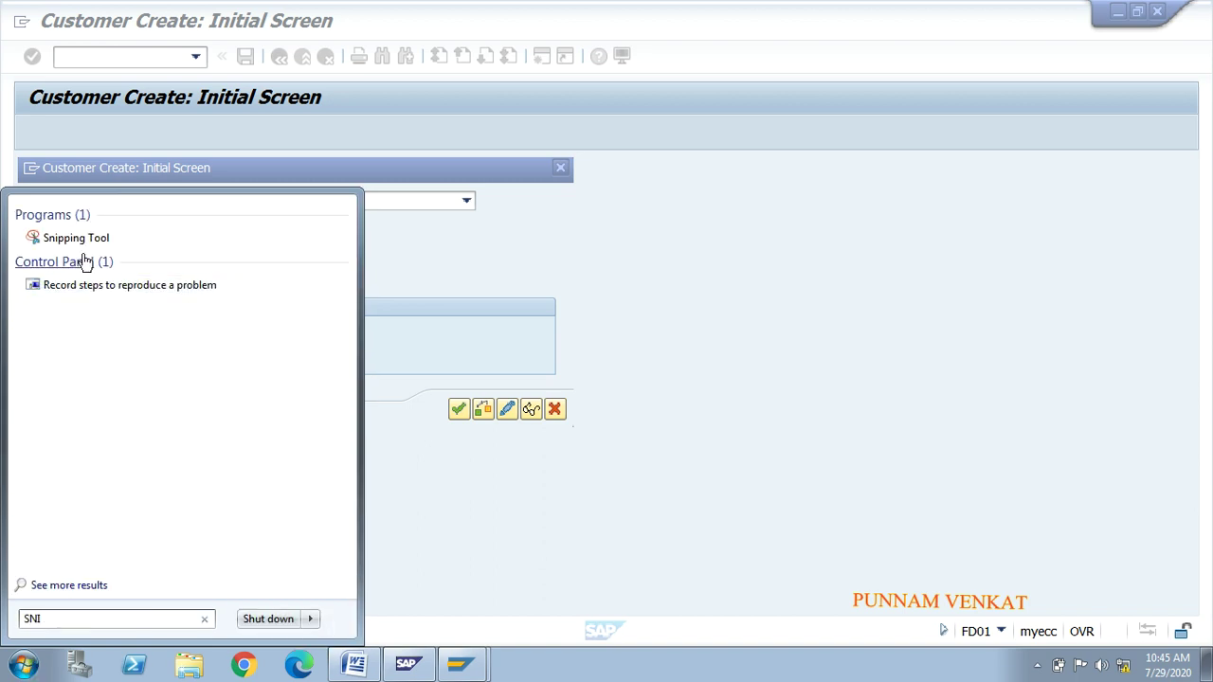
pyautogui.click(81, 241)
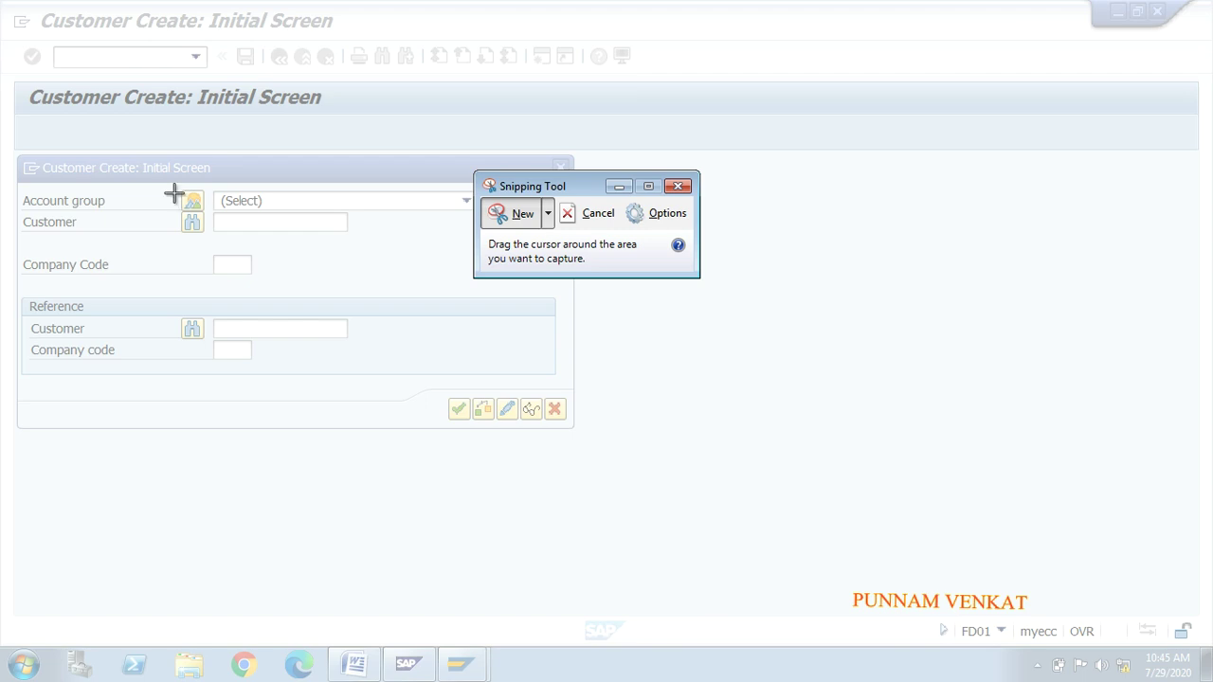
pyautogui.moveTo(7, 132); pyautogui.dragTo(619, 483)
pyautogui.click(20, 666)
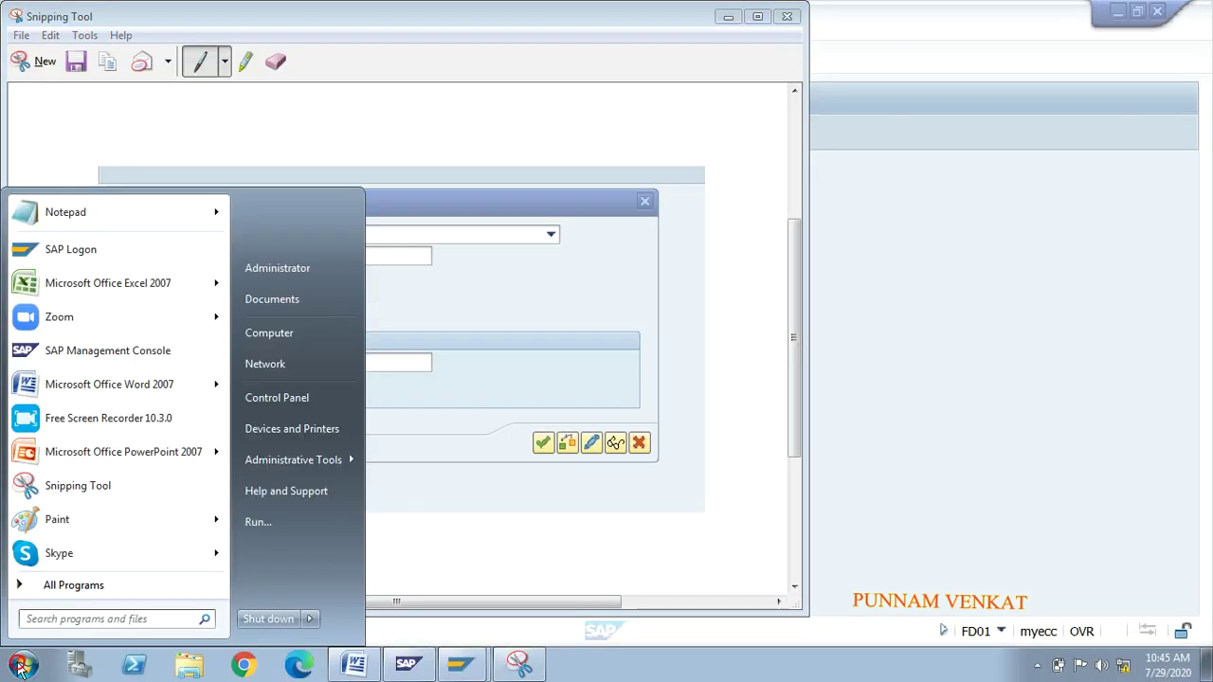
# Step: Paste the capture into a new Word 2007 document, then return to SAP
pyautogui.write('WO')
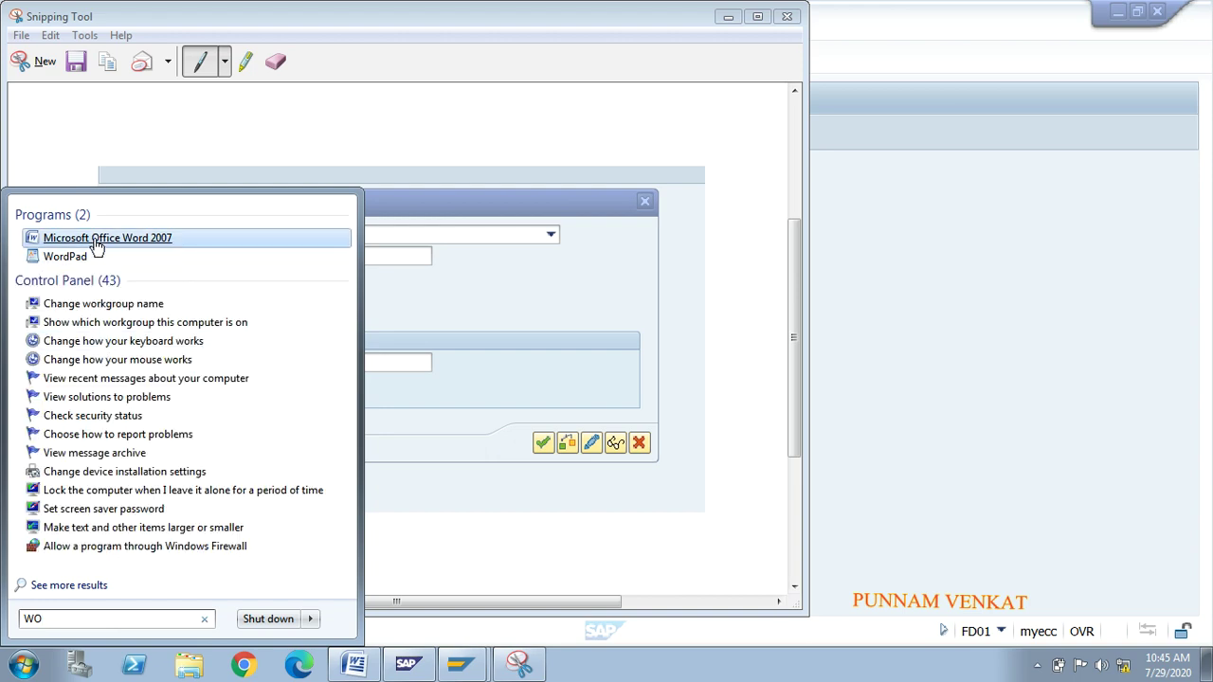
pyautogui.click(96, 244)
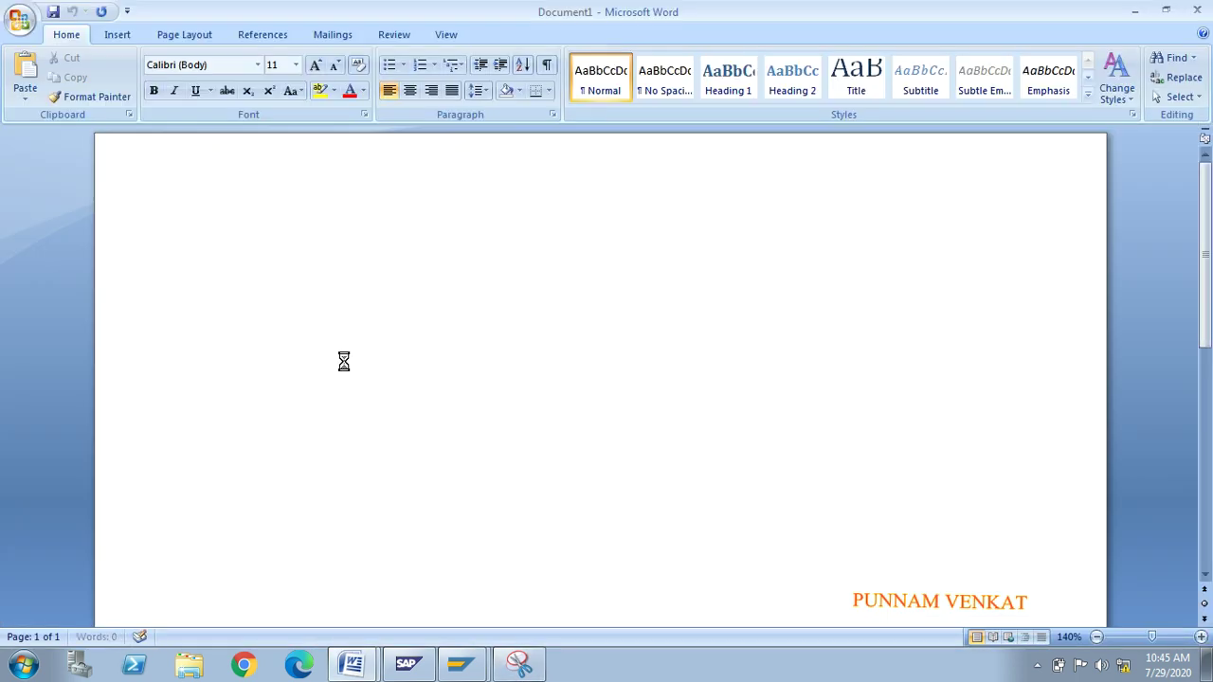
pyautogui.hotkey('ctrl', 'v')
pyautogui.hotkey('alt', 'Tab')
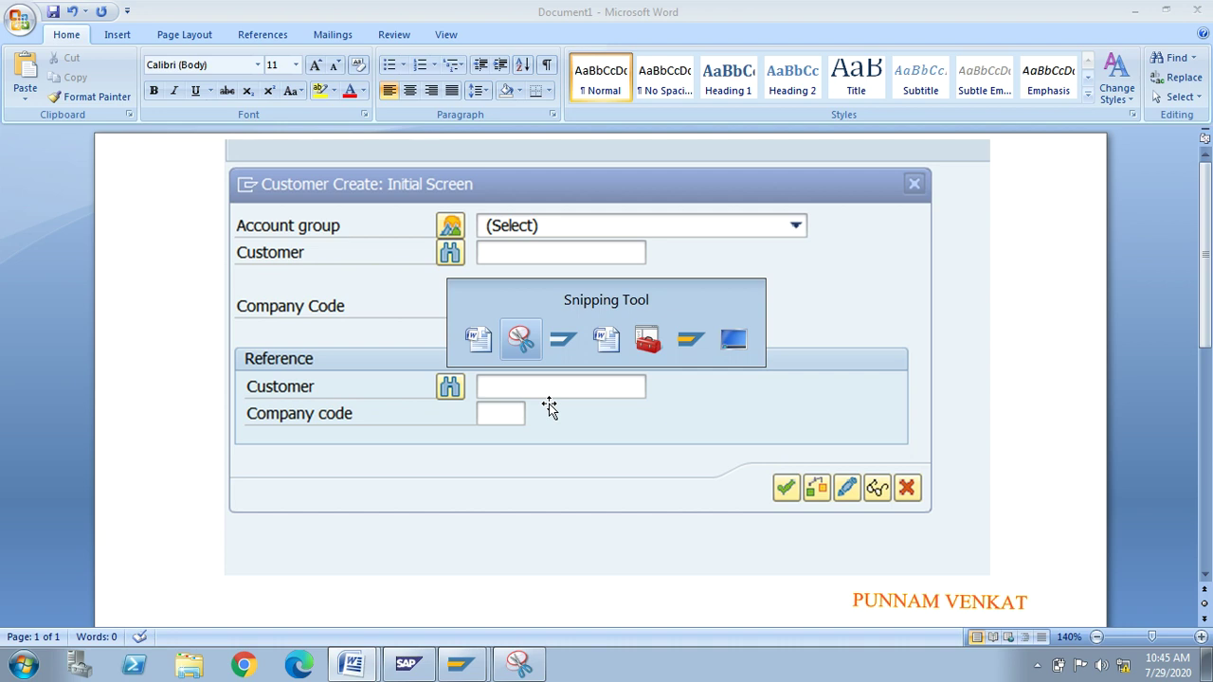
pyautogui.hotkey('alt', 'Tab')
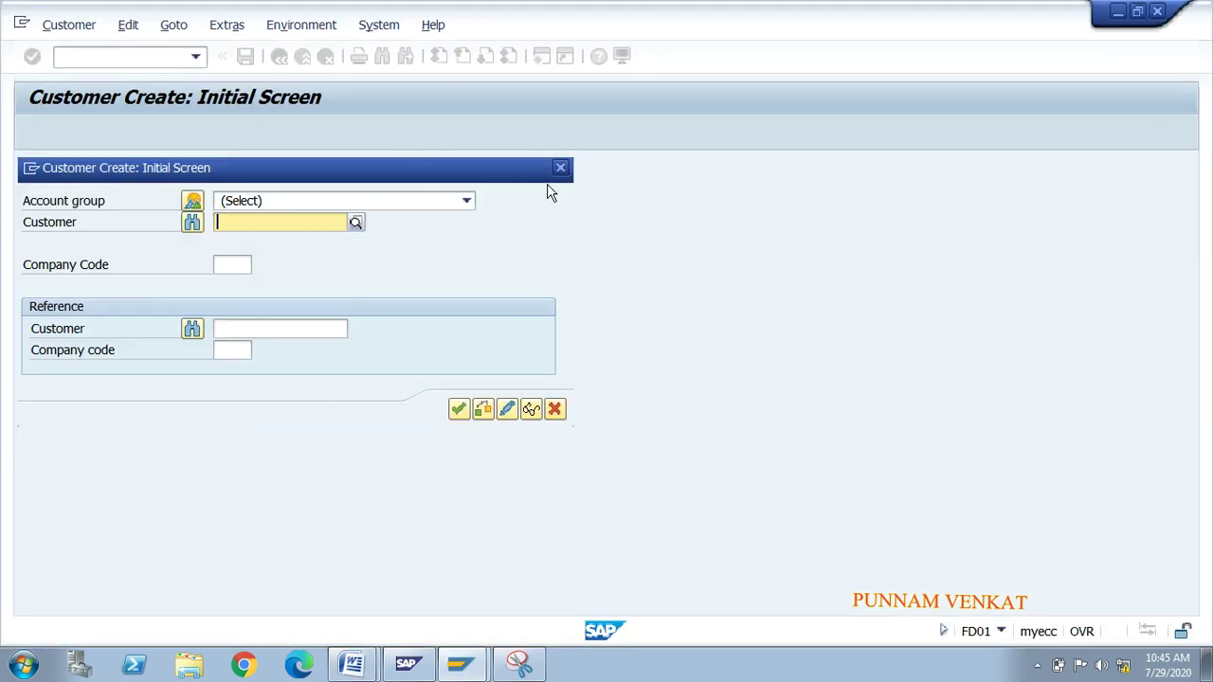
# Step: Close the FD01 screen and run XD01 to show the initial screen with sales area fields
pyautogui.click(563, 166)
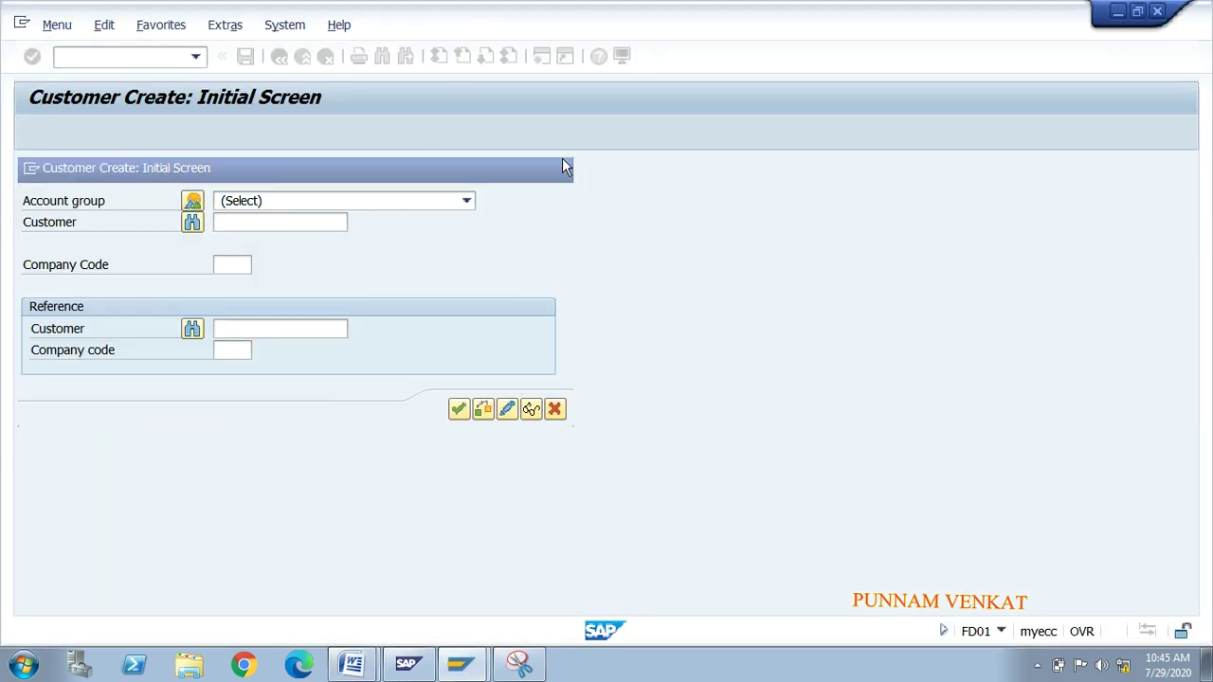
pyautogui.click(132, 59)
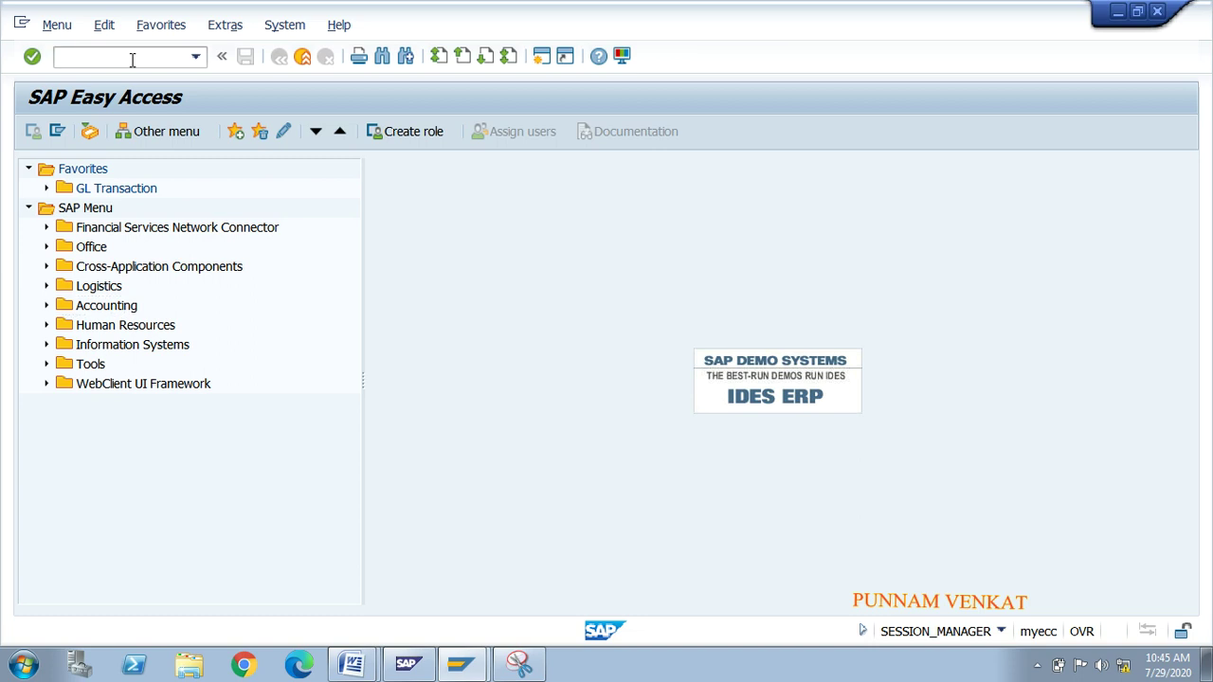
pyautogui.write('XD01')
pyautogui.press('Return')
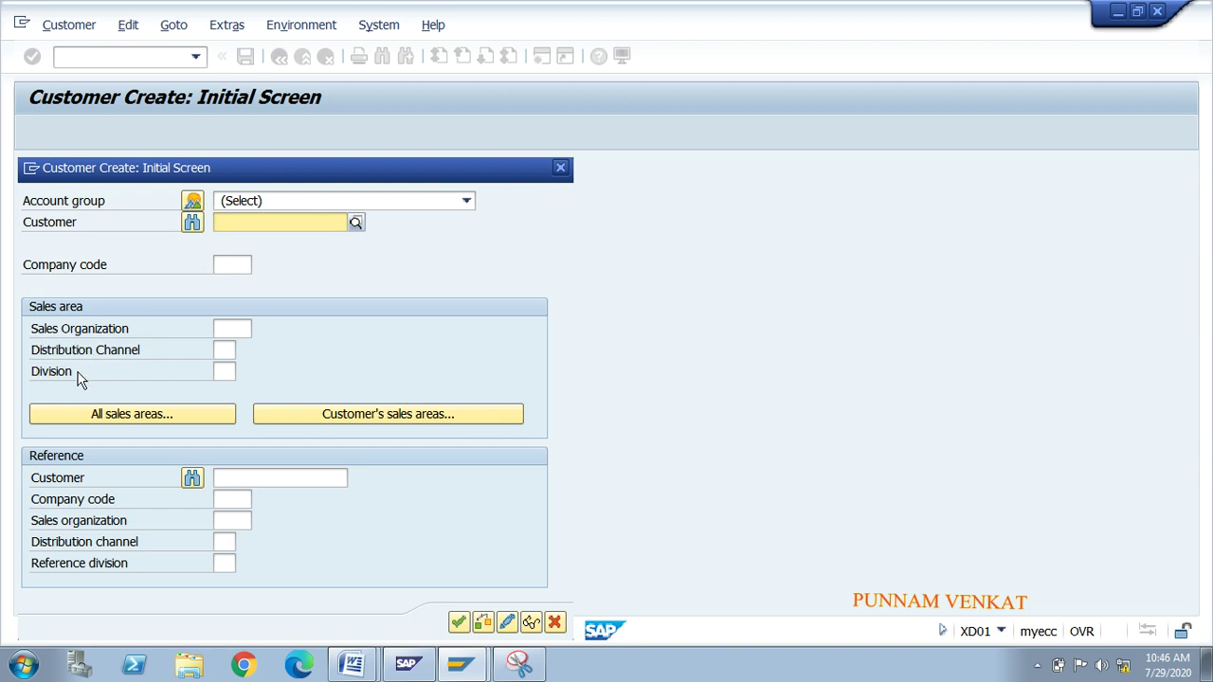
# Step: Start a Snipping Tool capture, then cancel it and close the tool
pyautogui.click(23, 664)
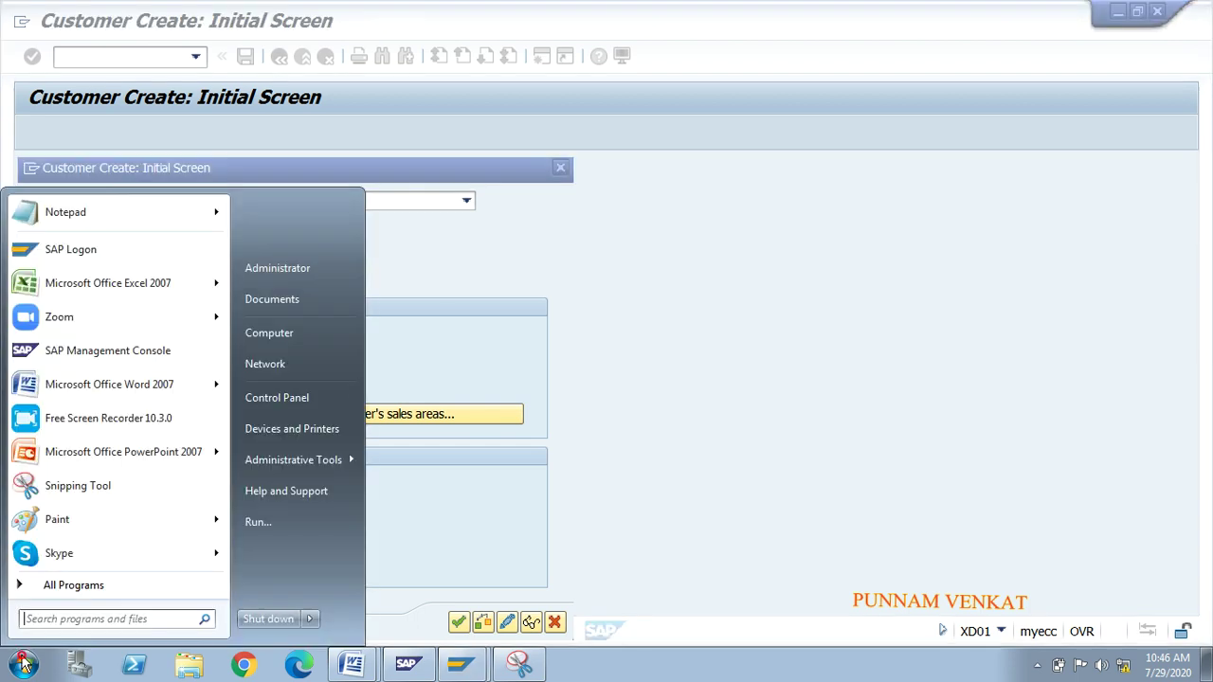
pyautogui.write('SNI')
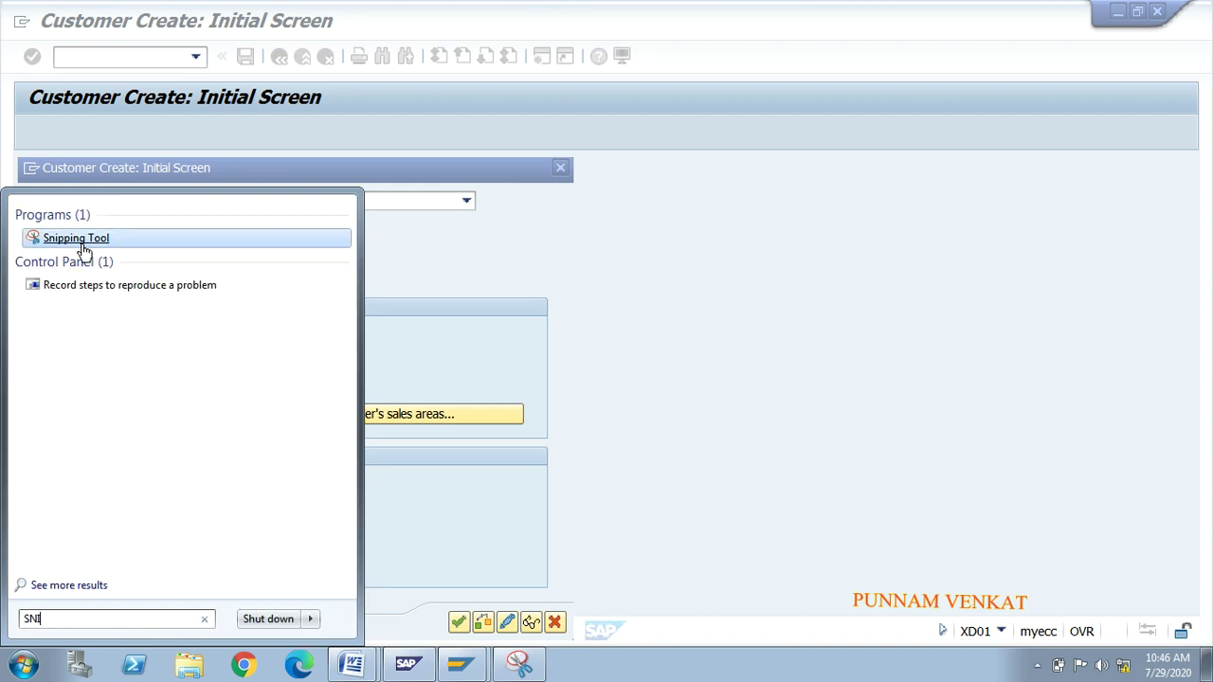
pyautogui.click(79, 238)
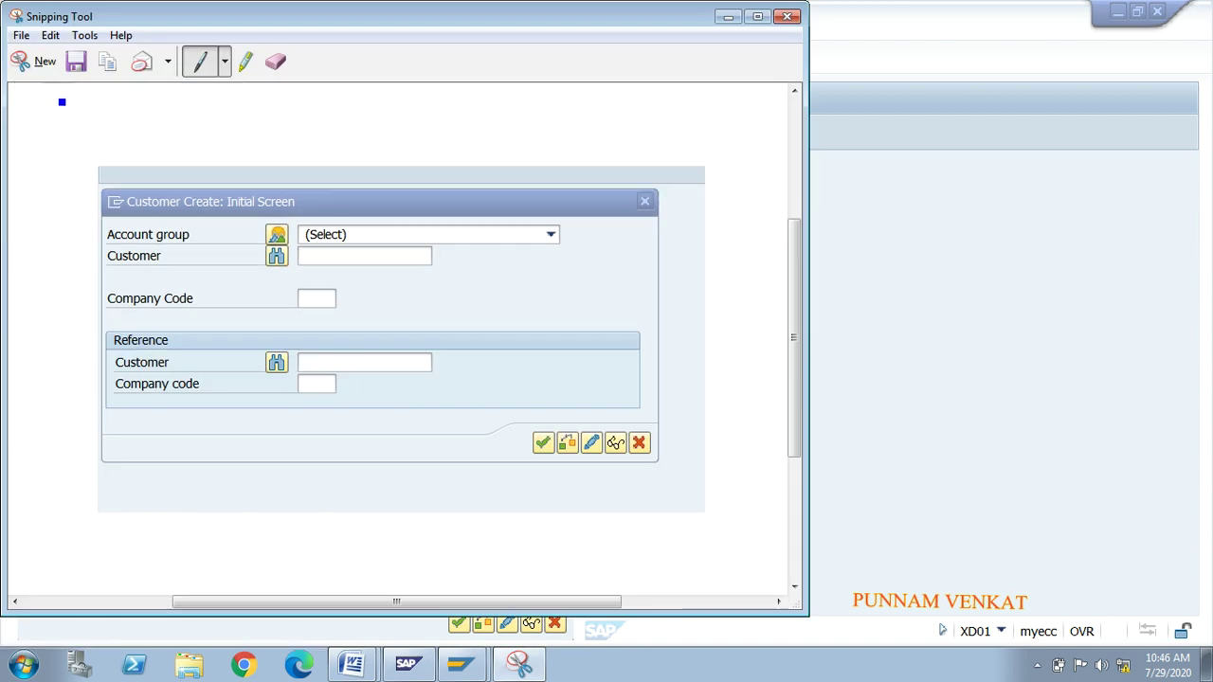
pyautogui.click(43, 62)
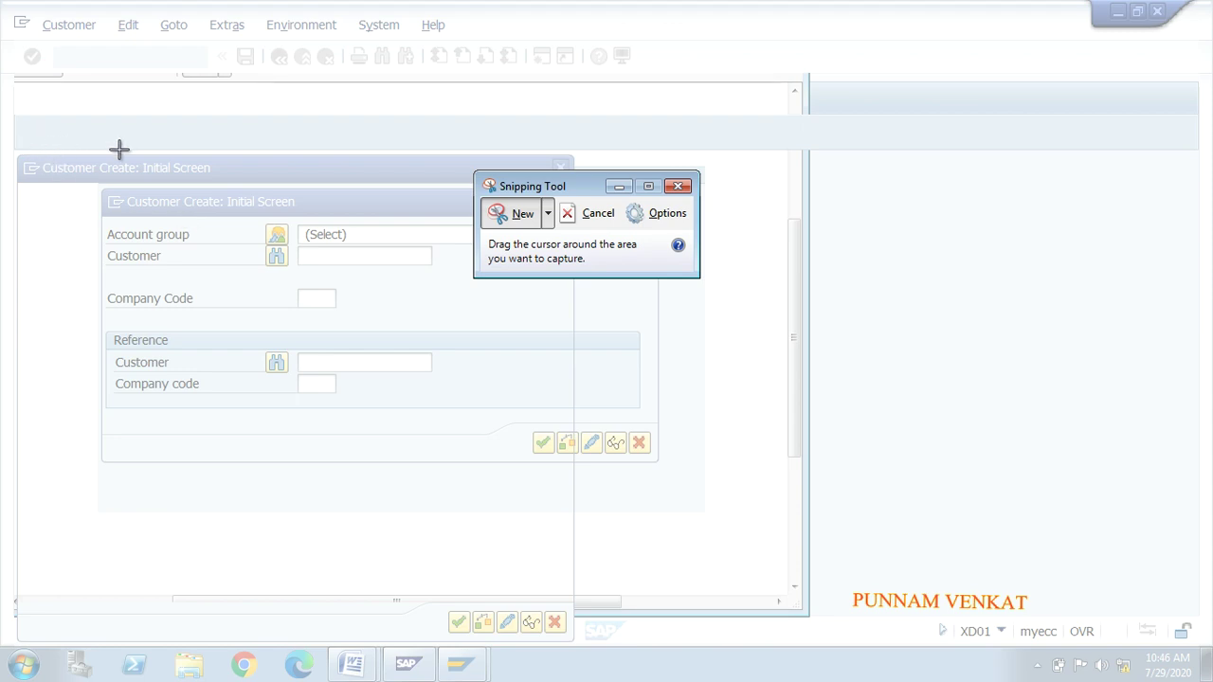
pyautogui.click(676, 187)
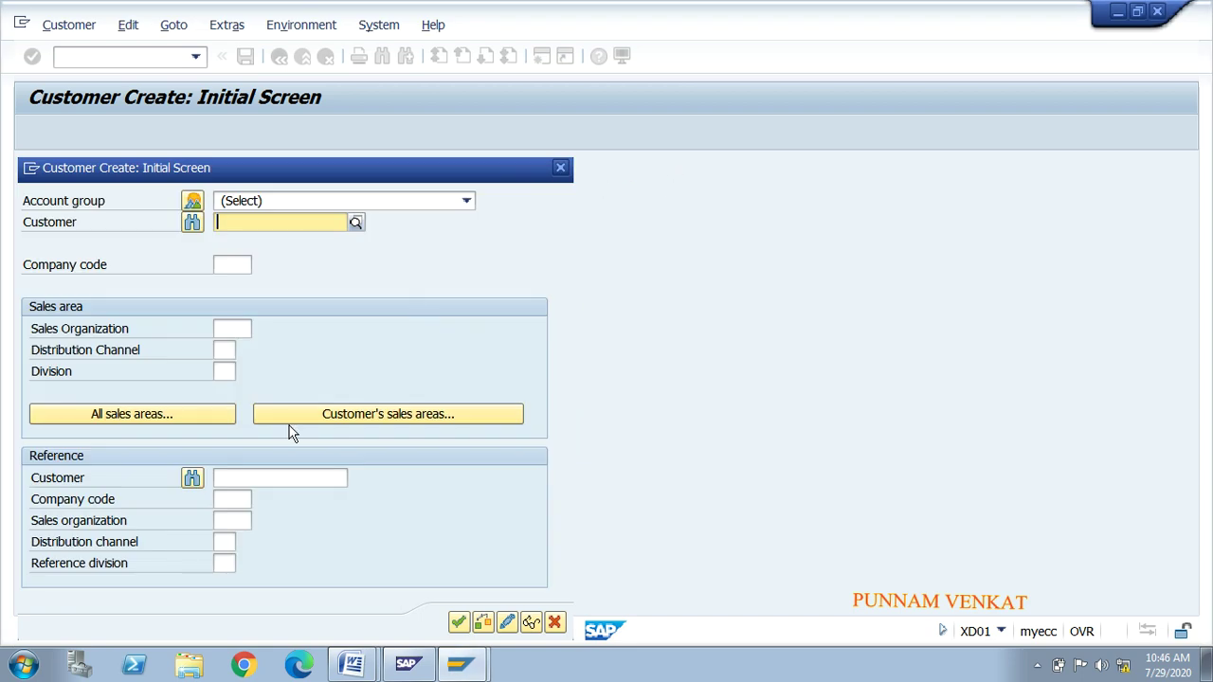
# Step: Capture the whole XD01 Customer Create dialog and paste it into Document1 below the first image
pyautogui.click(23, 663)
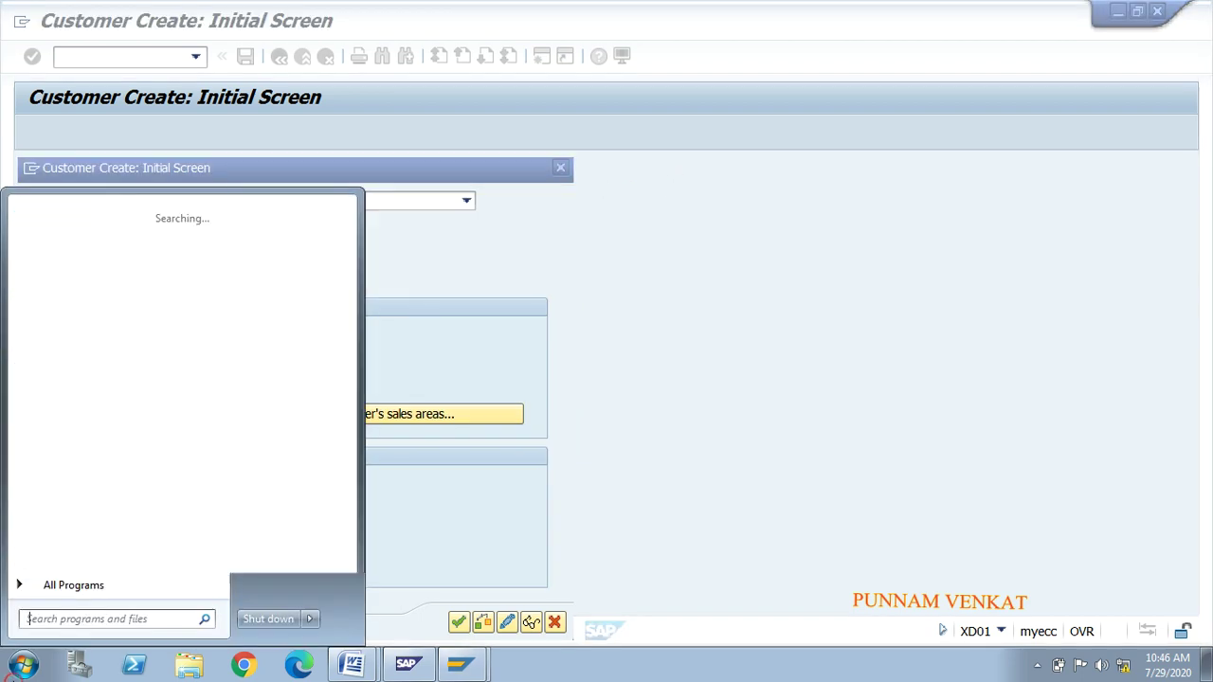
pyautogui.write('SNI')
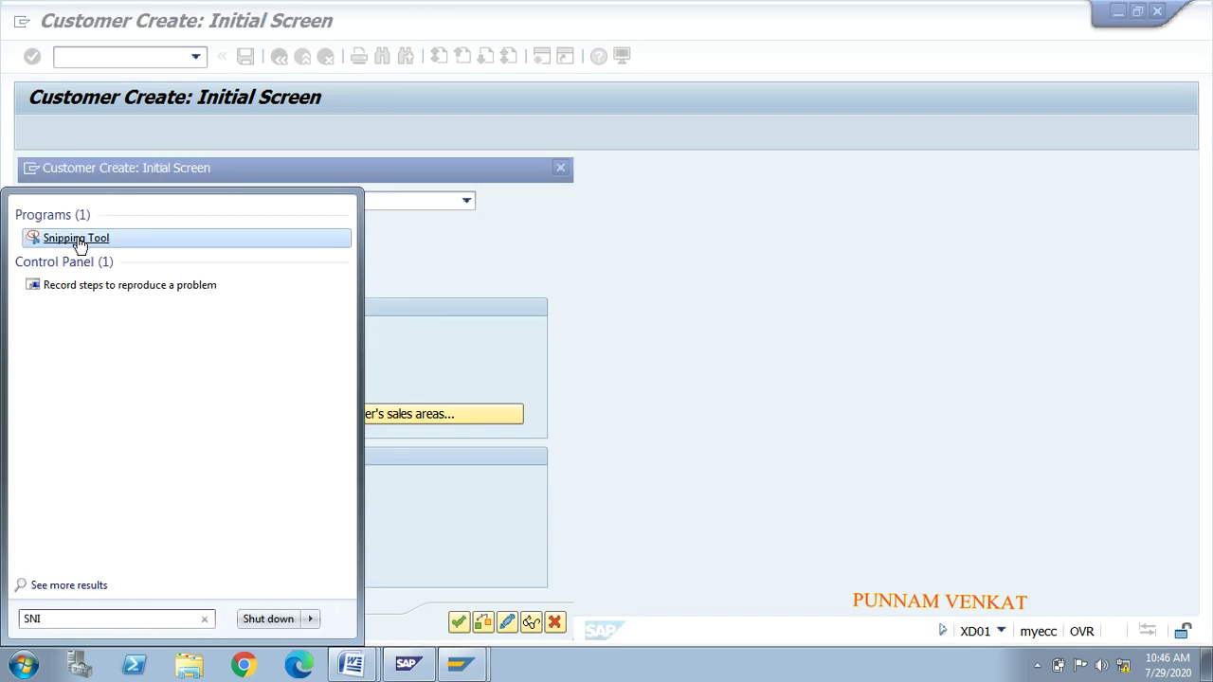
pyautogui.click(79, 240)
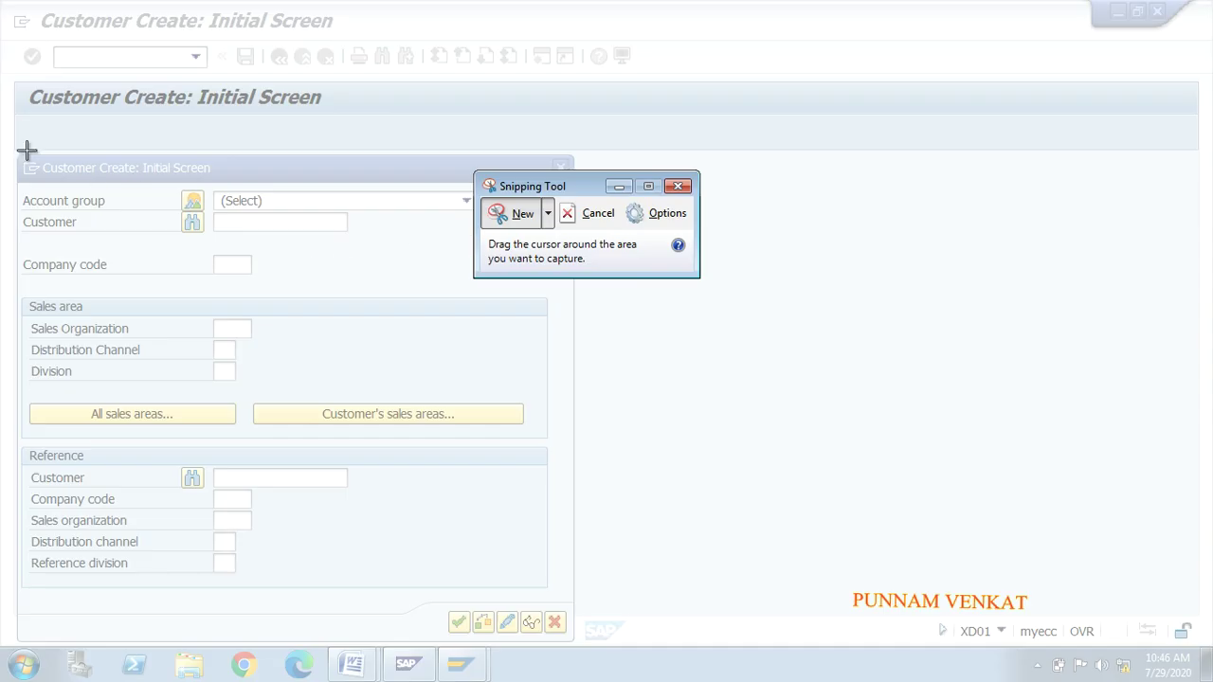
pyautogui.moveTo(12, 140); pyautogui.dragTo(621, 634)
pyautogui.hotkey('alt', 'Tab')
pyautogui.press('Tab')
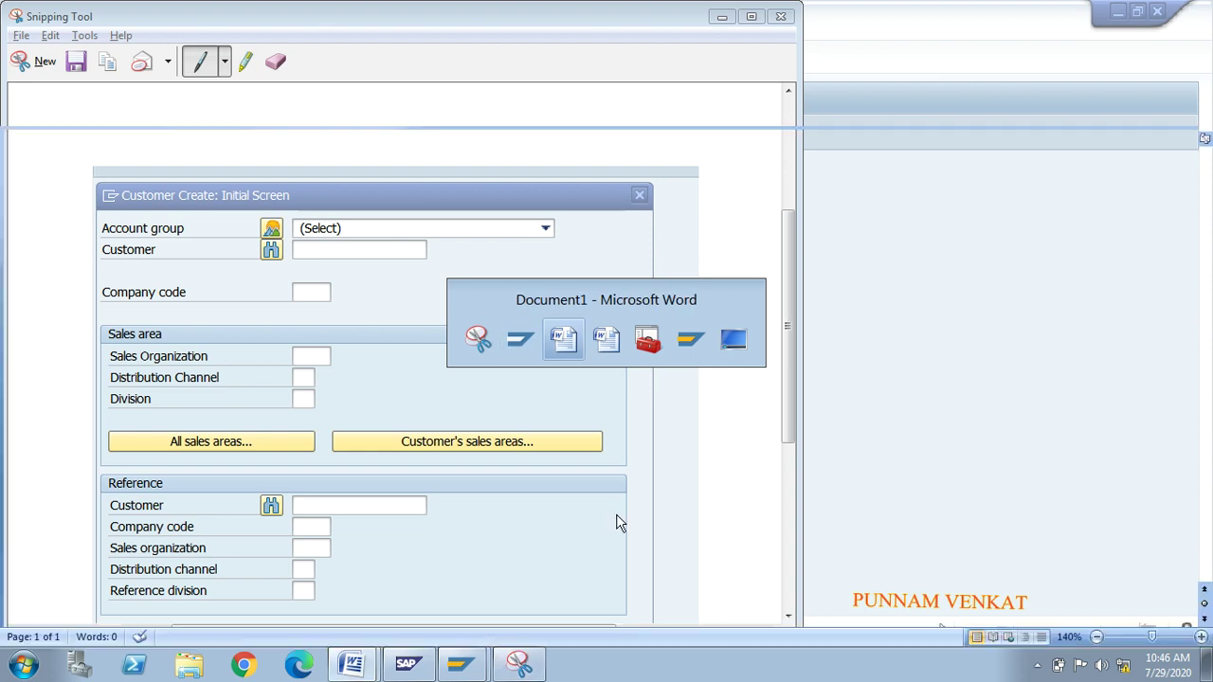
pyautogui.press('Return')
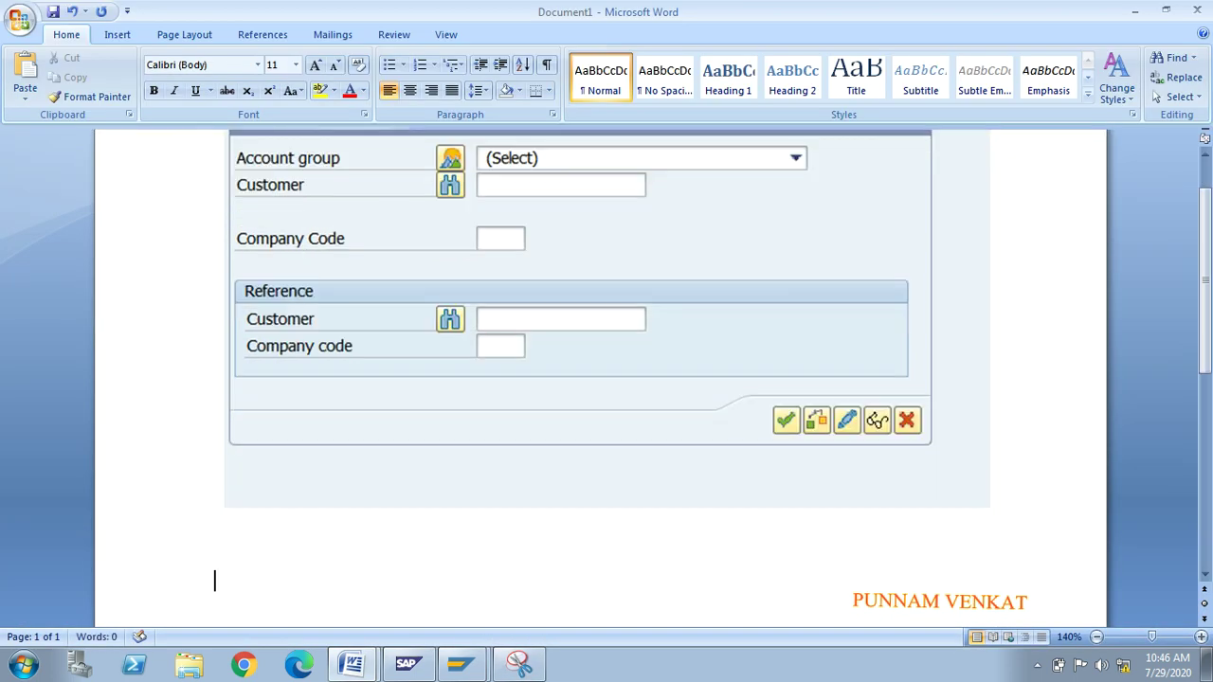
pyautogui.hotkey('ctrl', 'v')
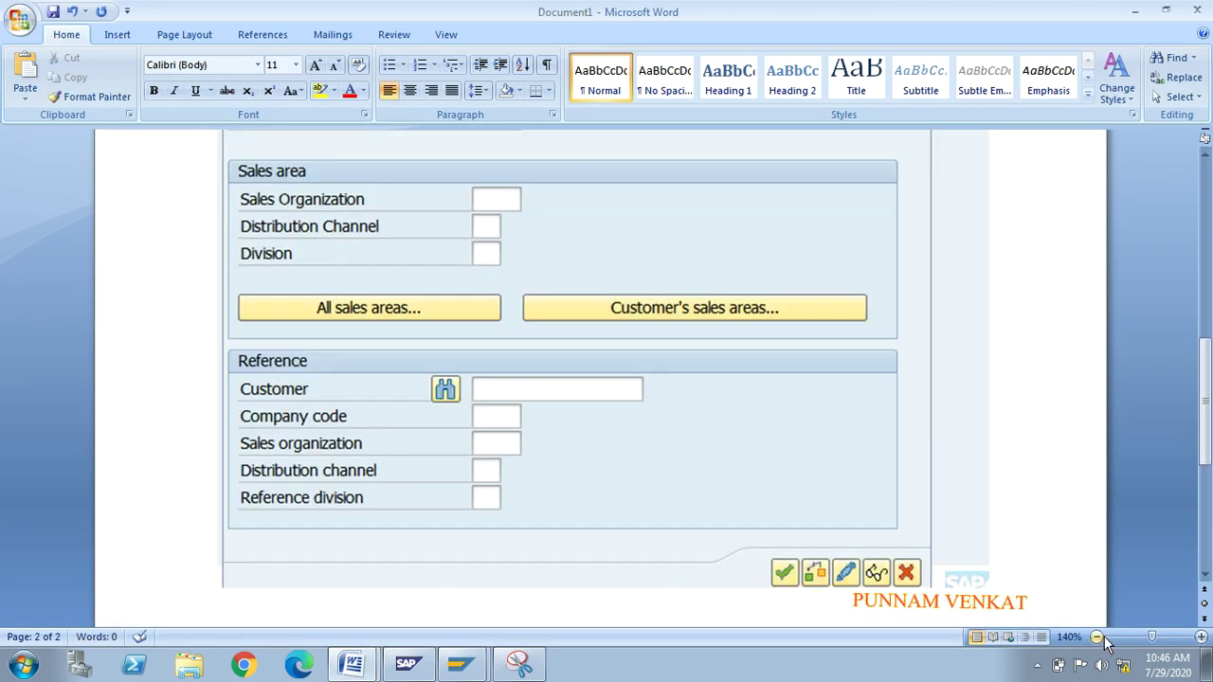
# Step: Below the second screenshot, type the notes 'XD01--SD' and 'FD01 --AR' on separate lines
pyautogui.click(1097, 637)
pyautogui.click(1097, 636)
pyautogui.click(1097, 637)
pyautogui.click(1098, 637)
pyautogui.click(1098, 636)
pyautogui.click(1097, 637)
pyautogui.click(1097, 637)
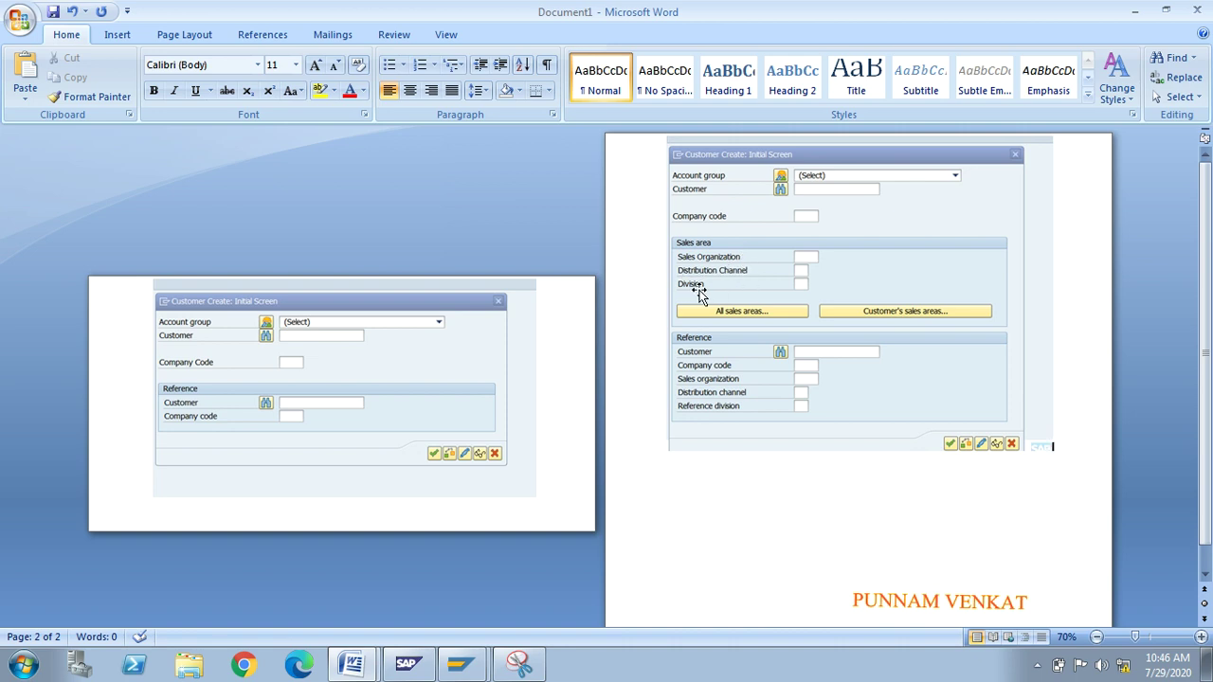
pyautogui.press('Return')
pyautogui.write('xd')
pyautogui.write('01')
pyautogui.write('--5')
pyautogui.press('Return')
pyautogui.write('FD01 AP')
pyautogui.press('BackSpace')
pyautogui.press('BackSpace')
pyautogui.write('--AR')
pyautogui.press('Return')
# Step: Close Document1 and Snipping Tool without saving, and exit the XD01 screen
pyautogui.click(1196, 9)
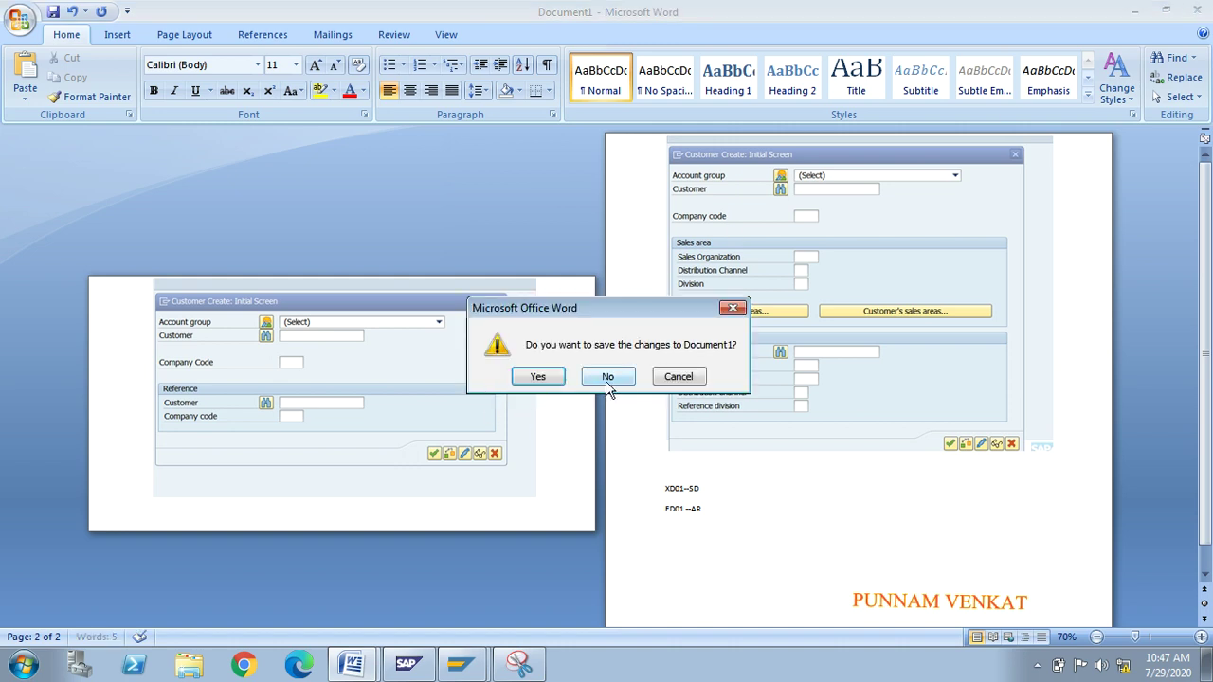
pyautogui.click(607, 379)
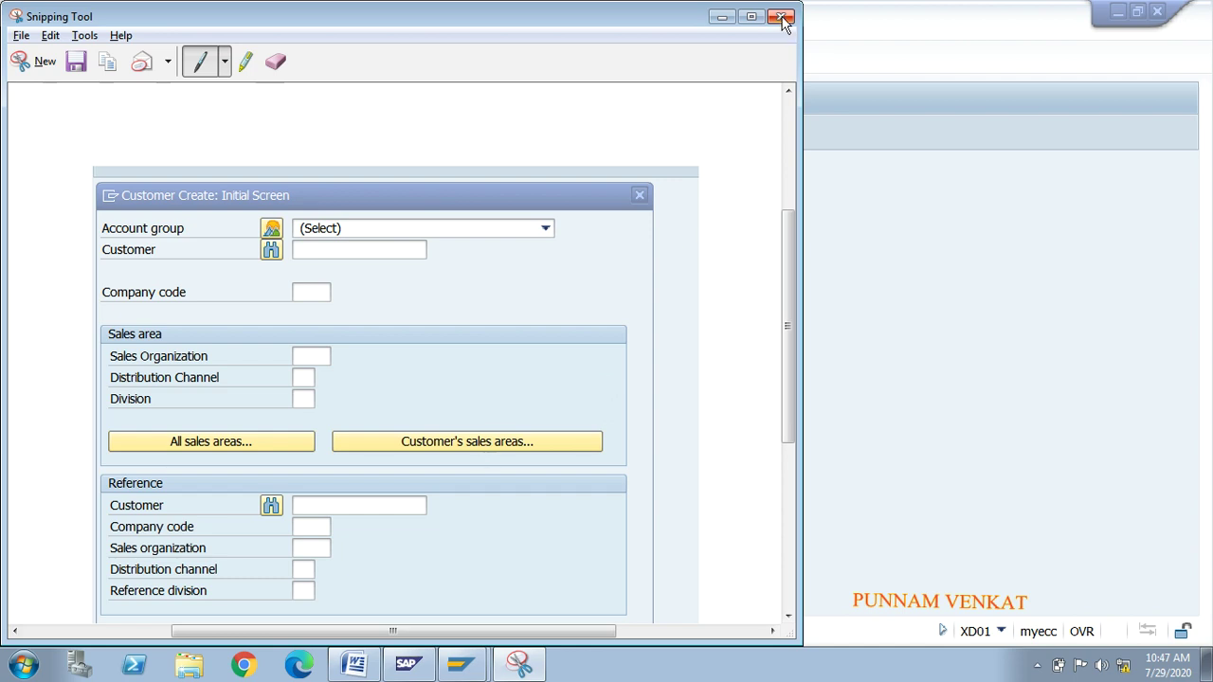
pyautogui.click(781, 17)
pyautogui.click(471, 342)
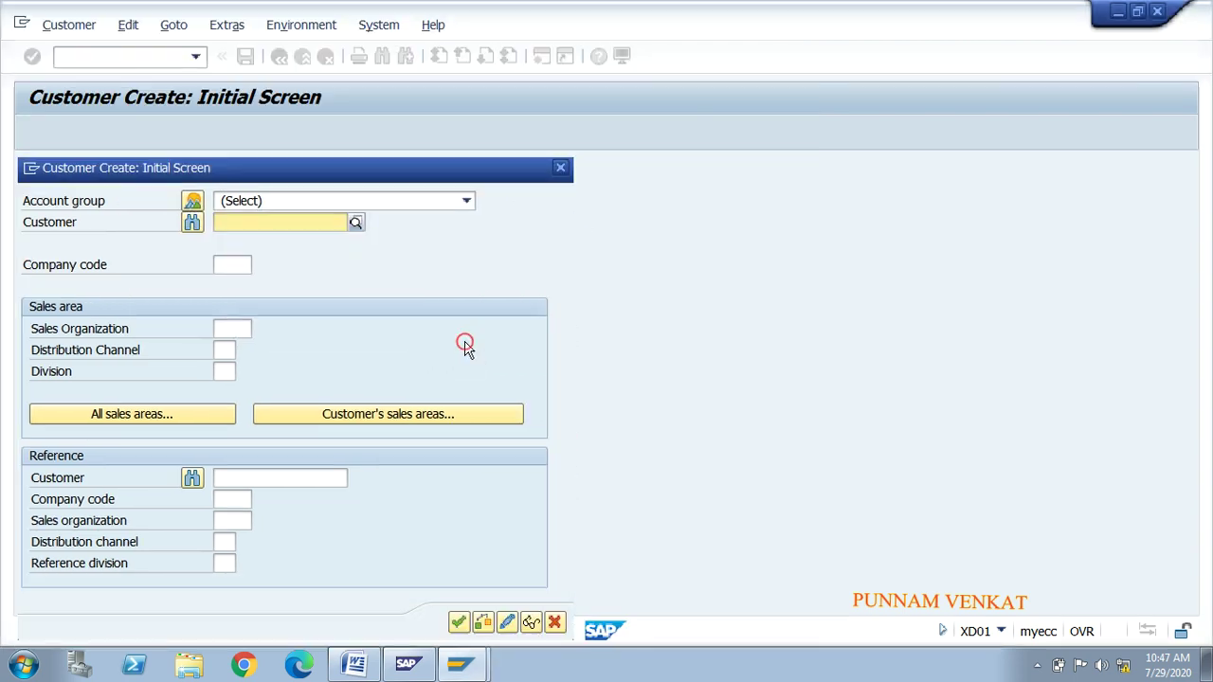
pyautogui.click(561, 170)
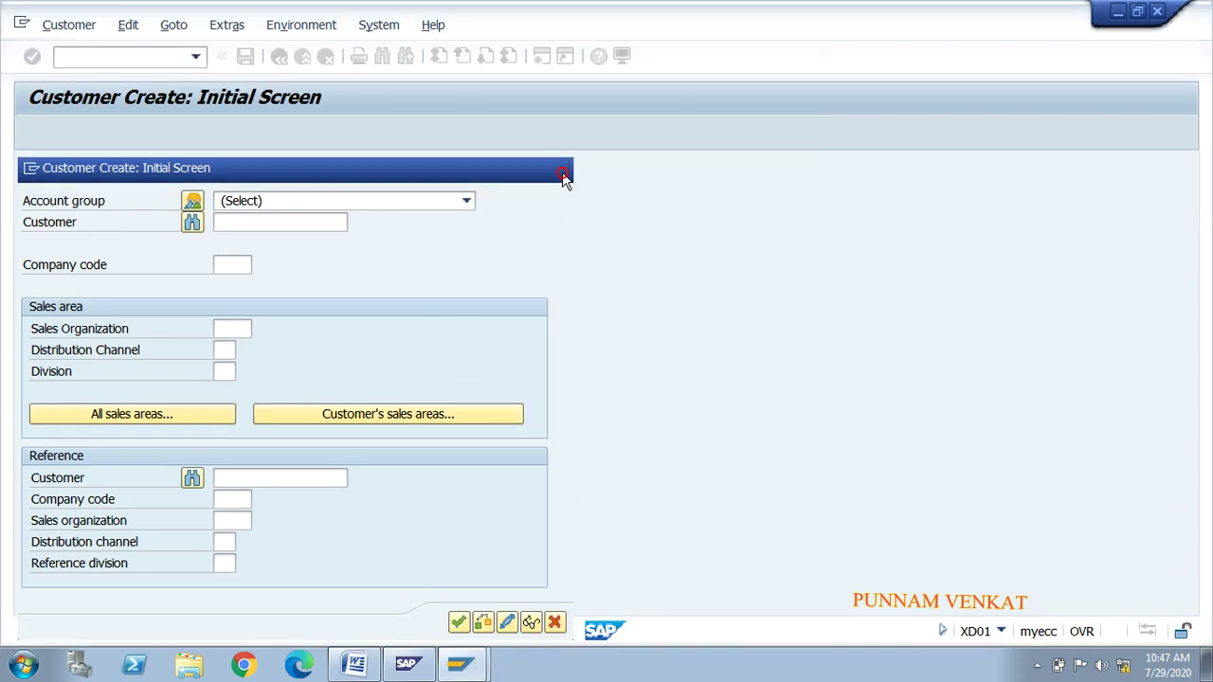
# Step: In the notes, highlight 'Create Customer Master' and XD01, then return to SAP
pyautogui.click(354, 664)
pyautogui.click(564, 256)
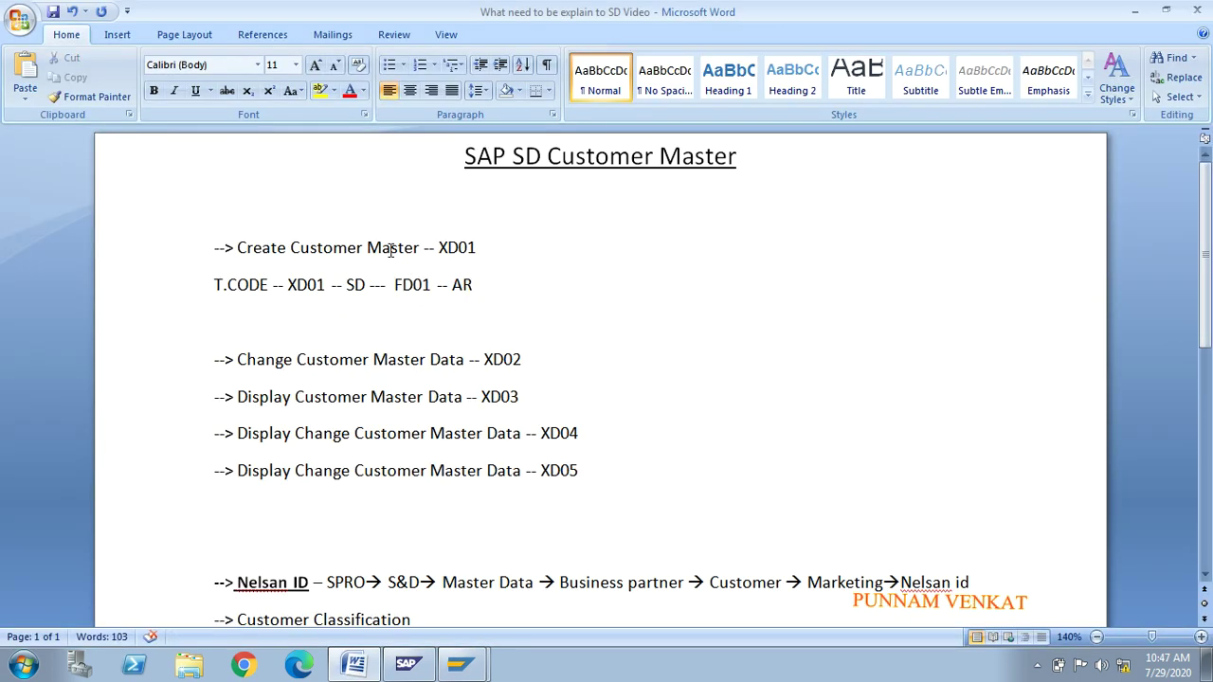
pyautogui.moveTo(243, 243); pyautogui.dragTo(400, 251)
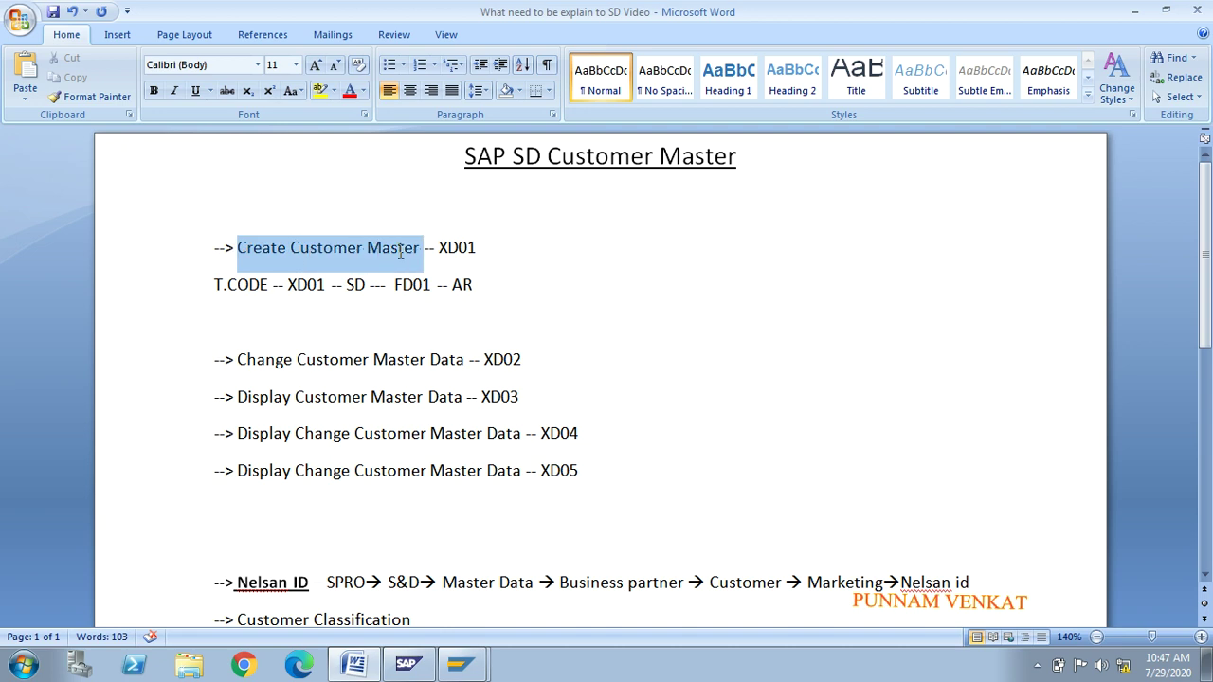
pyautogui.click(497, 253)
pyautogui.moveTo(475, 244); pyautogui.dragTo(434, 242)
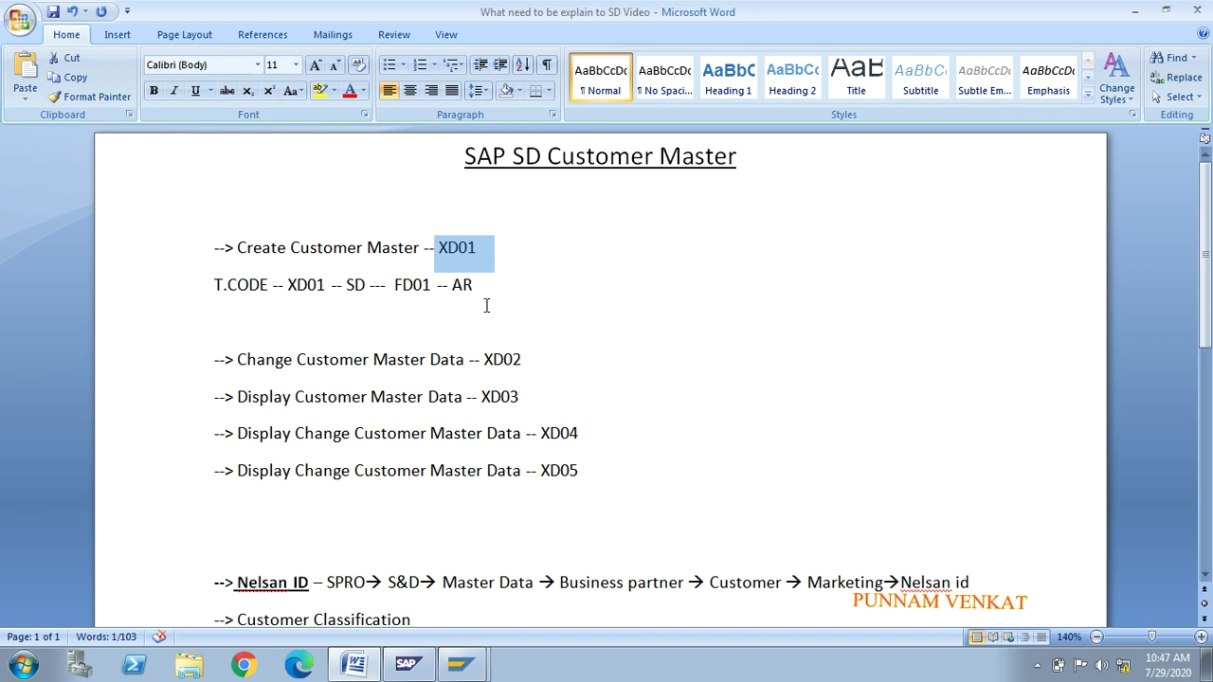
pyautogui.click(459, 663)
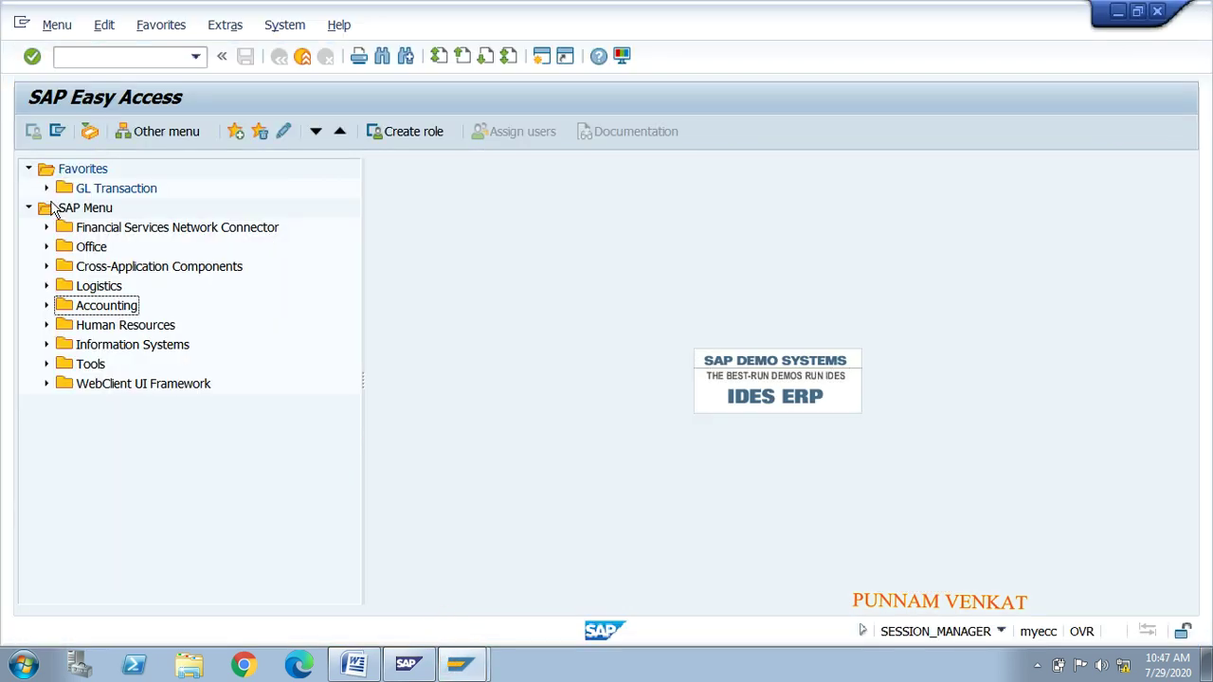
# Step: Expand the SAP Menu to Accounting > Financial Accounting > Accounts Receivable > Master Records
pyautogui.click(62, 209)
pyautogui.press('Down')
pyautogui.press('Down')
pyautogui.press('Down')
pyautogui.press('Down')
pyautogui.press('Down')
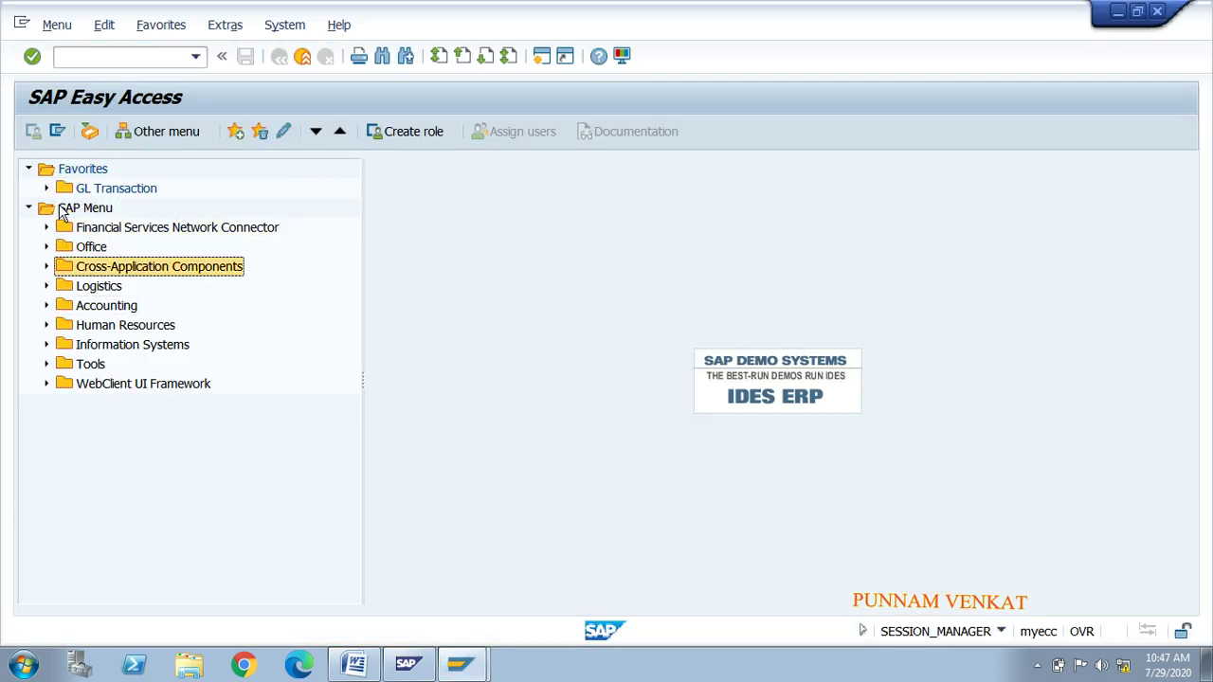
pyautogui.press('Right')
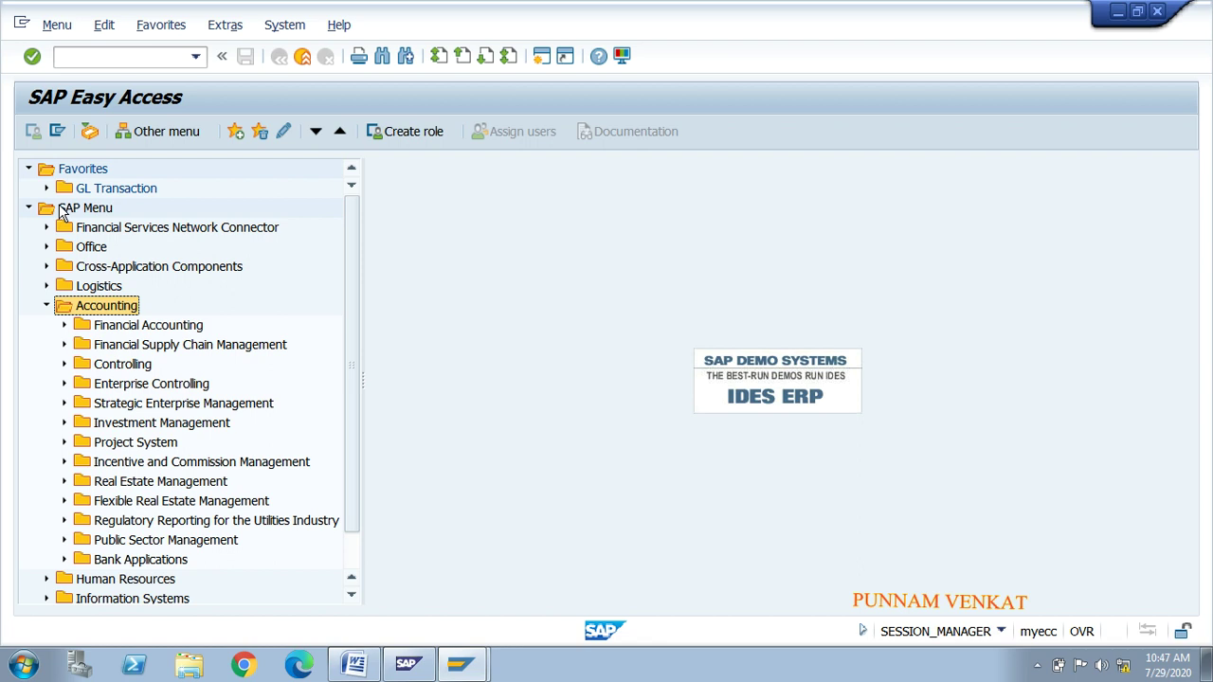
pyautogui.press('Down')
pyautogui.press('Right')
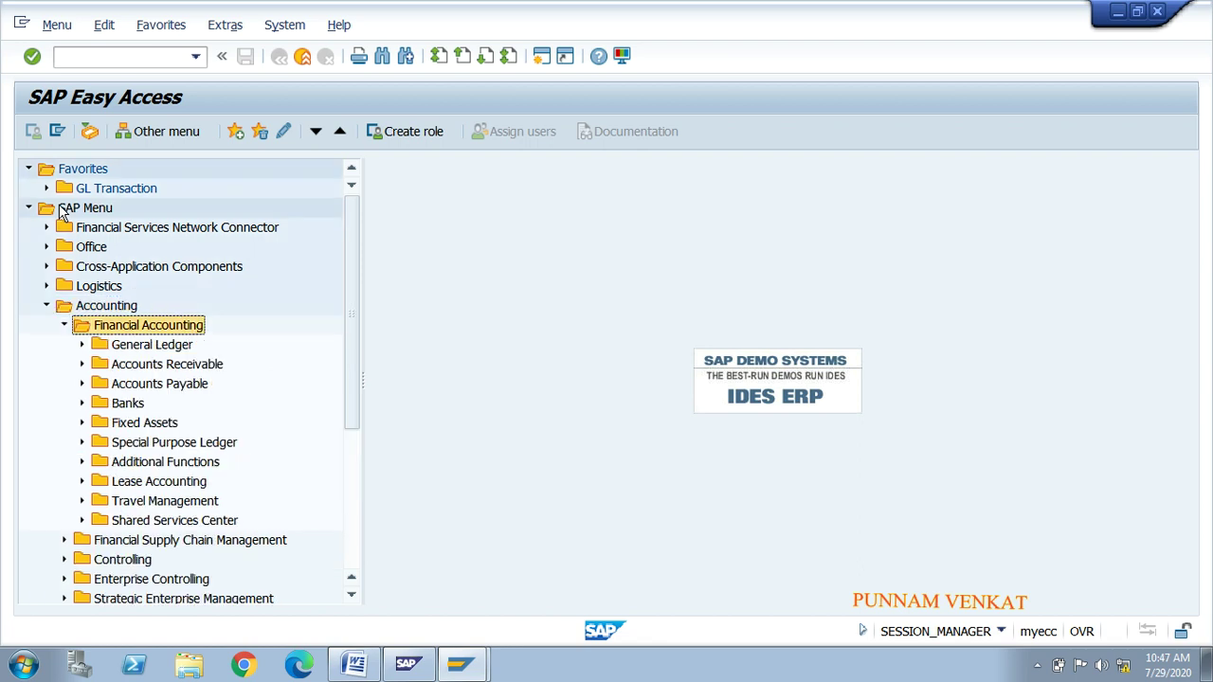
pyautogui.press('Down')
pyautogui.press('Down')
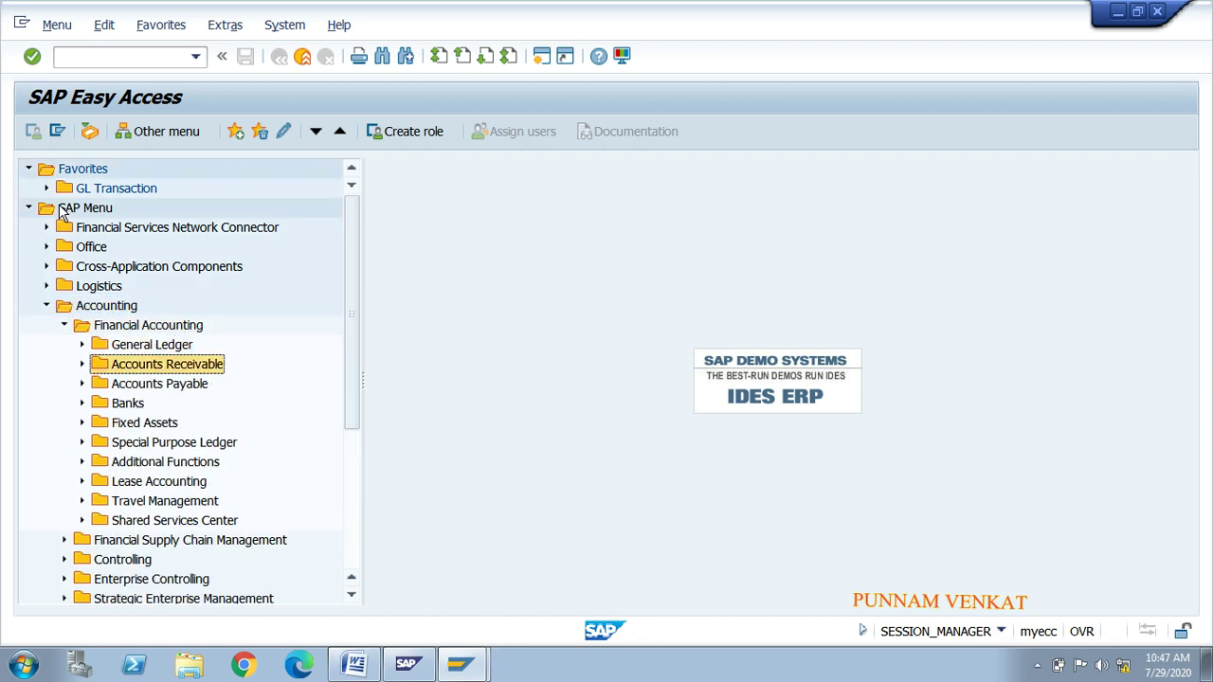
pyautogui.press('Right')
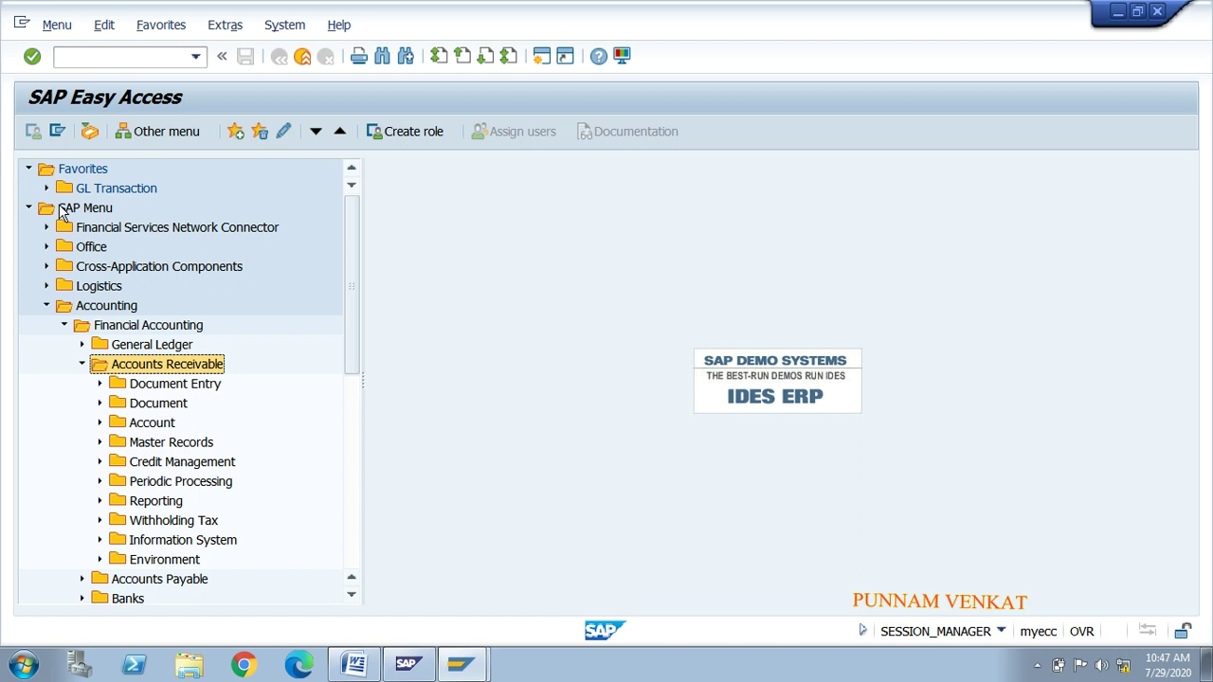
pyautogui.press('Down')
pyautogui.press('Down')
pyautogui.press('Down')
pyautogui.press('Down')
pyautogui.press('Right')
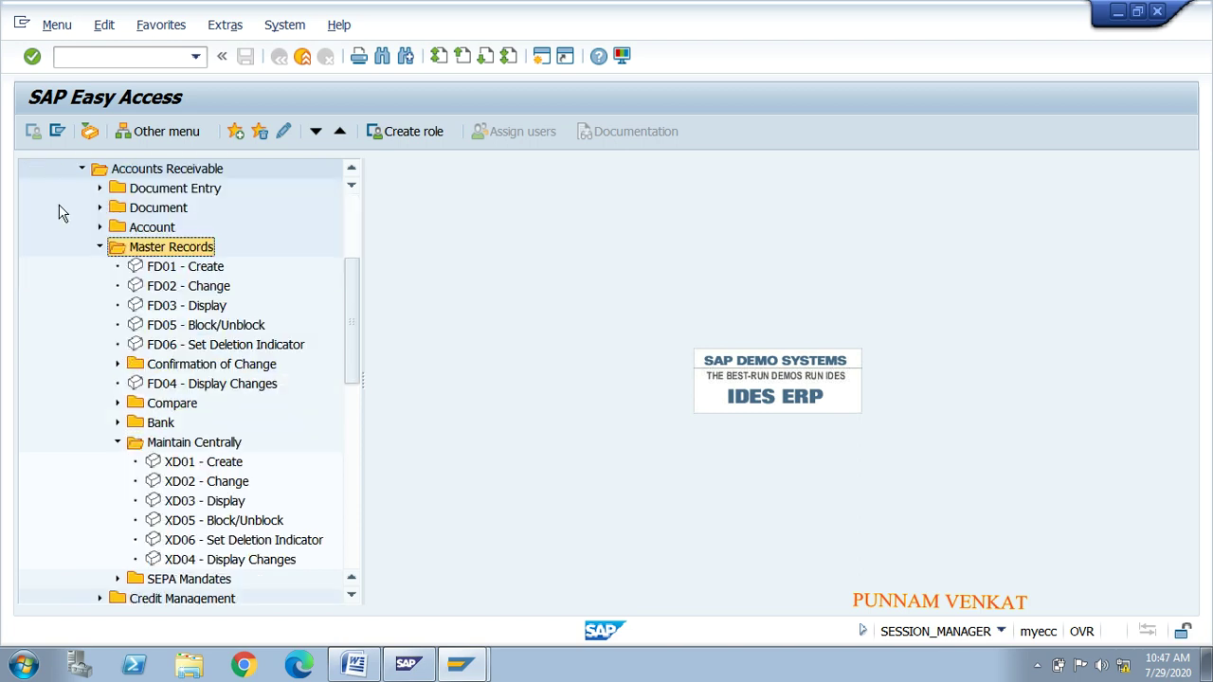
# Step: Select FD01 - Create and the Maintain Centrally XD01 - Create, comparing the two
pyautogui.click(168, 268)
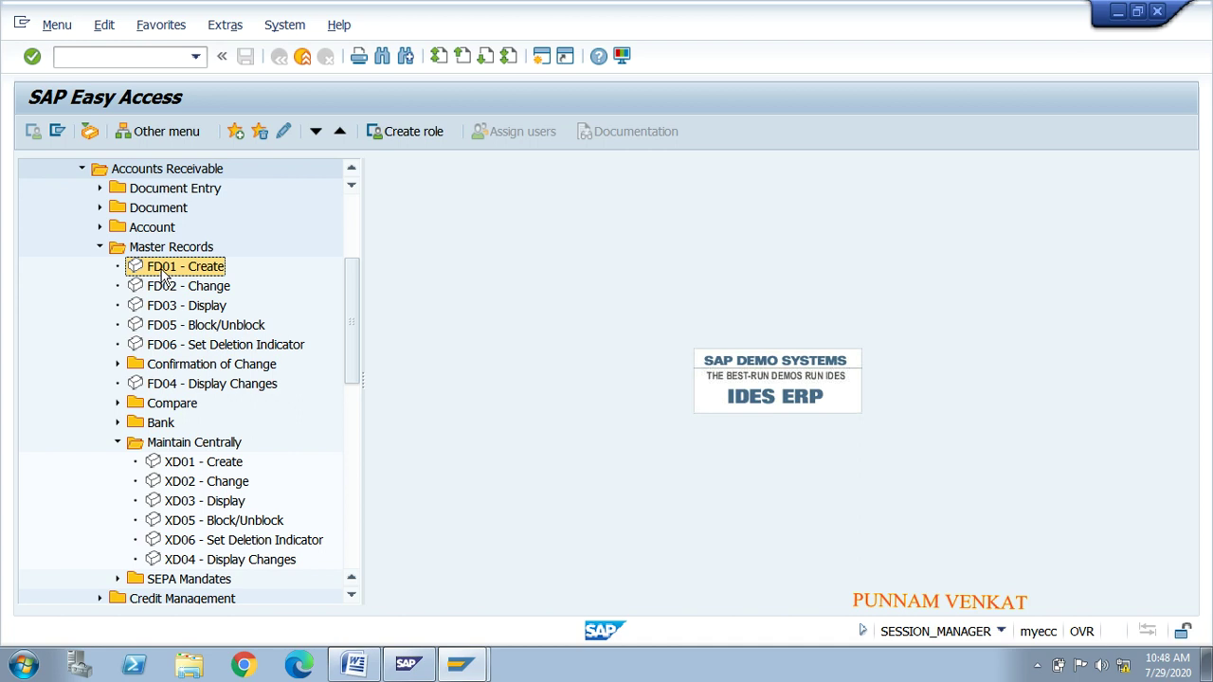
pyautogui.click(157, 448)
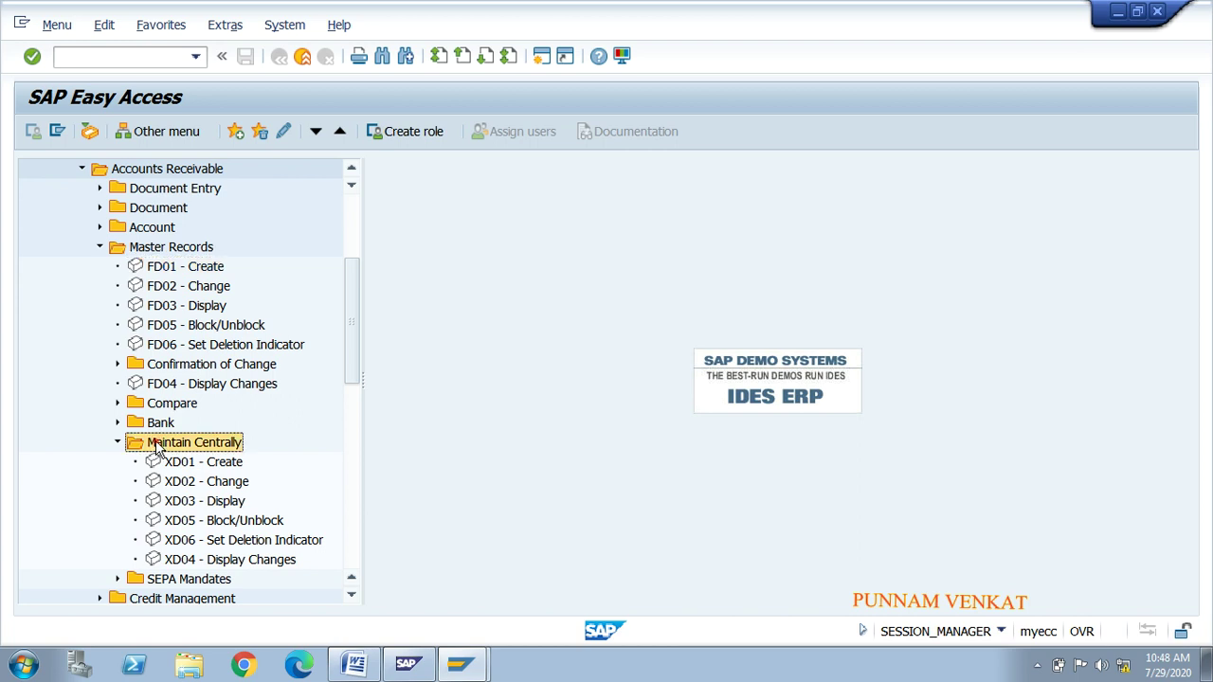
pyautogui.click(180, 467)
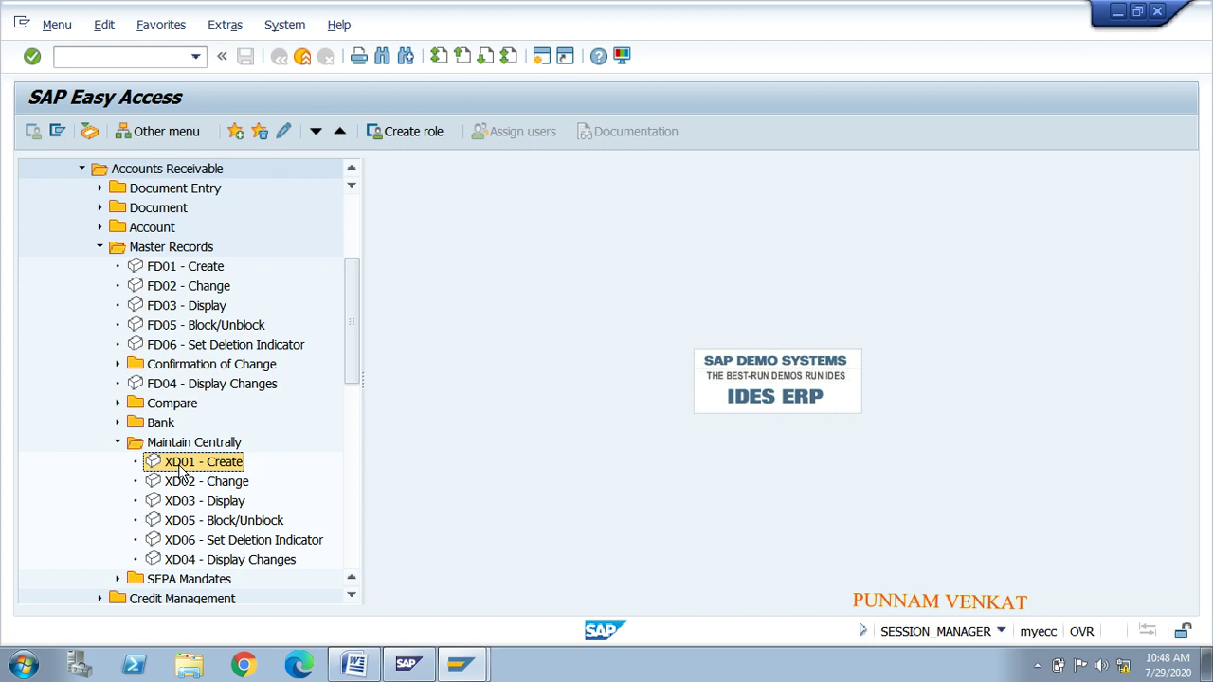
pyautogui.click(169, 270)
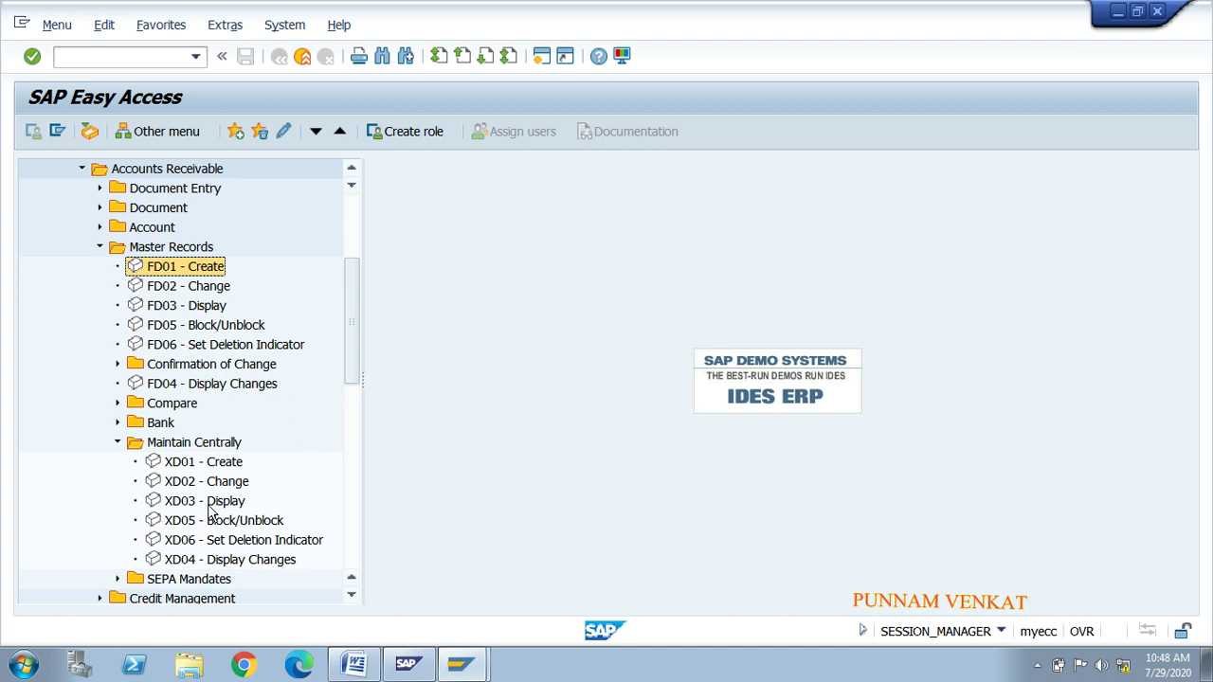
pyautogui.click(180, 463)
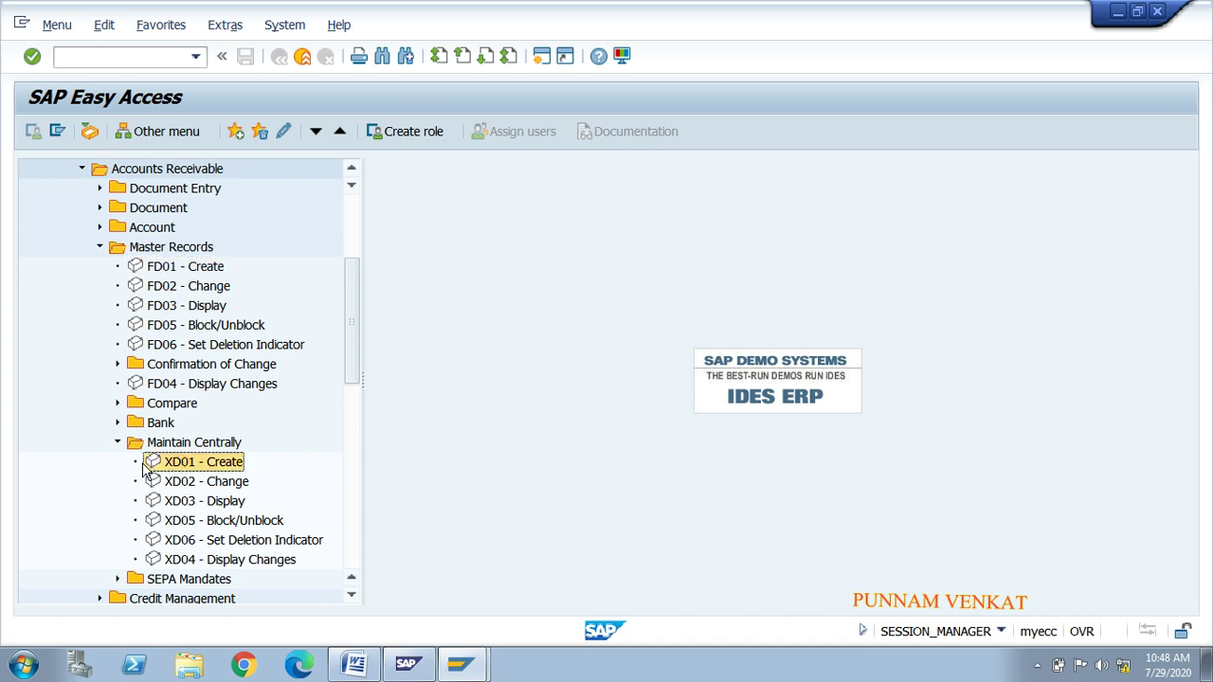
# Step: Start XD01 central customer creation and scroll the account group list down to MRDC MR Domestic Customer
pyautogui.doubleClick(201, 471)
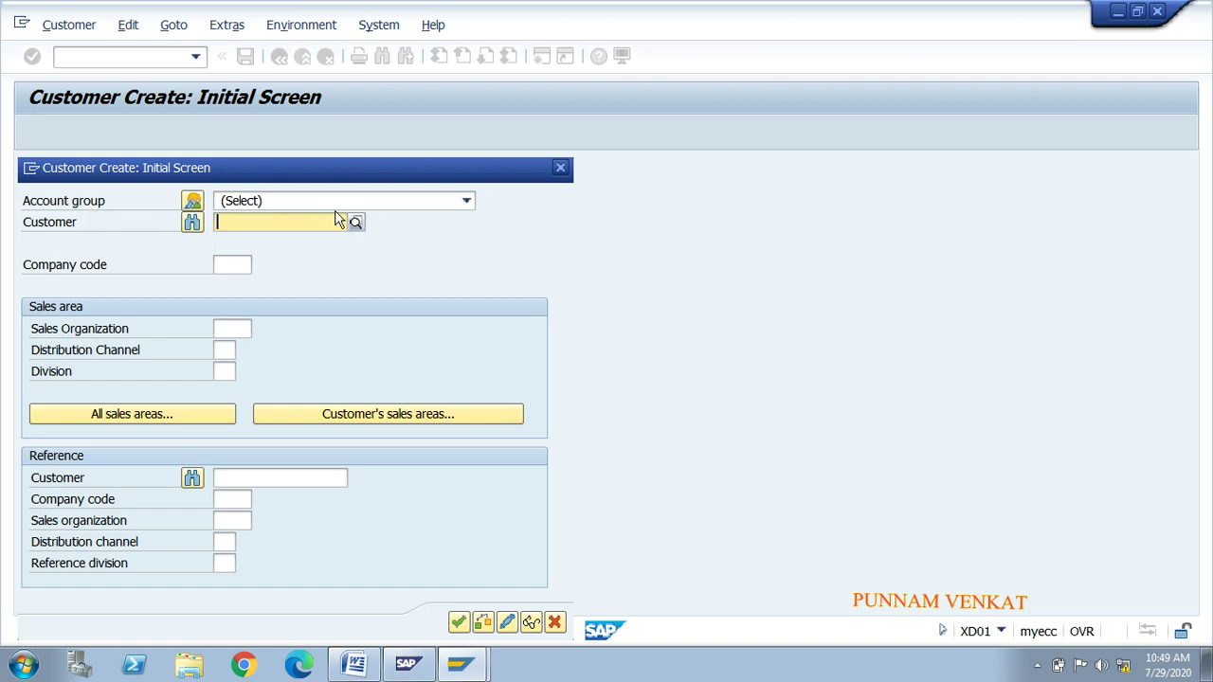
pyautogui.click(379, 200)
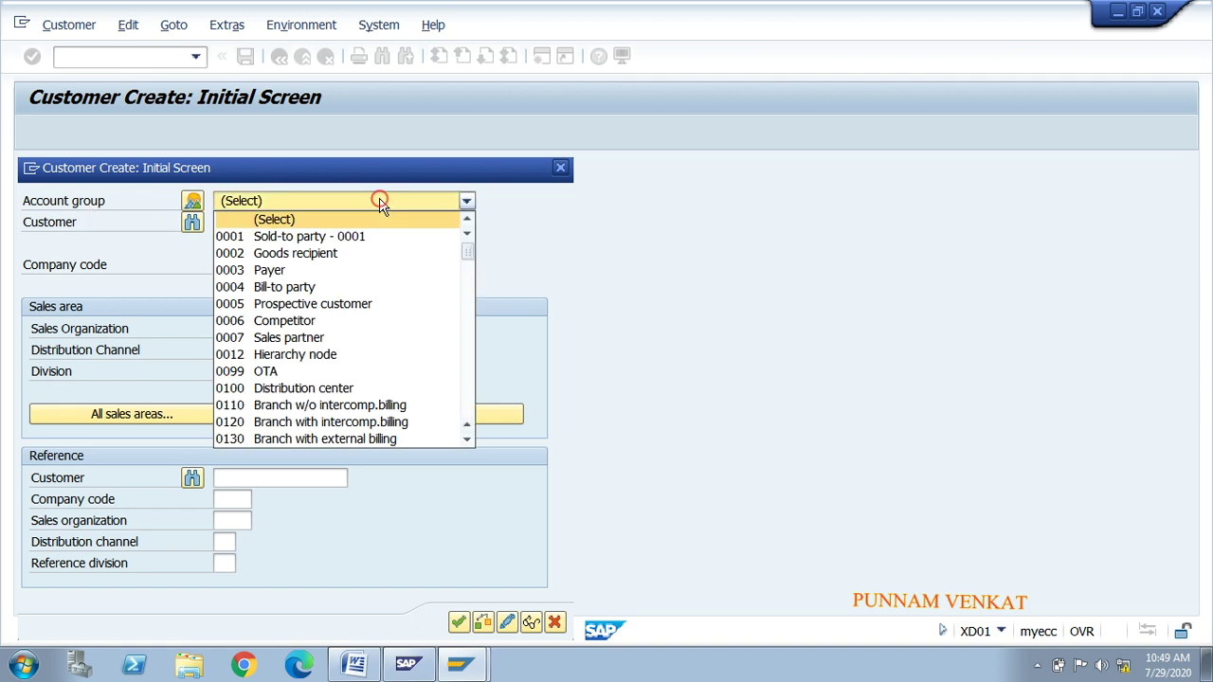
pyautogui.click(468, 440)
pyautogui.click(468, 440)
pyautogui.click(468, 440)
pyautogui.click(468, 439)
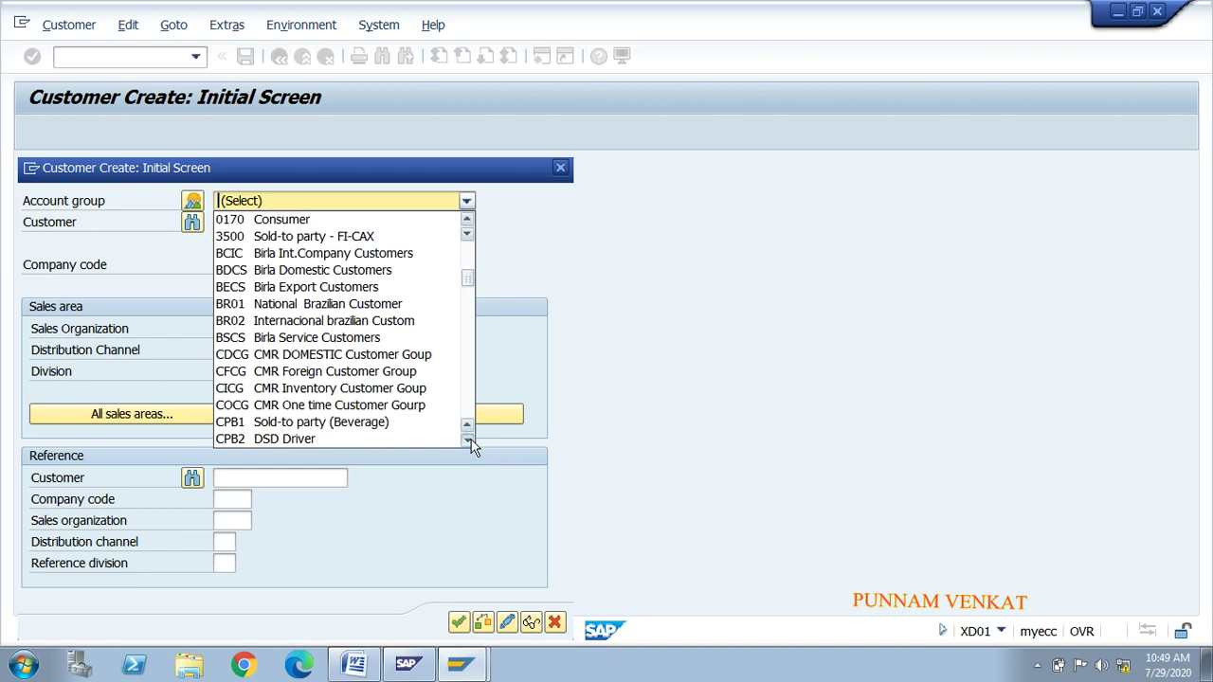
pyautogui.click(468, 439)
pyautogui.click(468, 440)
pyautogui.click(468, 440)
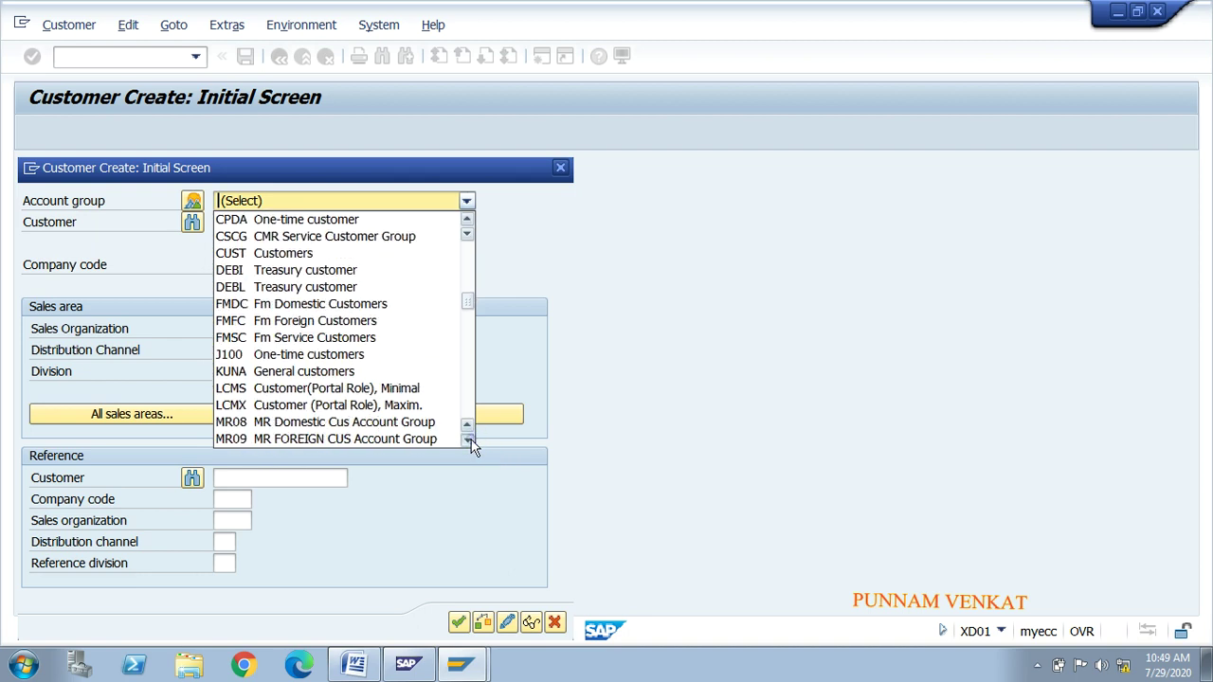
pyautogui.click(469, 440)
pyautogui.click(468, 440)
pyautogui.click(468, 440)
pyautogui.click(468, 440)
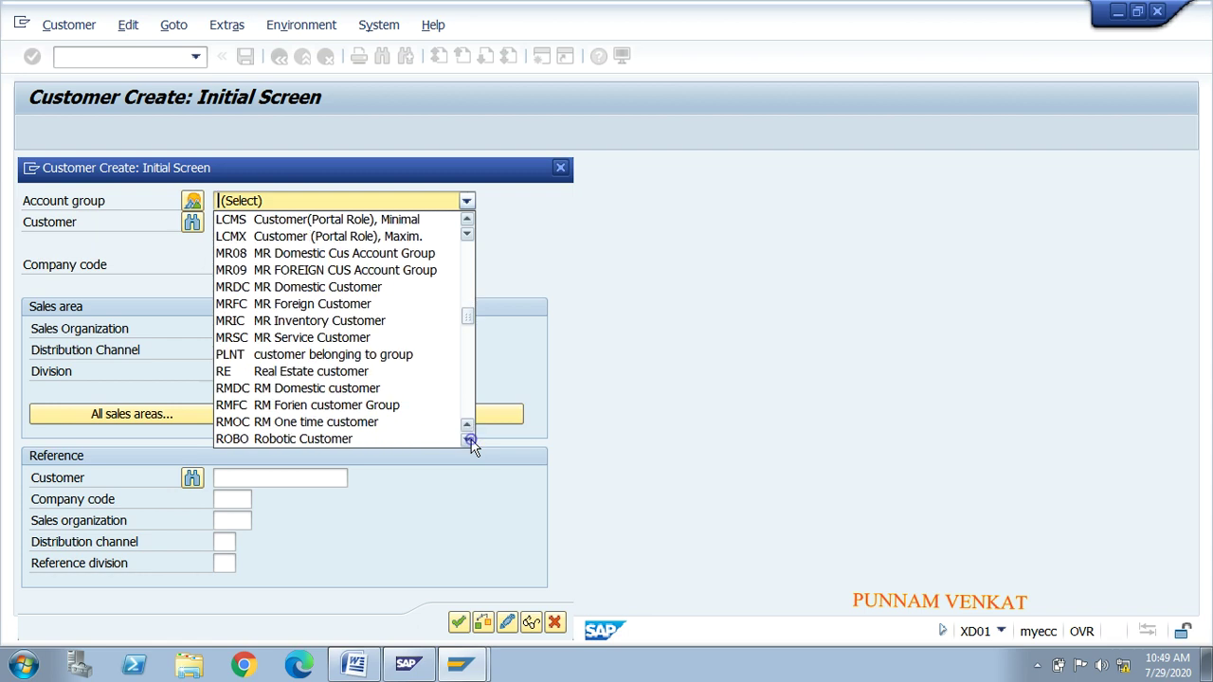
pyautogui.click(468, 440)
pyautogui.click(468, 439)
pyautogui.click(468, 439)
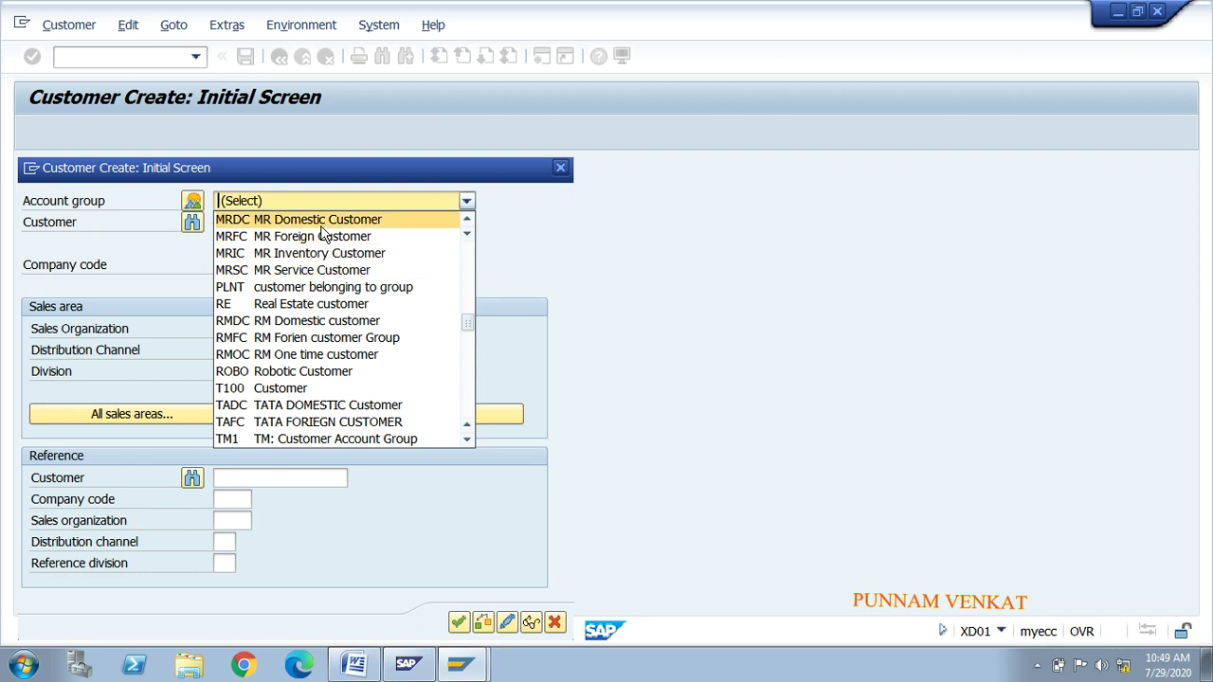
# Step: Choose account group MRDC, enter company code MR01 and bring up the sales organization list
pyautogui.click(322, 227)
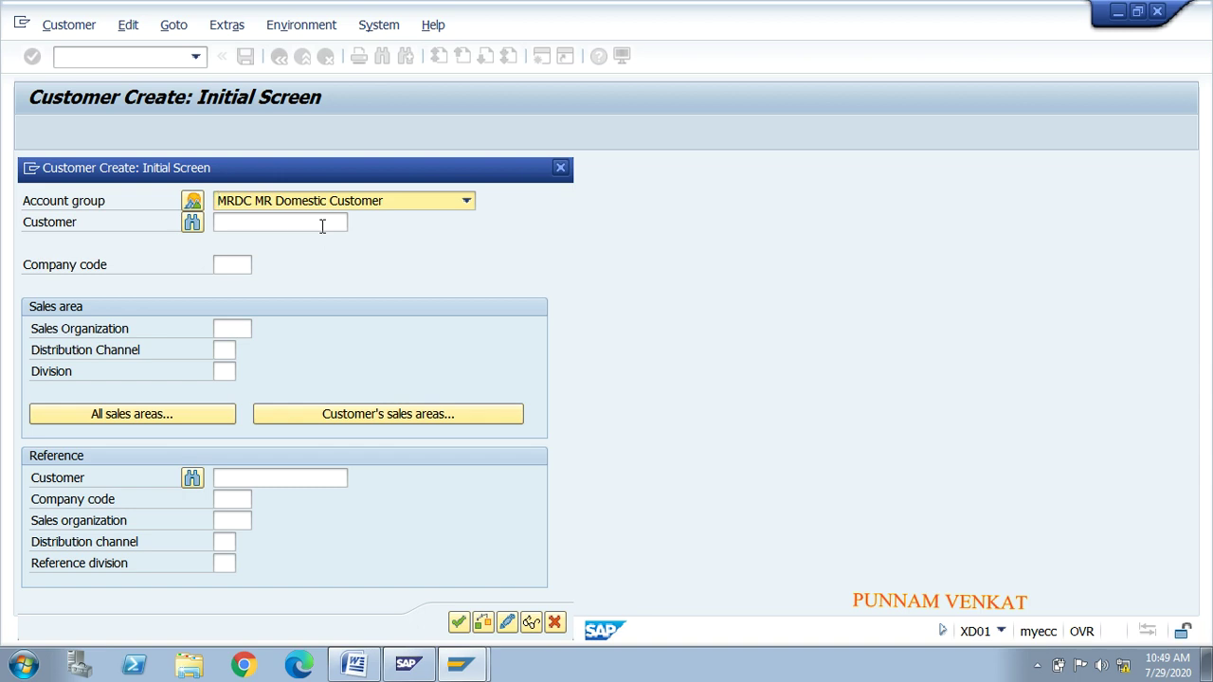
pyautogui.click(226, 264)
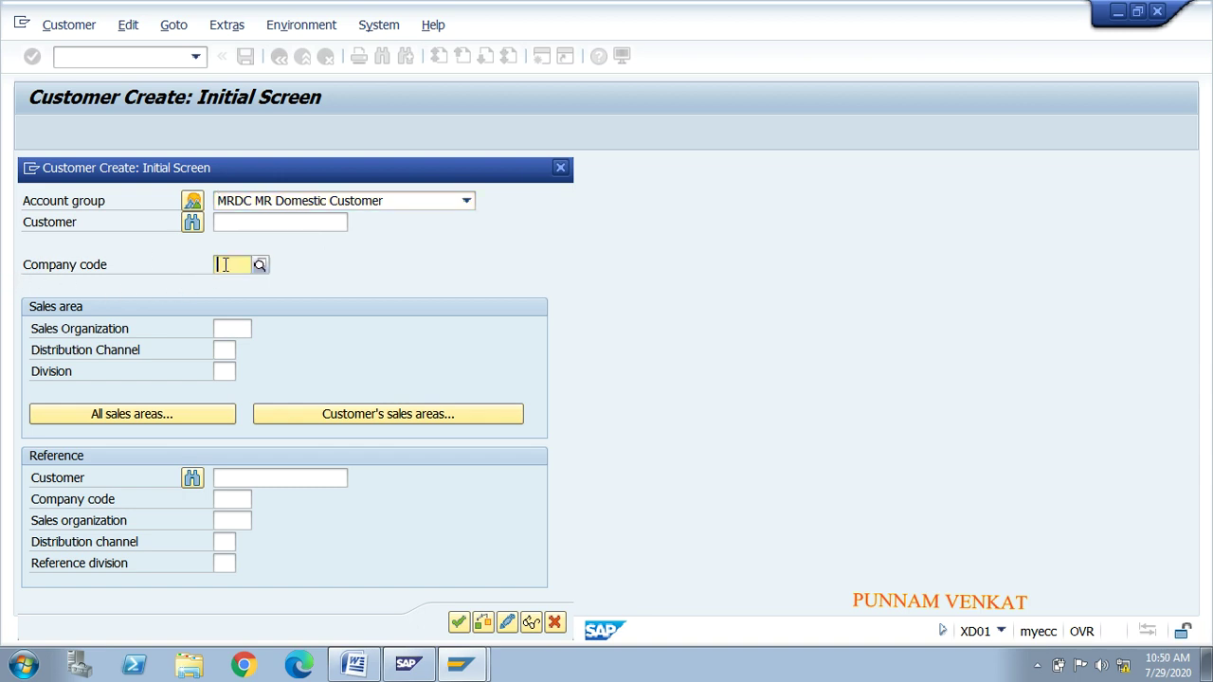
pyautogui.write('MRKI')
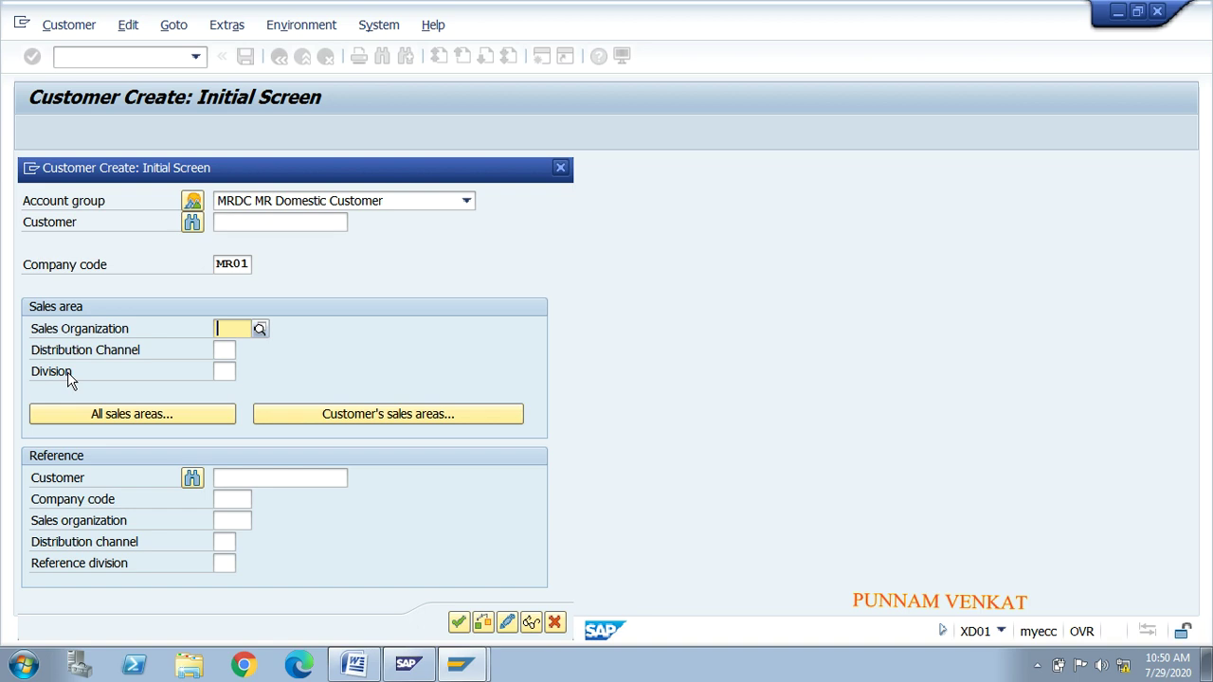
pyautogui.click(76, 337)
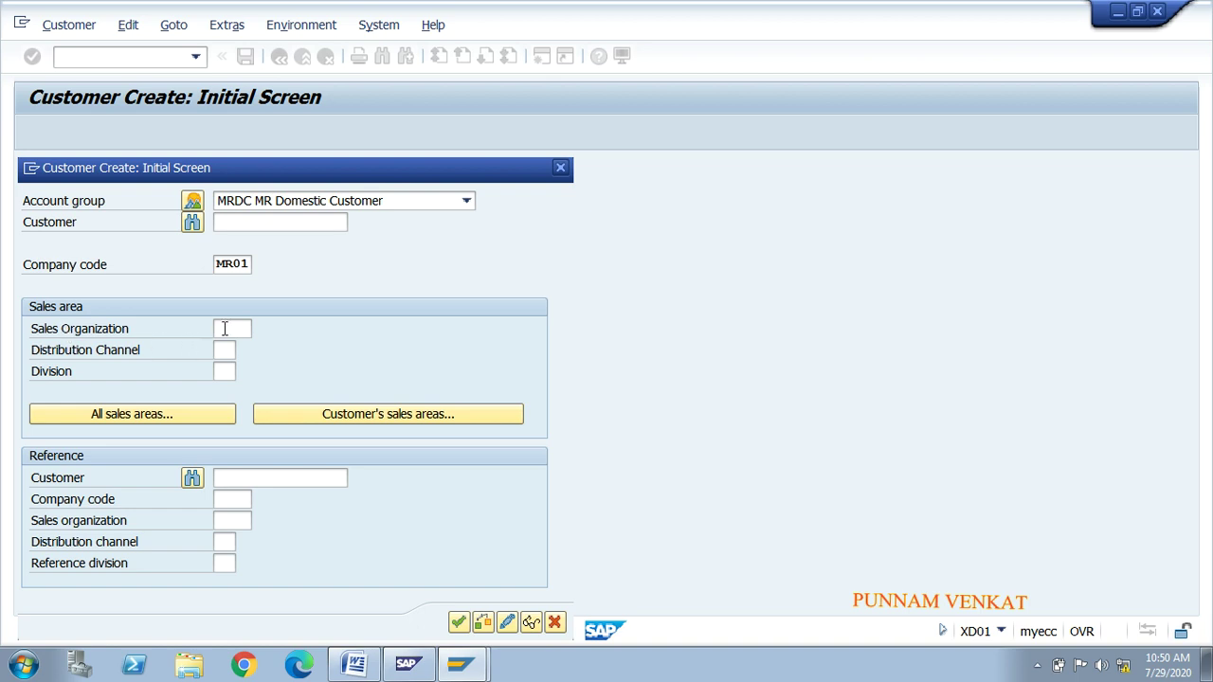
pyautogui.click(224, 328)
pyautogui.click(258, 328)
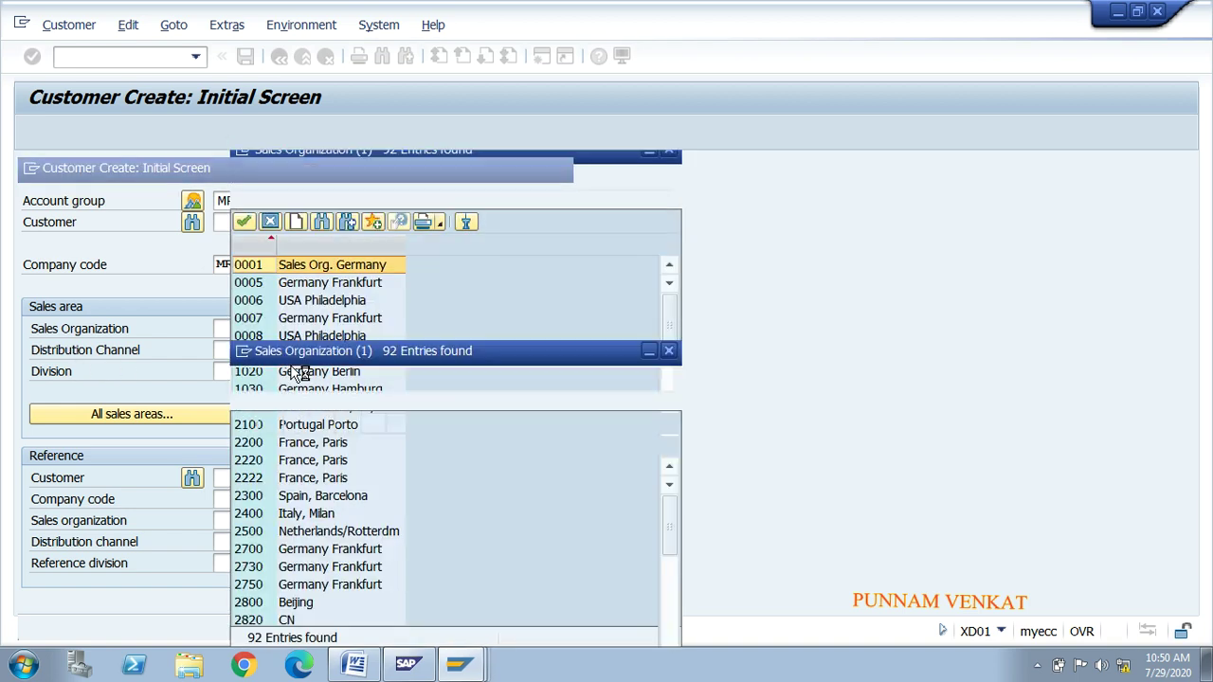
# Step: Pick MROR from the sales organization list
pyautogui.click(263, 414)
pyautogui.press('Down')
pyautogui.press('Down')
pyautogui.press('Down')
pyautogui.press('Down')
pyautogui.press('Down')
pyautogui.press('Down')
pyautogui.press('Down')
pyautogui.press('Down')
pyautogui.press('Down')
pyautogui.press('Down')
pyautogui.press('Down')
pyautogui.press('Down')
pyautogui.press('Down')
pyautogui.press('Down')
pyautogui.press('Down')
pyautogui.press('Down')
pyautogui.press('Down')
pyautogui.press('Down')
pyautogui.press('Down')
pyautogui.press('Down')
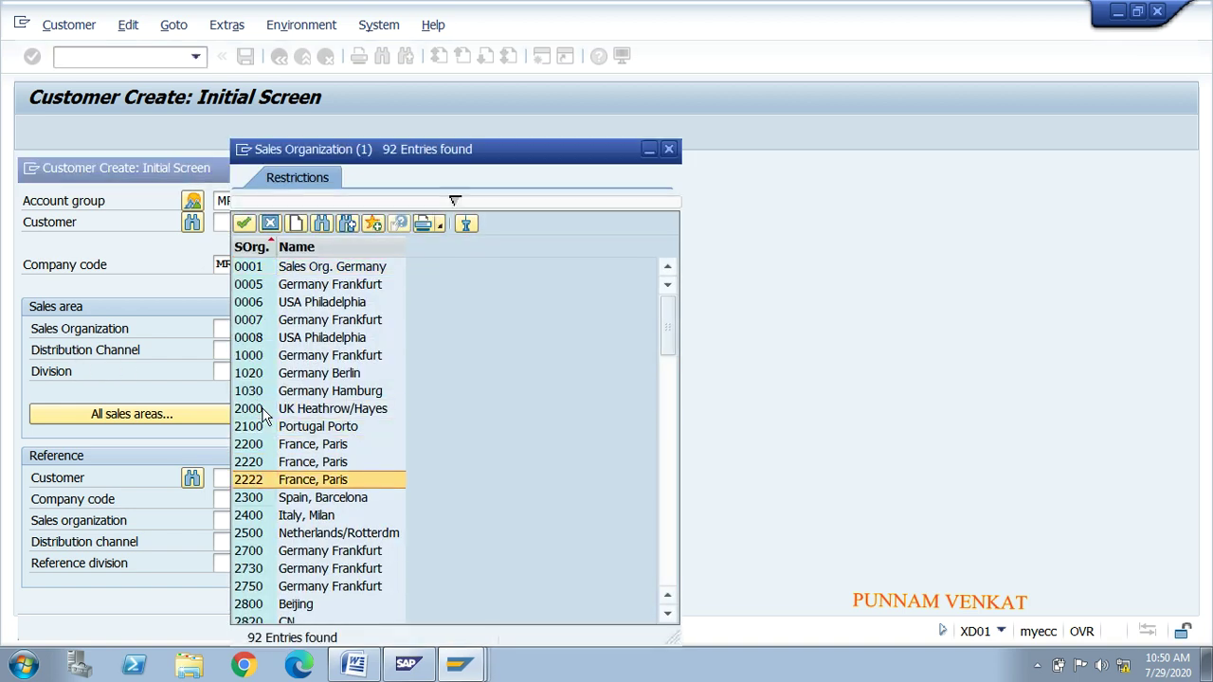
pyautogui.press('Down')
pyautogui.press('Down')
pyautogui.press('Down')
pyautogui.press('Down')
pyautogui.press('Down')
pyautogui.press('Down')
pyautogui.press('Down')
pyautogui.press('Down')
pyautogui.press('Down')
pyautogui.press('Down')
pyautogui.press('Down')
pyautogui.press('Down')
pyautogui.press('Down')
pyautogui.press('Down')
pyautogui.press('Down')
pyautogui.press('Down')
pyautogui.press('Down')
pyautogui.press('Down')
pyautogui.press('Down')
pyautogui.press('Down')
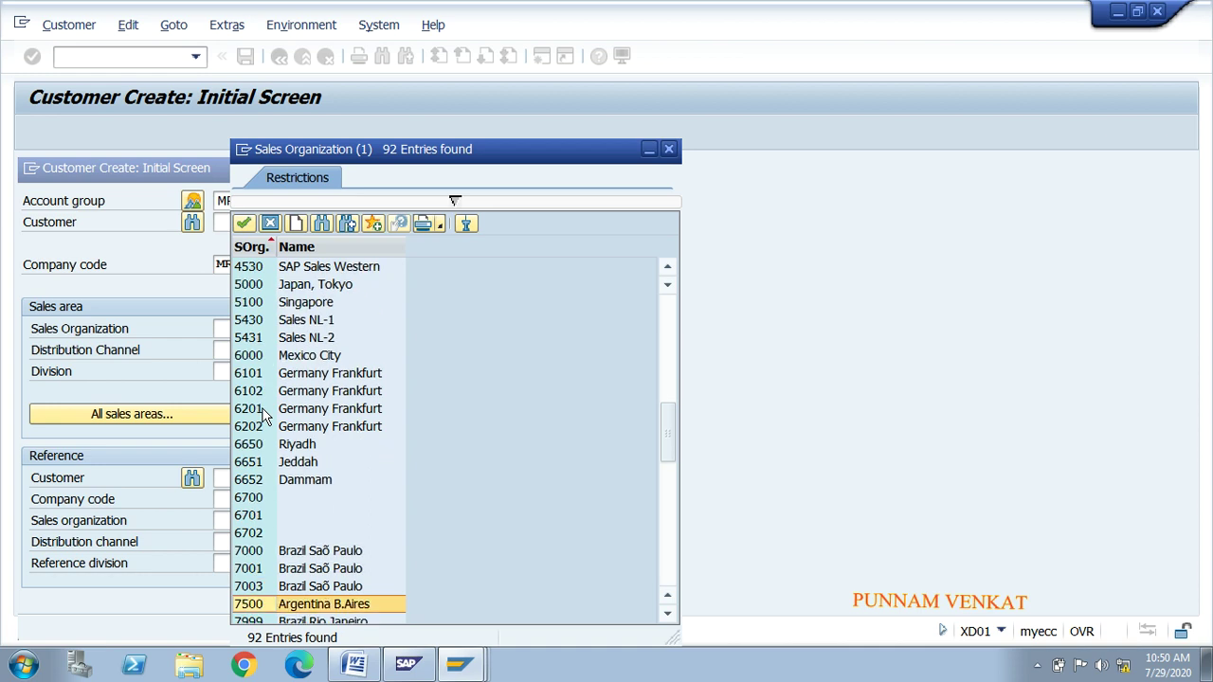
pyautogui.press('Down')
pyautogui.press('Down')
pyautogui.press('Down')
pyautogui.press('Down')
pyautogui.press('Down')
pyautogui.press('Down')
pyautogui.press('Down')
pyautogui.press('Down')
pyautogui.press('Down')
pyautogui.press('Down')
pyautogui.press('Down')
pyautogui.press('Down')
pyautogui.press('Down')
pyautogui.press('Down')
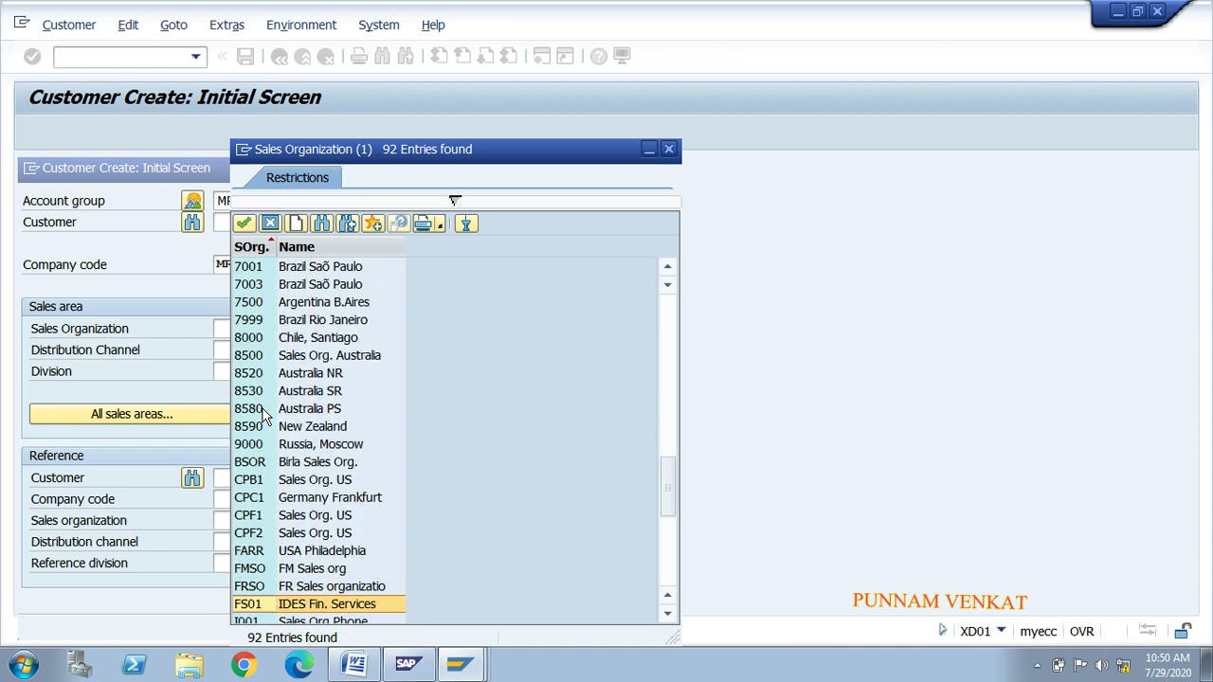
pyautogui.press('Up')
pyautogui.press('Up')
pyautogui.press('Up')
pyautogui.press('Up')
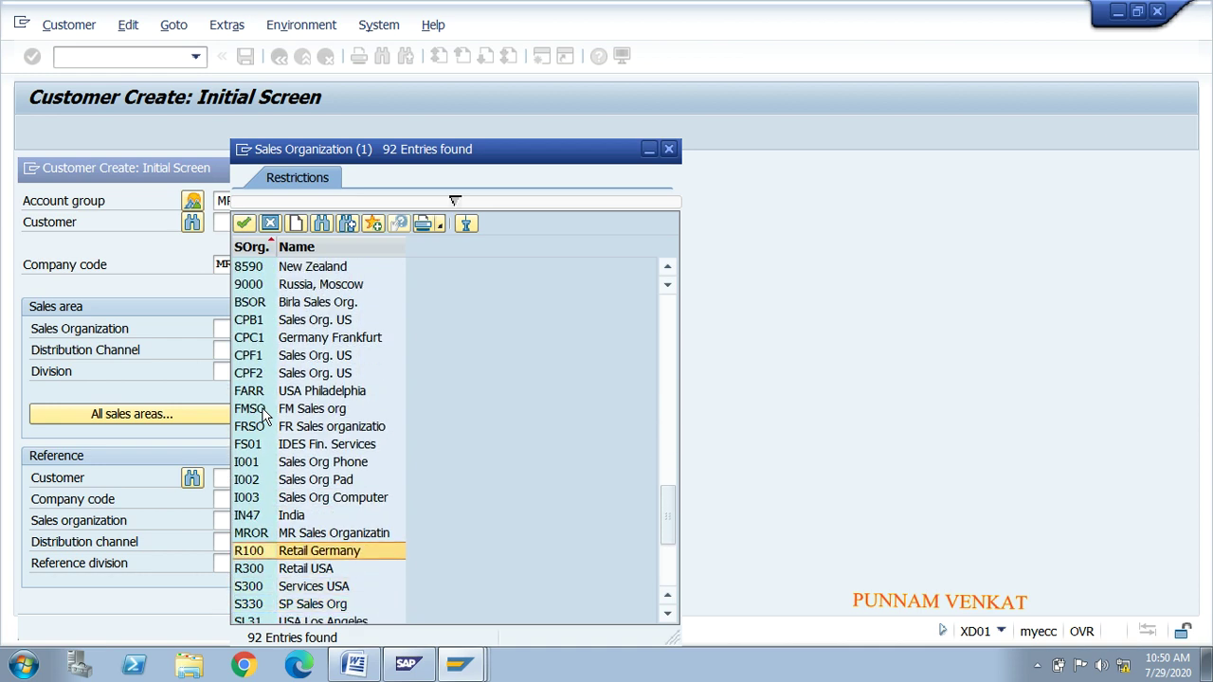
pyautogui.click(313, 534)
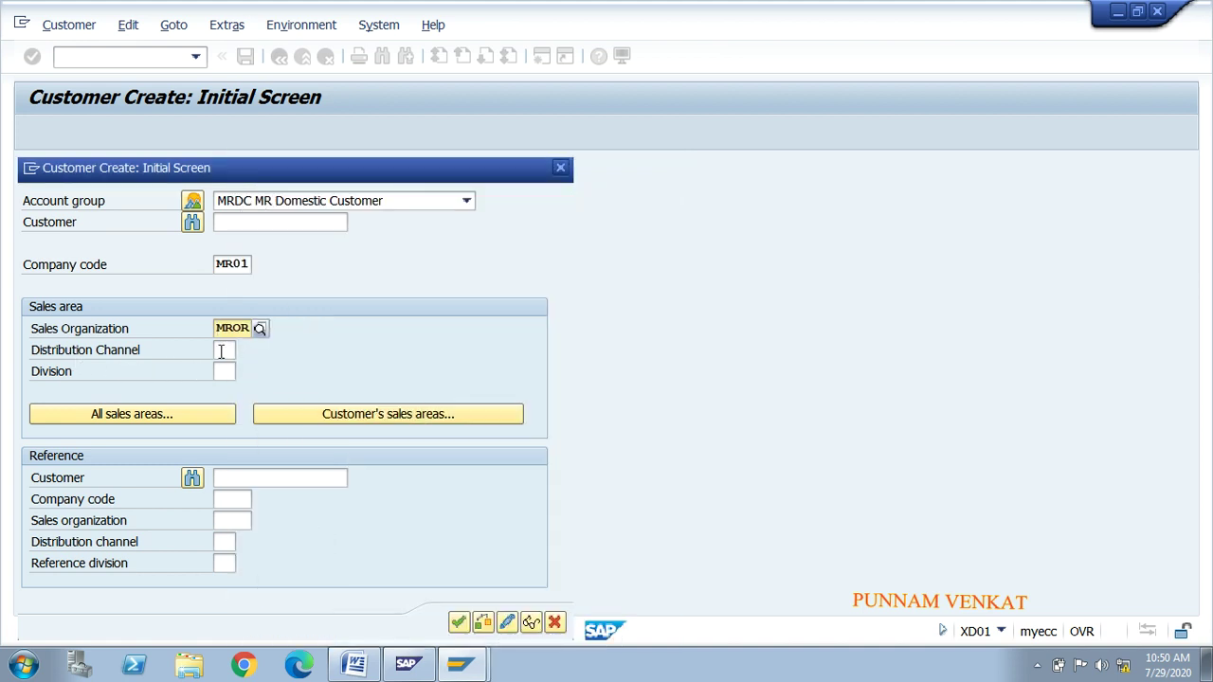
# Step: Set distribution channel MO MR Whole sales from its lookup list
pyautogui.click(219, 351)
pyautogui.click(244, 351)
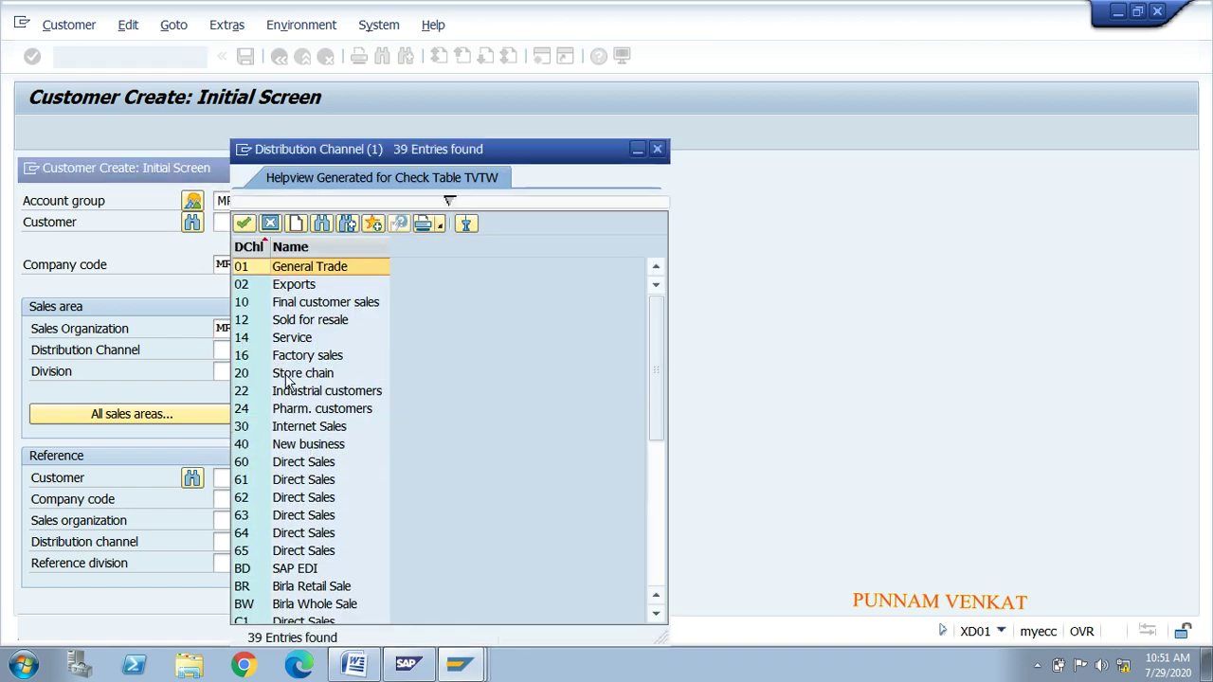
pyautogui.press('Down')
pyautogui.press('Down')
pyautogui.press('Down')
pyautogui.press('Down')
pyautogui.press('Down')
pyautogui.press('Down')
pyautogui.press('Down')
pyautogui.press('Down')
pyautogui.press('Down')
pyautogui.press('Down')
pyautogui.press('Down')
pyautogui.press('Down')
pyautogui.press('Down')
pyautogui.press('Down')
pyautogui.press('Down')
pyautogui.press('Down')
pyautogui.press('Down')
pyautogui.press('Down')
pyautogui.press('Down')
pyautogui.press('Down')
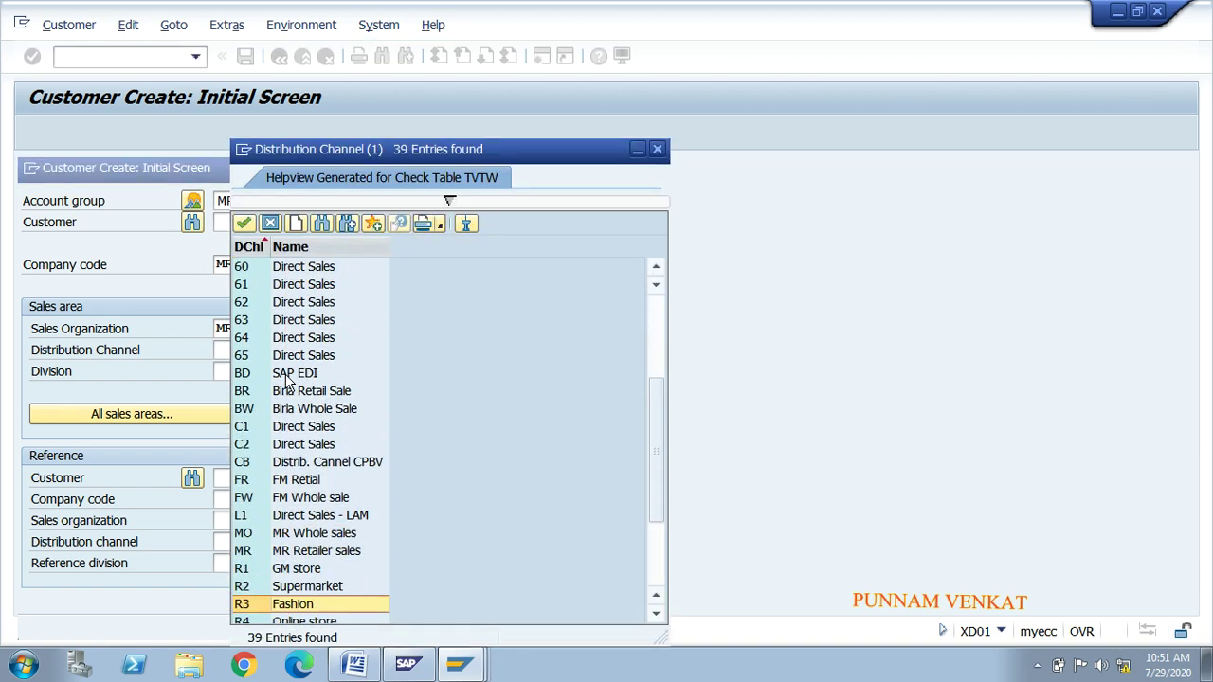
pyautogui.press('Down')
pyautogui.press('Down')
pyautogui.press('Down')
pyautogui.press('Down')
pyautogui.press('Down')
pyautogui.press('Down')
pyautogui.press('Down')
pyautogui.press('Down')
pyautogui.press('Up')
pyautogui.press('Up')
pyautogui.press('Up')
pyautogui.press('Up')
pyautogui.press('Up')
pyautogui.press('Up')
pyautogui.press('Up')
pyautogui.press('Up')
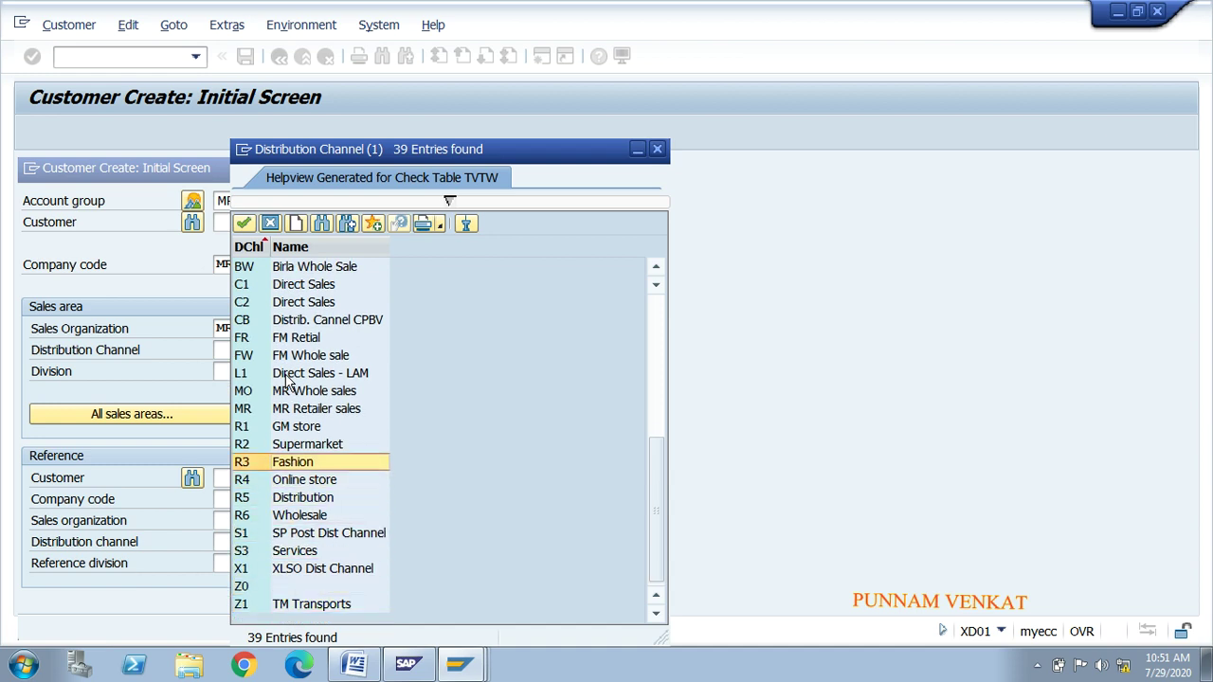
pyautogui.press('Up')
pyautogui.press('Up')
pyautogui.press('Up')
pyautogui.press('Up')
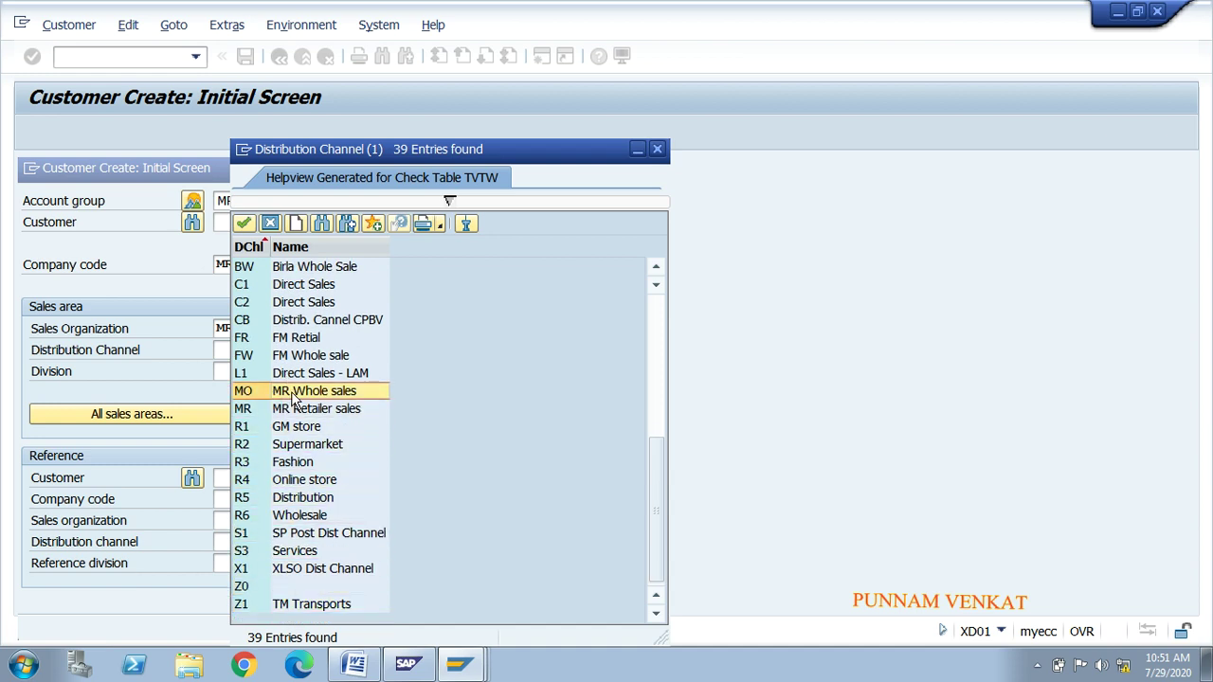
pyautogui.doubleClick(290, 390)
pyautogui.click(222, 371)
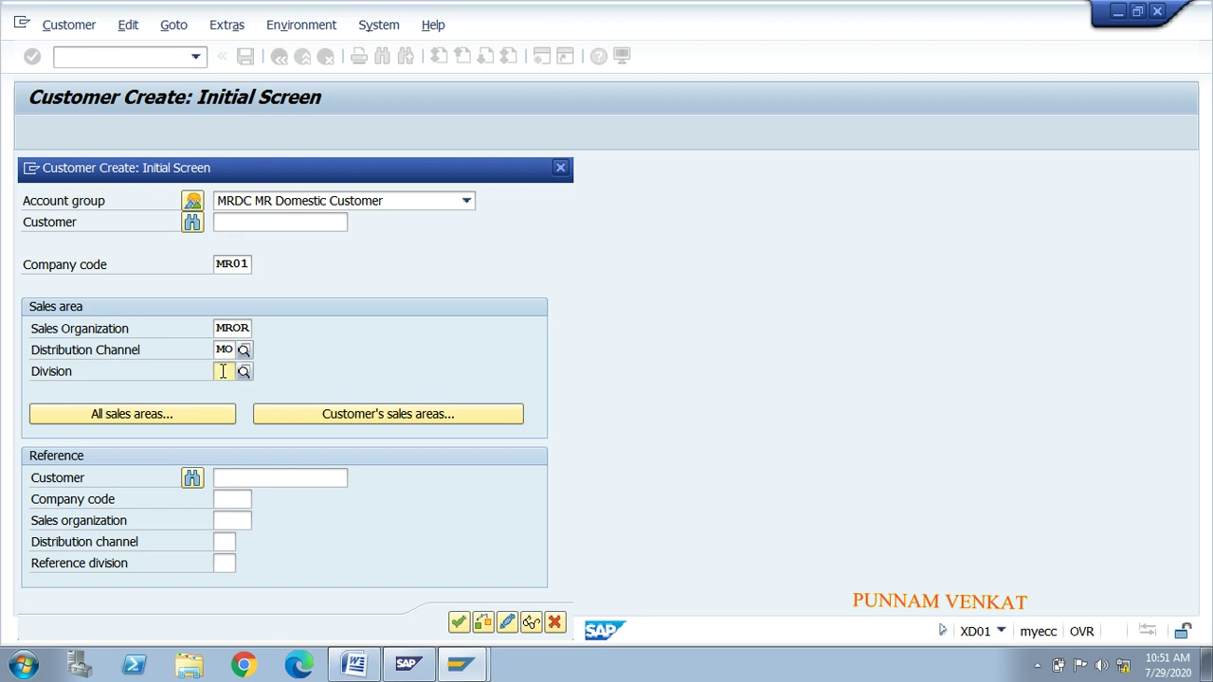
# Step: Set division M1 MR BIKES and continue to the Create Customer: General Data screen
pyautogui.click(243, 371)
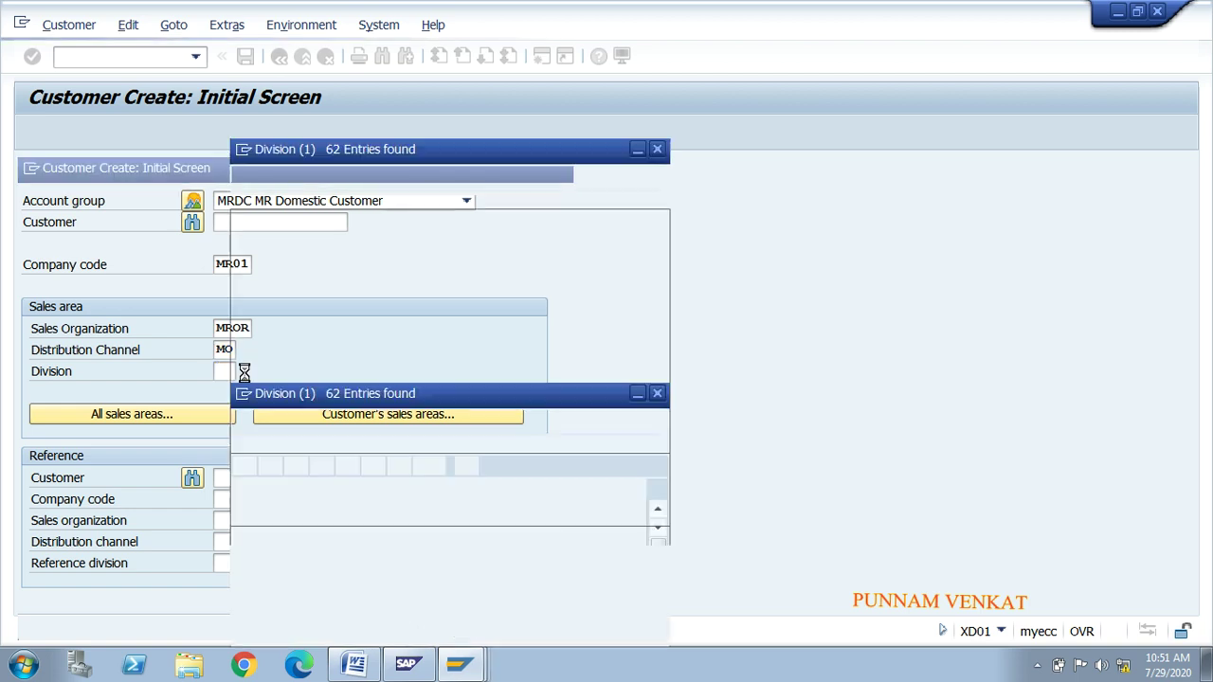
pyautogui.click(284, 443)
pyautogui.press('Down')
pyautogui.press('Down')
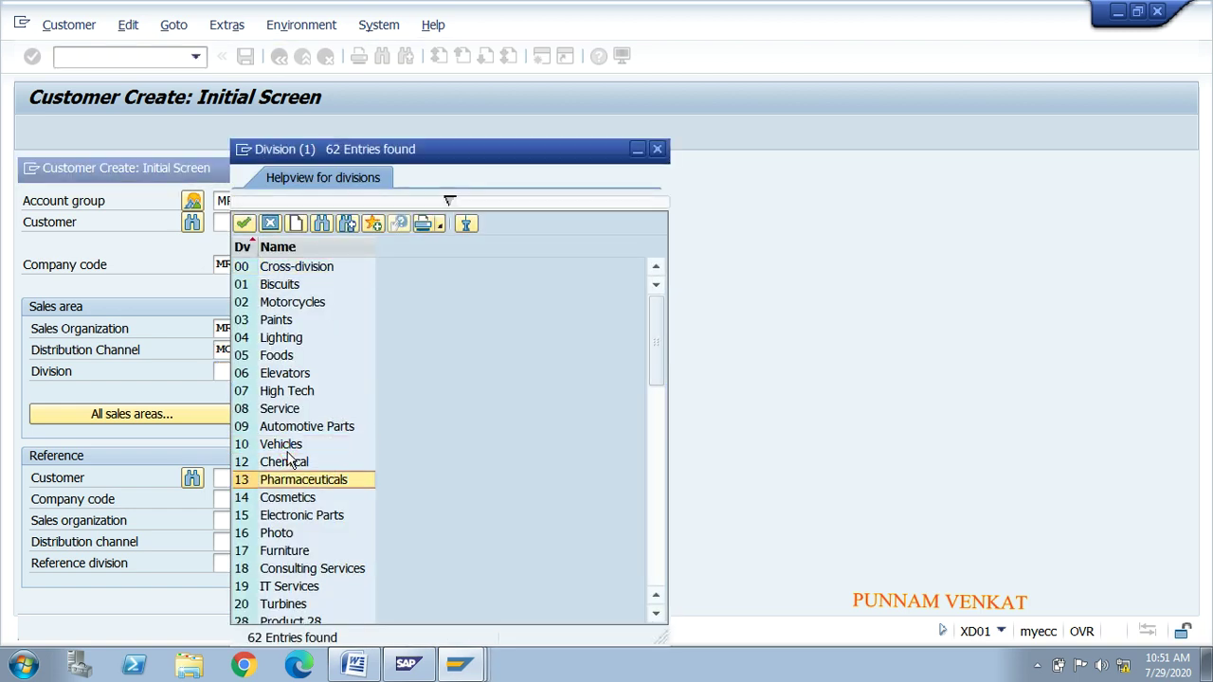
pyautogui.press('Down')
pyautogui.press('Down')
pyautogui.press('Down')
pyautogui.press('Down')
pyautogui.press('Down')
pyautogui.press('Down')
pyautogui.press('Down')
pyautogui.press('Down')
pyautogui.press('Down')
pyautogui.press('Down')
pyautogui.press('Down')
pyautogui.press('Down')
pyautogui.press('Down')
pyautogui.press('Down')
pyautogui.press('Down')
pyautogui.press('Down')
pyautogui.press('Down')
pyautogui.press('Down')
pyautogui.press('Down')
pyautogui.press('Down')
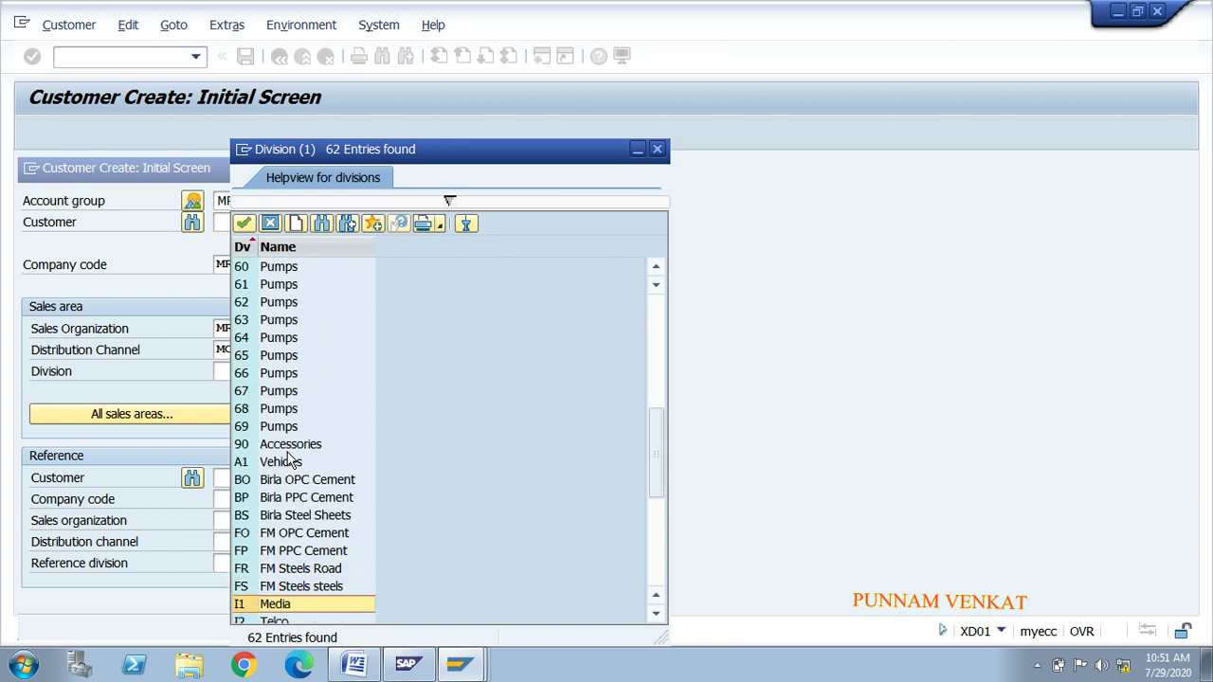
pyautogui.press('Down')
pyautogui.press('Down')
pyautogui.press('Down')
pyautogui.press('Down')
pyautogui.press('Down')
pyautogui.press('Down')
pyautogui.press('Down')
pyautogui.press('Down')
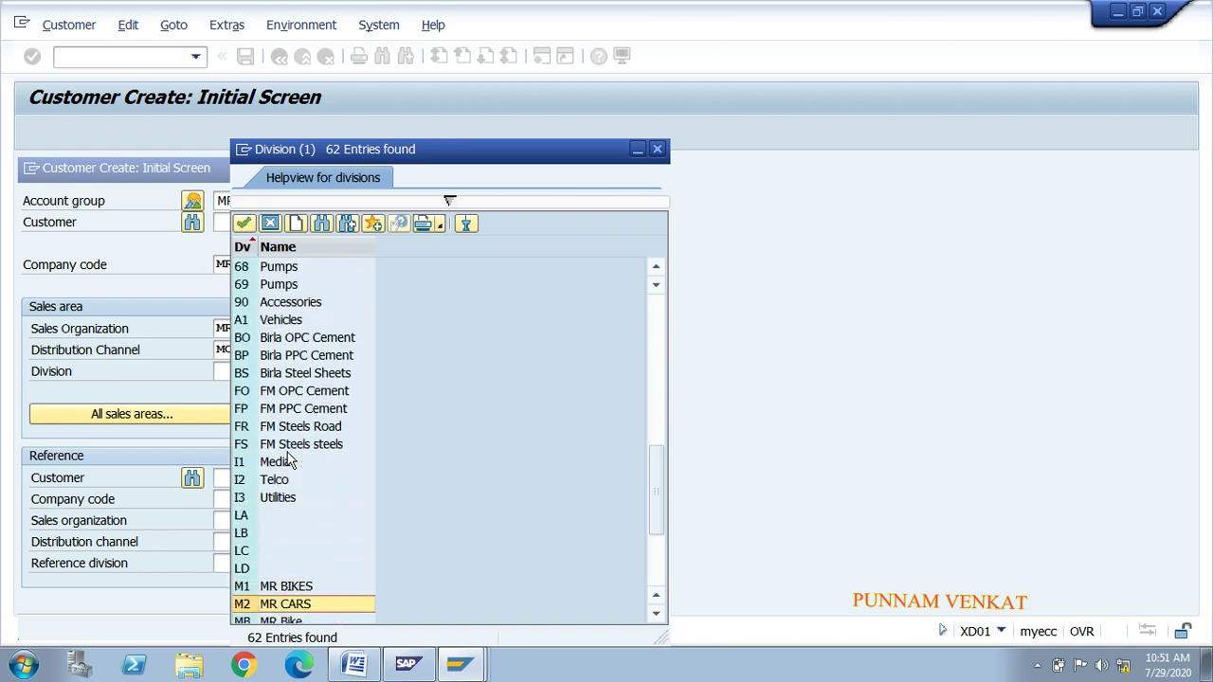
pyautogui.doubleClick(248, 587)
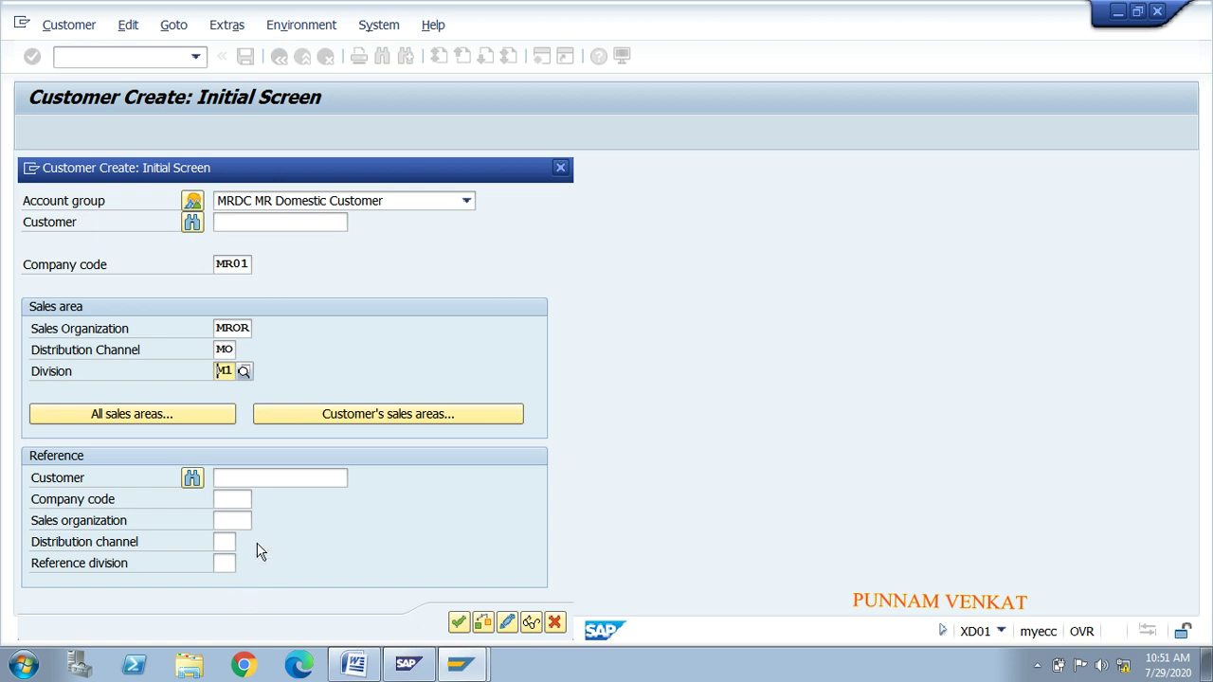
pyautogui.click(223, 222)
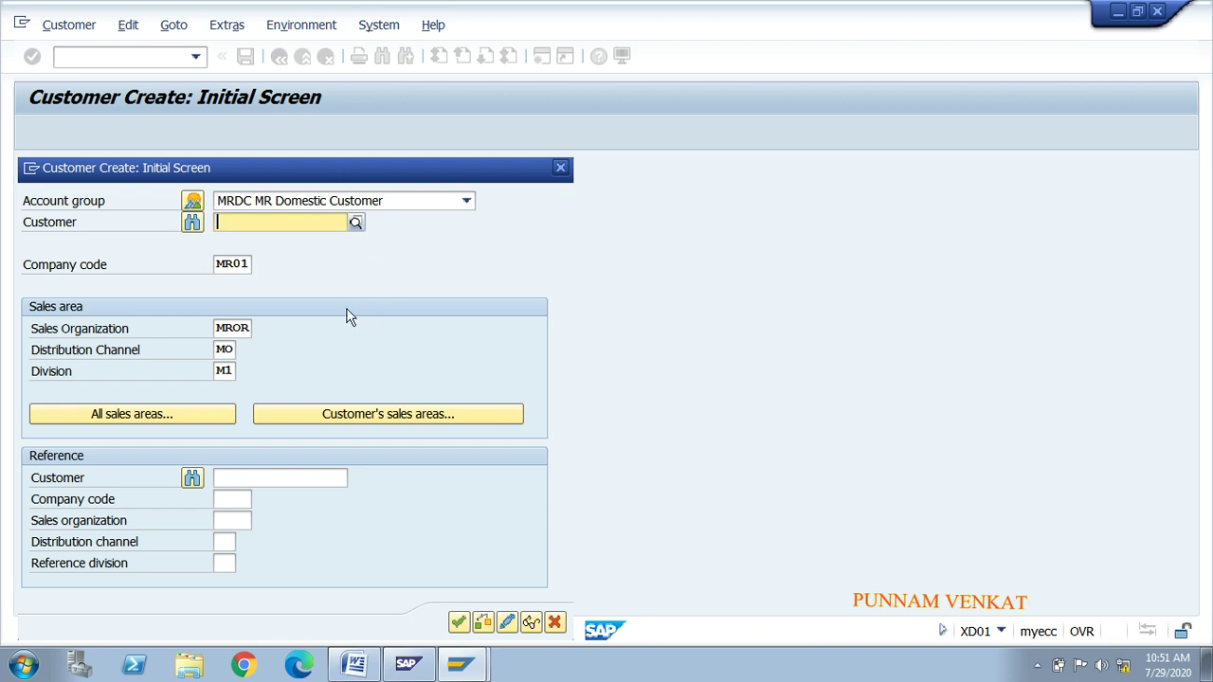
pyautogui.click(458, 623)
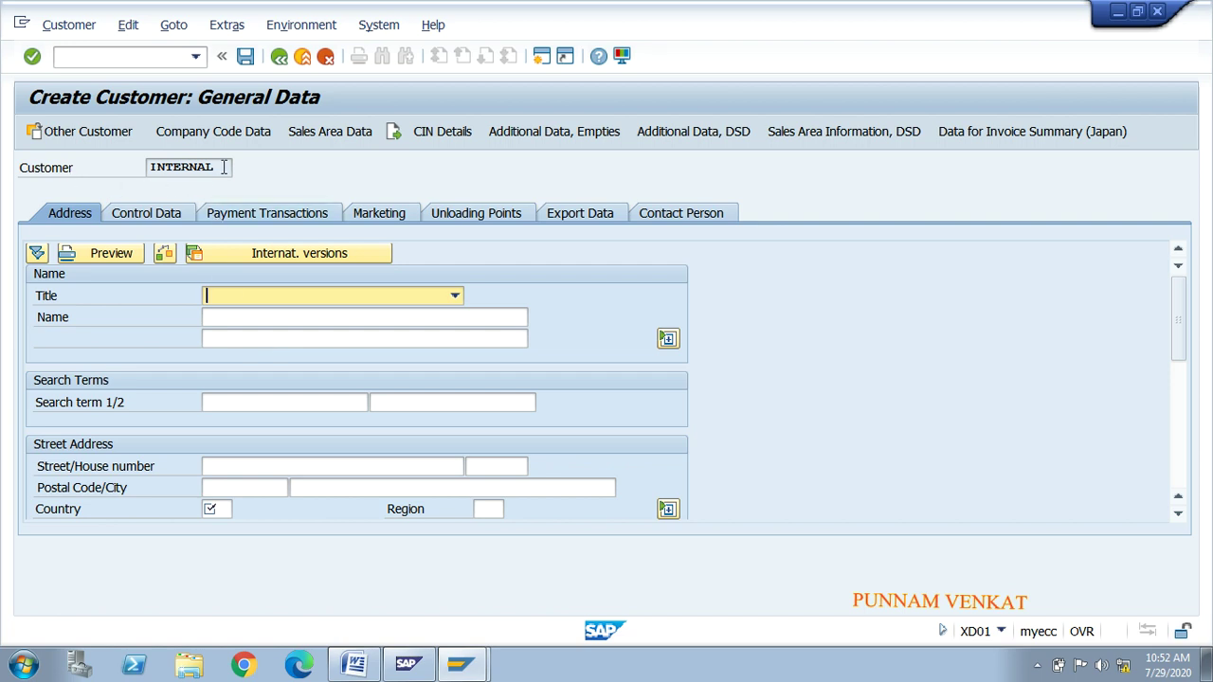
# Step: Select and then deselect the INTERNAL customer number placeholder on the General Data screen
pyautogui.moveTo(216, 169); pyautogui.dragTo(150, 167)
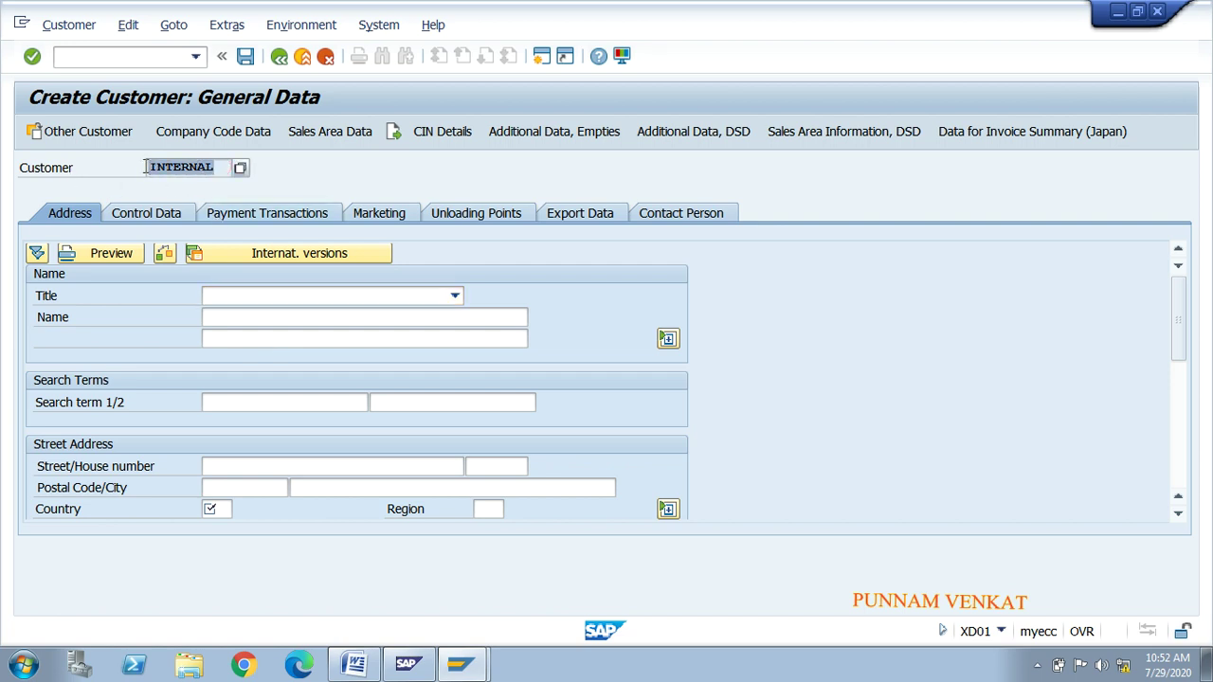
pyautogui.click(147, 167)
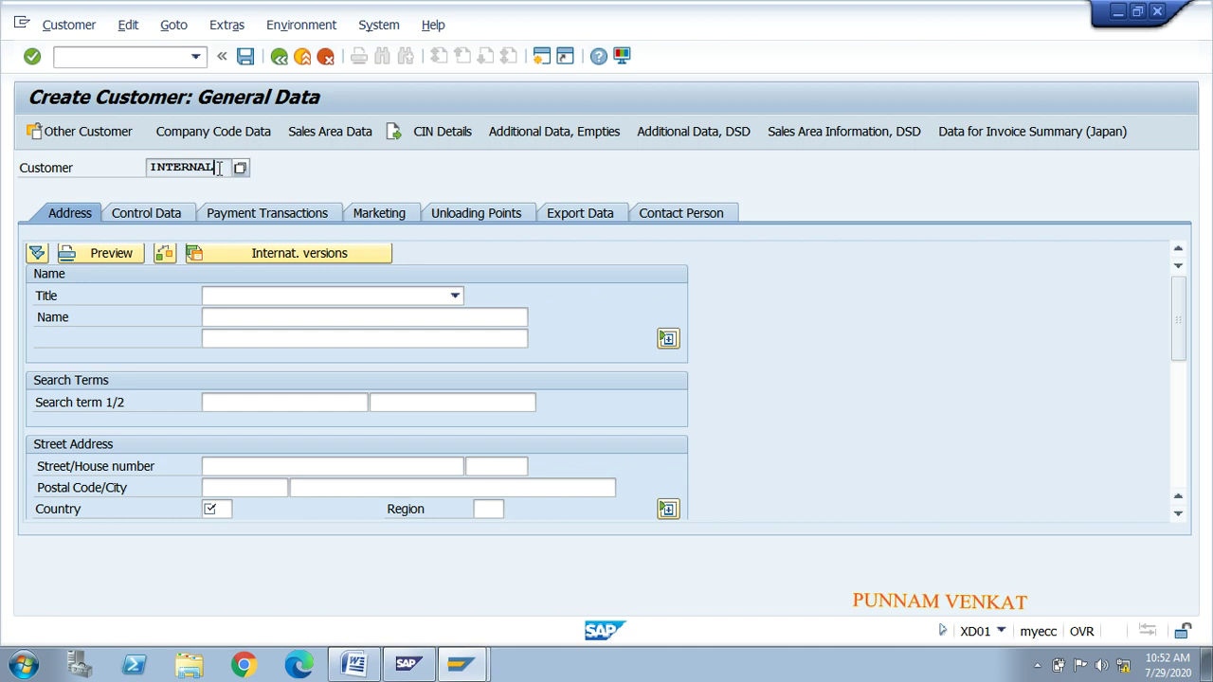
pyautogui.click(540, 59)
# Step: In a new GUI window, run SPRO and open the SAP Reference IMG
pyautogui.click(540, 59)
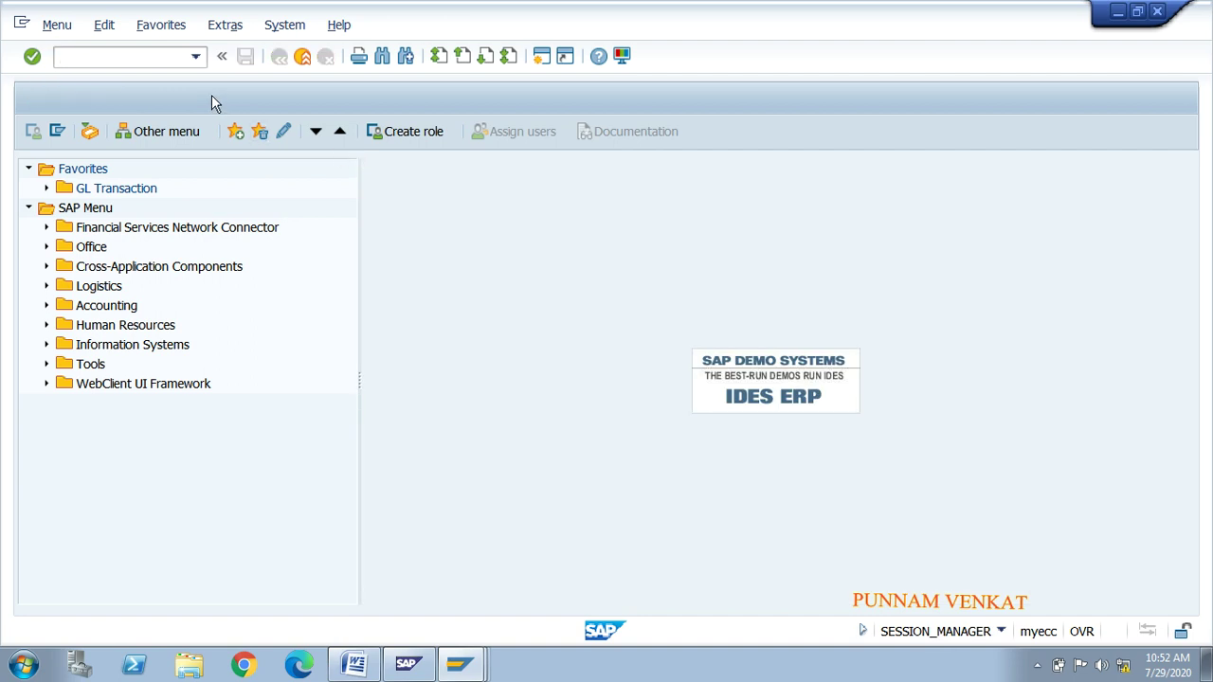
pyautogui.write('SPRO')
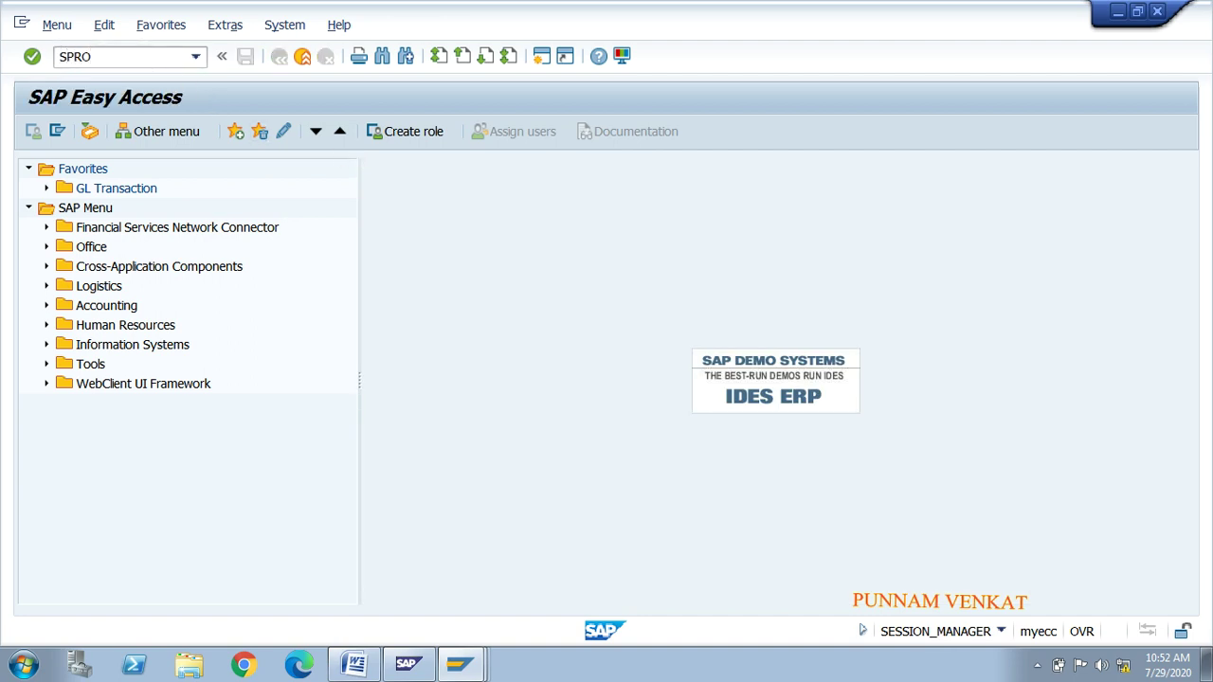
pyautogui.press('Return')
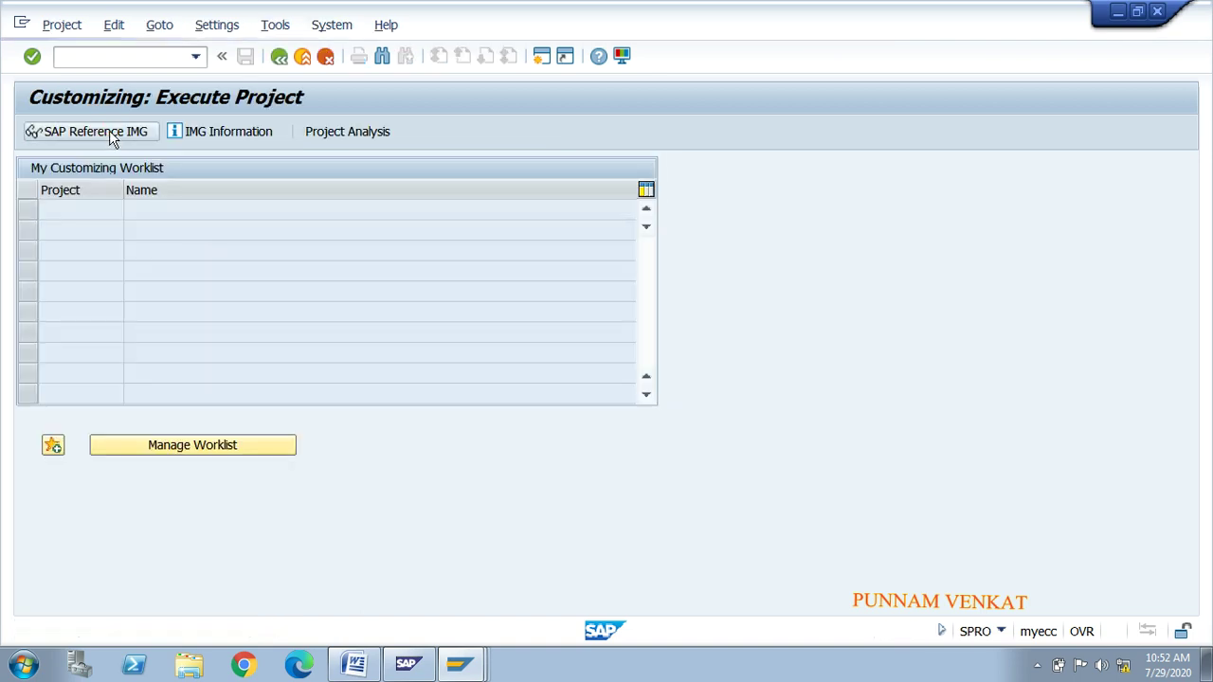
pyautogui.click(120, 136)
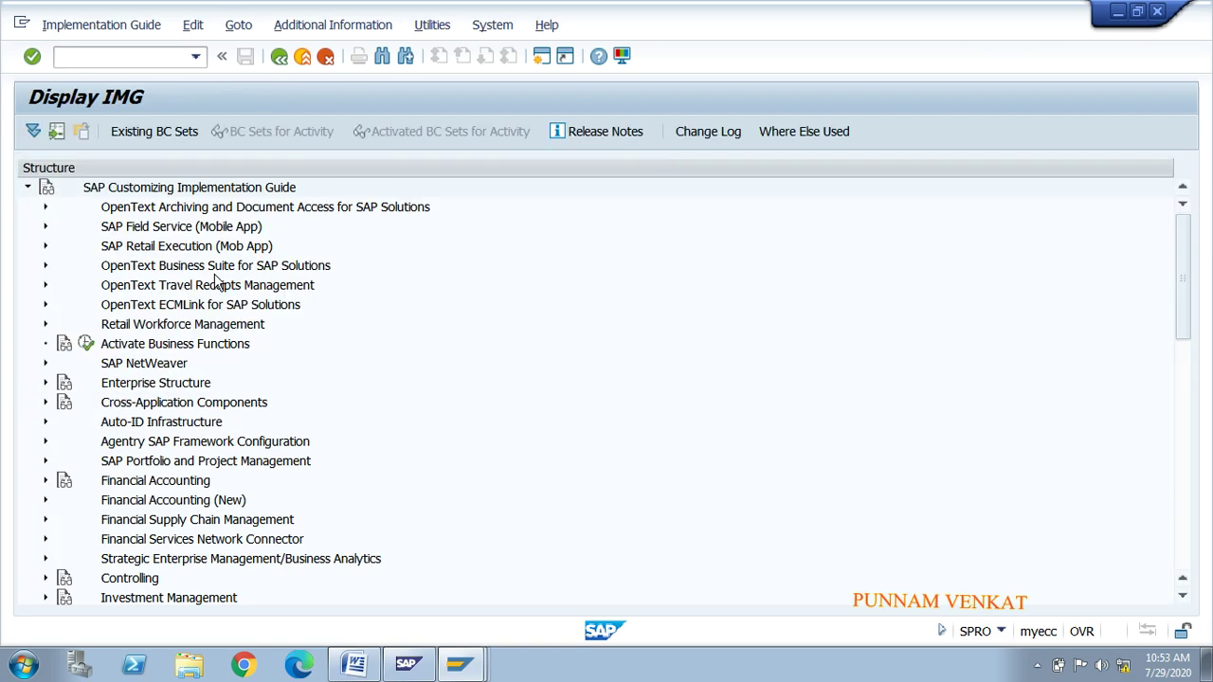
# Step: Expand Financial Accounting (New) > Accounts Receivable and Accounts Payable > Customer Accounts > Master Data
pyautogui.click(161, 270)
pyautogui.press('Down')
pyautogui.press('Down')
pyautogui.press('Down')
pyautogui.press('Down')
pyautogui.press('Down')
pyautogui.press('Down')
pyautogui.press('Down')
pyautogui.press('Down')
pyautogui.press('Down')
pyautogui.press('Down')
pyautogui.press('Down')
pyautogui.press('Down')
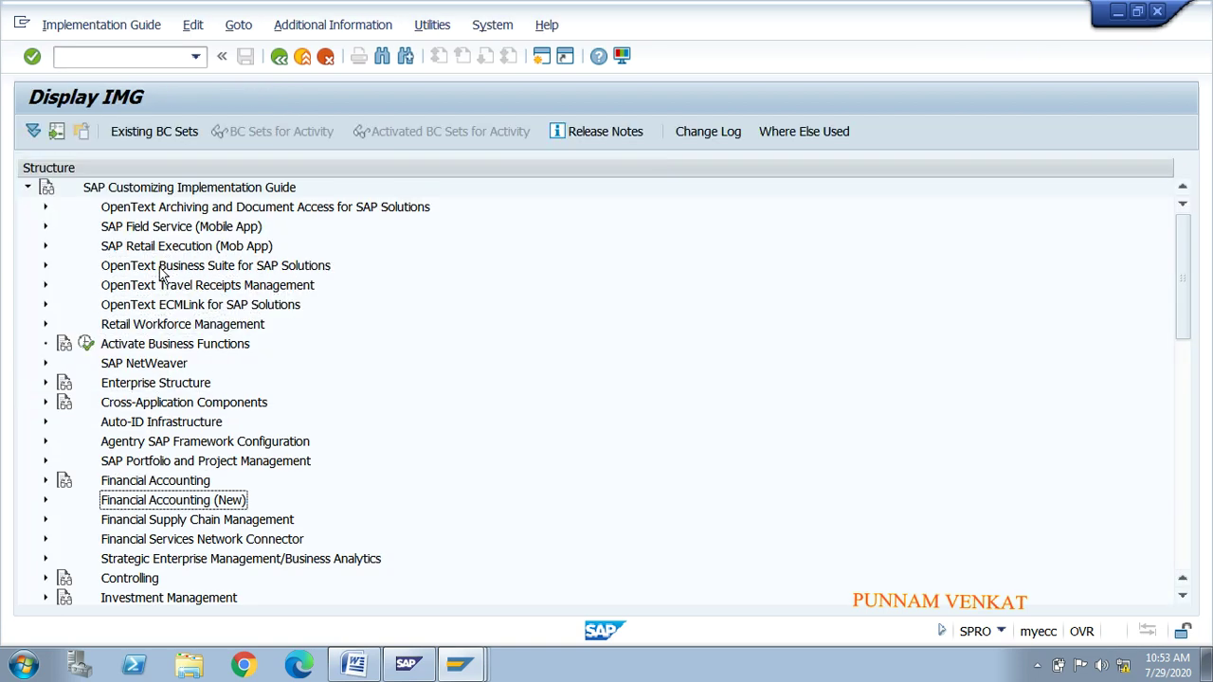
pyautogui.press('Return')
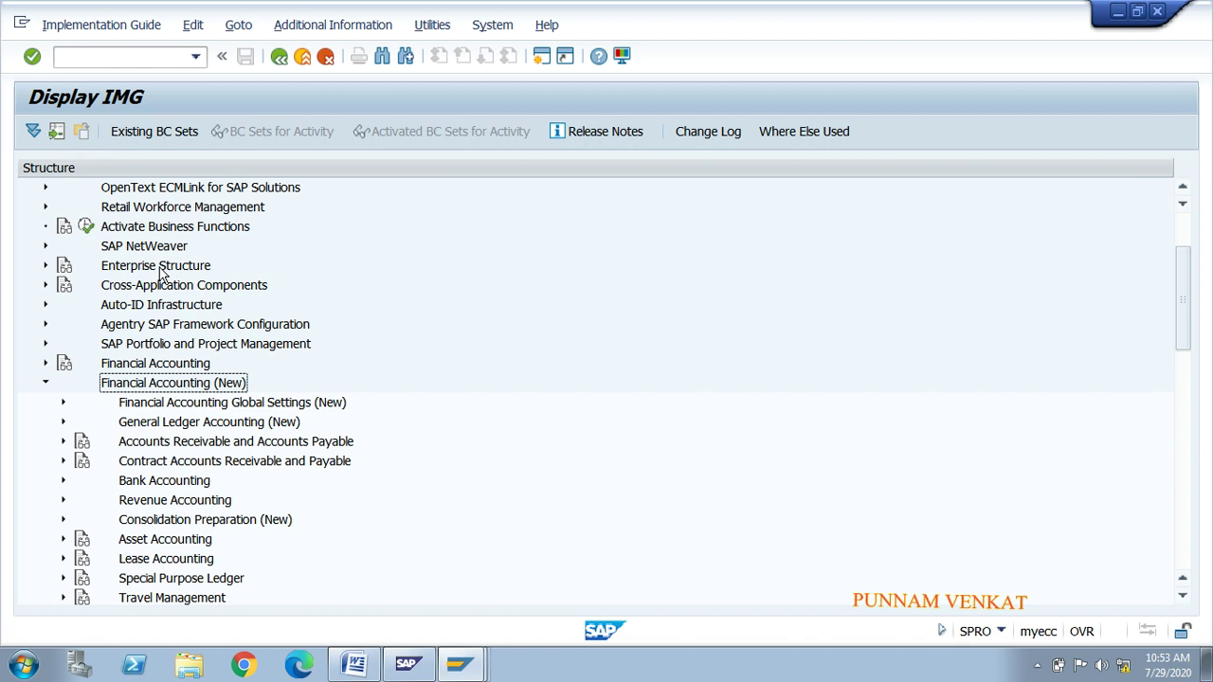
pyautogui.press('Down')
pyautogui.press('Down')
pyautogui.press('Down')
pyautogui.press('Up')
pyautogui.press('Up')
pyautogui.press('Down')
pyautogui.press('Down')
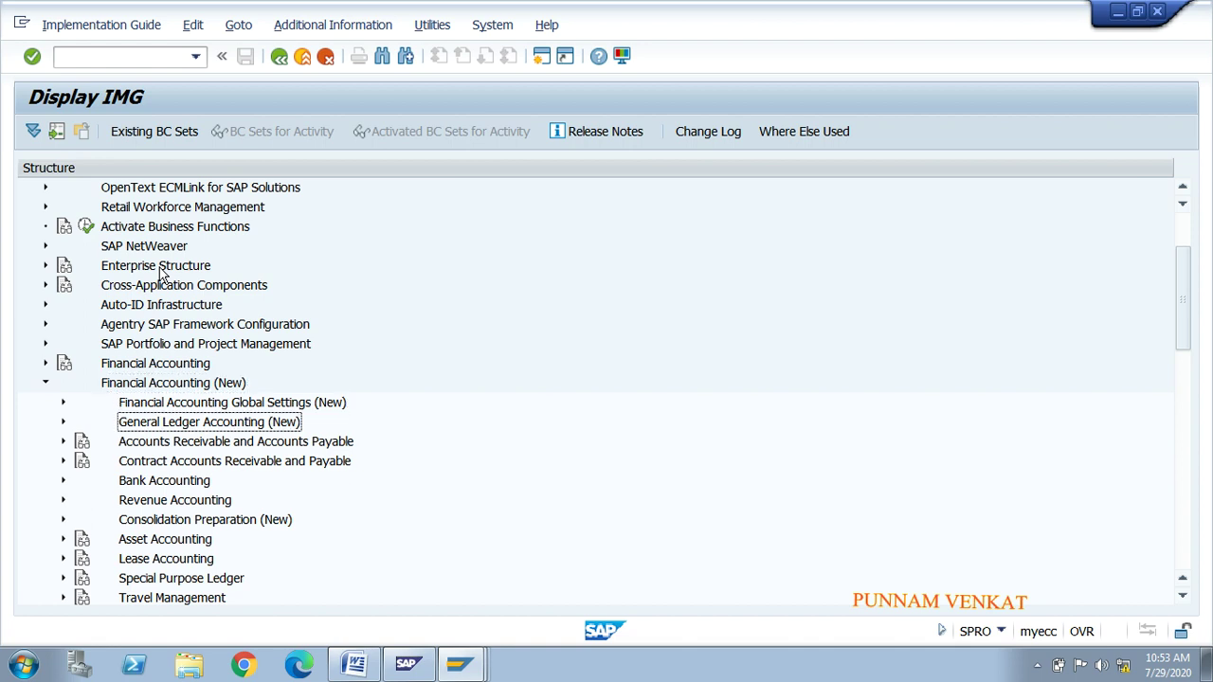
pyautogui.press('Down')
pyautogui.press('Down')
pyautogui.press('Down')
pyautogui.press('Down')
pyautogui.press('Down')
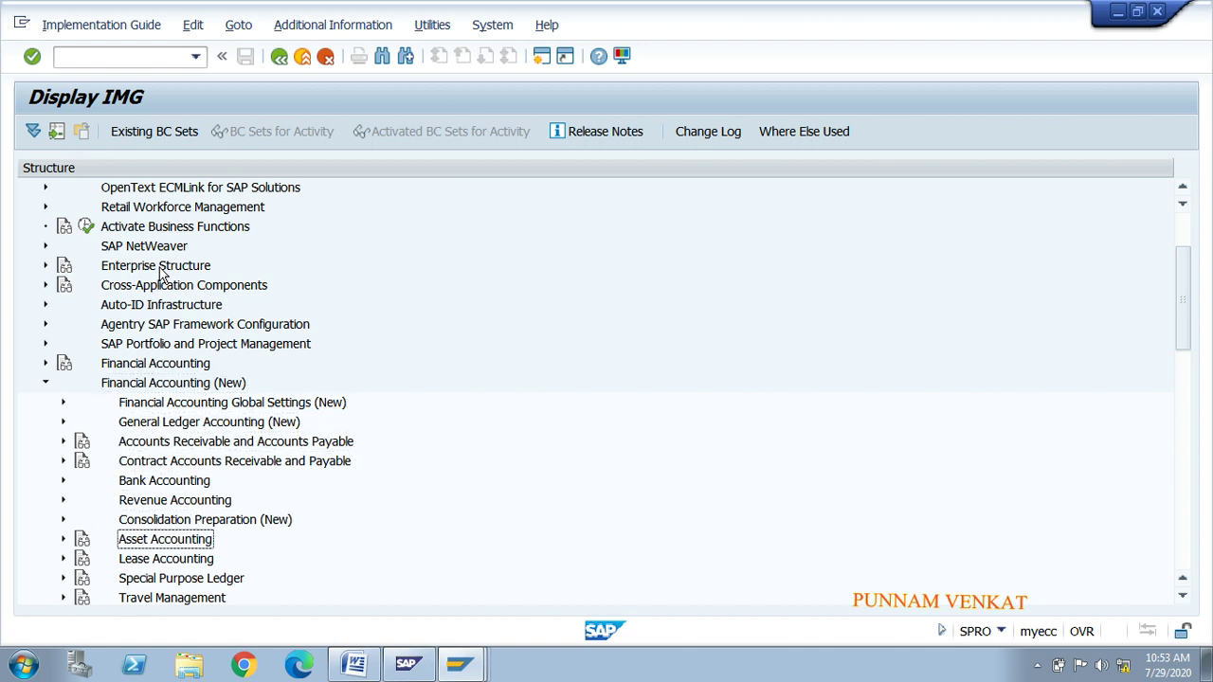
pyautogui.press('Up')
pyautogui.press('Up')
pyautogui.press('Up')
pyautogui.press('Up')
pyautogui.press('Up')
pyautogui.press('Right')
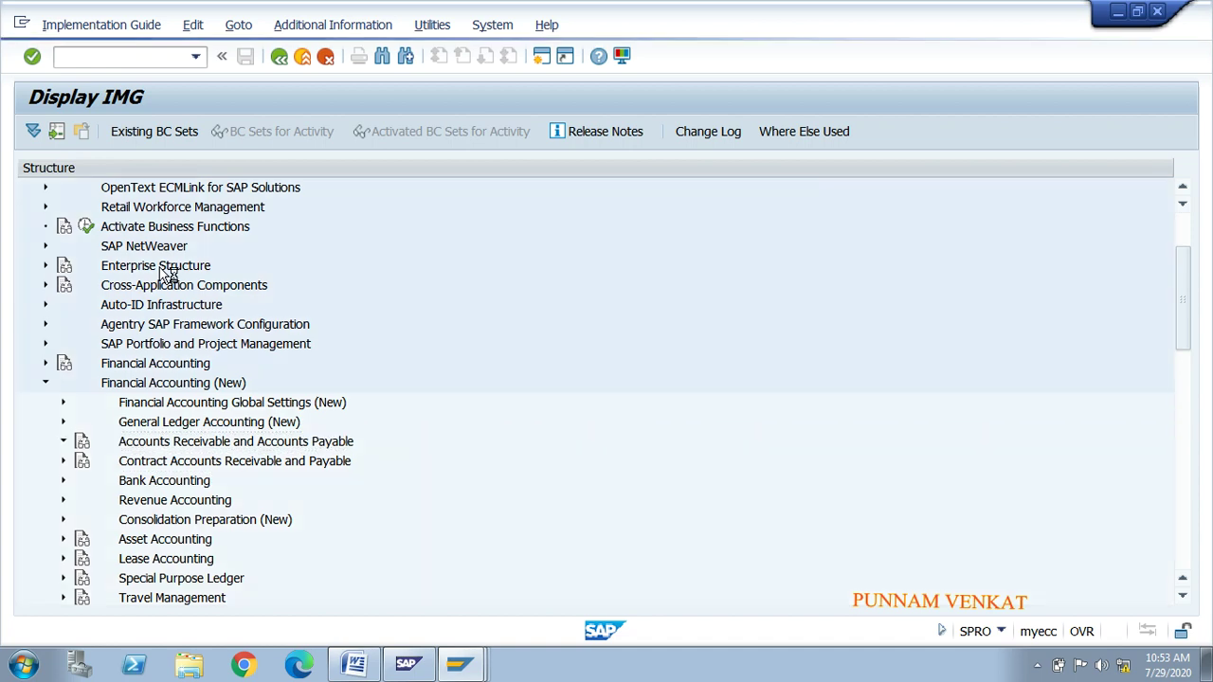
pyautogui.press('Down')
pyautogui.press('Down')
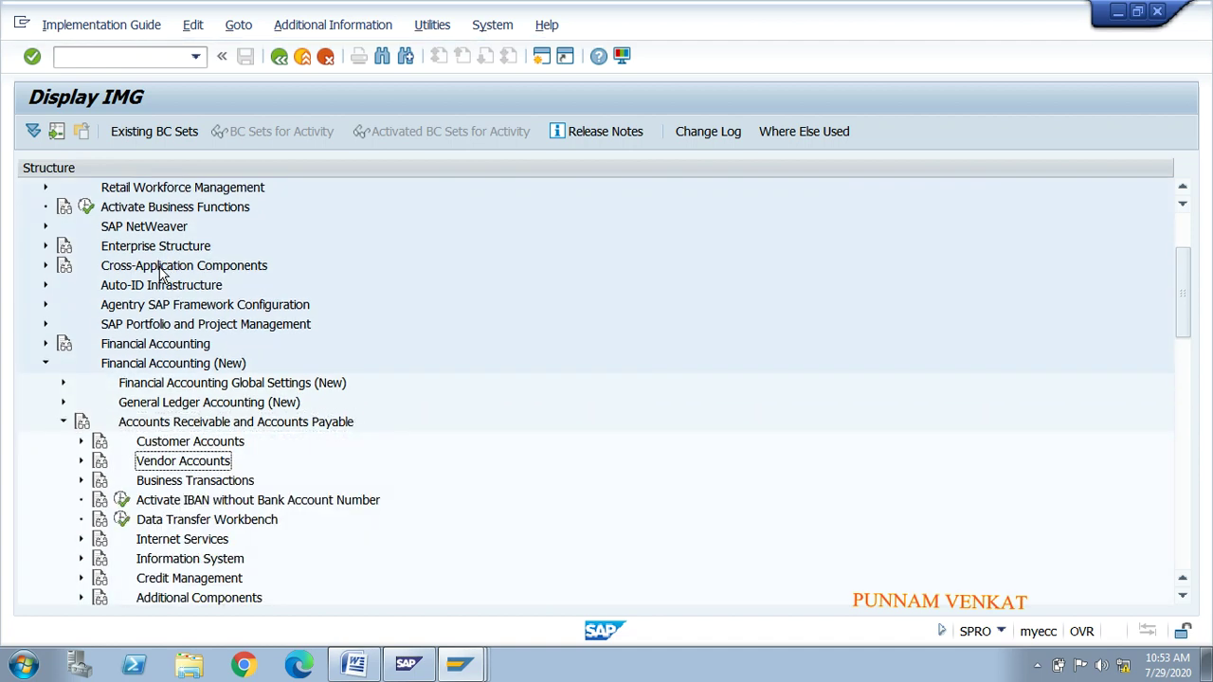
pyautogui.press('Up')
pyautogui.press('Right')
pyautogui.press('Down')
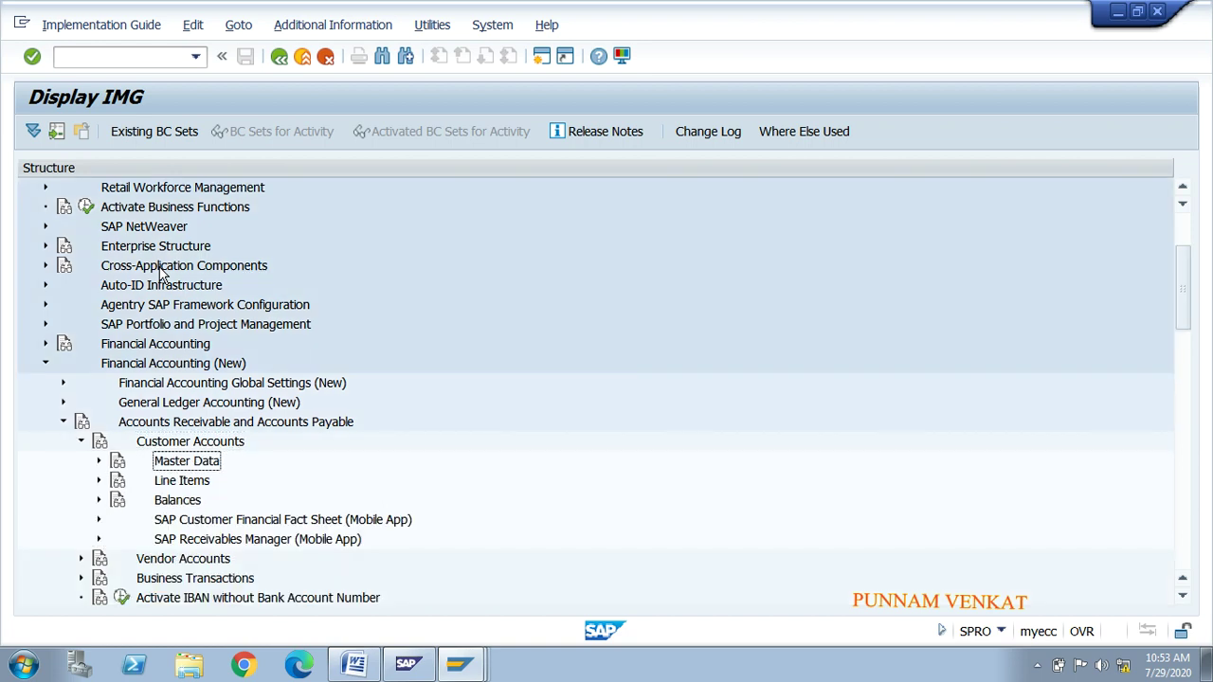
pyautogui.press('Right')
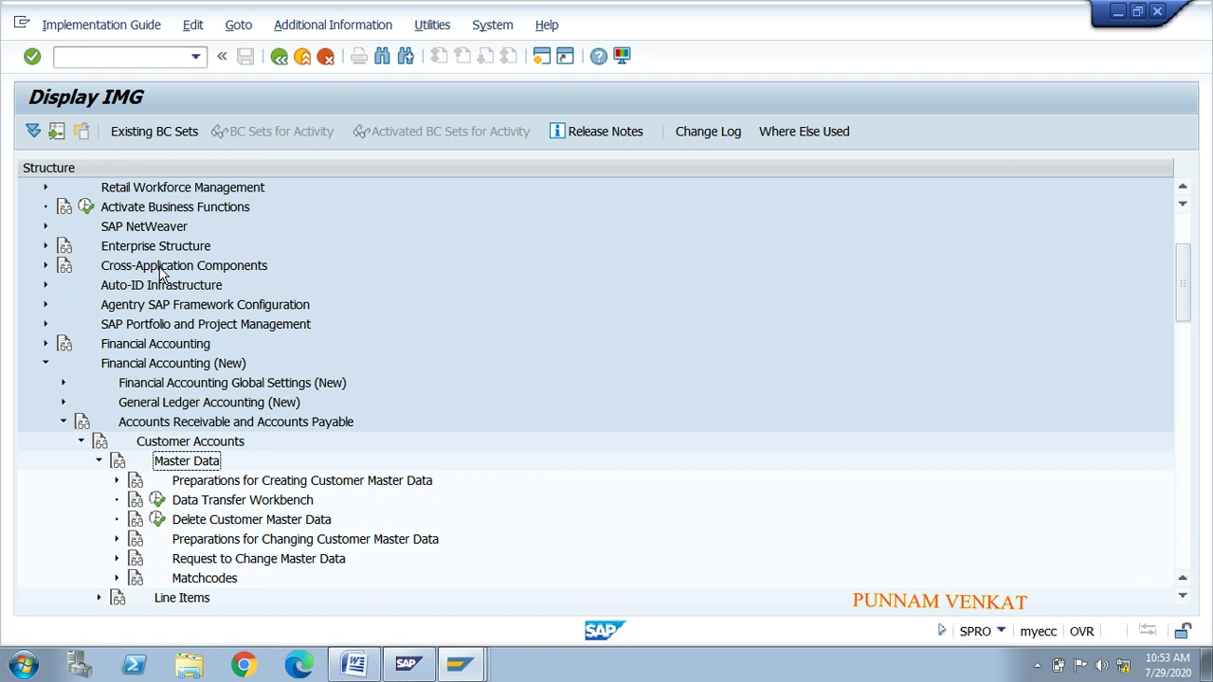
# Step: Under Preparations for Creating Customer Master Data, execute Create Number Ranges for Customer Accounts
pyautogui.click(250, 481)
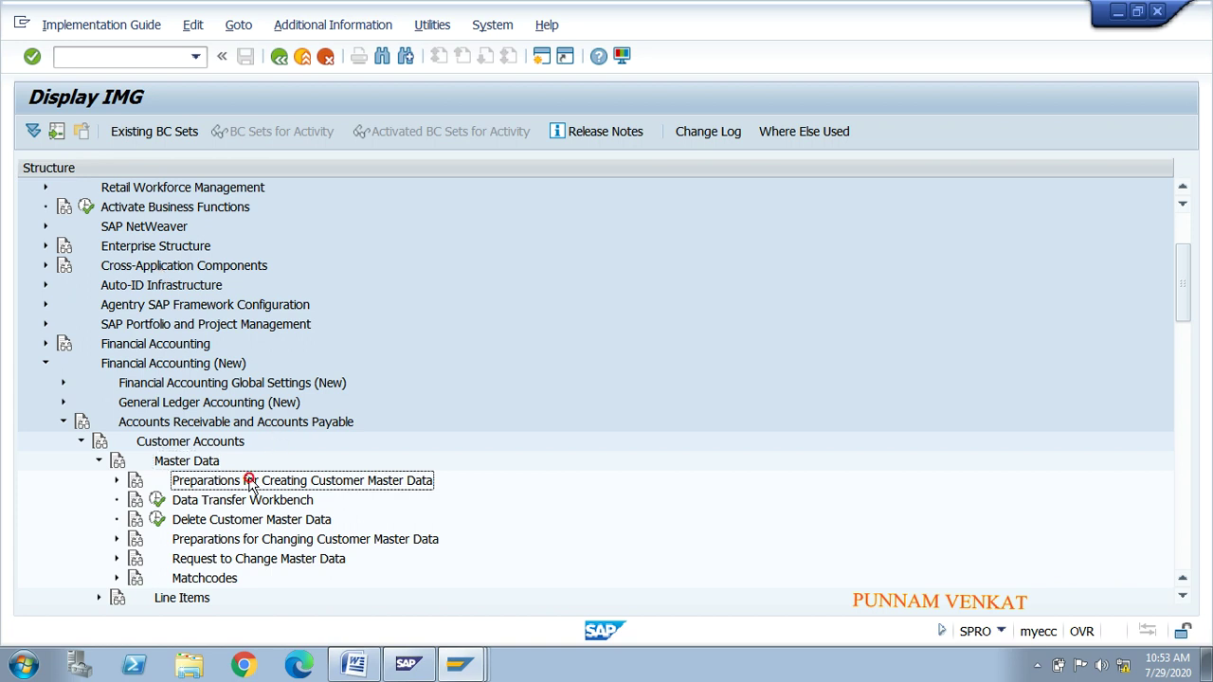
pyautogui.press('Right')
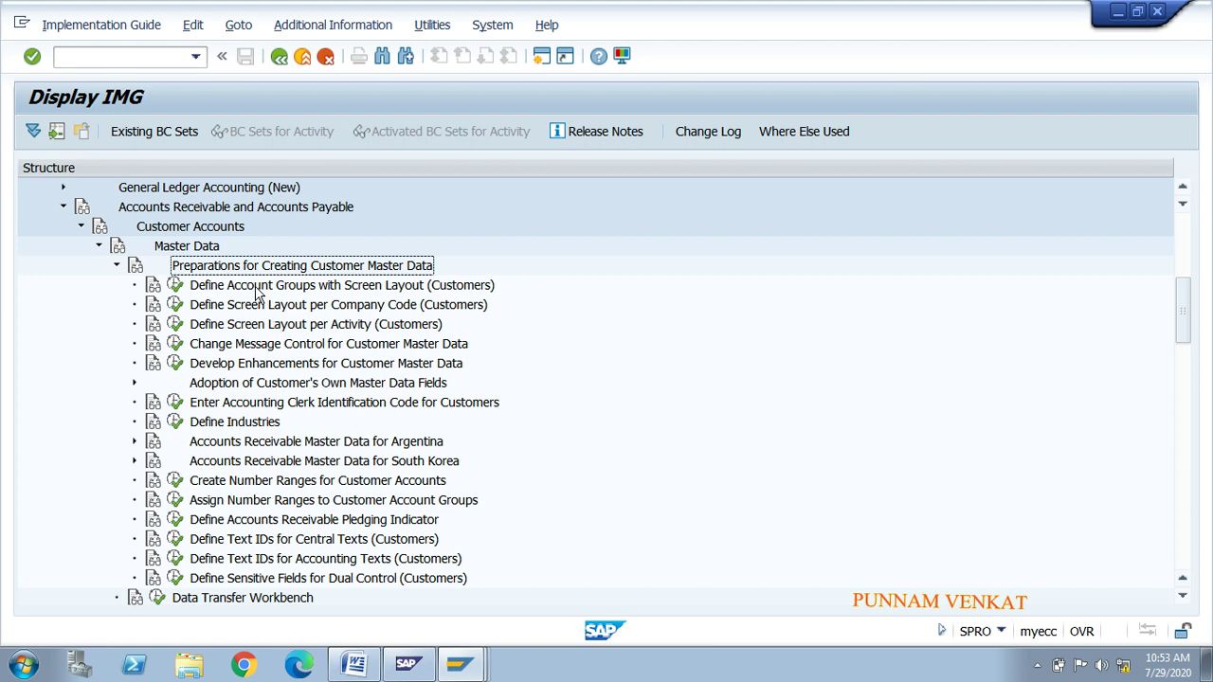
pyautogui.click(255, 287)
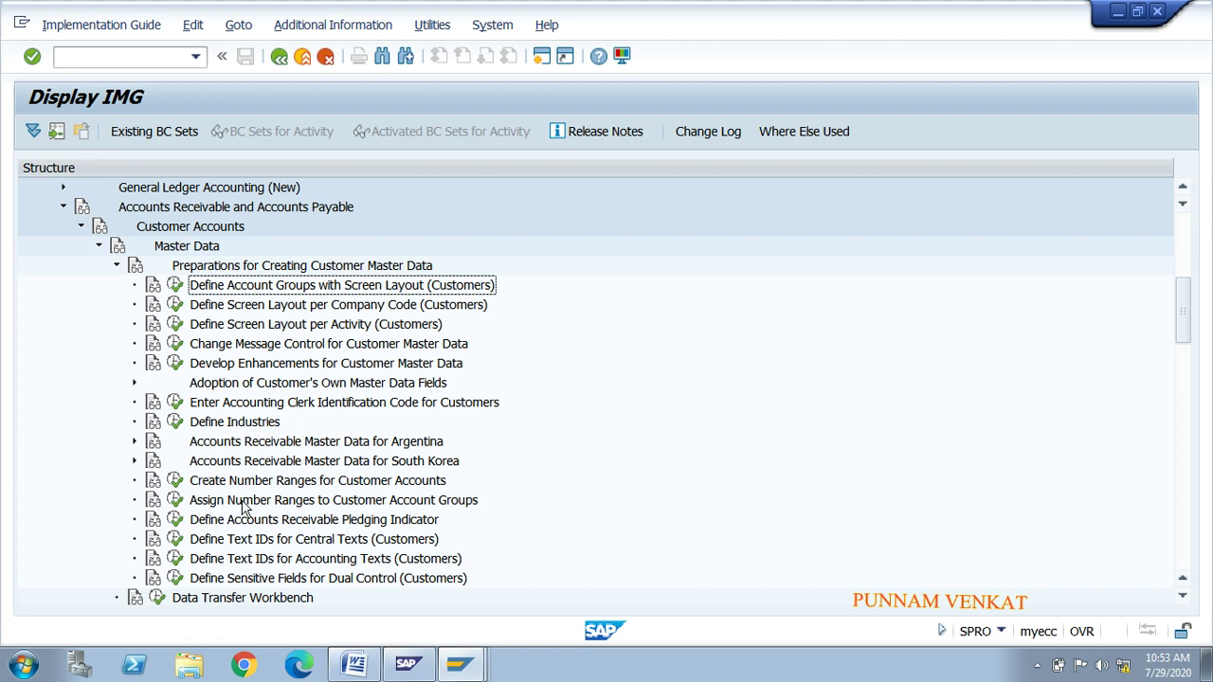
pyautogui.click(211, 483)
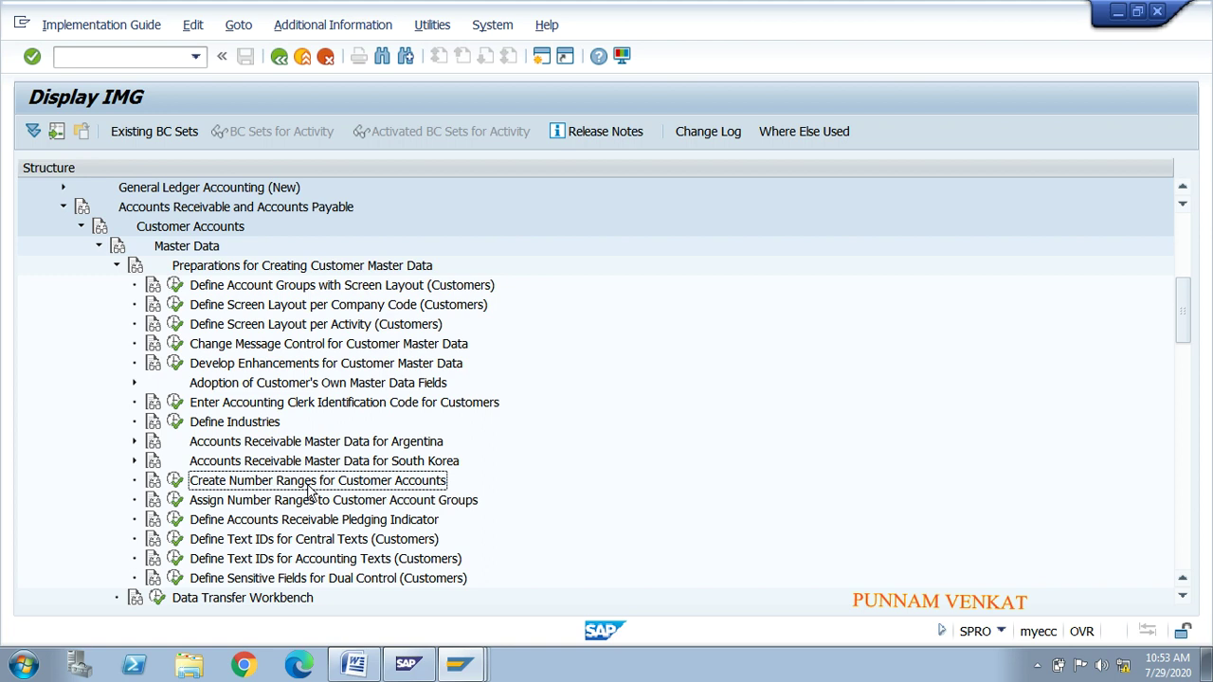
pyautogui.click(176, 483)
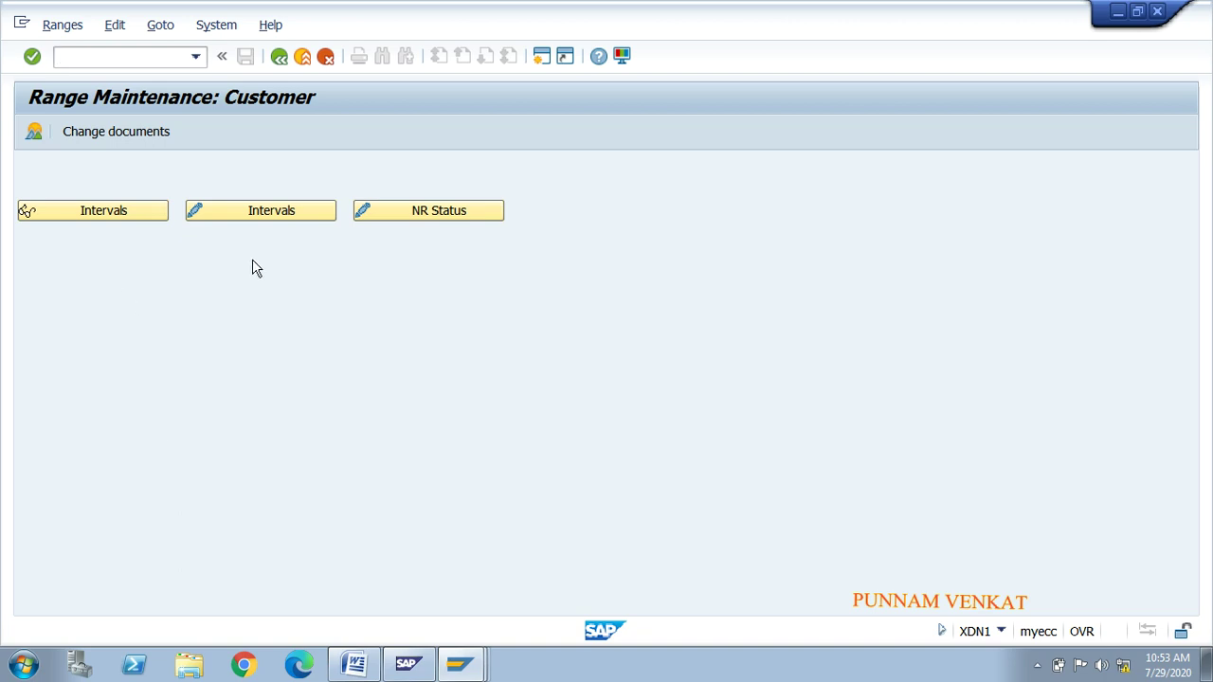
pyautogui.click(97, 214)
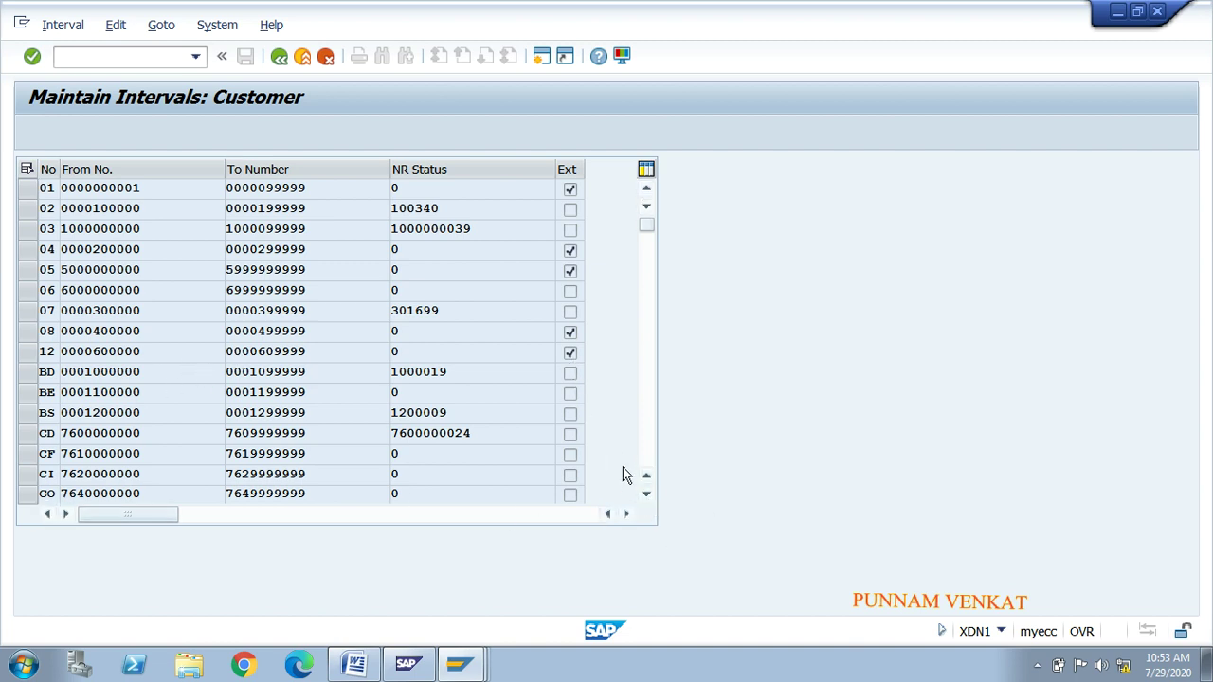
pyautogui.moveTo(646, 496); pyautogui.dragTo(644, 497)
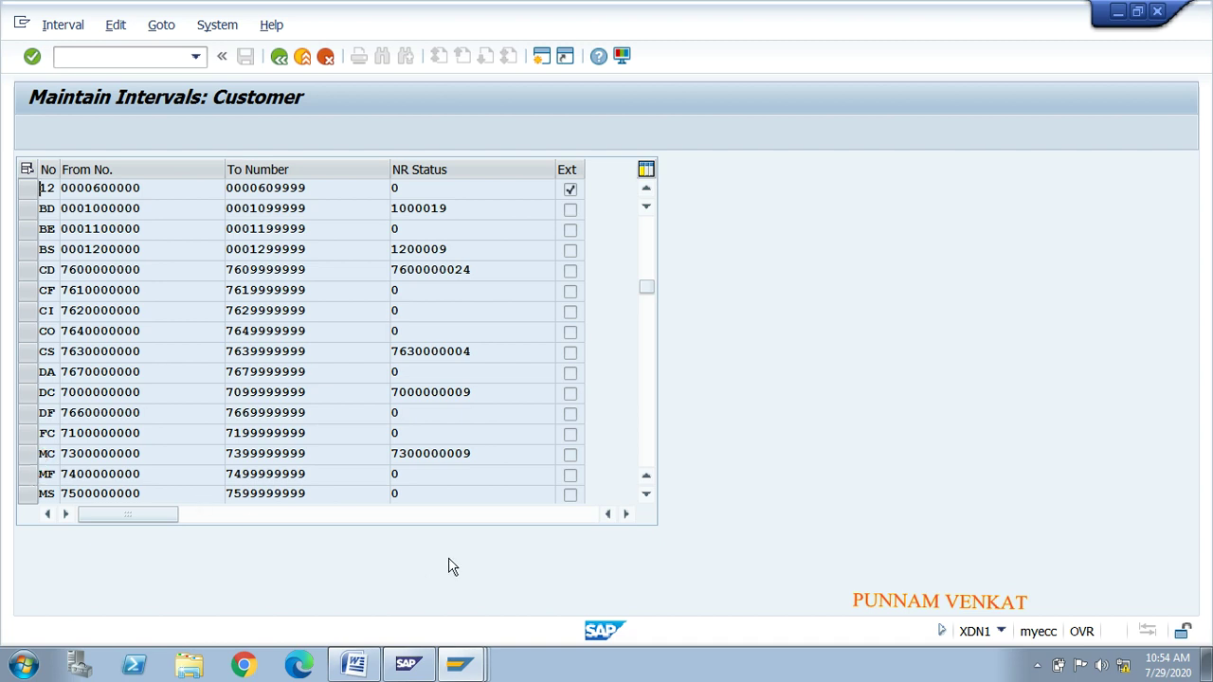
pyautogui.doubleClick(645, 497)
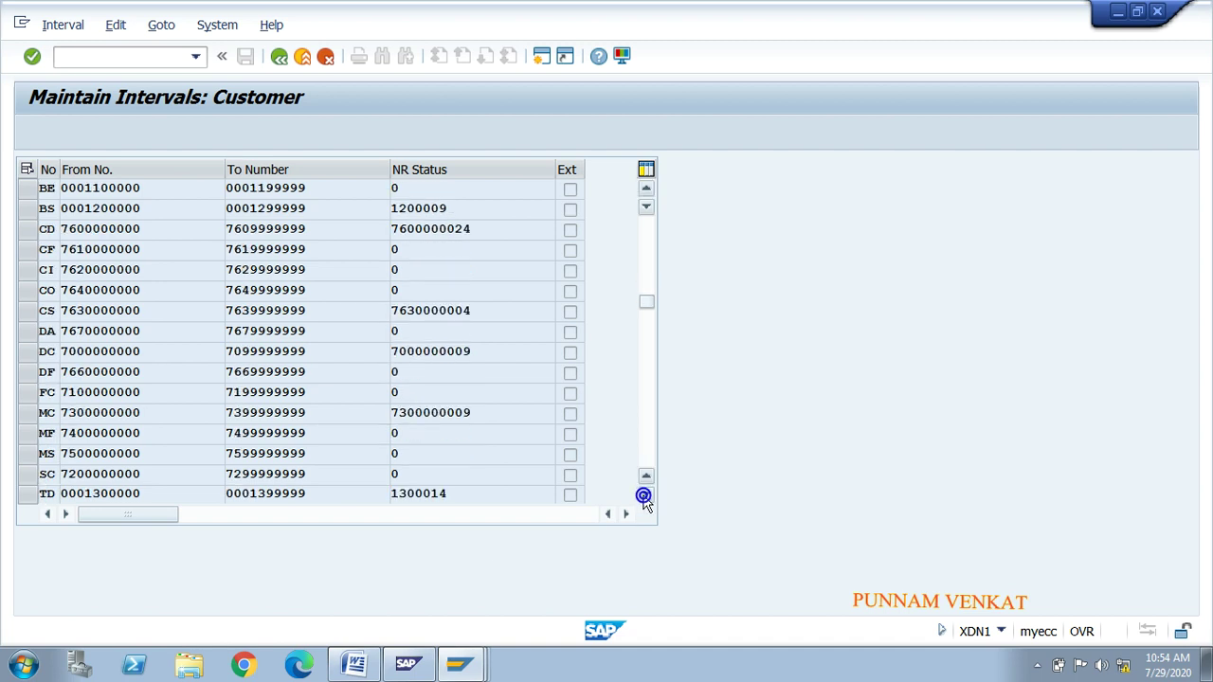
pyautogui.click(32, 417)
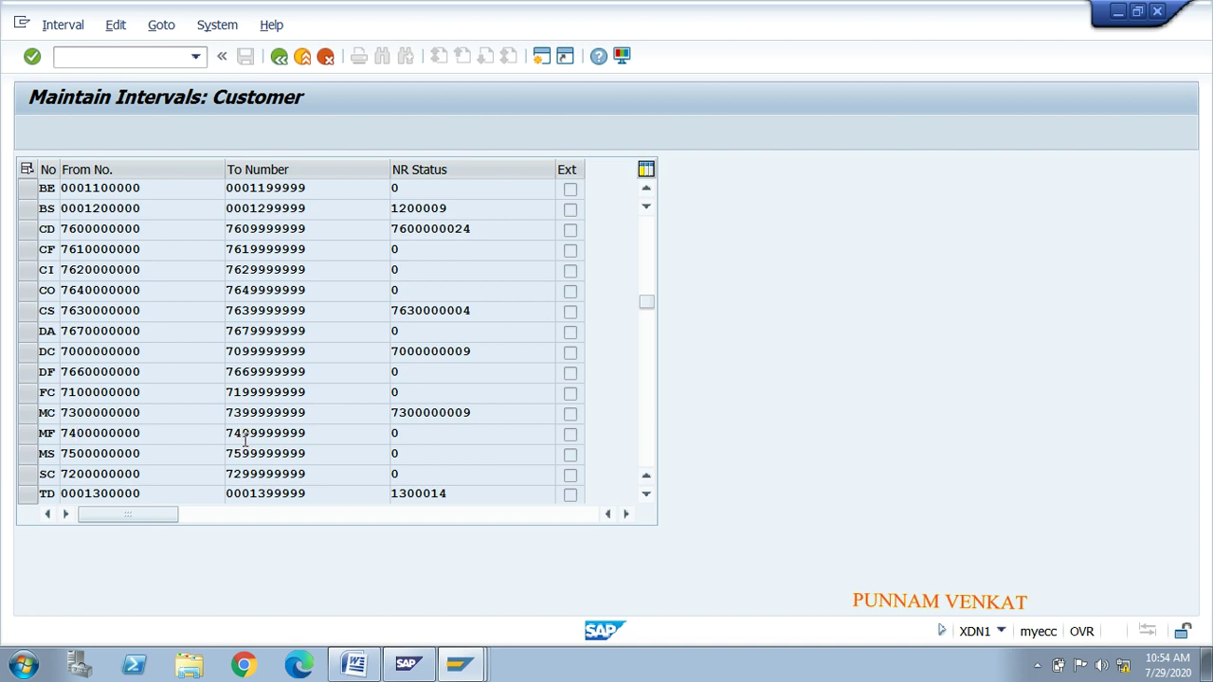
pyautogui.click(184, 437)
pyautogui.click(134, 432)
pyautogui.click(250, 433)
pyautogui.click(102, 435)
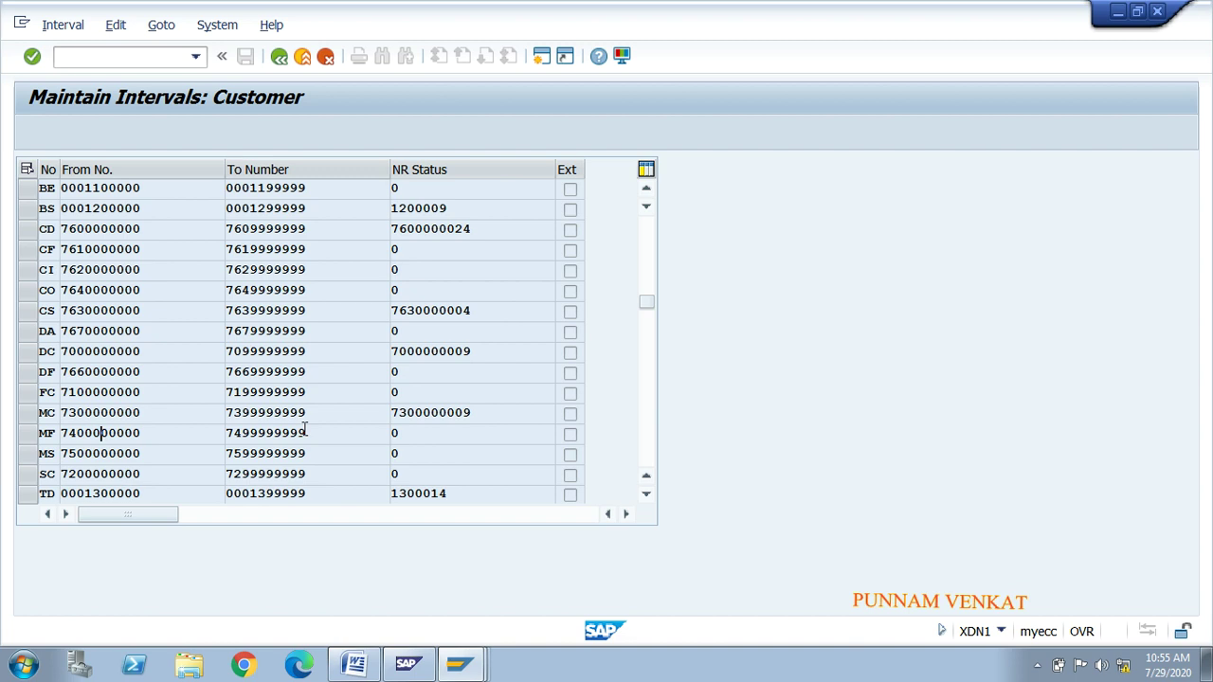
pyautogui.click(281, 60)
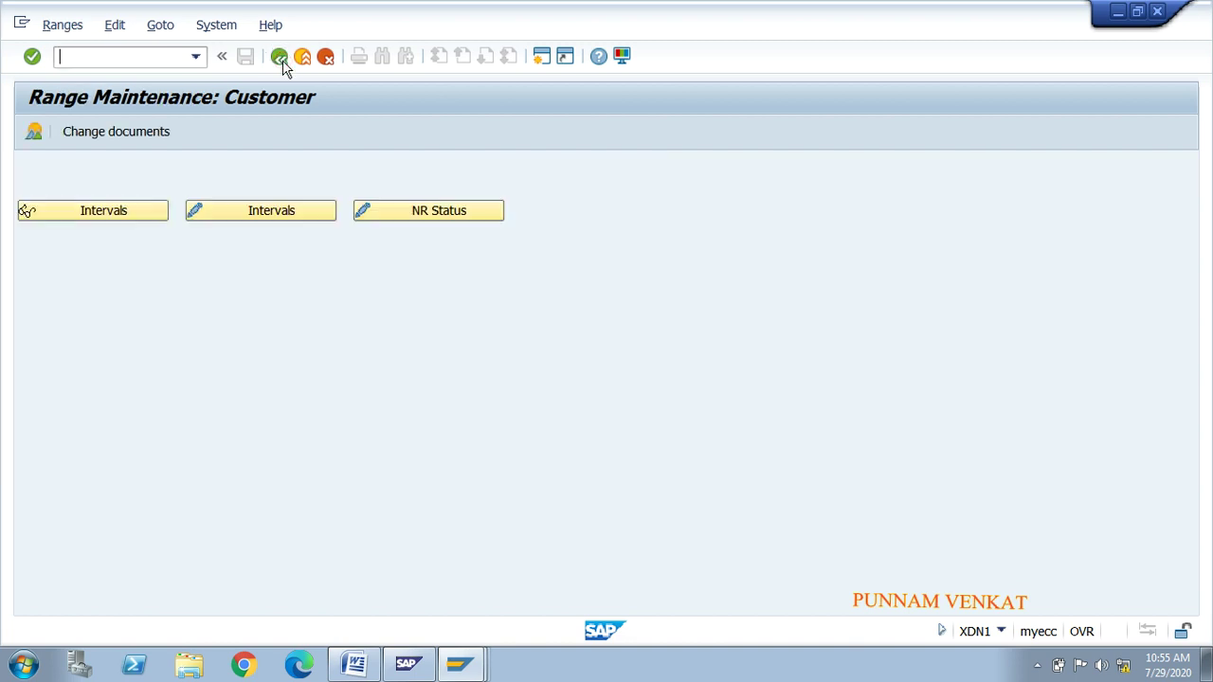
# Step: Open the customer number intervals in change mode, then back out to the Display IMG tree
pyautogui.click(251, 207)
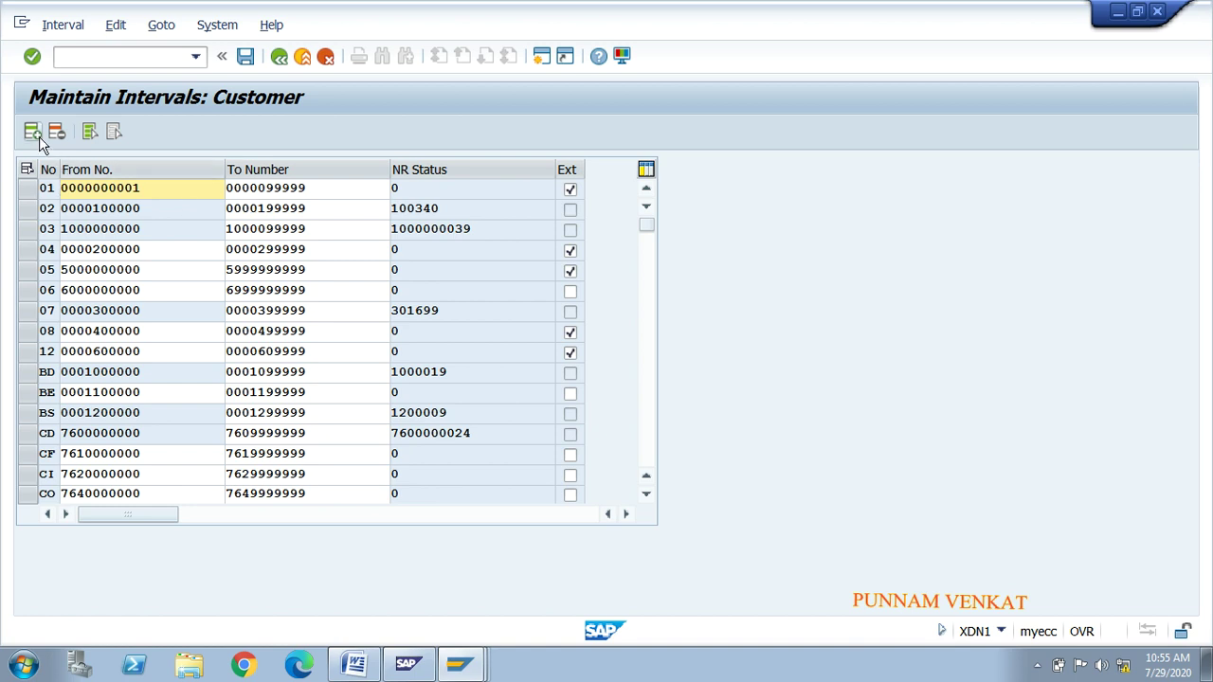
pyautogui.click(282, 57)
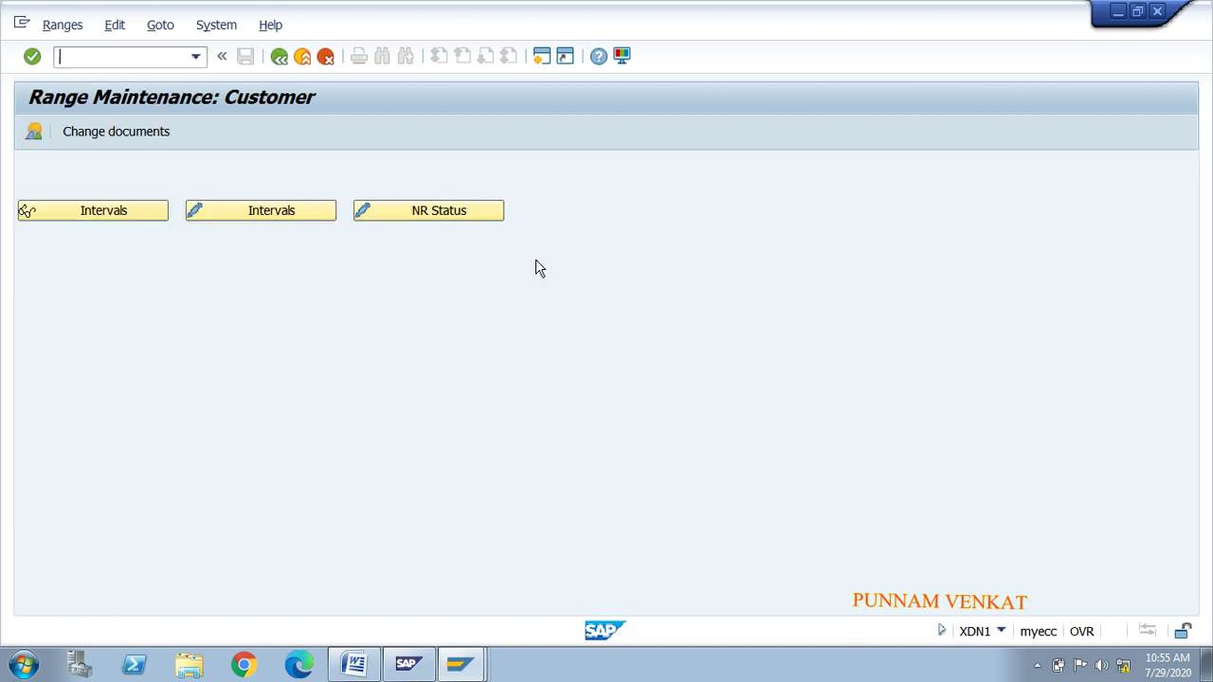
pyautogui.click(279, 56)
pyautogui.hotkey('alt', 'Tab')
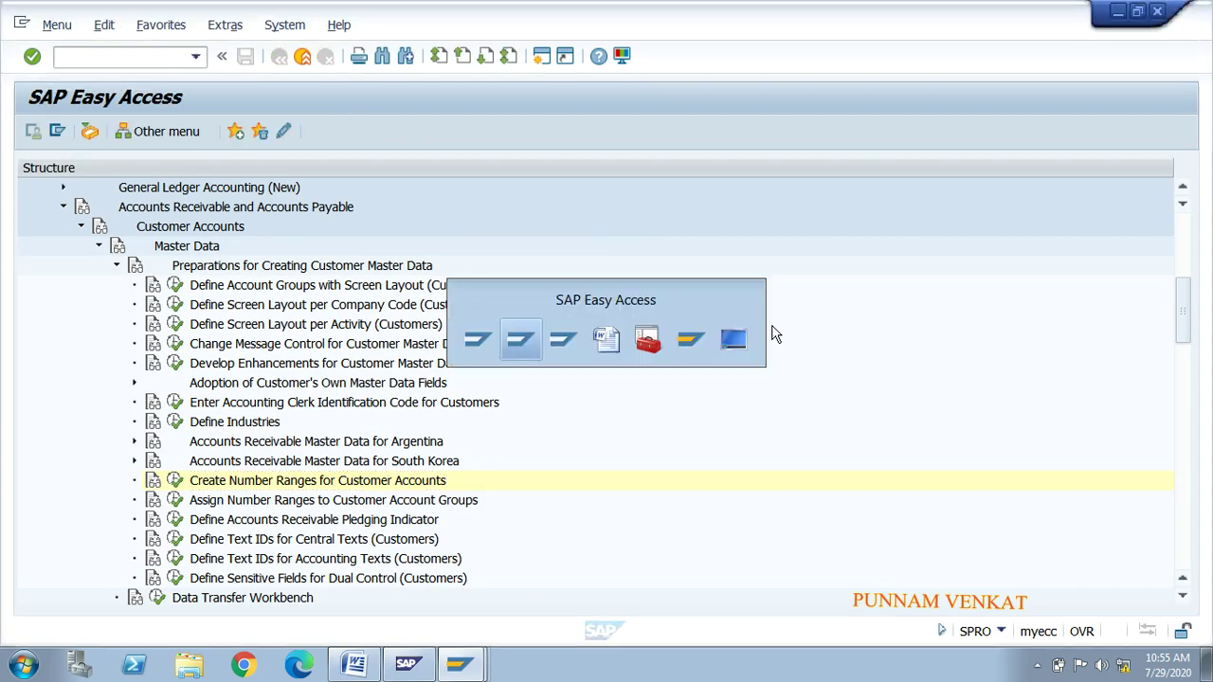
pyautogui.hotkey('alt', 'Tab')
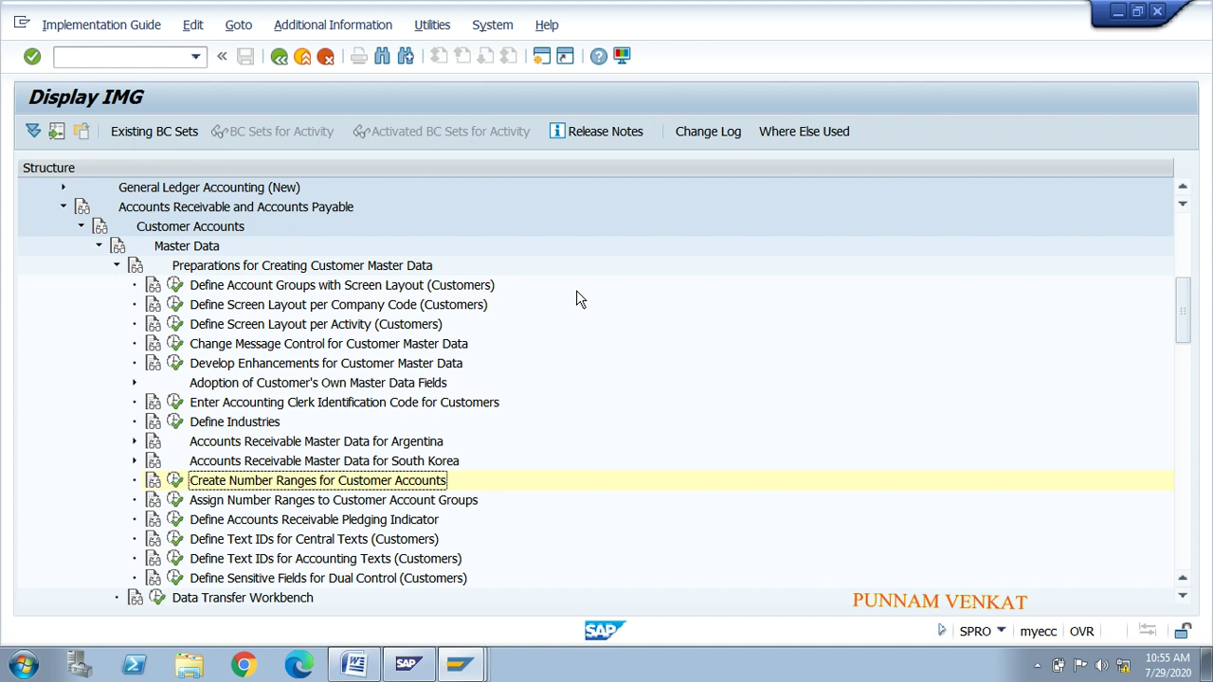
# Step: Set the new customer's title to Company
pyautogui.hotkey('alt', 'Tab')
pyautogui.hotkey('alt', 'Tab')
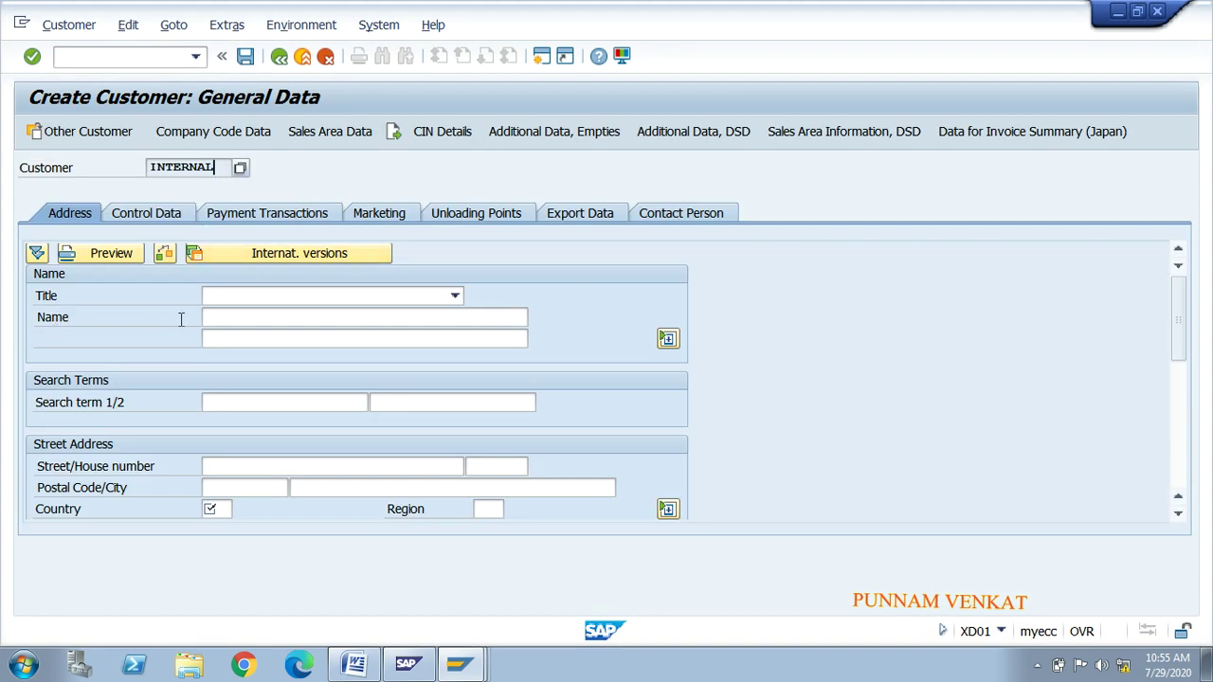
pyautogui.click(245, 317)
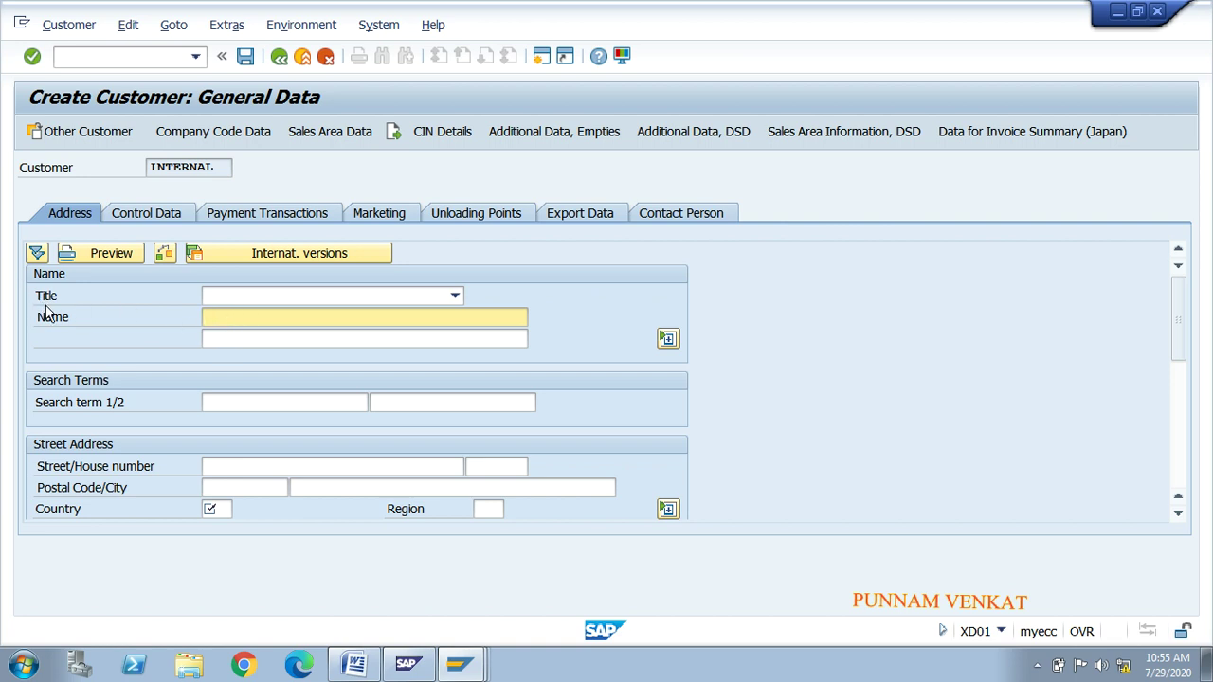
pyautogui.click(250, 299)
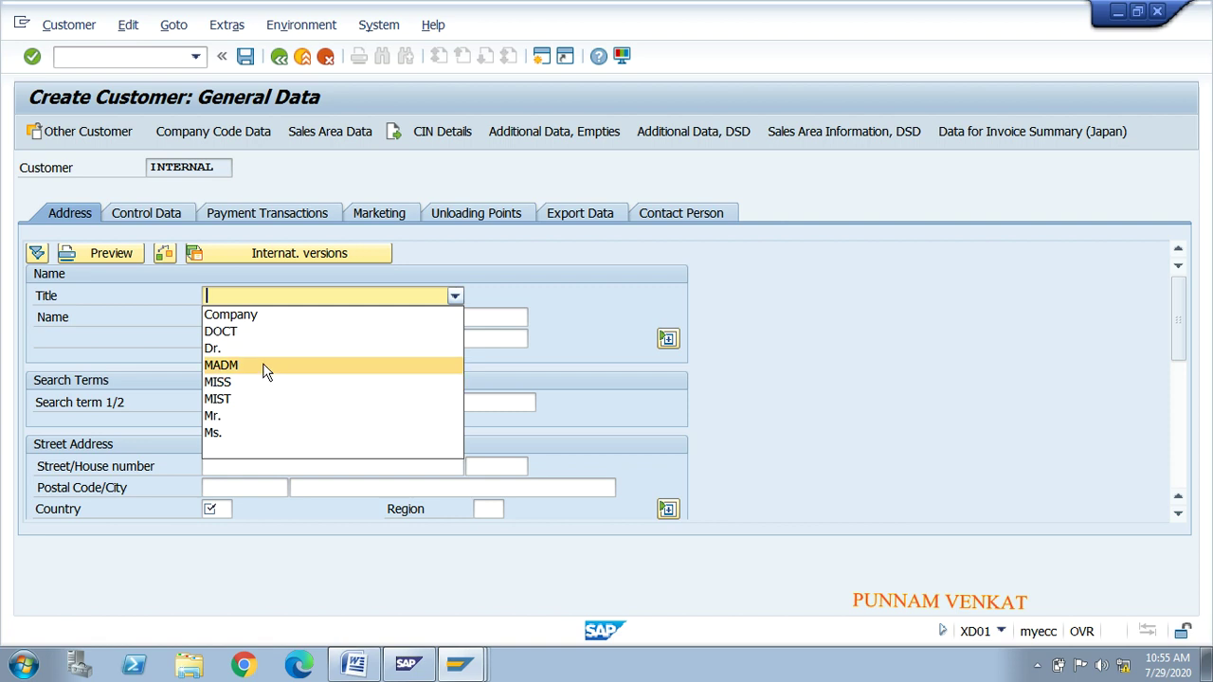
pyautogui.click(256, 322)
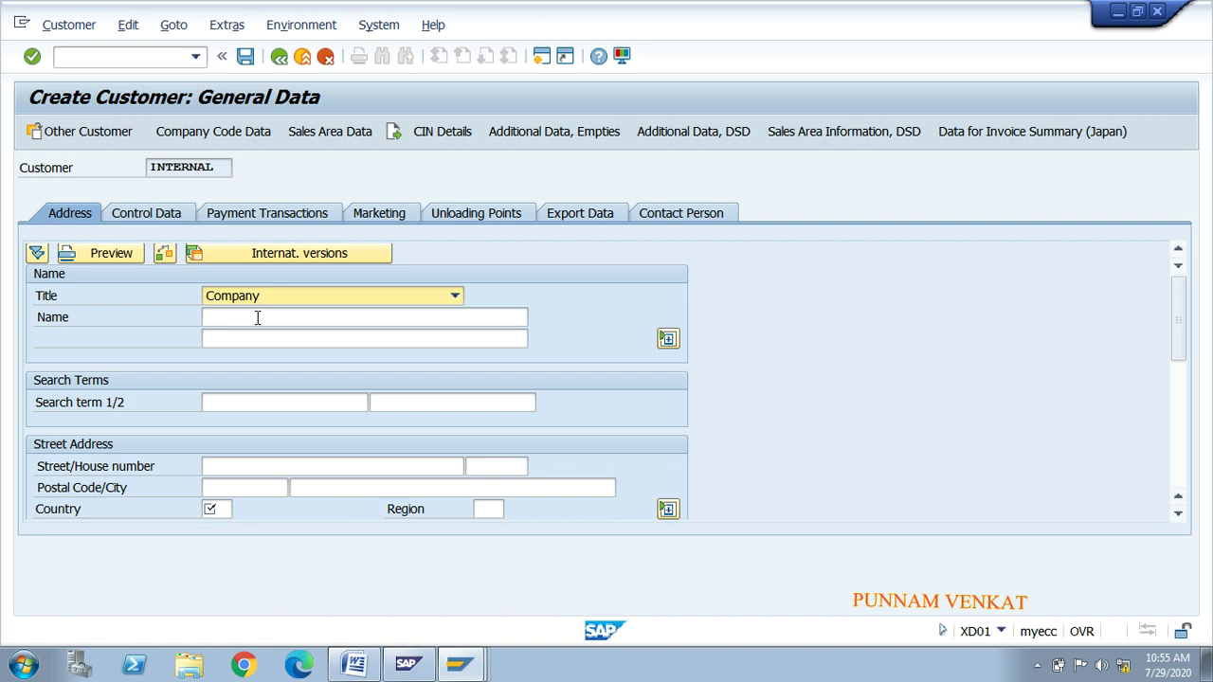
# Step: Move through the Country, Region, Street/House number and Postal Code fields, then return to the IMG window
pyautogui.click(218, 508)
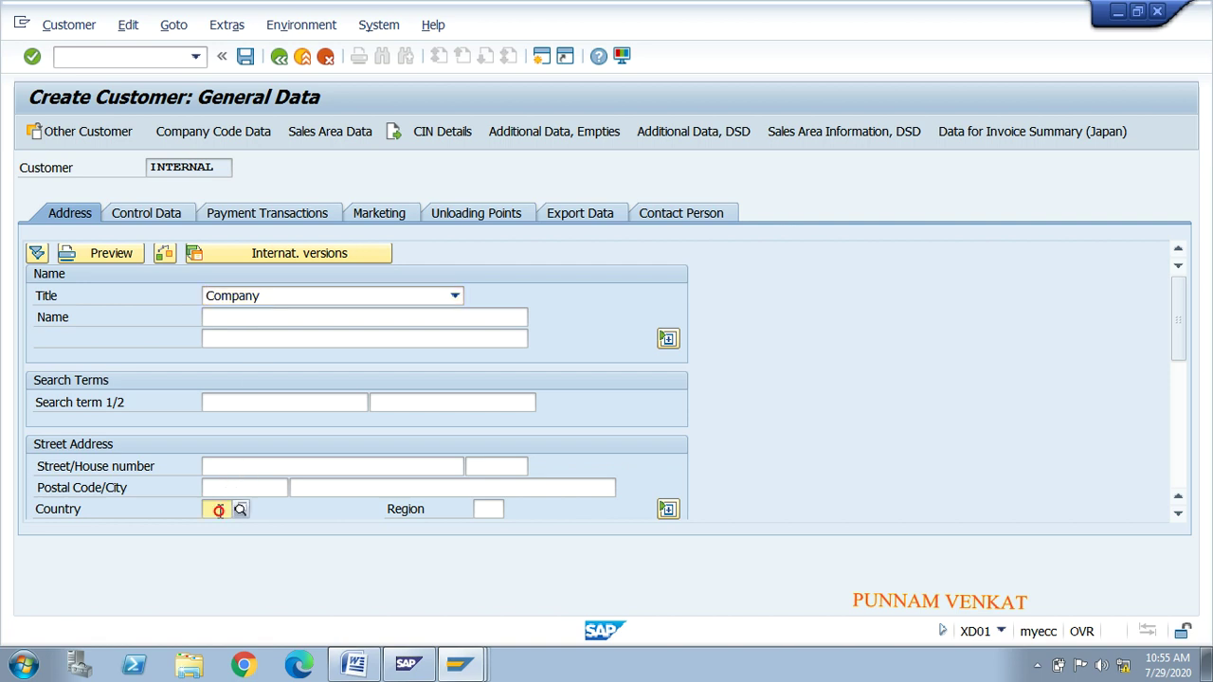
pyautogui.click(482, 510)
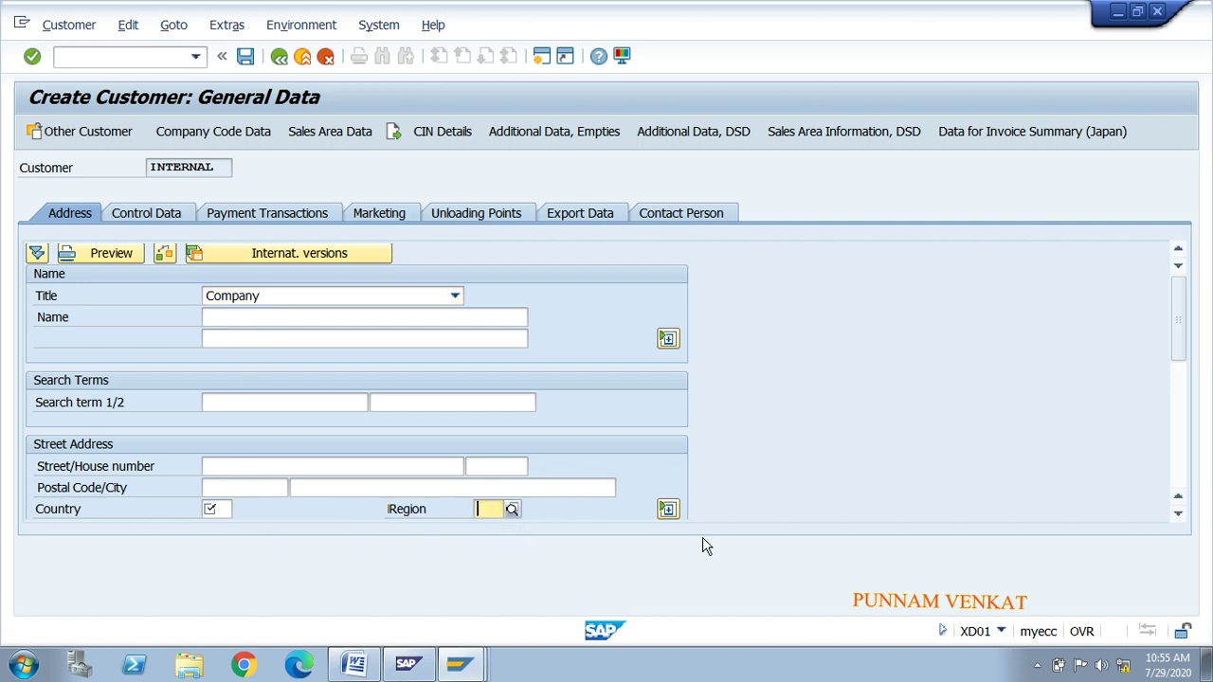
pyautogui.click(1179, 516)
pyautogui.click(1179, 518)
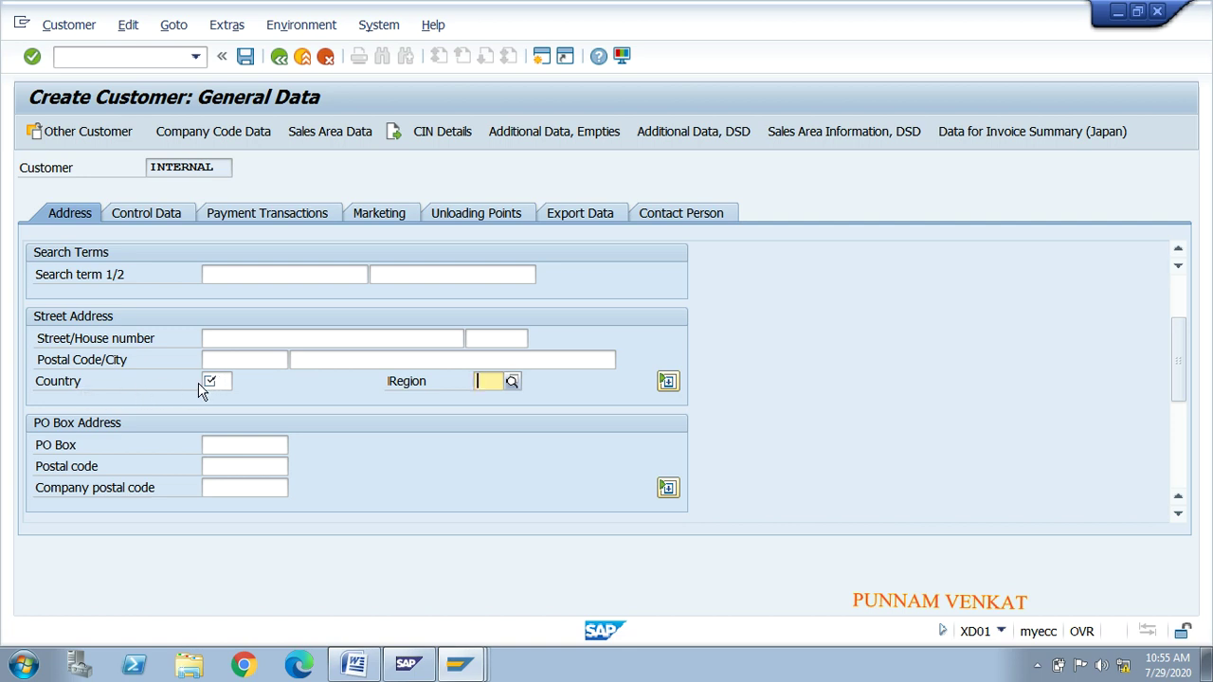
pyautogui.click(217, 381)
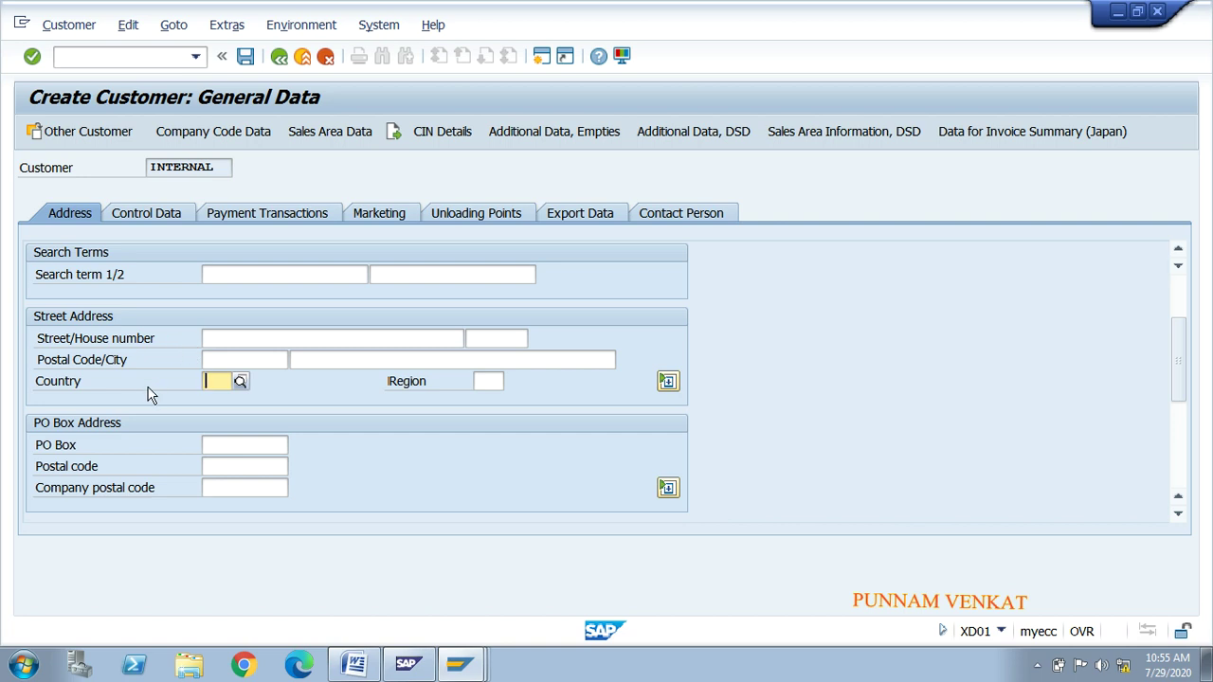
pyautogui.click(226, 338)
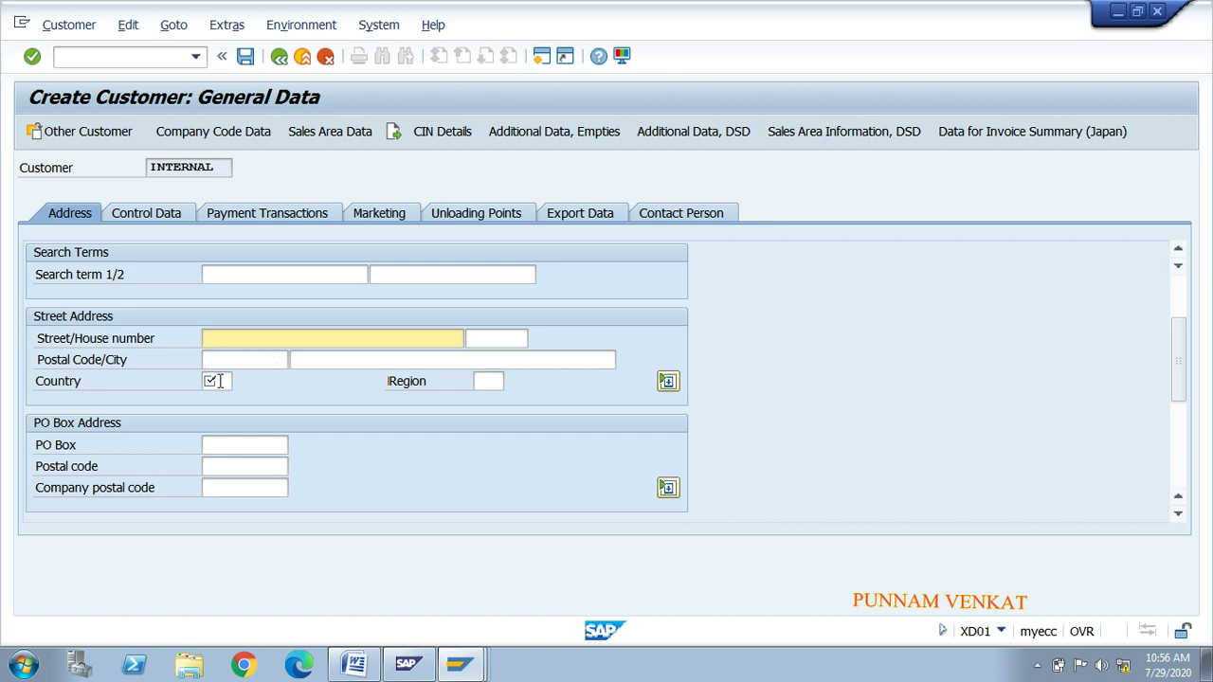
pyautogui.click(216, 382)
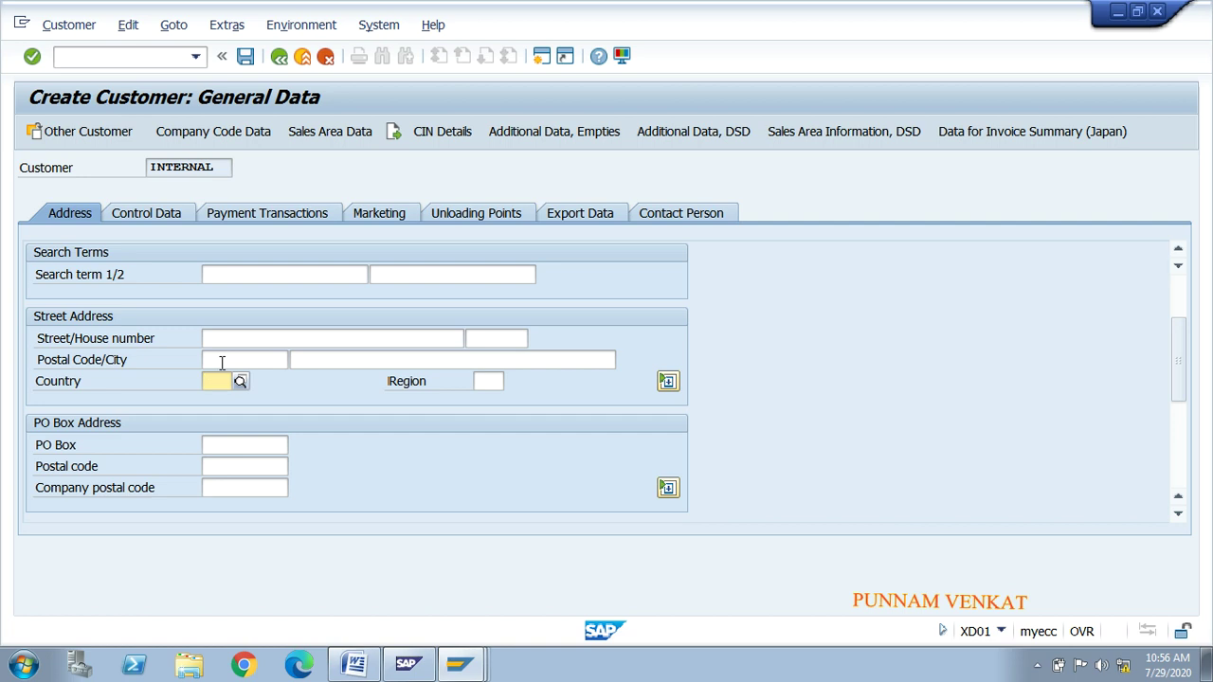
pyautogui.click(222, 361)
pyautogui.click(228, 380)
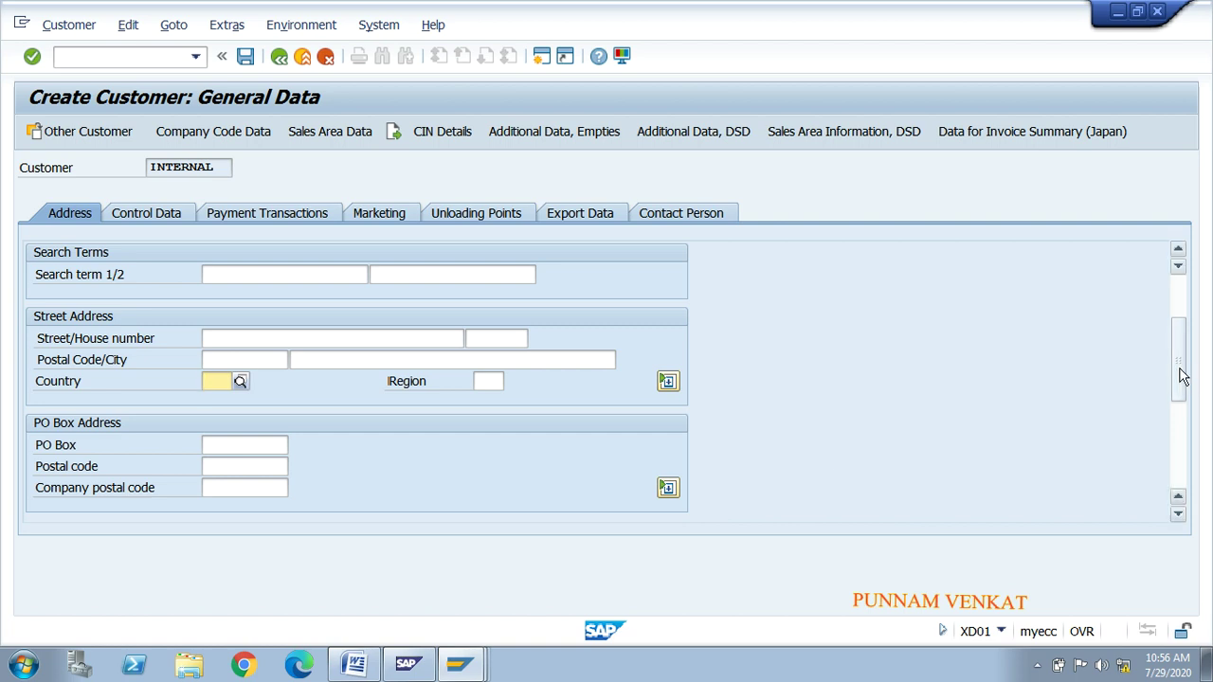
pyautogui.moveTo(1183, 376); pyautogui.dragTo(1183, 320)
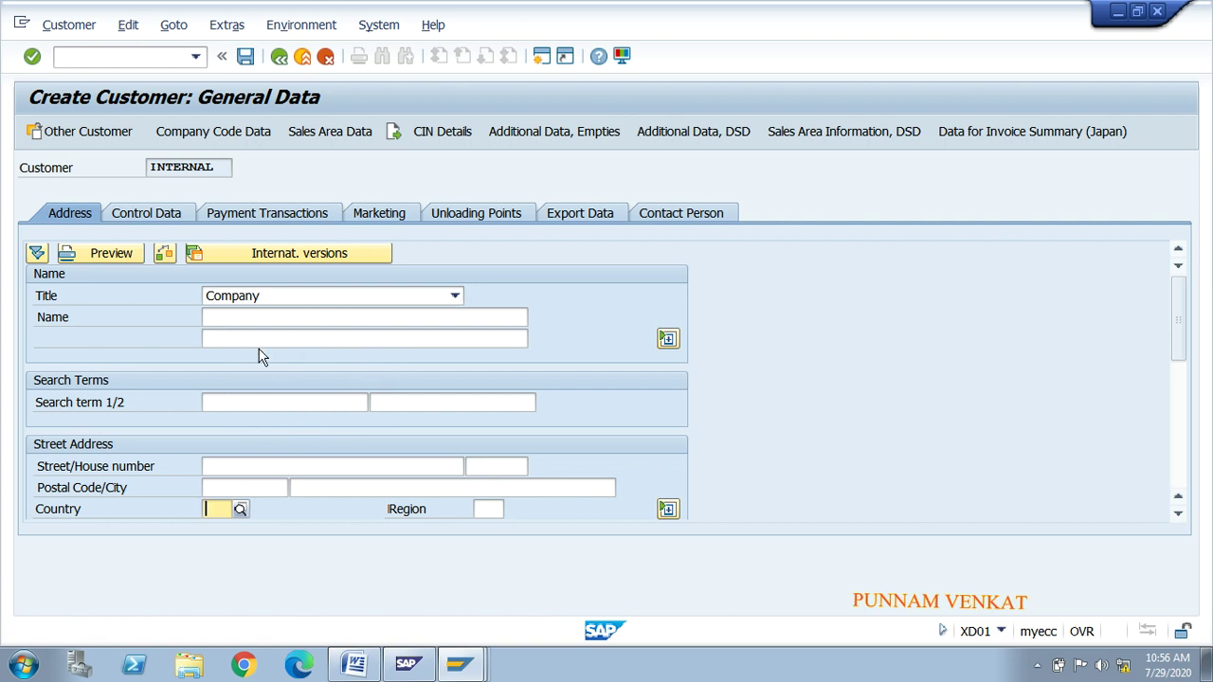
pyautogui.hotkey('alt', 'Tab')
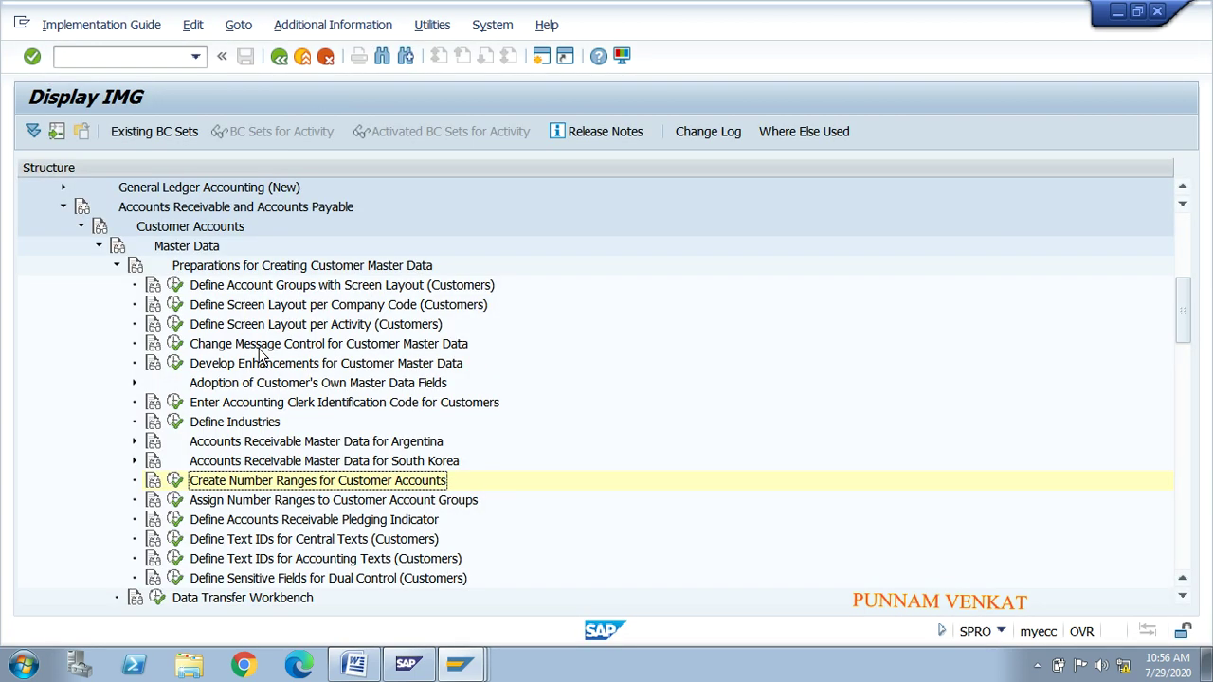
# Step: Run Define Account Groups with Screen Layout (Customers) and scroll the account group list toward MRDC
pyautogui.click(211, 287)
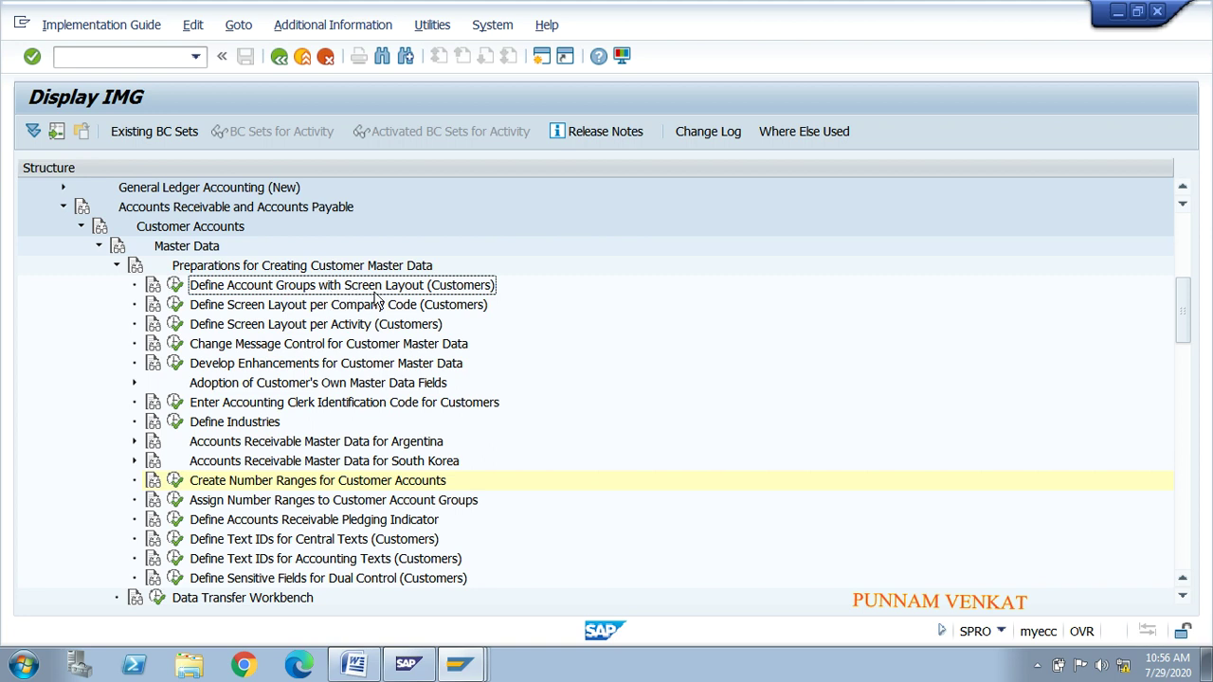
pyautogui.click(175, 289)
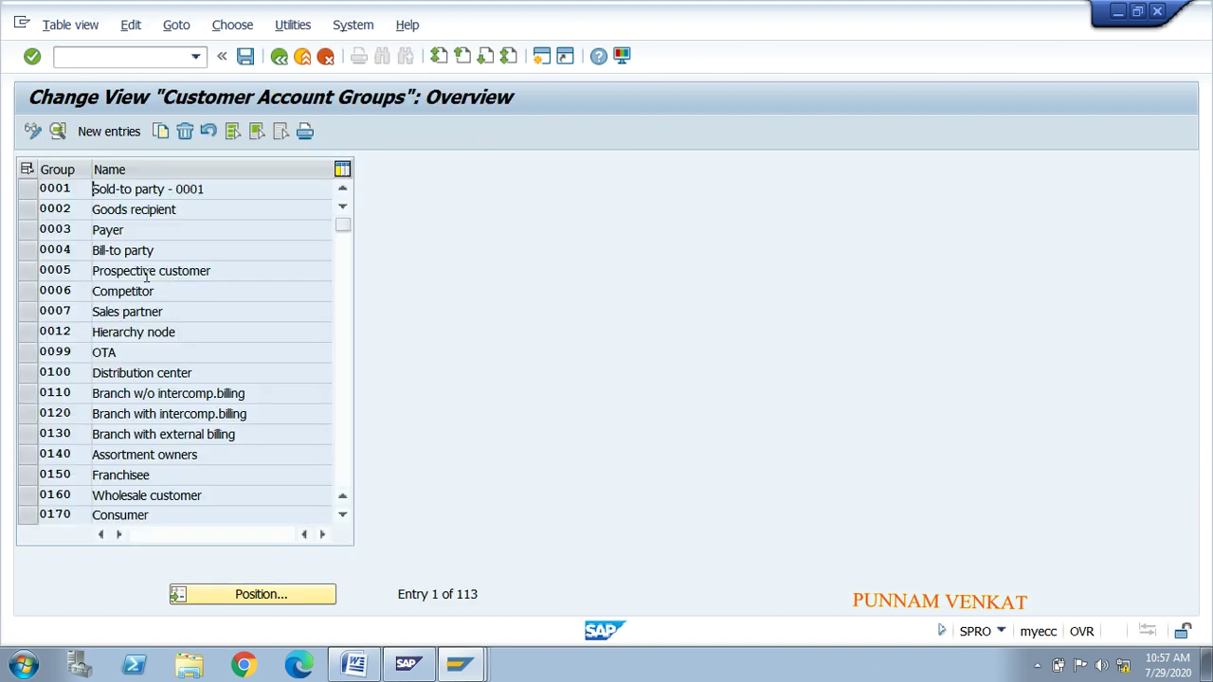
pyautogui.click(347, 517)
pyautogui.click(346, 517)
pyautogui.click(347, 516)
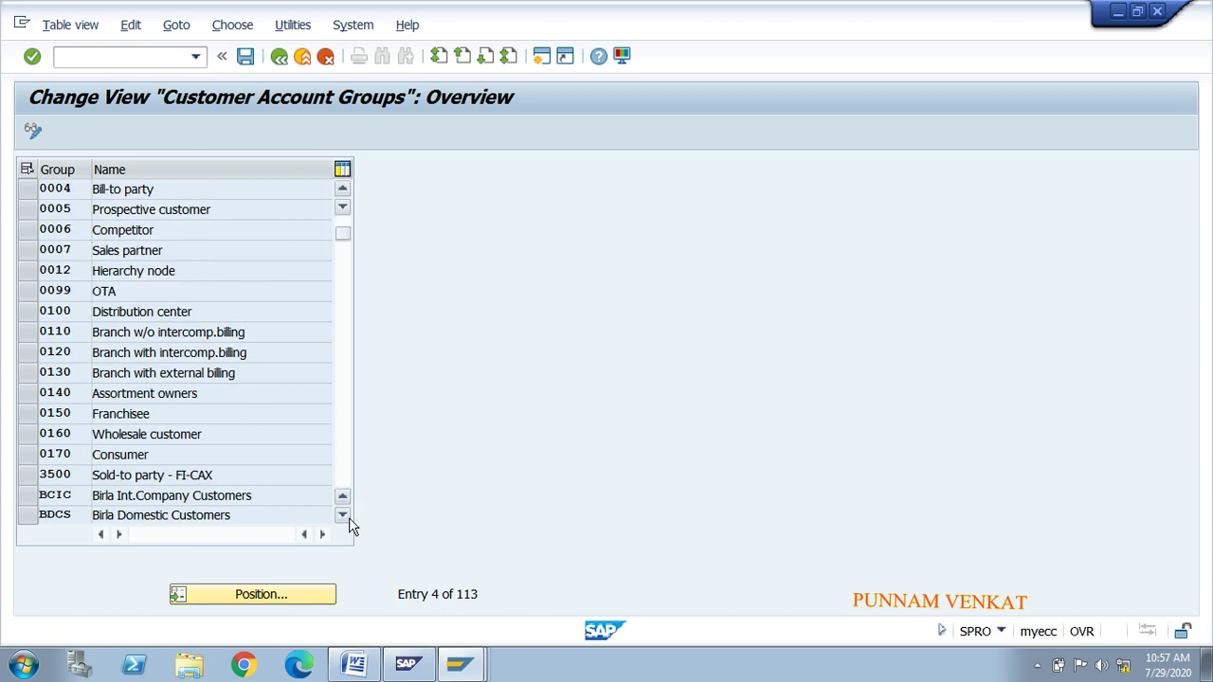
pyautogui.click(347, 517)
pyautogui.click(346, 516)
pyautogui.click(346, 517)
pyautogui.click(347, 517)
pyautogui.click(347, 517)
pyautogui.click(347, 517)
pyautogui.click(347, 516)
pyautogui.click(347, 516)
pyautogui.click(347, 517)
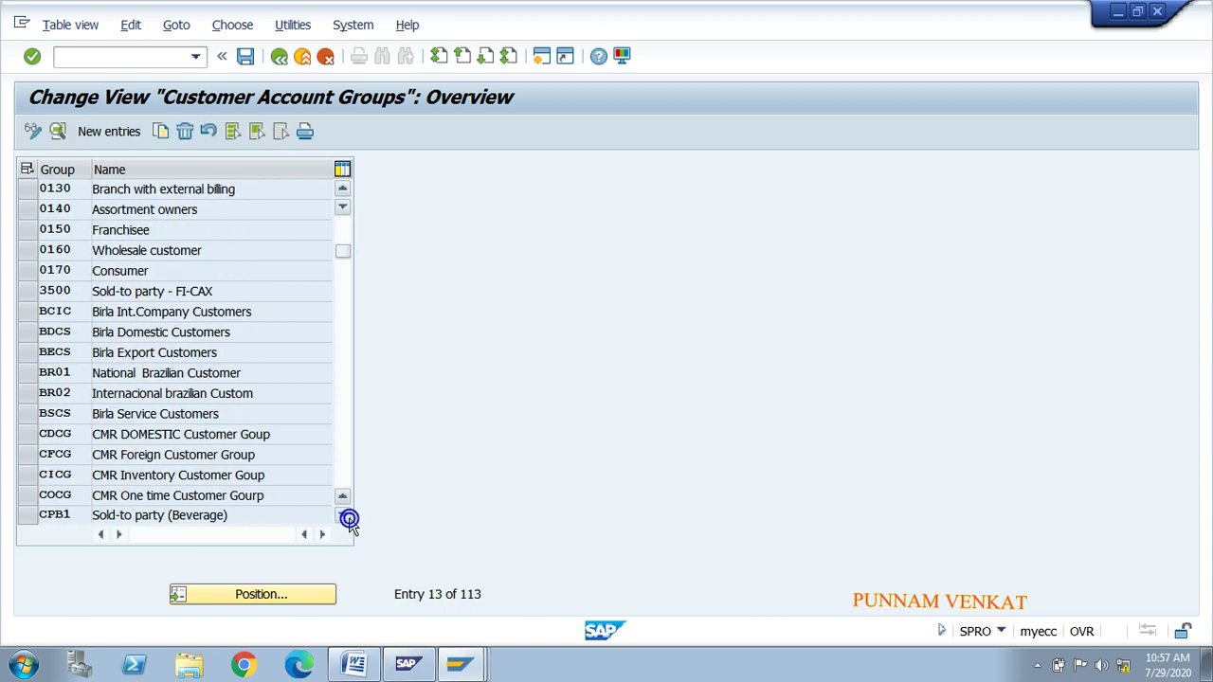
pyautogui.click(346, 517)
pyautogui.click(347, 516)
pyautogui.click(347, 516)
pyautogui.click(346, 516)
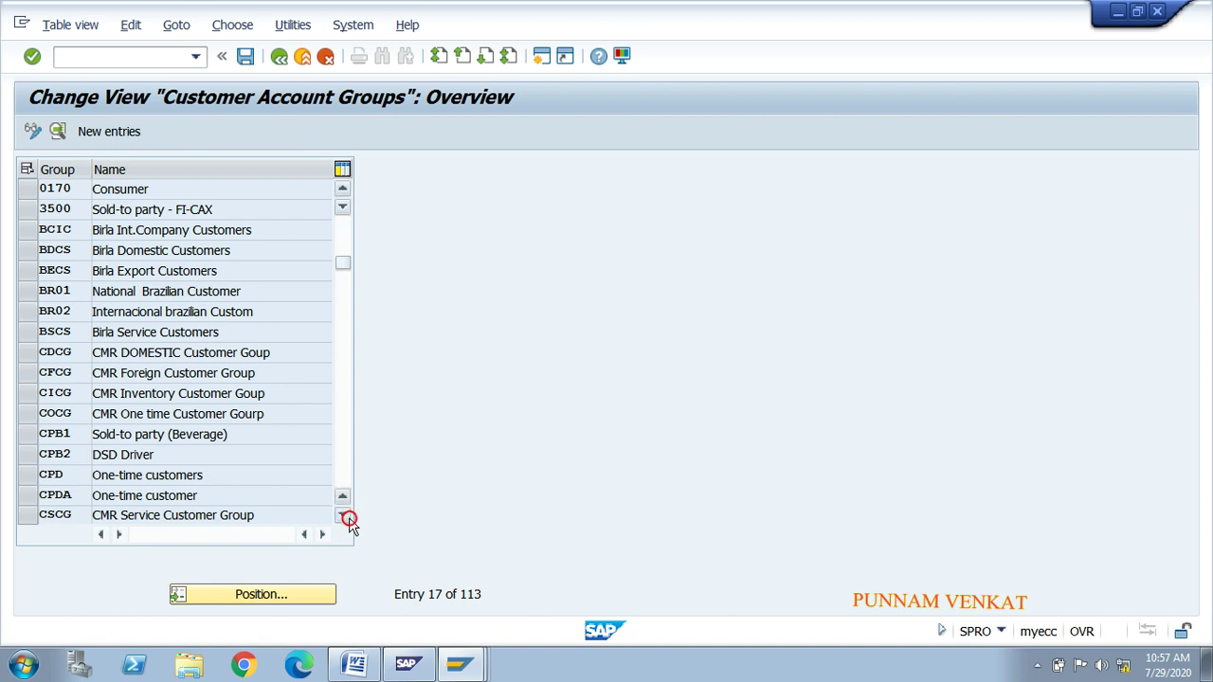
pyautogui.click(346, 517)
pyautogui.click(347, 517)
pyautogui.click(347, 516)
pyautogui.click(347, 517)
pyautogui.click(346, 516)
pyautogui.click(346, 517)
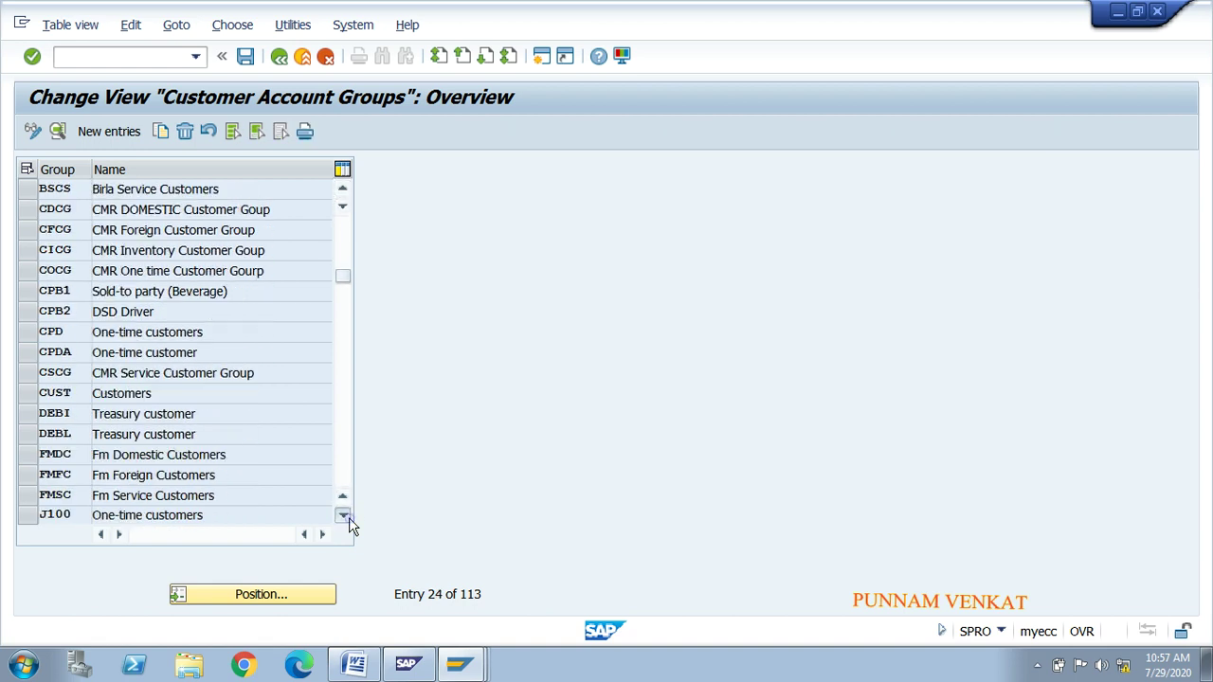
pyautogui.click(347, 516)
pyautogui.click(347, 517)
pyautogui.click(347, 516)
pyautogui.click(347, 516)
# Step: Select the MRDC MR Domestic Customer row and open its details
pyautogui.click(347, 516)
pyautogui.click(347, 517)
pyautogui.click(347, 516)
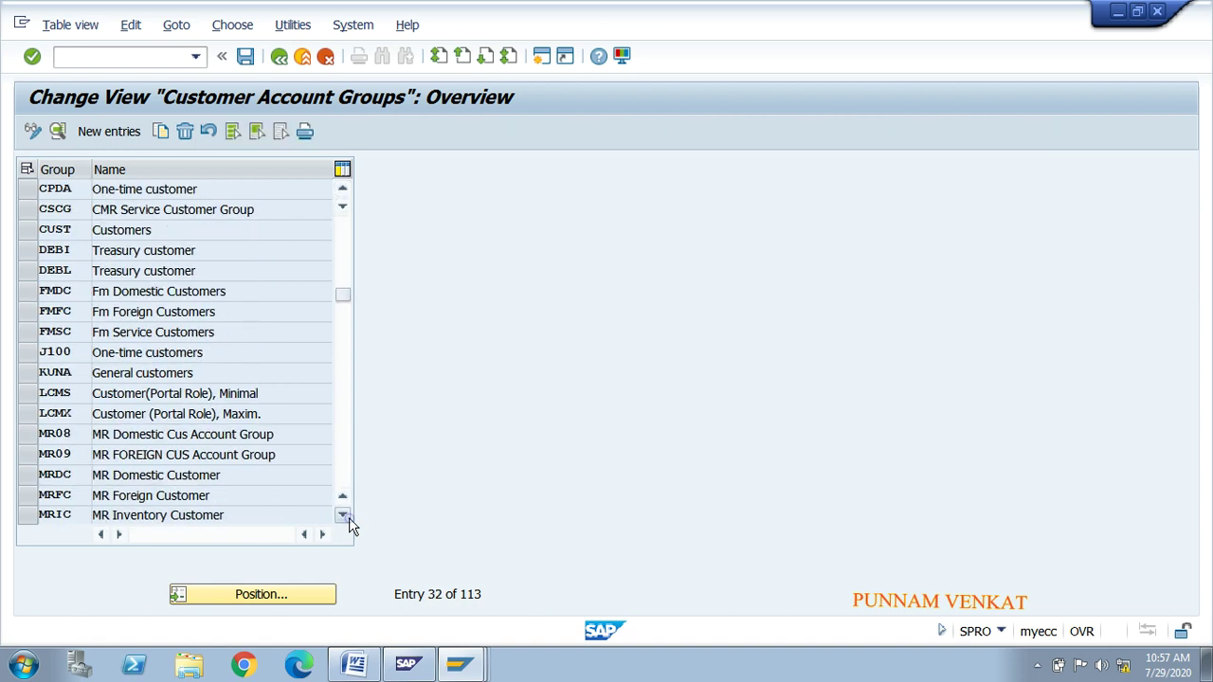
pyautogui.click(347, 516)
pyautogui.click(347, 516)
pyautogui.click(28, 434)
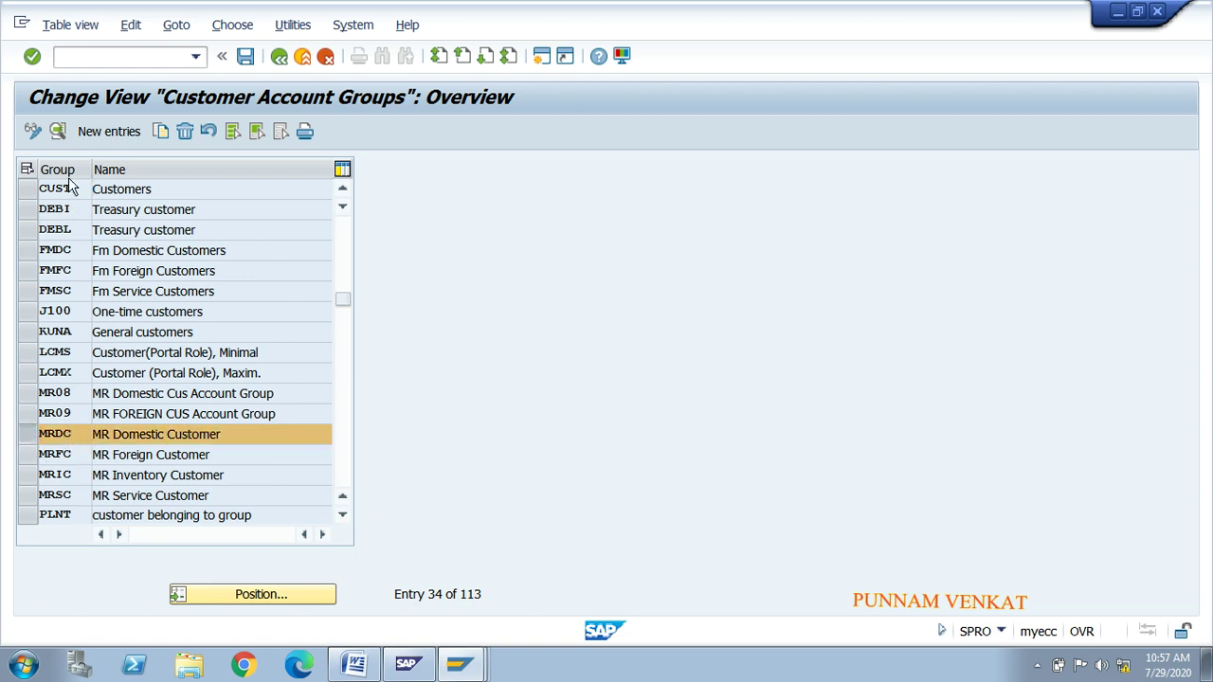
pyautogui.click(57, 132)
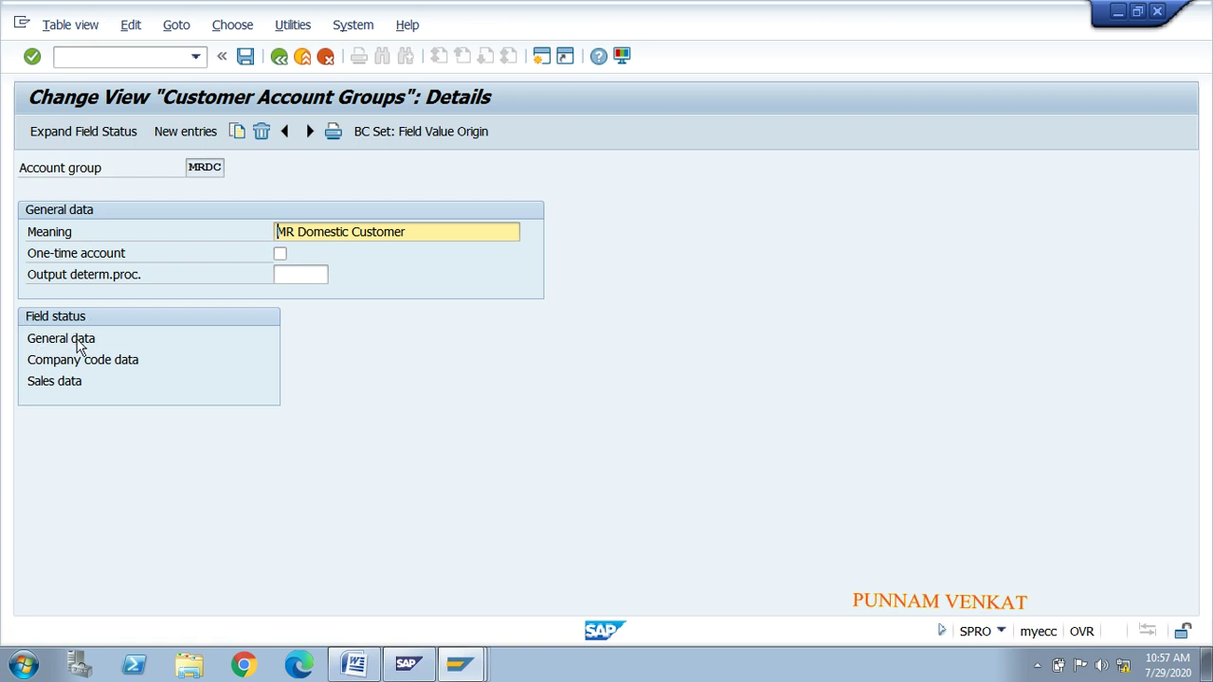
# Step: Open MRDC's General data > Address field status group and review the Name 1, Street and Region rows
pyautogui.doubleClick(79, 343)
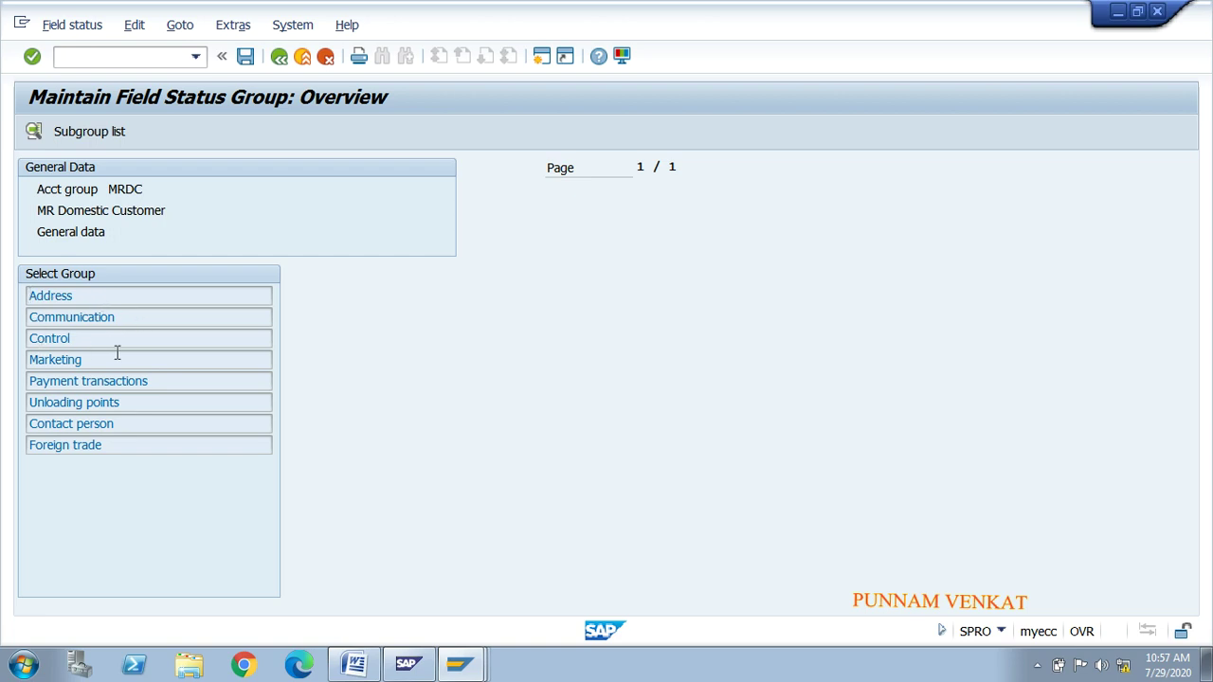
pyautogui.doubleClick(53, 297)
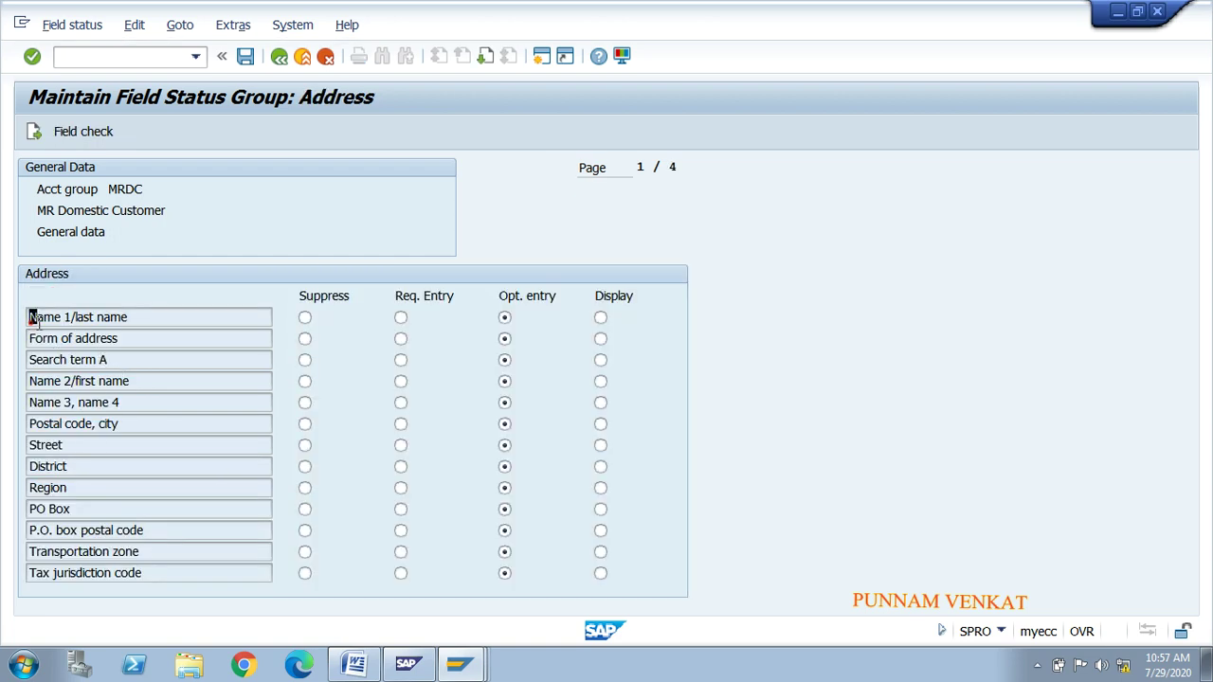
pyautogui.moveTo(31, 322); pyautogui.dragTo(133, 323)
pyautogui.click(134, 323)
pyautogui.moveTo(72, 446); pyautogui.dragTo(31, 446)
pyautogui.click(30, 445)
pyautogui.moveTo(79, 487); pyautogui.dragTo(31, 487)
pyautogui.click(30, 487)
# Step: Set Search term A to Req. Entry and save the field status change
pyautogui.click(158, 320)
pyautogui.click(399, 365)
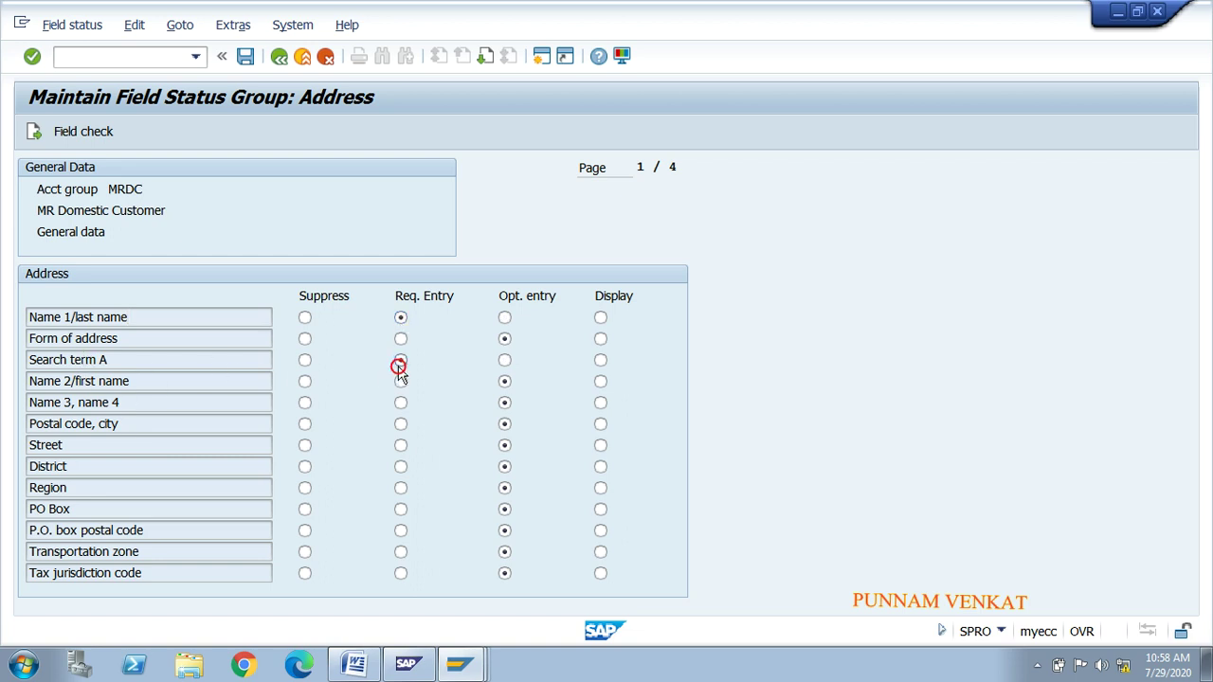
pyautogui.click(247, 58)
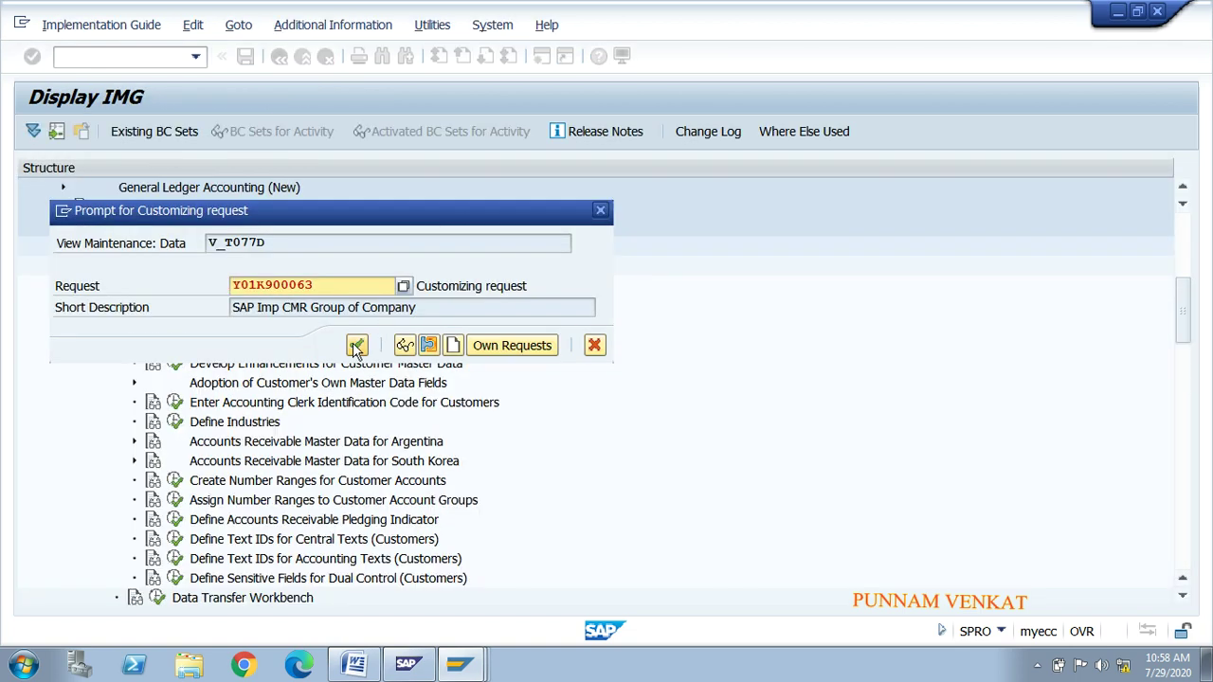
# Step: Assign the change to own request Y01K900057, 'SAP Implementation MR Group Of Companies'
pyautogui.click(517, 347)
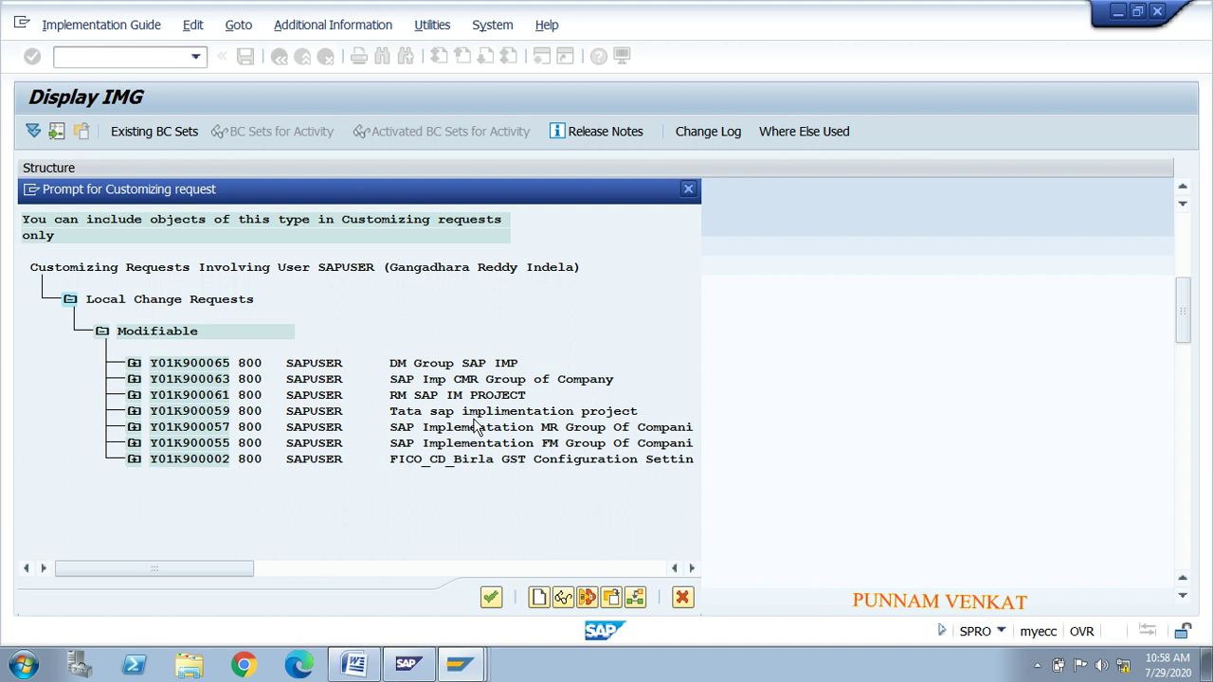
pyautogui.doubleClick(472, 427)
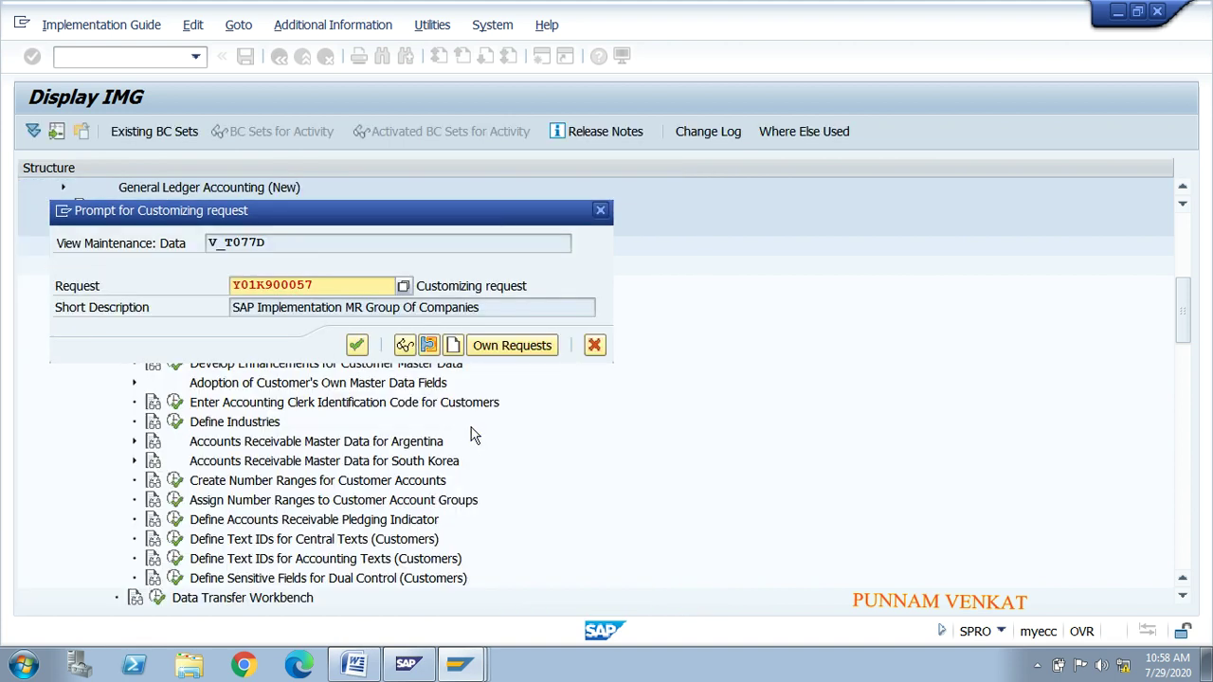
pyautogui.click(356, 345)
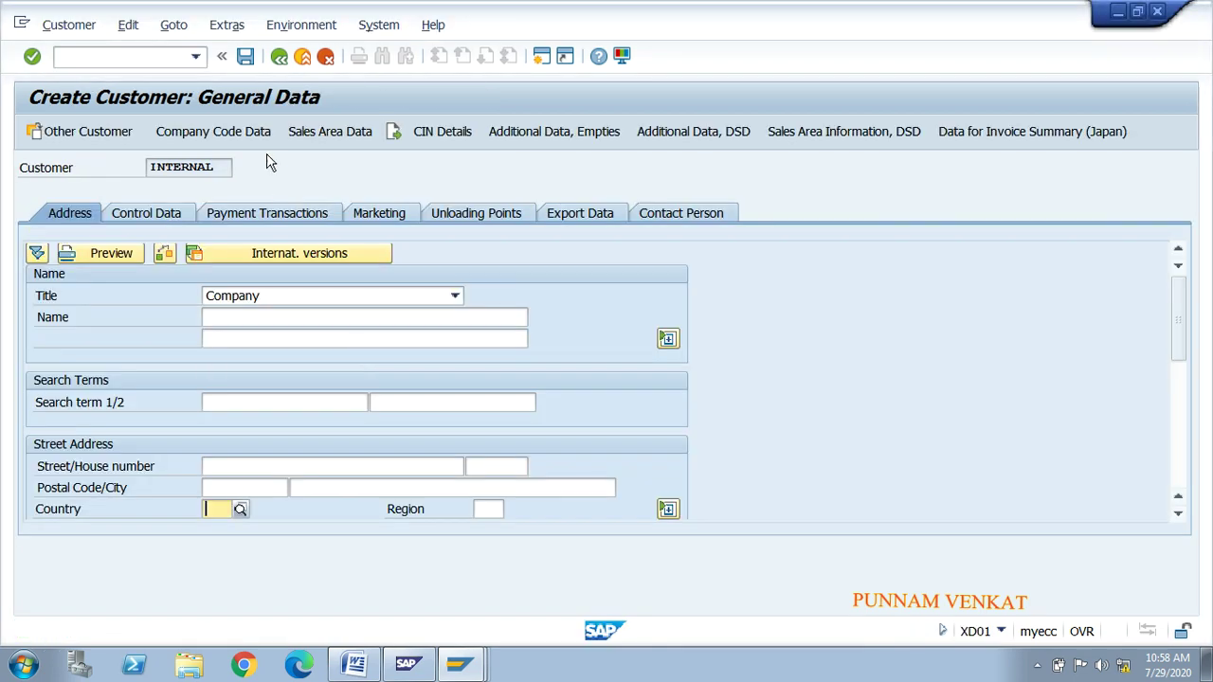
# Step: Cancel and restart the MRDC customer, checking that Name and Search term 1/2 are required
pyautogui.click(279, 56)
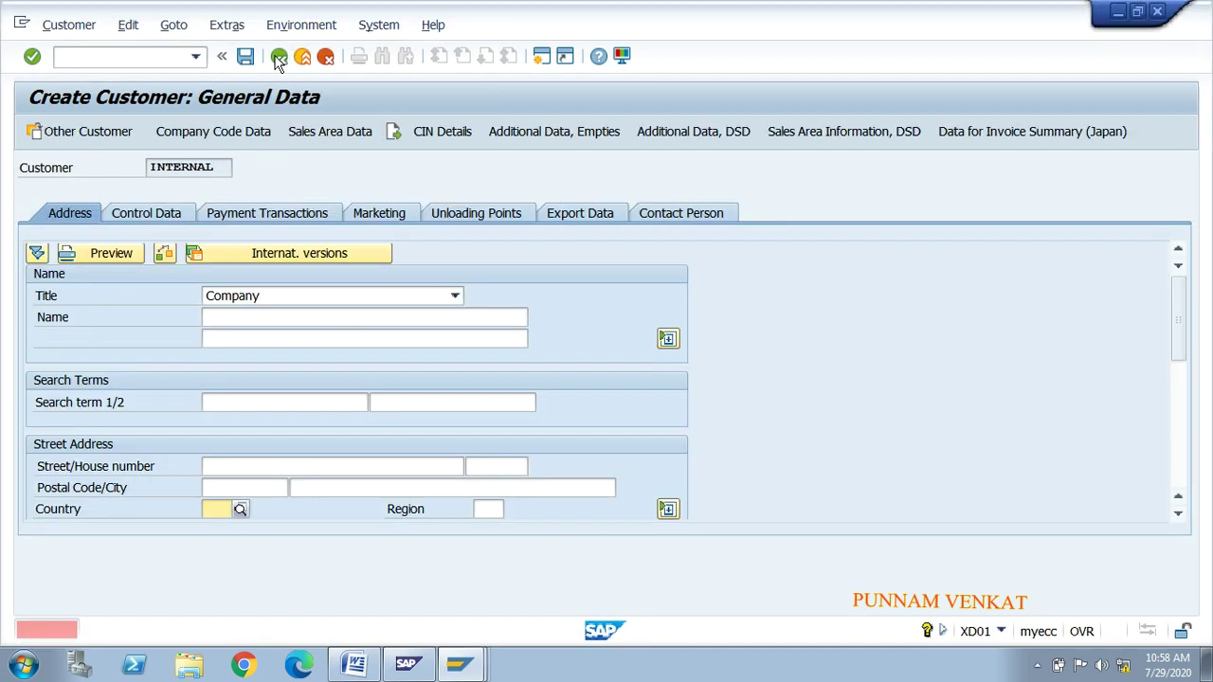
pyautogui.click(325, 57)
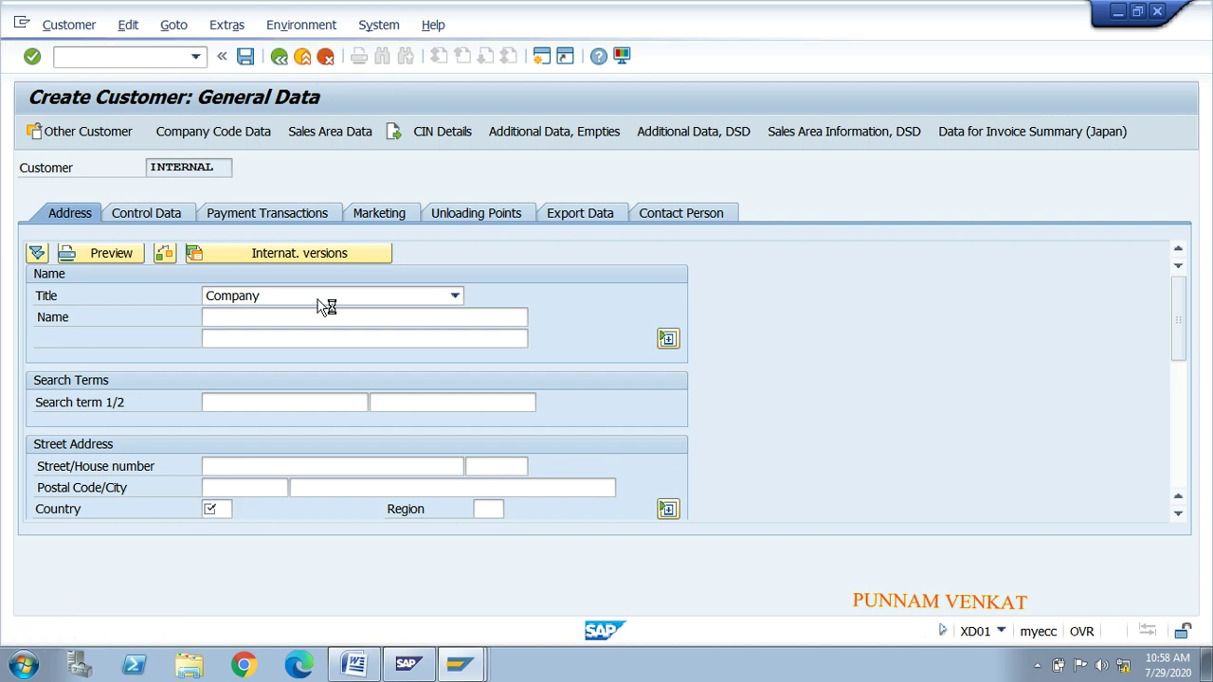
pyautogui.click(325, 417)
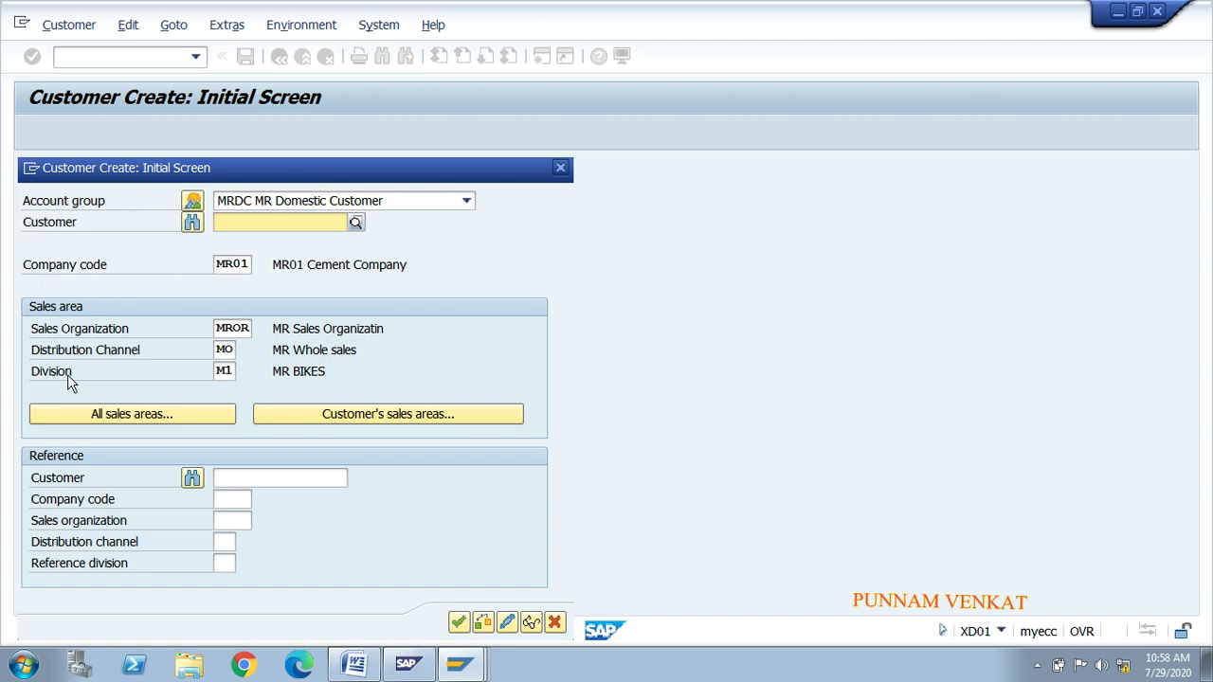
pyautogui.click(458, 623)
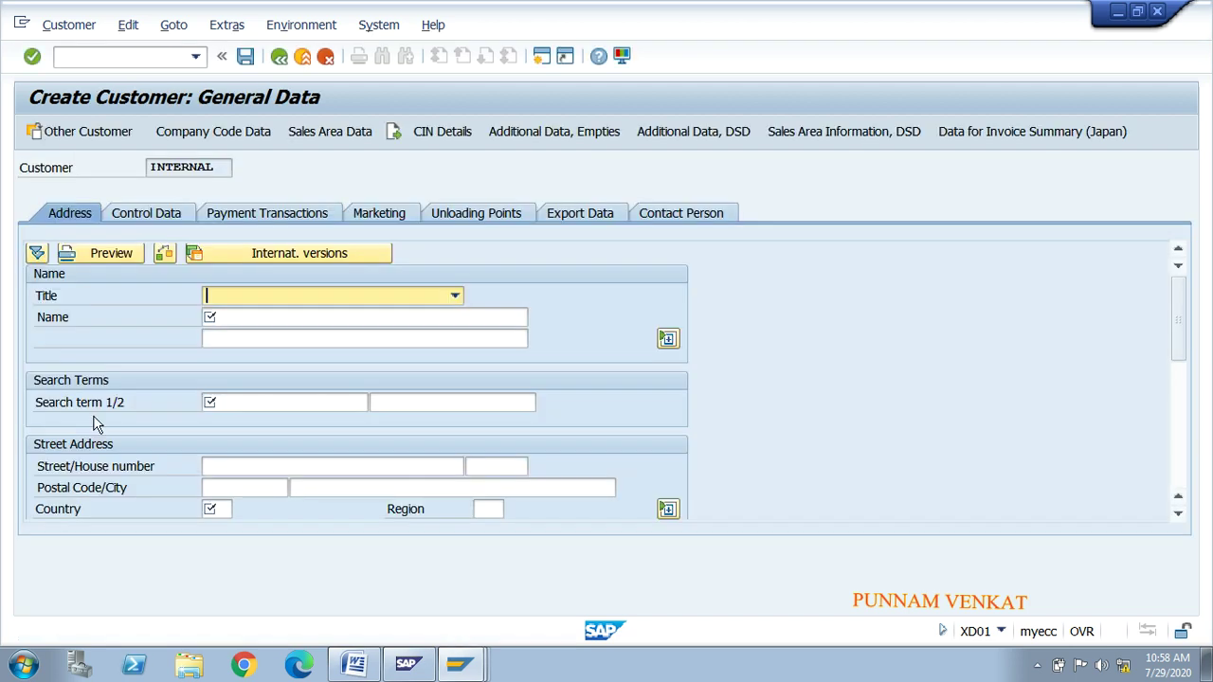
pyautogui.click(236, 318)
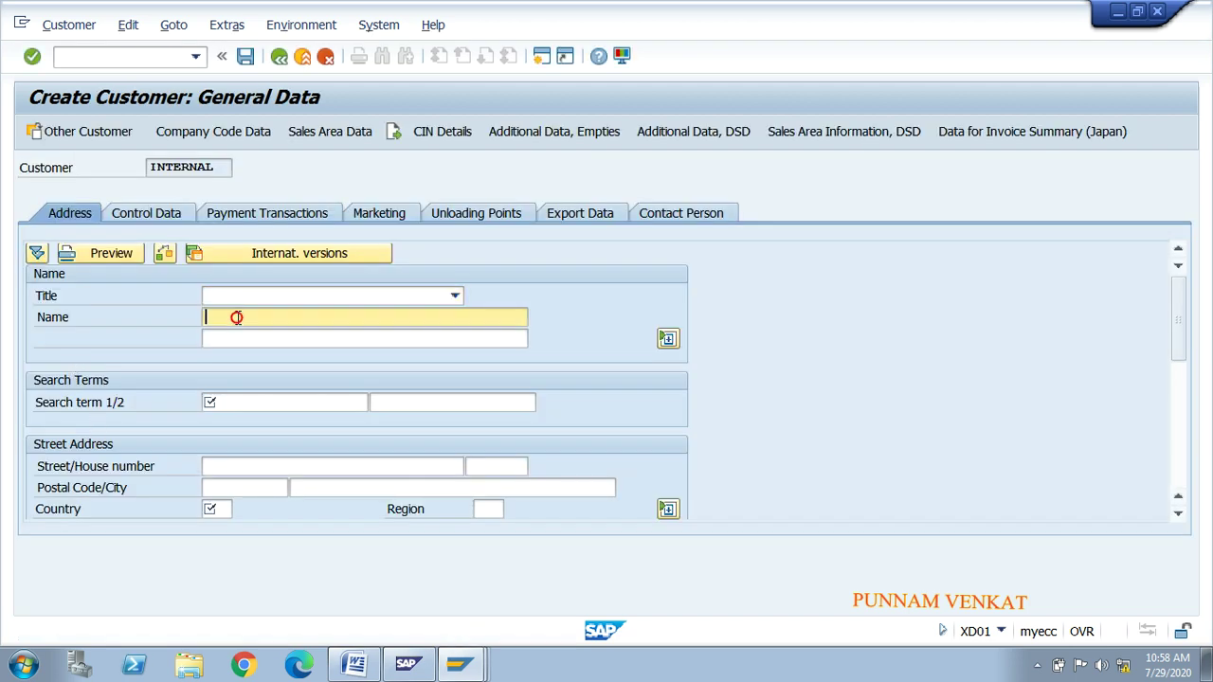
pyautogui.click(251, 402)
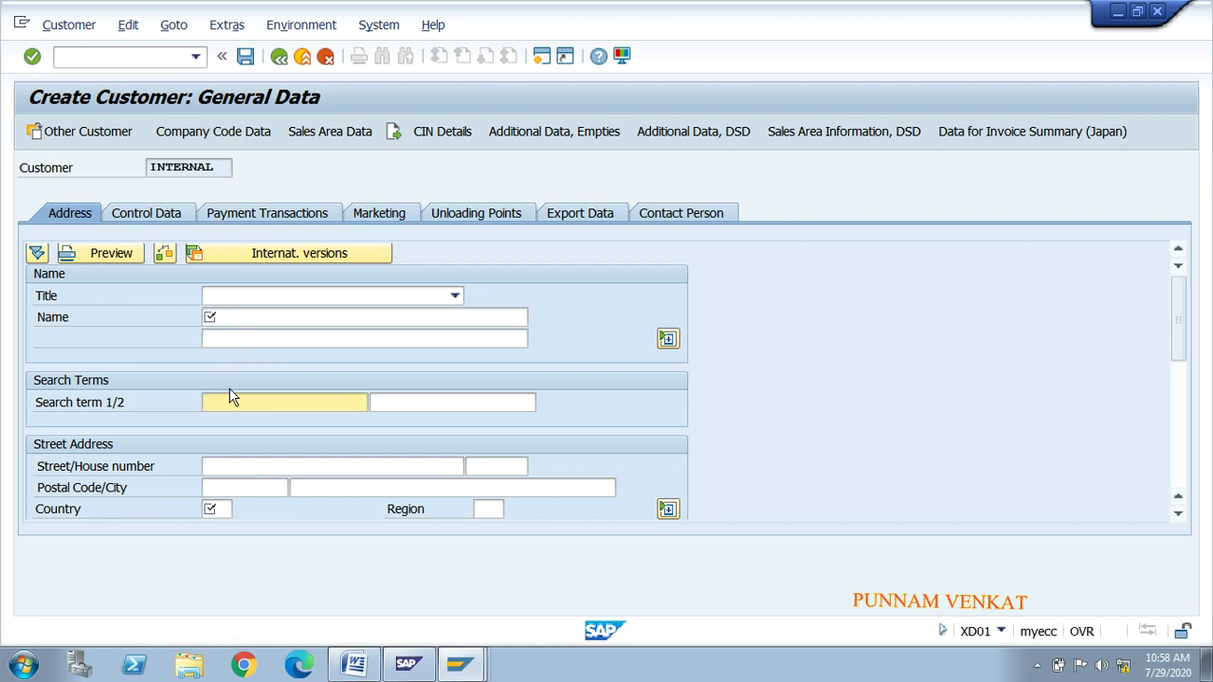
pyautogui.hotkey('alt', 'Tab')
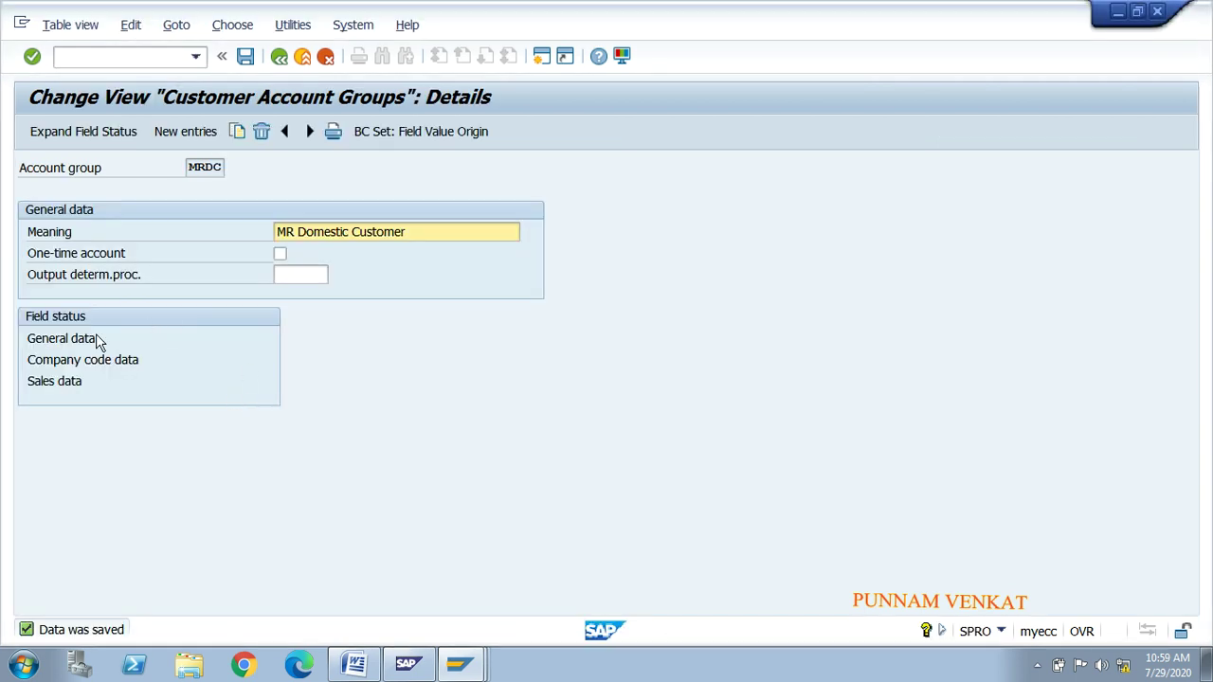
# Step: In MRDC's Address field status, set Name 1 to Opt. entry and Search term A to Suppress, then save
pyautogui.doubleClick(84, 341)
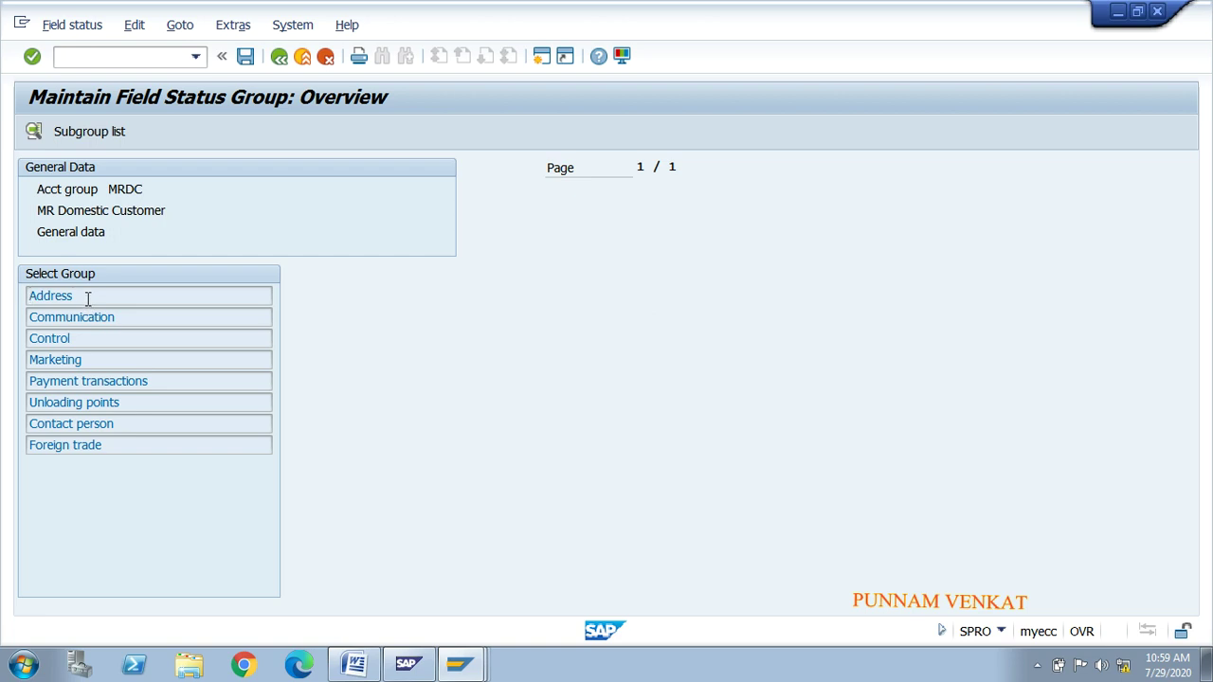
pyautogui.doubleClick(87, 296)
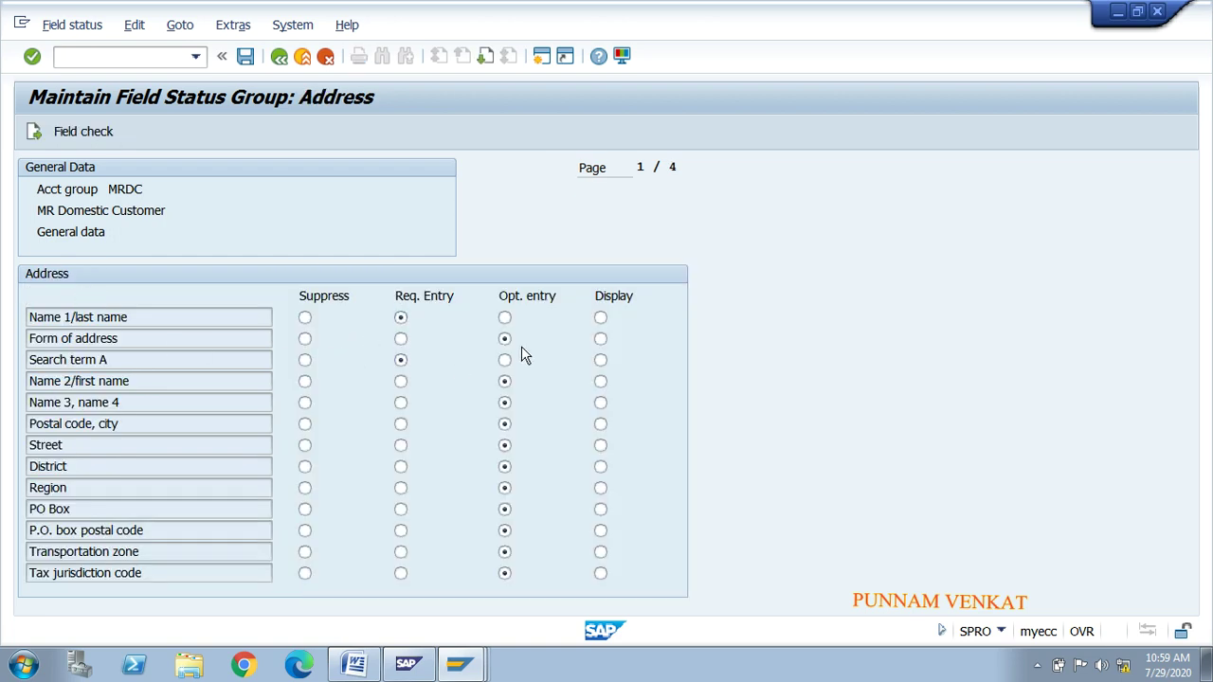
pyautogui.click(401, 361)
pyautogui.click(504, 319)
pyautogui.click(504, 361)
pyautogui.click(504, 380)
pyautogui.click(601, 361)
pyautogui.click(304, 365)
pyautogui.click(245, 57)
pyautogui.hotkey('alt', 'Tab')
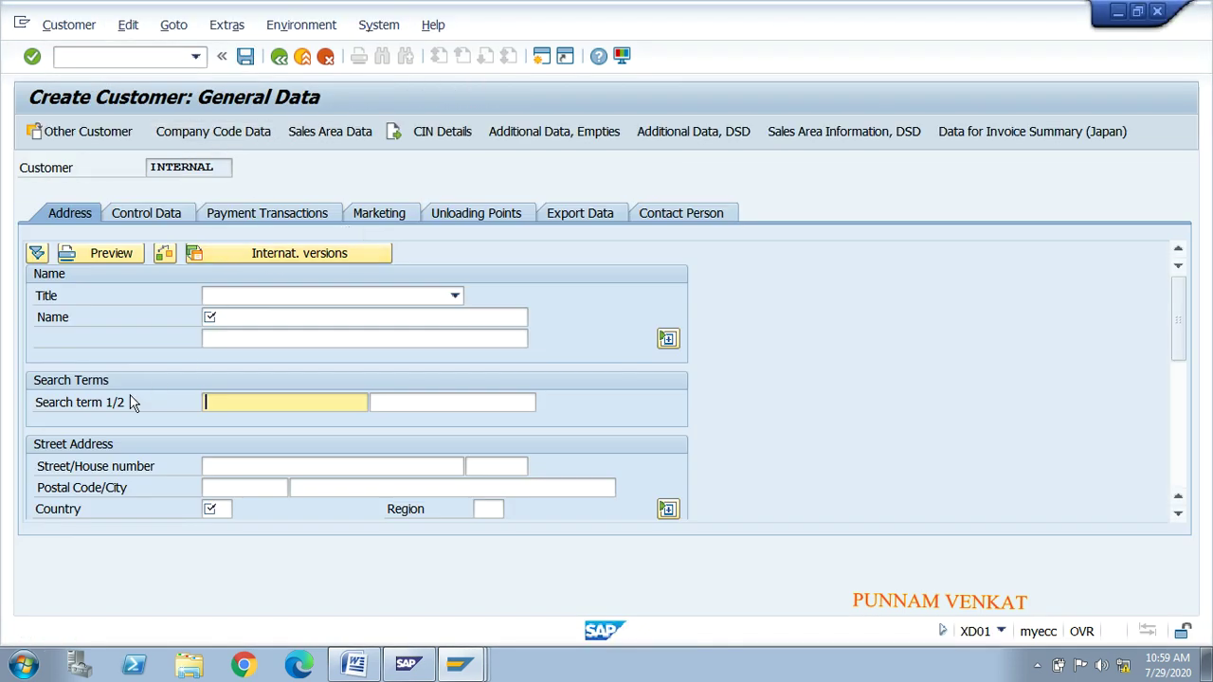
# Step: Cancel and restart customer creation to confirm Search term 1/2 is now hidden
pyautogui.click(279, 57)
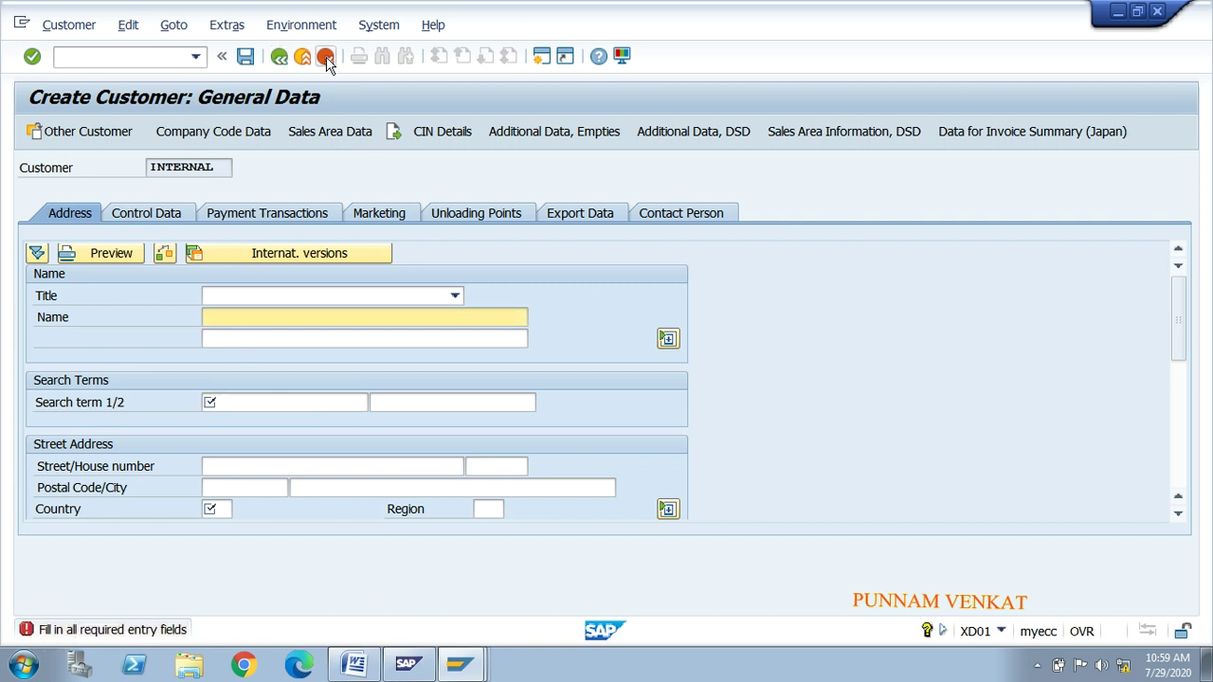
pyautogui.click(325, 56)
pyautogui.click(320, 404)
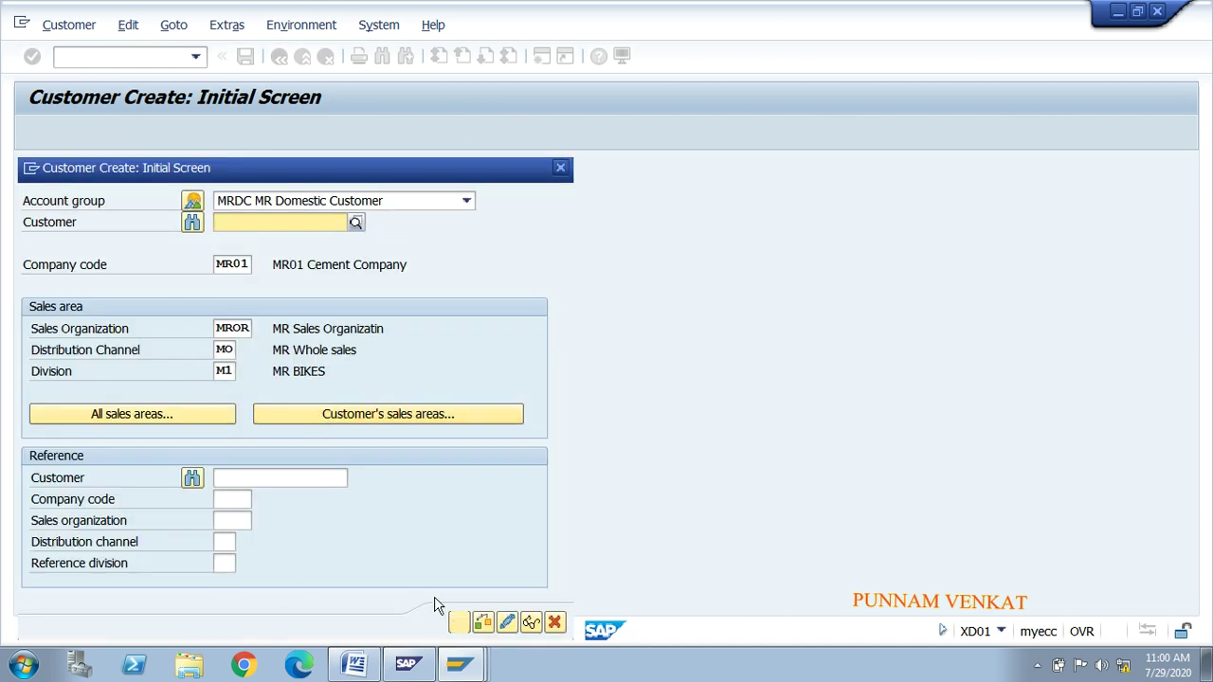
pyautogui.click(458, 622)
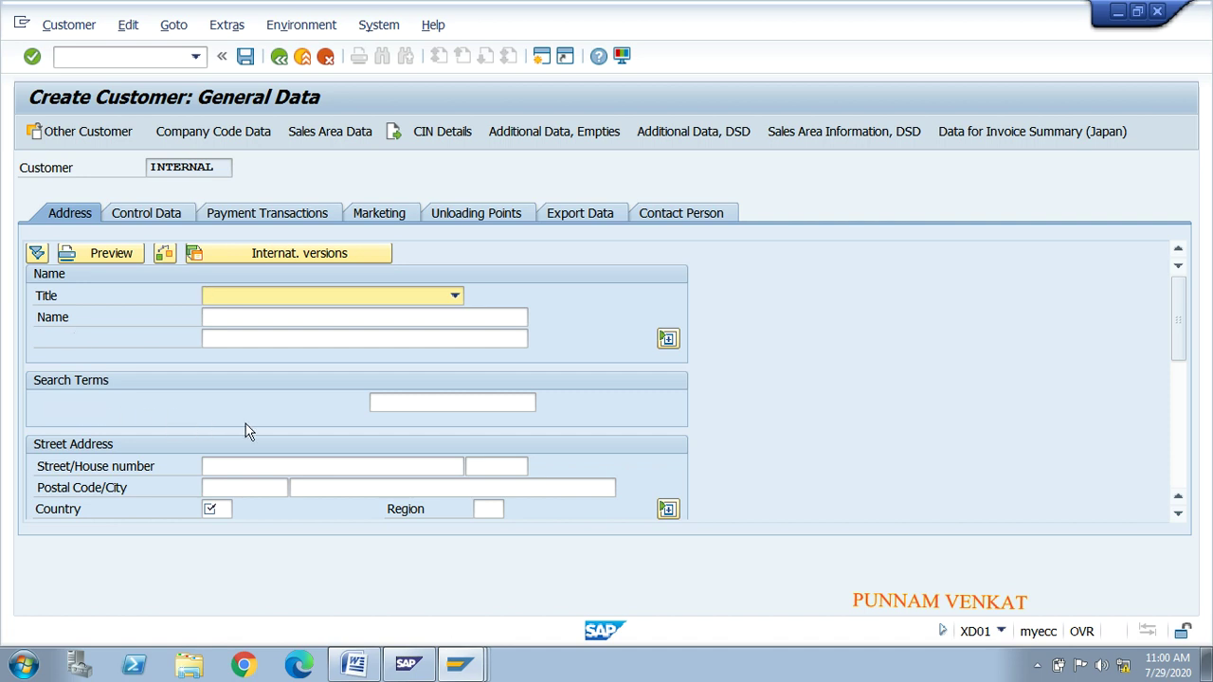
pyautogui.hotkey('alt', 'Tab')
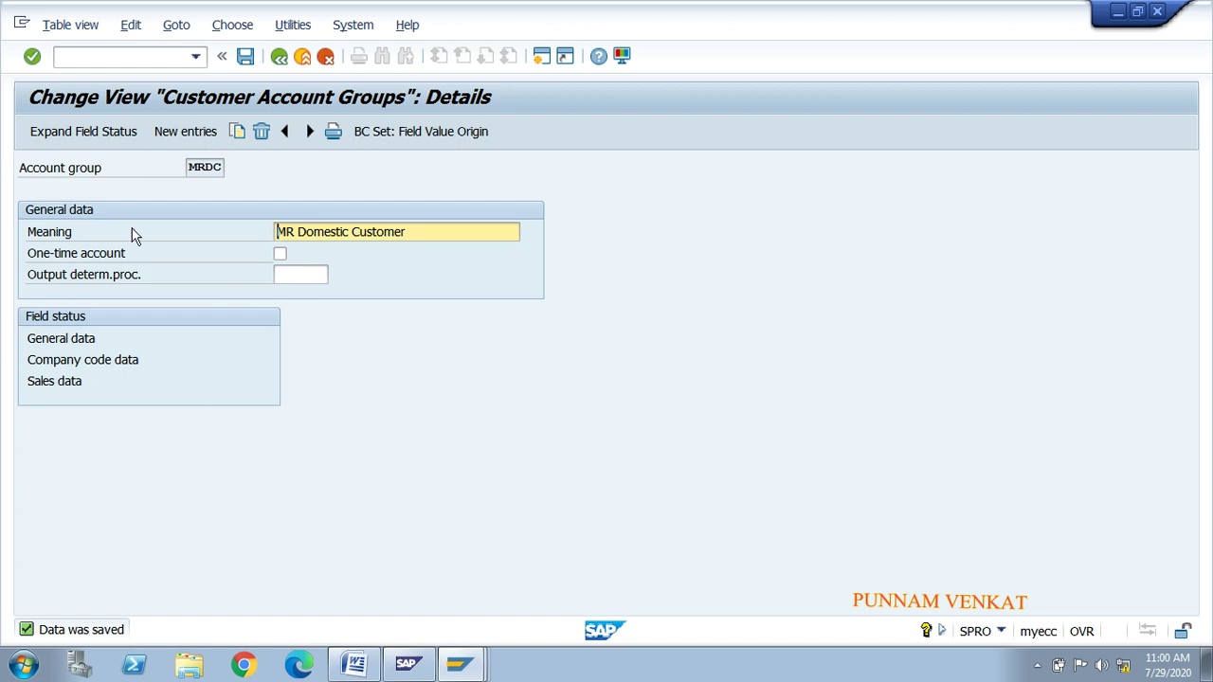
# Step: Set Search term A to Display in MRDC's Address field status and save
pyautogui.doubleClick(62, 339)
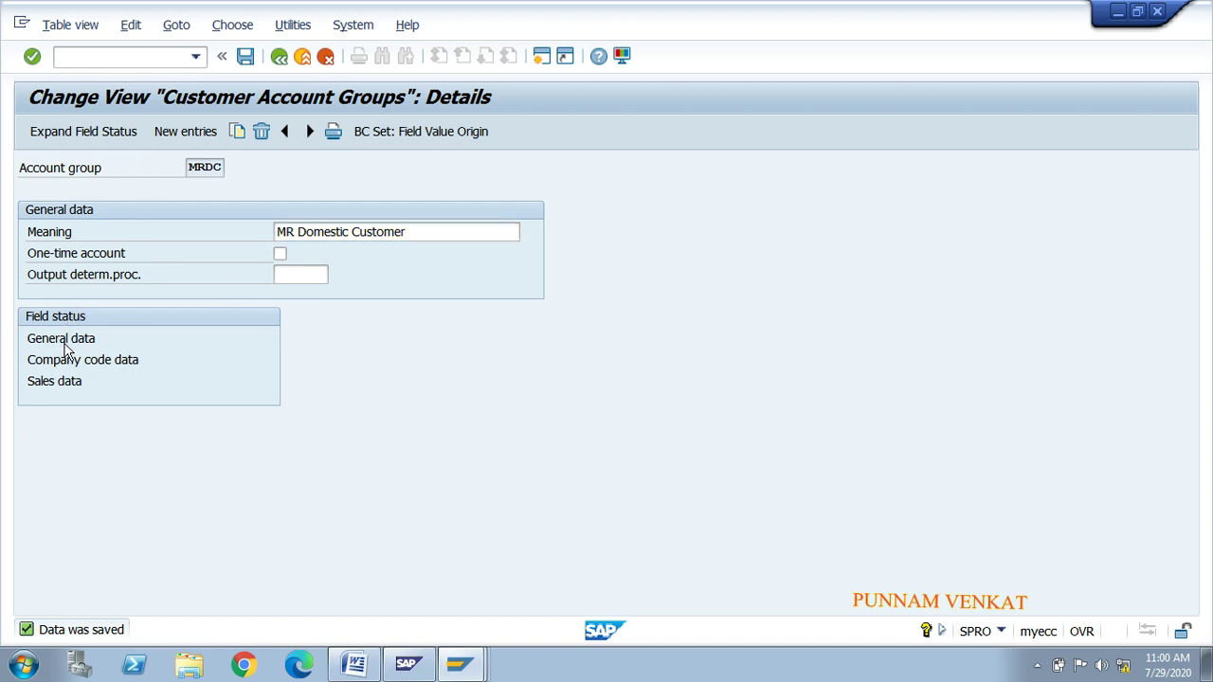
pyautogui.doubleClick(65, 295)
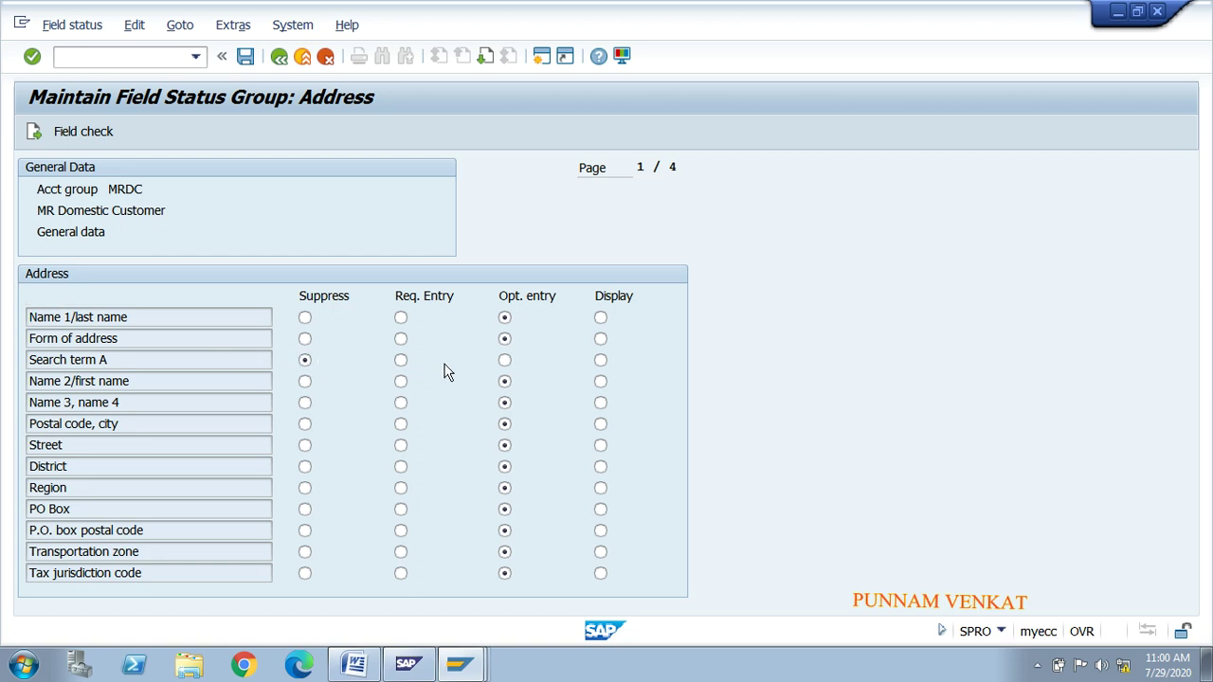
pyautogui.click(400, 361)
pyautogui.click(504, 360)
pyautogui.click(600, 361)
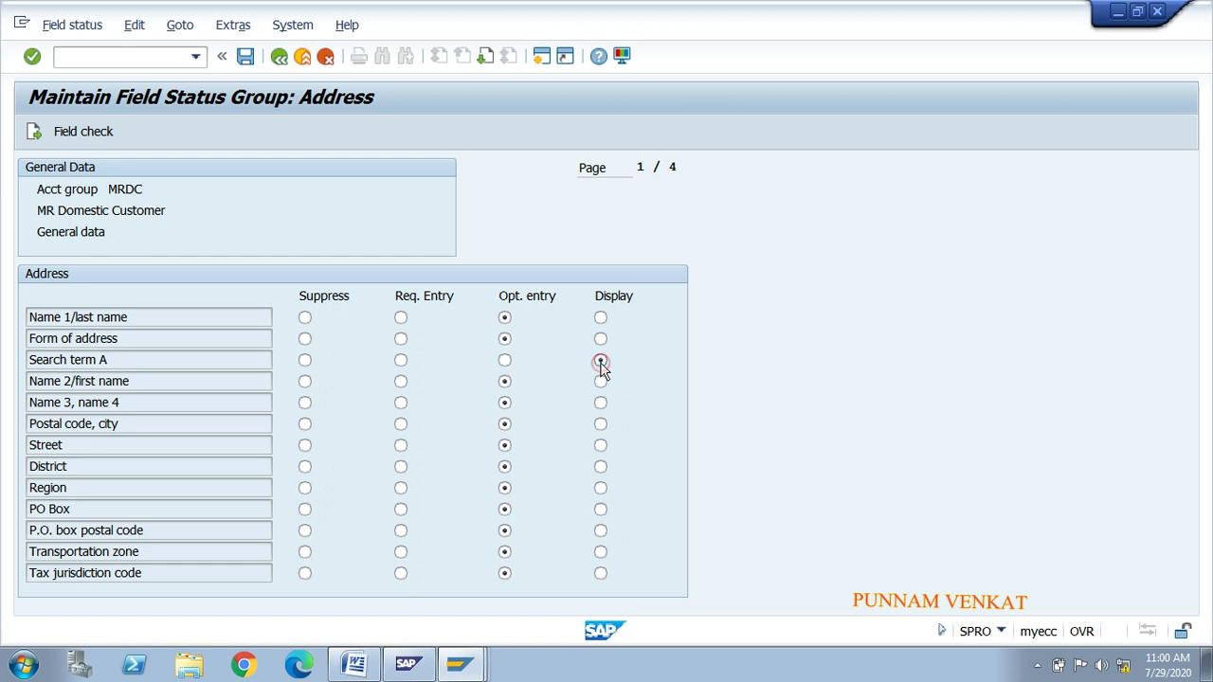
pyautogui.click(247, 59)
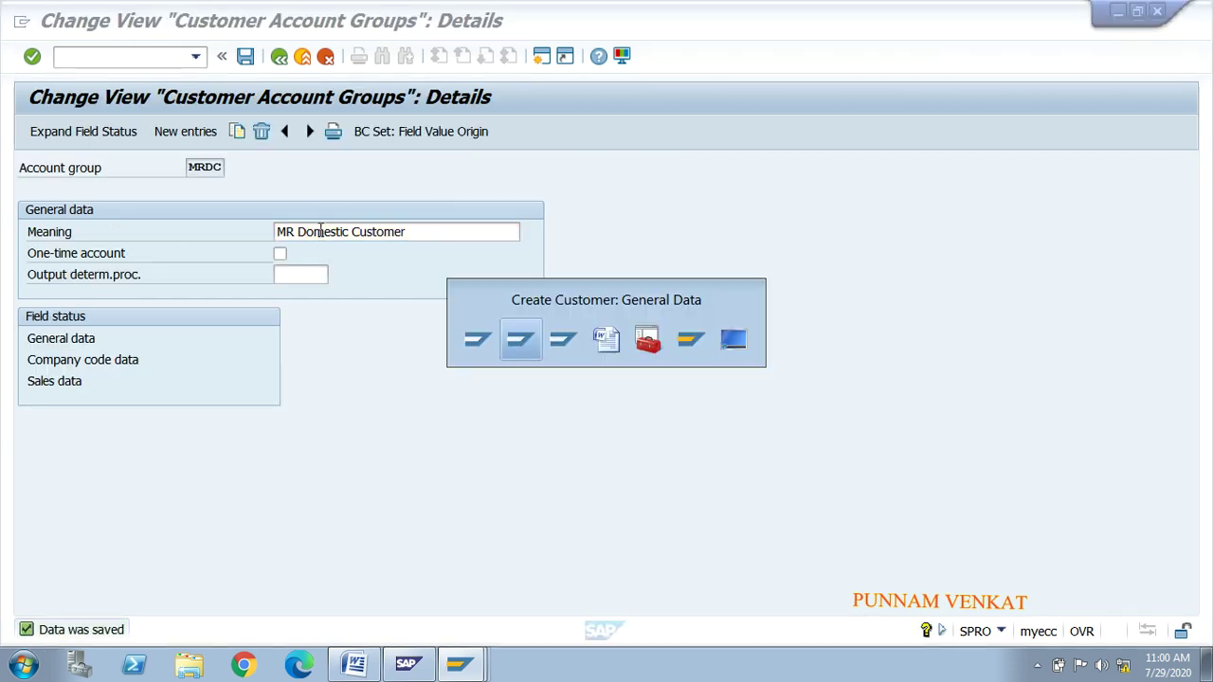
# Step: Cancel and restart customer creation to check that Search term 1 is display-only
pyautogui.click(326, 58)
pyautogui.click(294, 414)
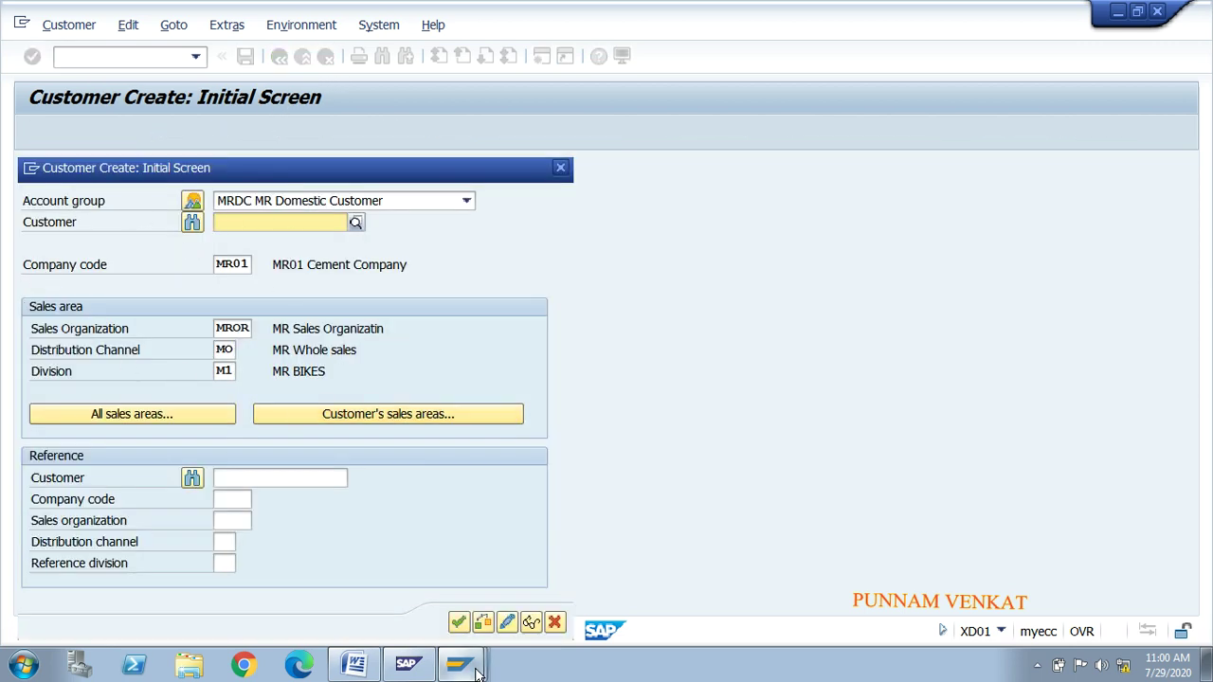
pyautogui.click(458, 622)
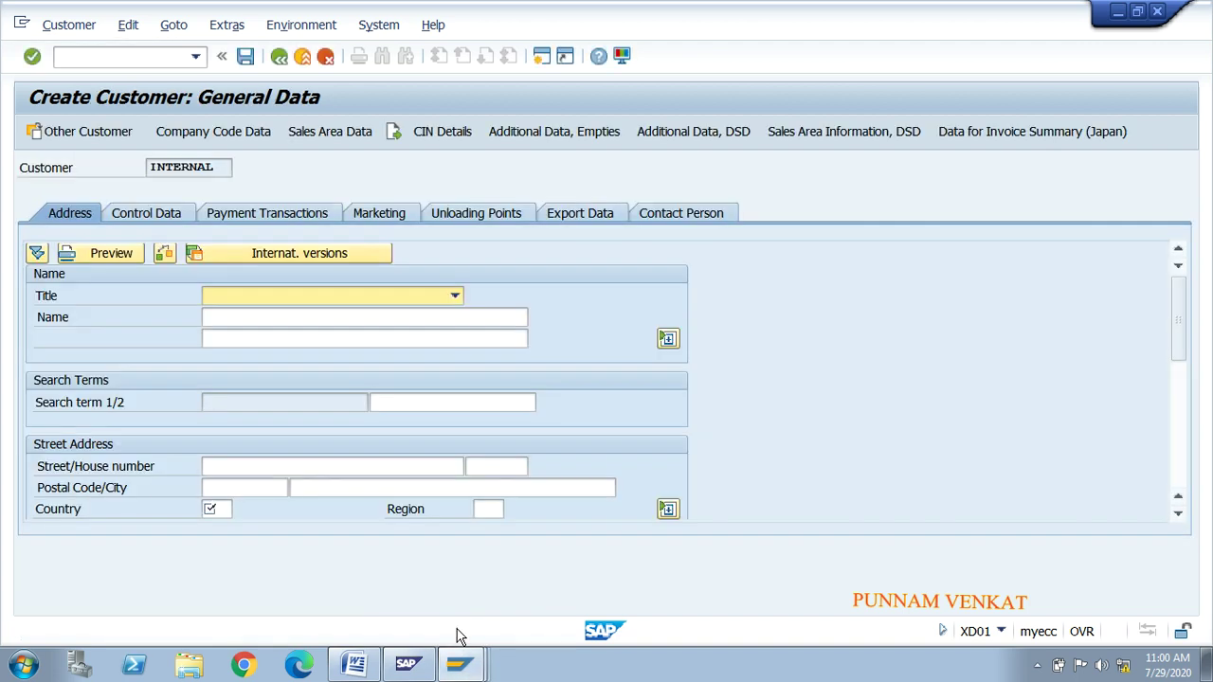
pyautogui.click(238, 406)
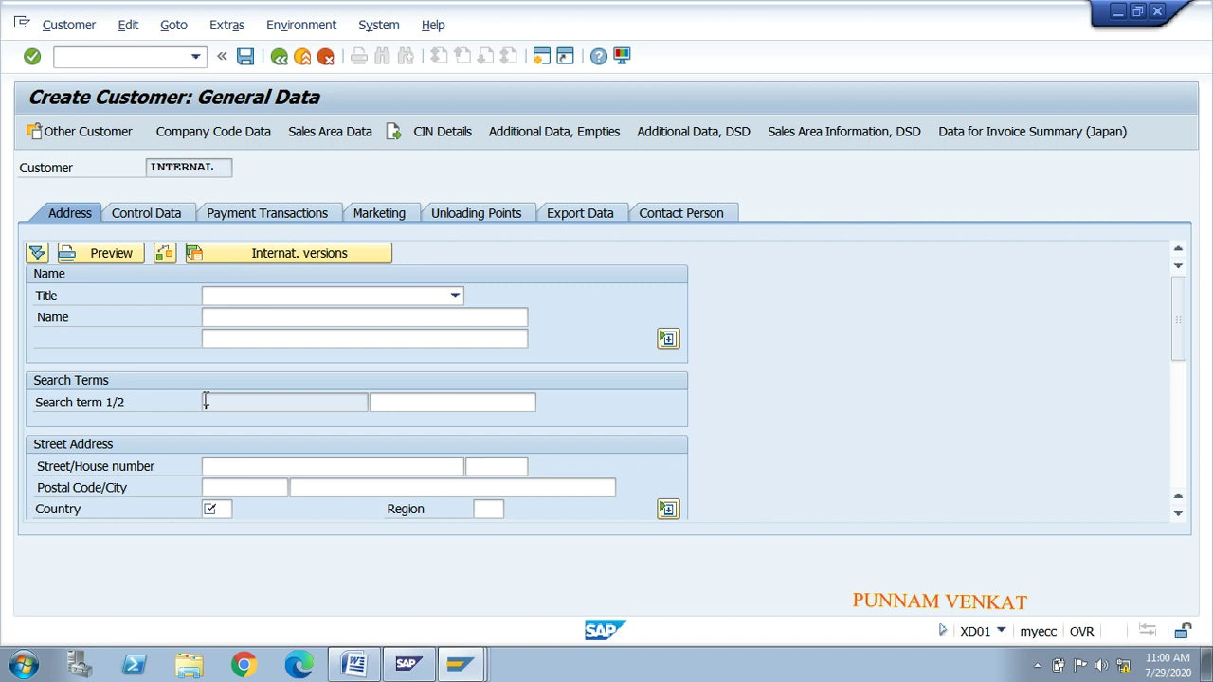
pyautogui.hotkey('alt', 'Tab')
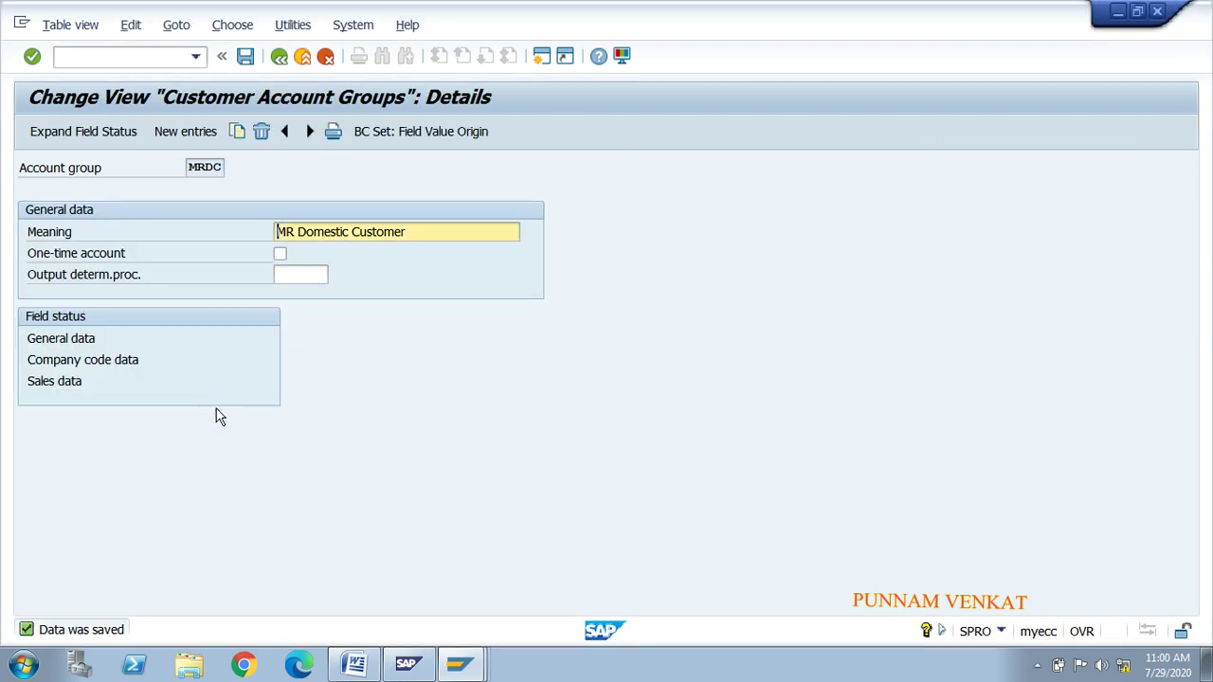
# Step: Reopen the Address field status, make Search term A optional again, and save
pyautogui.doubleClick(79, 344)
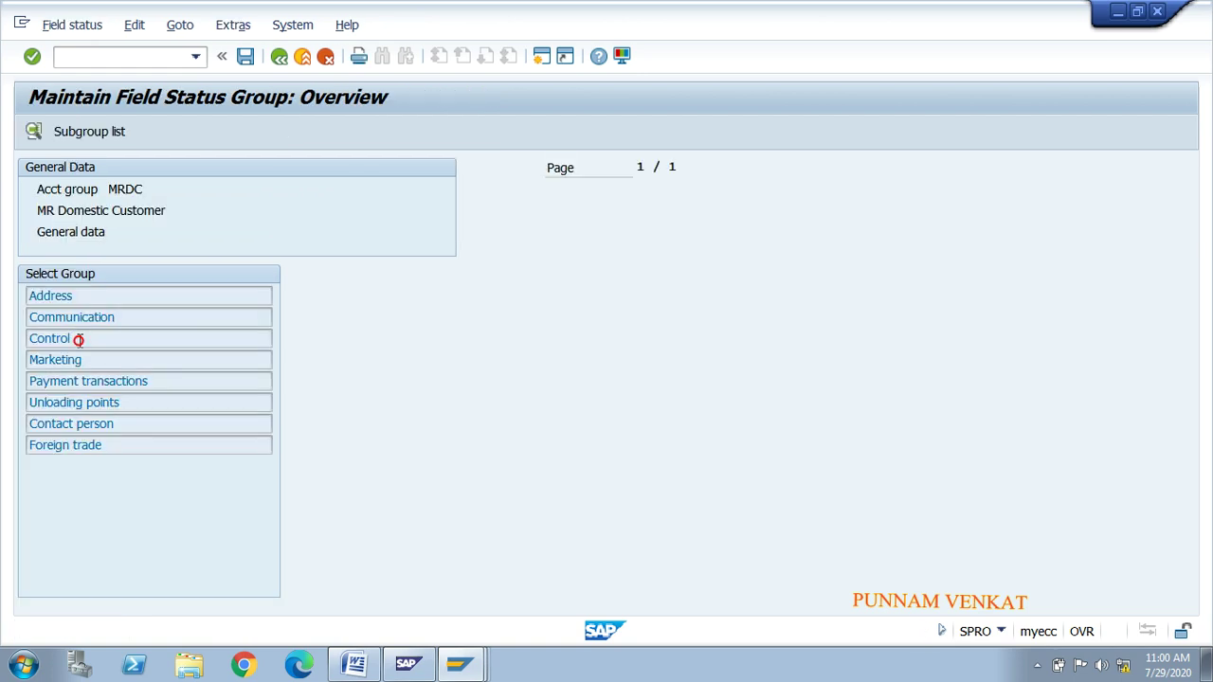
pyautogui.doubleClick(70, 295)
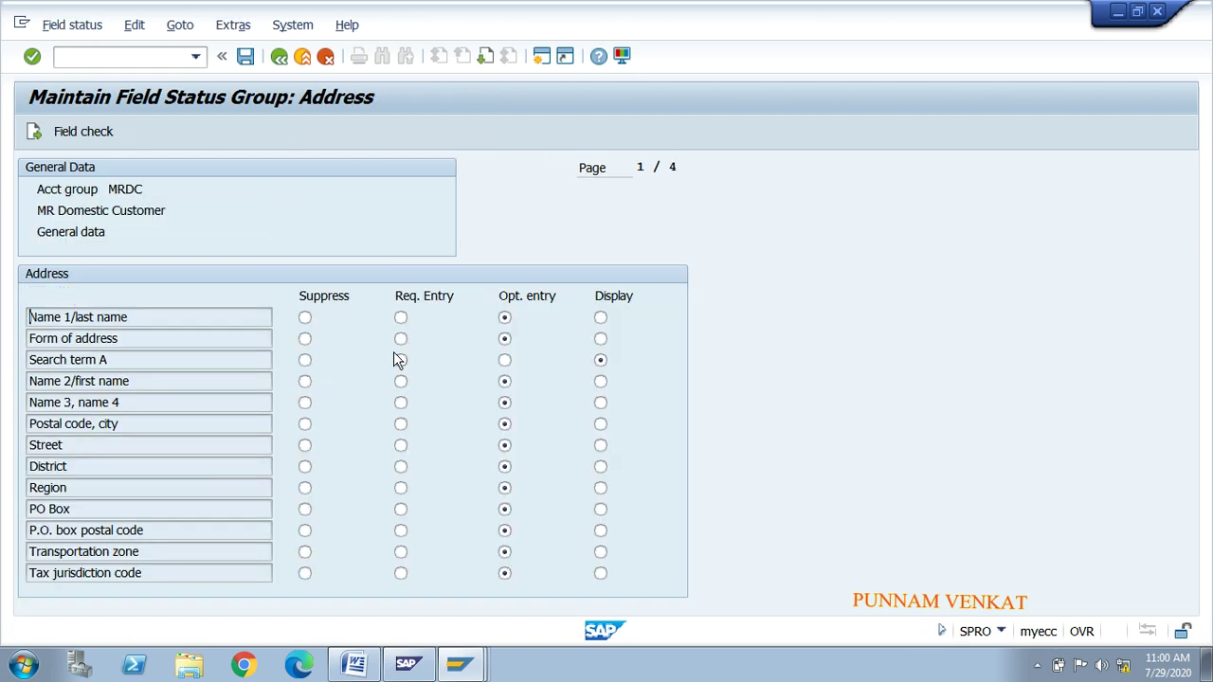
pyautogui.click(505, 361)
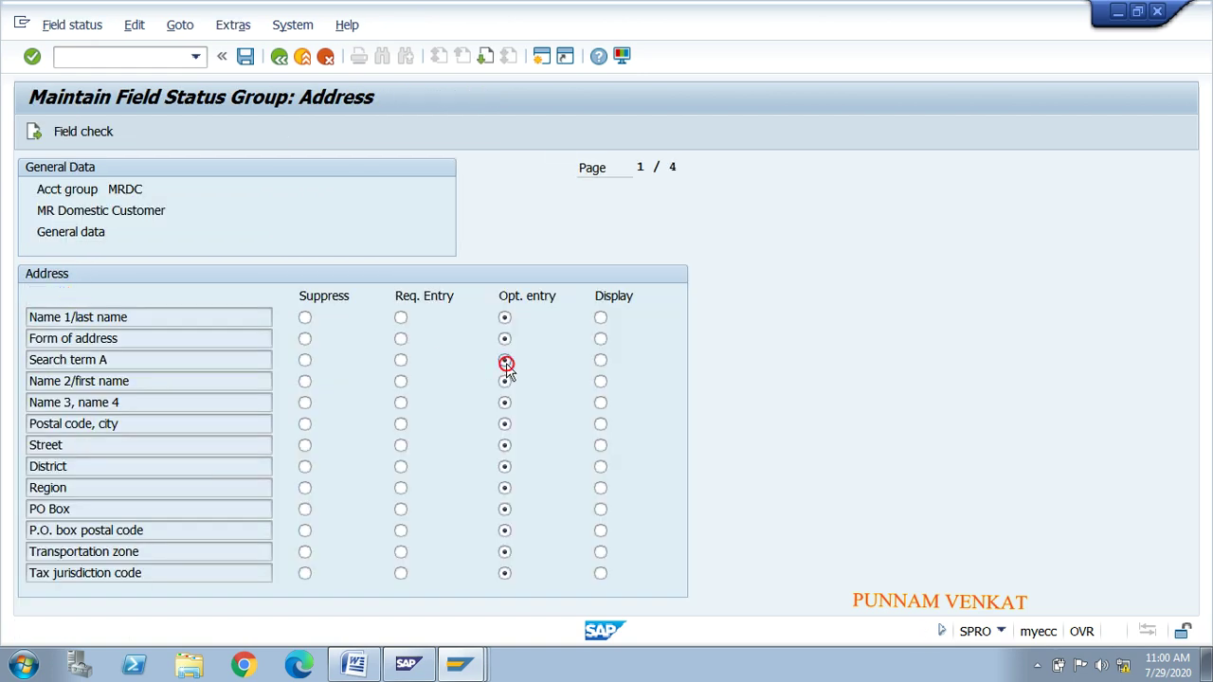
pyautogui.click(401, 361)
pyautogui.click(245, 57)
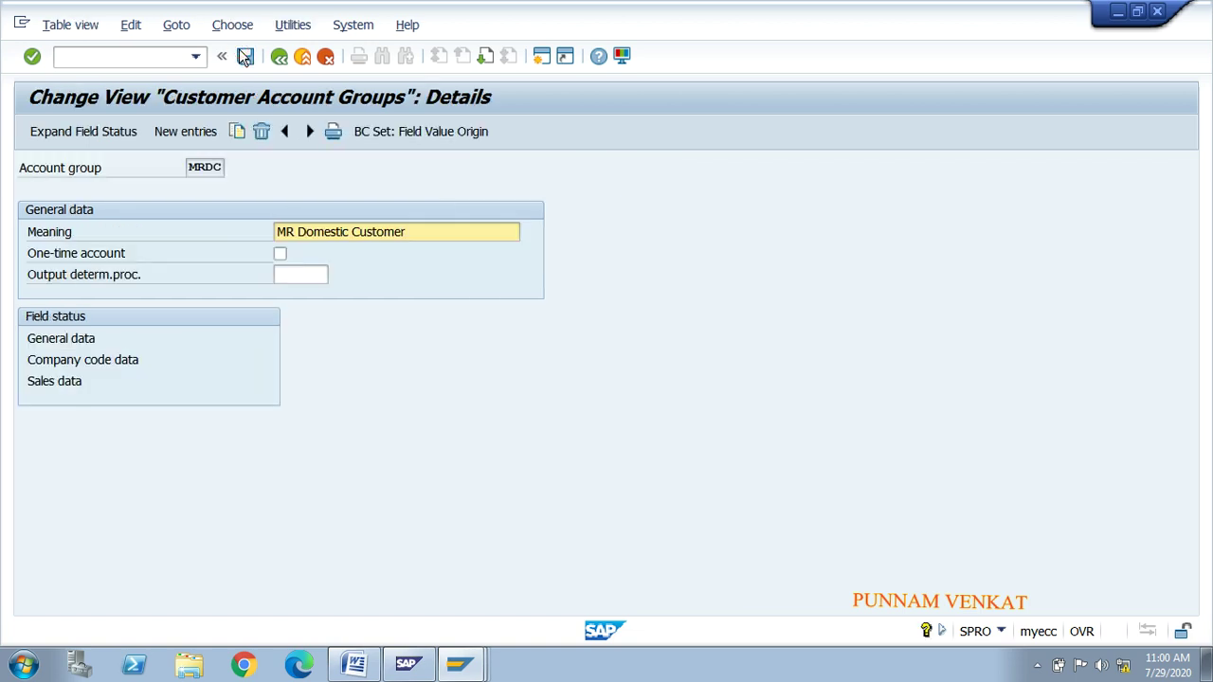
# Step: Cancel and restart customer creation, then clear the now-editable Search term 1 field
pyautogui.hotkey('alt', 'Tab')
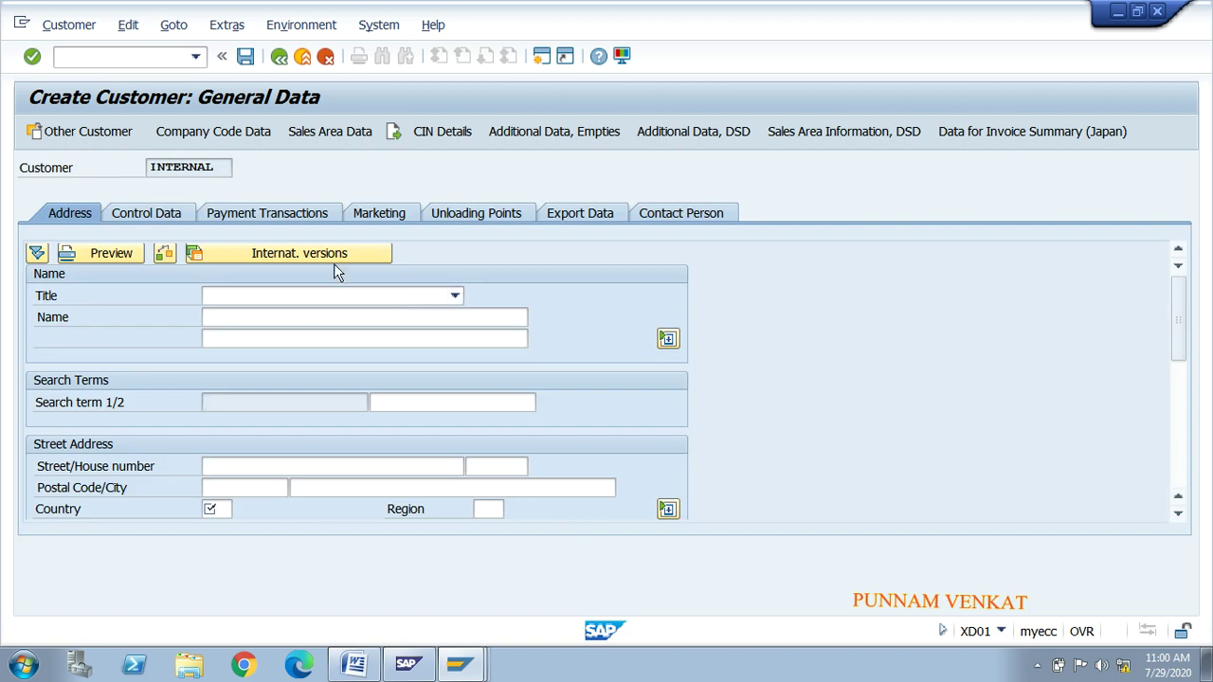
pyautogui.click(325, 59)
pyautogui.click(341, 417)
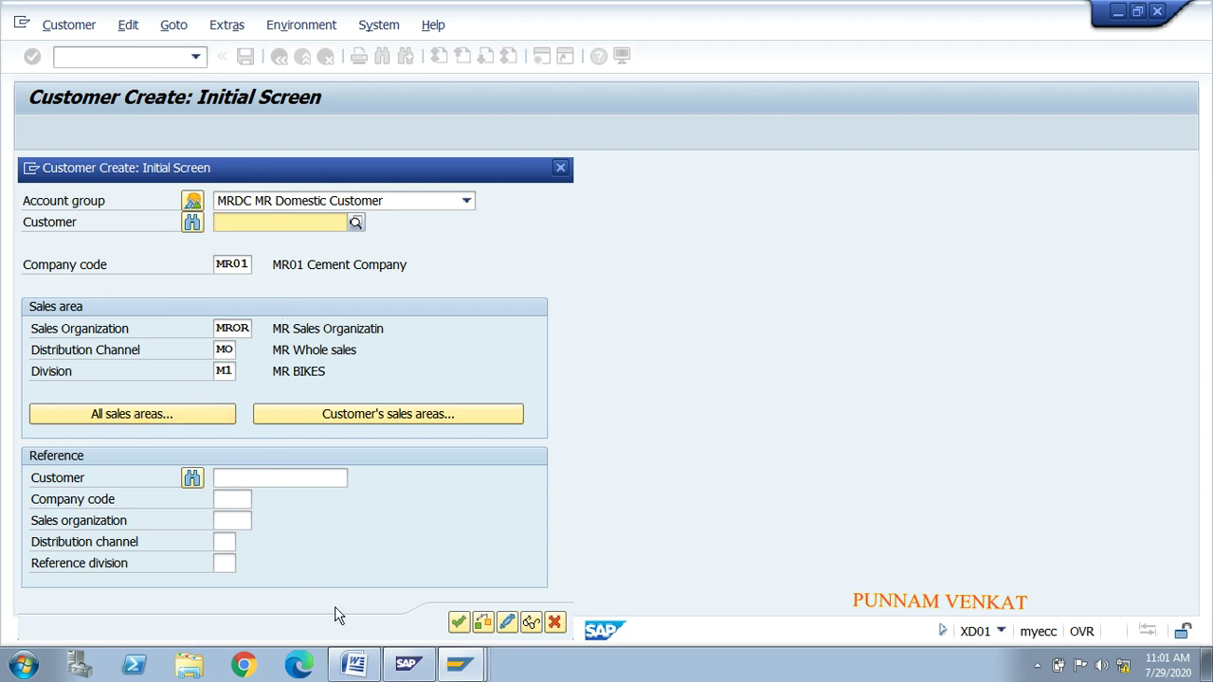
pyautogui.click(458, 622)
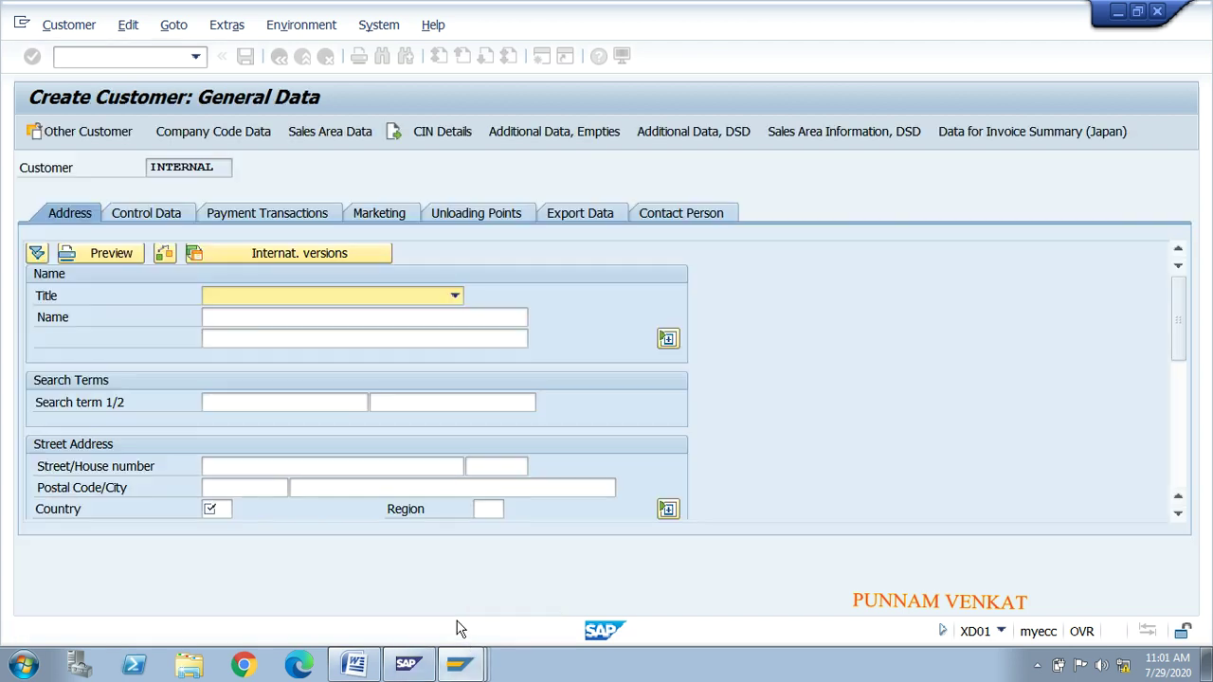
pyautogui.click(208, 401)
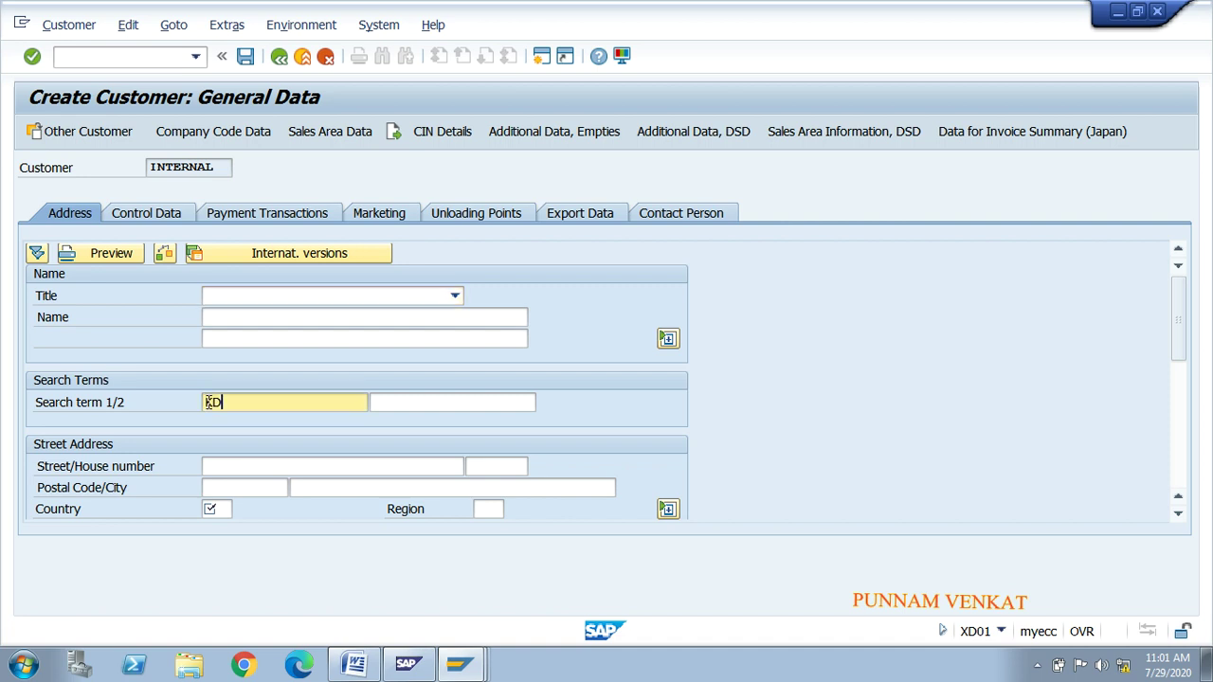
pyautogui.press('BackSpace')
pyautogui.press('BackSpace')
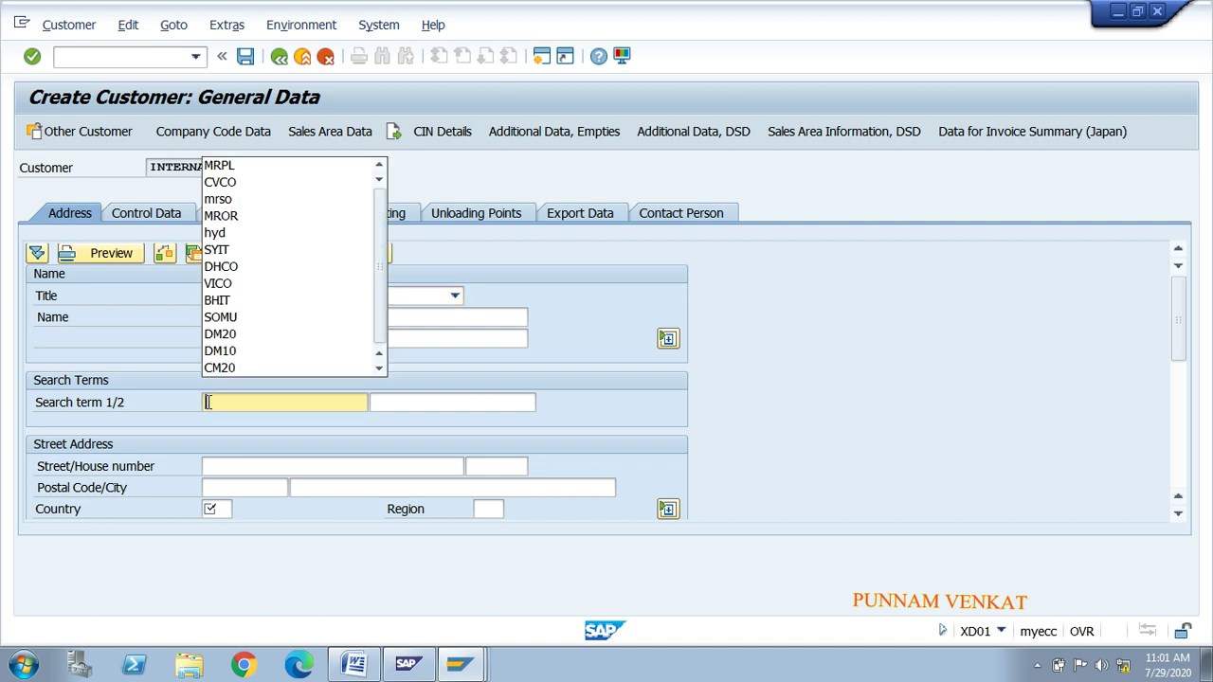
pyautogui.click(873, 361)
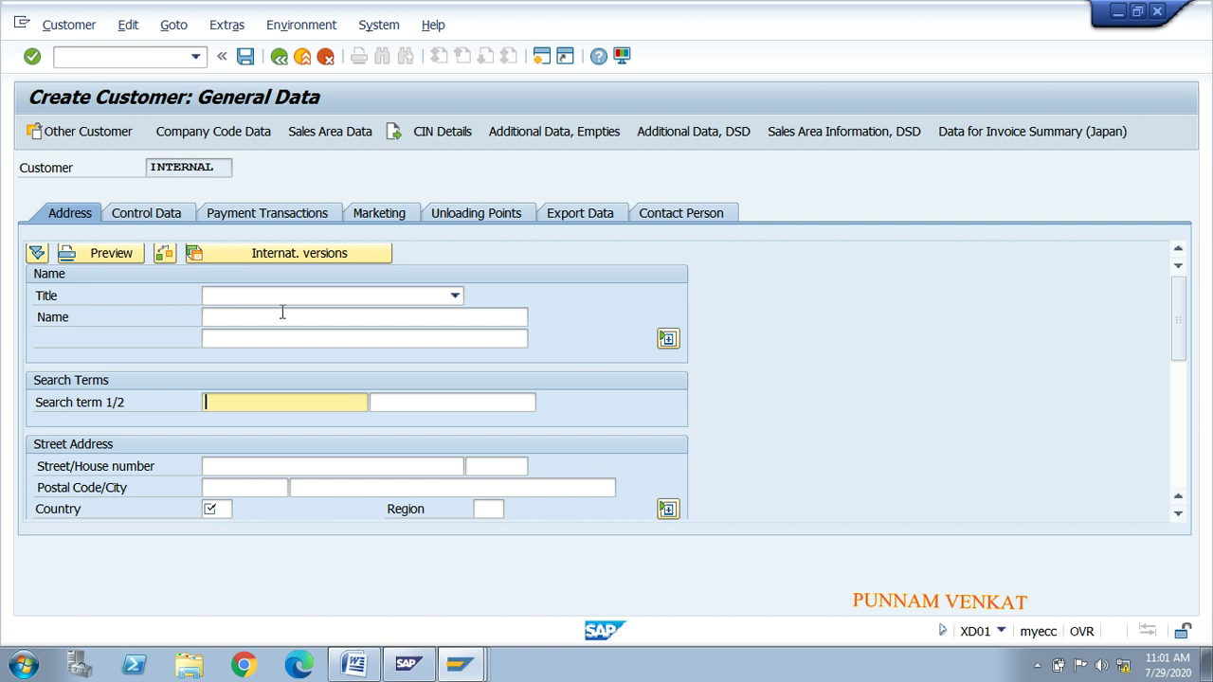
# Step: Enter title Company, name VSVR PVT LTD and Search term 1 VSVR for the new customer
pyautogui.click(227, 301)
pyautogui.click(231, 313)
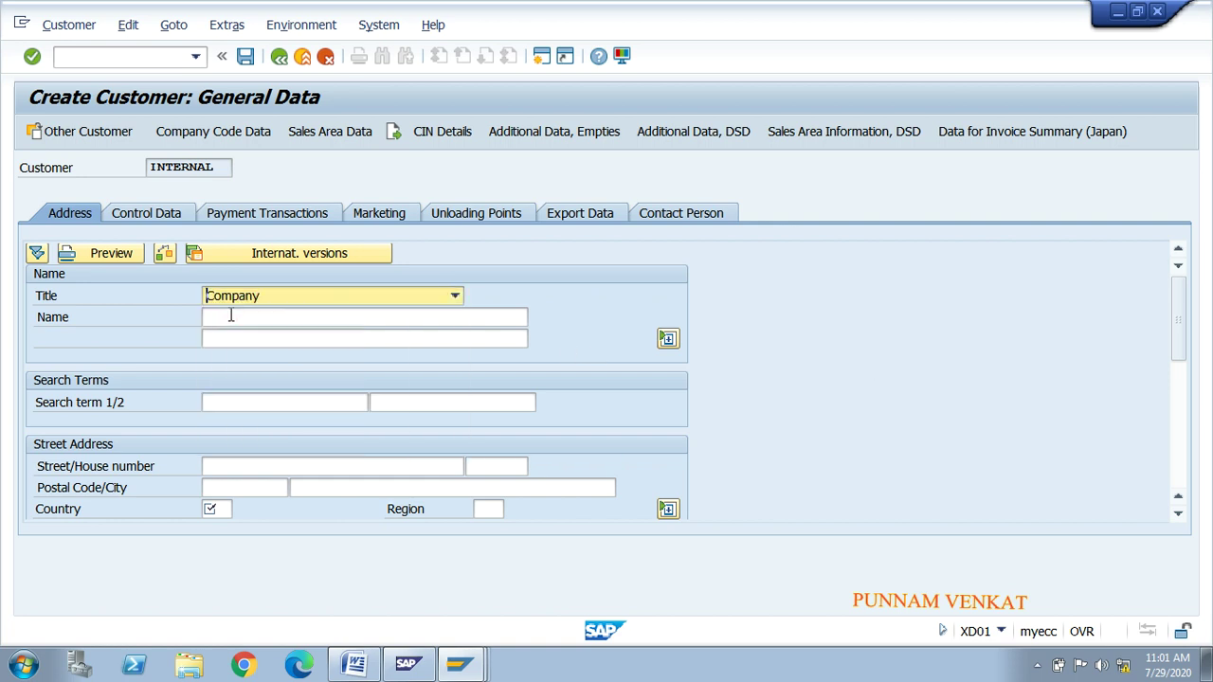
pyautogui.click(229, 315)
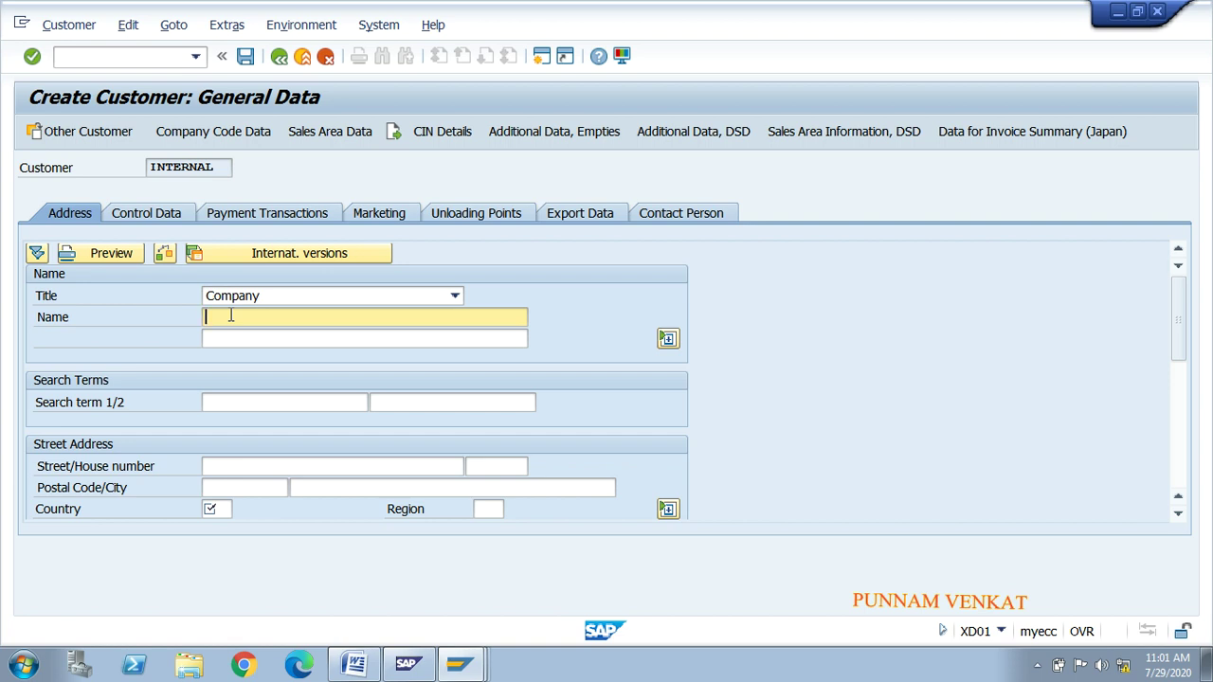
pyautogui.write('VSVB PVT LTD')
pyautogui.press('Tab')
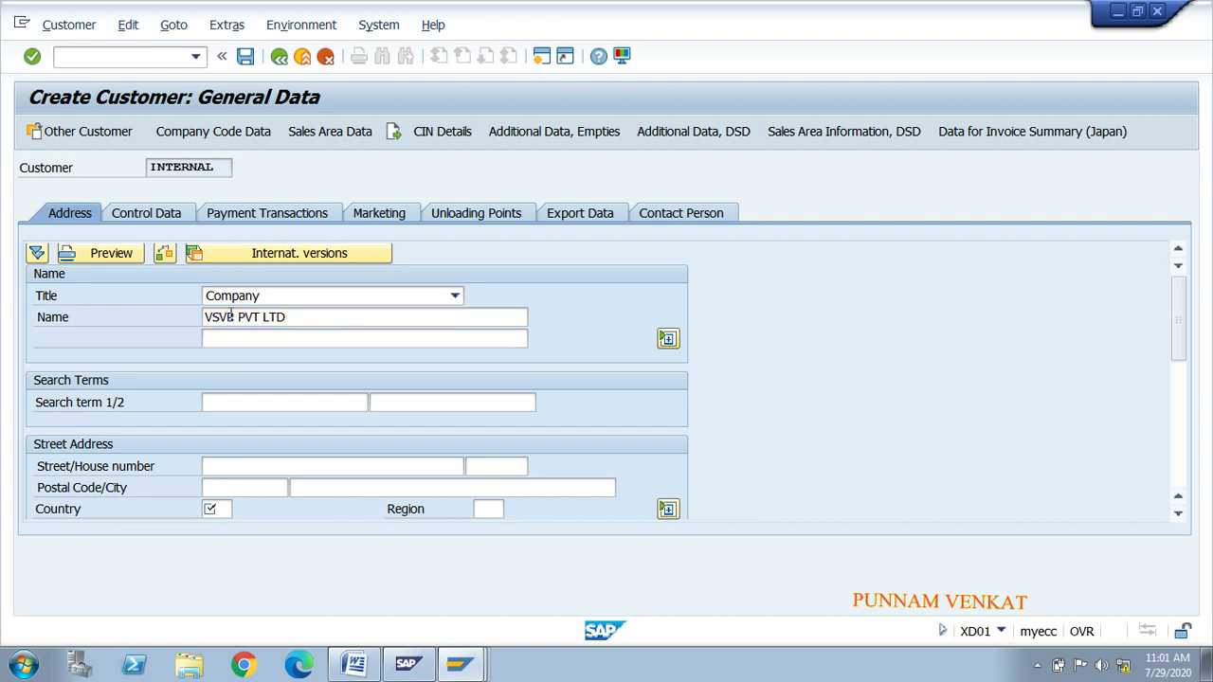
pyautogui.click(252, 404)
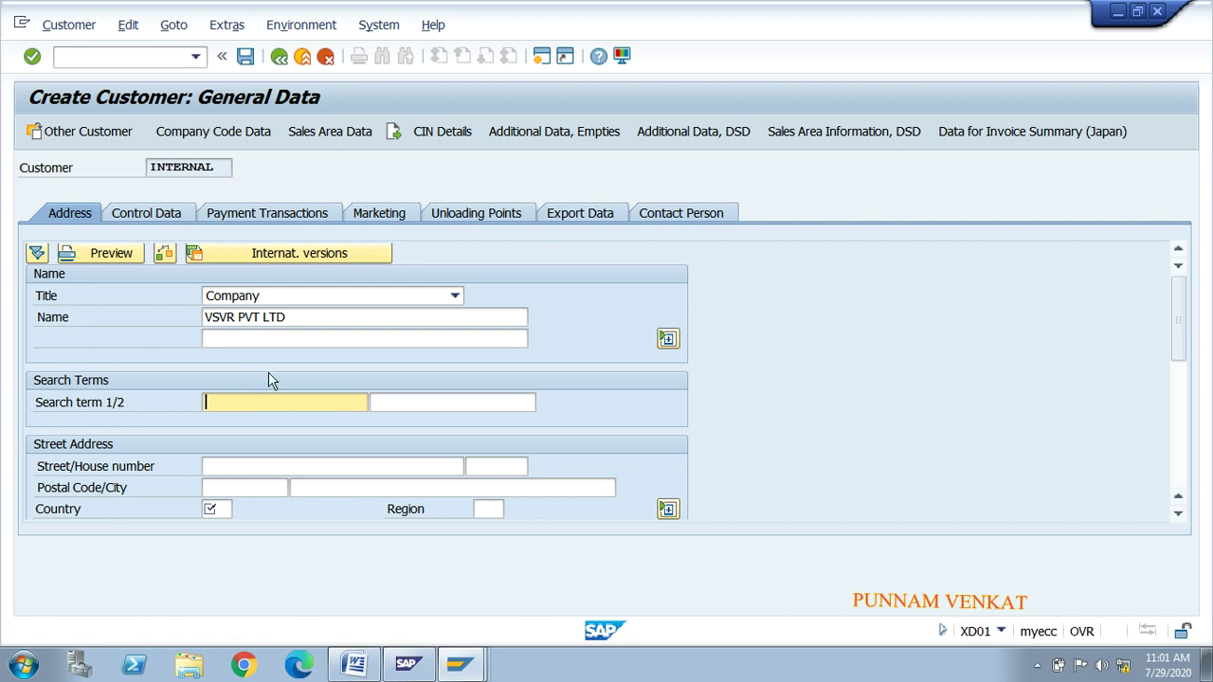
pyautogui.click(311, 317)
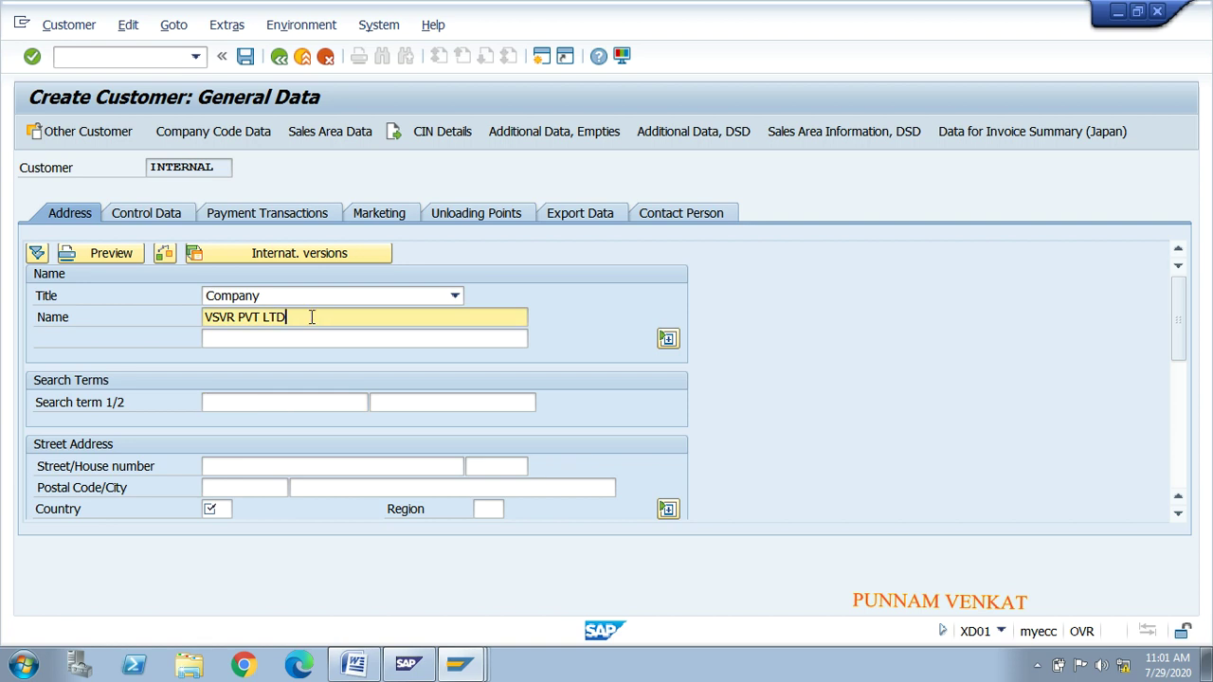
pyautogui.click(261, 402)
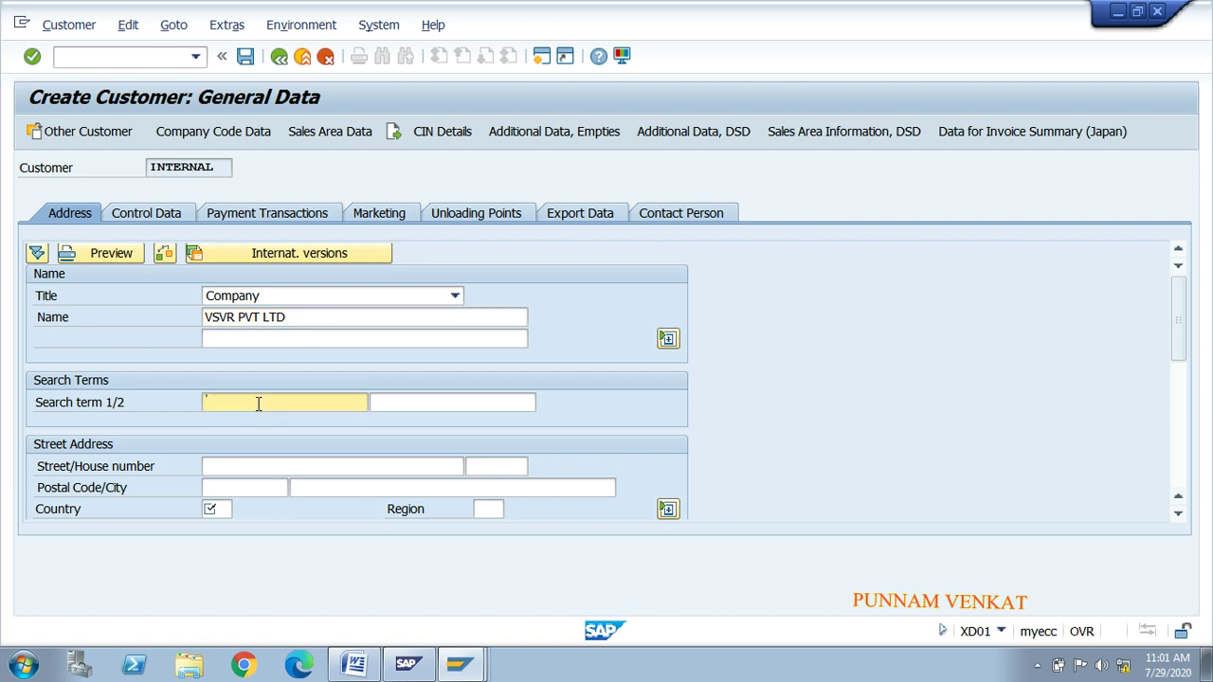
pyautogui.write('VS')
pyautogui.press('Tab')
pyautogui.press('Tab')
pyautogui.press('Tab')
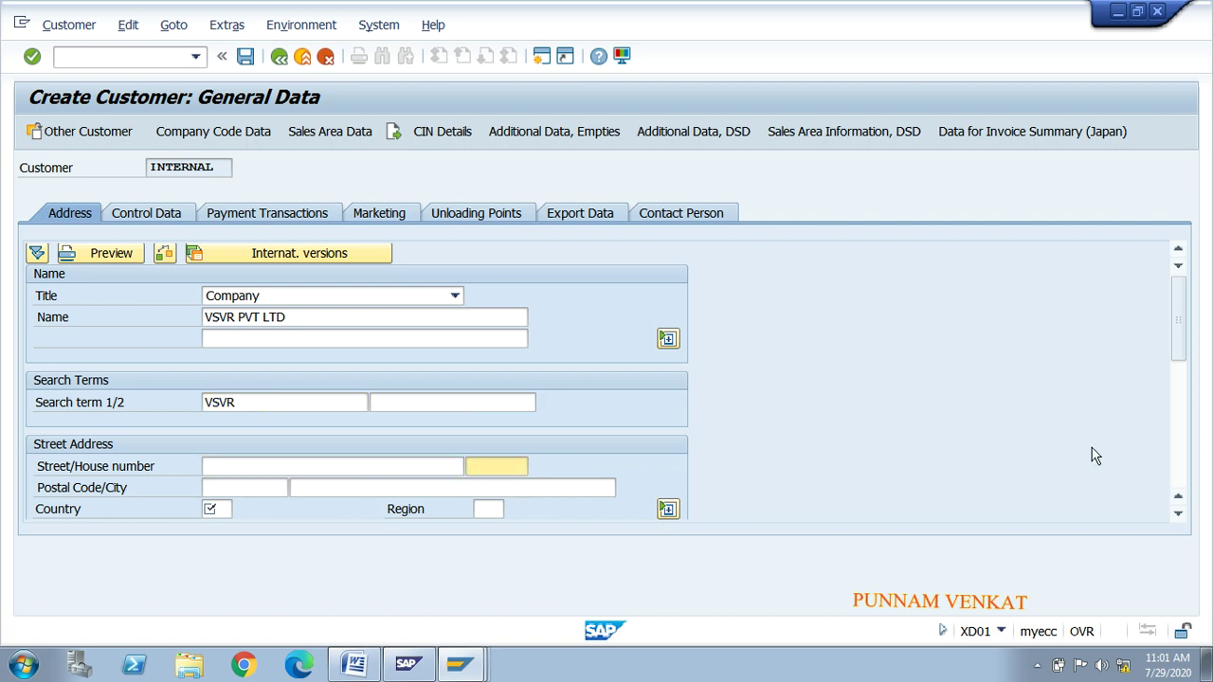
pyautogui.moveTo(1181, 346)
pyautogui.mouseDown()
pyautogui.moveTo(1184, 393)
pyautogui.moveTo(1183, 358)
pyautogui.mouseUp()
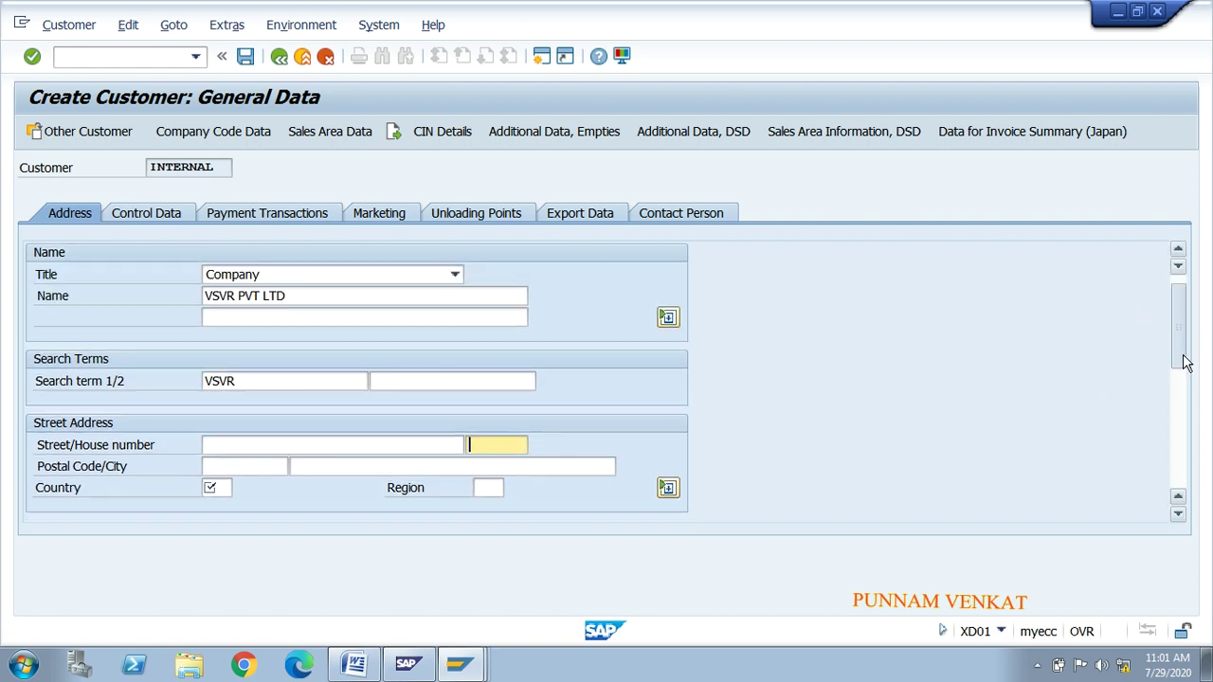
pyautogui.click(288, 442)
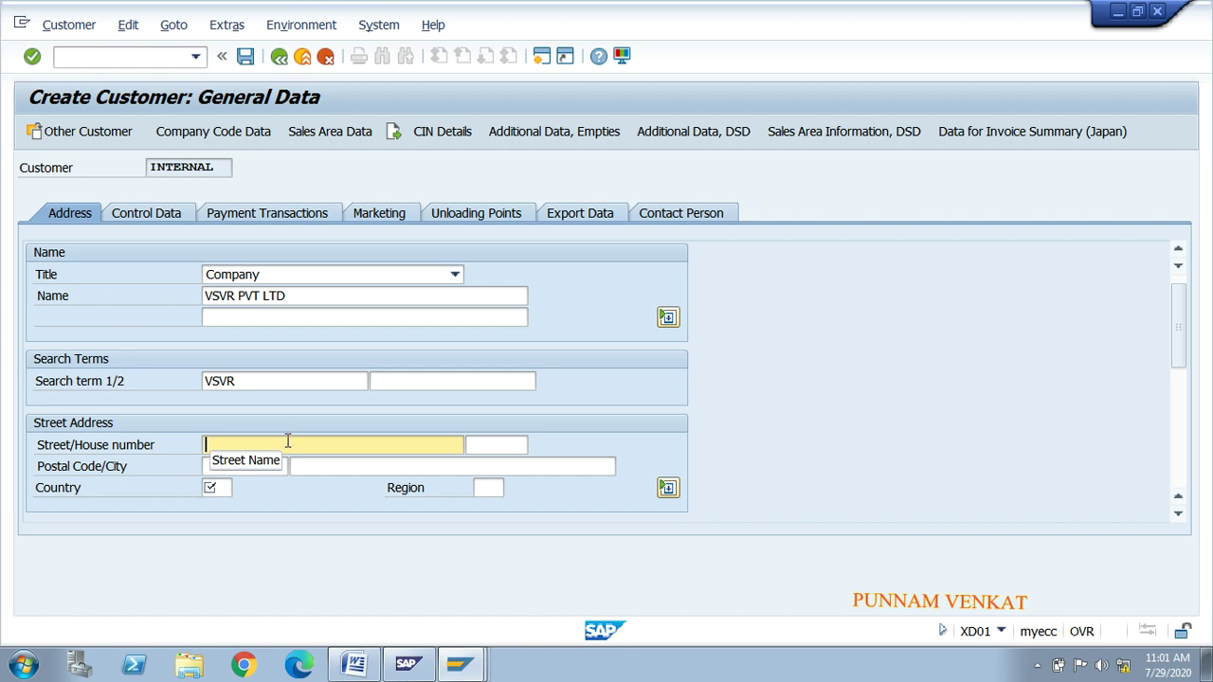
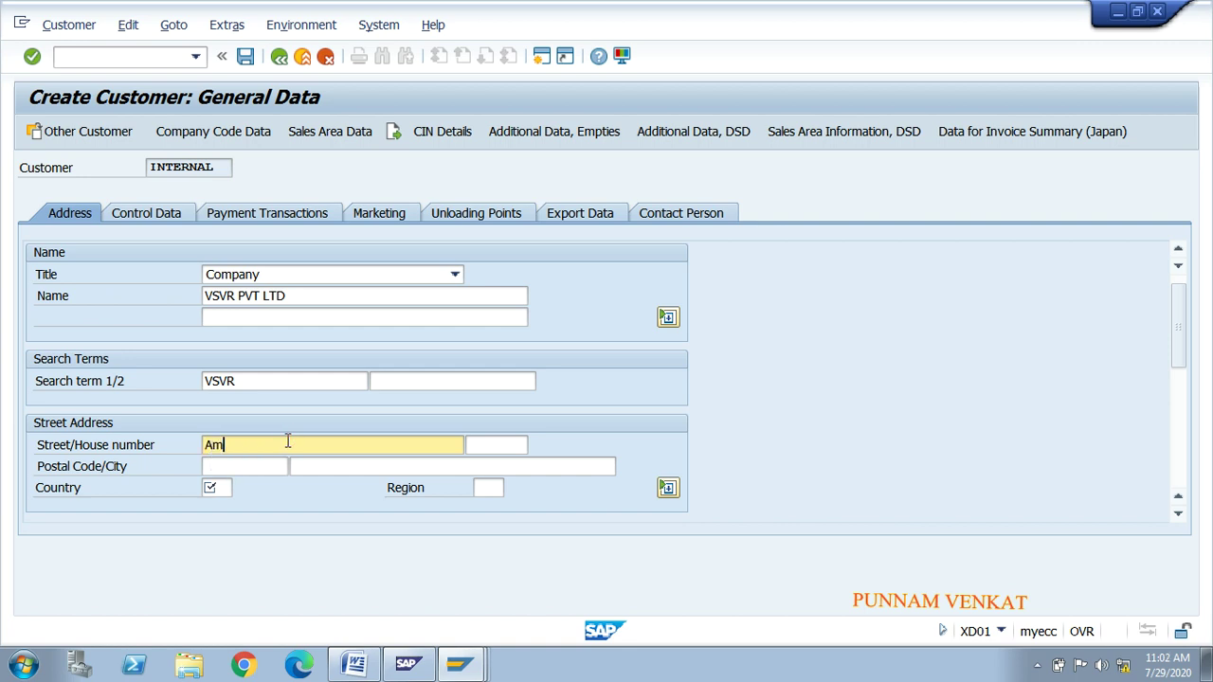
pyautogui.press('Tab')
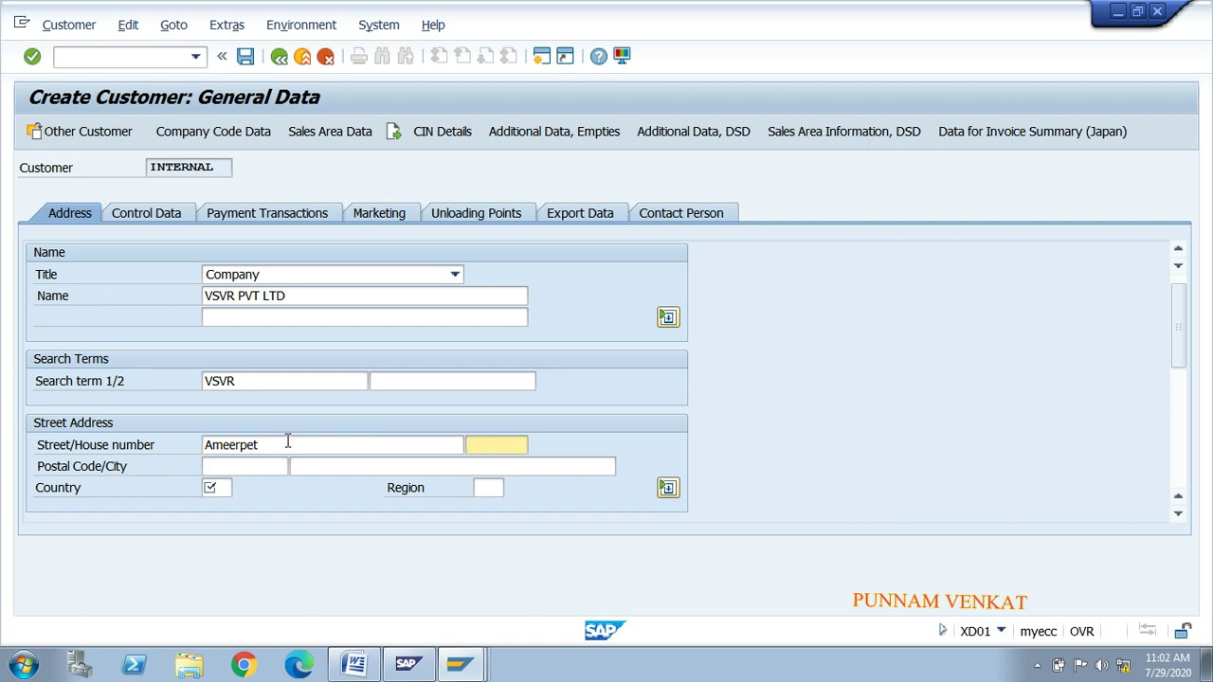
pyautogui.press('Tab')
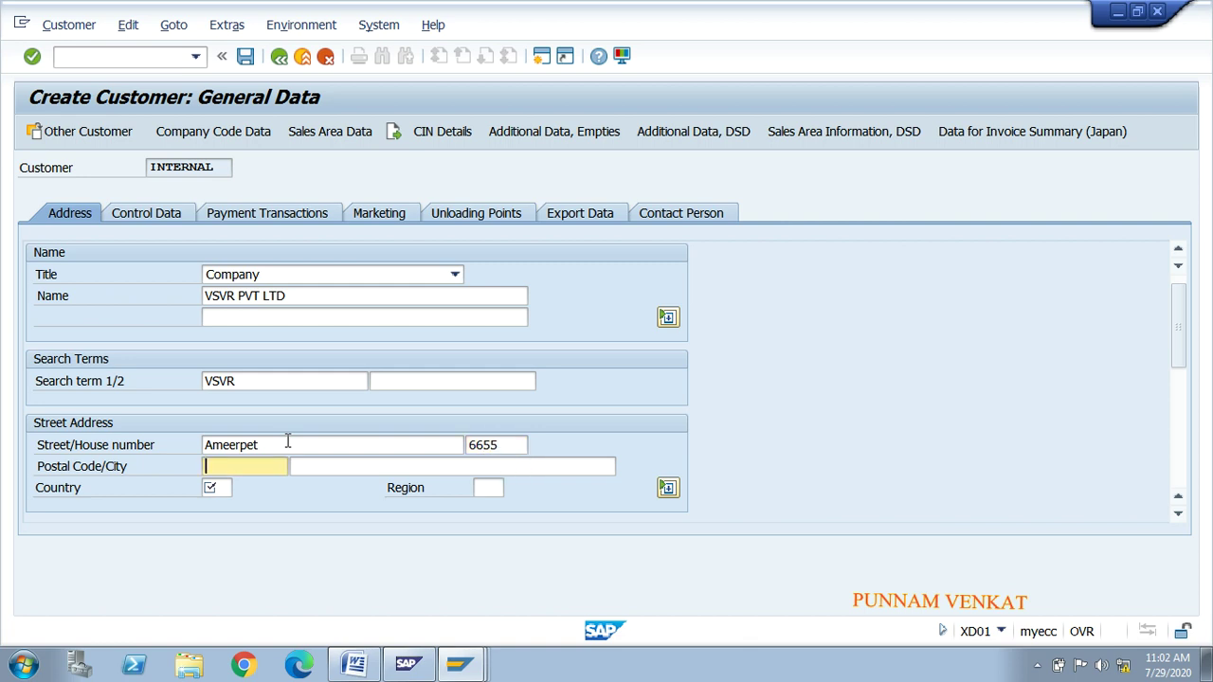
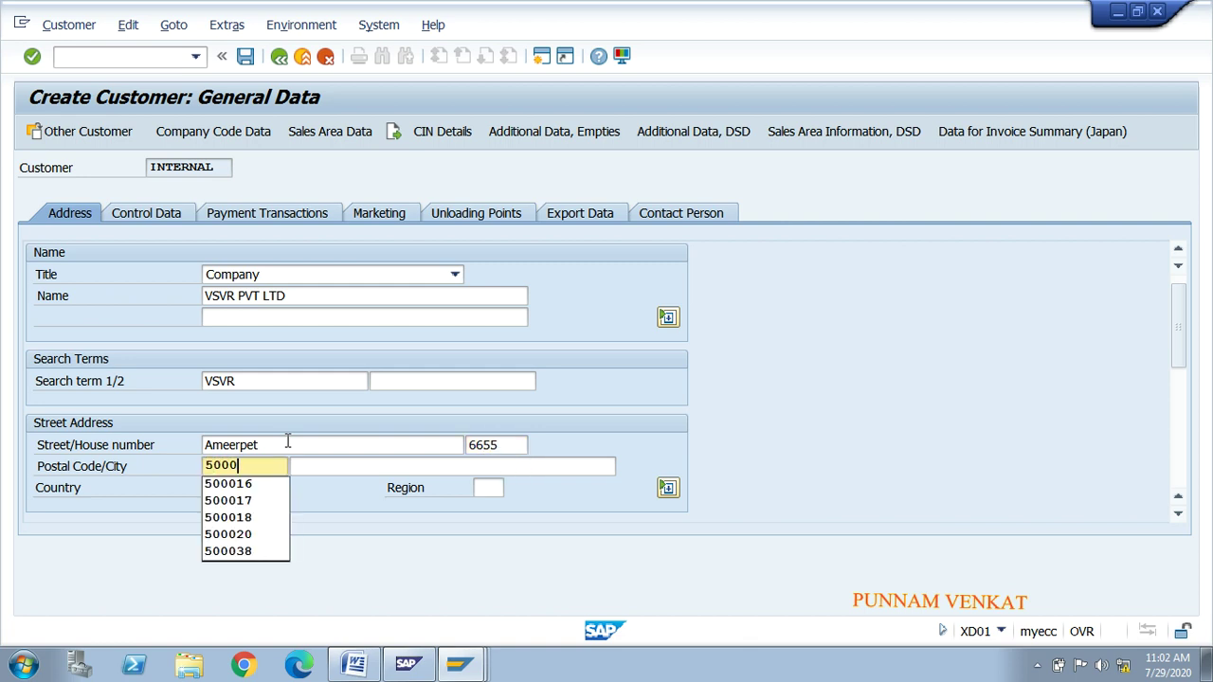
pyautogui.press('Tab')
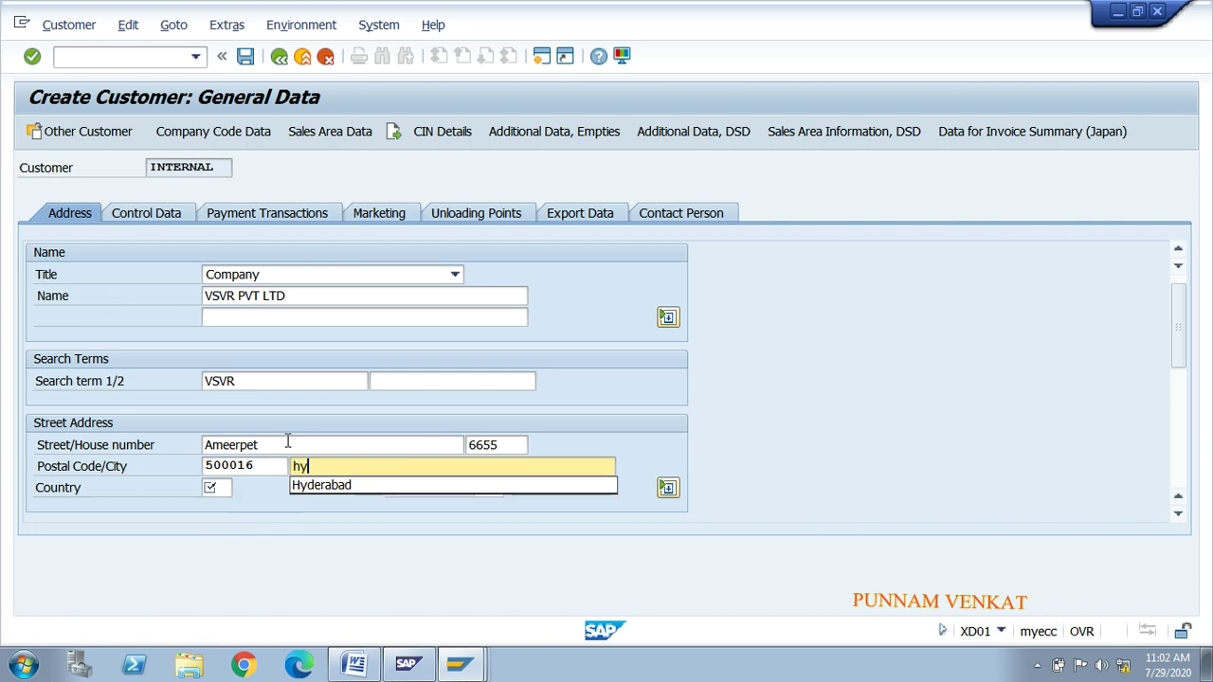
pyautogui.press('Down')
pyautogui.press('Tab')
# Step: Set the country to IN (India) and the region to 01 Andhra Pradesh
pyautogui.write('in')
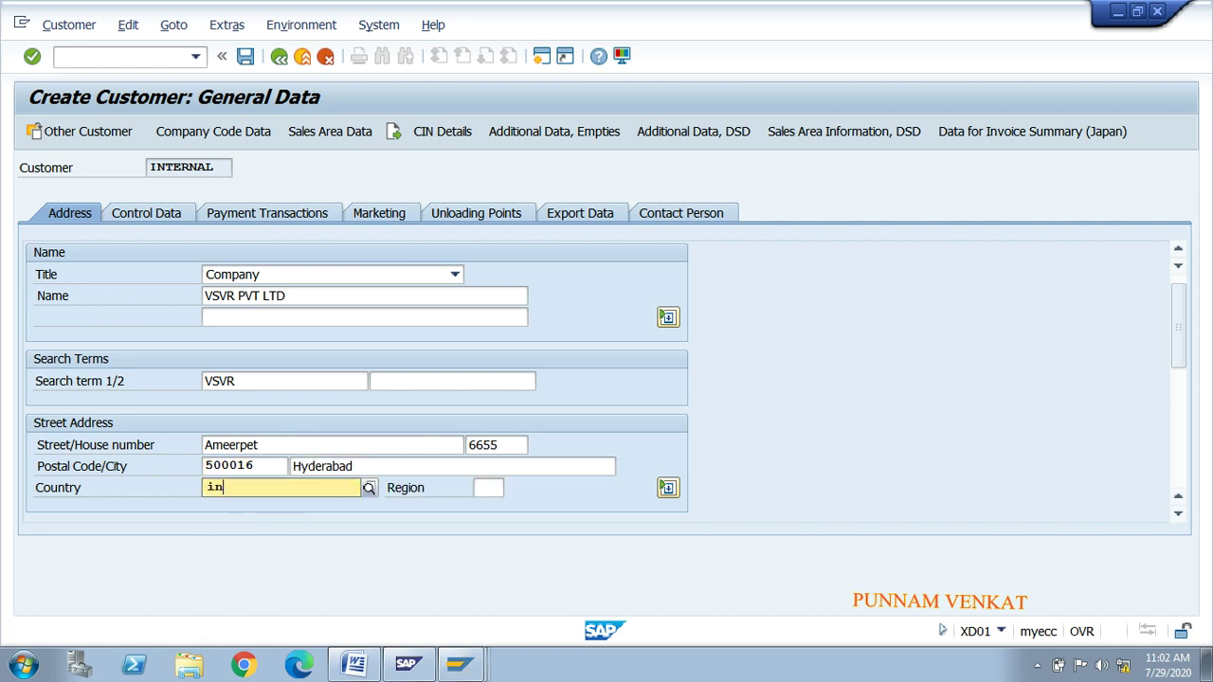
pyautogui.click(241, 529)
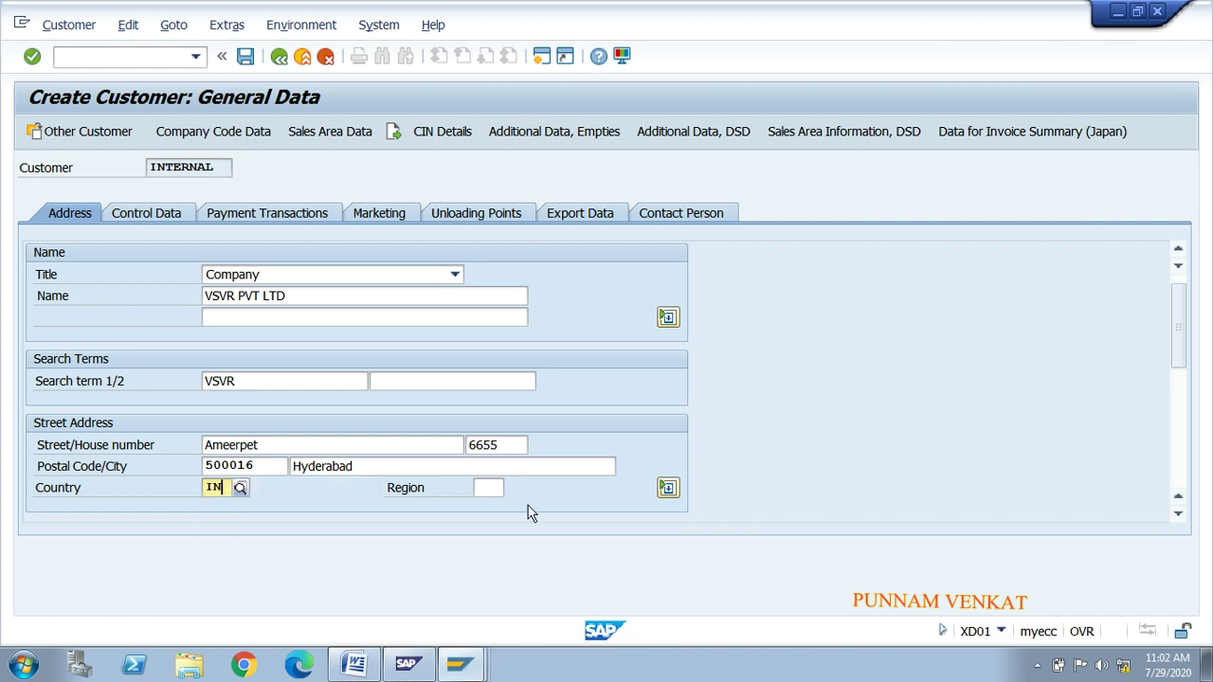
pyautogui.click(488, 487)
pyautogui.click(509, 489)
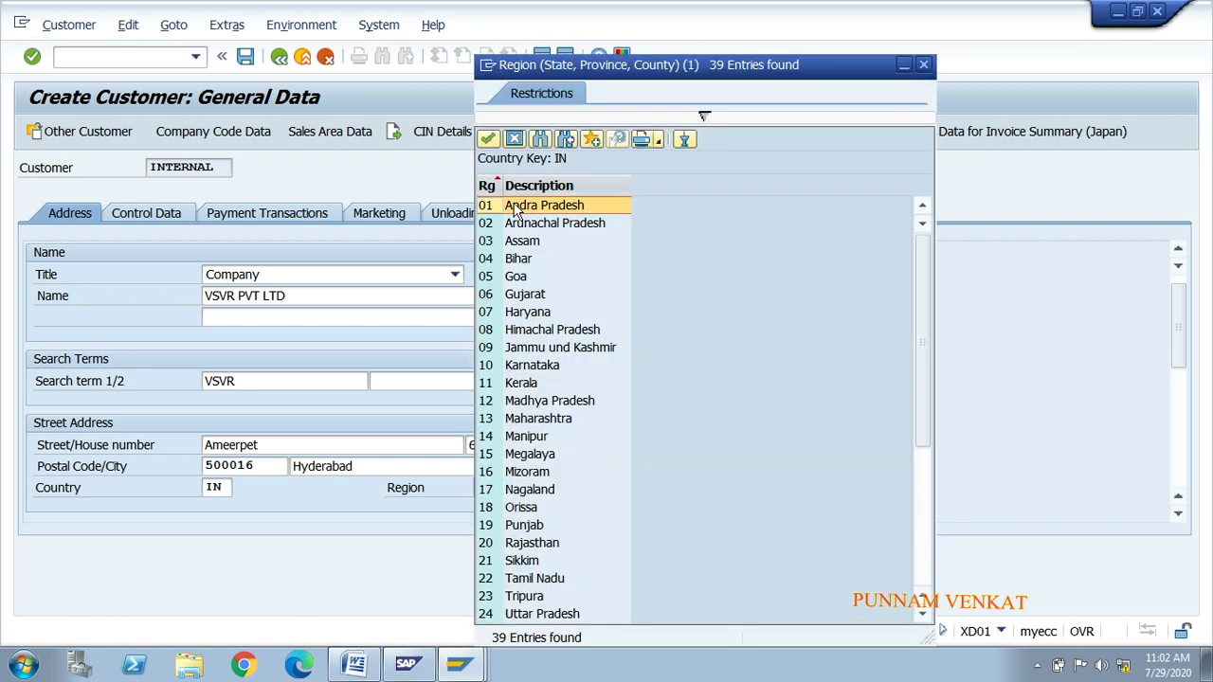
pyautogui.doubleClick(513, 206)
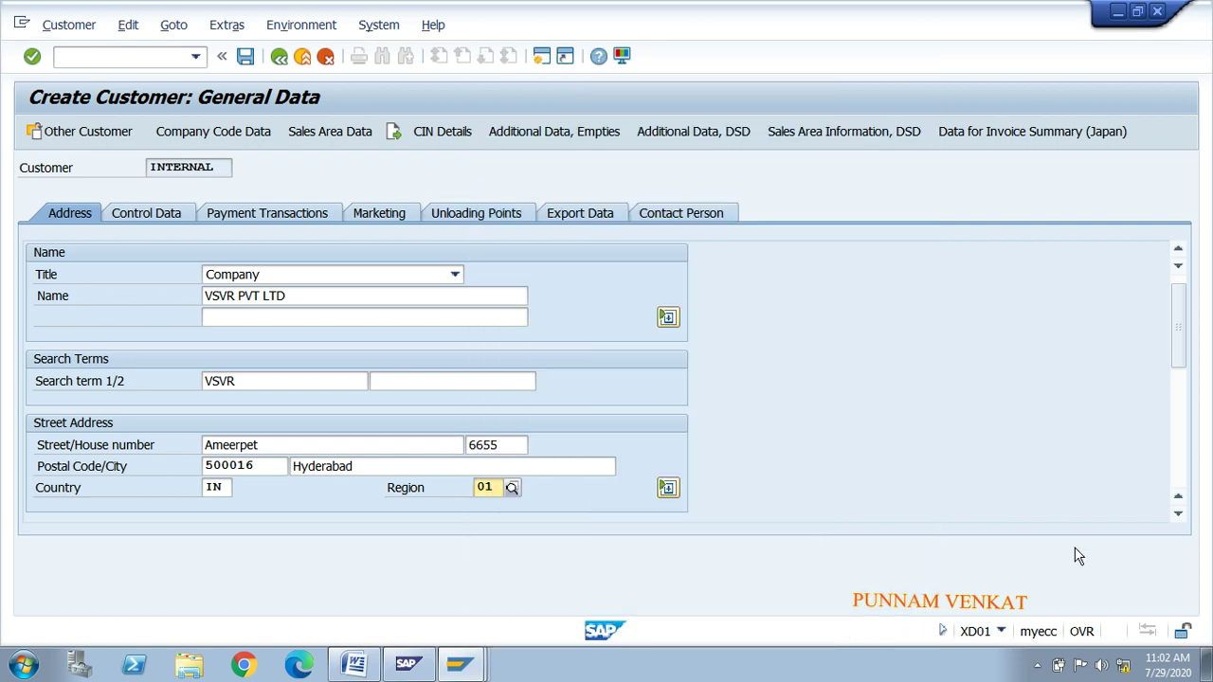
# Step: Fill in PO Box 500016 and PO Box postal code 500016
pyautogui.moveTo(1180, 363); pyautogui.dragTo(1186, 420)
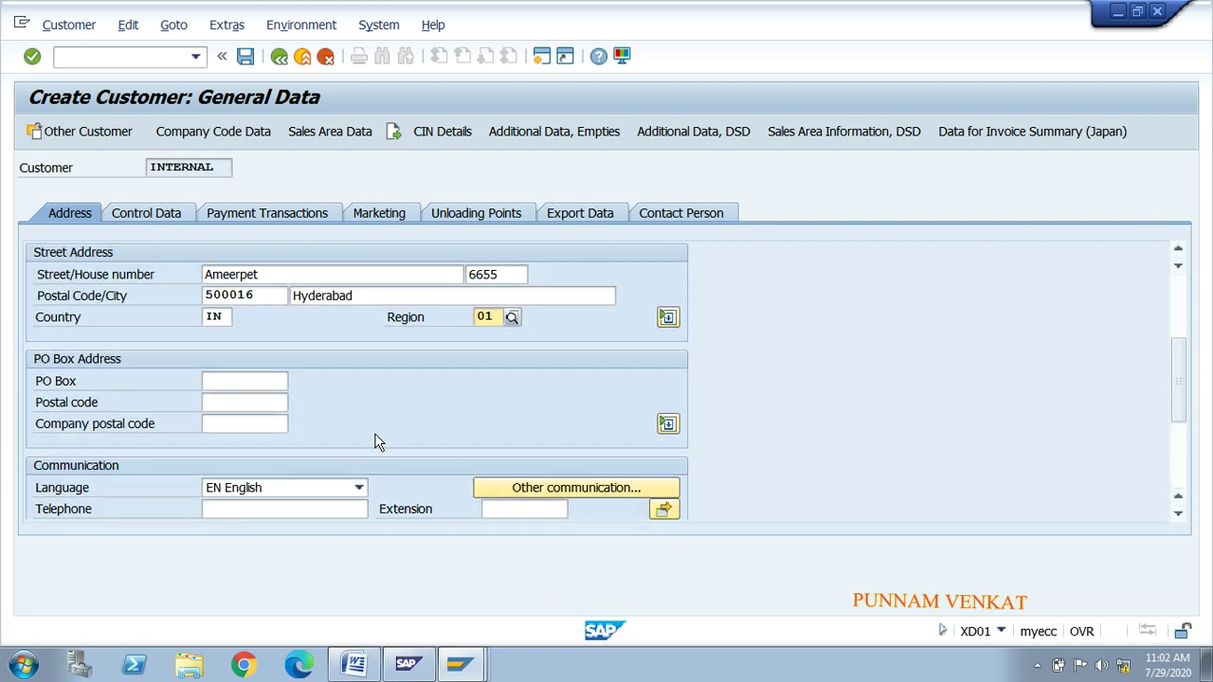
pyautogui.click(262, 382)
pyautogui.write('5')
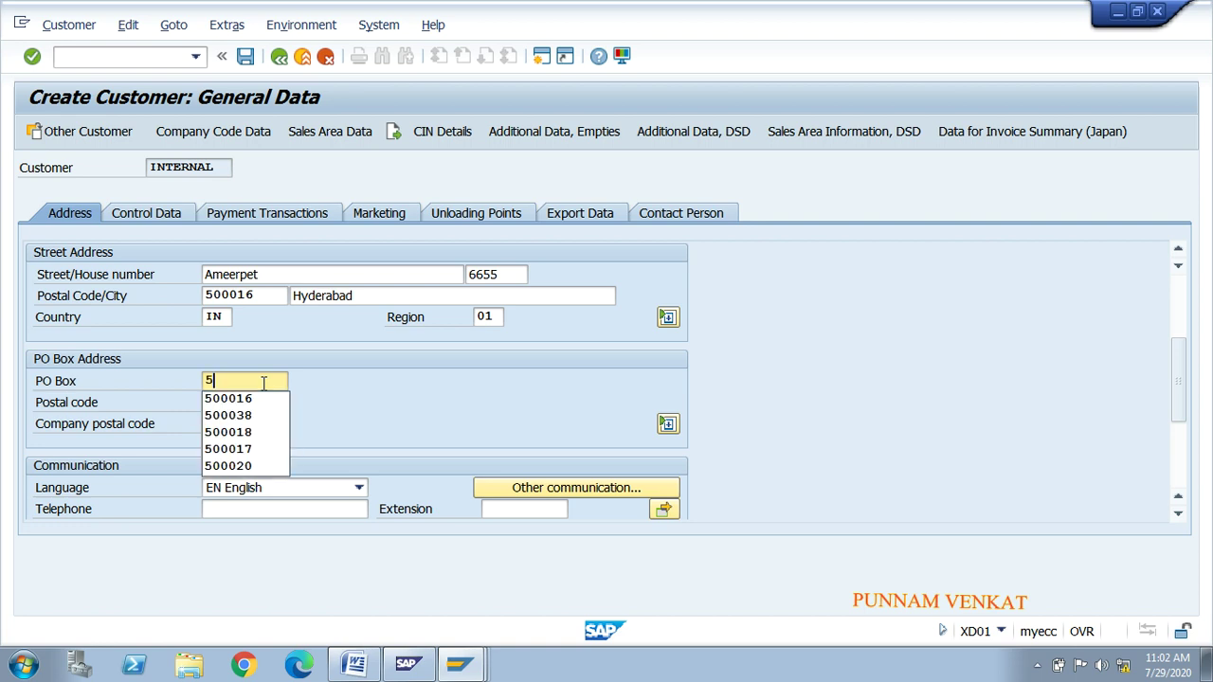
pyautogui.write('00016')
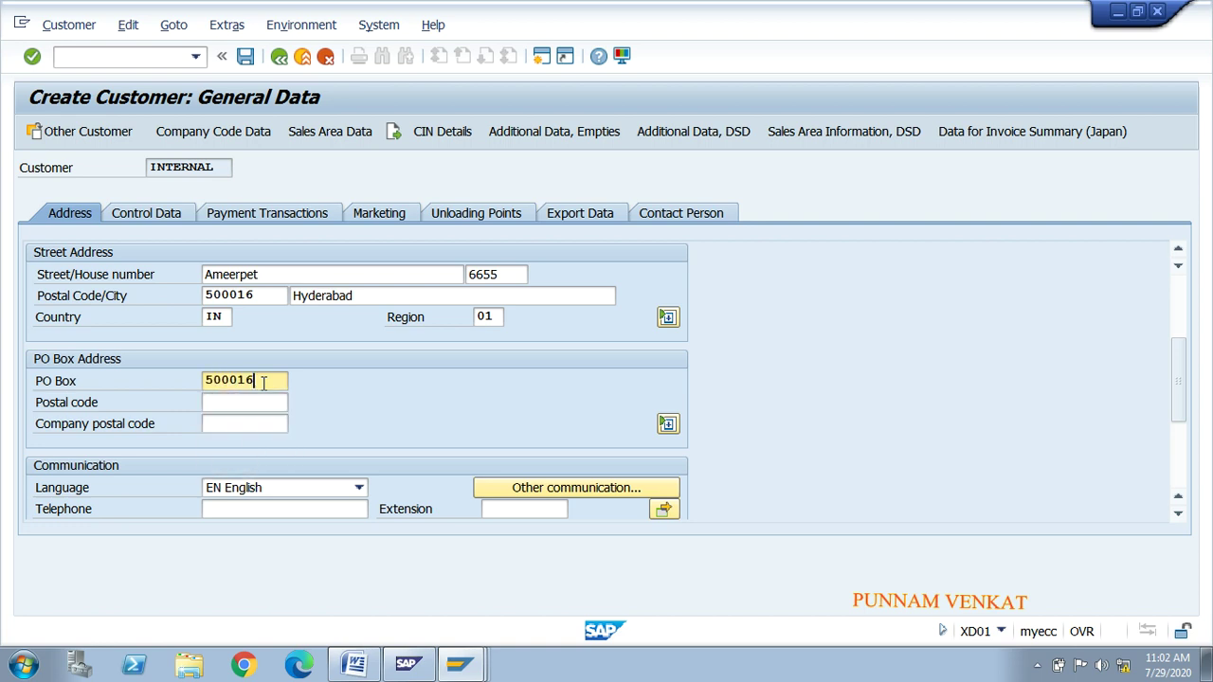
pyautogui.click(261, 401)
pyautogui.write('5')
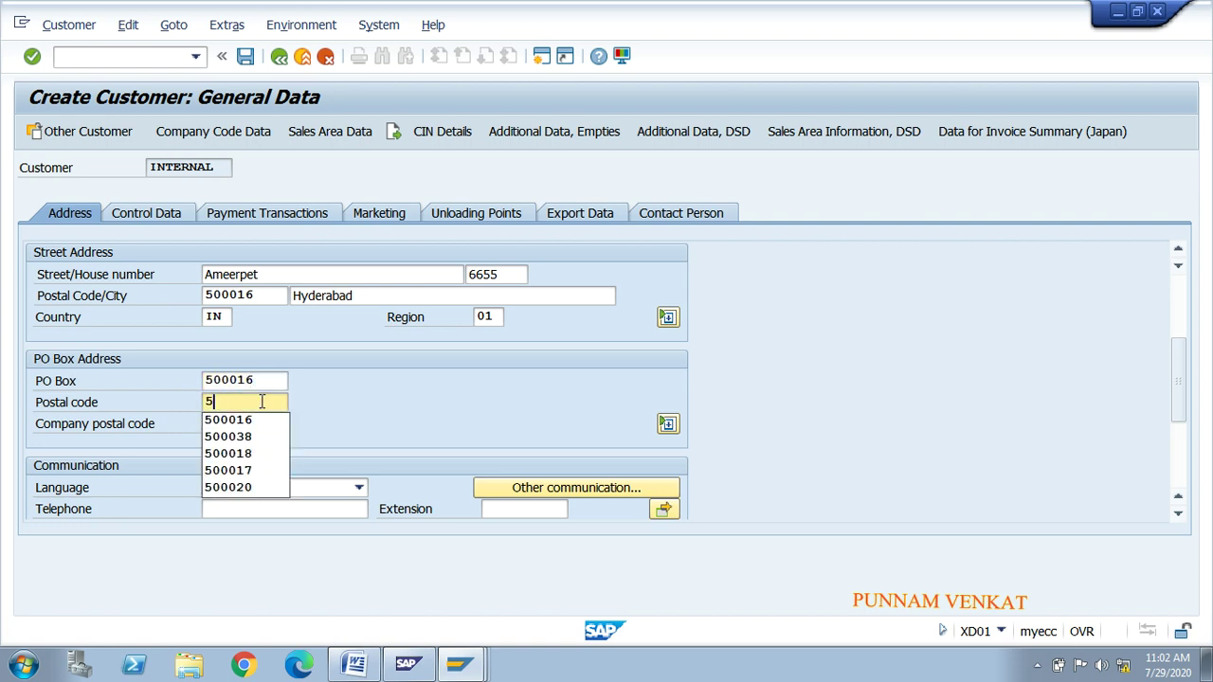
pyautogui.write('00016')
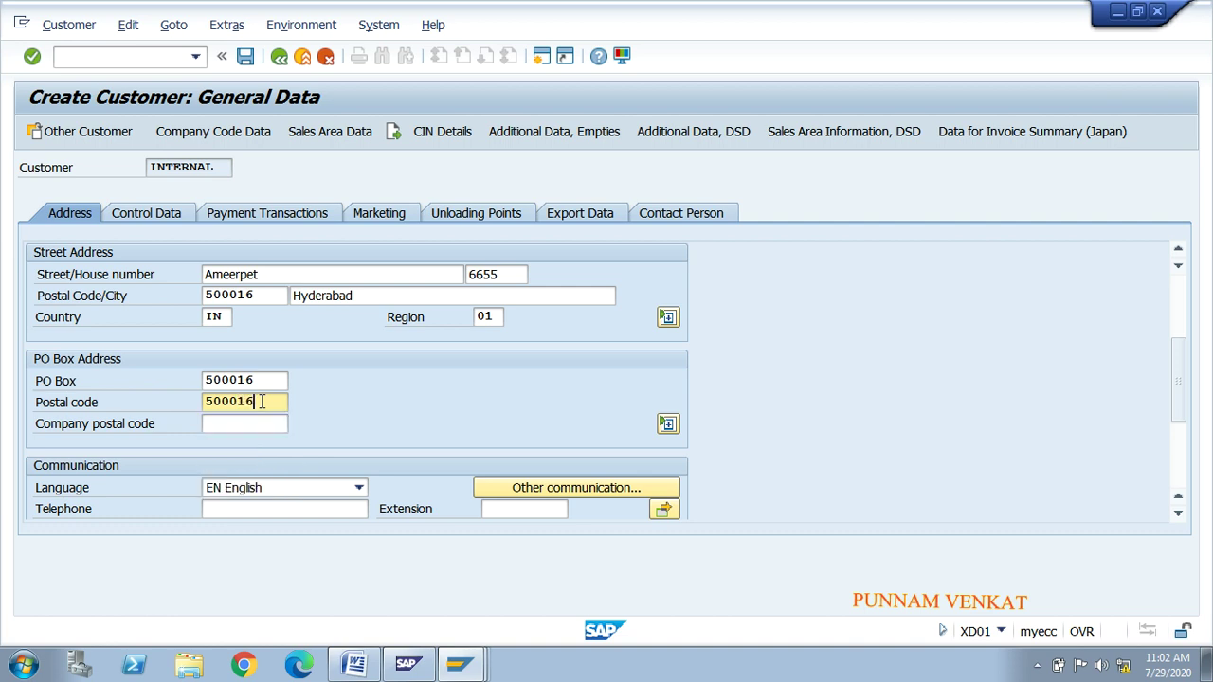
pyautogui.scroll(-2, 1185, 399)
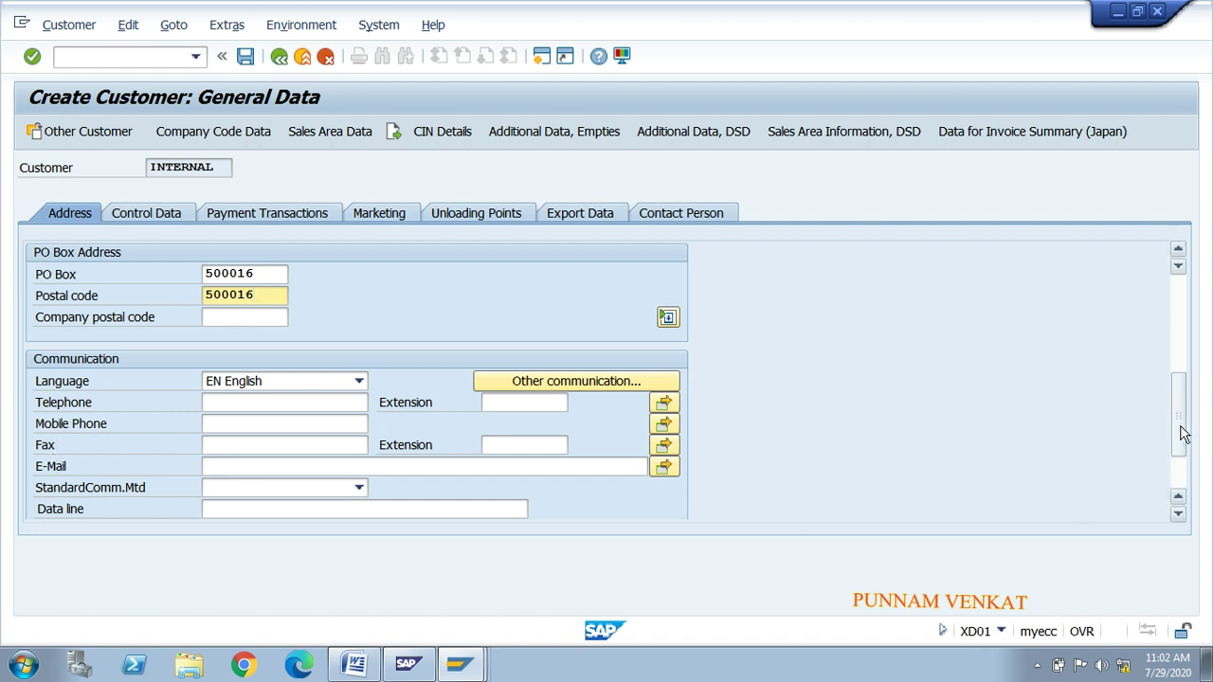
pyautogui.scroll(-1, 1178, 422)
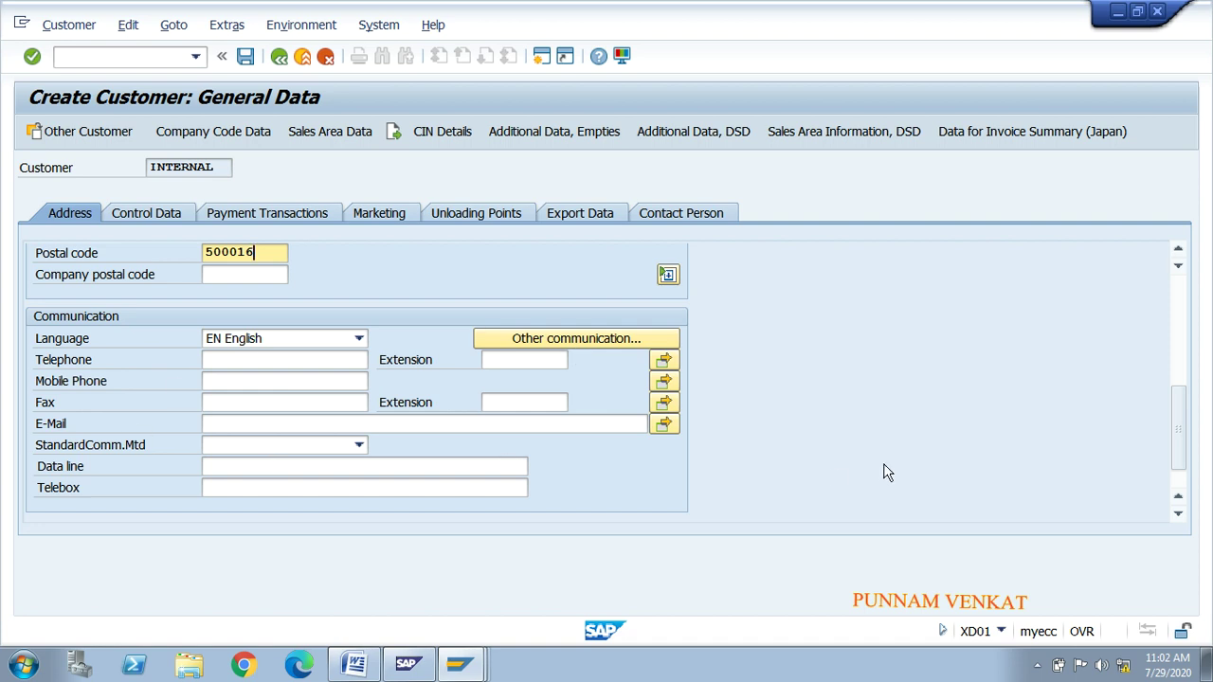
pyautogui.moveTo(1177, 451)
pyautogui.mouseDown()
pyautogui.moveTo(1184, 433)
pyautogui.moveTo(1182, 474)
pyautogui.mouseUp()
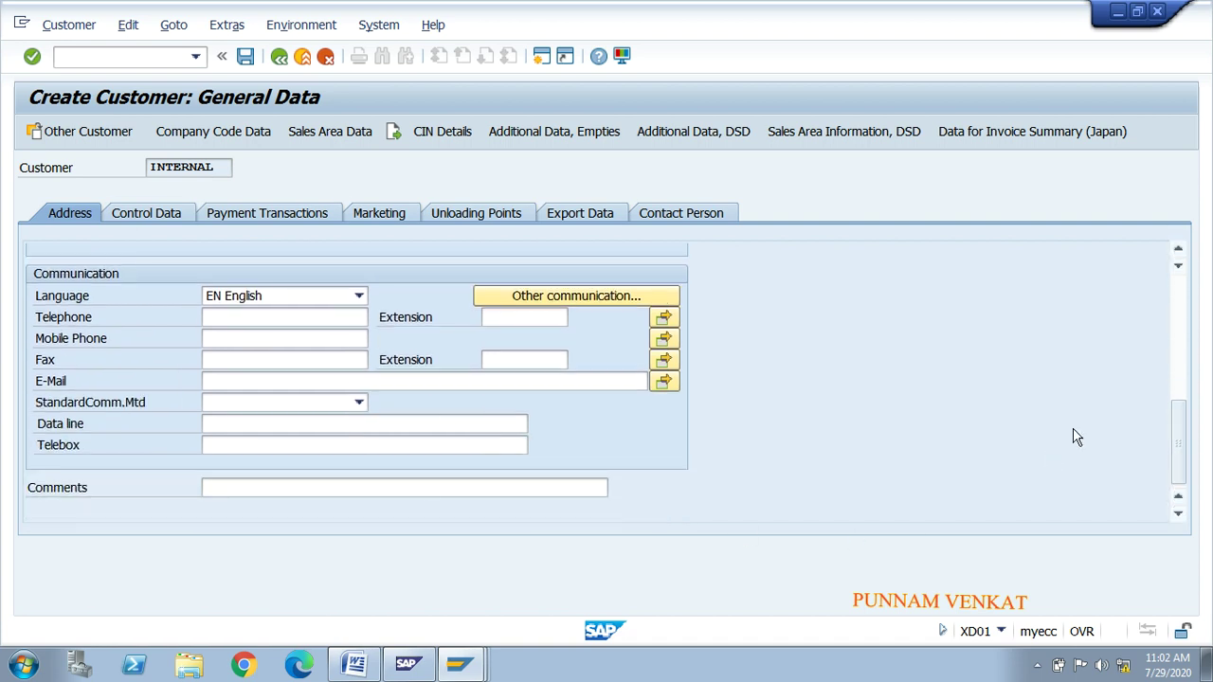
pyautogui.moveTo(1179, 453); pyautogui.dragTo(1183, 319)
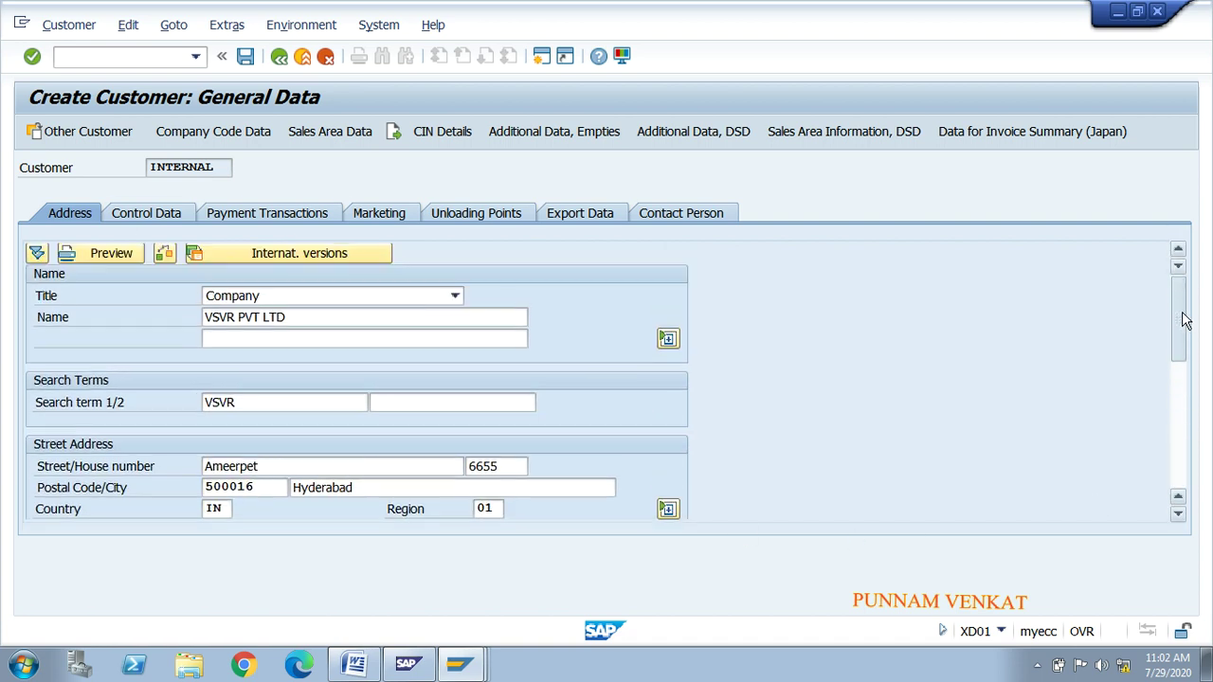
# Step: Review the Control Data and Payment Transactions tabs, then show the Marketing data
pyautogui.click(145, 217)
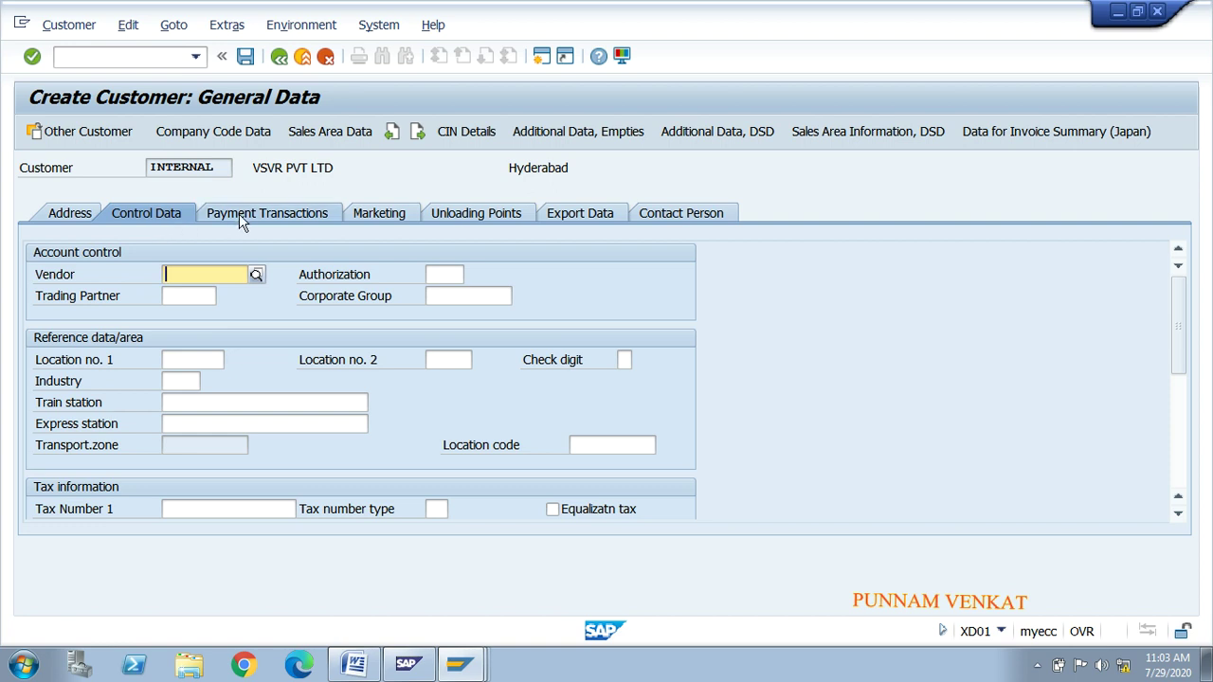
pyautogui.click(243, 218)
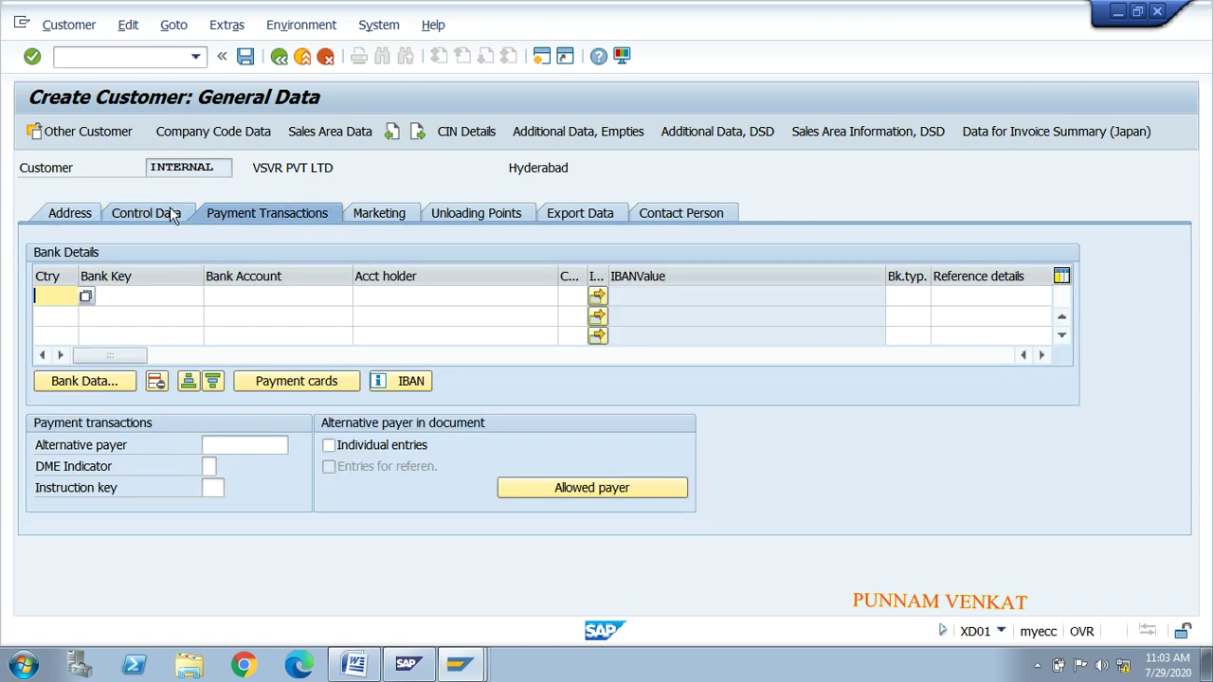
pyautogui.click(172, 216)
pyautogui.click(238, 217)
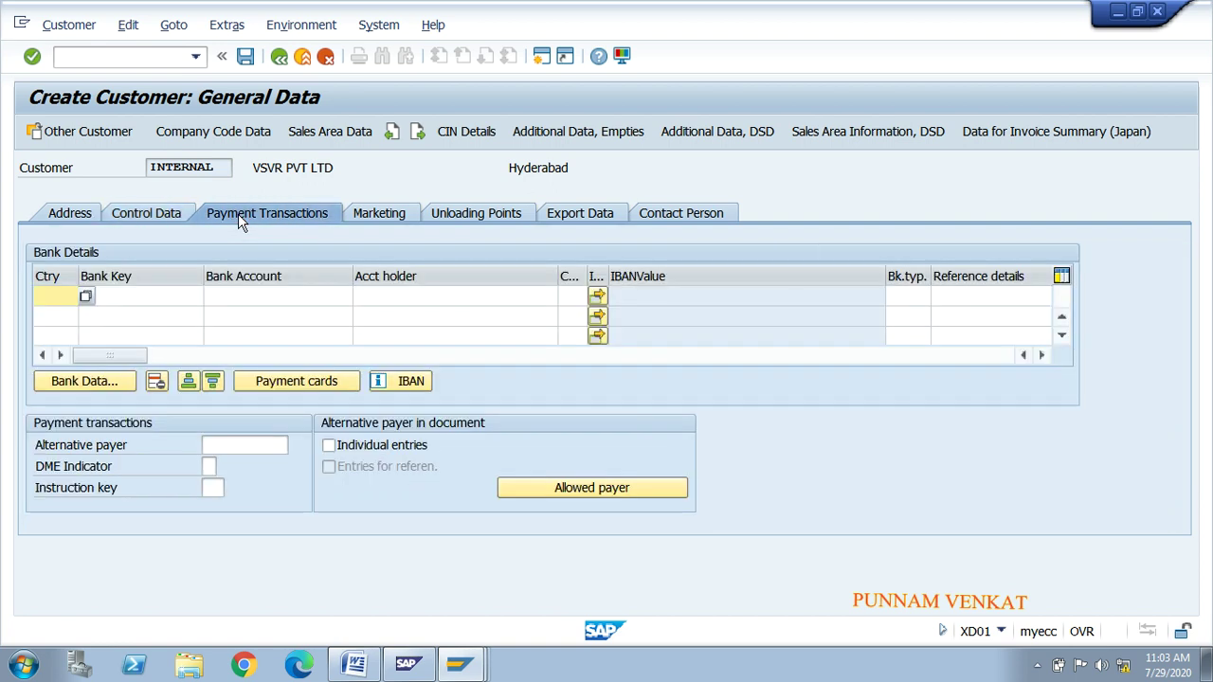
pyautogui.click(151, 216)
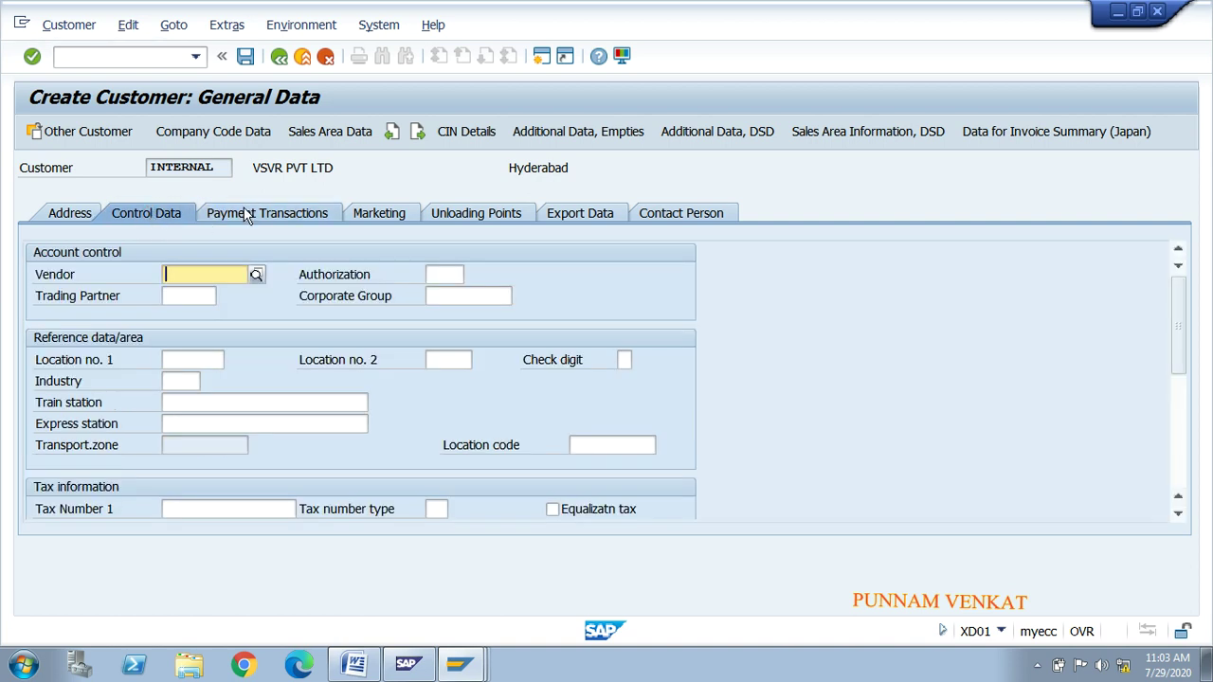
pyautogui.click(244, 213)
pyautogui.click(166, 216)
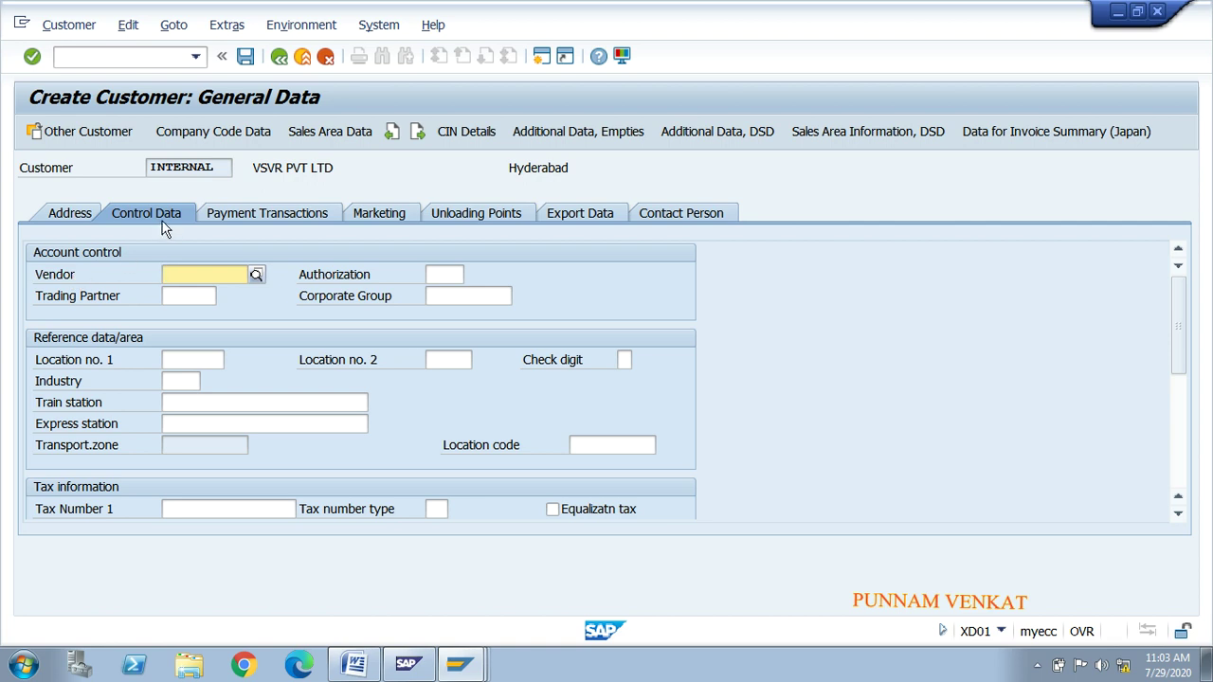
pyautogui.click(235, 218)
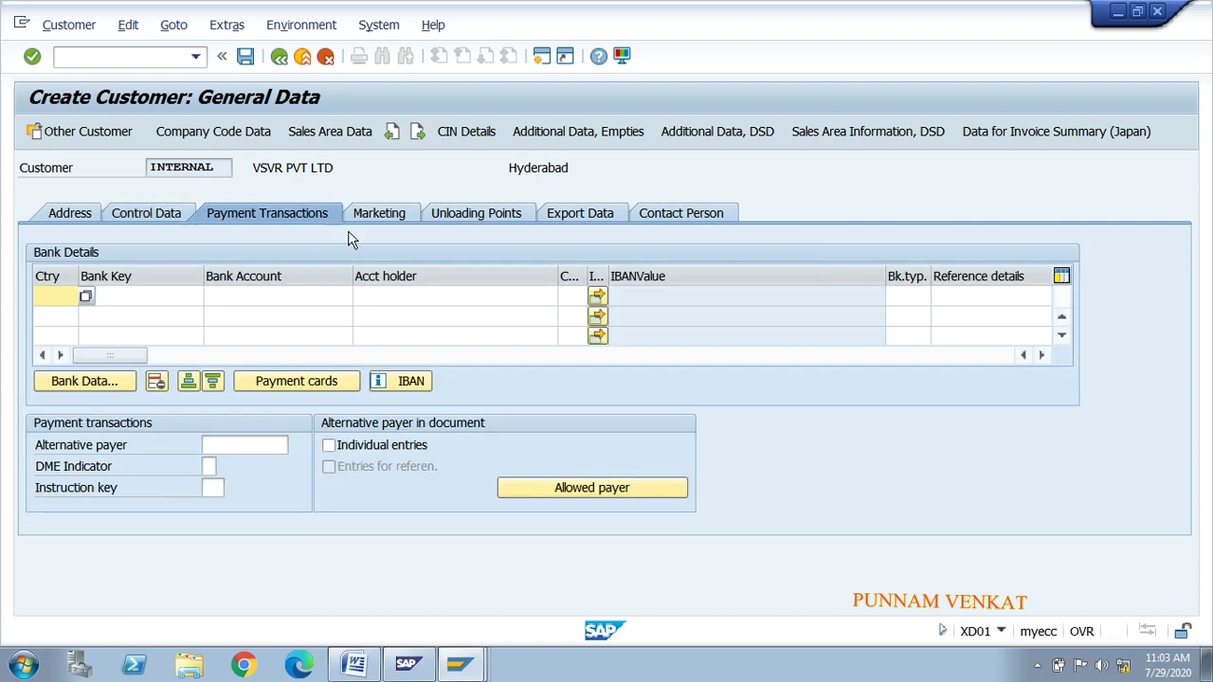
pyautogui.click(377, 216)
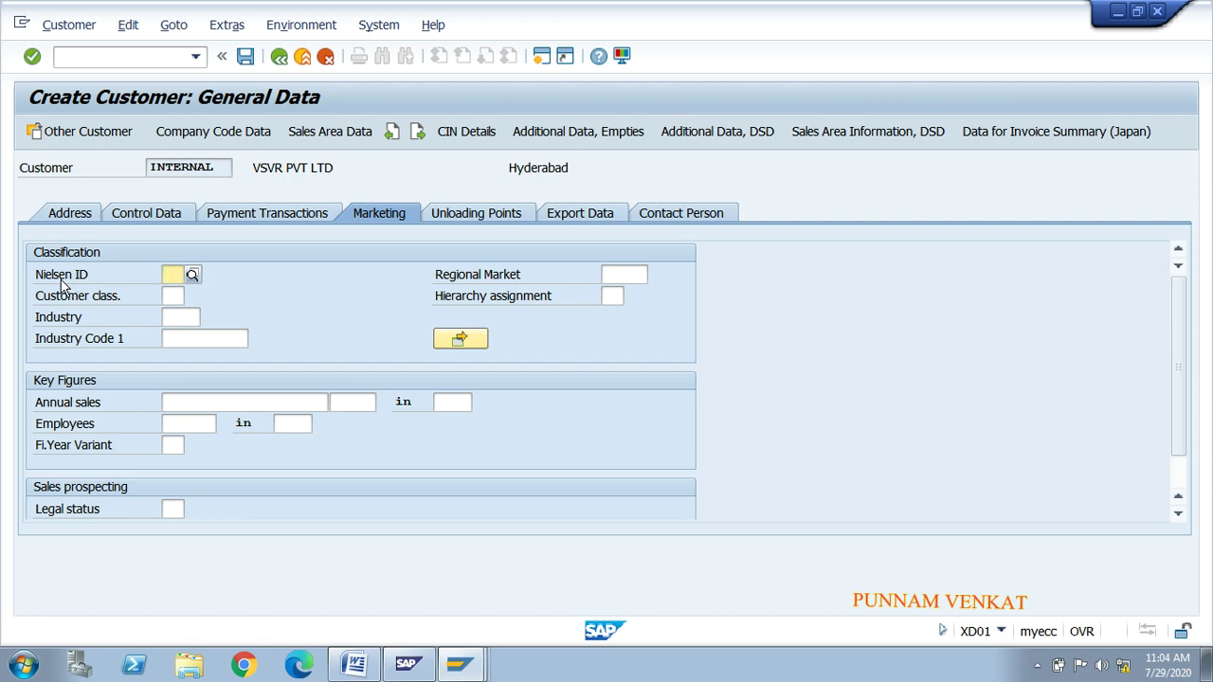
# Step: Check the Nielsen ID field's value list (Region 1, Region 2) without choosing a value
pyautogui.moveTo(36, 275); pyautogui.dragTo(66, 281)
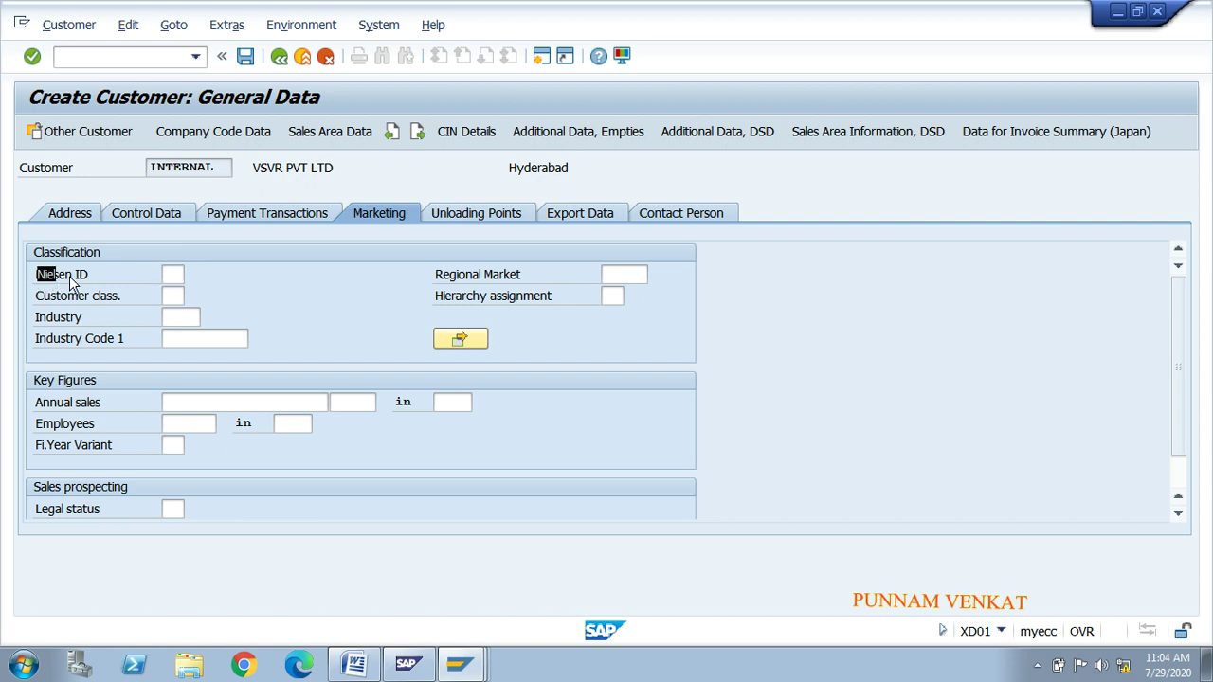
pyautogui.click(76, 282)
pyautogui.moveTo(36, 275); pyautogui.dragTo(69, 284)
pyautogui.click(68, 285)
pyautogui.click(170, 275)
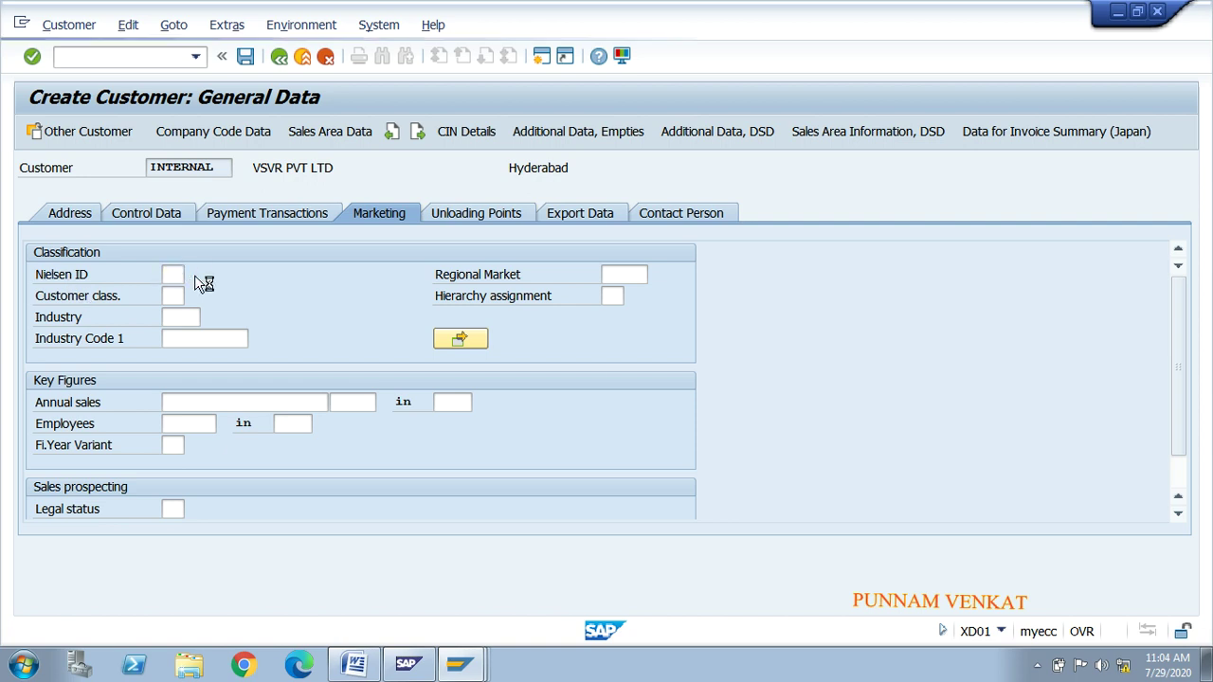
pyautogui.click(192, 275)
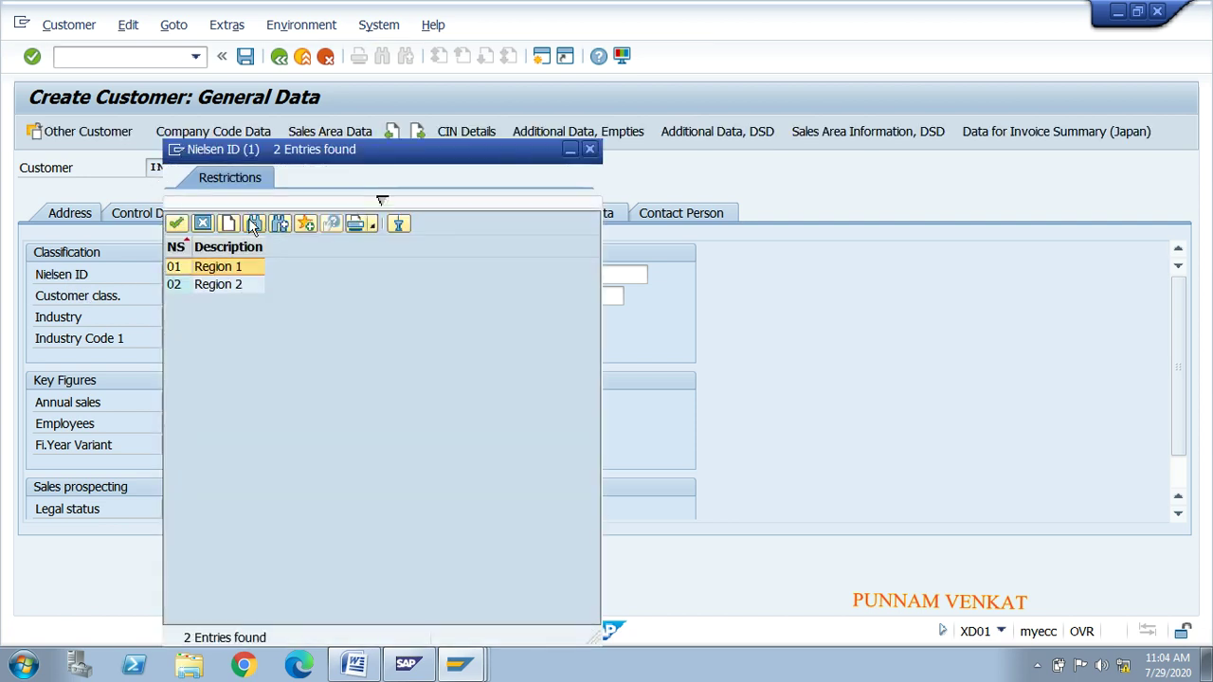
pyautogui.click(215, 285)
pyautogui.click(217, 268)
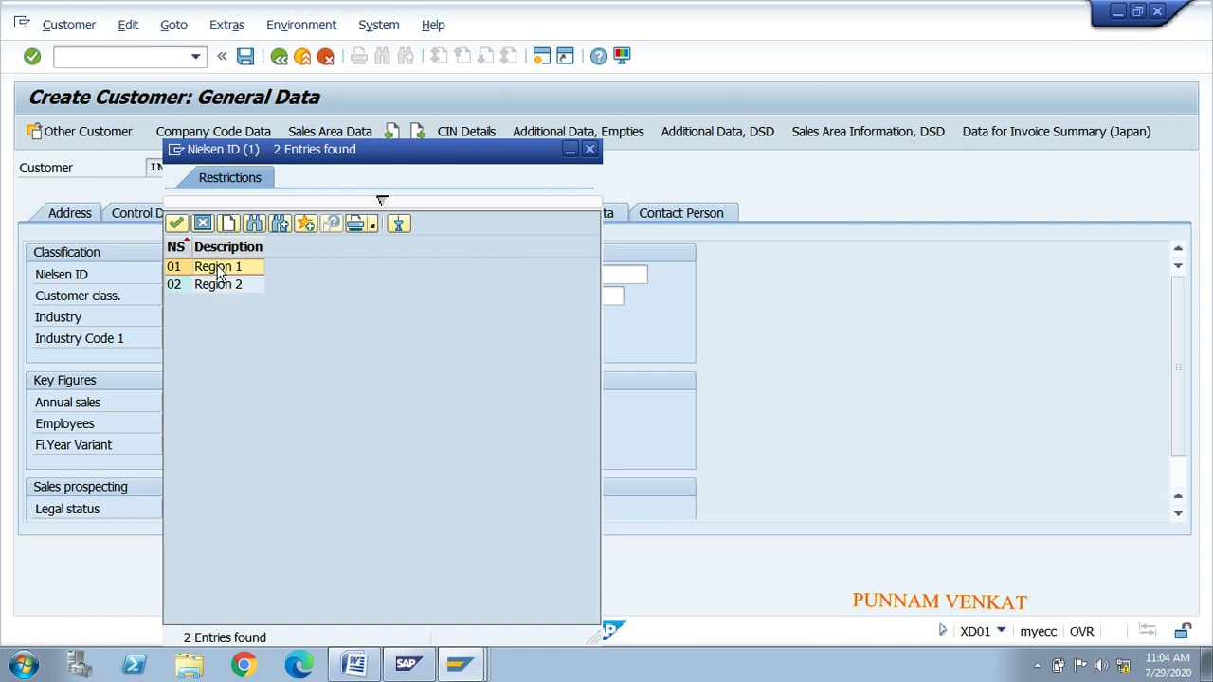
pyautogui.click(587, 150)
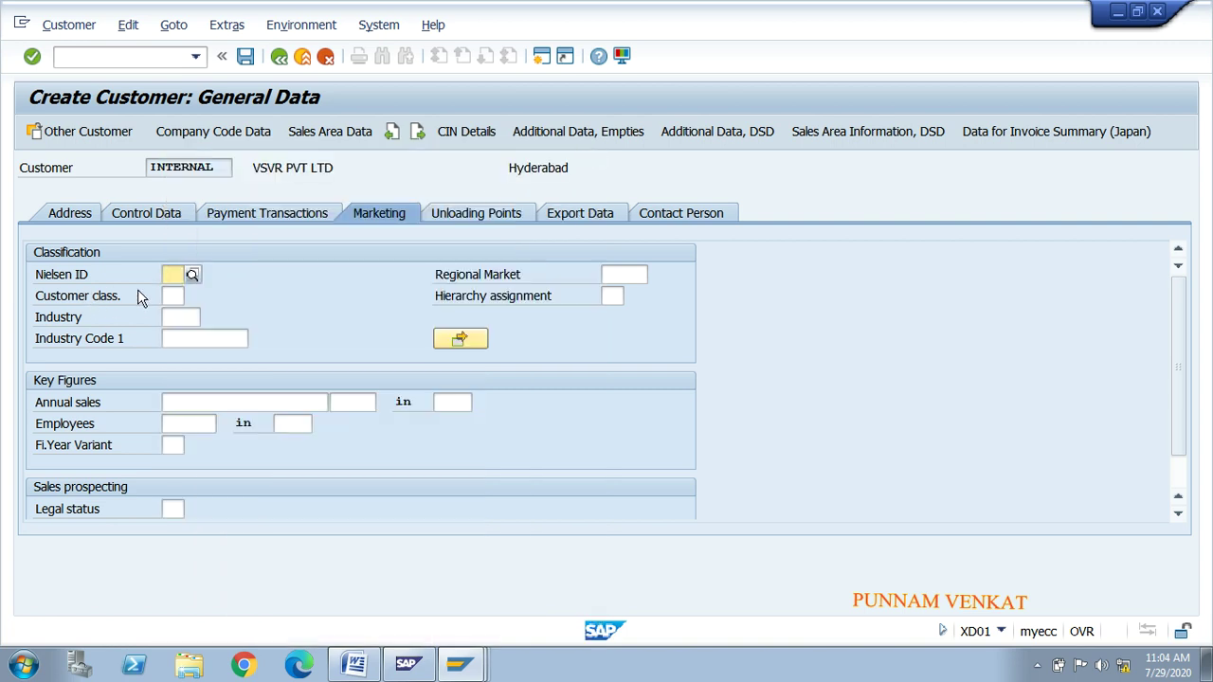
# Step: Read the S&D > Business partner > Marketing > Nelsan id path in the Word notes, then return to SAP
pyautogui.hotkey('alt', 'Tab')
pyautogui.hotkey('alt', 'Tab')
pyautogui.hotkey('alt', 'Tab')
pyautogui.hotkey('alt', 'Tab')
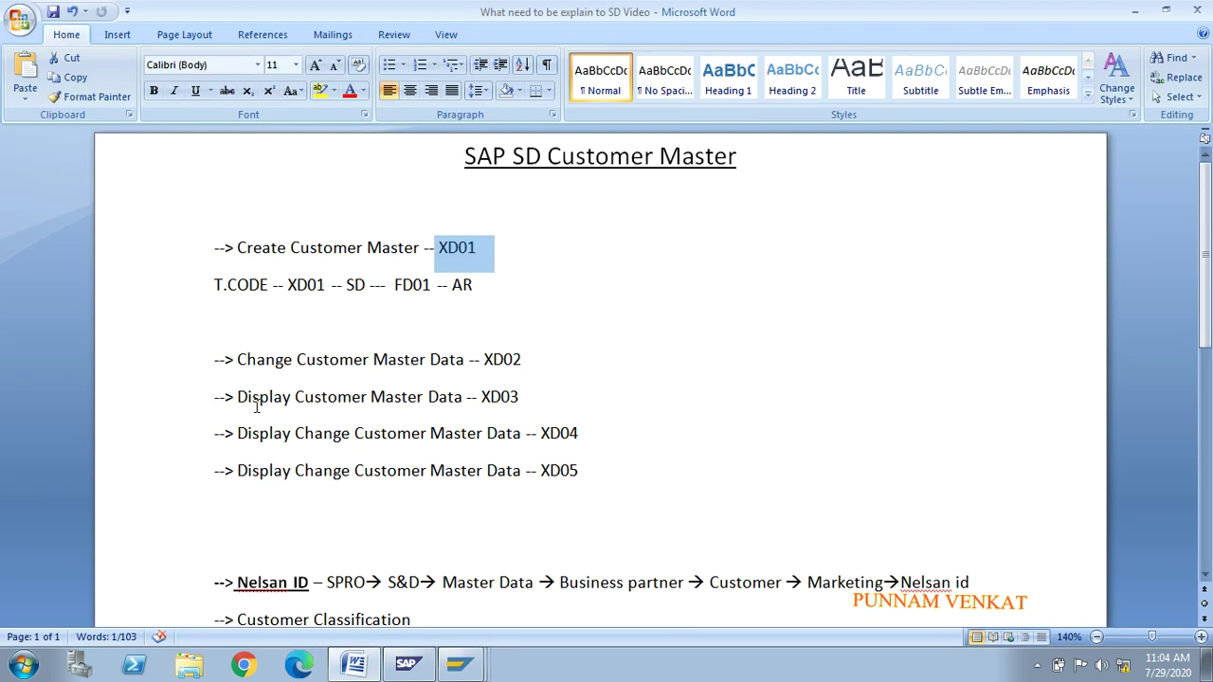
pyautogui.scroll(-3, 1090, 397)
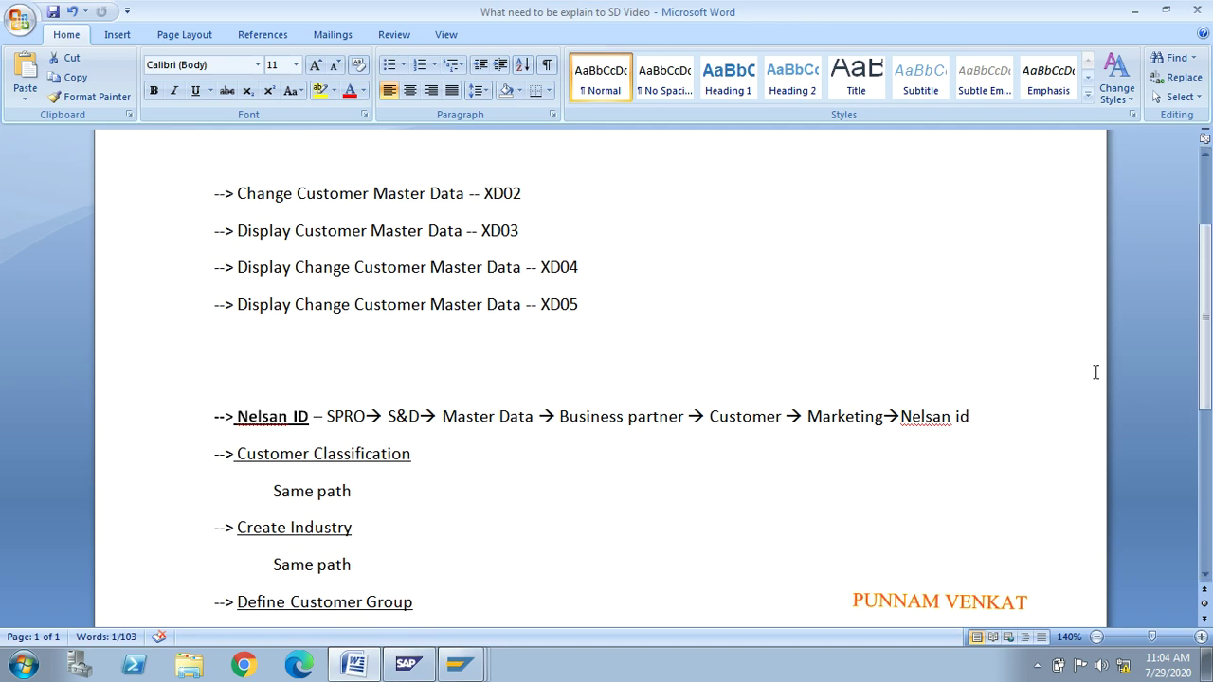
pyautogui.click(347, 417)
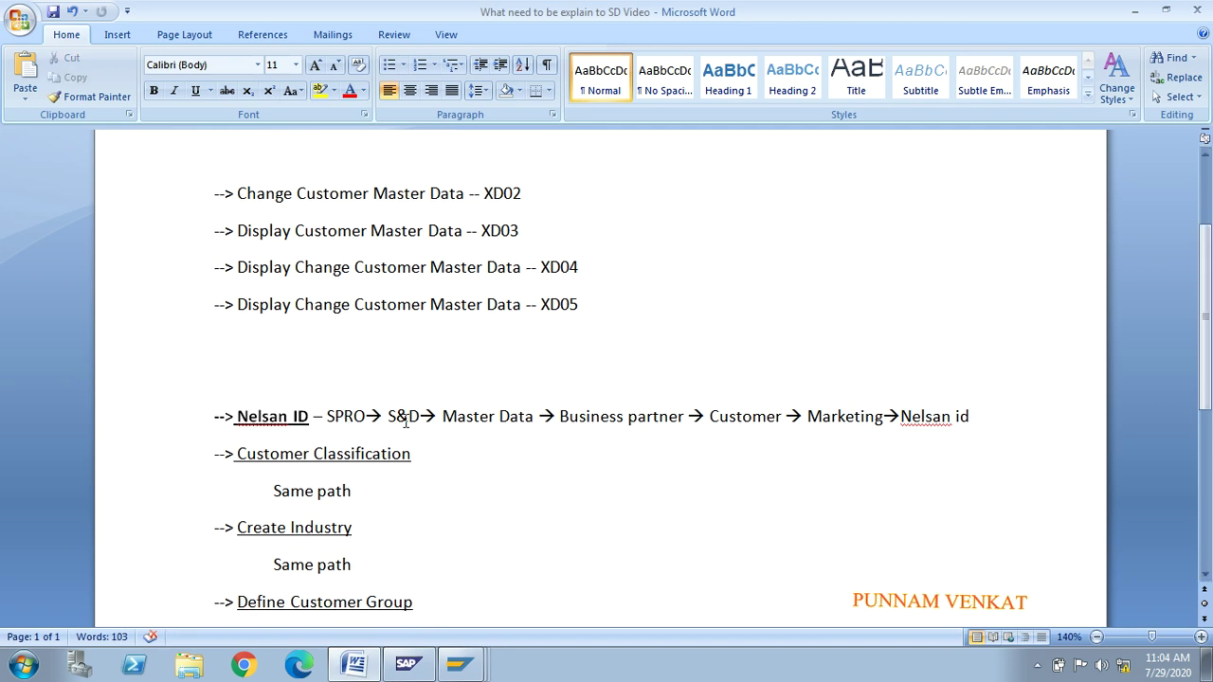
pyautogui.click(408, 418)
pyautogui.moveTo(560, 418); pyautogui.dragTo(792, 421)
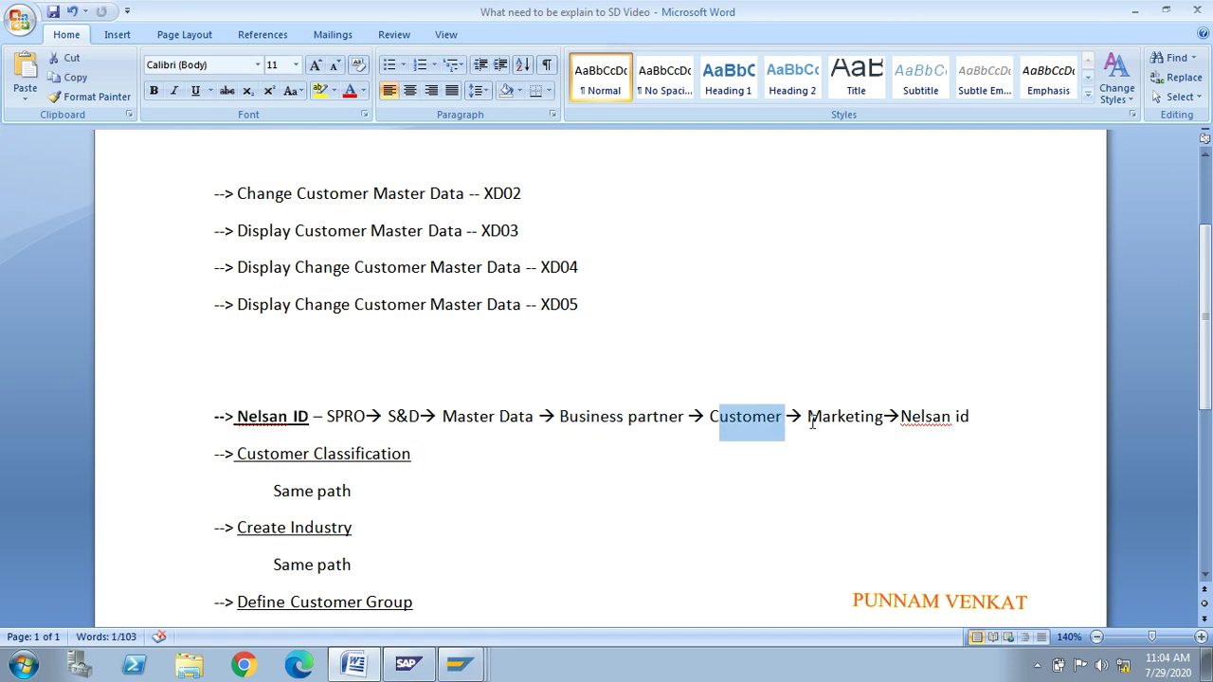
pyautogui.doubleClick(811, 418)
pyautogui.moveTo(977, 414); pyautogui.dragTo(895, 417)
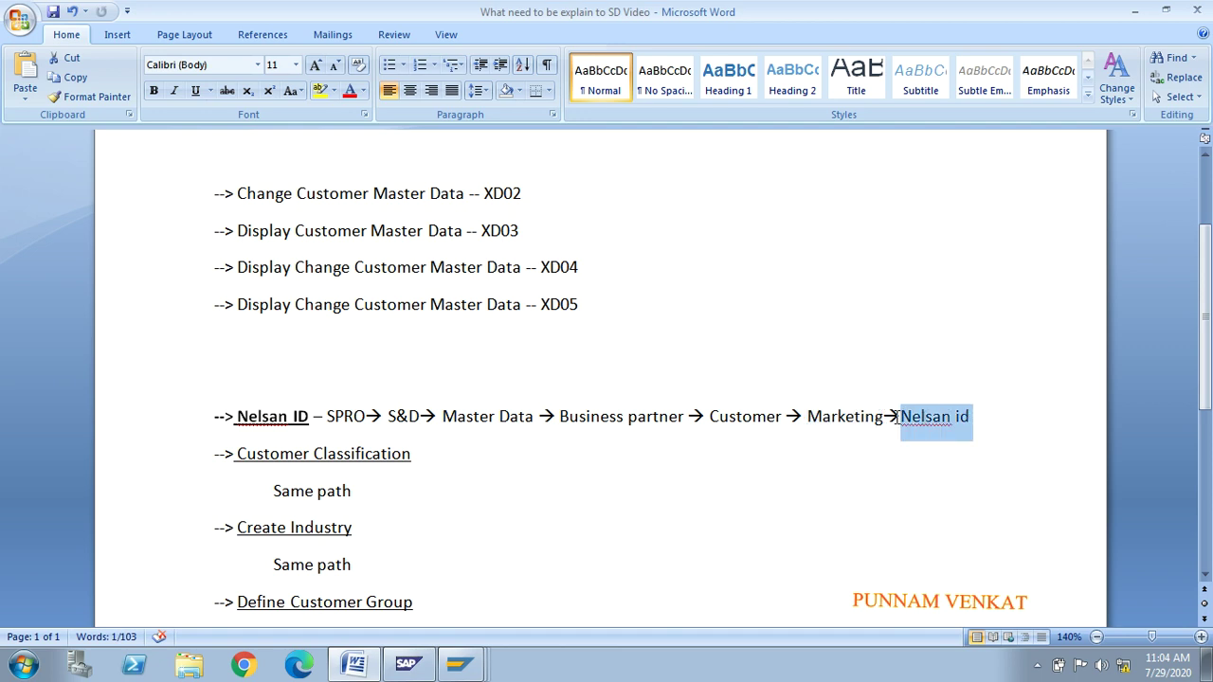
pyautogui.hotkey('alt', 'Tab')
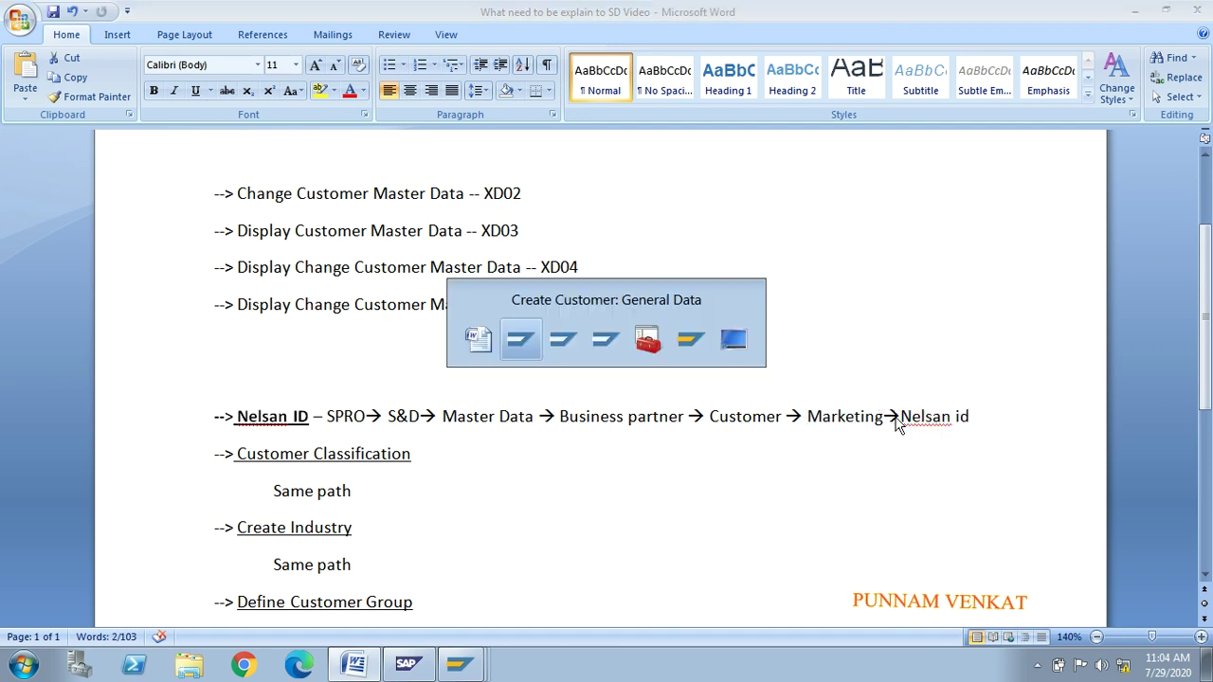
pyautogui.hotkey('alt', 'Tab')
pyautogui.hotkey('alt', 'Tab')
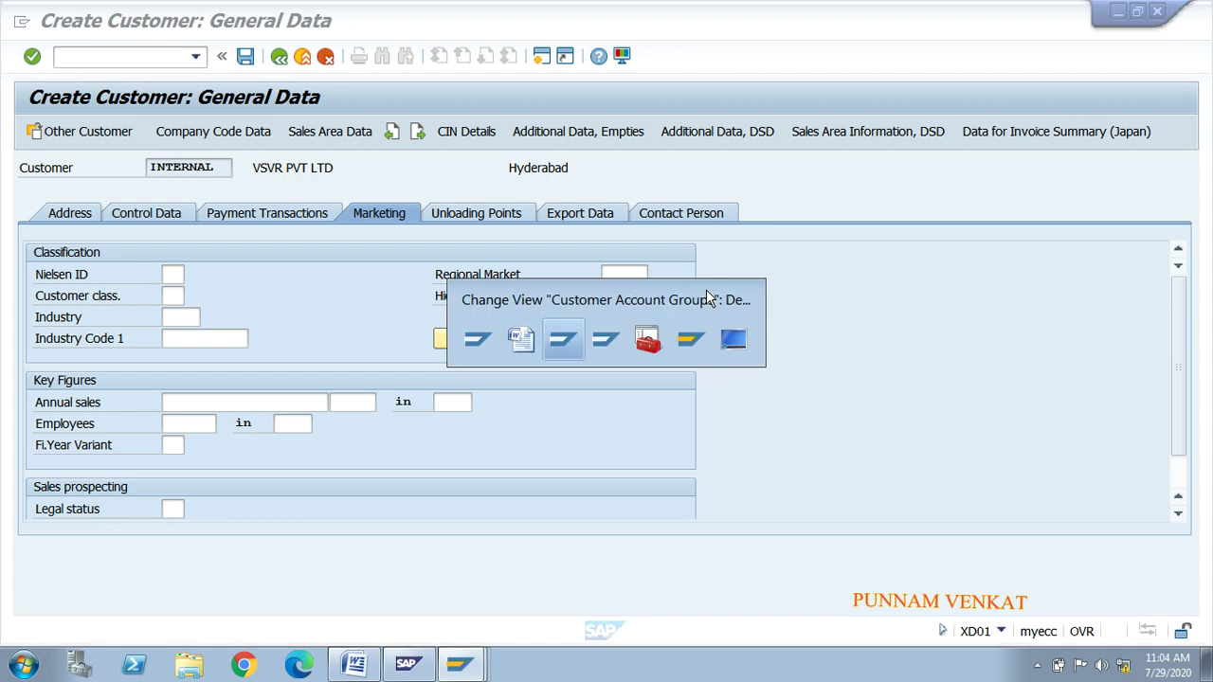
# Step: Start transaction SPRO via /n and open the SAP Reference IMG
pyautogui.click(156, 54)
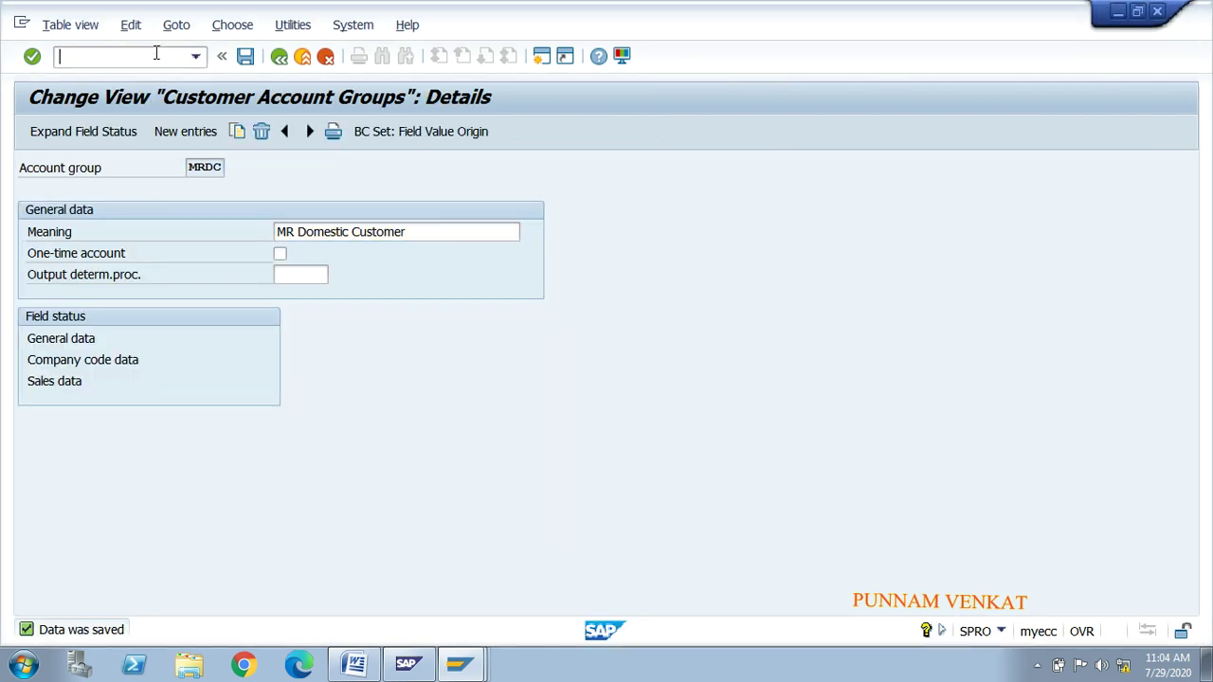
pyautogui.write('/n')
pyautogui.press('Return')
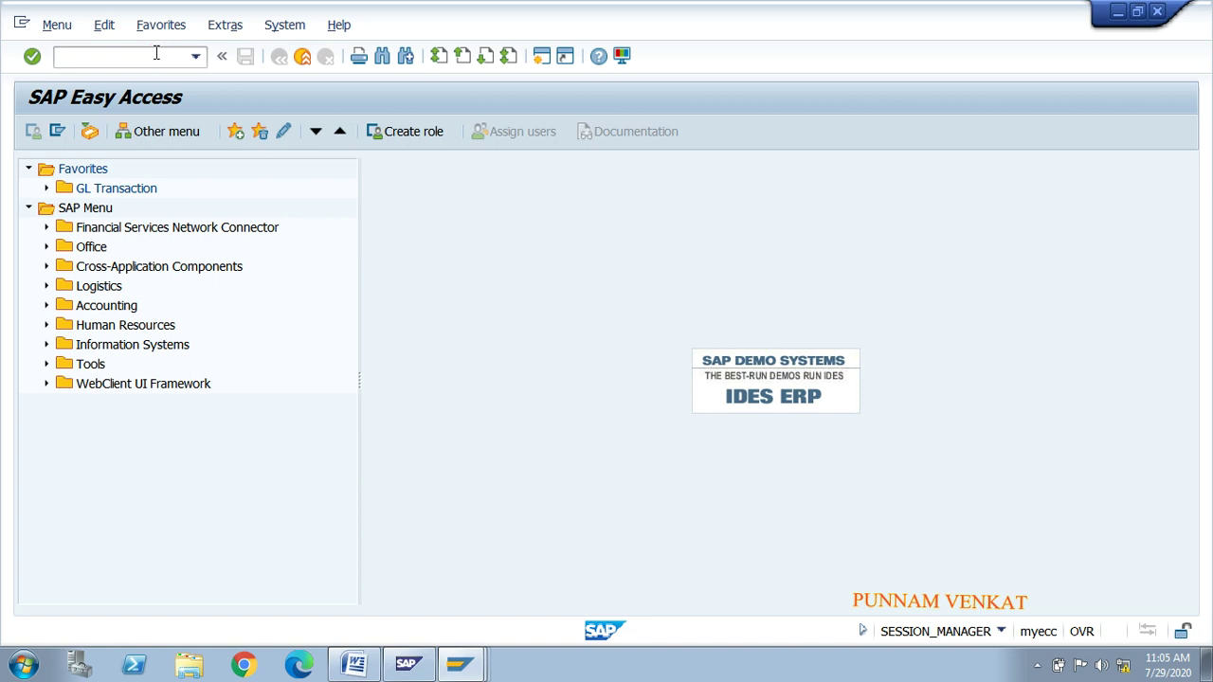
pyautogui.write('spro')
pyautogui.press('Return')
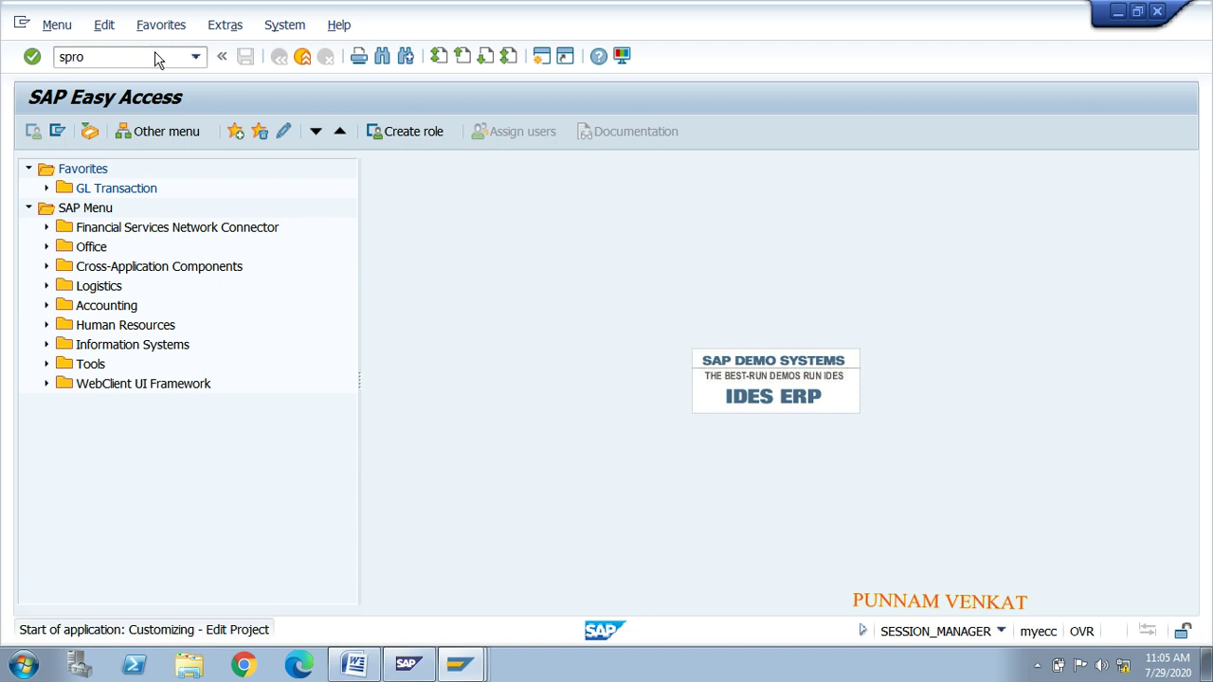
pyautogui.click(120, 134)
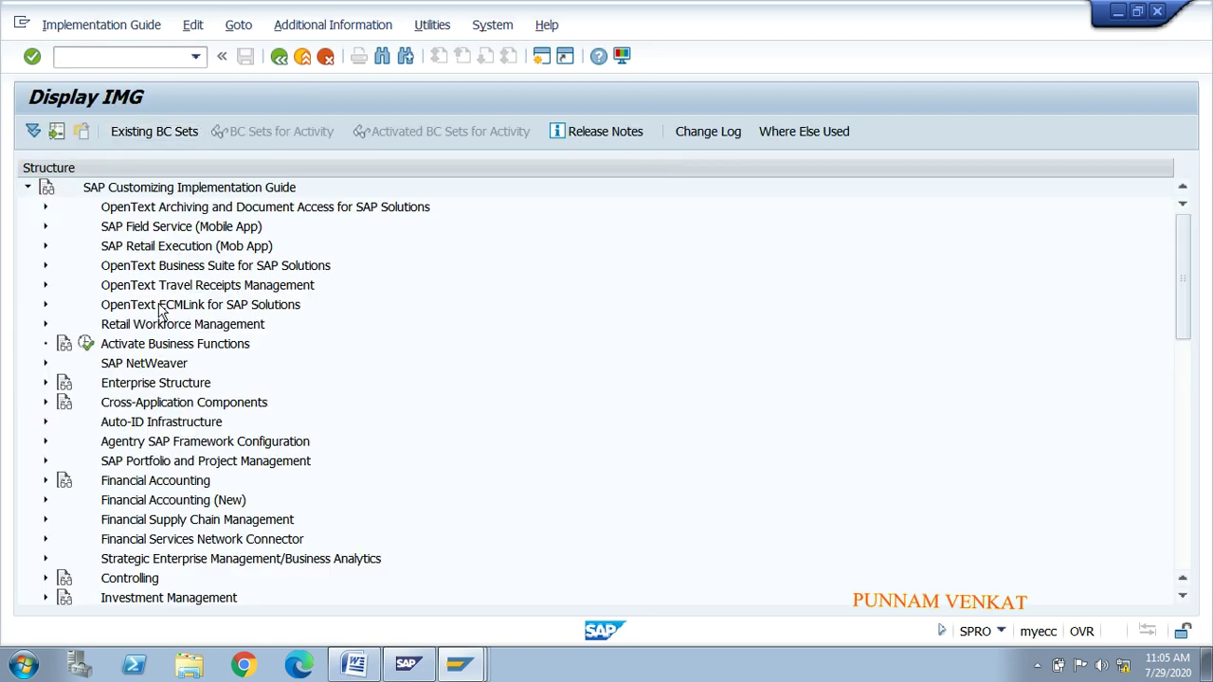
# Step: Expand Sales and Distribution > Master Data > Business Partners > Customers > Marketing and run Define Nielsen ID
pyautogui.scroll(-4, 162, 313)
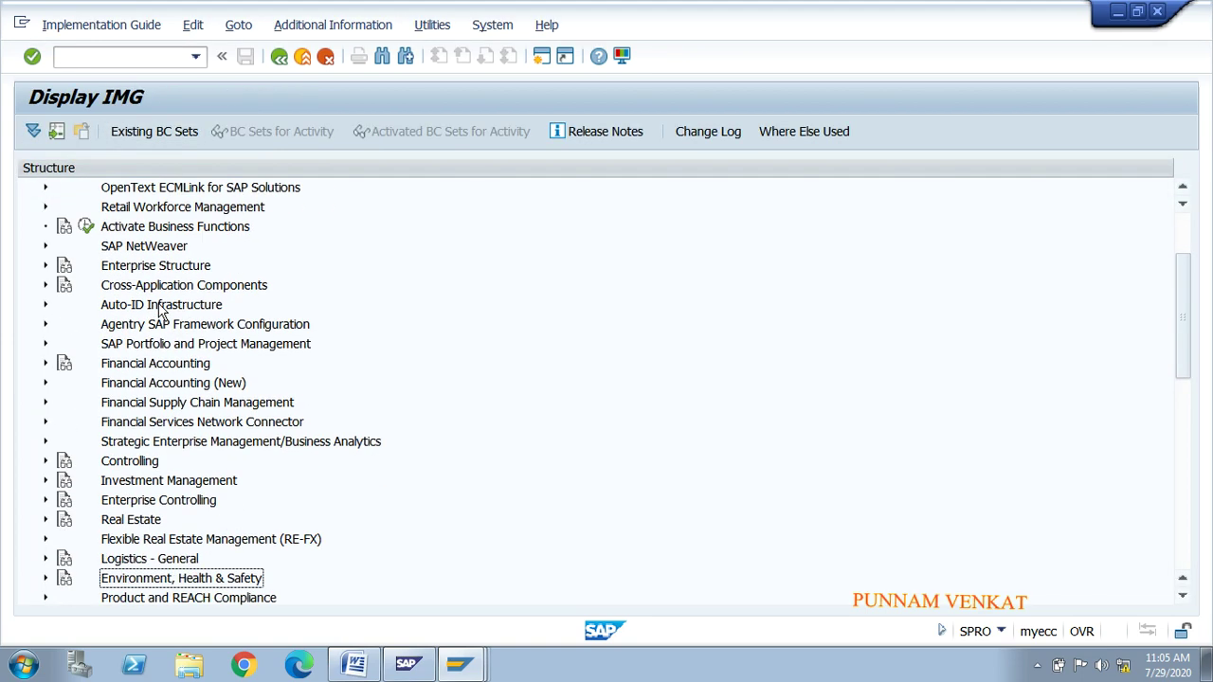
pyautogui.press('Up')
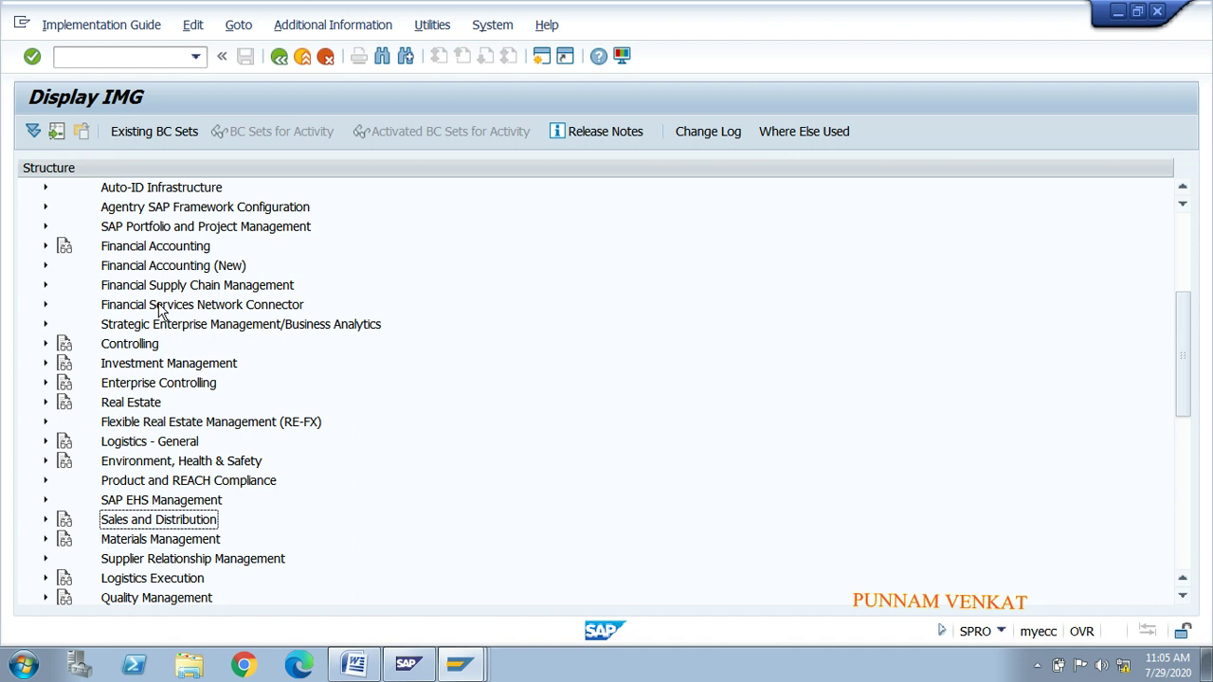
pyautogui.press('Right')
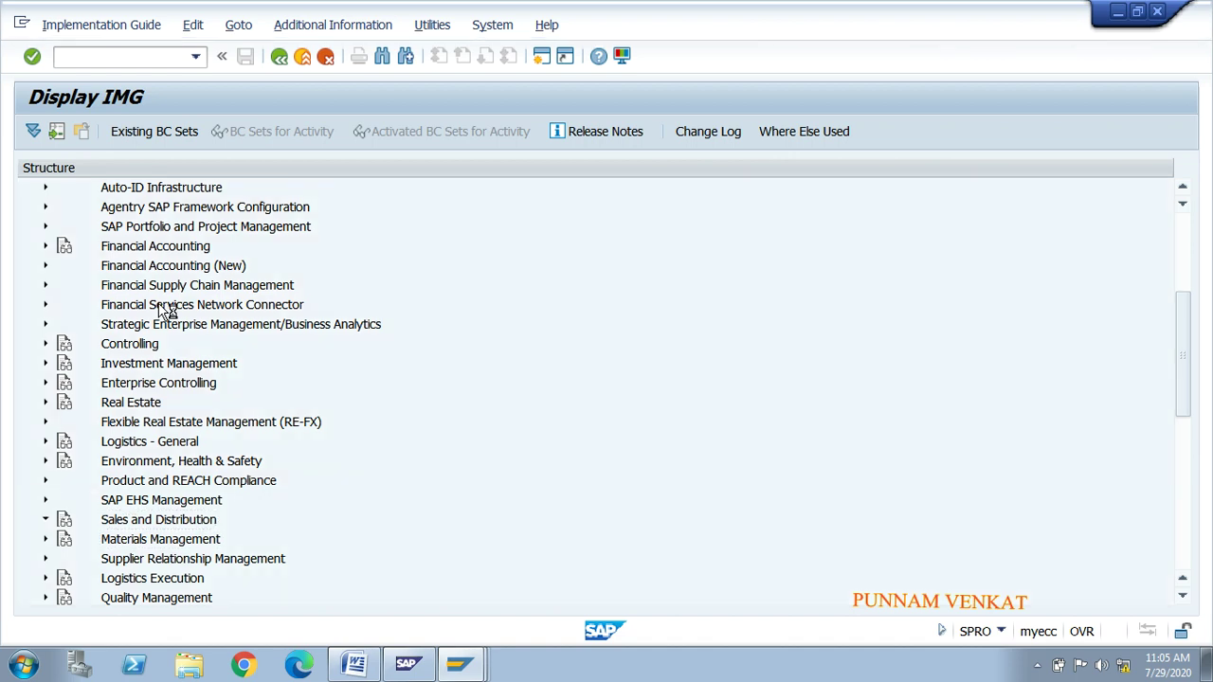
pyautogui.press('Down')
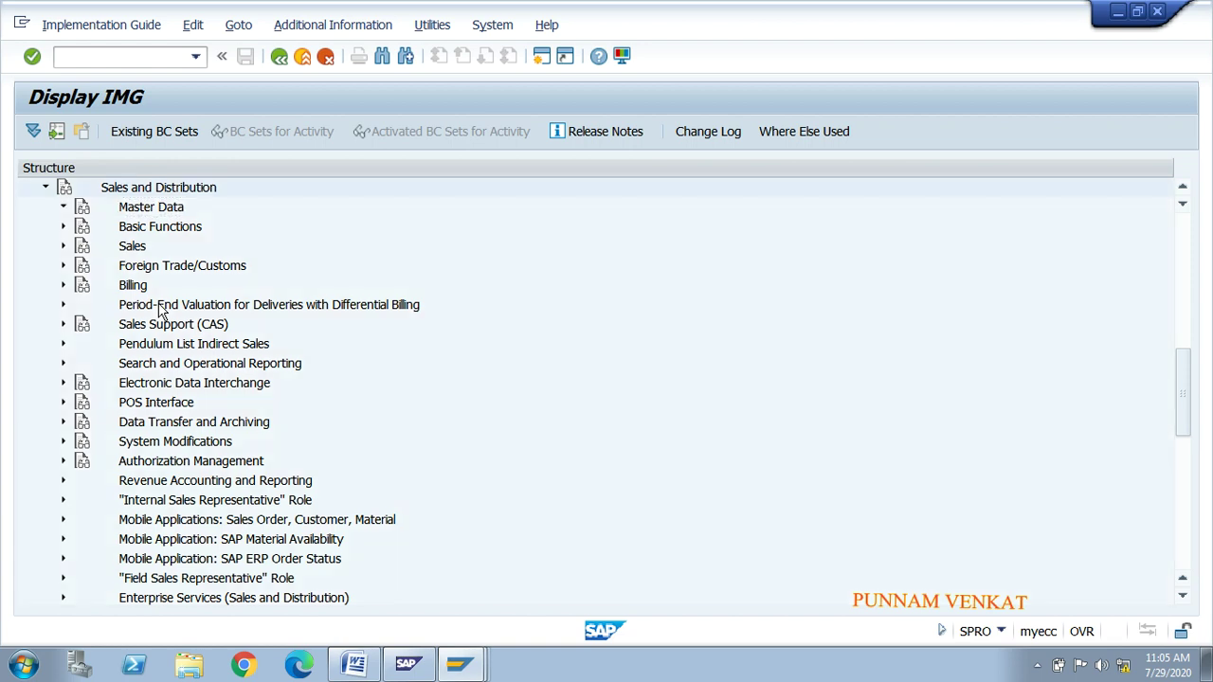
pyautogui.press('Right')
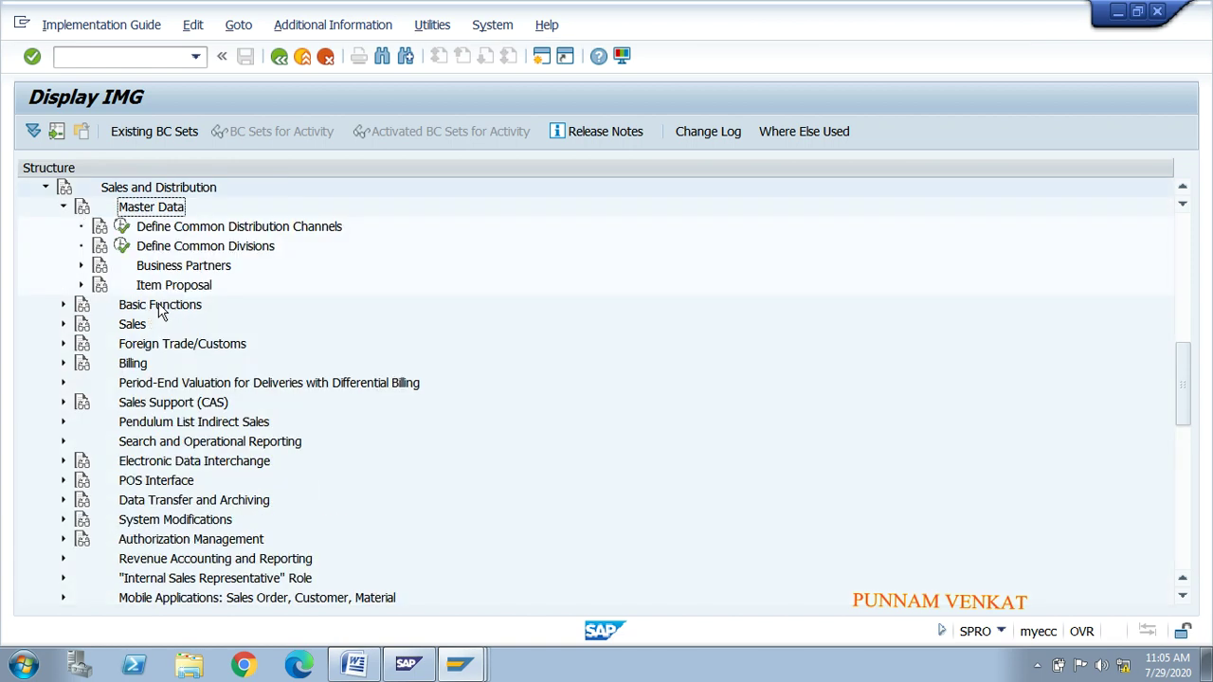
pyautogui.press('Down')
pyautogui.press('Down')
pyautogui.press('Down')
pyautogui.press('Right')
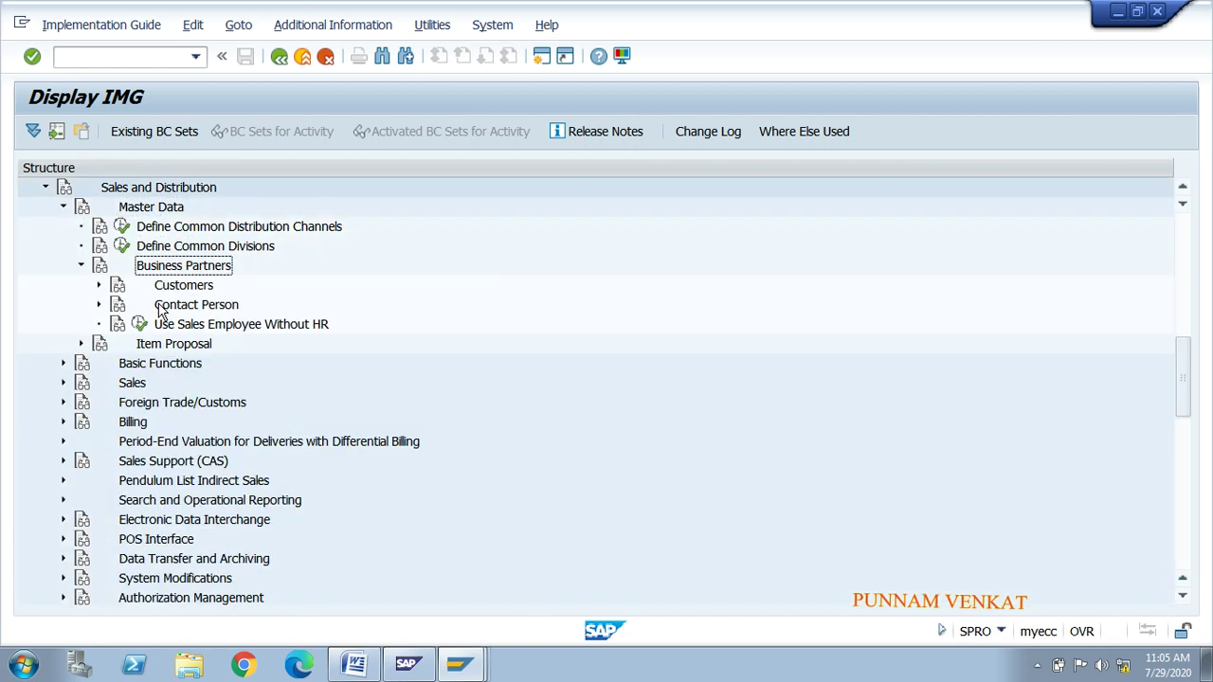
pyautogui.press('Down')
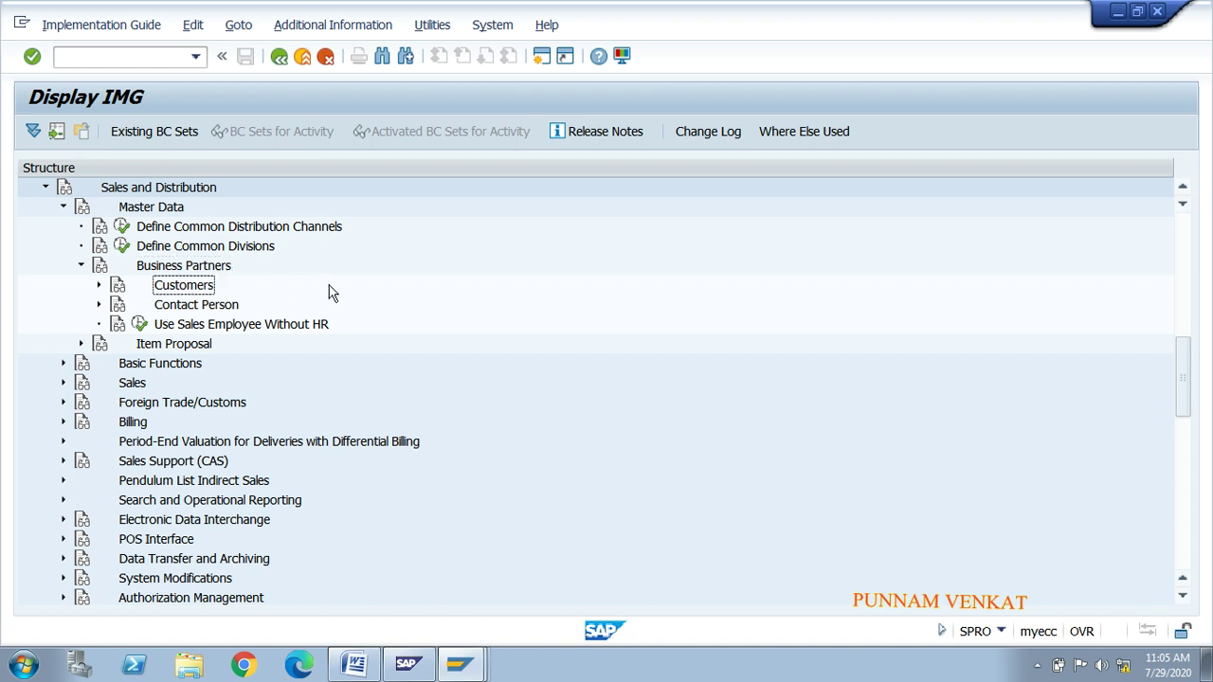
pyautogui.press('Right')
pyautogui.press('Down')
pyautogui.press('Down')
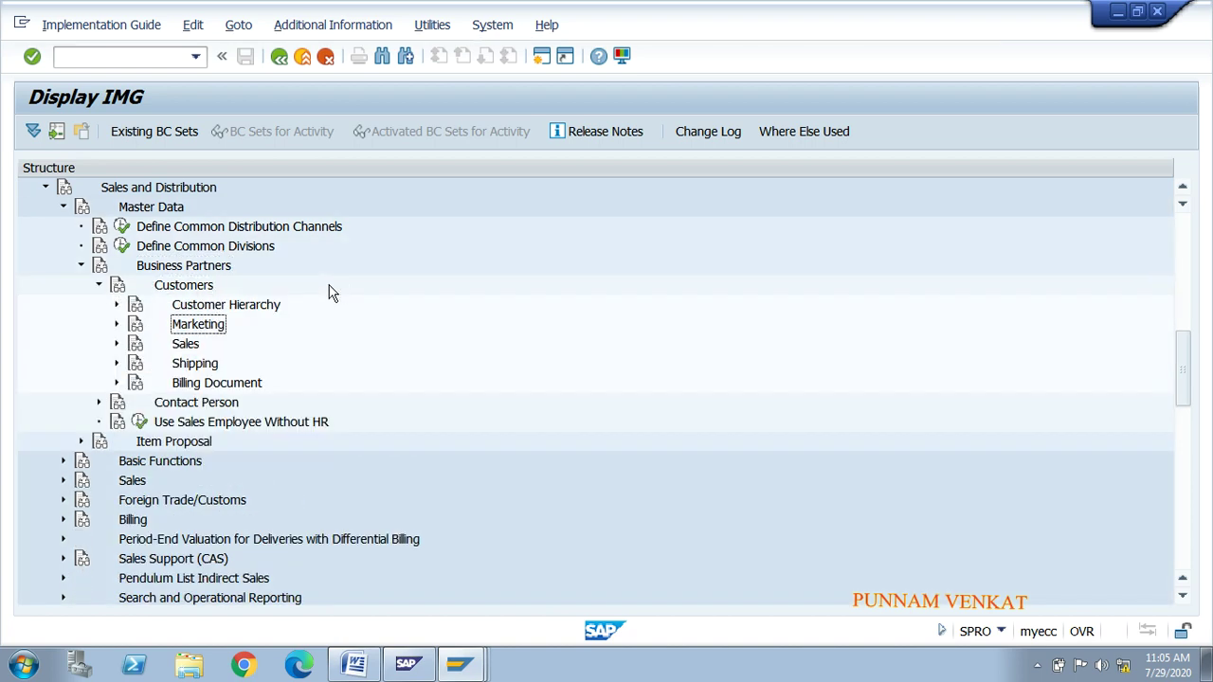
pyautogui.press('Right')
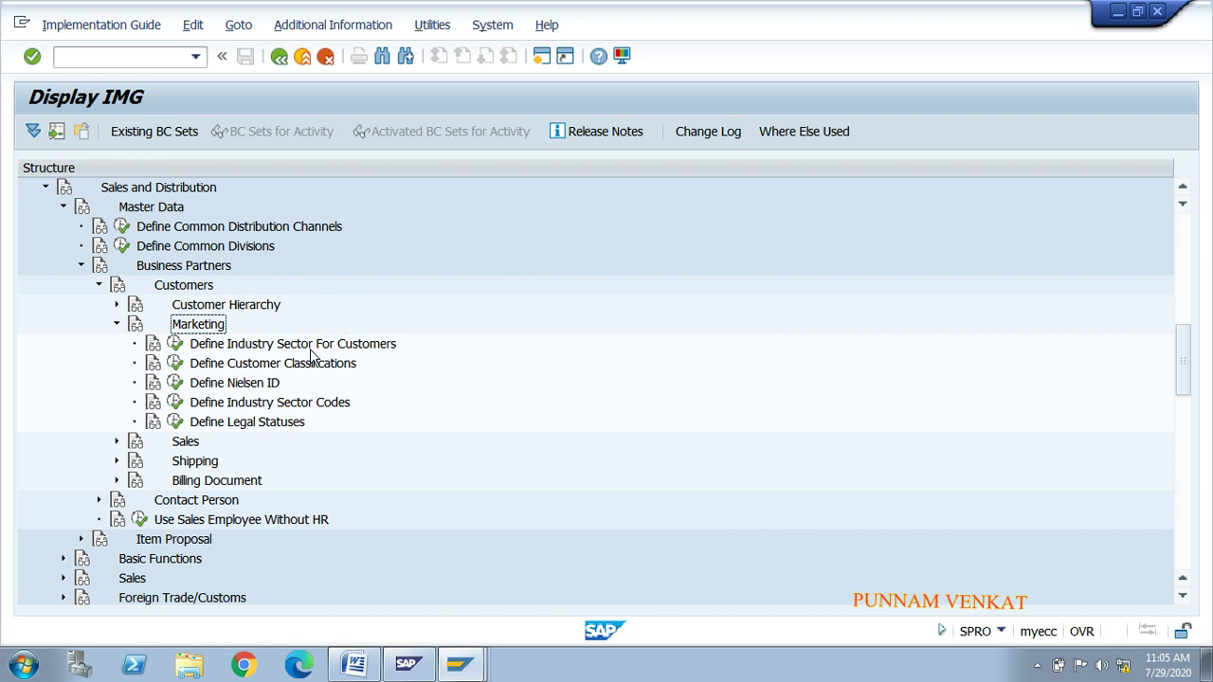
pyautogui.click(229, 388)
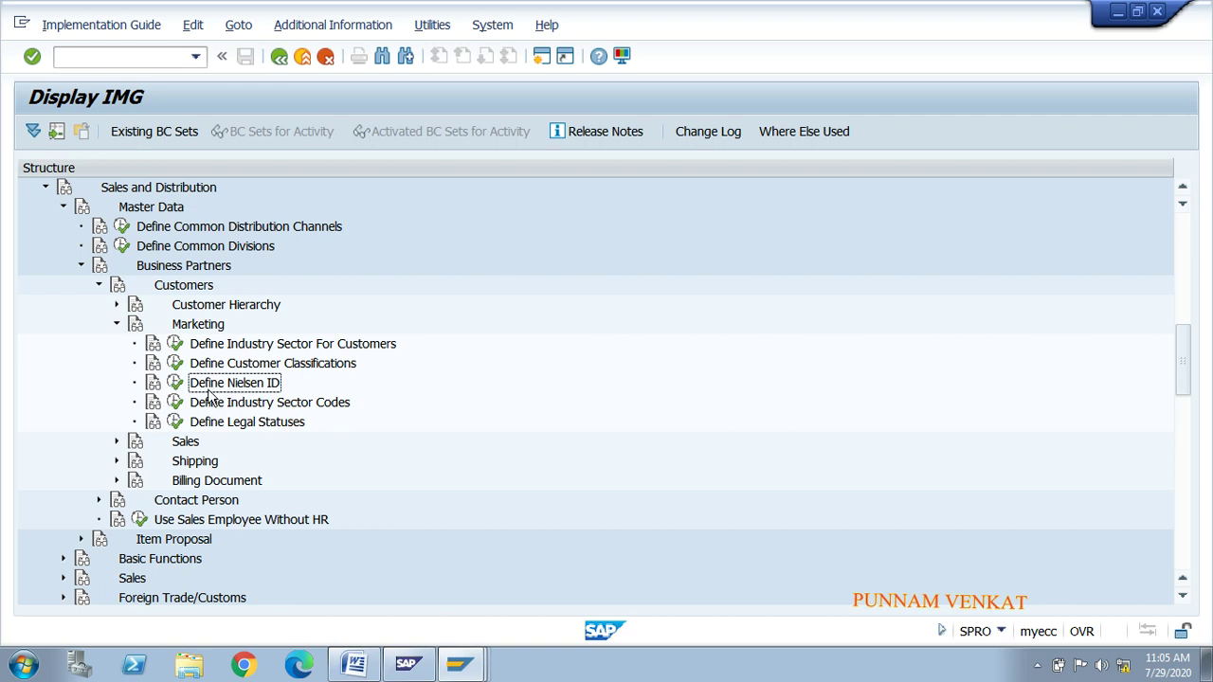
pyautogui.click(176, 384)
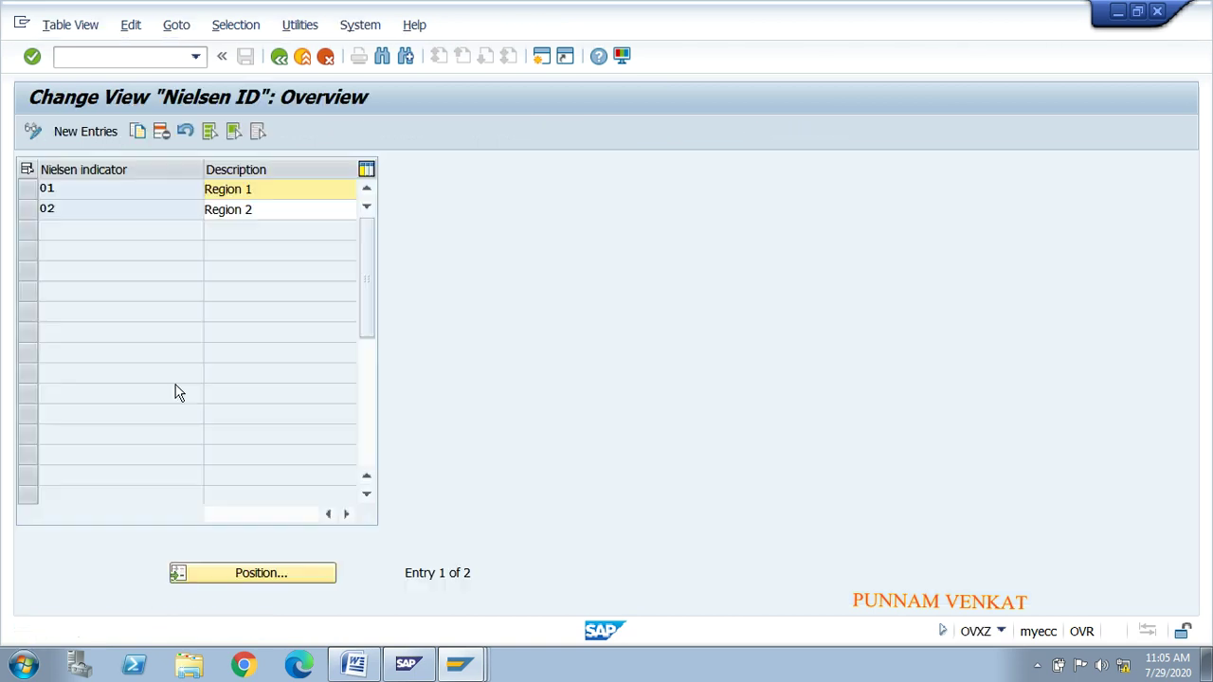
# Step: Add a new Nielsen ID entry N1 with description AP REGION
pyautogui.click(77, 133)
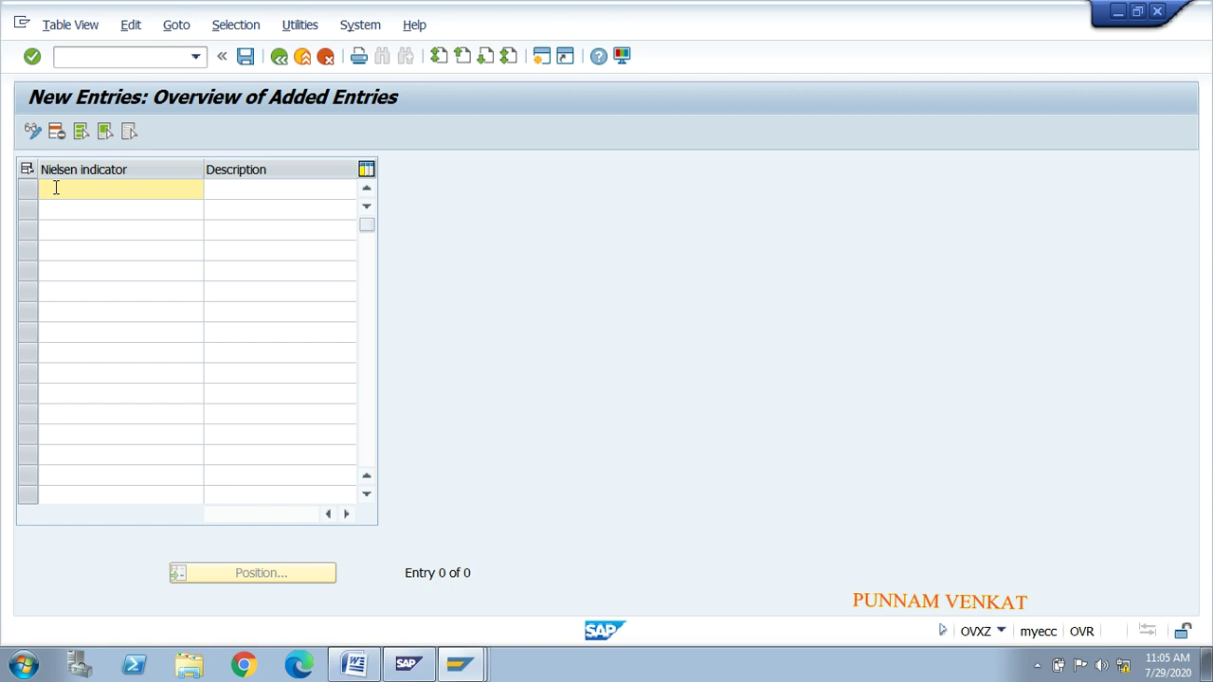
pyautogui.write('N1')
pyautogui.press('Tab')
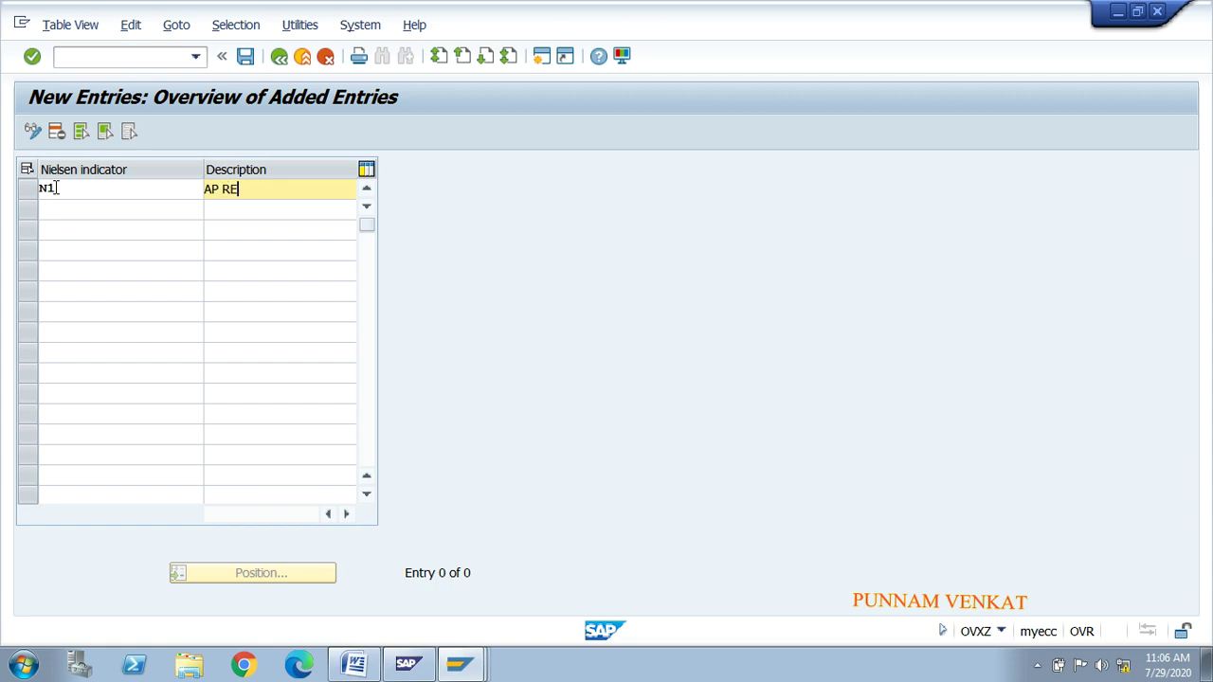
pyautogui.write('GON')
pyautogui.press('Return')
# Step: Save the N1 entry under a customizing request and return to the Nielsen ID overview
pyautogui.click(246, 61)
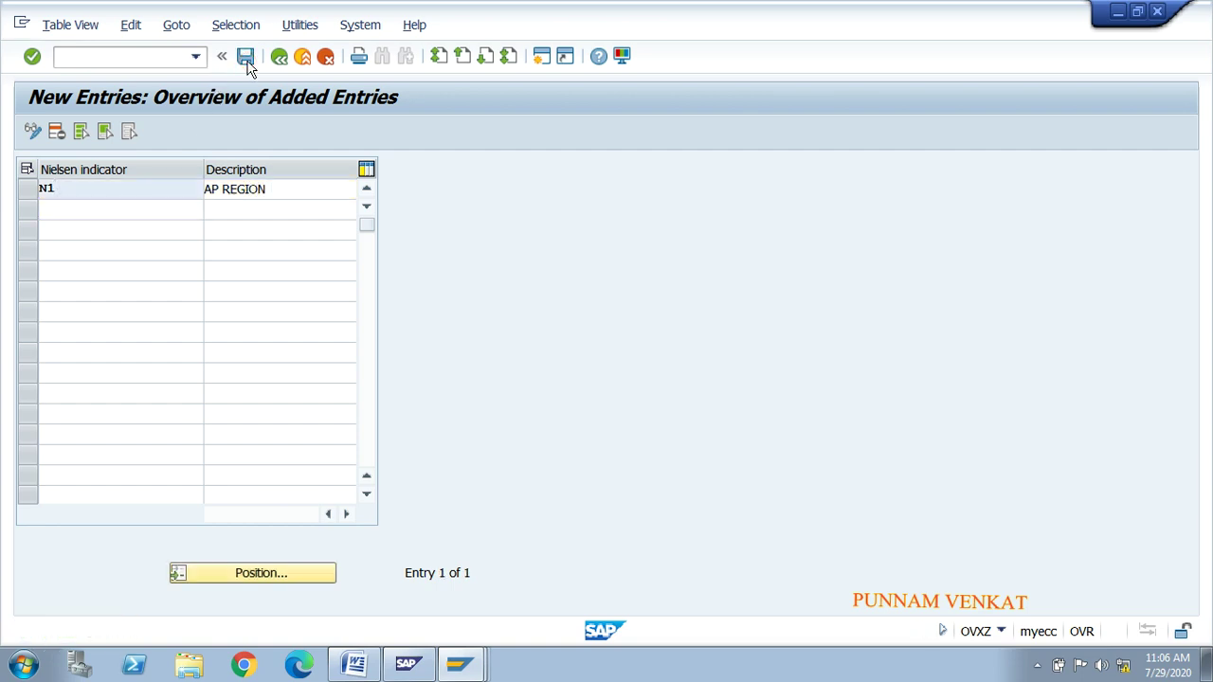
pyautogui.click(361, 345)
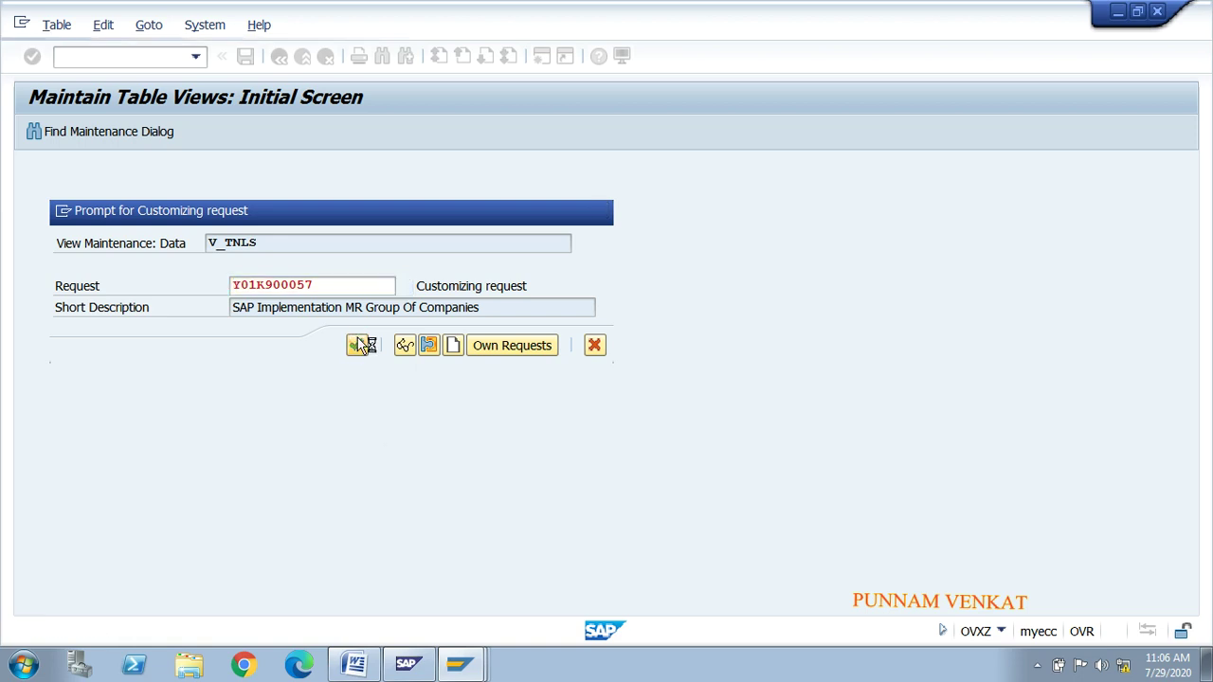
pyautogui.click(279, 58)
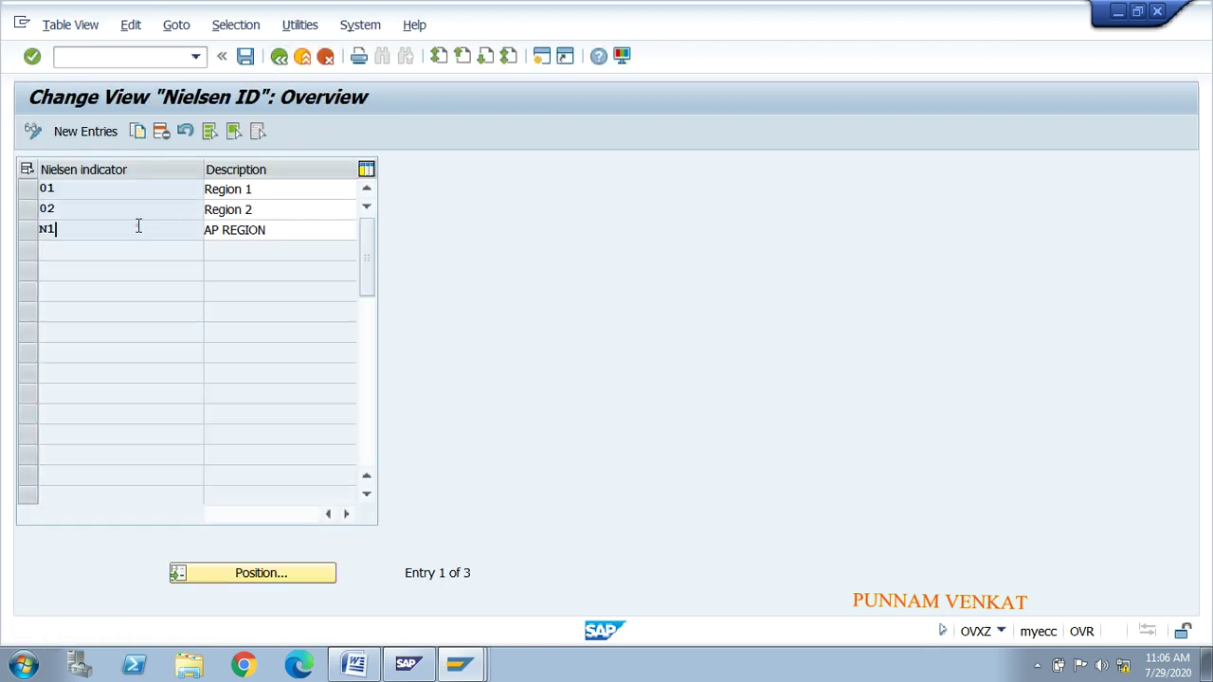
pyautogui.click(225, 233)
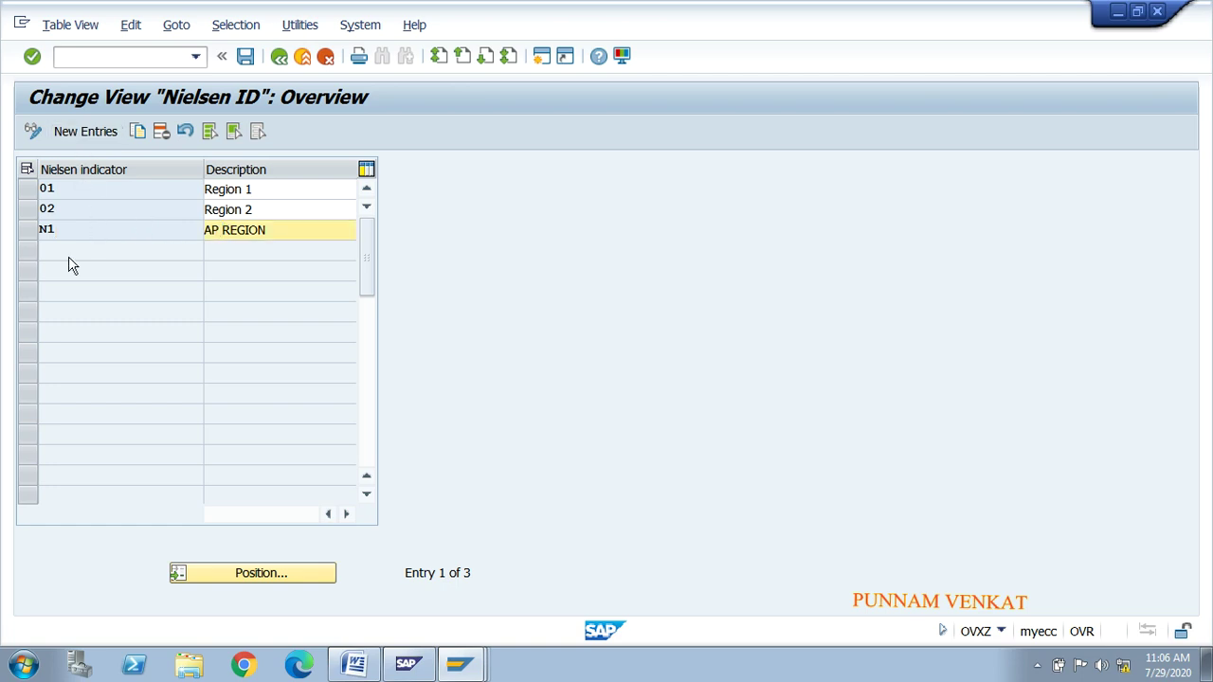
pyautogui.click(236, 254)
pyautogui.hotkey('alt', 'Tab')
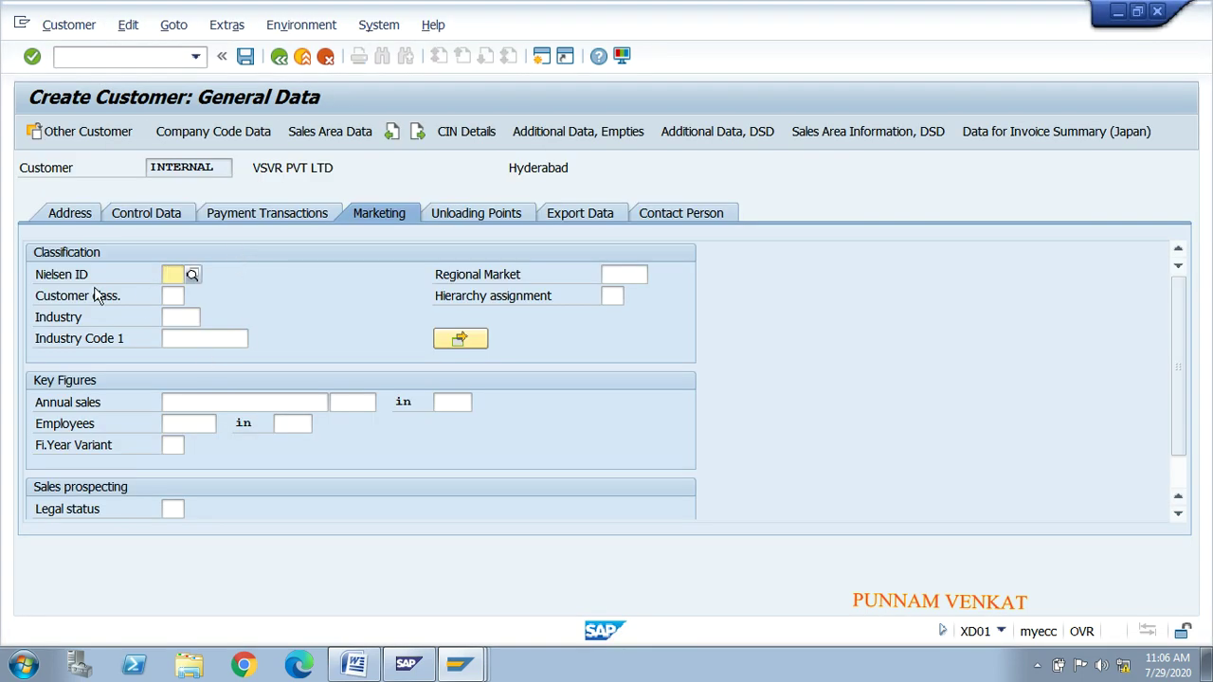
# Step: Set the customer's Nielsen ID to N1 (AP REGION) from the value list
pyautogui.click(262, 290)
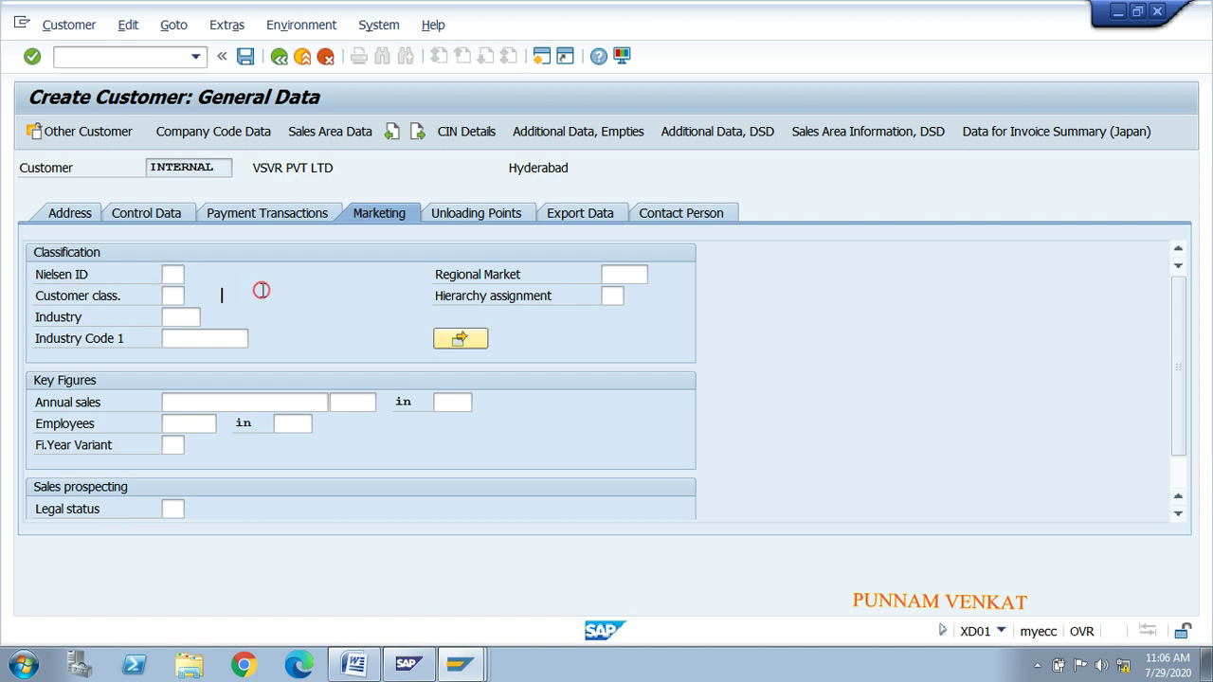
pyautogui.click(188, 278)
pyautogui.click(193, 273)
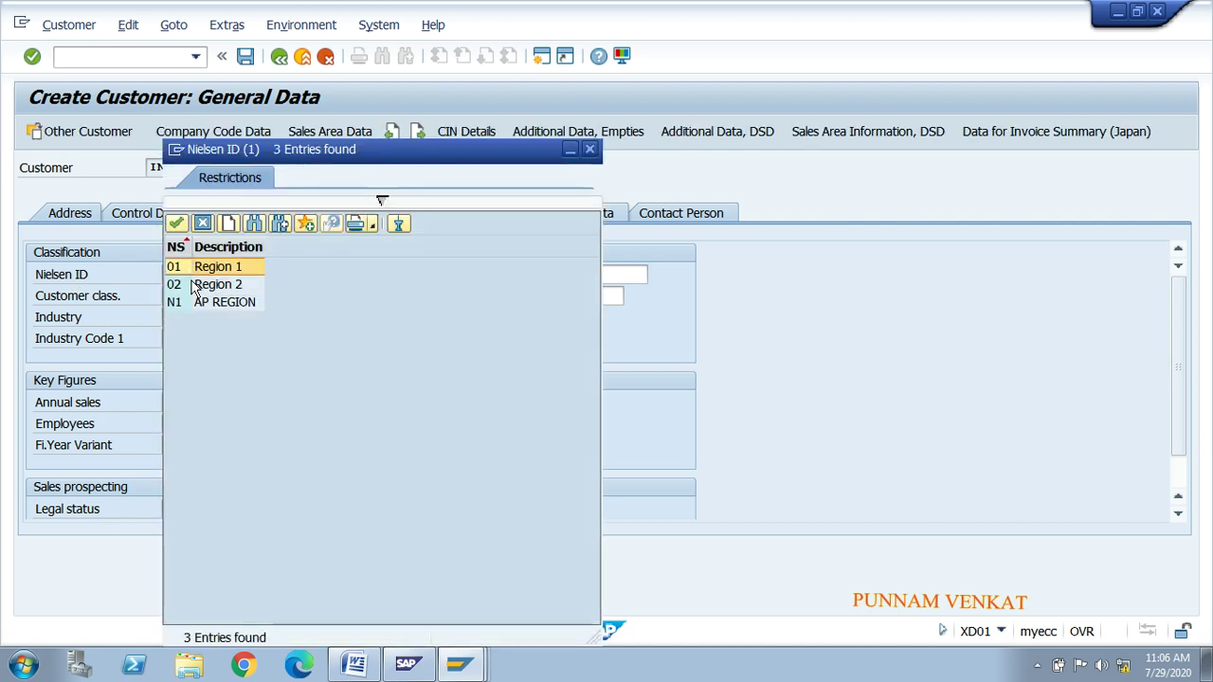
pyautogui.click(178, 303)
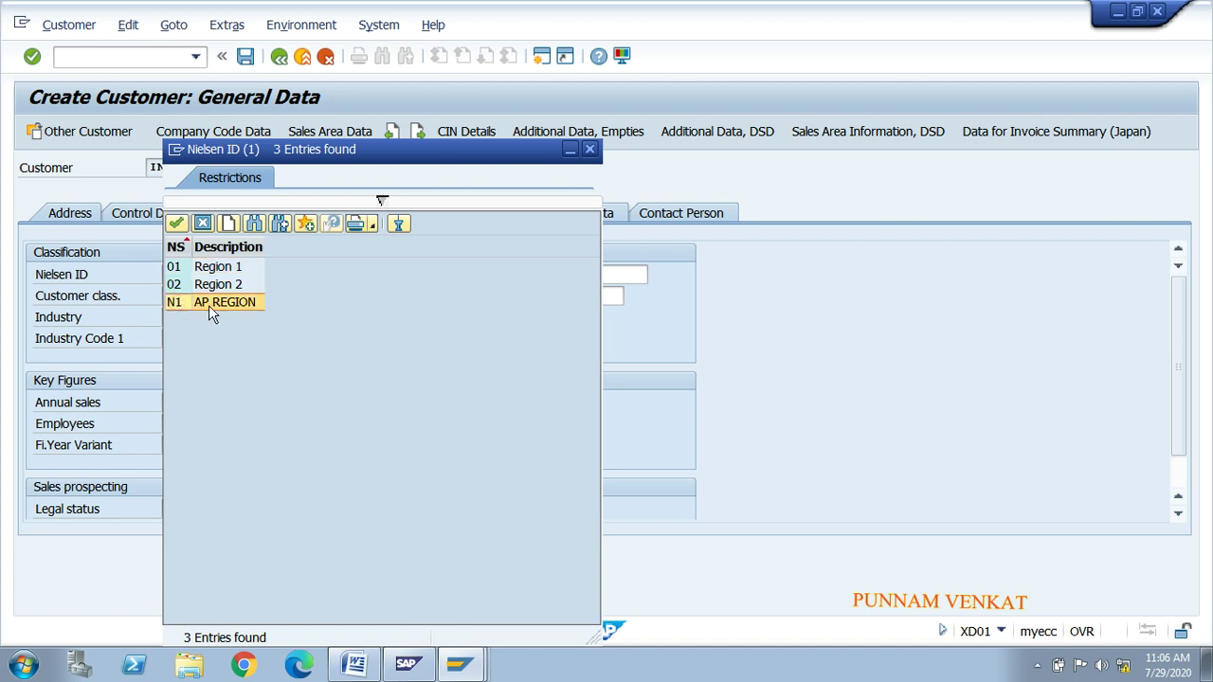
pyautogui.click(215, 269)
pyautogui.click(213, 284)
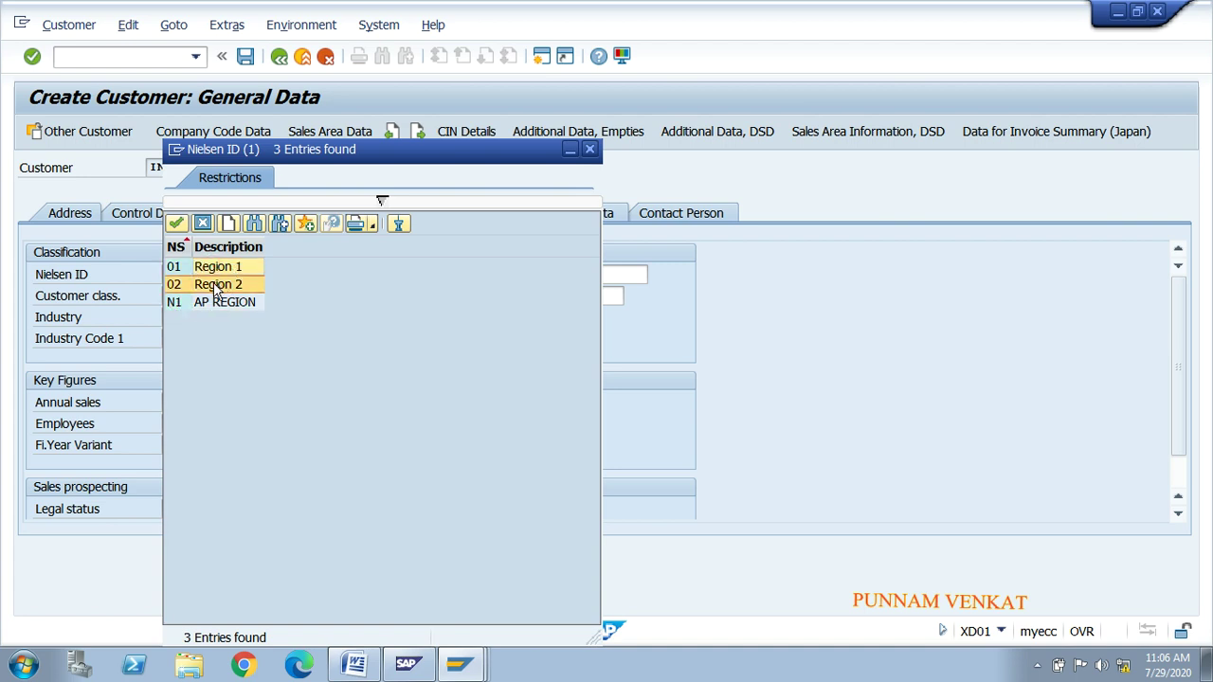
pyautogui.click(184, 303)
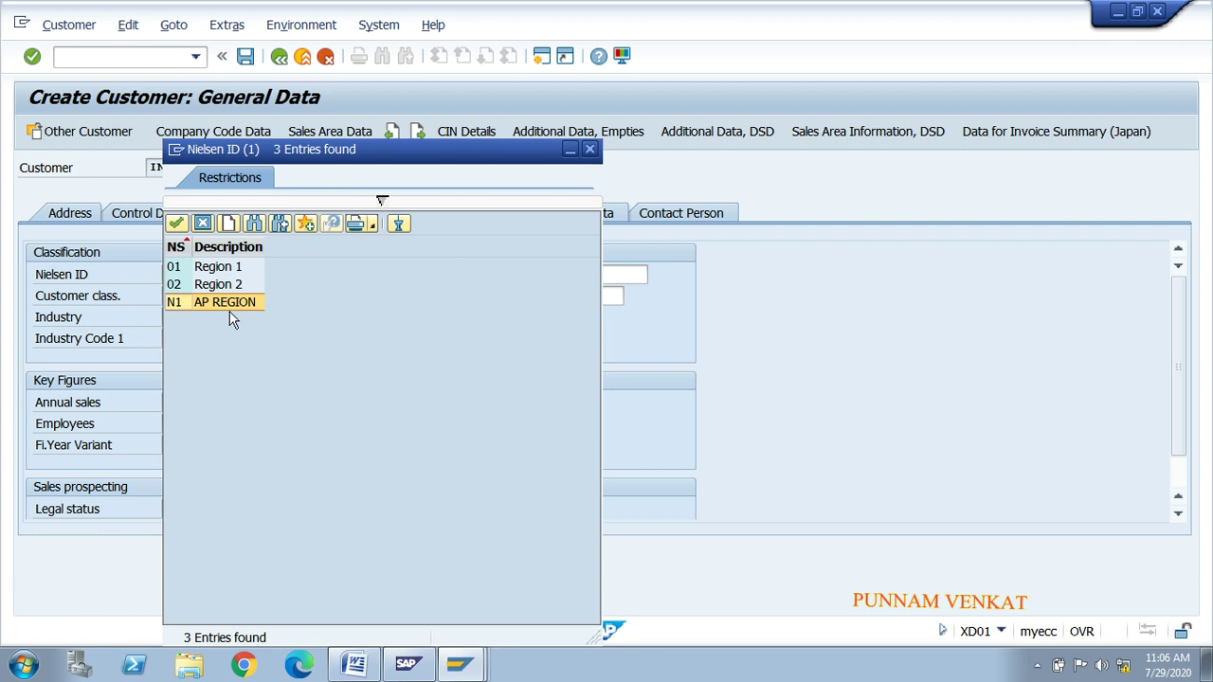
pyautogui.click(177, 271)
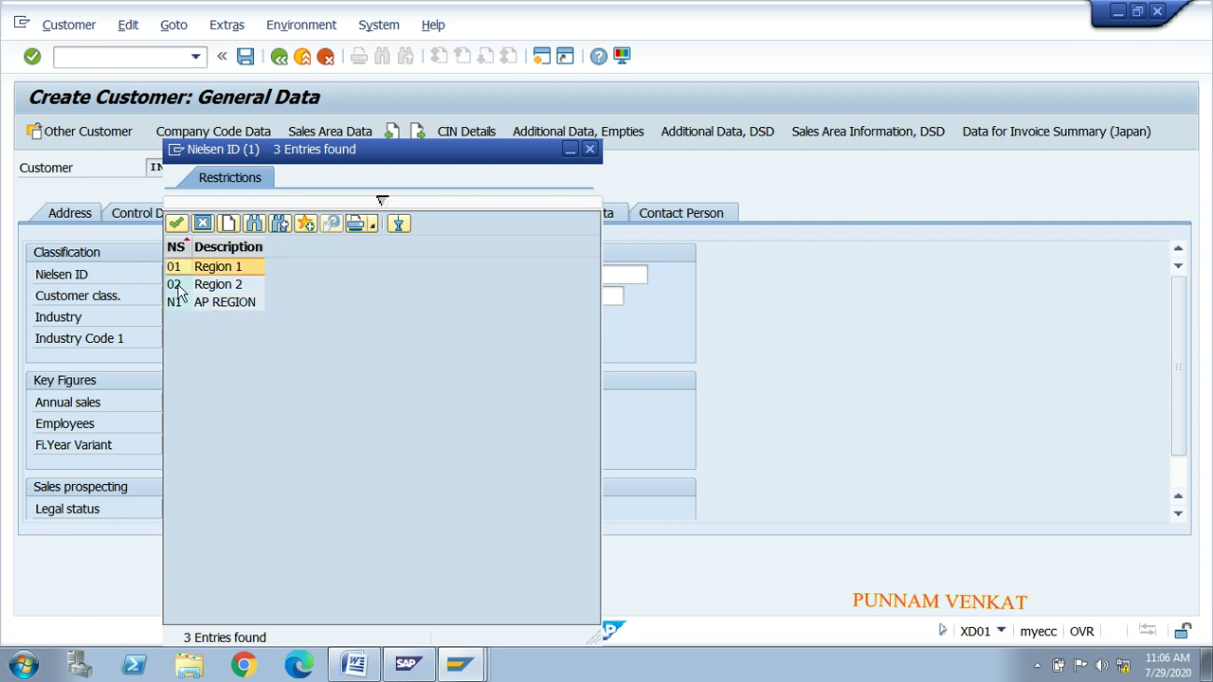
pyautogui.doubleClick(180, 301)
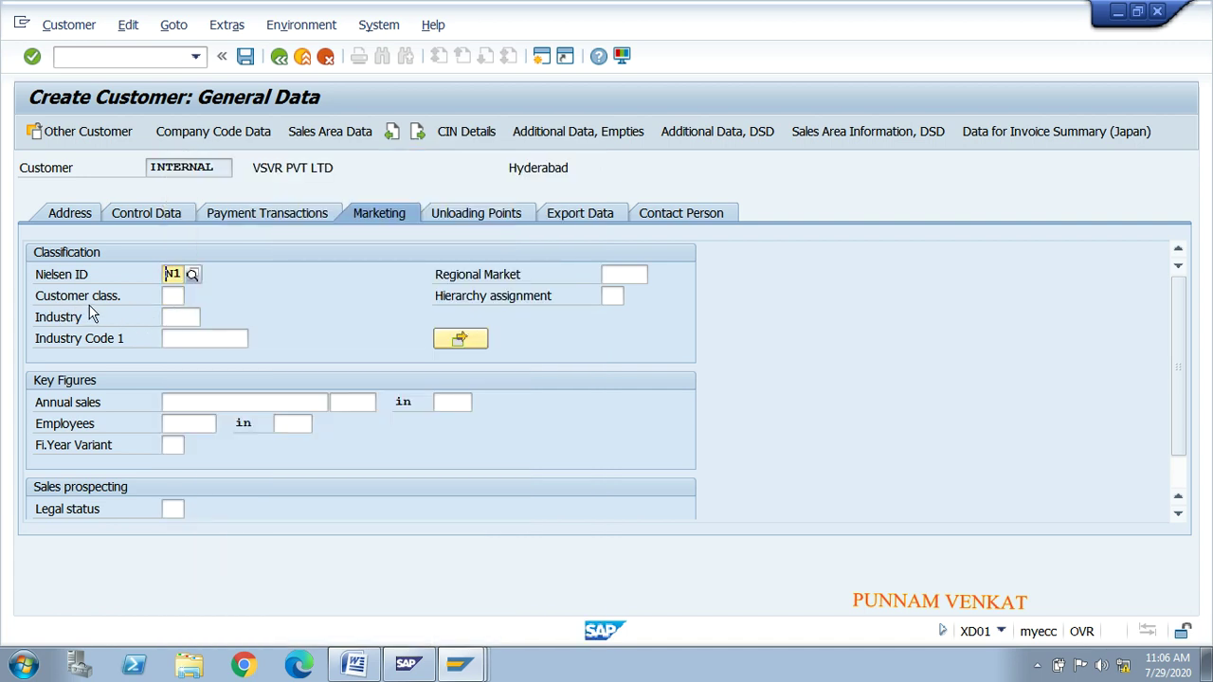
# Step: Choose customer class 01, Up to 0,5 mill., from the list sorted by description
pyautogui.click(170, 296)
pyautogui.click(192, 298)
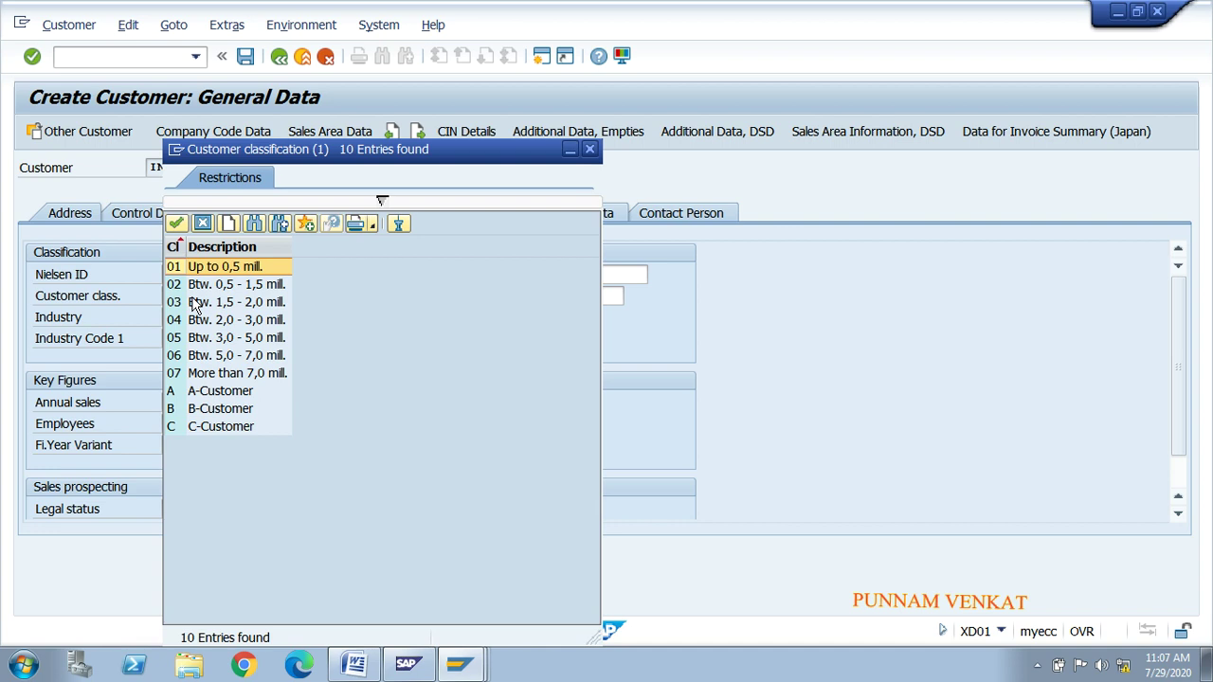
pyautogui.moveTo(225, 157); pyautogui.dragTo(575, 231)
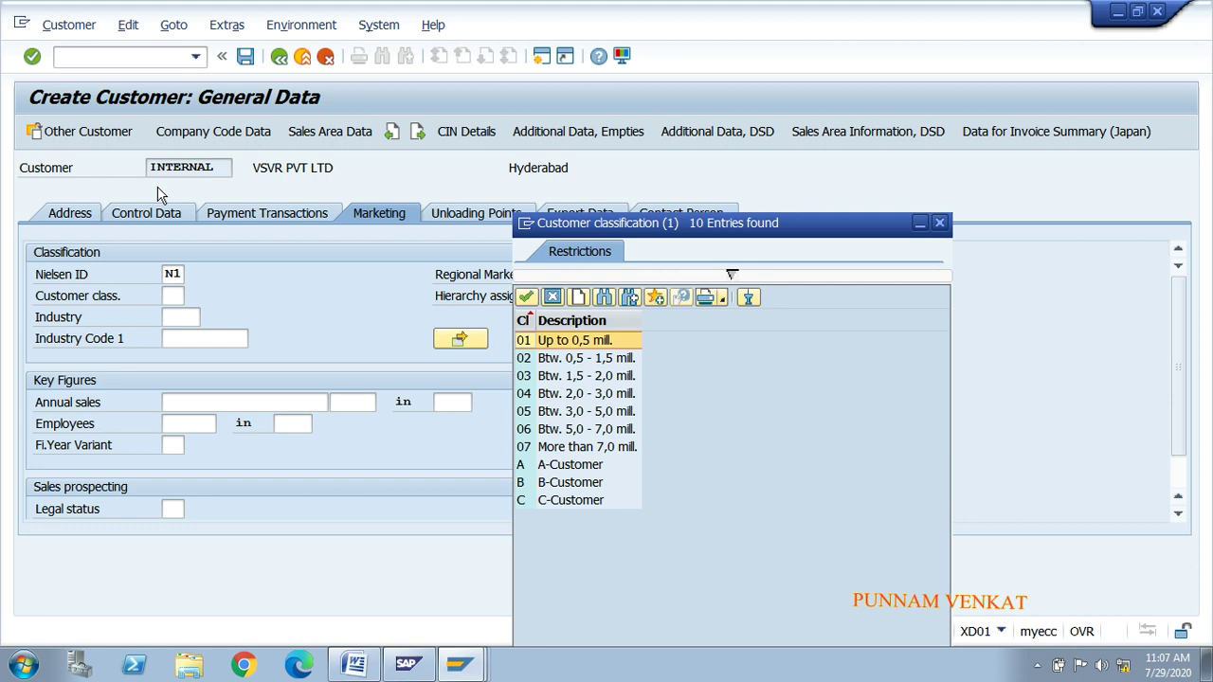
pyautogui.click(549, 360)
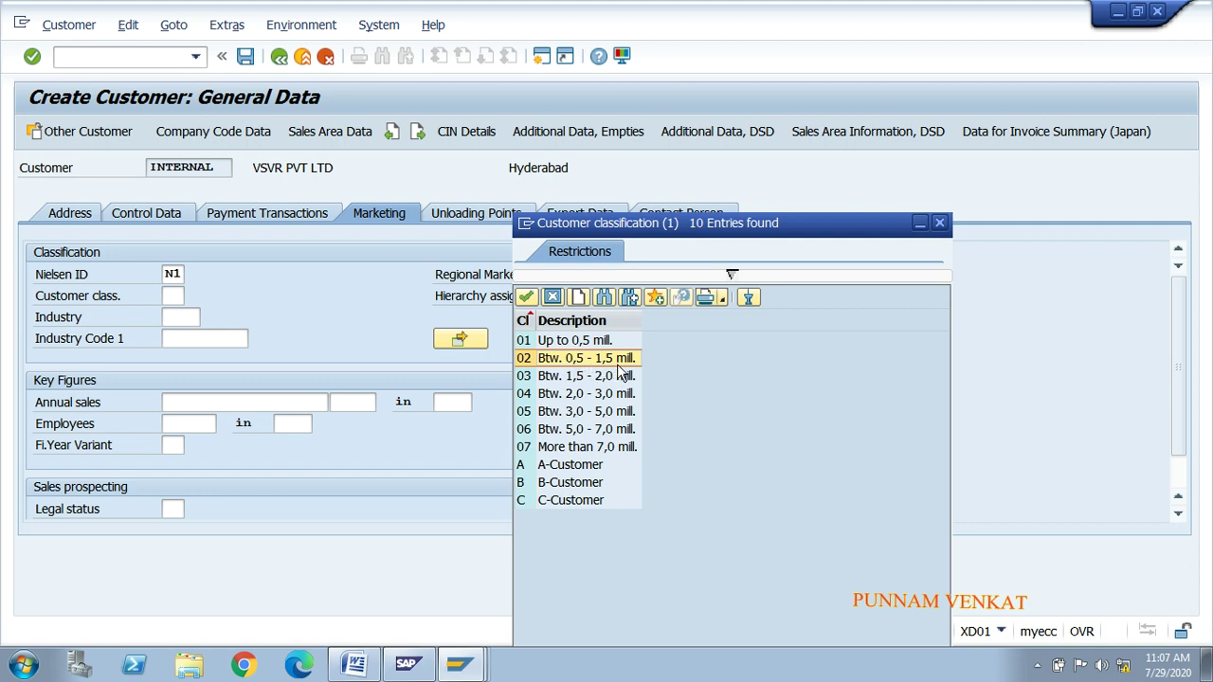
pyautogui.click(549, 343)
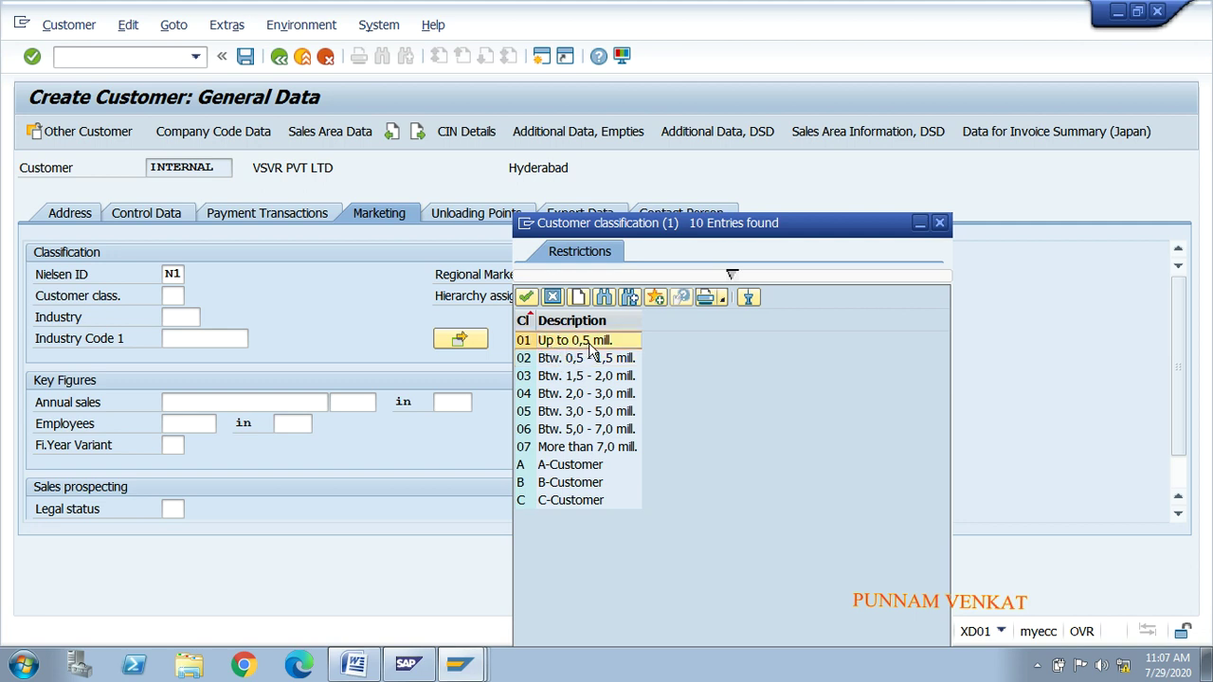
pyautogui.press('Down')
pyautogui.press('Down')
pyautogui.press('Down')
pyautogui.press('Down')
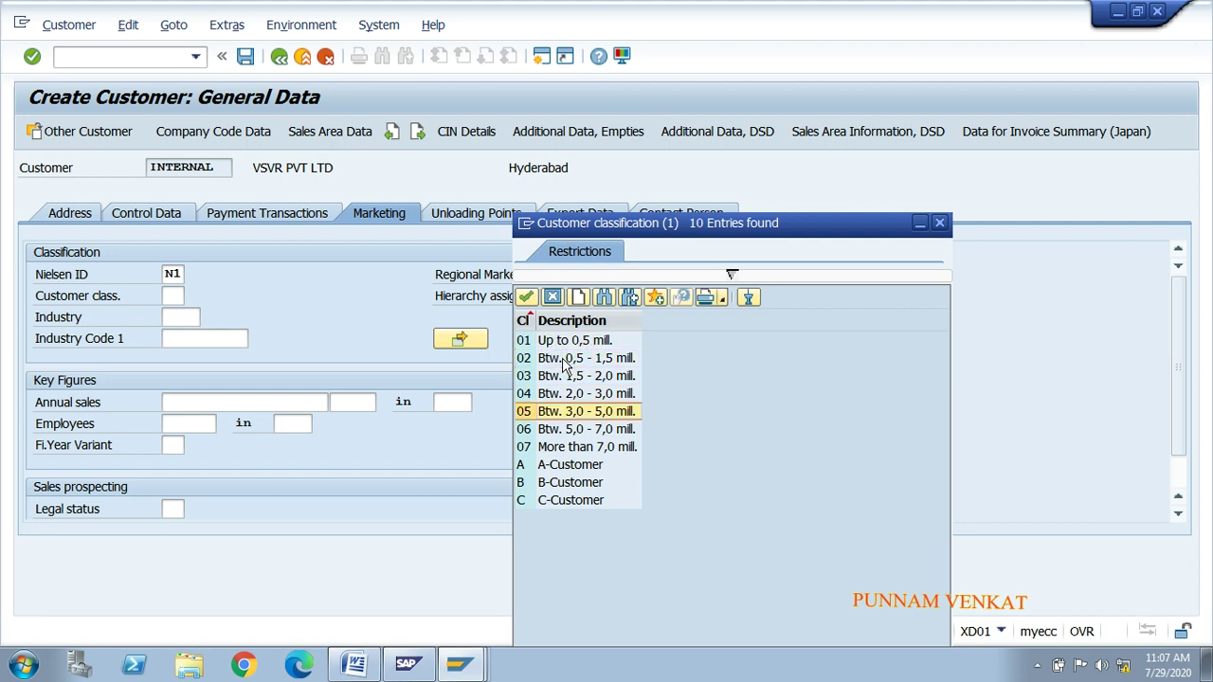
pyautogui.press('Down')
pyautogui.press('Down')
pyautogui.press('Down')
pyautogui.press('Down')
pyautogui.press('Down')
pyautogui.press('Up')
pyautogui.press('Up')
pyautogui.press('Up')
pyautogui.press('Up')
pyautogui.press('Up')
pyautogui.press('Up')
pyautogui.press('Up')
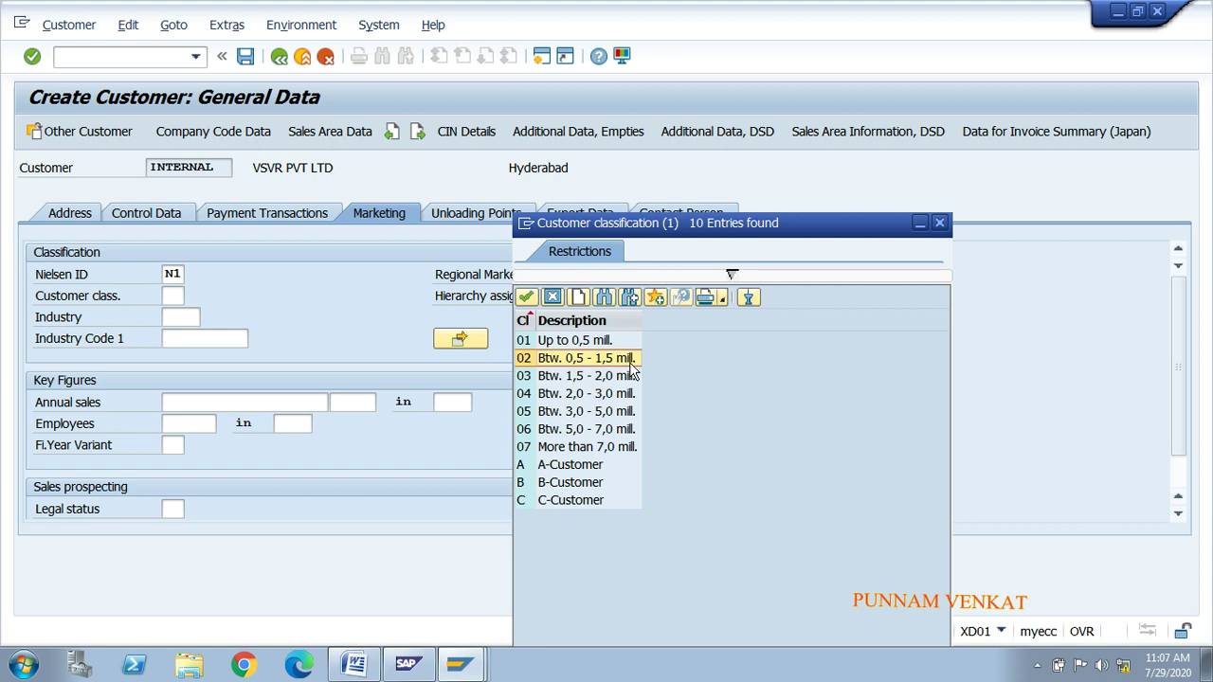
pyautogui.click(561, 321)
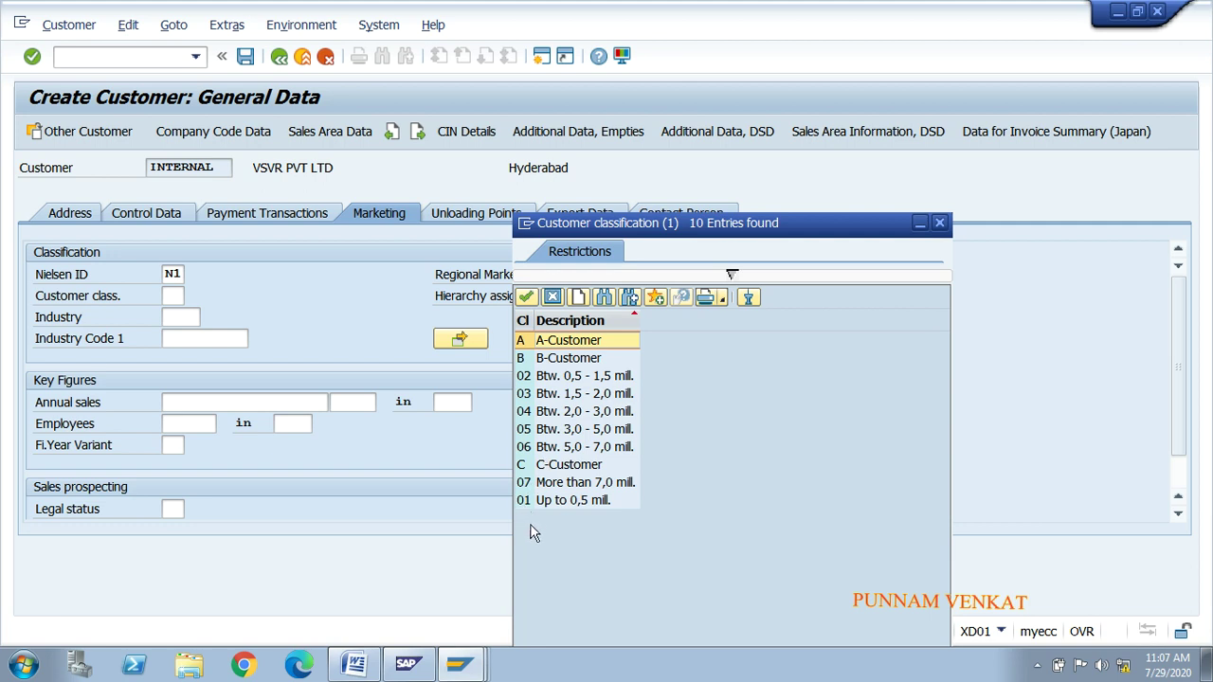
pyautogui.click(556, 502)
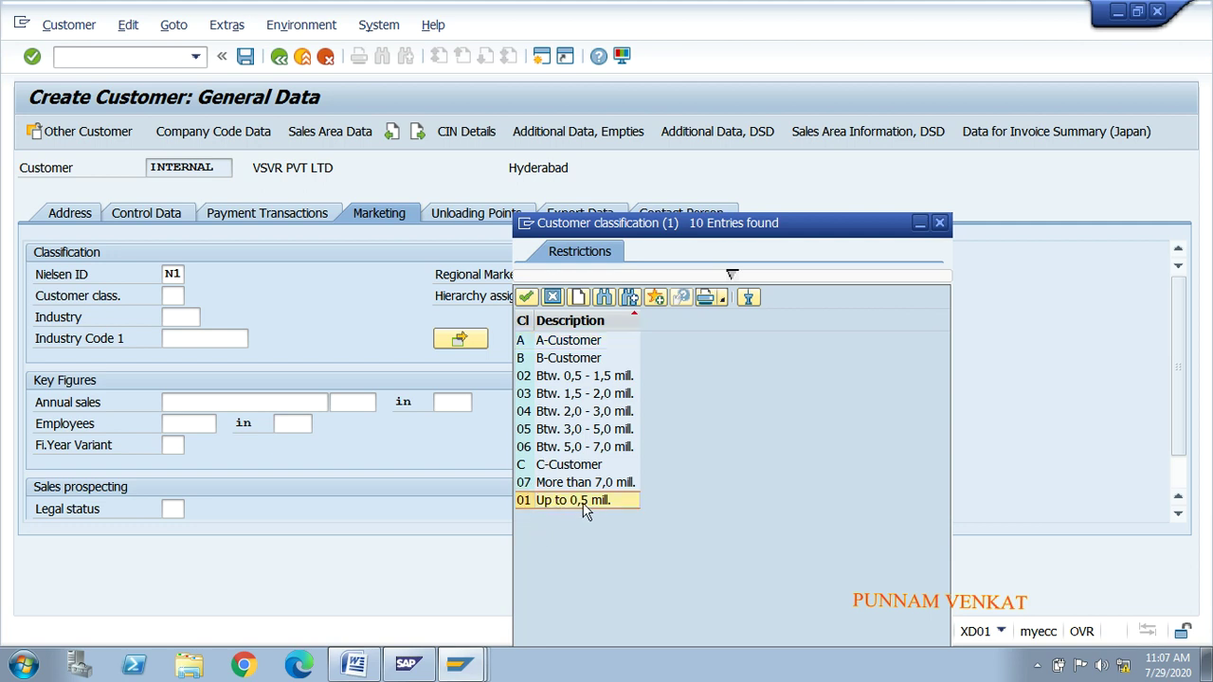
pyautogui.doubleClick(585, 503)
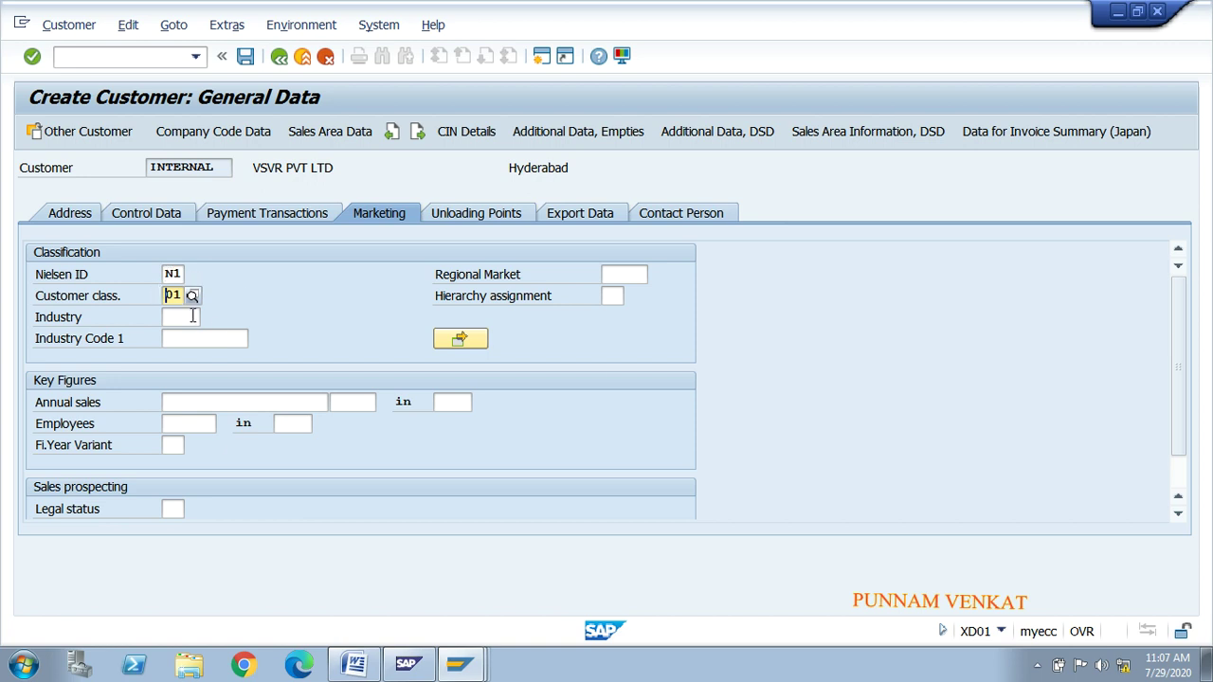
pyautogui.click(216, 170)
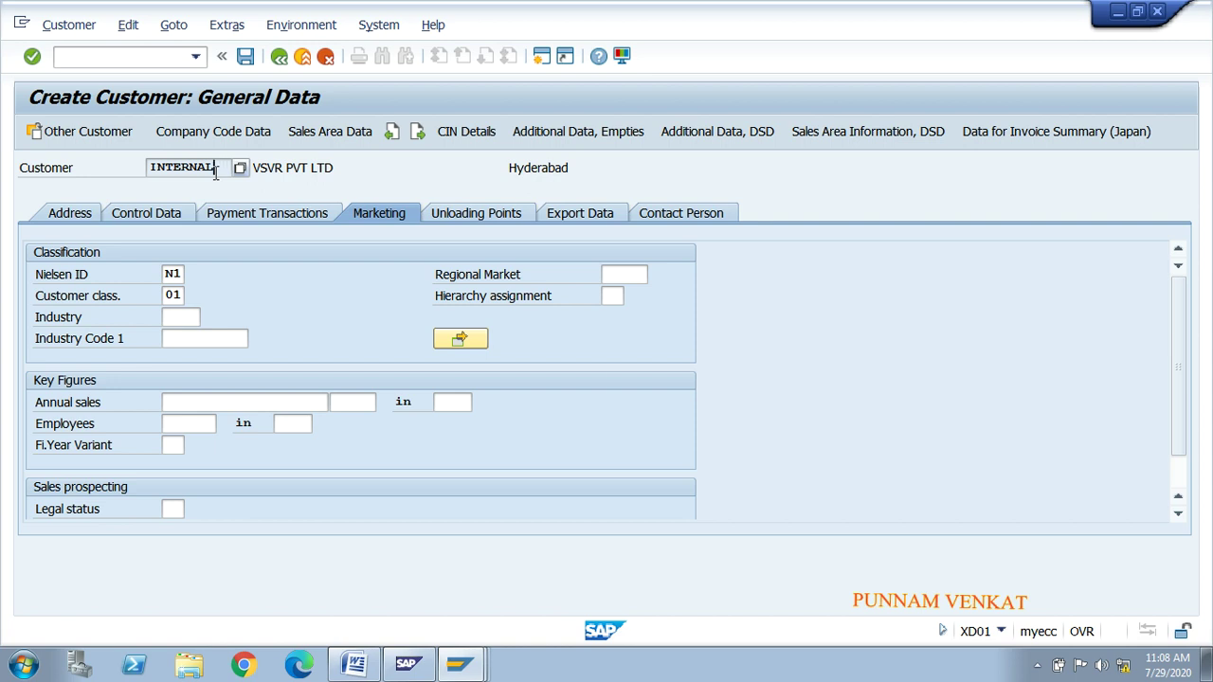
pyautogui.click(180, 316)
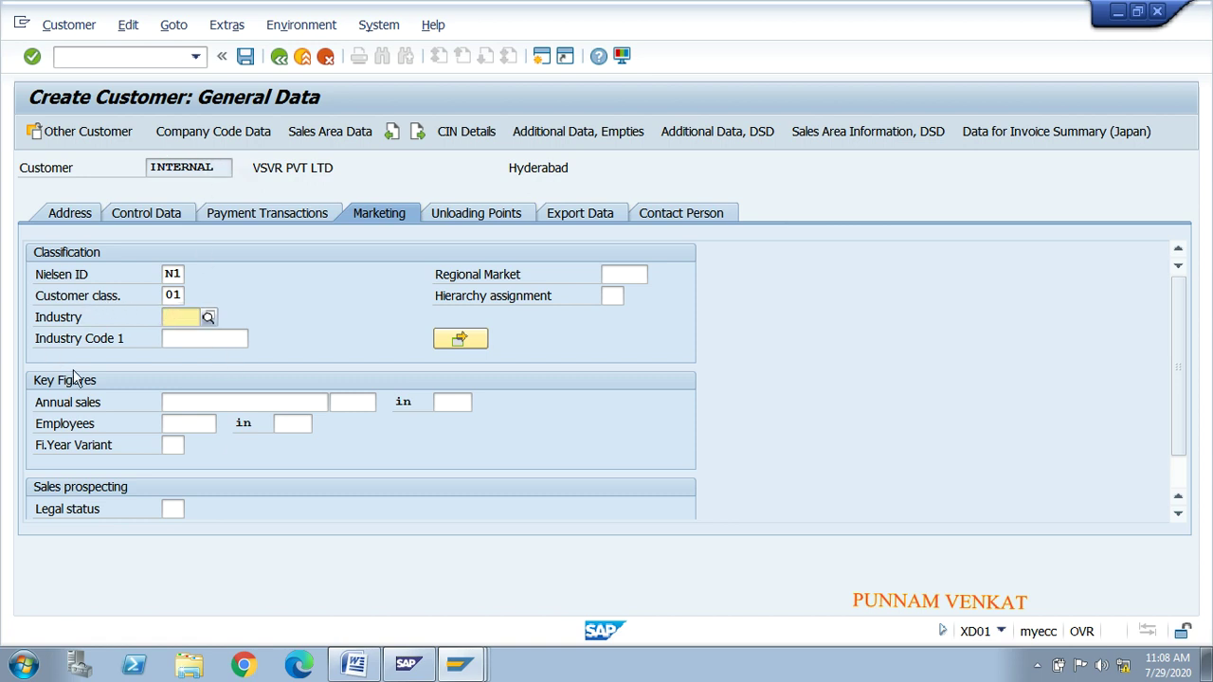
pyautogui.click(207, 318)
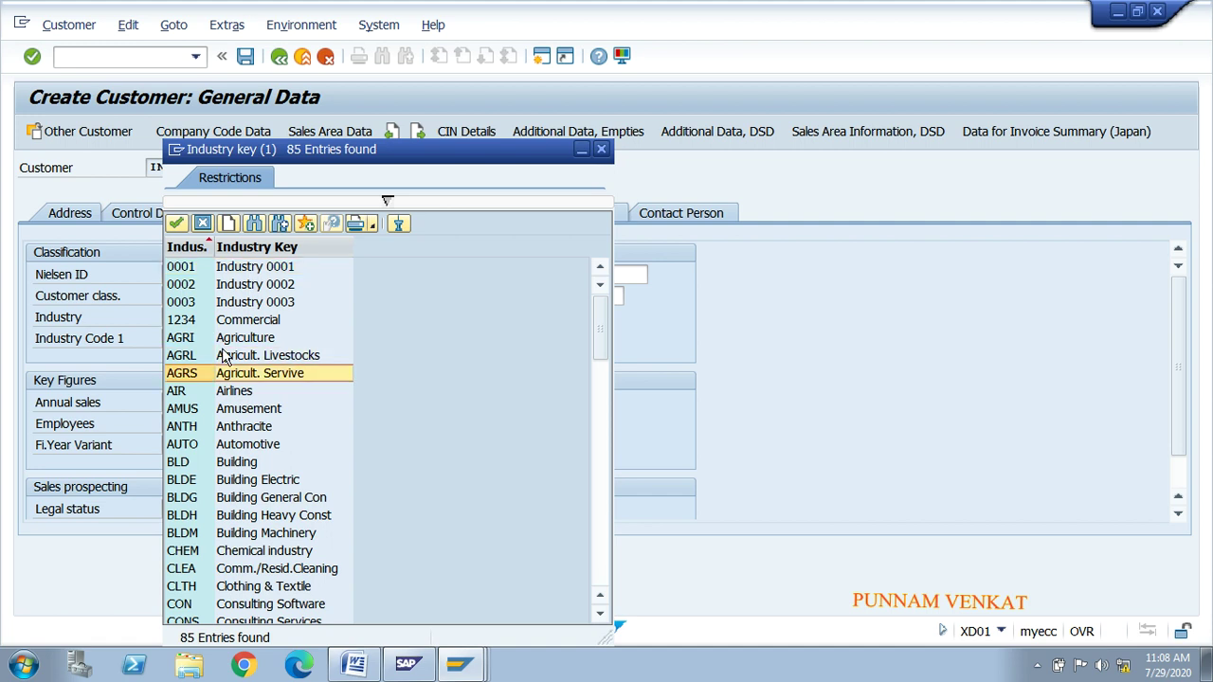
pyautogui.click(245, 394)
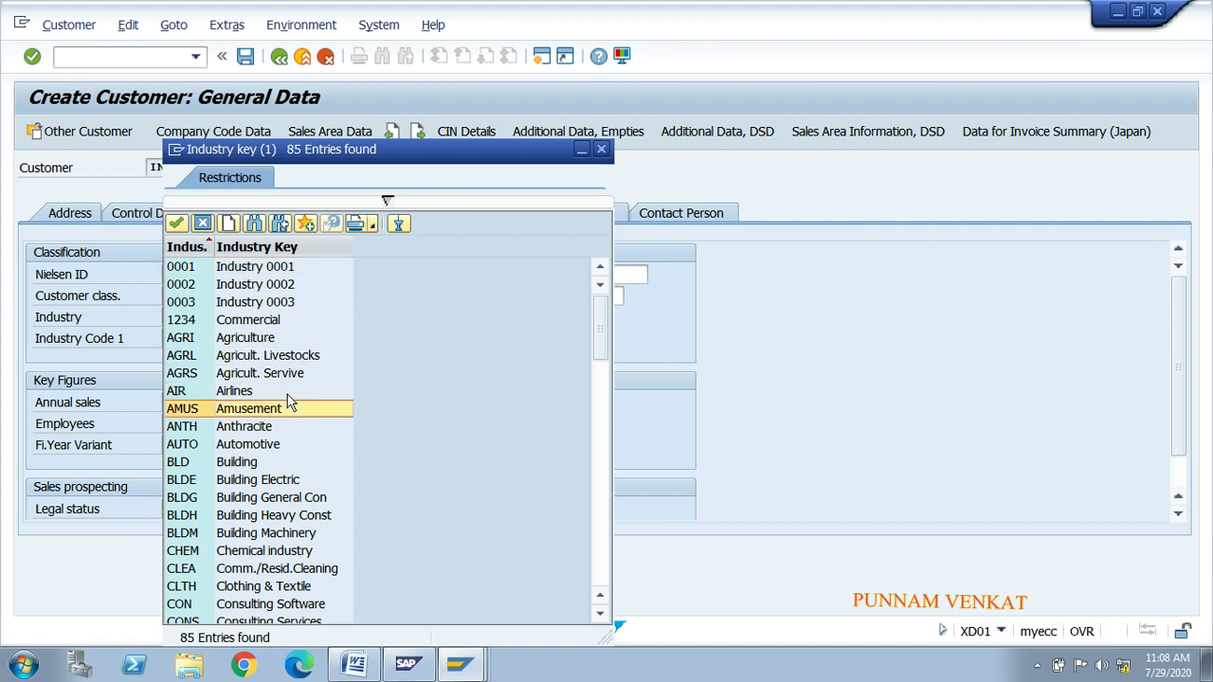
pyautogui.click(263, 556)
pyautogui.press('Down')
pyautogui.press('Down')
pyautogui.press('Down')
pyautogui.press('Down')
pyautogui.press('Down')
pyautogui.press('Down')
pyautogui.press('Down')
pyautogui.press('Down')
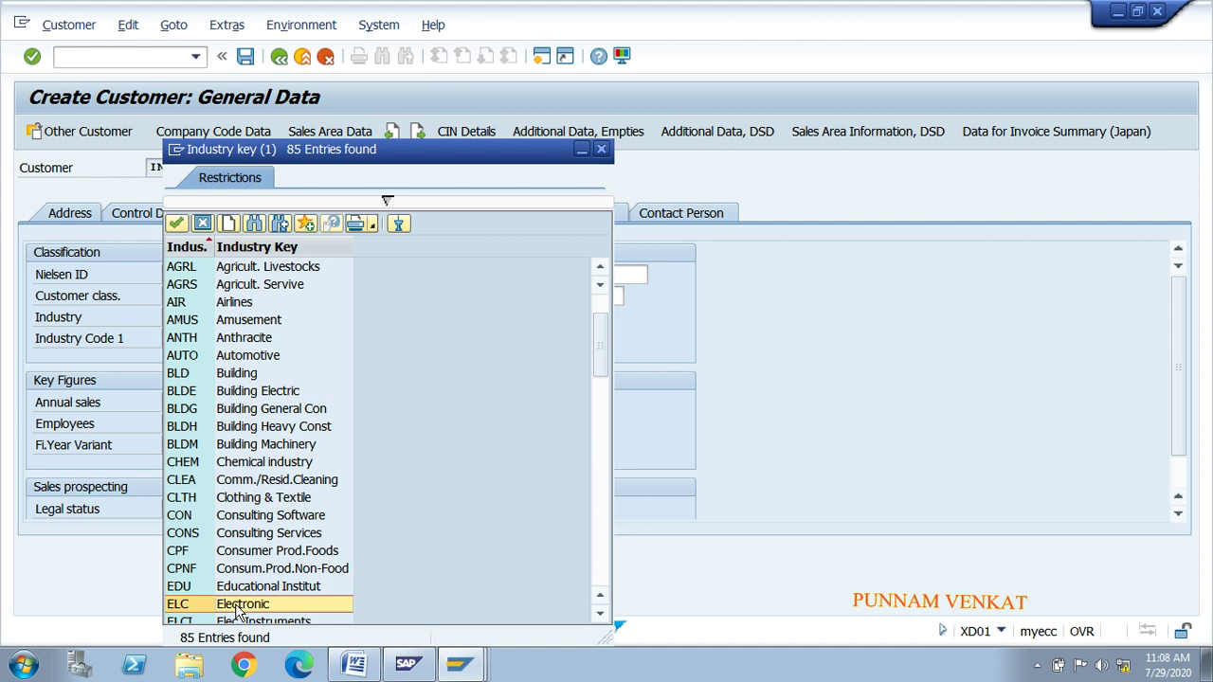
pyautogui.press('Down')
pyautogui.press('Down')
pyautogui.press('Down')
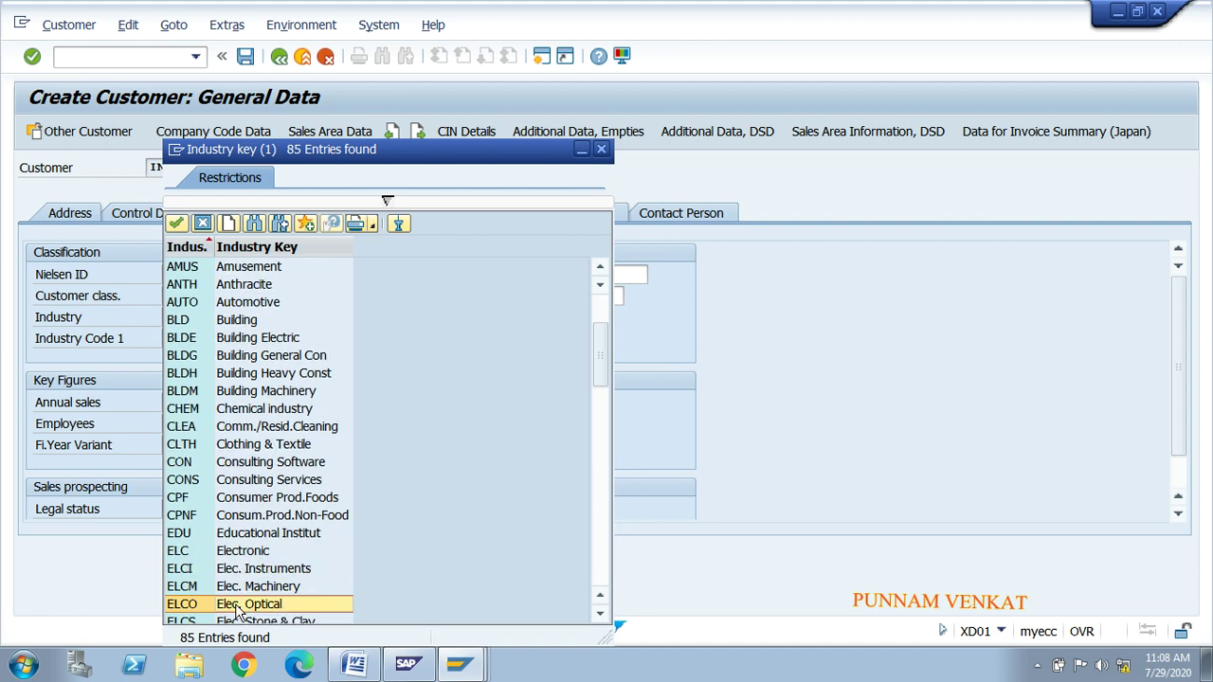
pyautogui.press('Down')
pyautogui.press('Down')
pyautogui.press('Down')
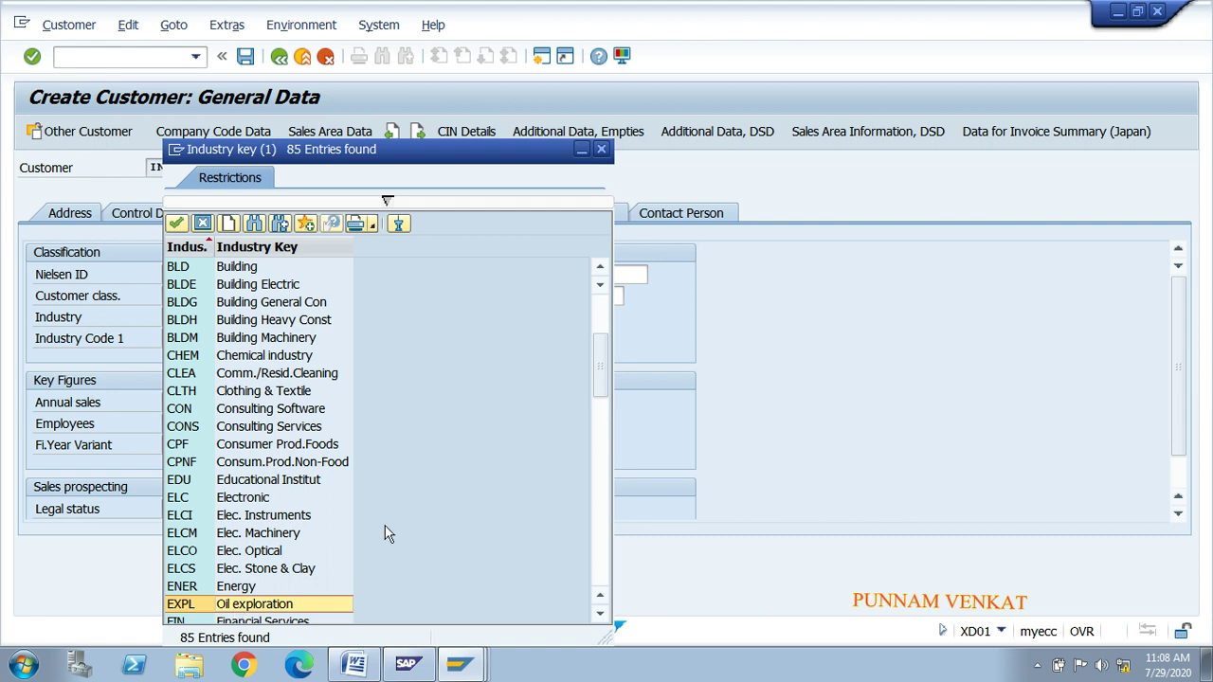
pyautogui.click(601, 149)
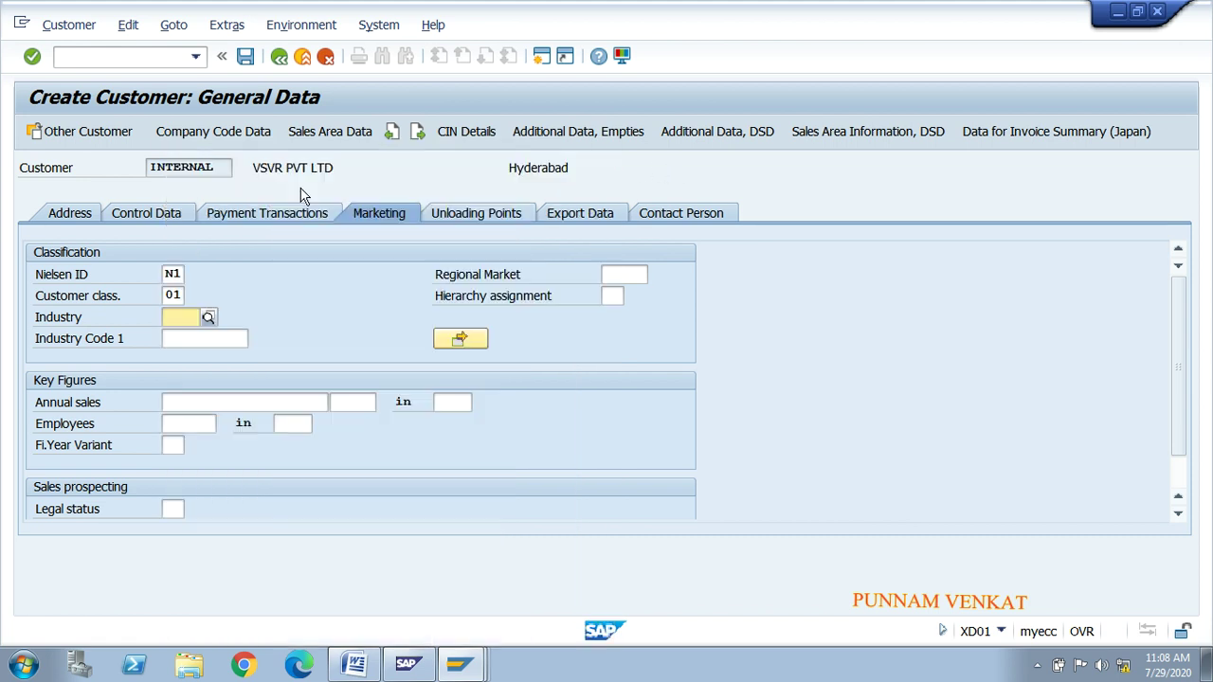
# Step: Look over the company name header and Industry field on the Marketing tab
pyautogui.moveTo(252, 168); pyautogui.dragTo(335, 168)
pyautogui.click(336, 168)
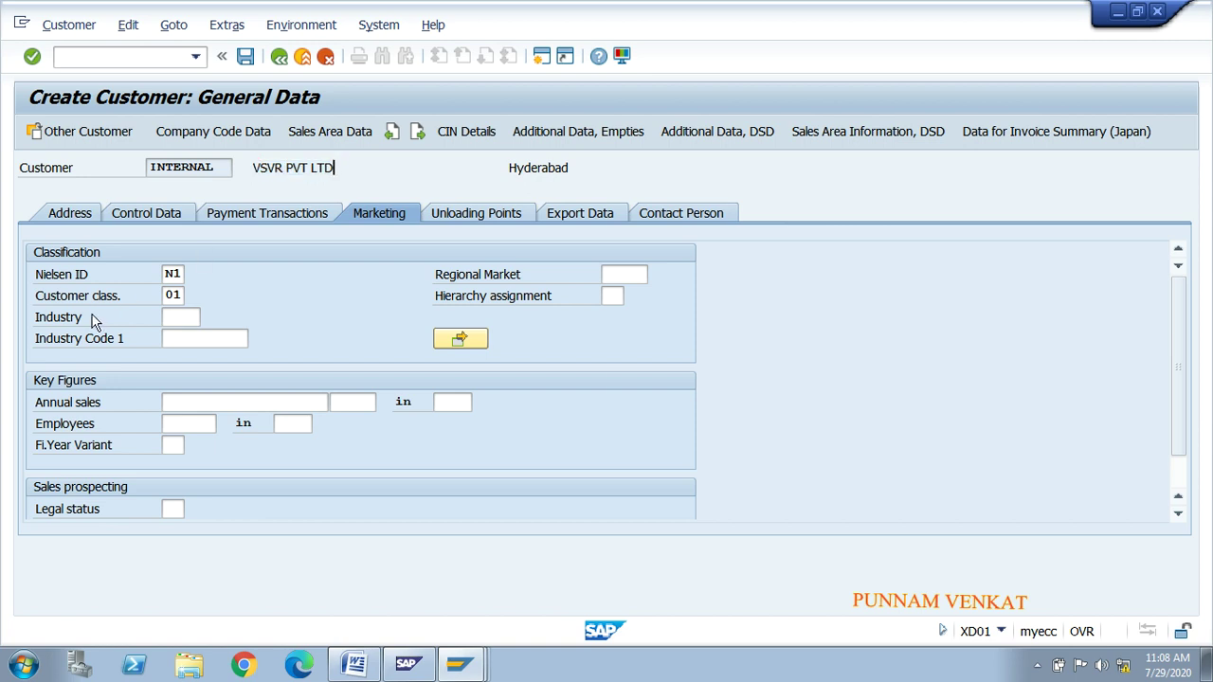
pyautogui.click(166, 317)
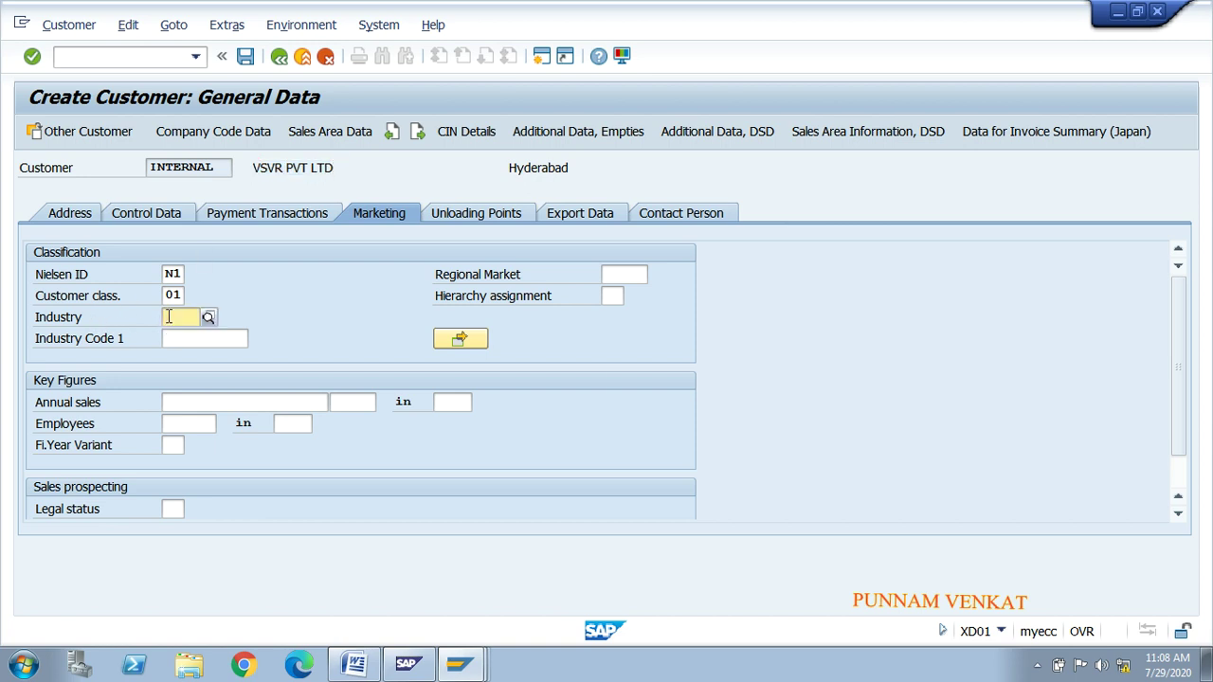
pyautogui.hotkey('alt', 'Tab')
pyautogui.hotkey('alt', 'Tab')
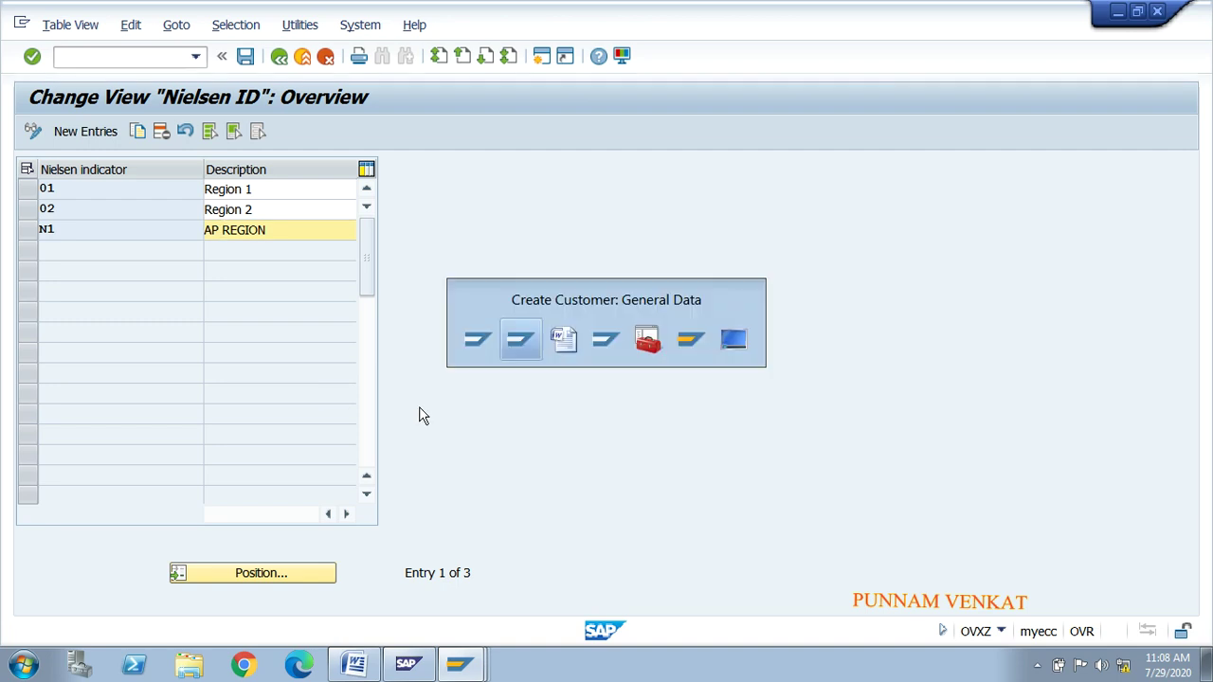
pyautogui.hotkey('alt', 'Tab')
# Step: Mark the Customer Classification and Create Industry notes in Word, then close the Nielsen ID table
pyautogui.click(517, 503)
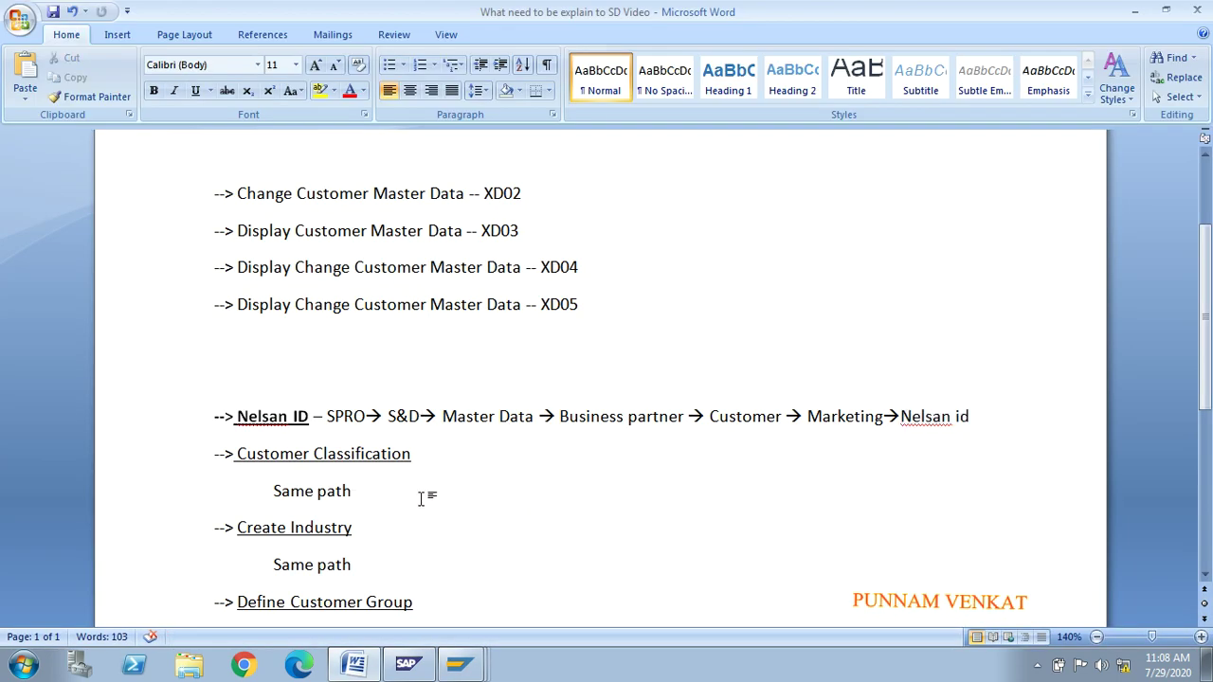
pyautogui.moveTo(237, 453); pyautogui.dragTo(376, 502)
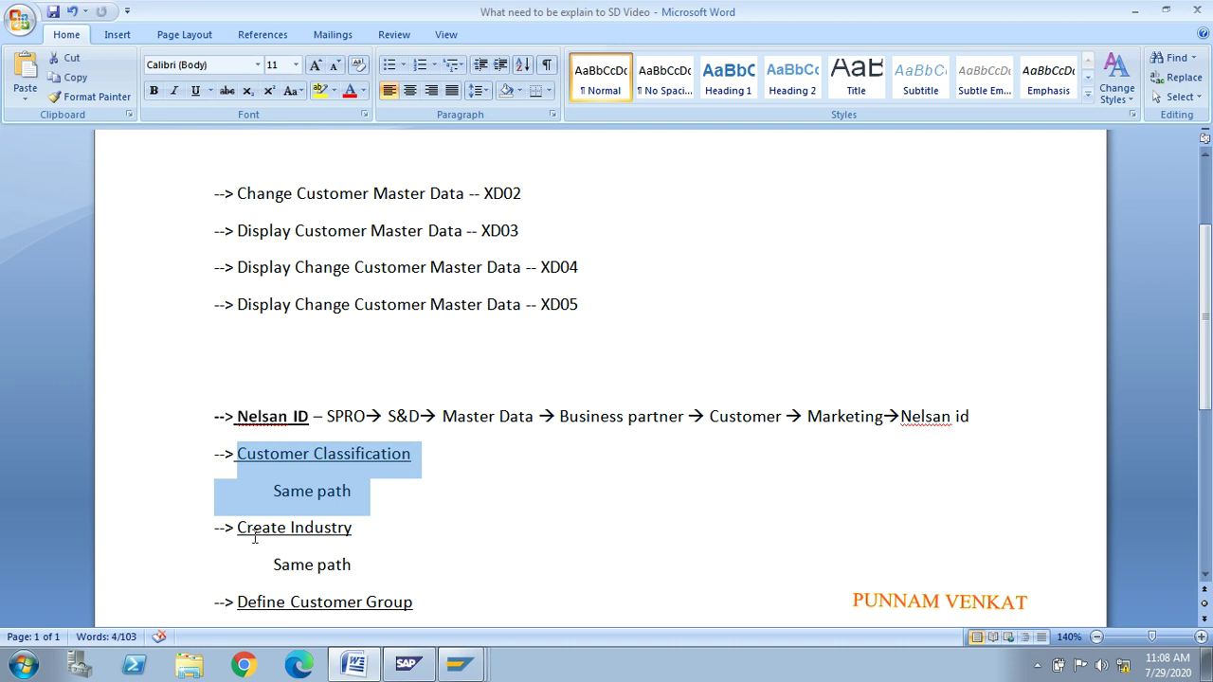
pyautogui.moveTo(238, 527); pyautogui.dragTo(354, 571)
pyautogui.hotkey('alt', 'Tab')
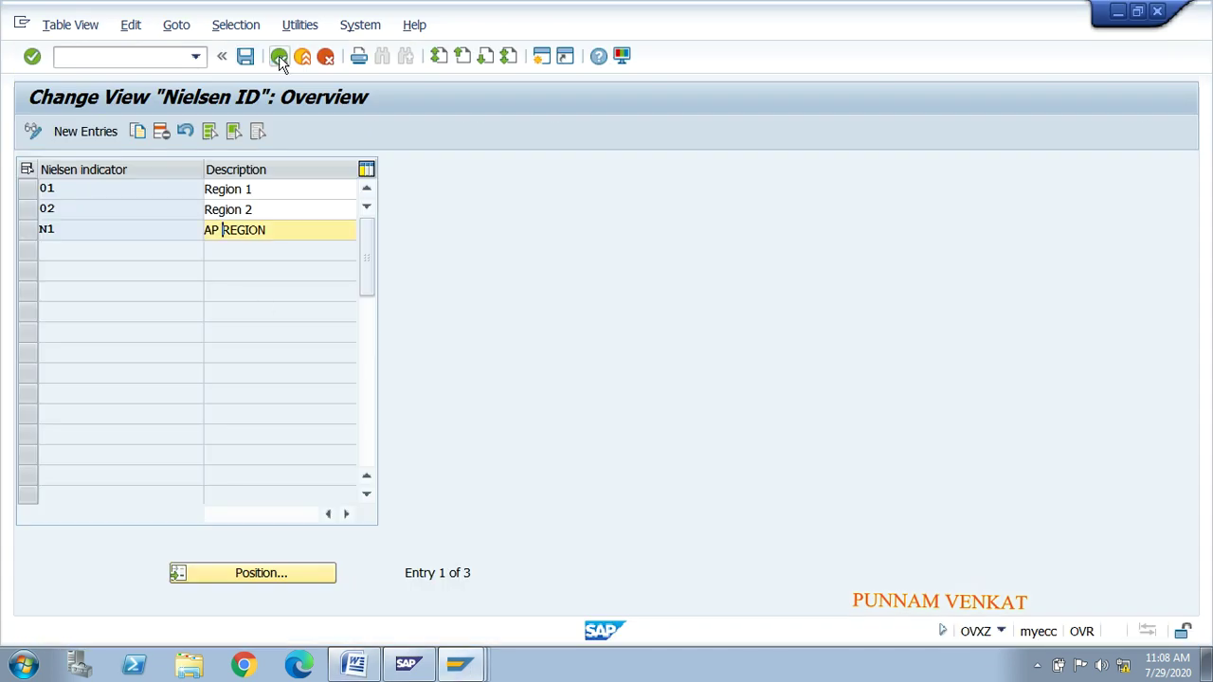
pyautogui.click(279, 57)
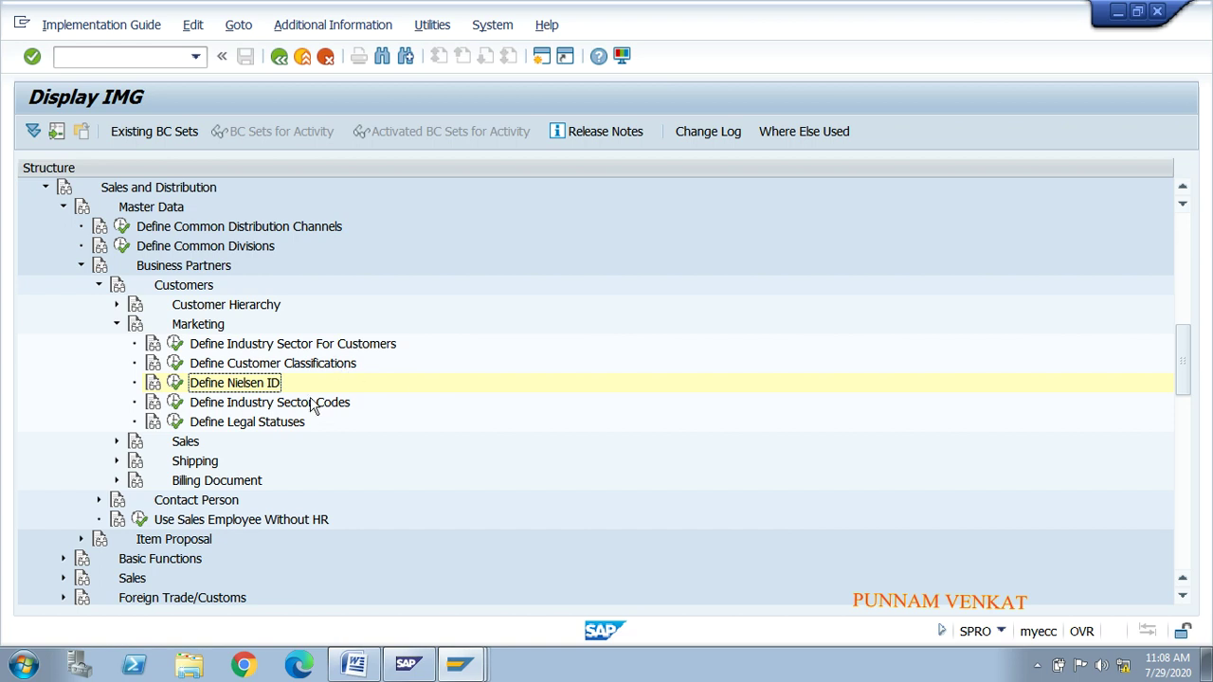
pyautogui.click(248, 367)
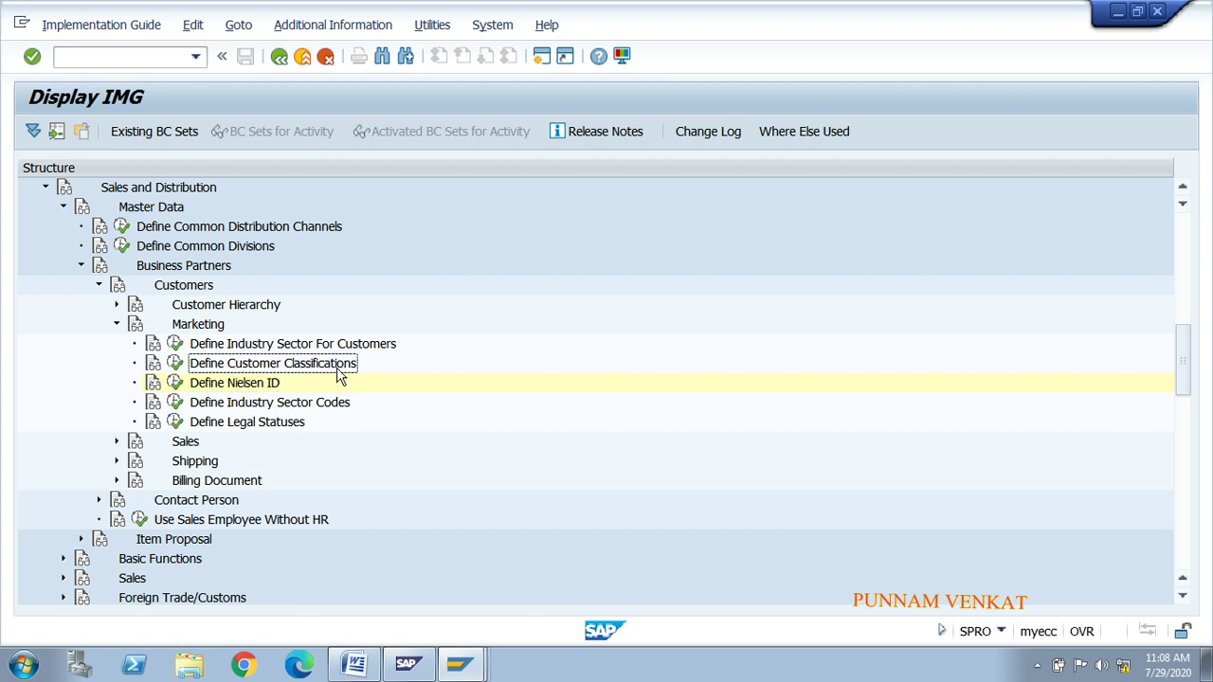
pyautogui.click(238, 408)
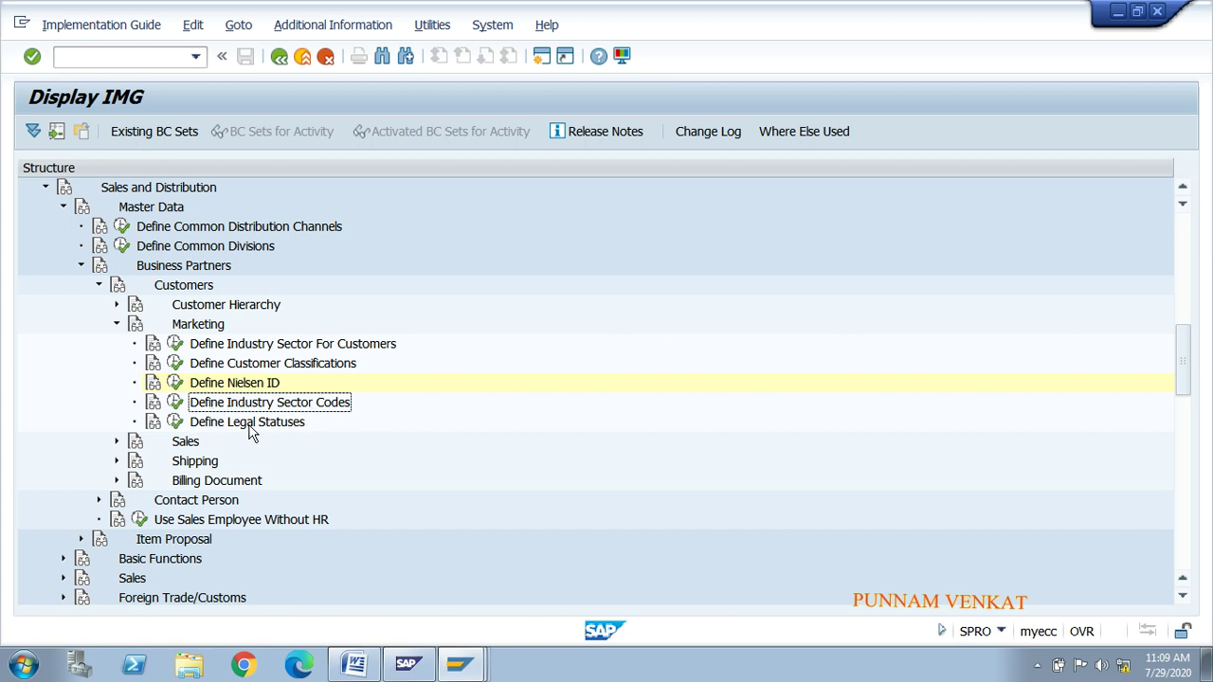
pyautogui.click(176, 403)
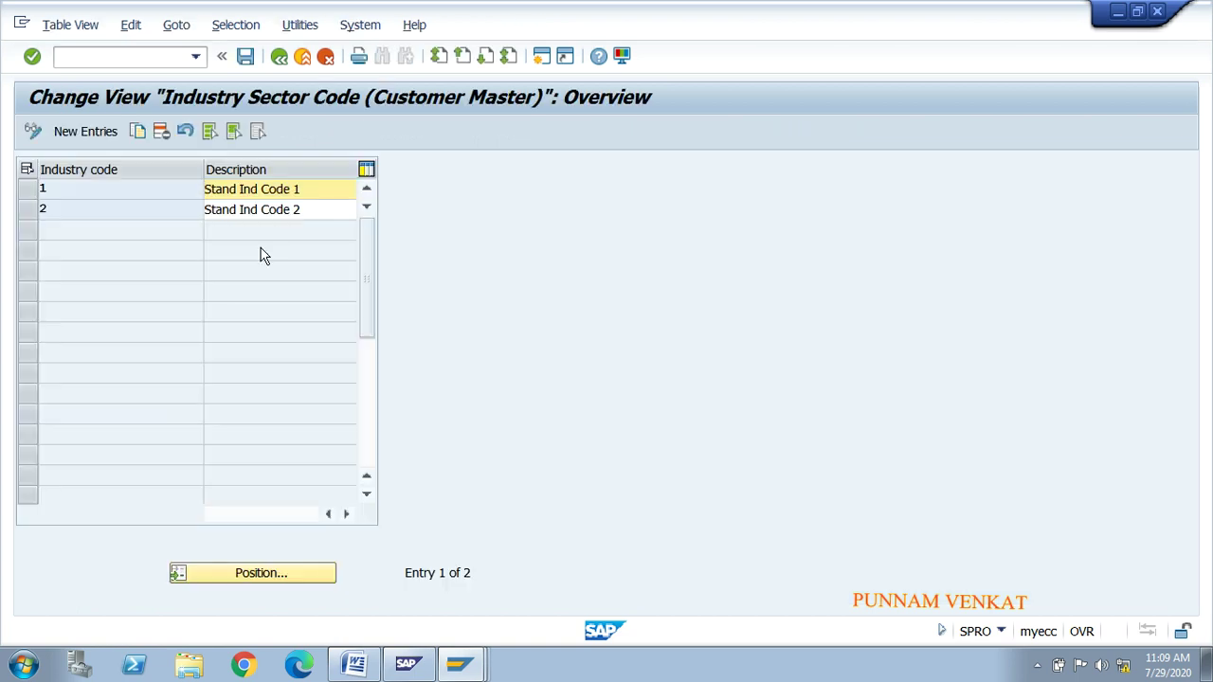
pyautogui.click(287, 63)
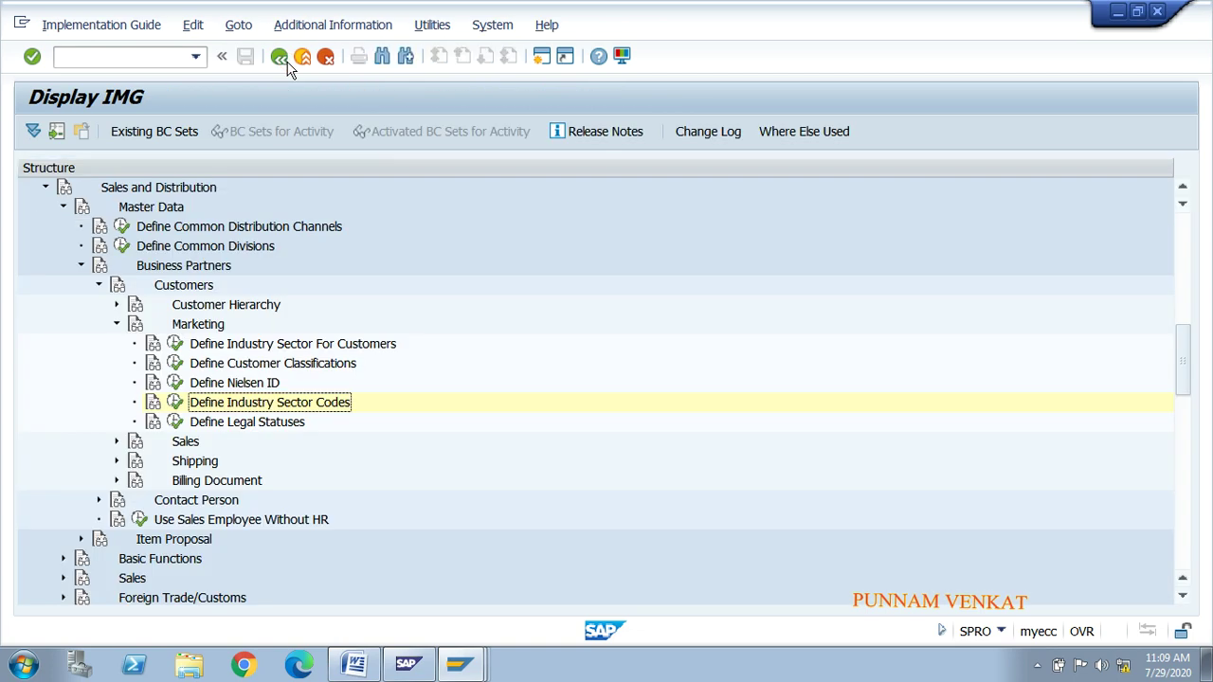
pyautogui.click(270, 366)
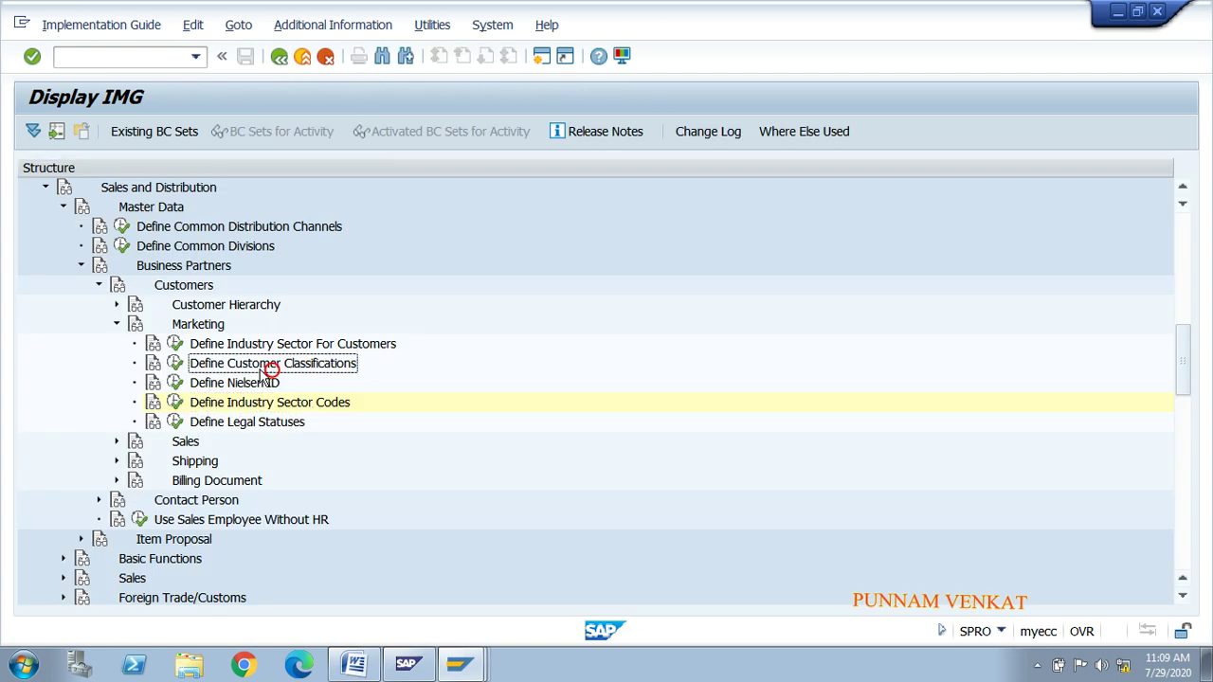
pyautogui.click(174, 365)
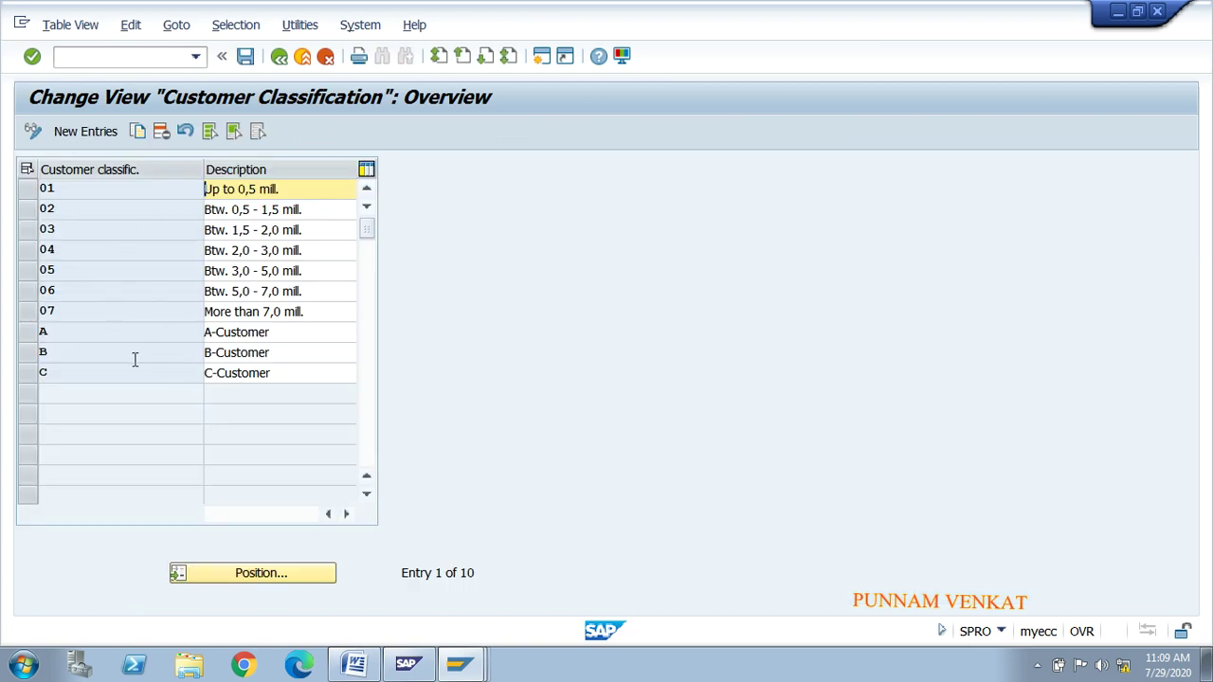
pyautogui.click(278, 56)
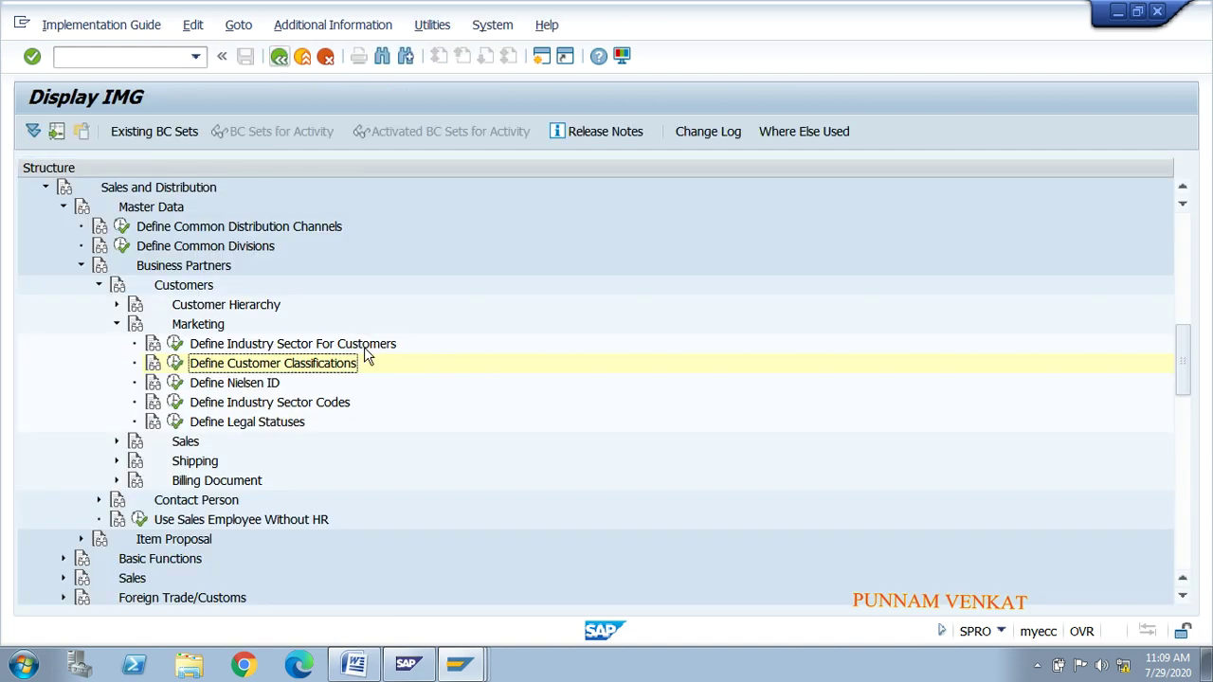
pyautogui.click(268, 344)
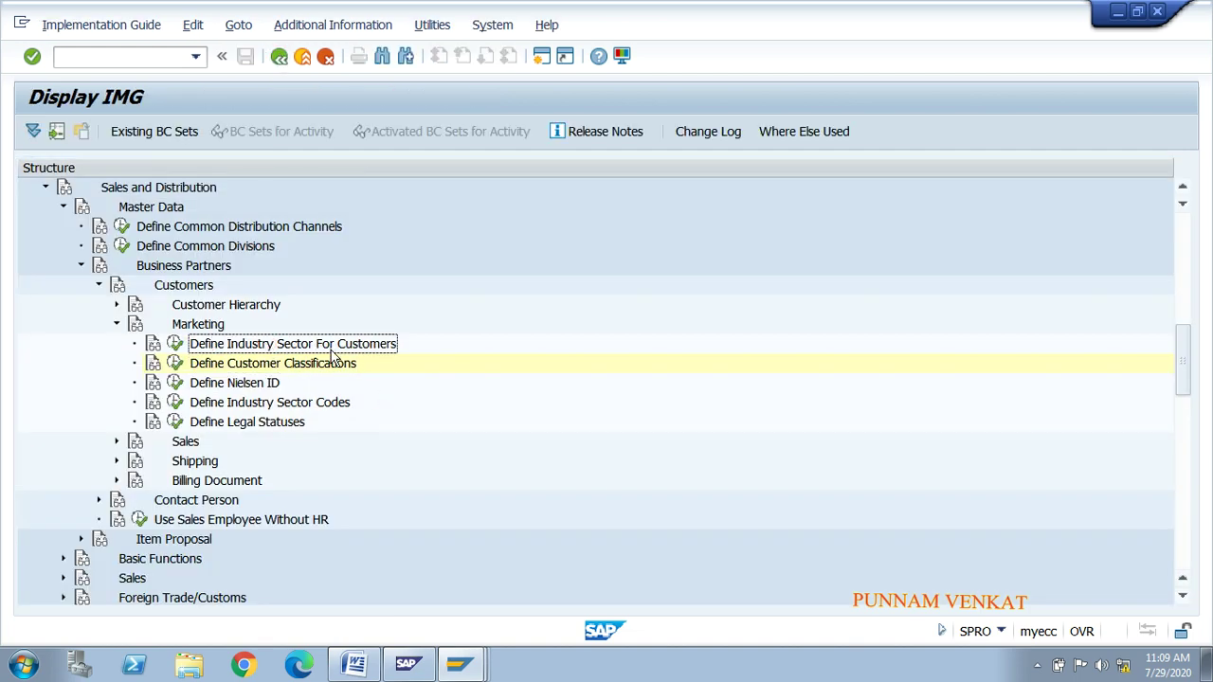
pyautogui.click(175, 345)
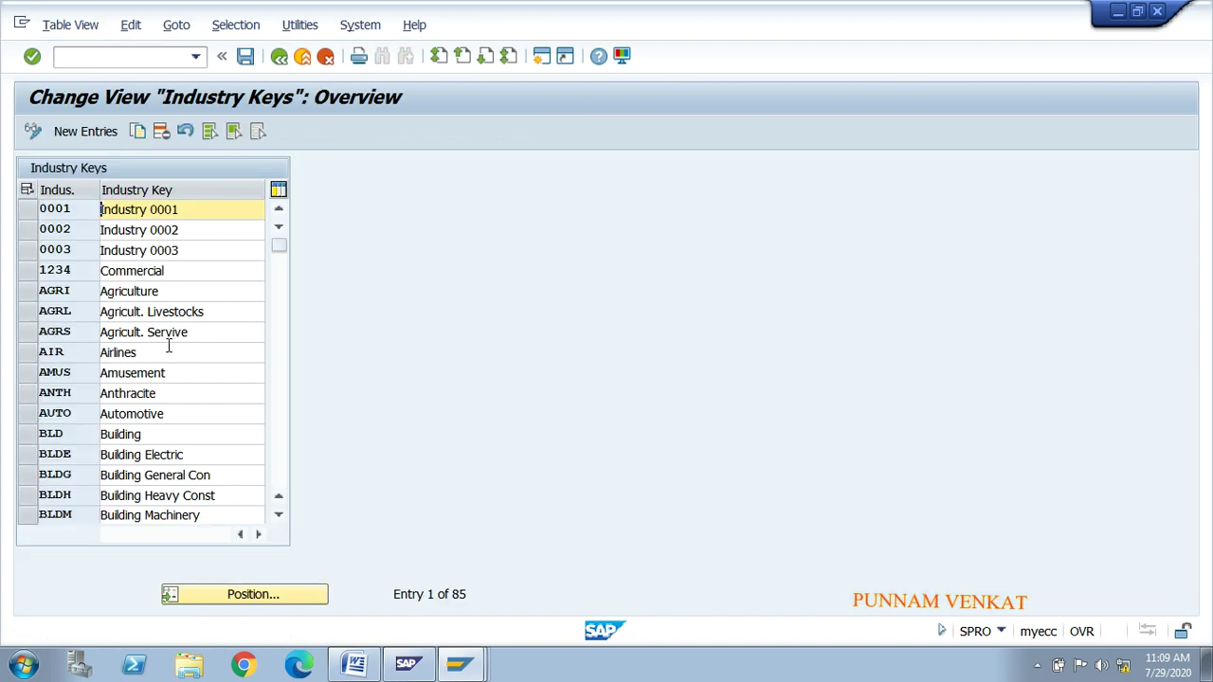
# Step: Scroll down through the Industry Keys table
pyautogui.click(278, 515)
pyautogui.click(279, 515)
pyautogui.click(279, 515)
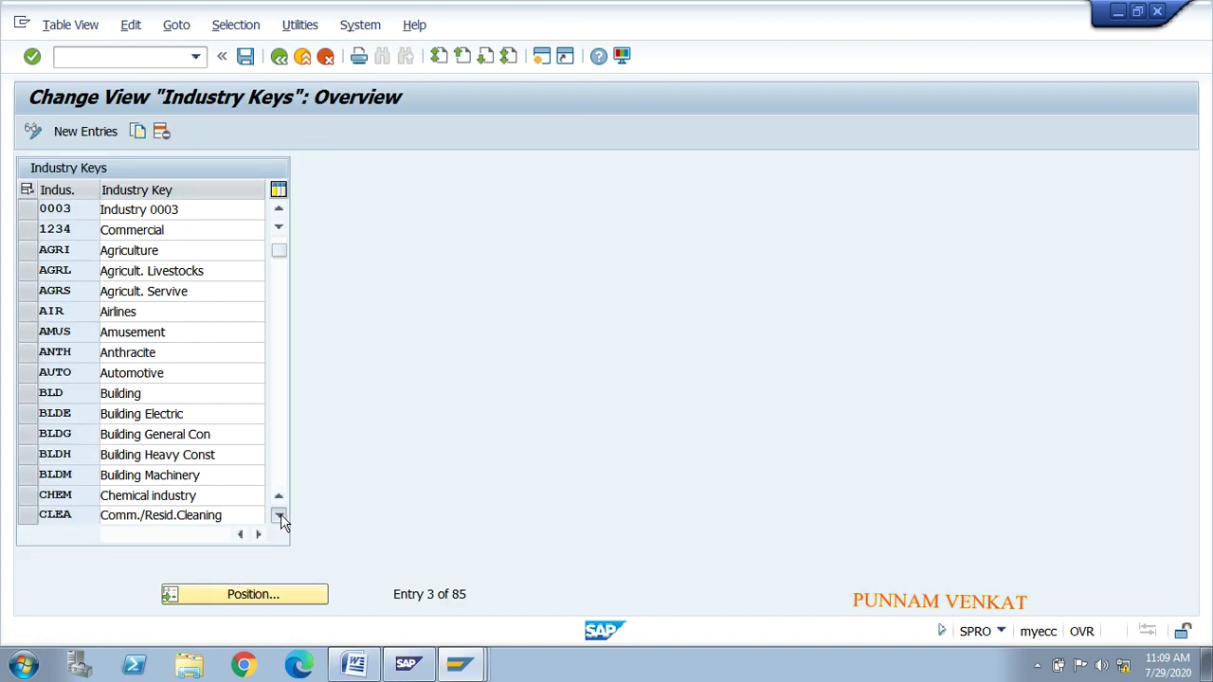
pyautogui.click(278, 515)
pyautogui.click(278, 515)
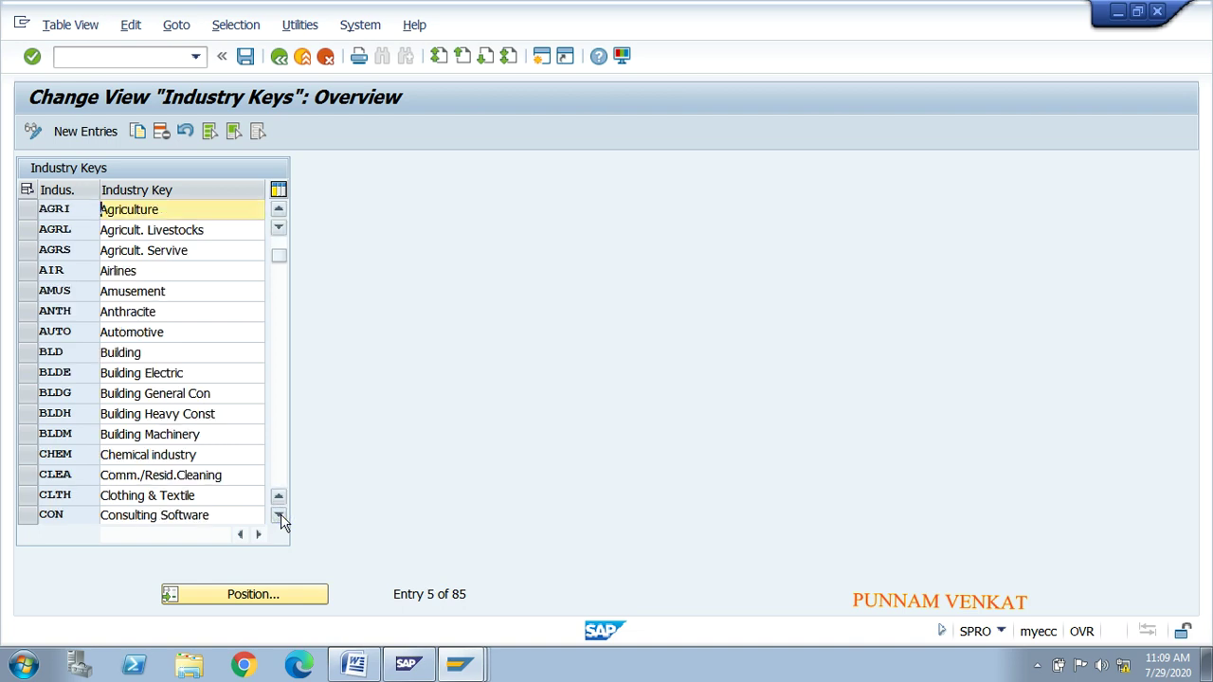
# Step: Start a new industry key entry, cancel it, and return to the customer's Marketing tab
pyautogui.click(81, 133)
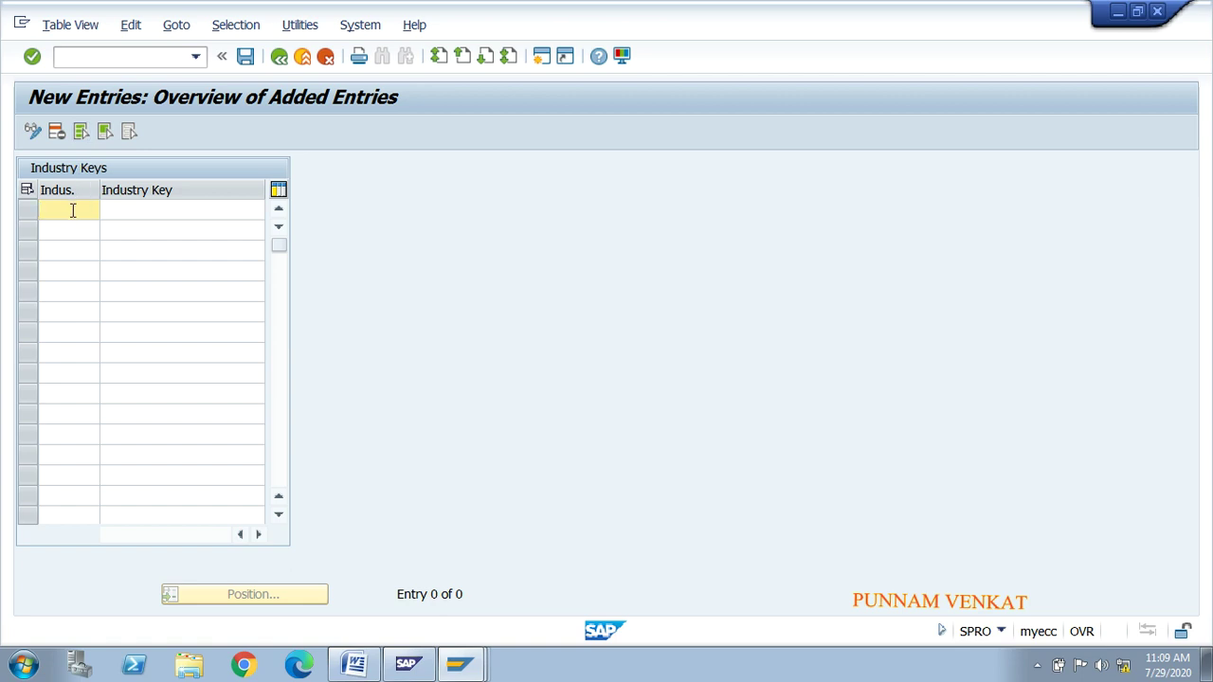
pyautogui.click(152, 212)
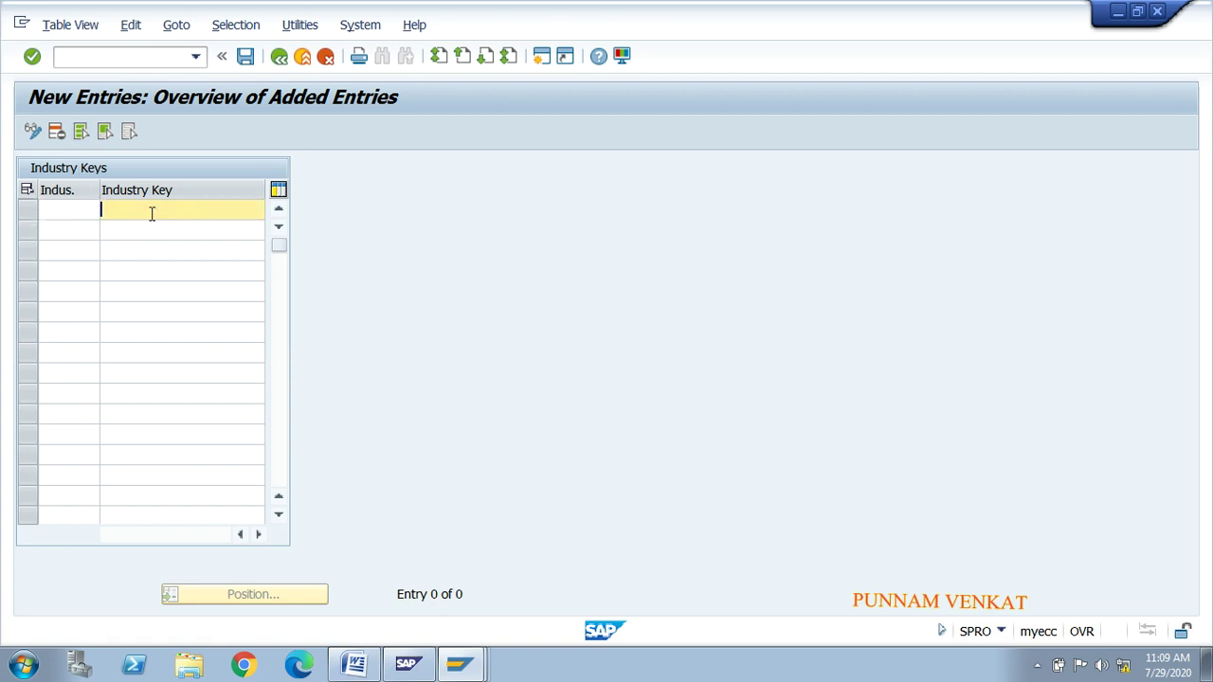
pyautogui.click(84, 210)
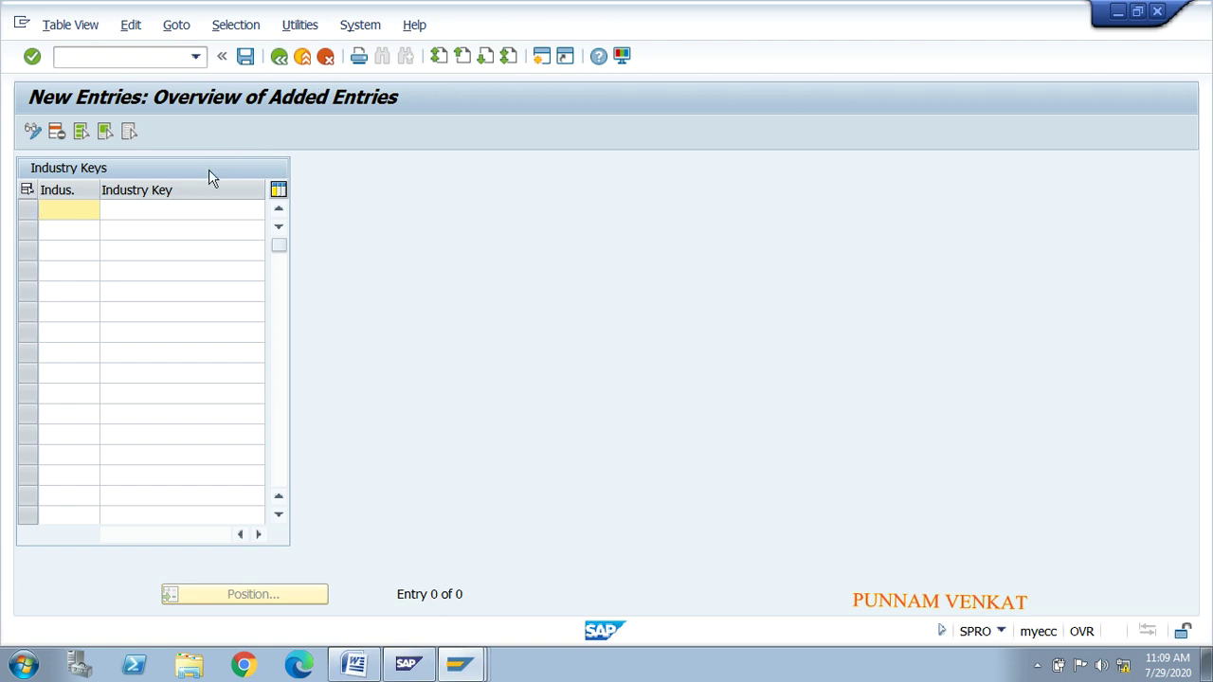
pyautogui.click(329, 66)
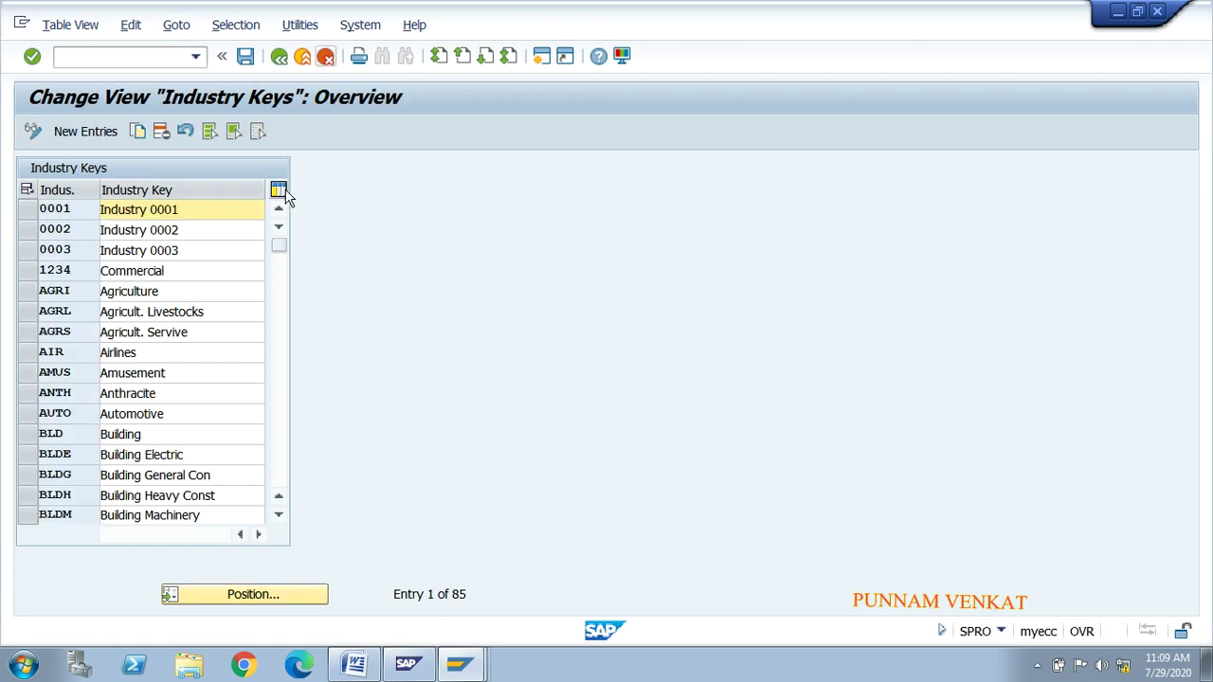
pyautogui.click(277, 61)
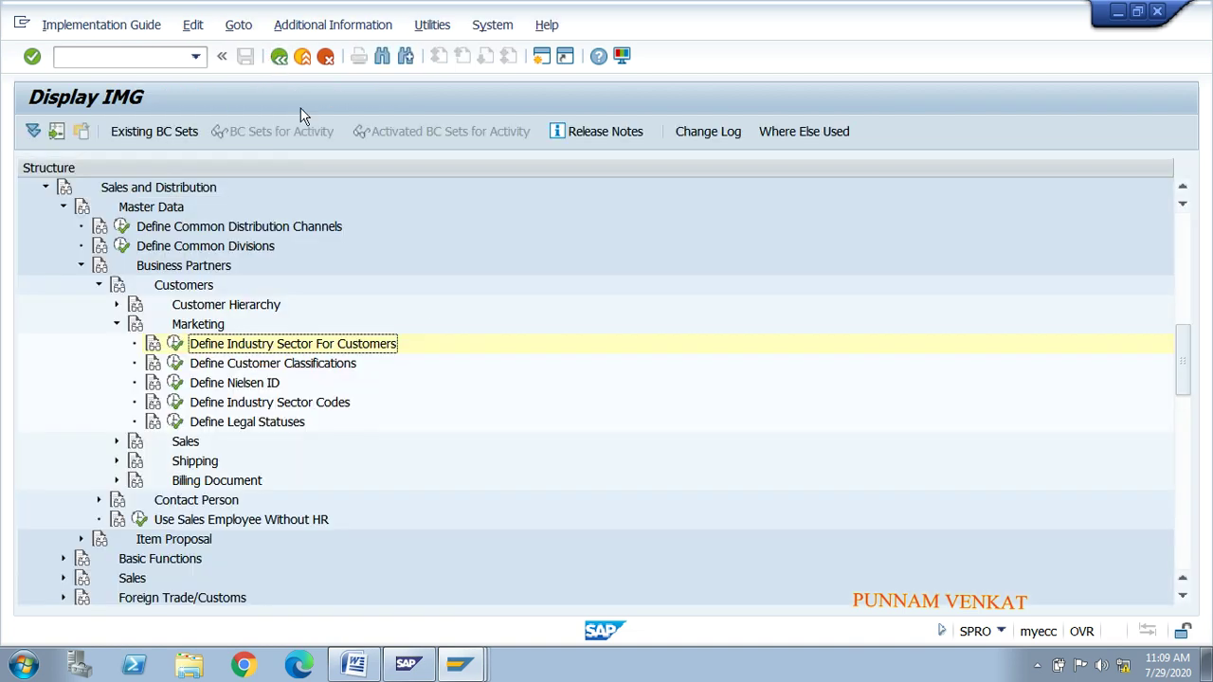
pyautogui.hotkey('alt', 'Tab')
pyautogui.hotkey('alt', 'Tab')
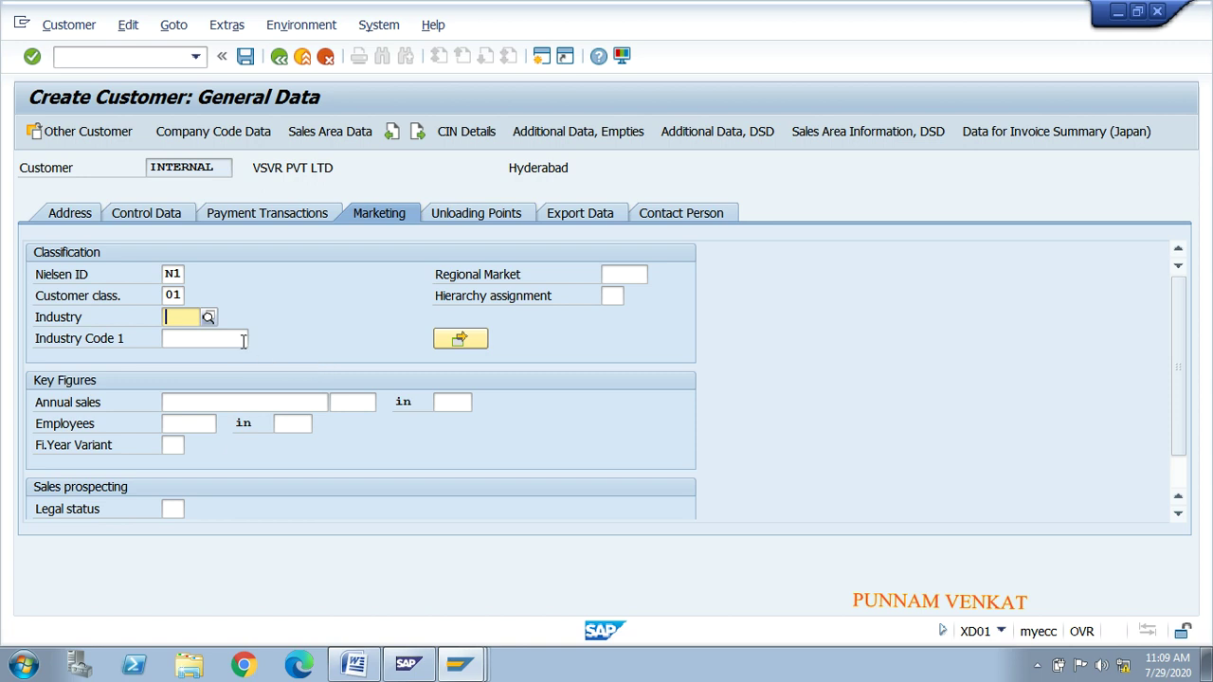
# Step: Choose ELC Electronic from the Industry value list for the new customer
pyautogui.click(209, 317)
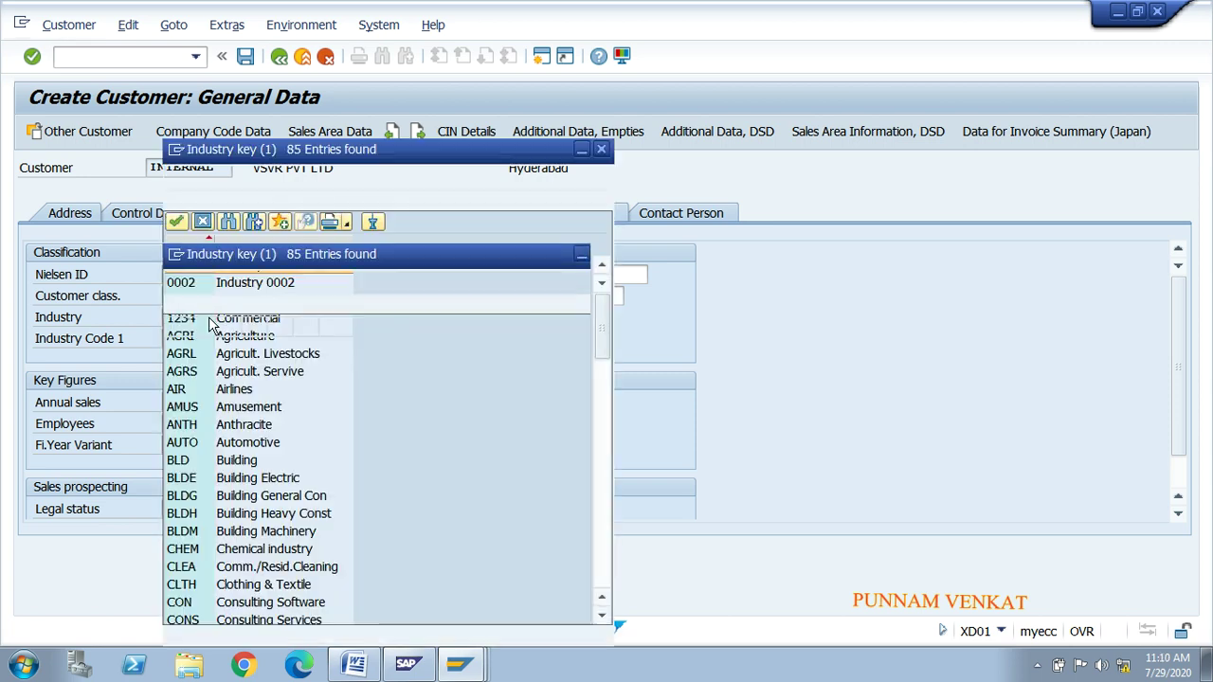
pyautogui.click(248, 465)
pyautogui.press('Down')
pyautogui.press('Down')
pyautogui.press('Down')
pyautogui.press('Down')
pyautogui.press('Down')
pyautogui.press('Down')
pyautogui.press('Down')
pyautogui.press('Down')
pyautogui.press('Down')
pyautogui.press('Down')
pyautogui.press('Down')
pyautogui.press('Down')
pyautogui.press('Down')
pyautogui.press('Down')
pyautogui.press('Down')
pyautogui.press('Down')
pyautogui.press('Down')
pyautogui.press('Down')
pyautogui.press('Down')
pyautogui.press('Down')
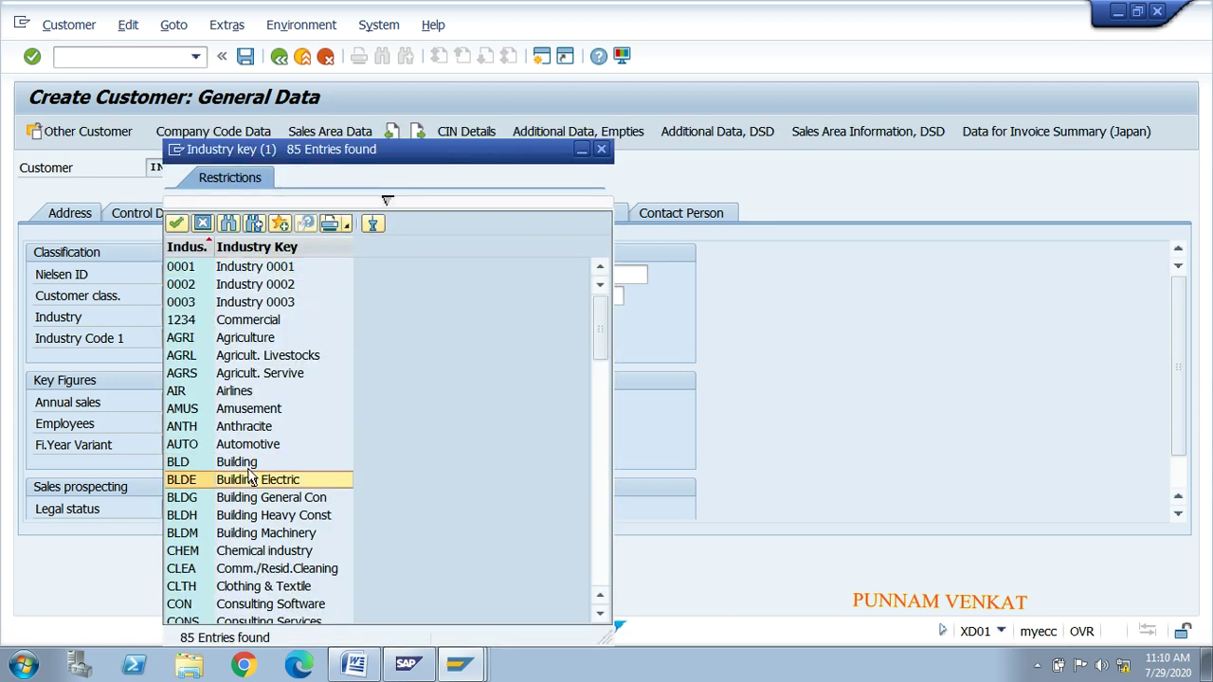
pyautogui.press('Down')
pyautogui.press('Down')
pyautogui.press('Down')
pyautogui.press('Down')
pyautogui.press('Down')
pyautogui.press('Down')
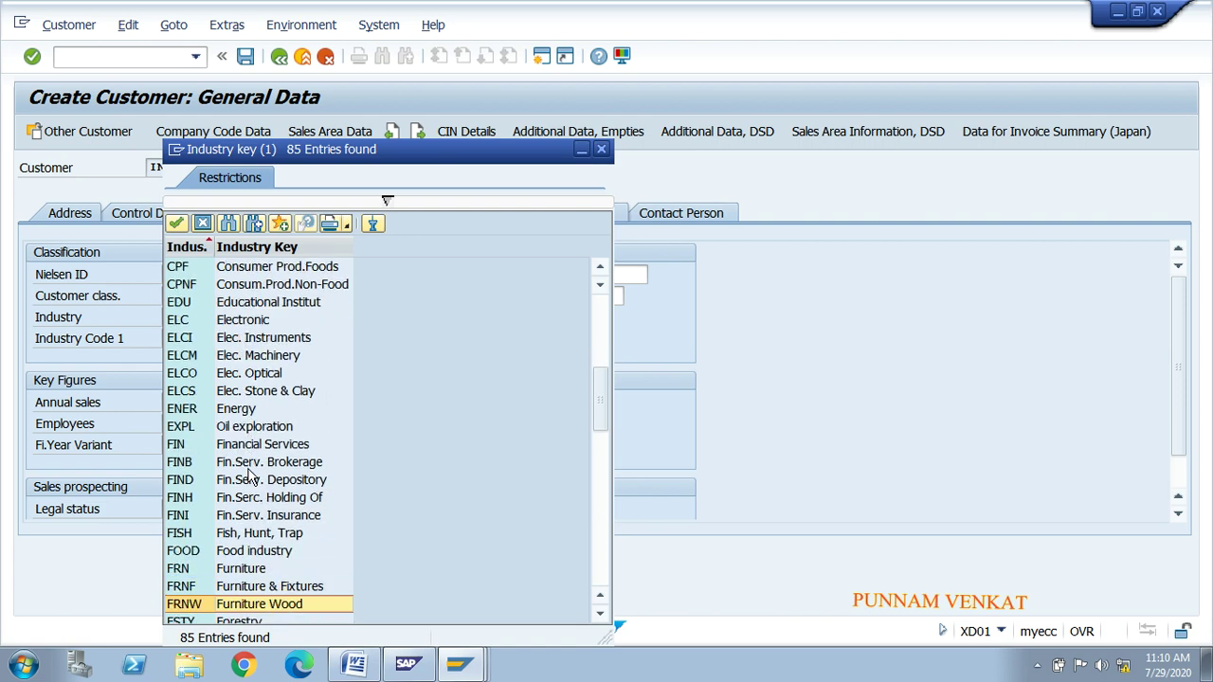
pyautogui.press('Up')
pyautogui.press('Up')
pyautogui.press('Up')
pyautogui.press('Up')
pyautogui.press('Up')
pyautogui.press('Up')
pyautogui.press('Up')
pyautogui.press('Up')
pyautogui.press('Up')
pyautogui.press('Up')
pyautogui.press('Up')
pyautogui.press('Up')
pyautogui.press('Up')
pyautogui.press('Up')
pyautogui.press('Up')
pyautogui.press('Up')
pyautogui.press('Up')
pyautogui.press('Up')
pyautogui.press('Up')
pyautogui.press('Up')
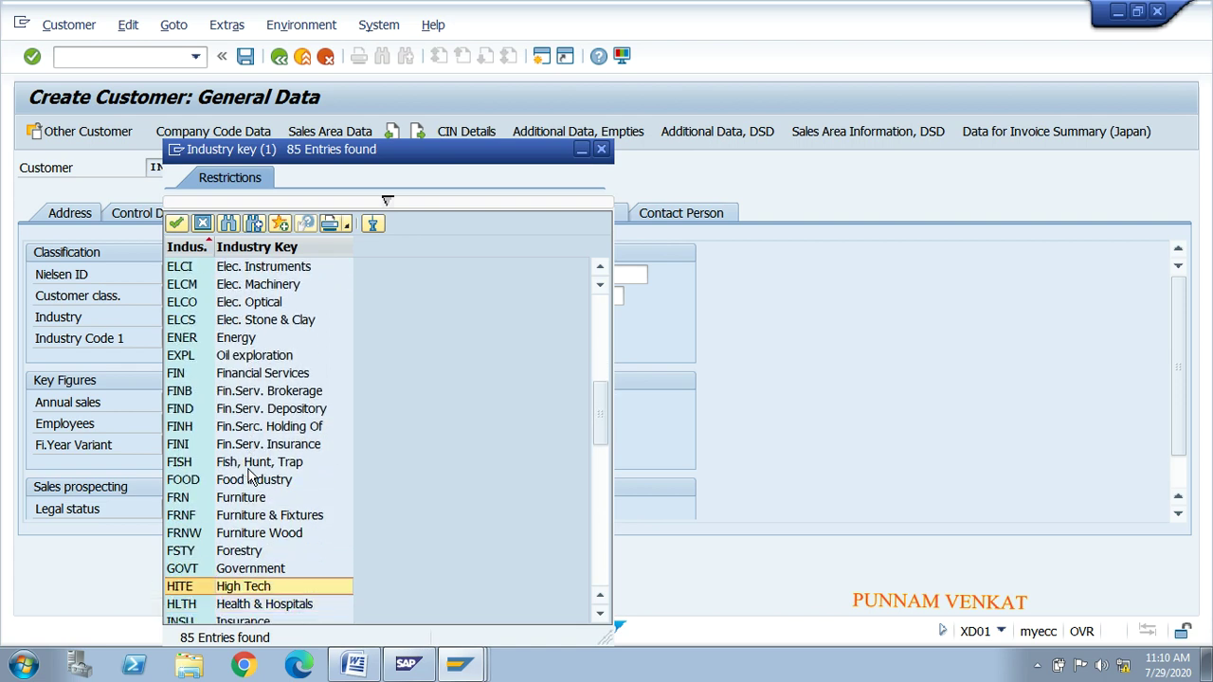
pyautogui.press('Down')
pyautogui.press('Down')
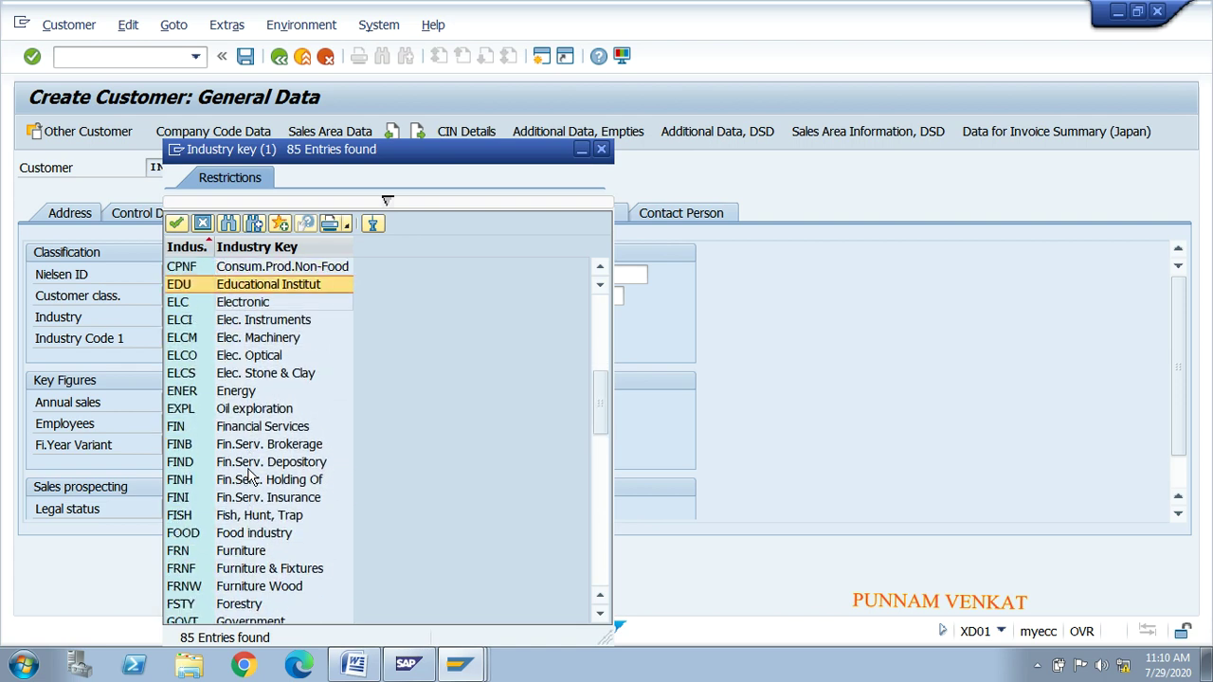
pyautogui.doubleClick(252, 301)
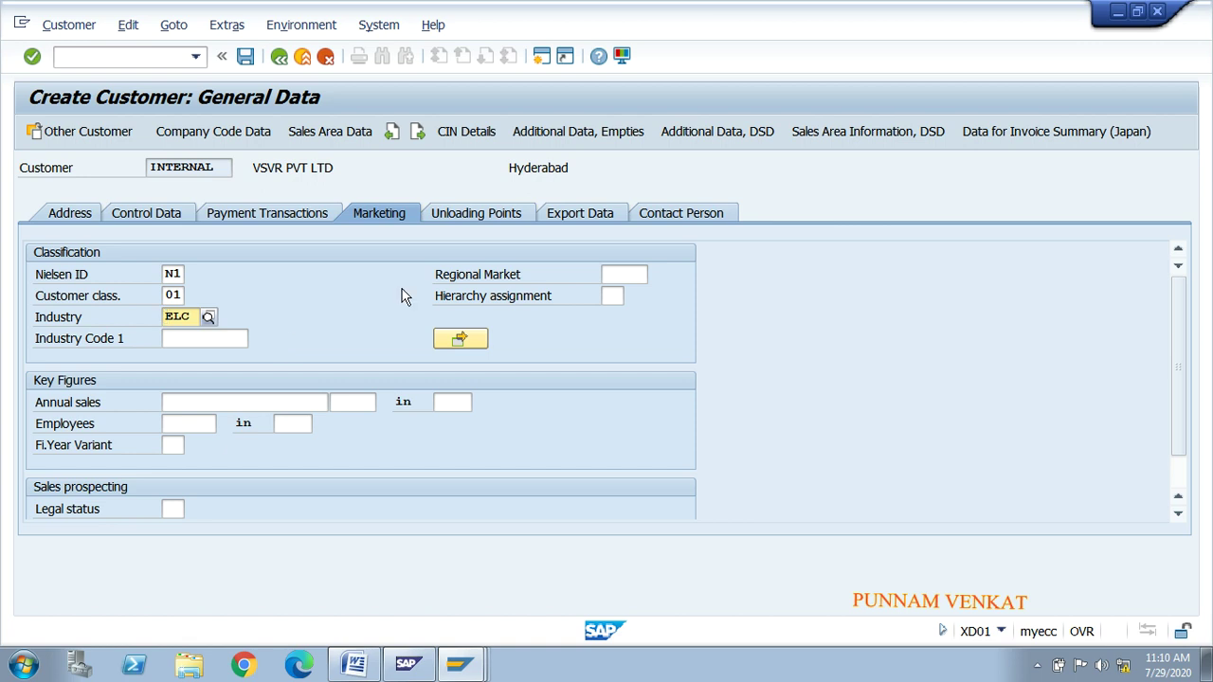
# Step: On the Unloading Points tab, enter factory calendar 01 Germany standard in row 1
pyautogui.click(466, 215)
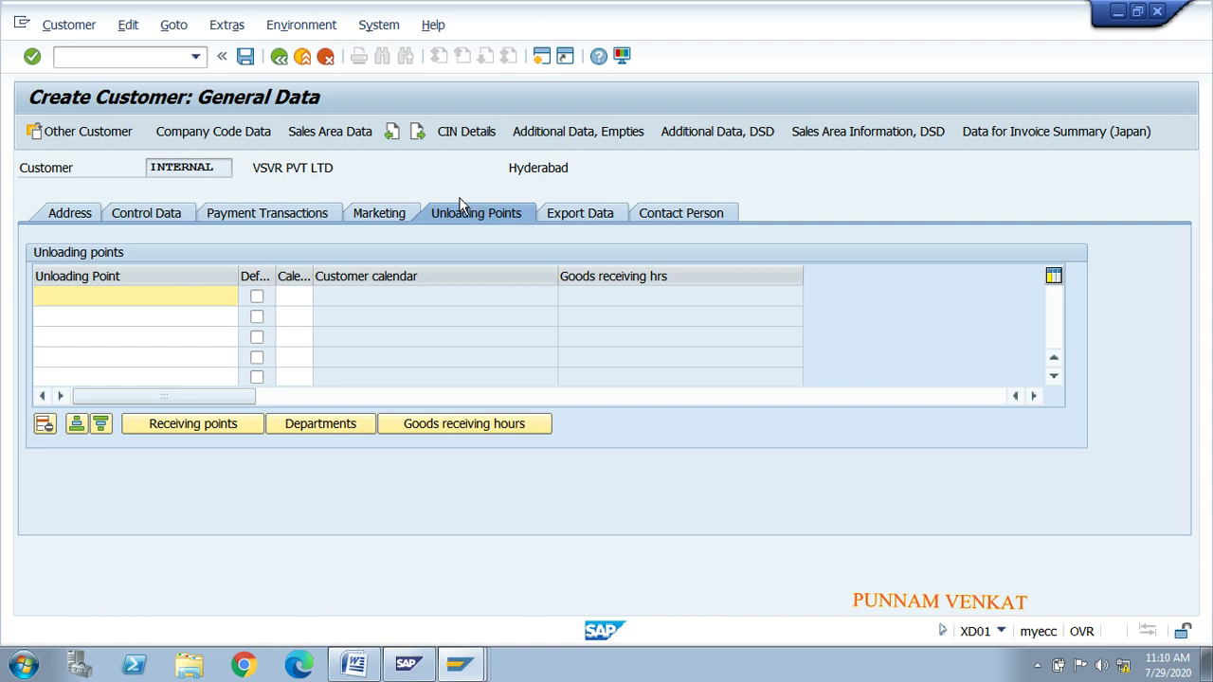
pyautogui.click(304, 298)
pyautogui.press('F4')
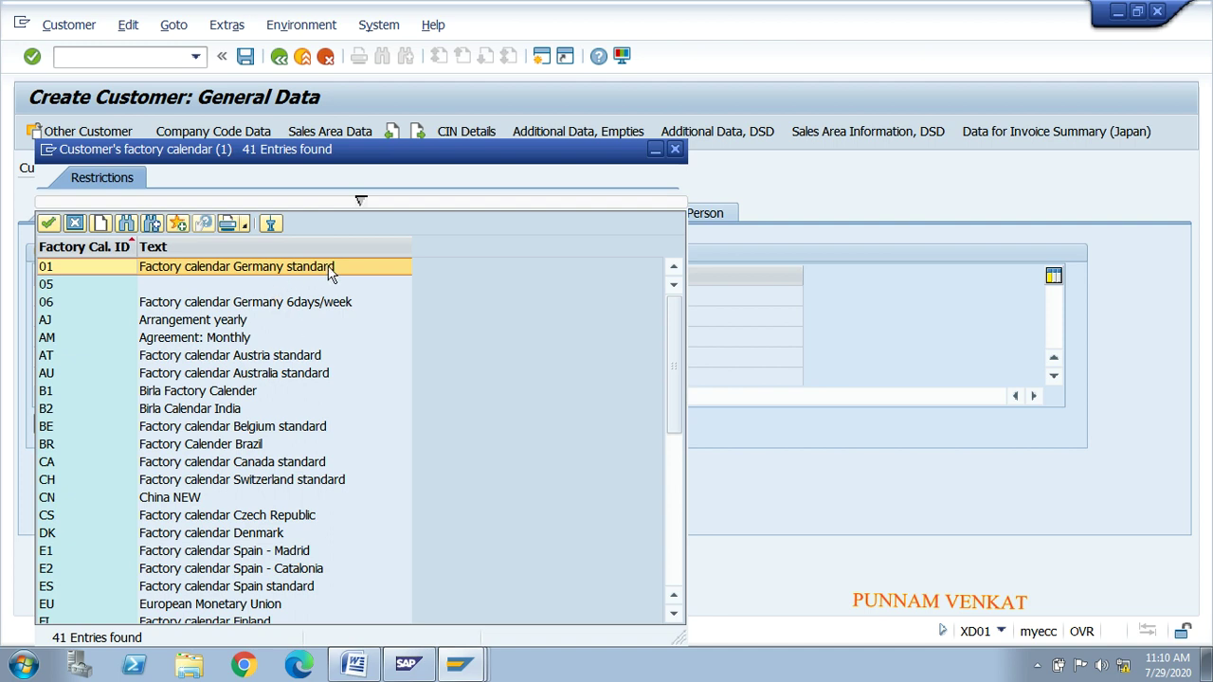
pyautogui.click(236, 447)
pyautogui.click(199, 517)
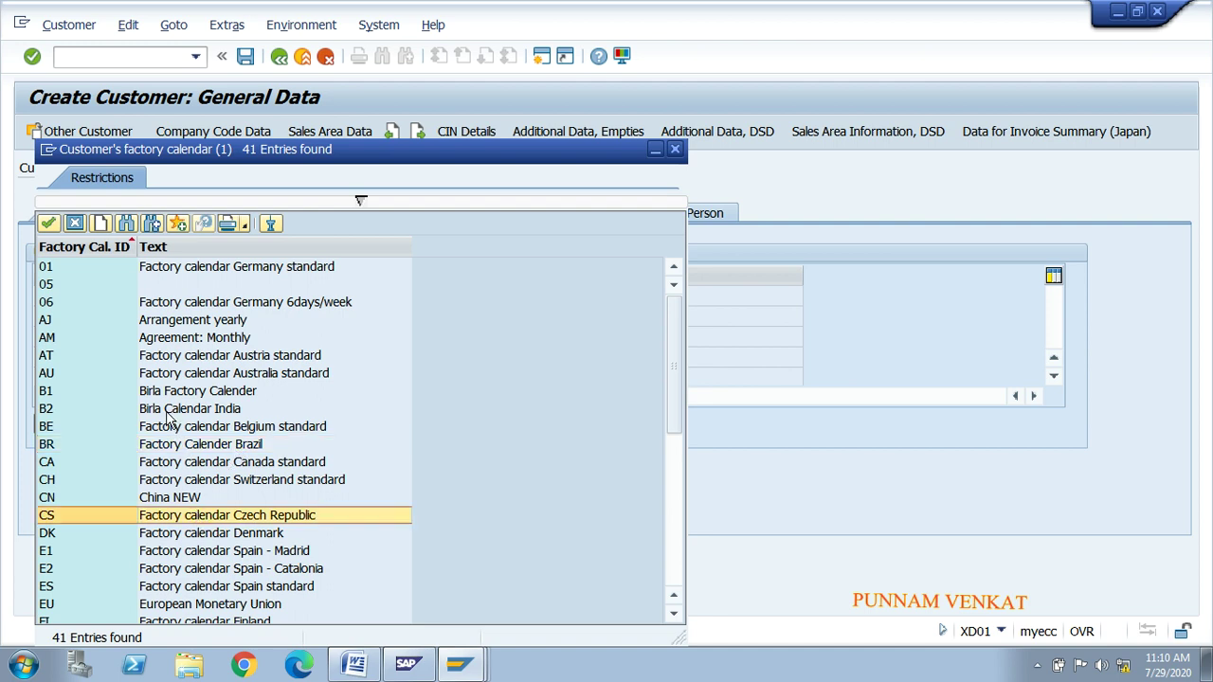
pyautogui.click(71, 268)
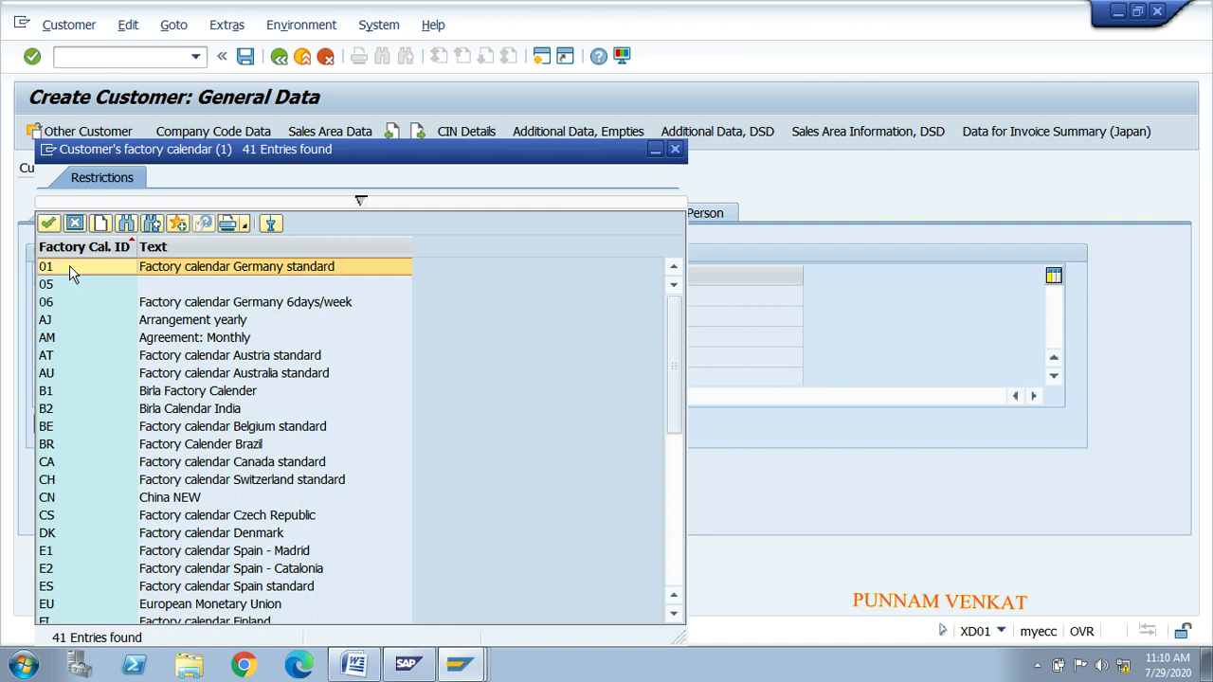
pyautogui.doubleClick(121, 269)
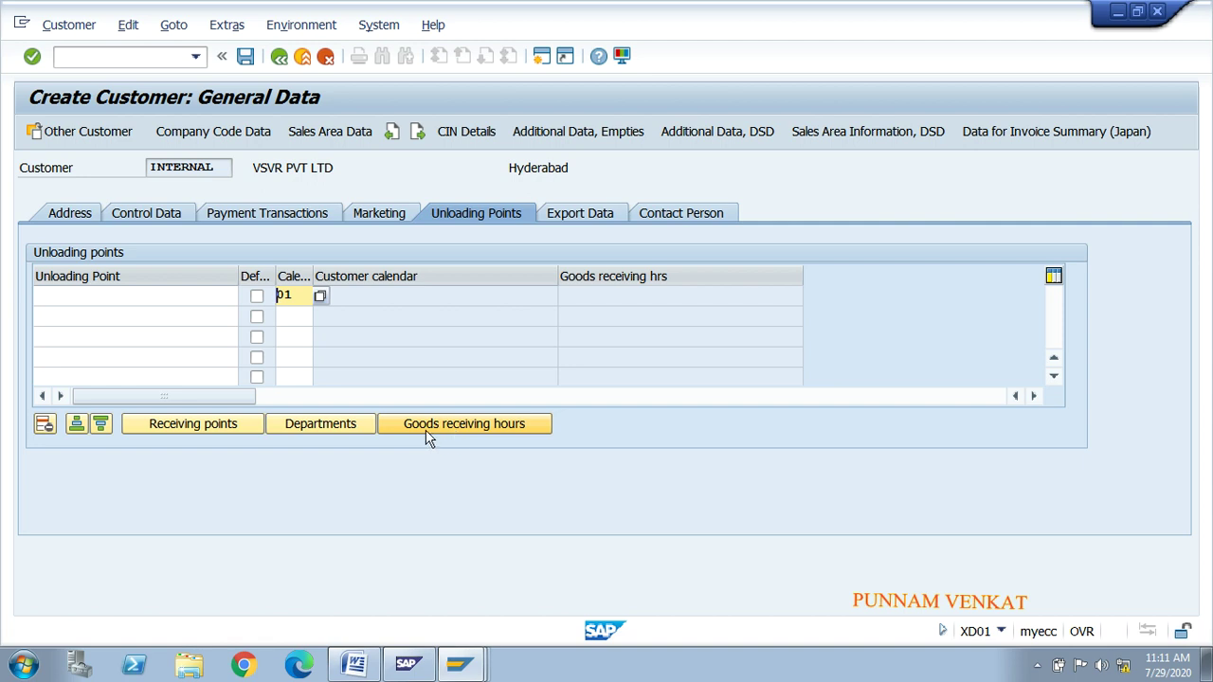
# Step: Name the first unloading point 'MR Unloding Point'
pyautogui.click(438, 434)
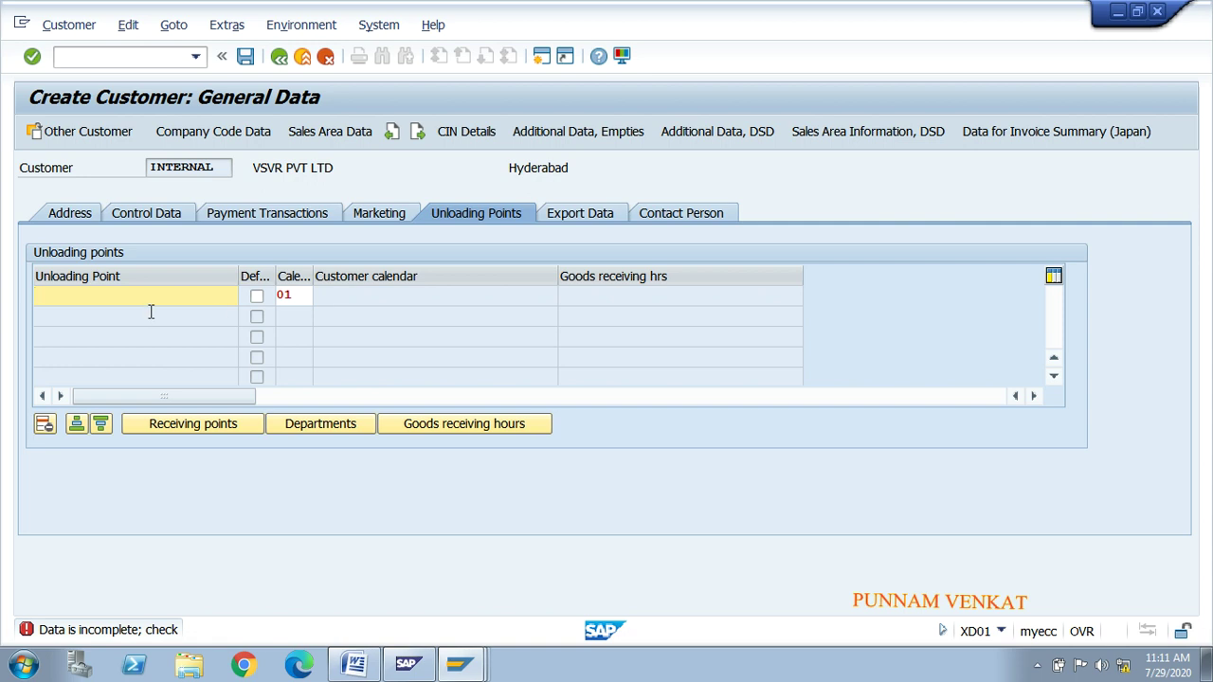
pyautogui.write('MR Unloding Point')
# Step: Open Goods Receiving Hours and bring up Choose Time for Monday's morning start field
pyautogui.click(438, 428)
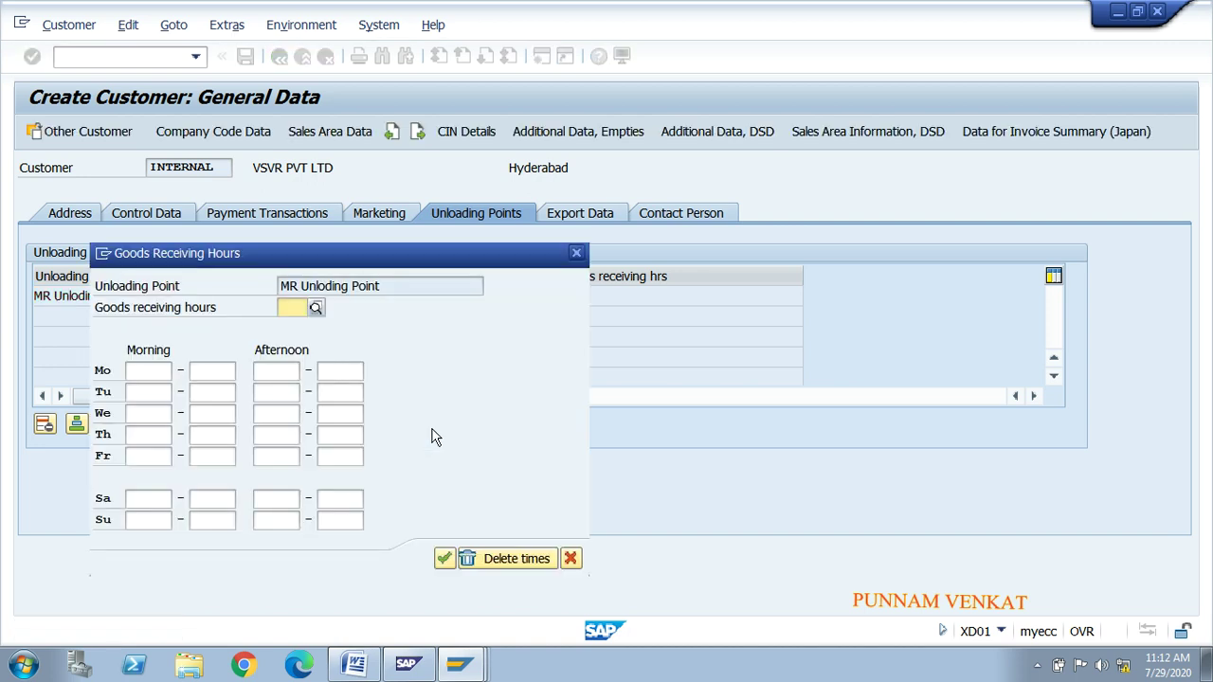
pyautogui.click(148, 383)
pyautogui.click(143, 372)
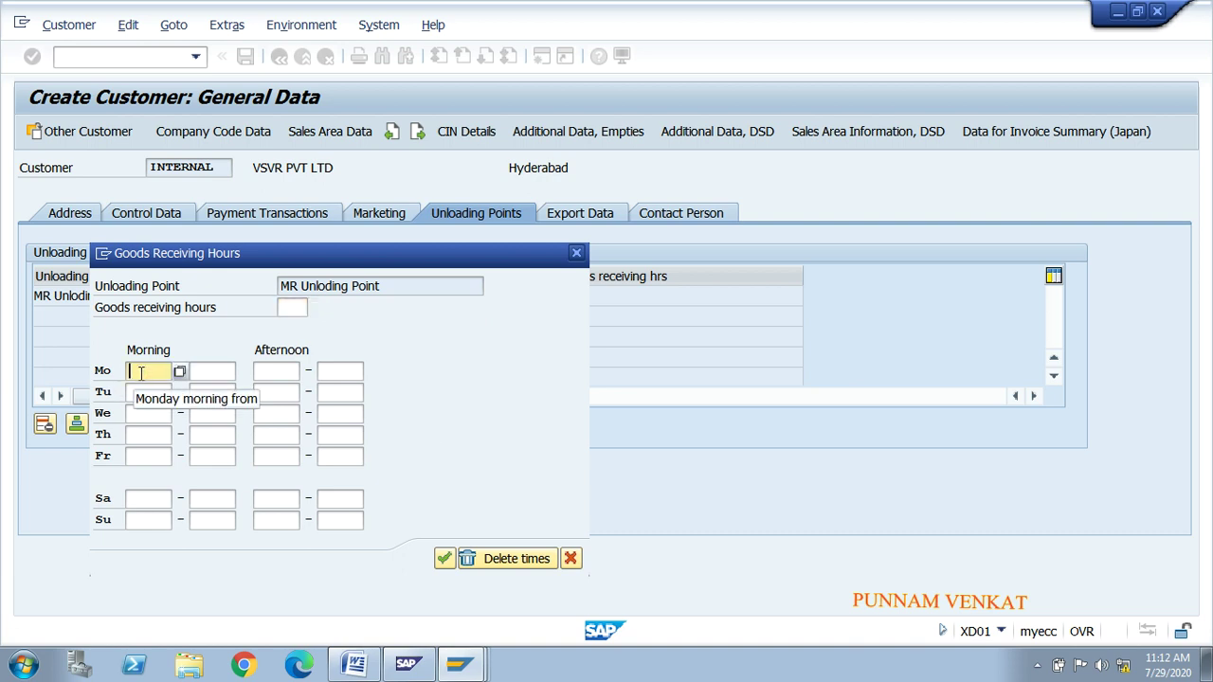
pyautogui.click(283, 376)
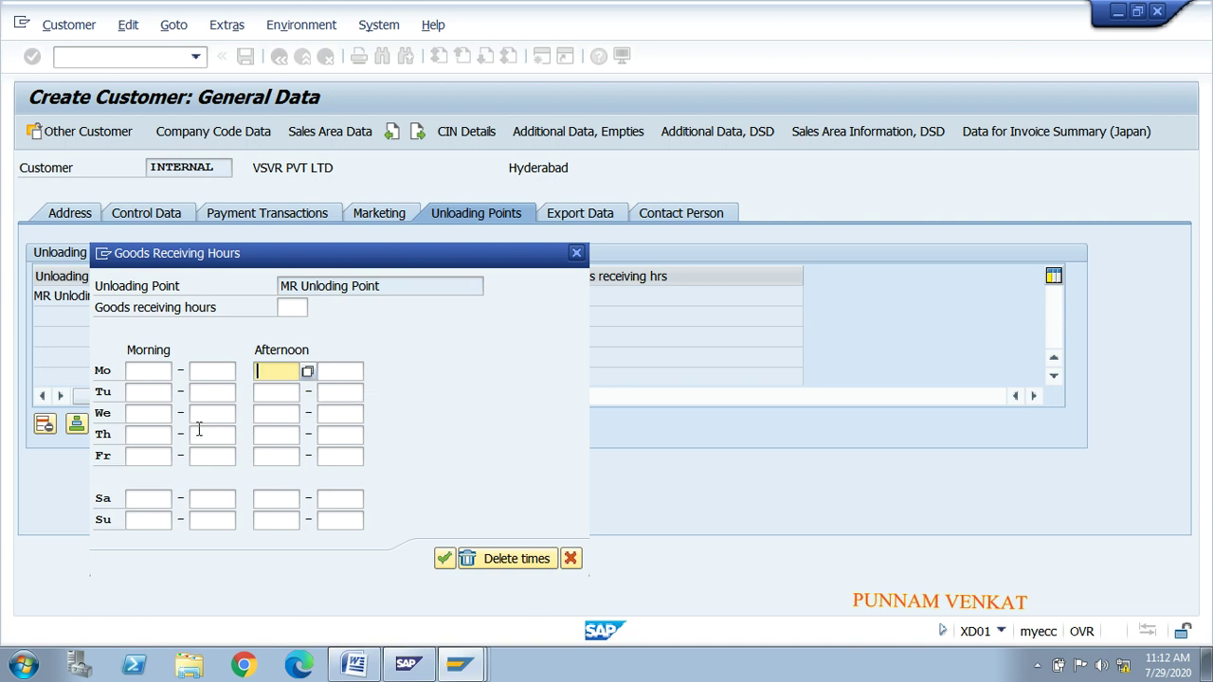
pyautogui.click(152, 394)
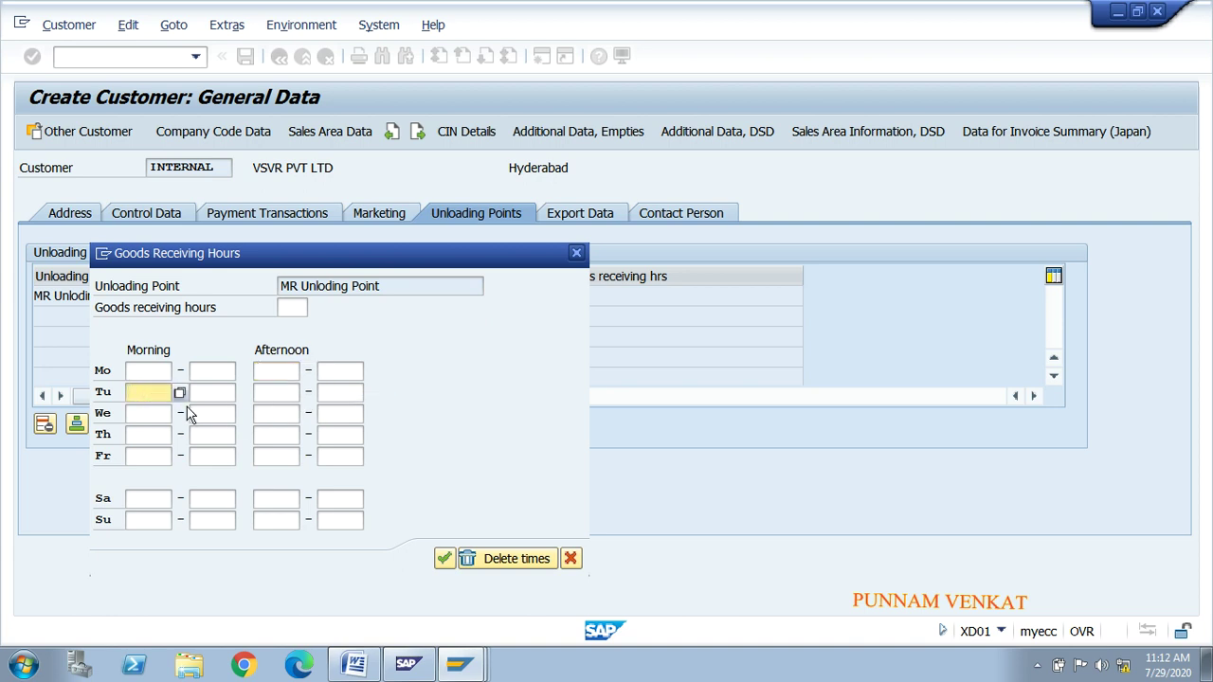
pyautogui.click(215, 396)
pyautogui.click(144, 415)
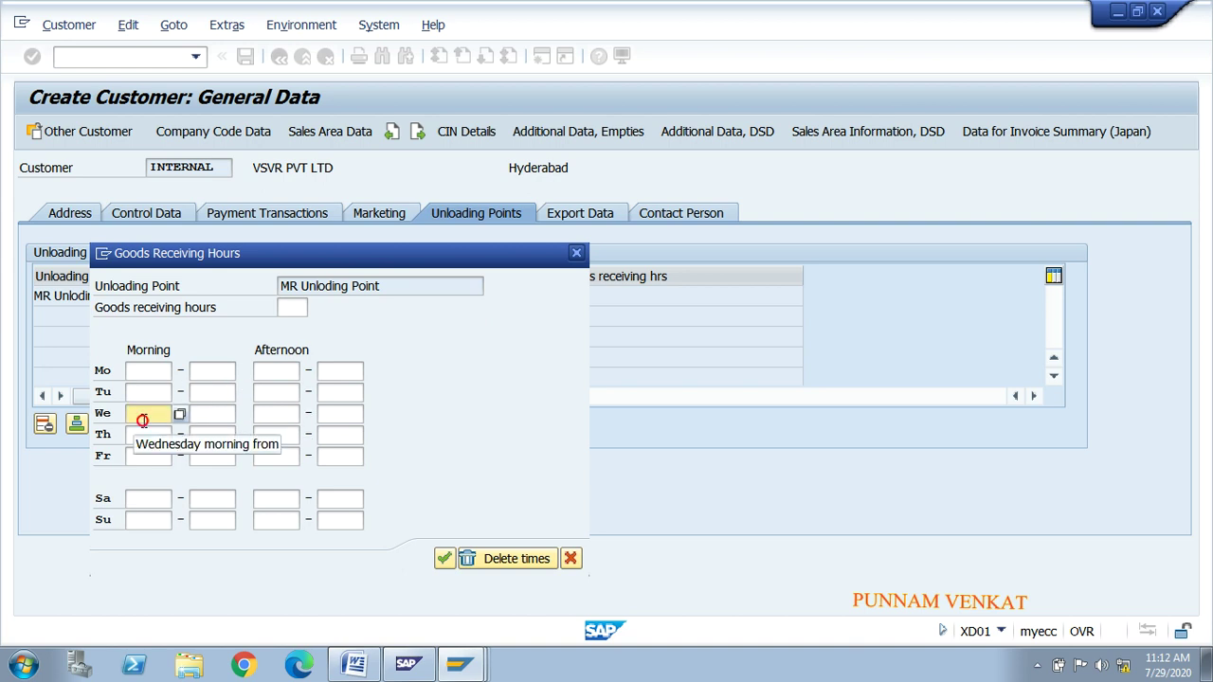
pyautogui.click(204, 415)
pyautogui.click(147, 371)
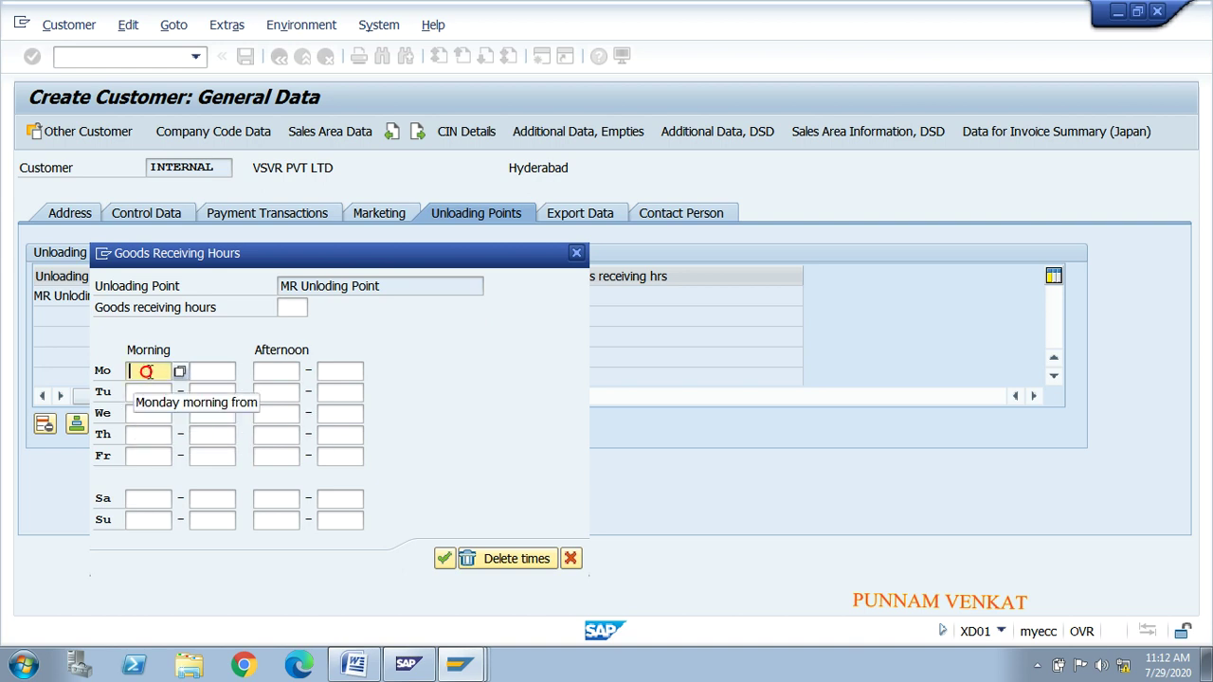
pyautogui.press('Return')
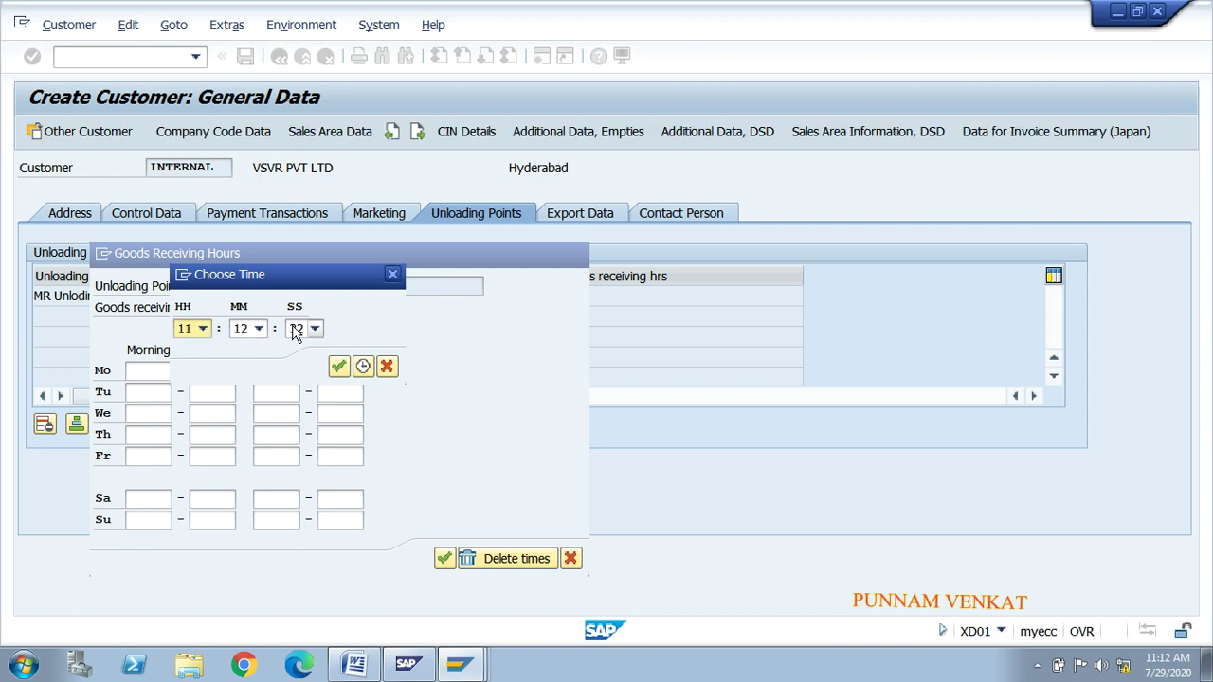
# Step: Set Monday's morning goods receiving start time to 12:13 in the time chooser
pyautogui.click(203, 329)
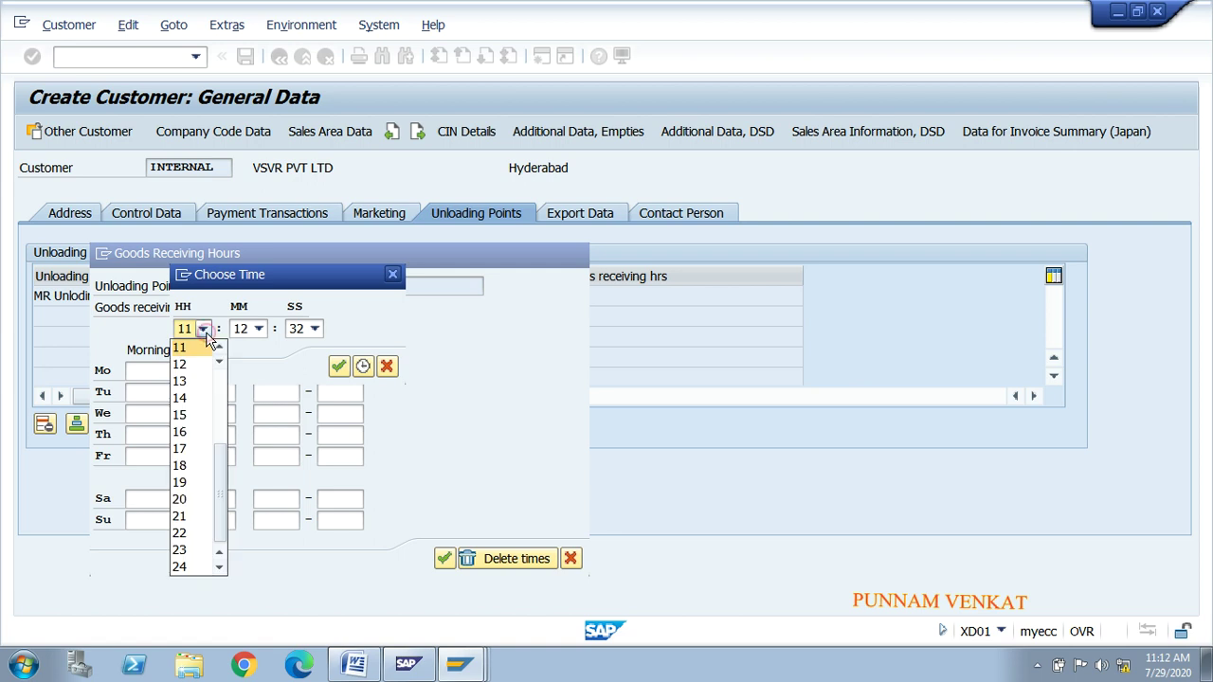
pyautogui.click(194, 367)
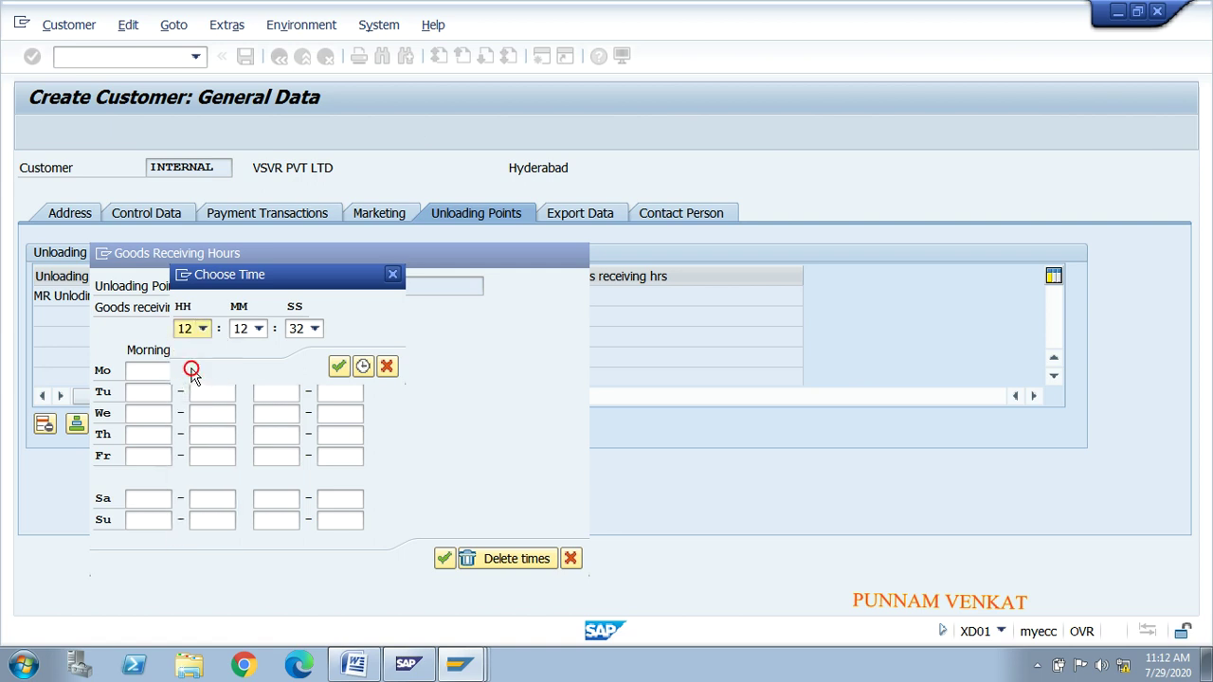
pyautogui.click(259, 329)
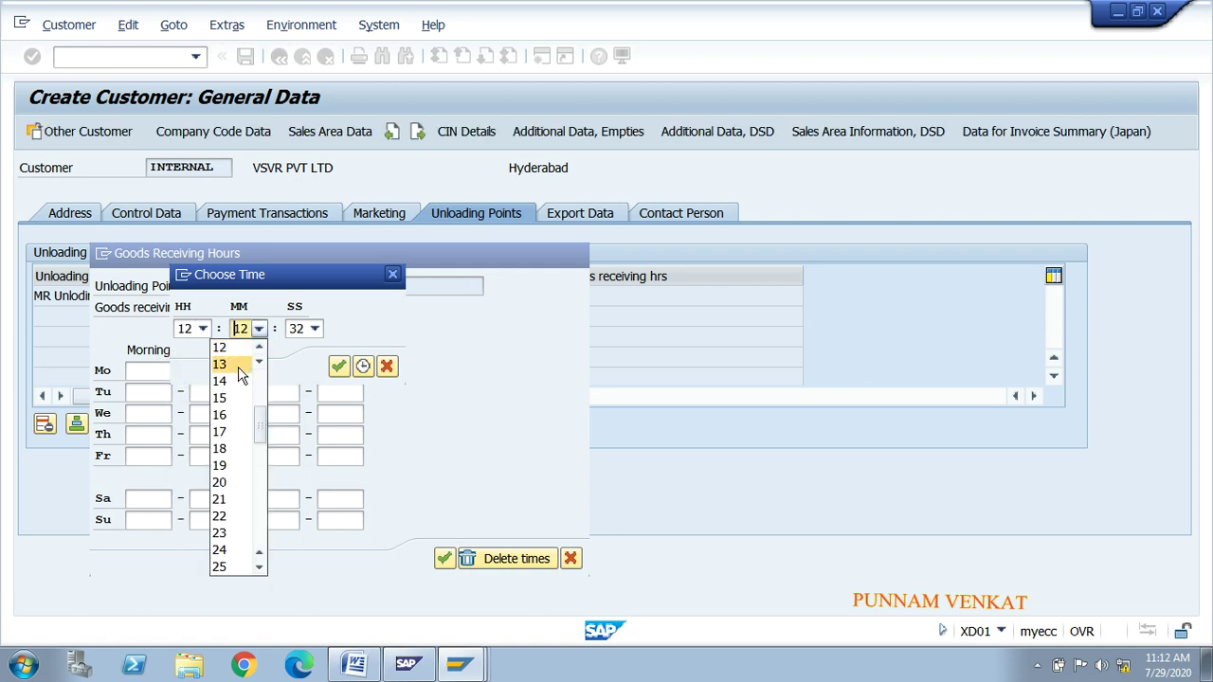
pyautogui.click(240, 365)
pyautogui.click(308, 331)
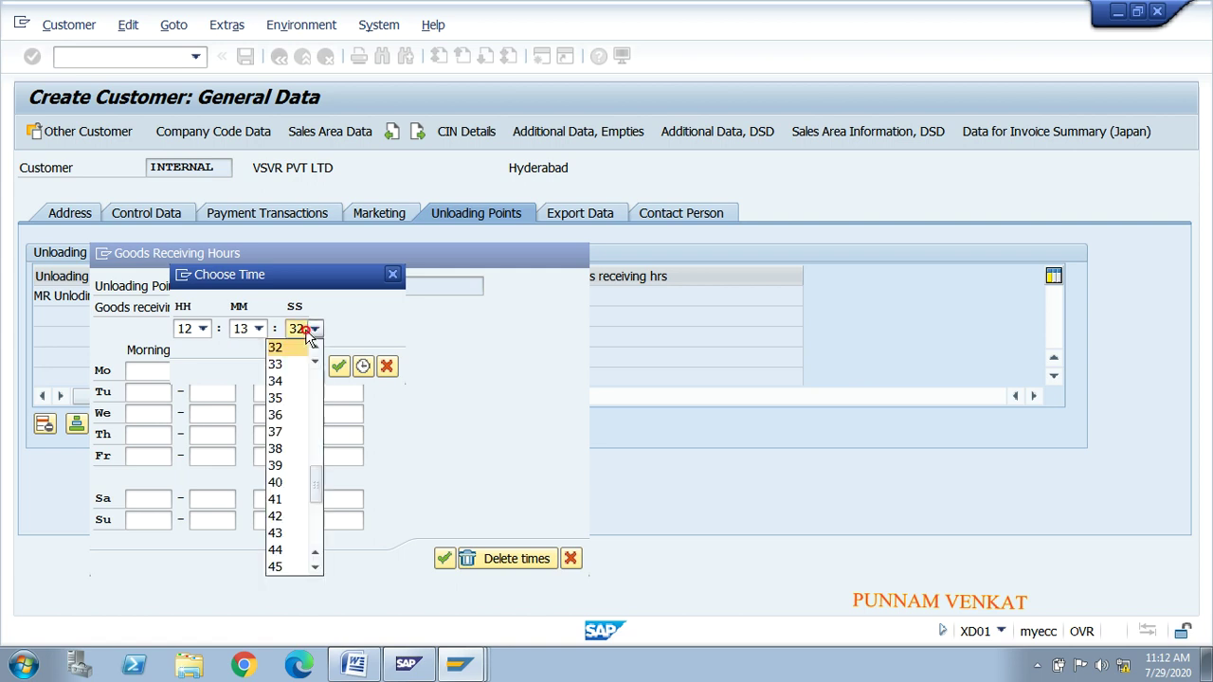
pyautogui.click(287, 367)
pyautogui.click(338, 366)
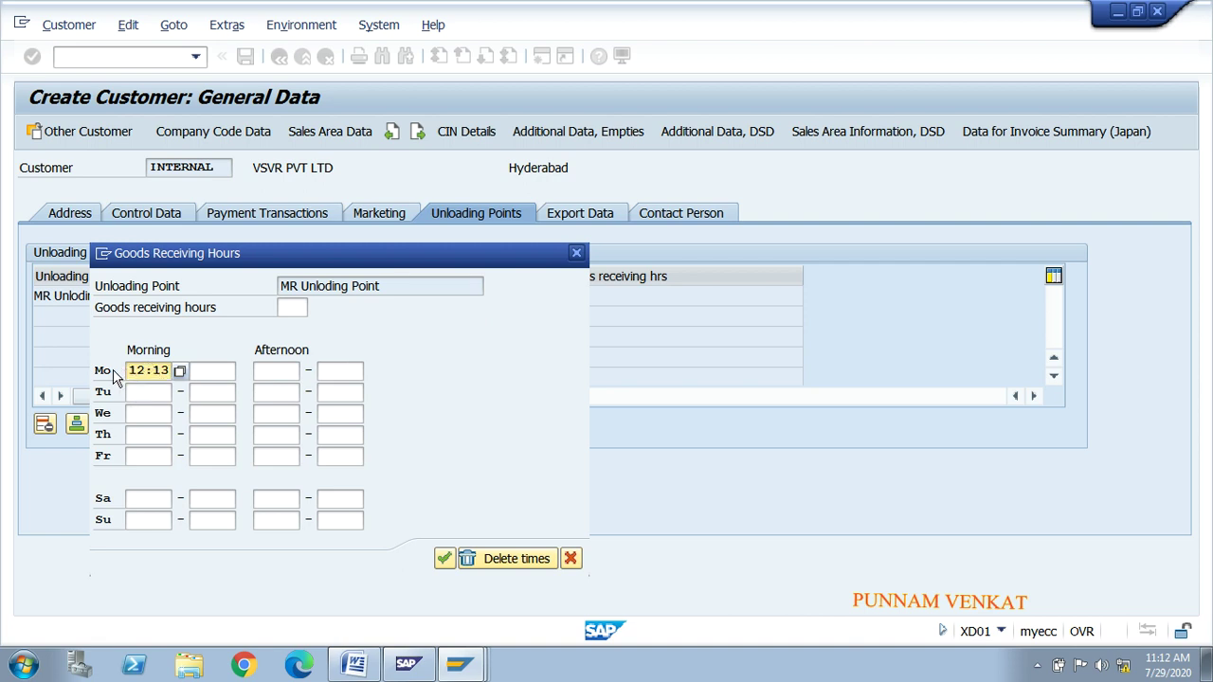
# Step: Set Monday's morning goods receiving end time to 20:12
pyautogui.click(205, 373)
pyautogui.click(234, 371)
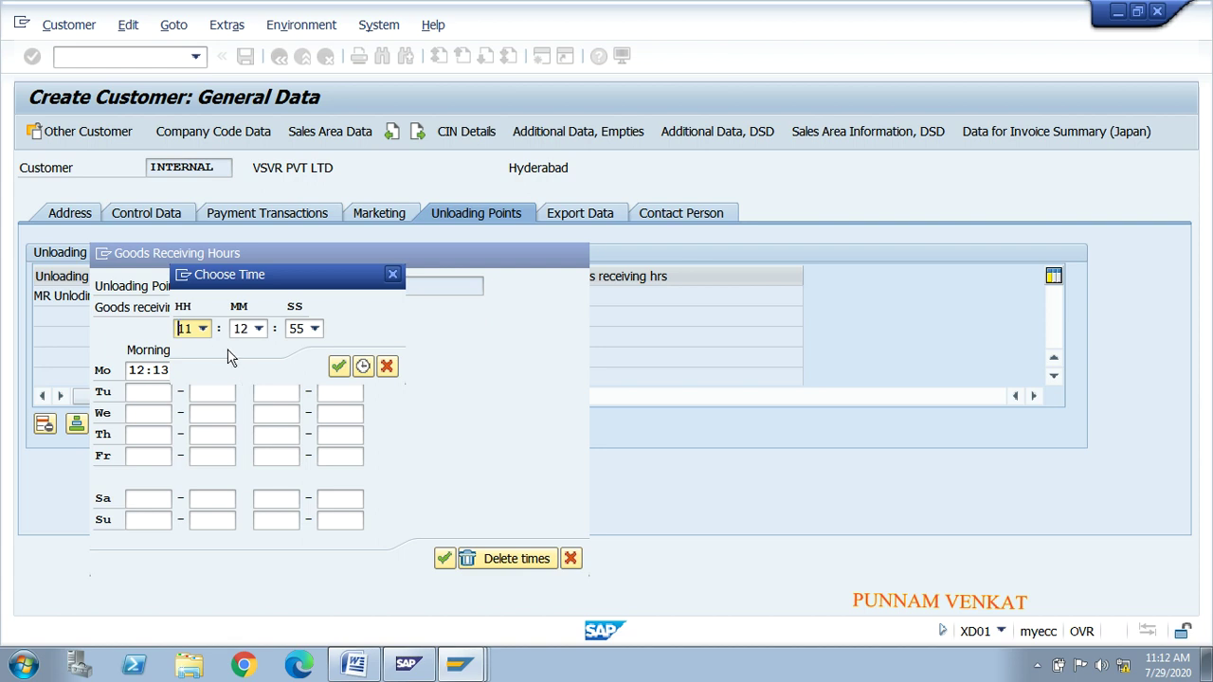
pyautogui.click(208, 331)
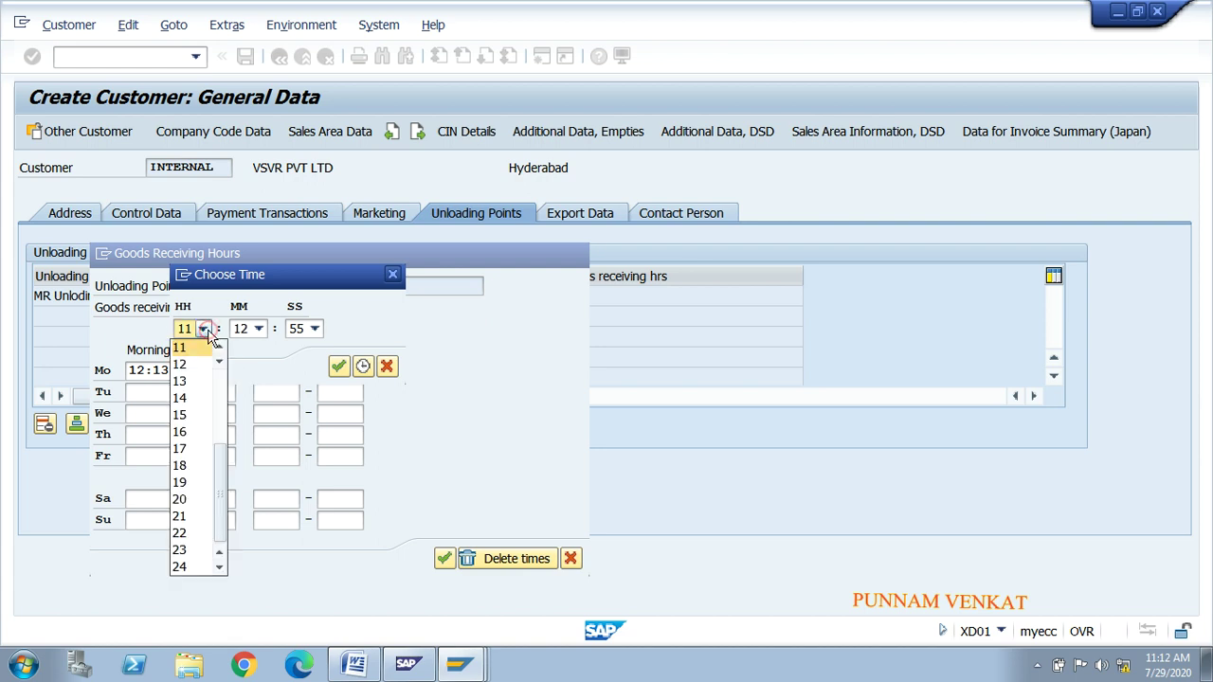
pyautogui.click(194, 505)
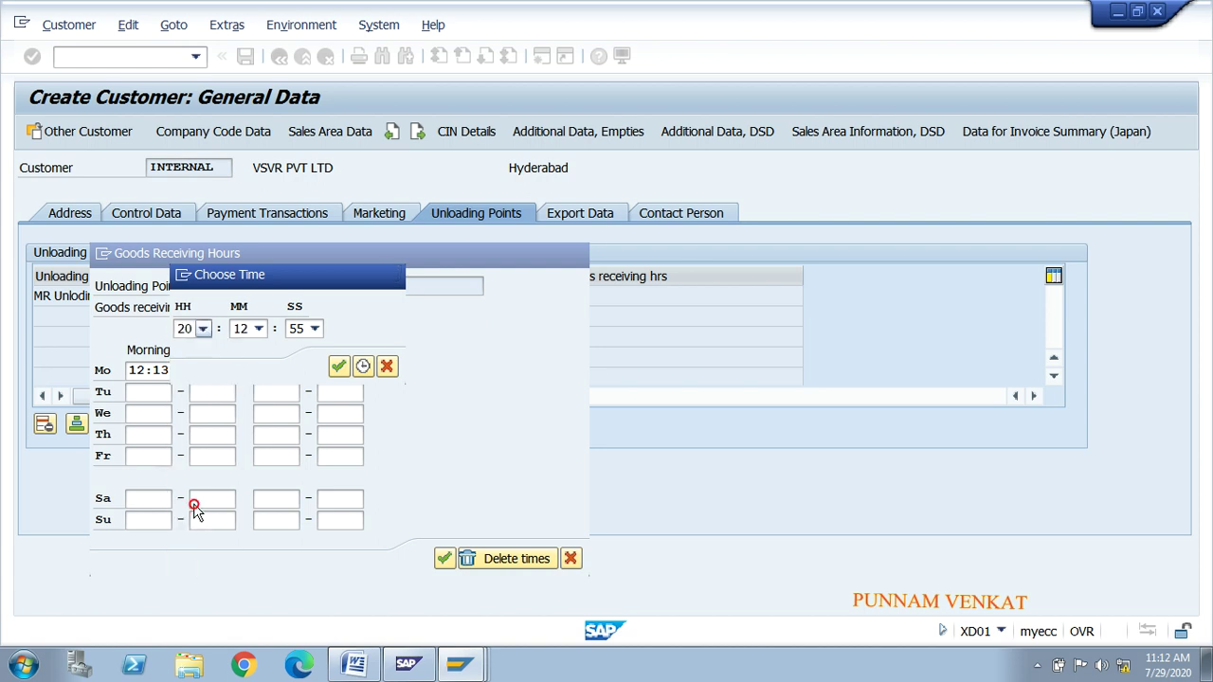
pyautogui.click(338, 366)
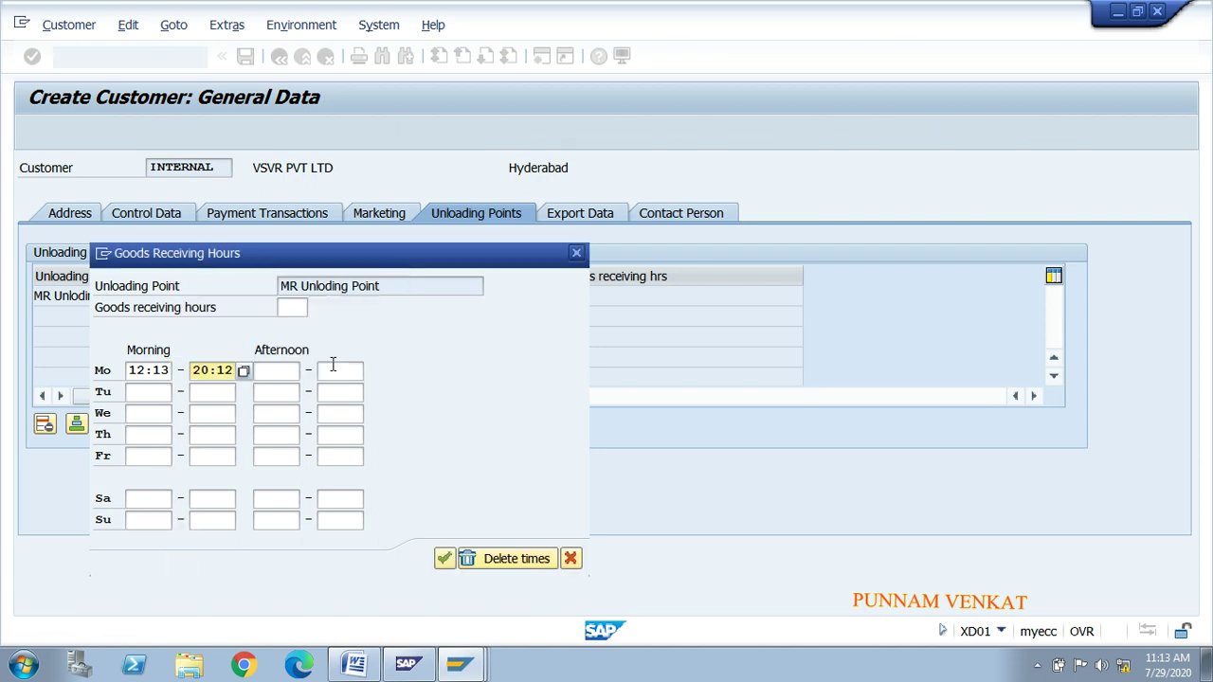
# Step: Check Monday's 12:13–20:12 times against the other weekdays' empty time fields
pyautogui.click(147, 375)
pyautogui.click(209, 371)
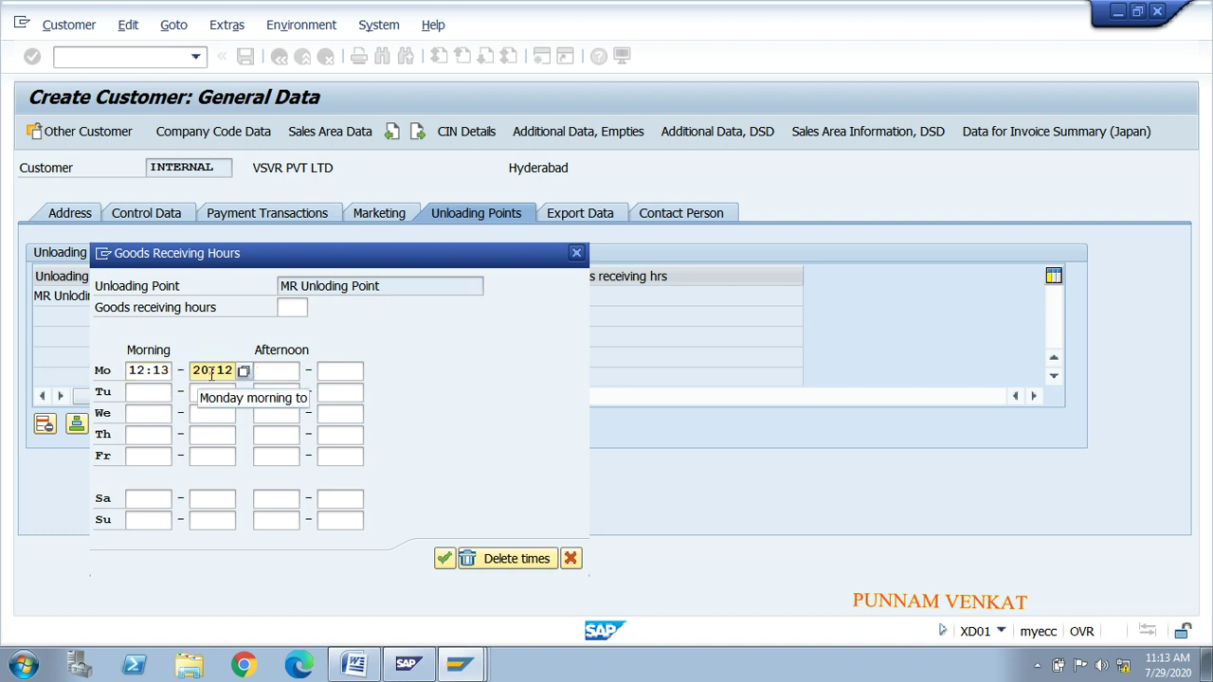
pyautogui.click(163, 392)
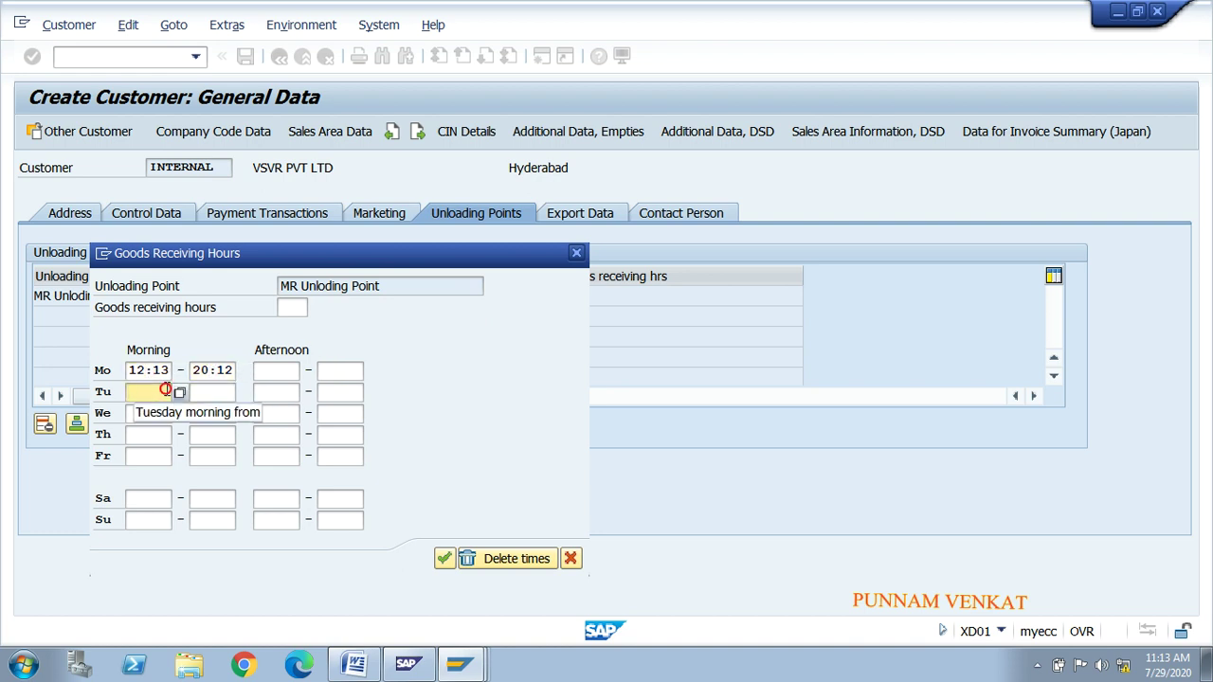
pyautogui.click(213, 392)
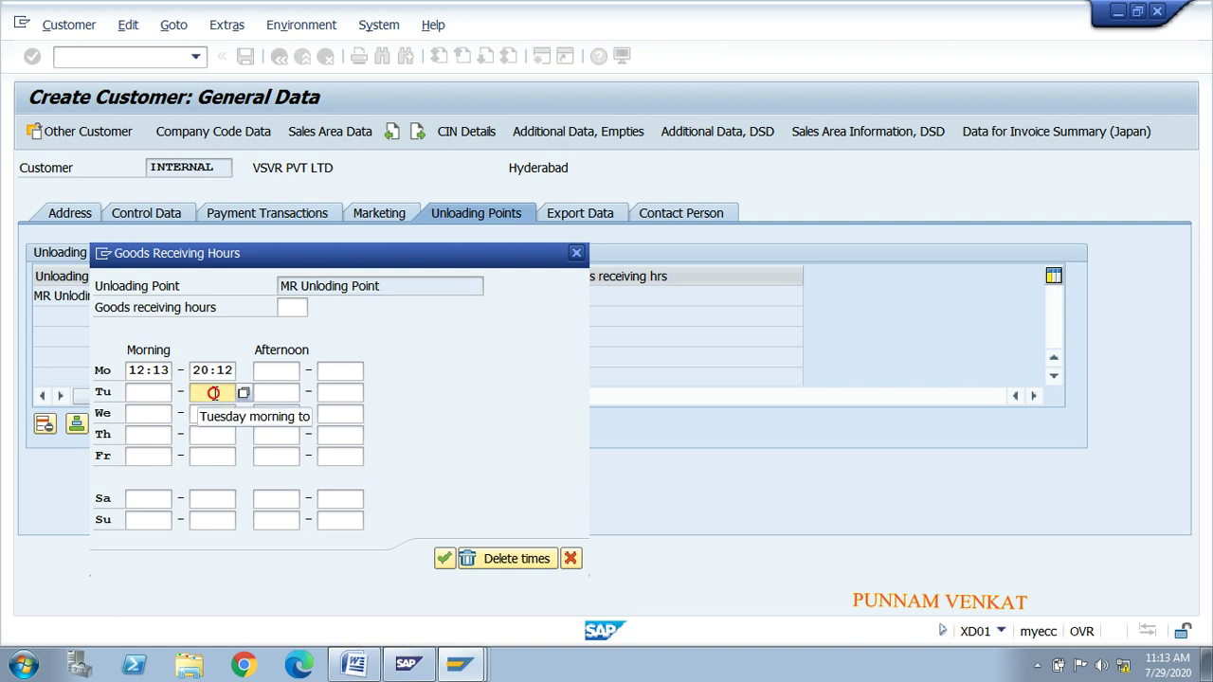
pyautogui.click(135, 452)
pyautogui.click(211, 435)
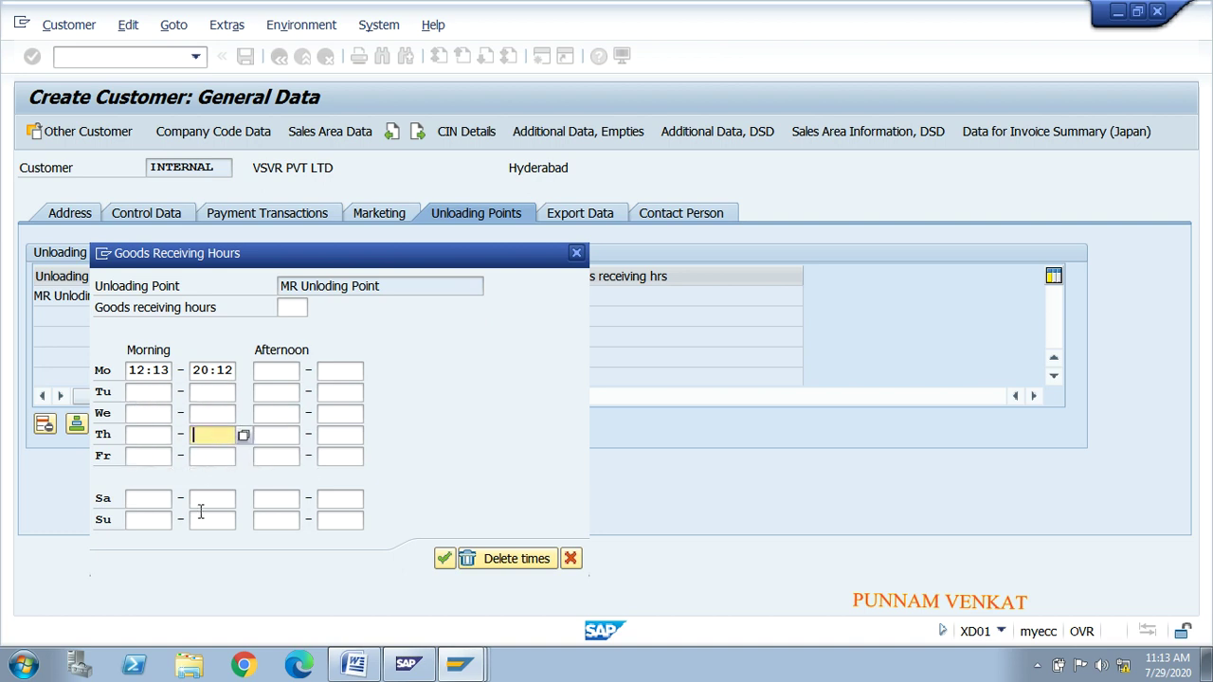
pyautogui.click(158, 503)
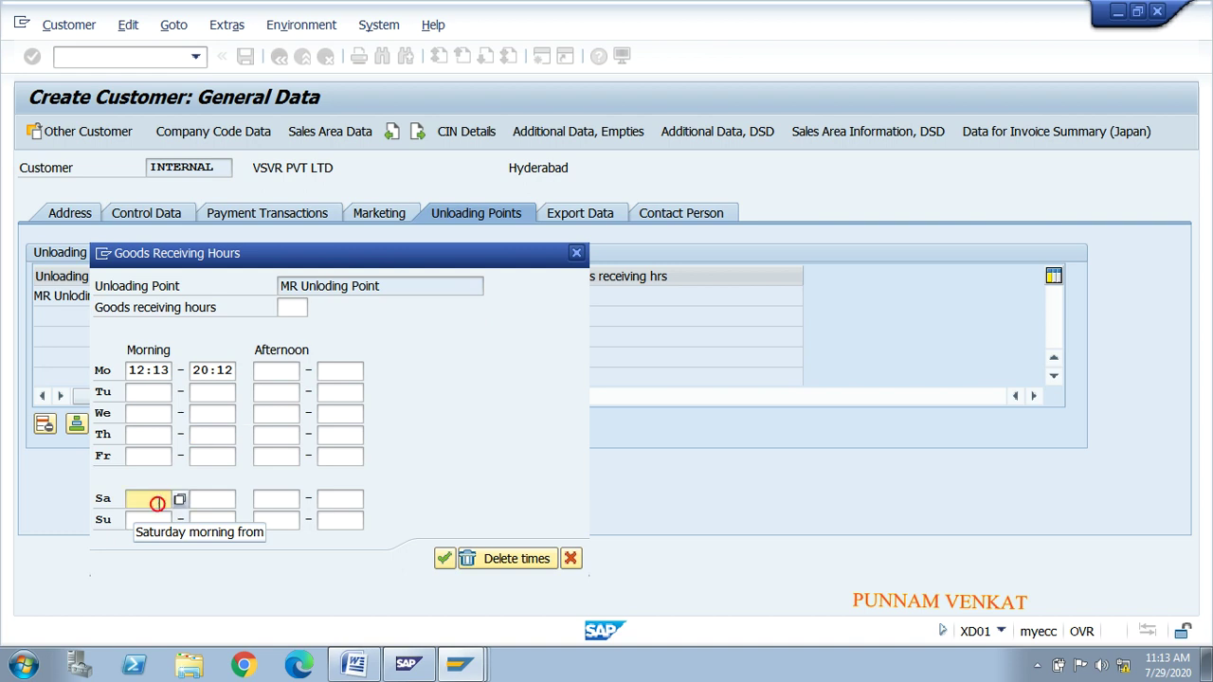
pyautogui.click(151, 517)
pyautogui.click(153, 501)
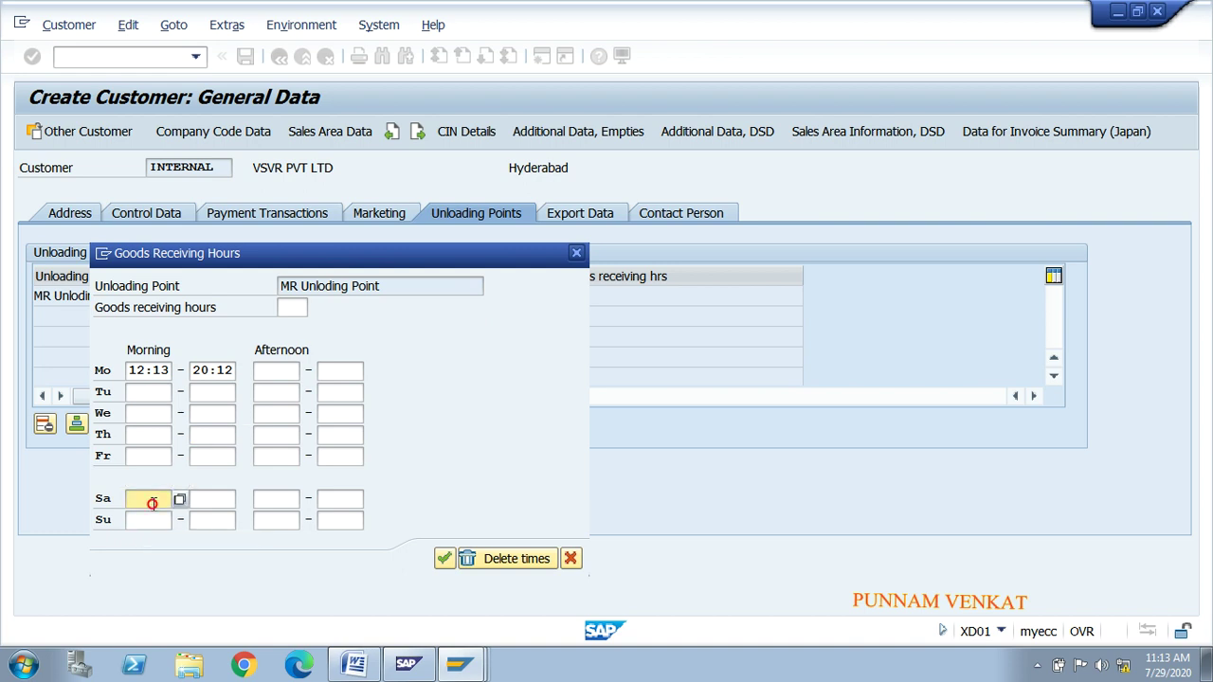
pyautogui.click(208, 503)
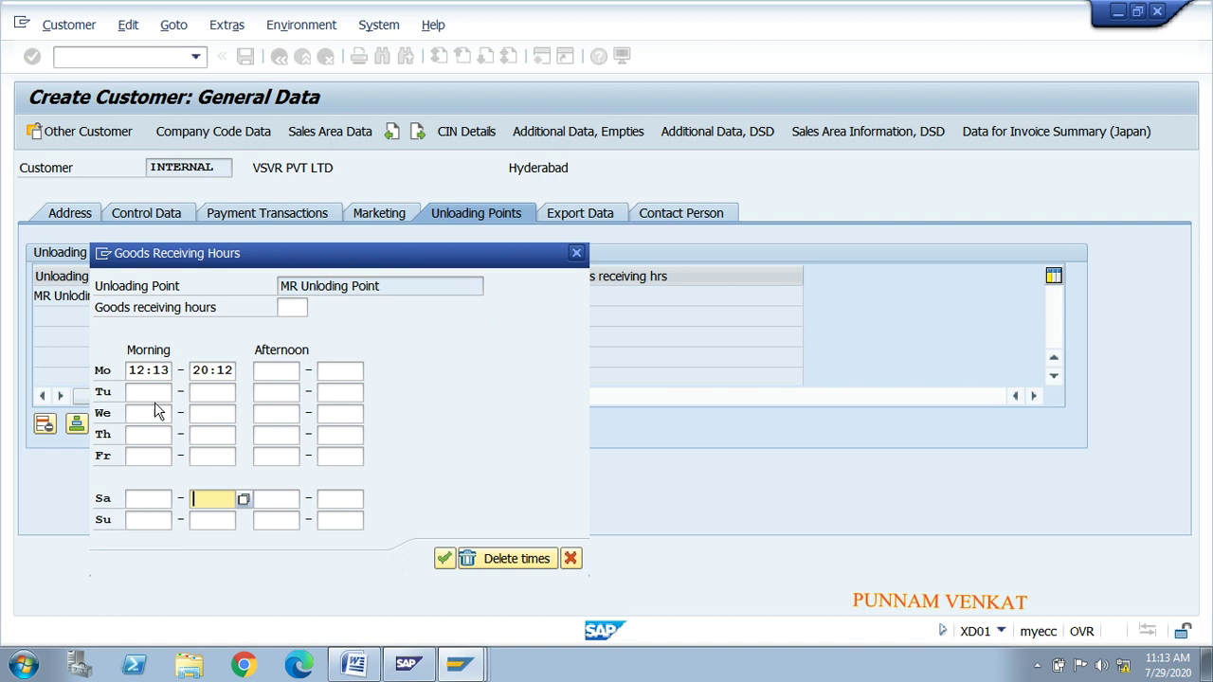
pyautogui.click(144, 370)
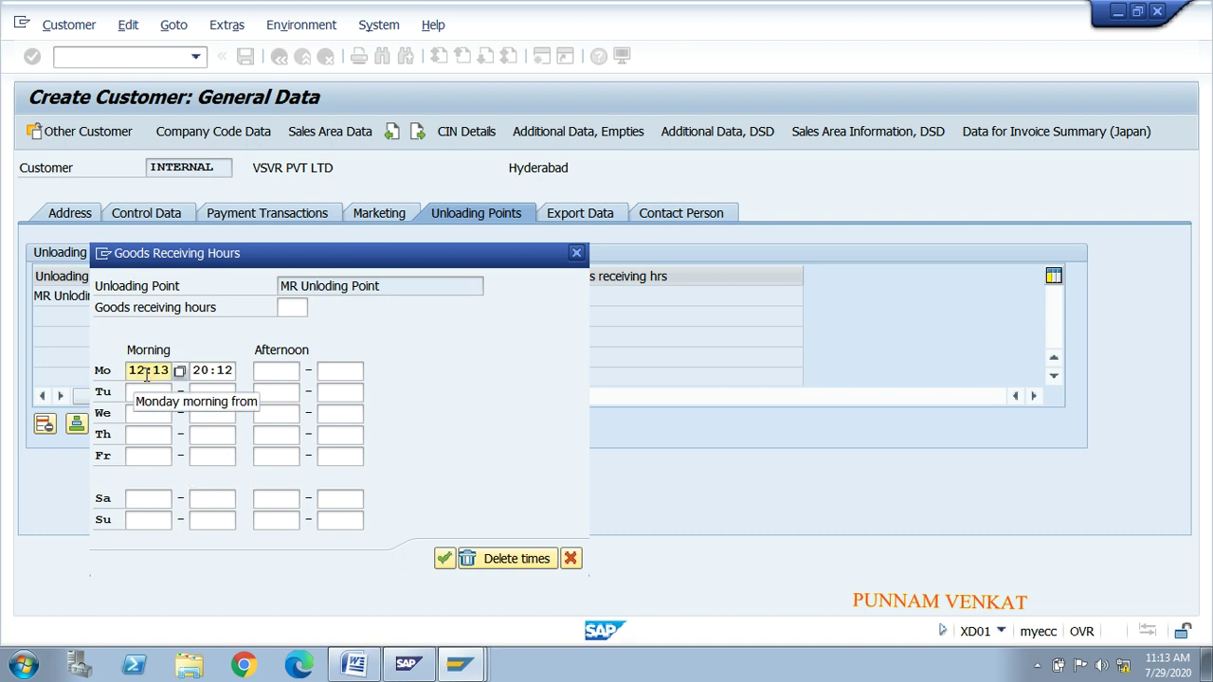
pyautogui.click(219, 371)
pyautogui.click(121, 375)
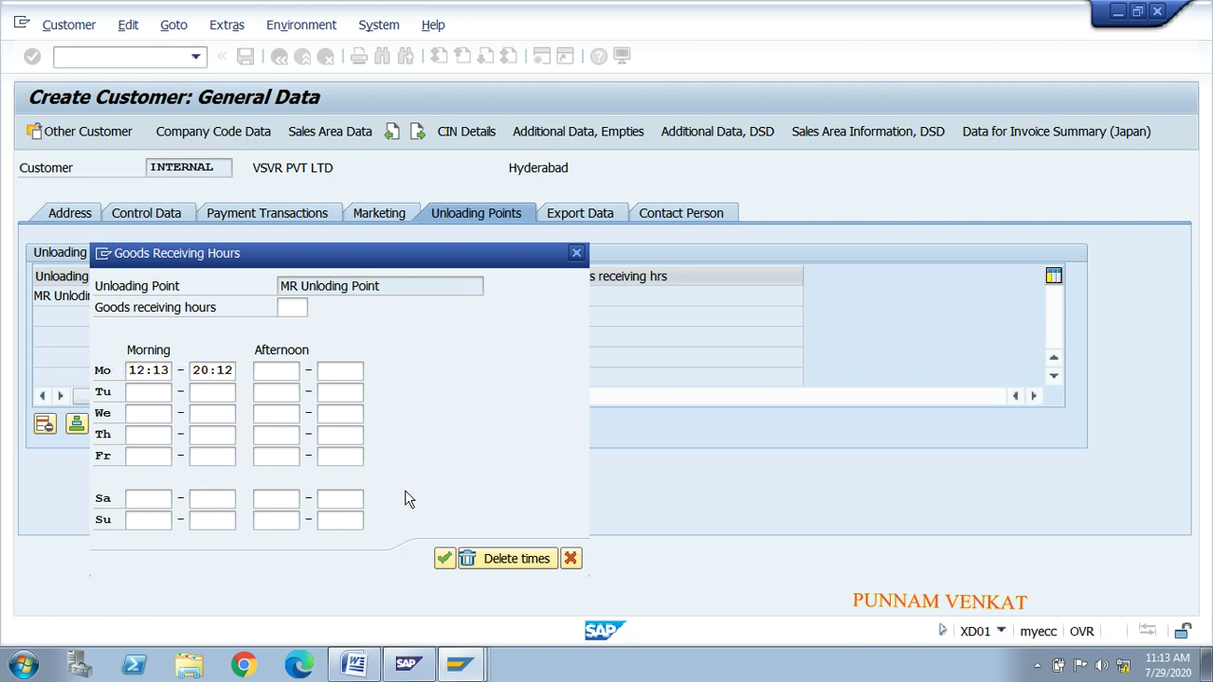
# Step: Confirm the goods receiving hours and switch to the customer's Export Data tab
pyautogui.click(444, 558)
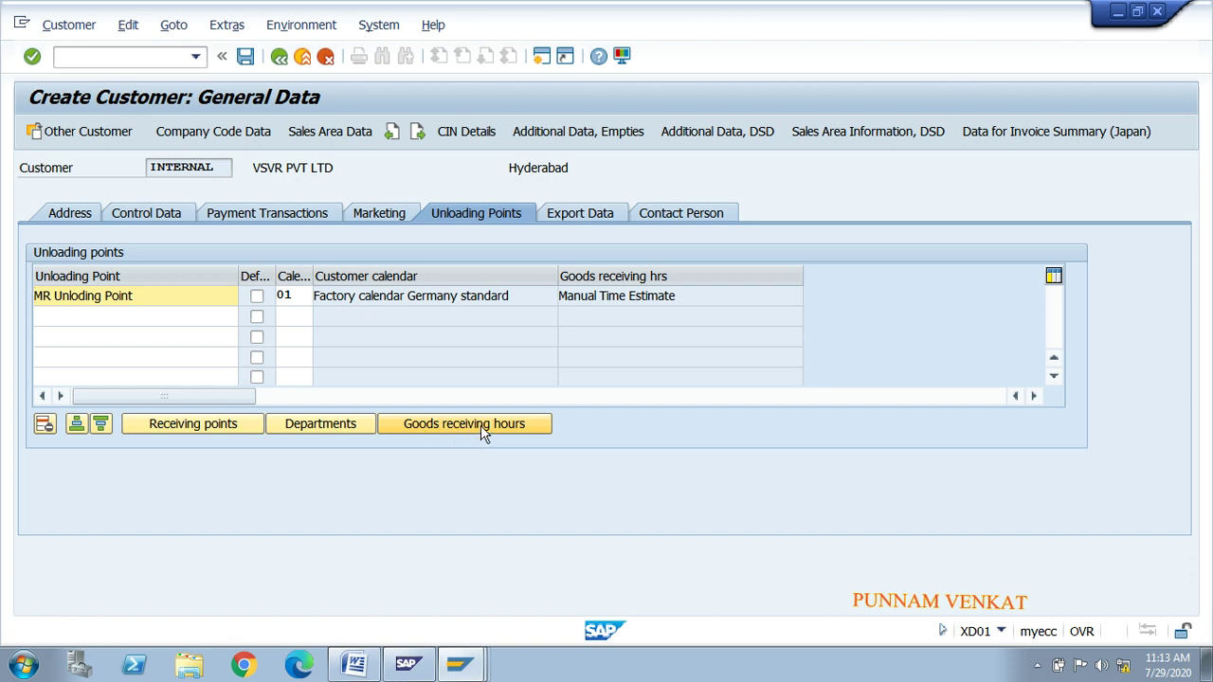
pyautogui.click(571, 225)
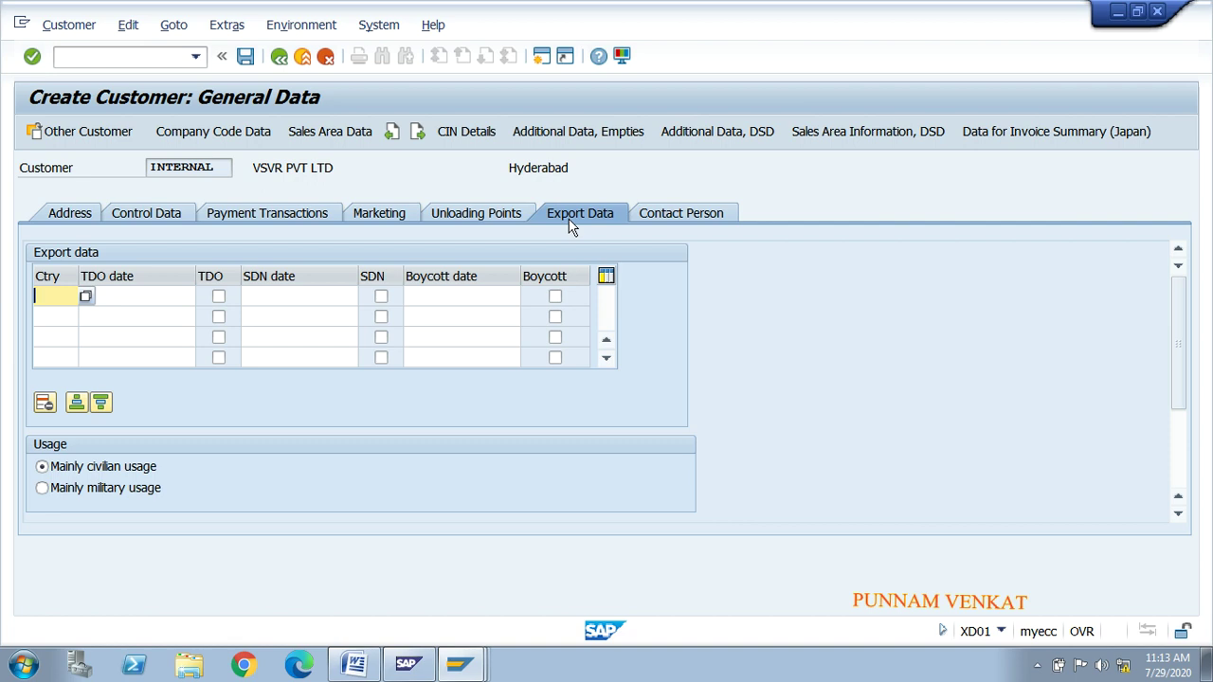
pyautogui.click(87, 297)
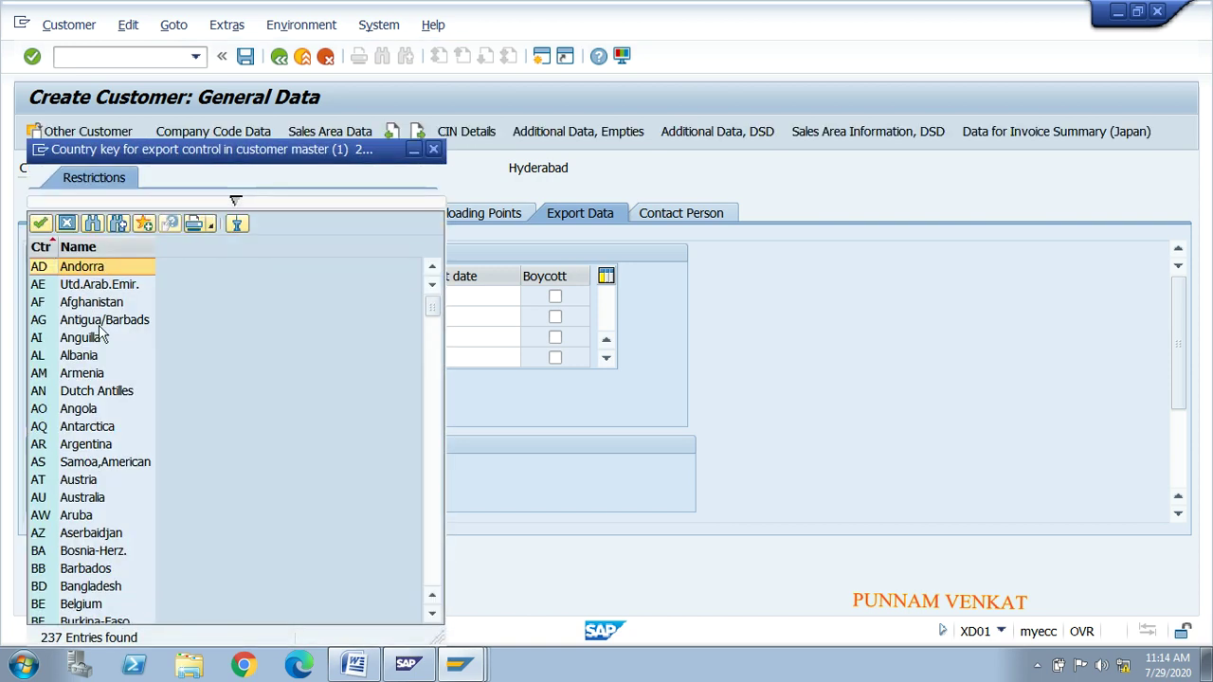
pyautogui.click(82, 373)
pyautogui.press('Down')
pyautogui.press('Down')
pyautogui.press('Down')
pyautogui.press('Down')
pyautogui.press('Down')
pyautogui.press('Down')
pyautogui.press('Down')
pyautogui.press('Down')
pyautogui.press('Down')
pyautogui.press('Down')
pyautogui.press('Down')
pyautogui.press('Down')
pyautogui.press('Down')
pyautogui.press('Down')
pyautogui.press('Down')
pyautogui.press('Down')
pyautogui.press('Down')
pyautogui.press('Down')
pyautogui.press('Down')
pyautogui.press('Down')
pyautogui.press('Down')
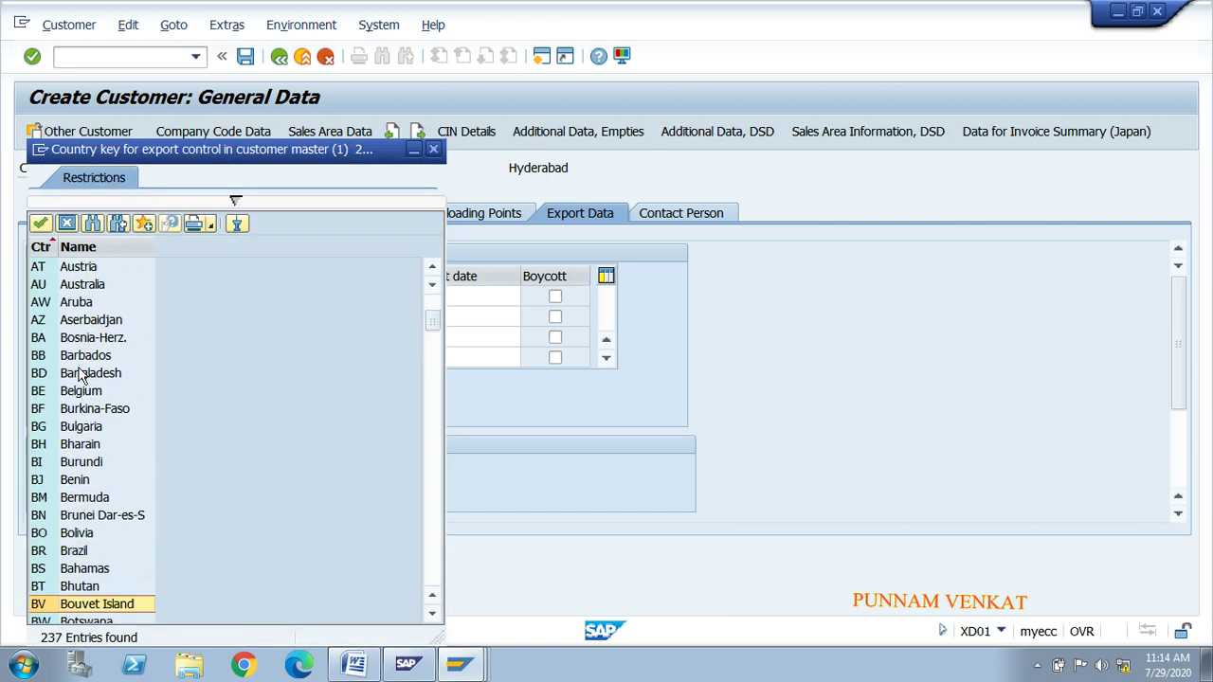
pyautogui.press('Up')
pyautogui.press('Up')
pyautogui.press('Up')
pyautogui.press('Up')
pyautogui.press('Up')
pyautogui.press('Up')
pyautogui.press('Up')
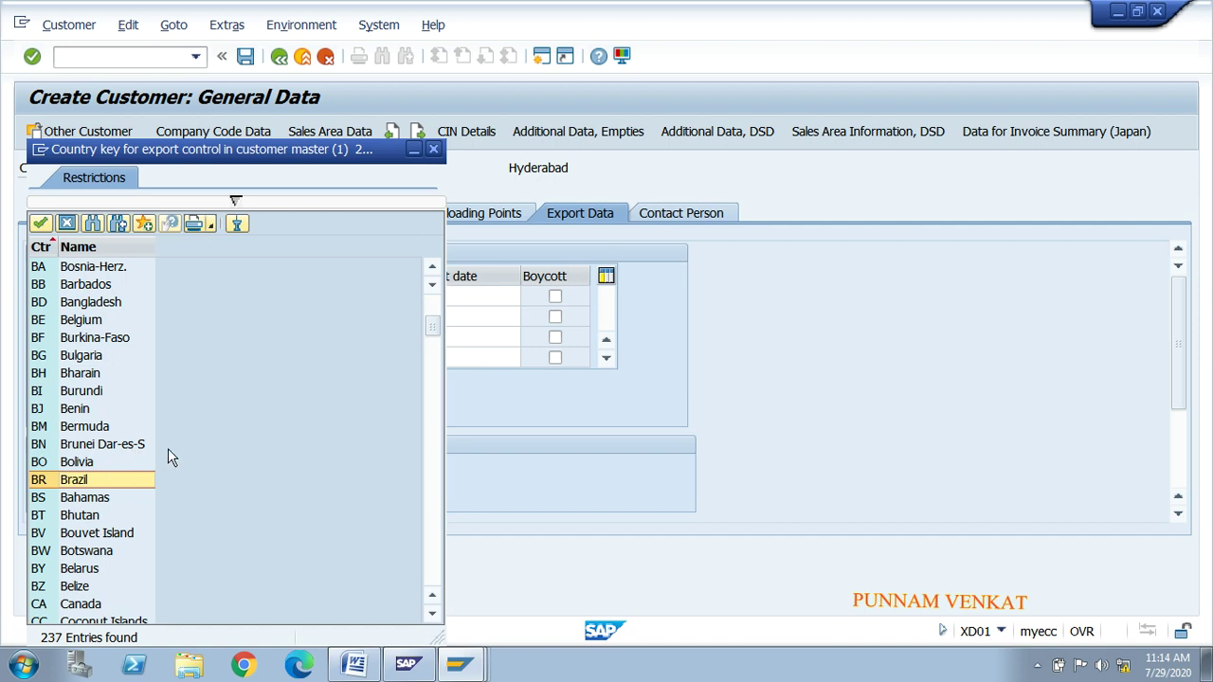
pyautogui.press('Down')
pyautogui.press('Down')
pyautogui.press('Down')
pyautogui.press('Down')
pyautogui.press('Down')
pyautogui.press('Down')
pyautogui.press('Down')
pyautogui.press('Down')
pyautogui.press('Down')
pyautogui.press('Down')
pyautogui.press('Down')
pyautogui.press('Down')
pyautogui.press('Down')
pyautogui.press('Down')
pyautogui.press('Down')
pyautogui.press('Down')
pyautogui.press('Down')
pyautogui.press('Down')
pyautogui.press('Down')
pyautogui.press('Down')
pyautogui.press('Down')
pyautogui.press('Down')
pyautogui.press('Down')
pyautogui.press('Down')
pyautogui.press('Down')
pyautogui.press('Down')
pyautogui.press('Down')
pyautogui.press('Down')
pyautogui.press('Down')
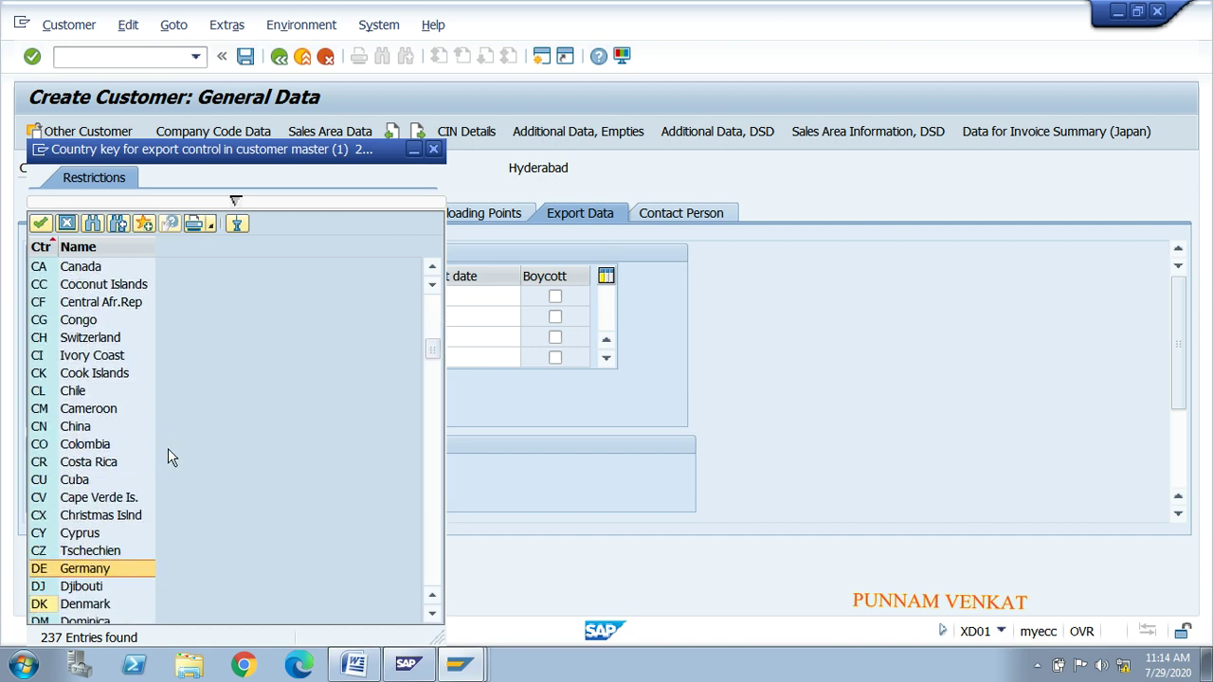
pyautogui.press('Down')
pyautogui.press('Down')
pyautogui.press('Down')
pyautogui.press('Down')
pyautogui.press('Down')
pyautogui.press('Down')
pyautogui.press('Down')
pyautogui.press('Down')
pyautogui.press('Down')
pyautogui.press('Down')
pyautogui.press('Down')
pyautogui.press('Down')
pyautogui.press('Down')
pyautogui.press('Down')
pyautogui.press('Down')
pyautogui.press('Down')
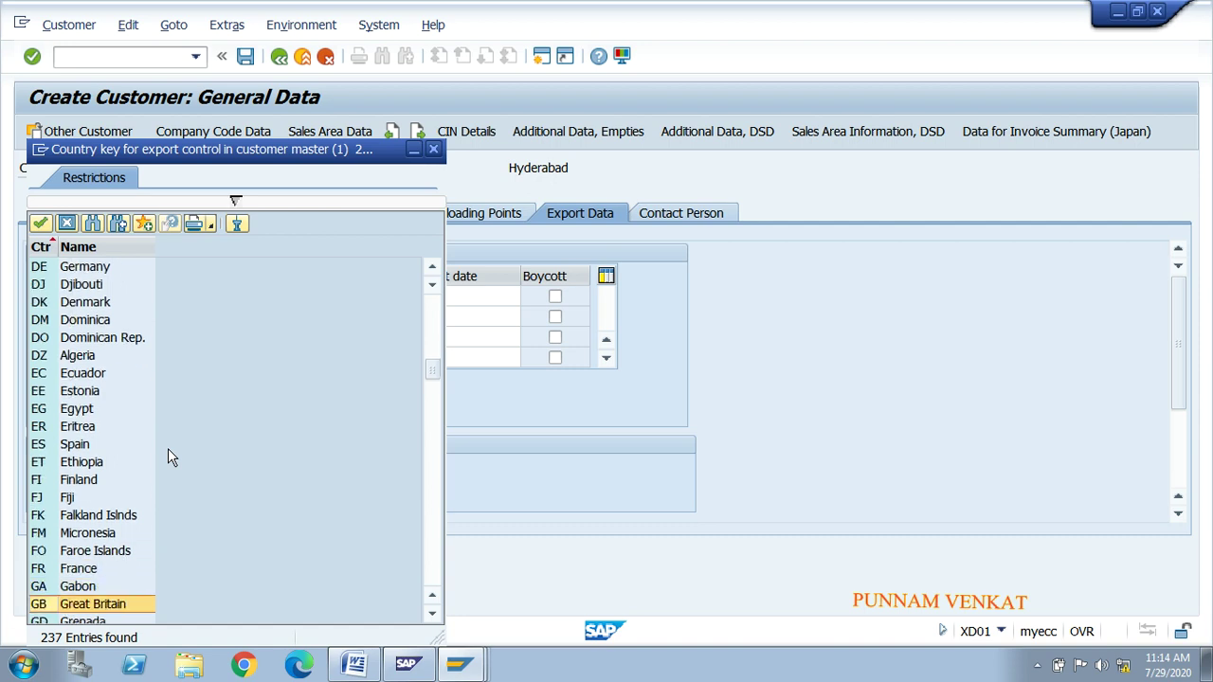
pyautogui.press('Down')
pyautogui.press('Down')
pyautogui.press('Down')
pyautogui.press('Down')
pyautogui.press('Down')
pyautogui.press('Down')
pyautogui.press('Down')
pyautogui.press('Down')
pyautogui.press('Down')
pyautogui.press('Down')
pyautogui.press('Down')
pyautogui.press('Down')
pyautogui.press('Down')
pyautogui.press('Down')
pyautogui.press('Down')
pyautogui.press('Down')
pyautogui.press('Down')
pyautogui.press('Down')
pyautogui.press('Down')
pyautogui.press('Down')
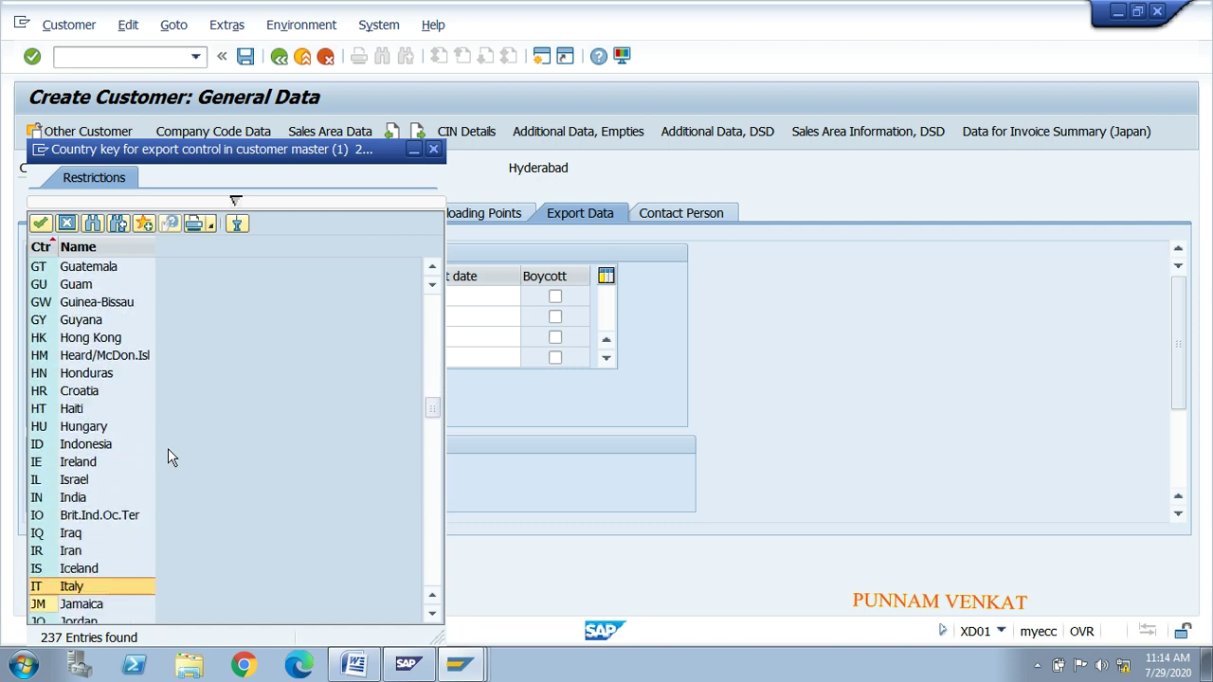
pyautogui.press('Up')
pyautogui.press('Up')
pyautogui.press('Up')
pyautogui.press('Up')
pyautogui.press('Up')
pyautogui.press('Up')
pyautogui.press('Up')
pyautogui.press('Up')
pyautogui.press('Up')
pyautogui.press('Up')
pyautogui.press('Up')
pyautogui.press('Up')
pyautogui.press('Up')
pyautogui.press('Up')
pyautogui.press('Up')
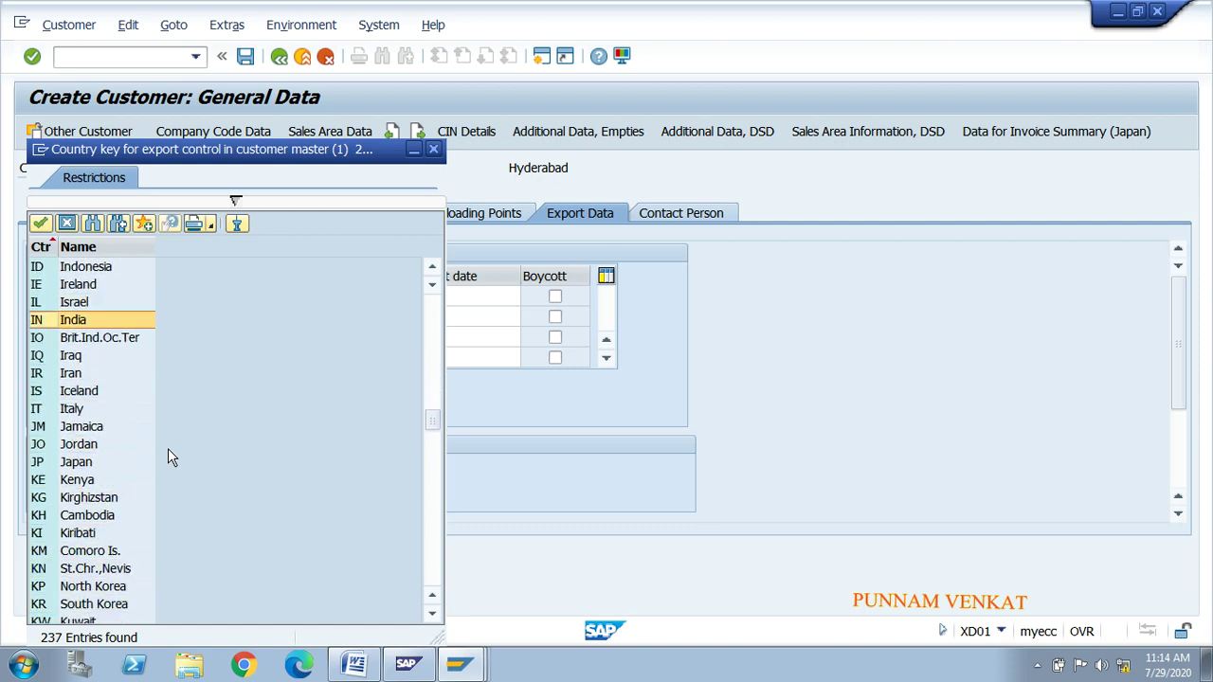
pyautogui.click(433, 148)
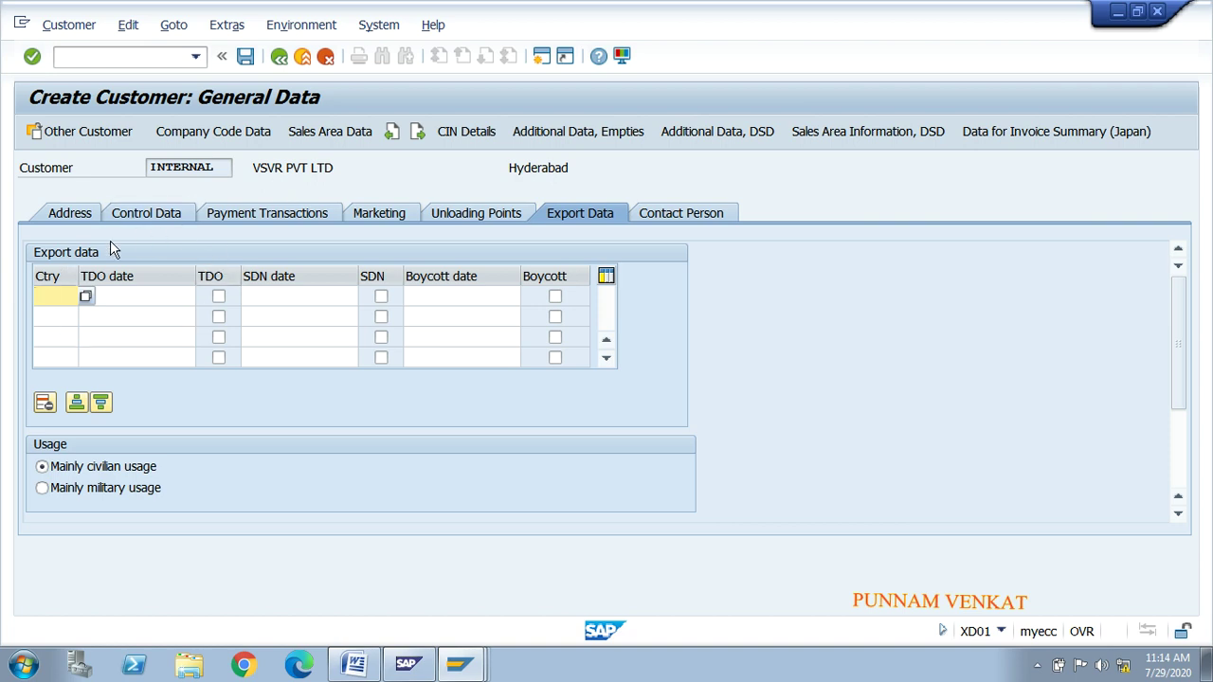
# Step: On the Contact Person tab, enter the contact's surname and first name
pyautogui.click(679, 221)
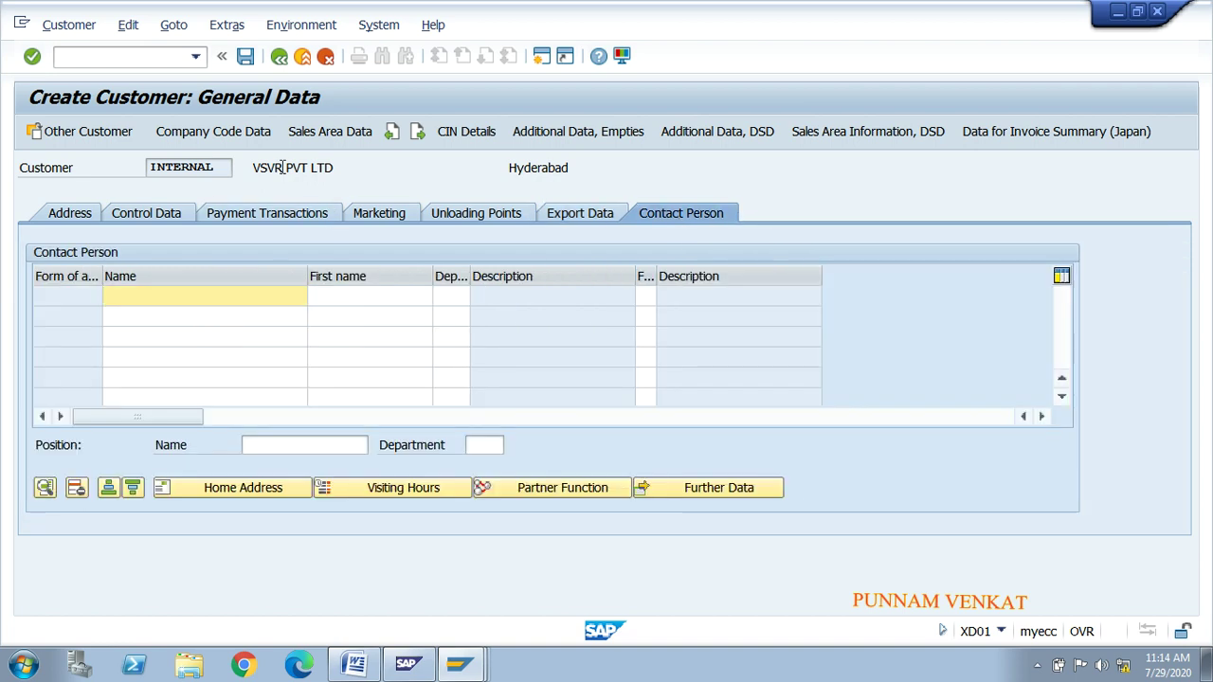
pyautogui.moveTo(257, 168); pyautogui.dragTo(346, 166)
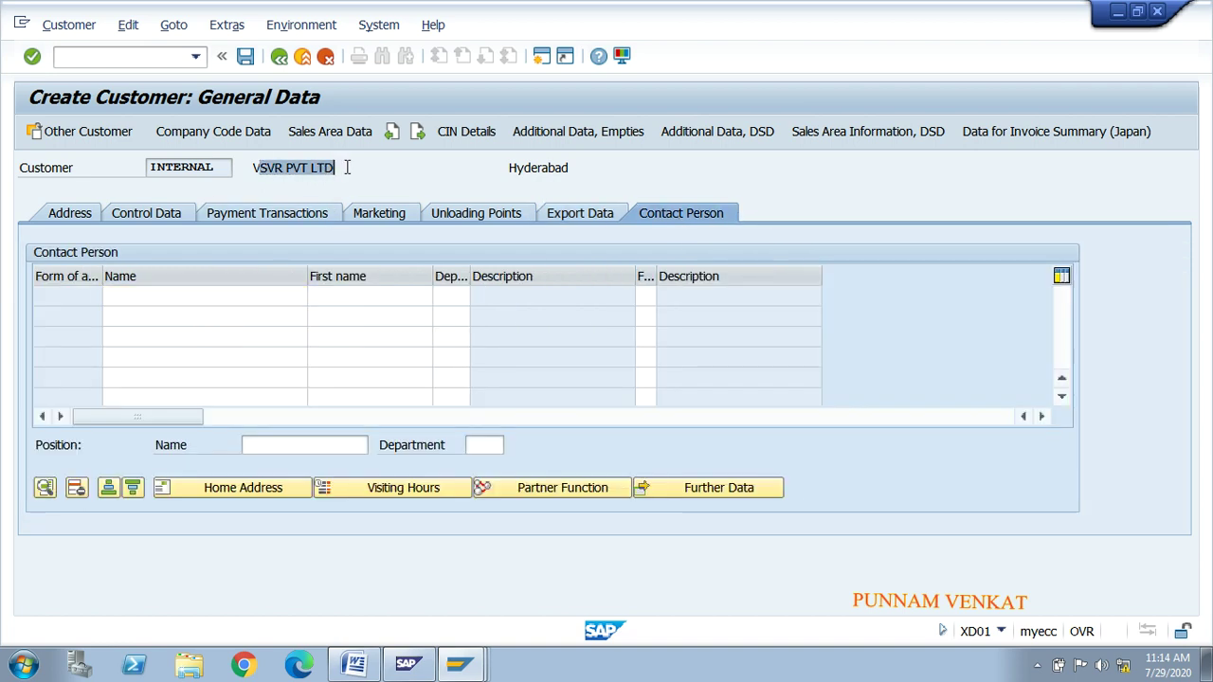
pyautogui.click(347, 166)
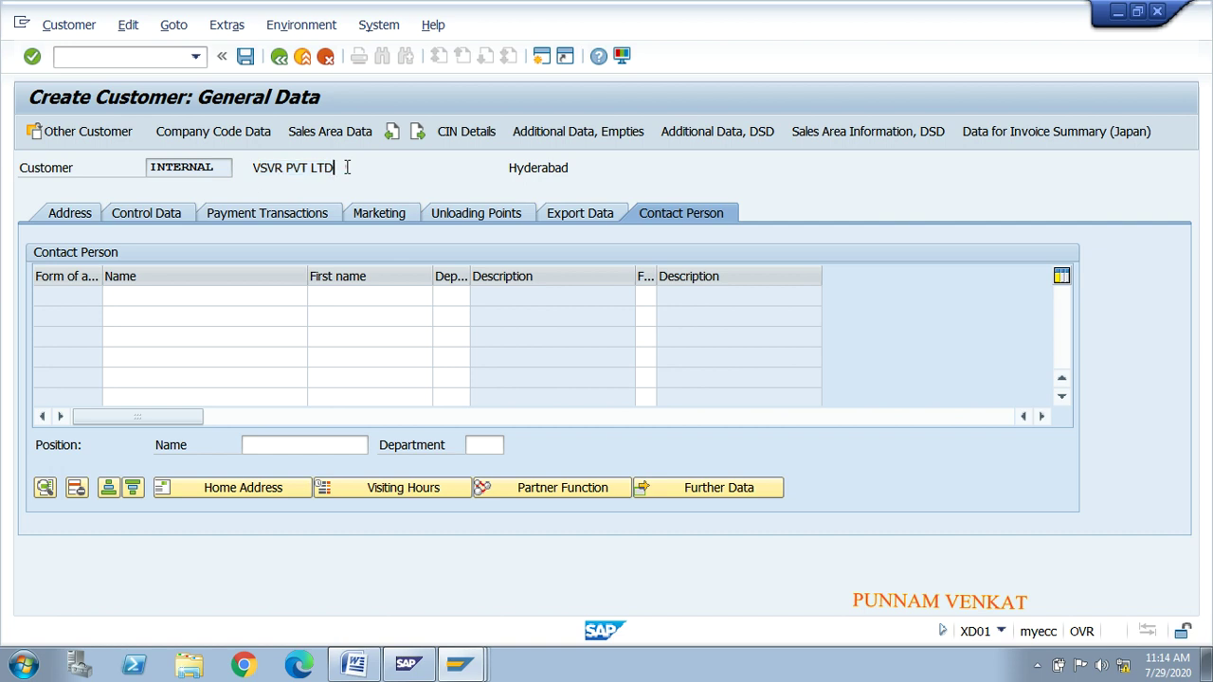
pyautogui.click(228, 300)
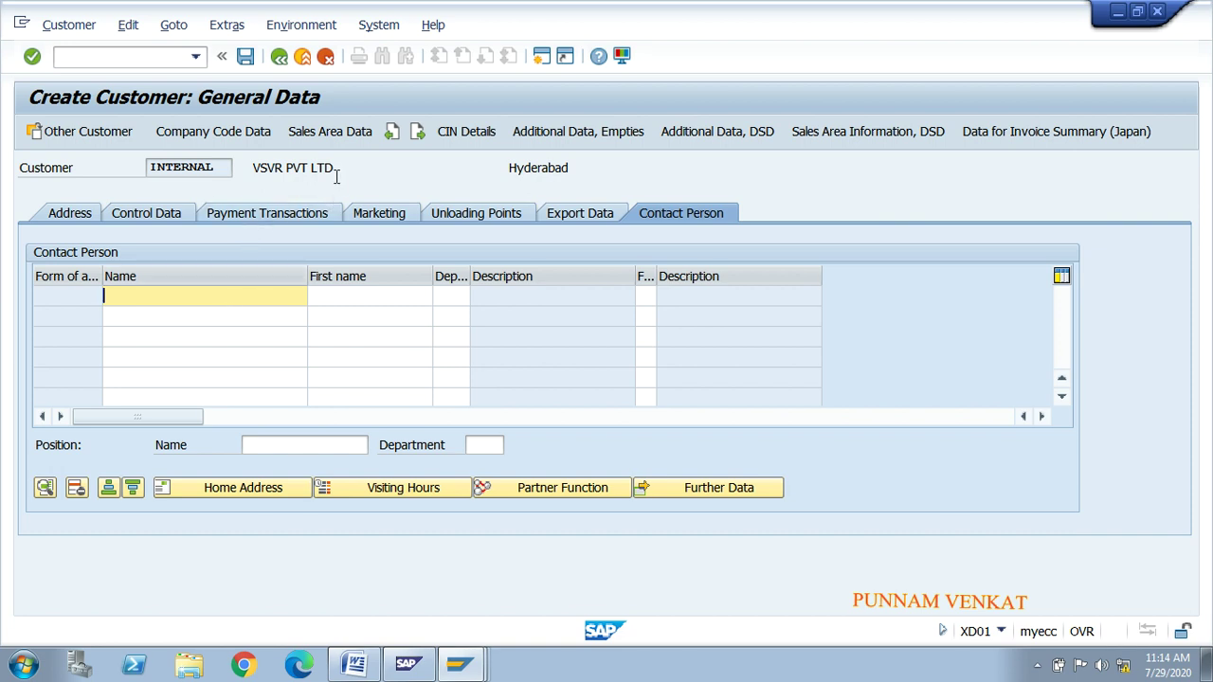
pyautogui.moveTo(338, 168); pyautogui.dragTo(260, 167)
pyautogui.click(262, 170)
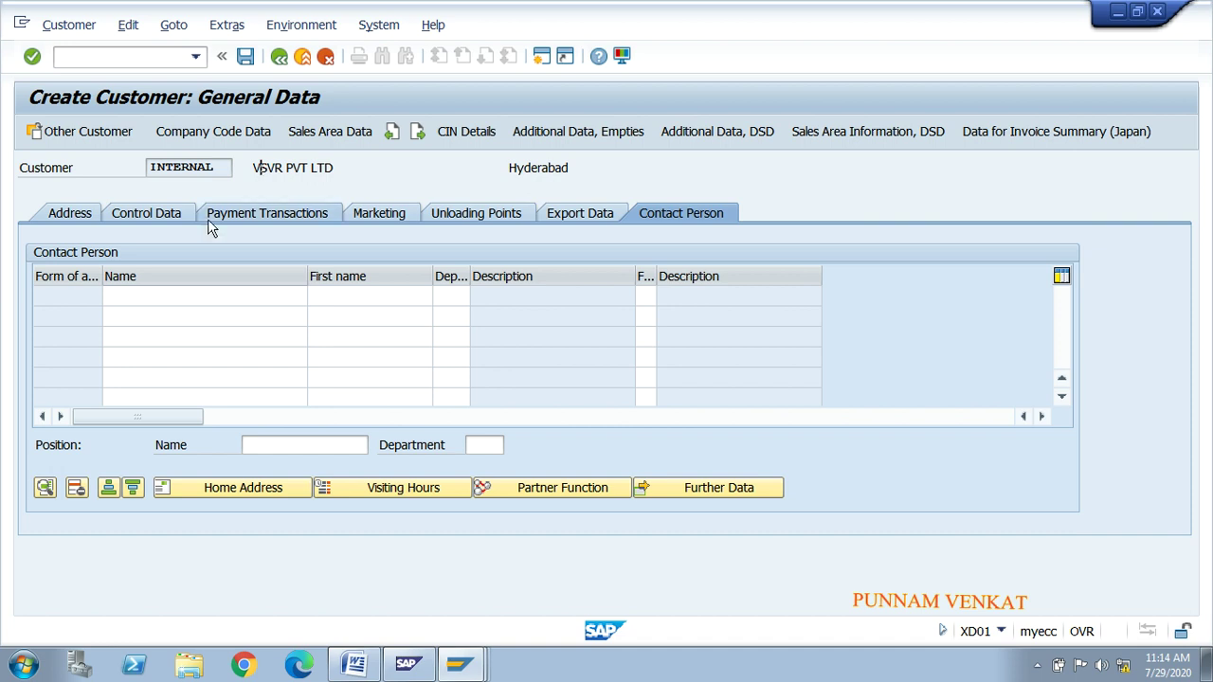
pyautogui.click(162, 295)
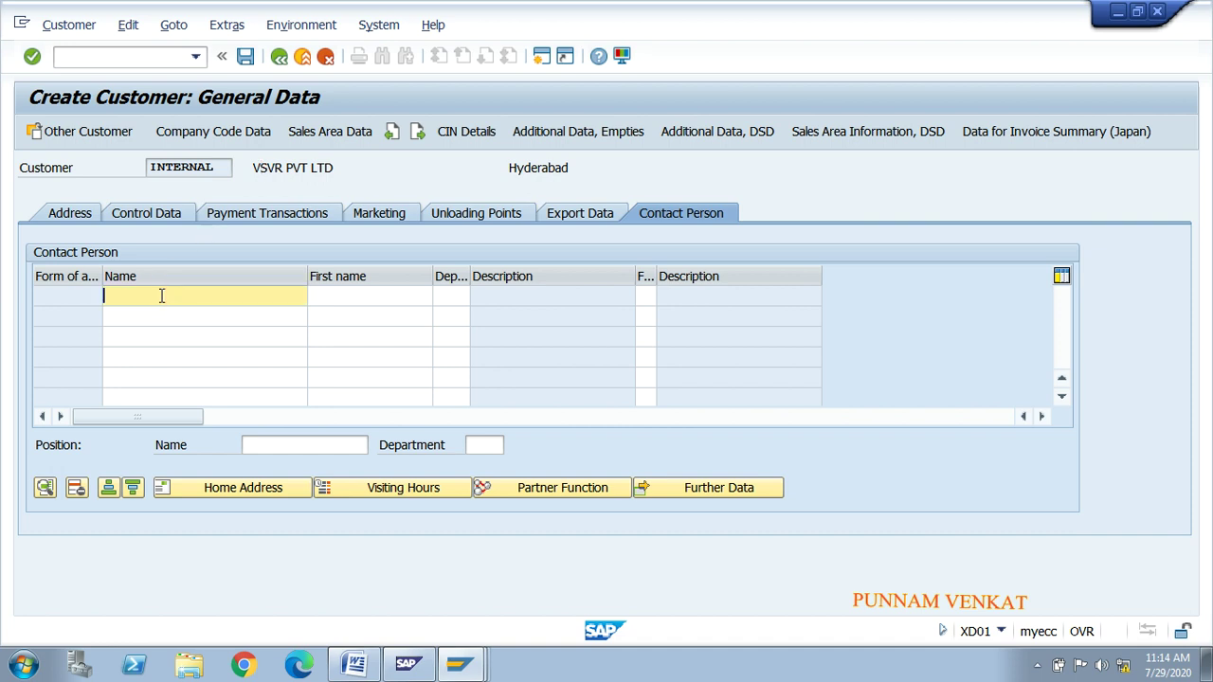
pyautogui.press('Tab')
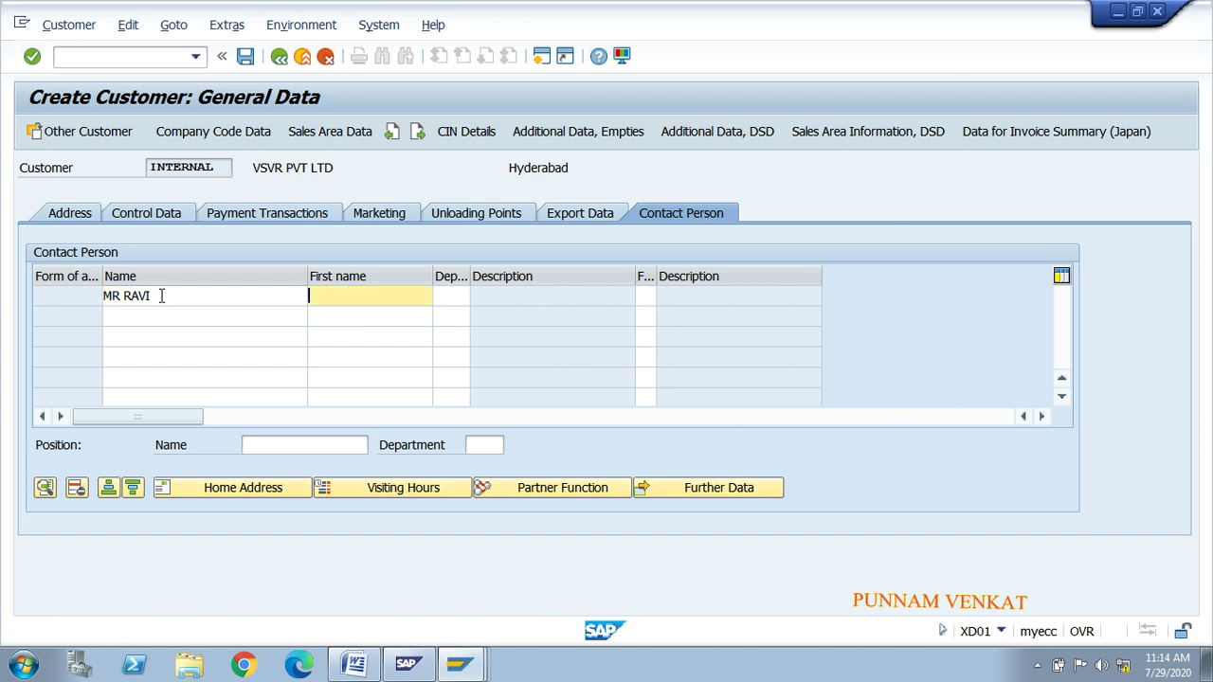
pyautogui.press('Tab')
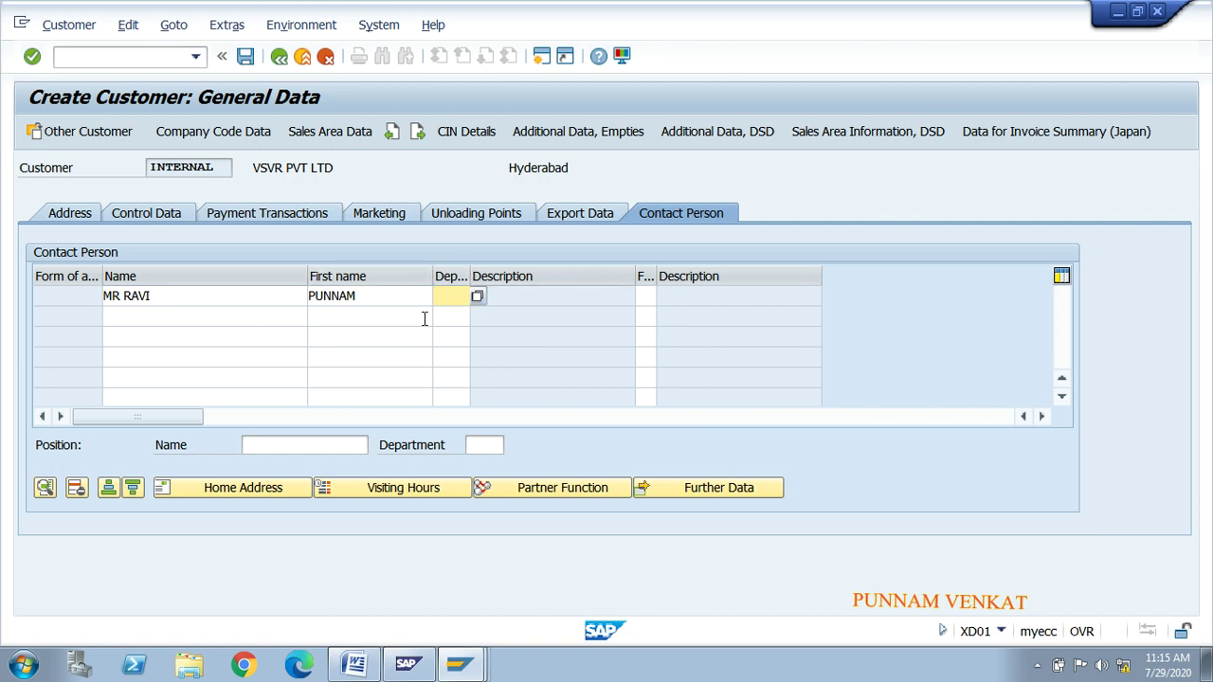
# Step: Set the contact's department to 0003 Sales and review the contact entries
pyautogui.click(476, 297)
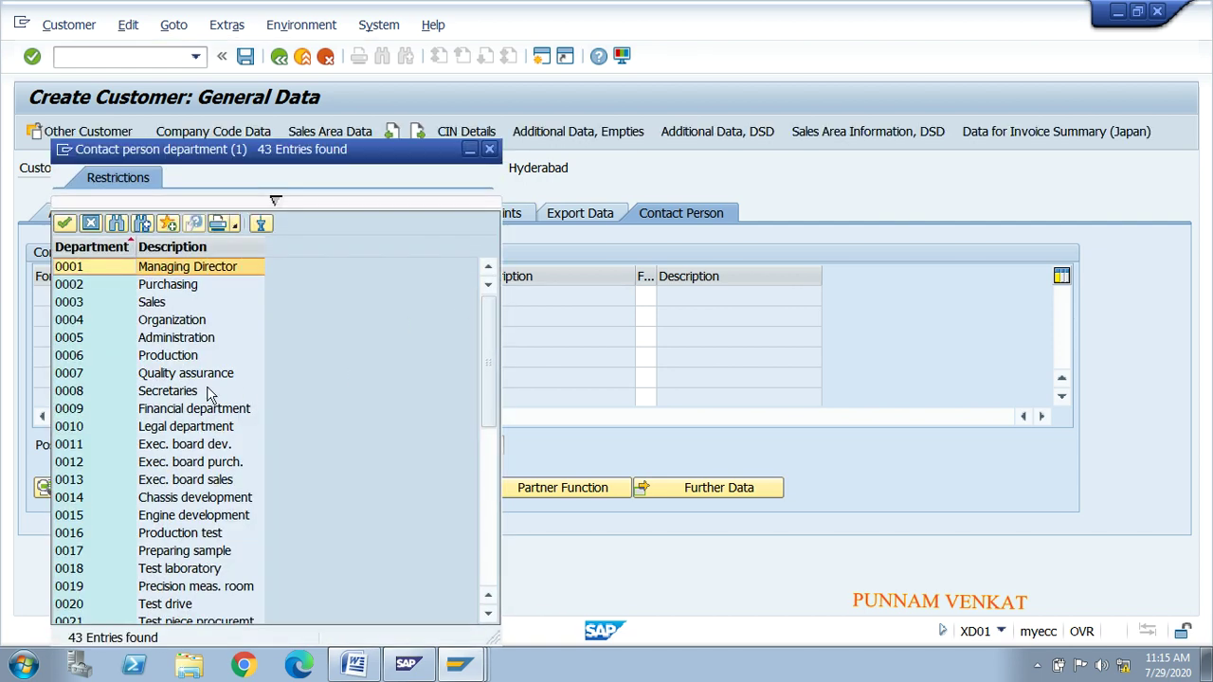
pyautogui.click(168, 377)
pyautogui.click(140, 307)
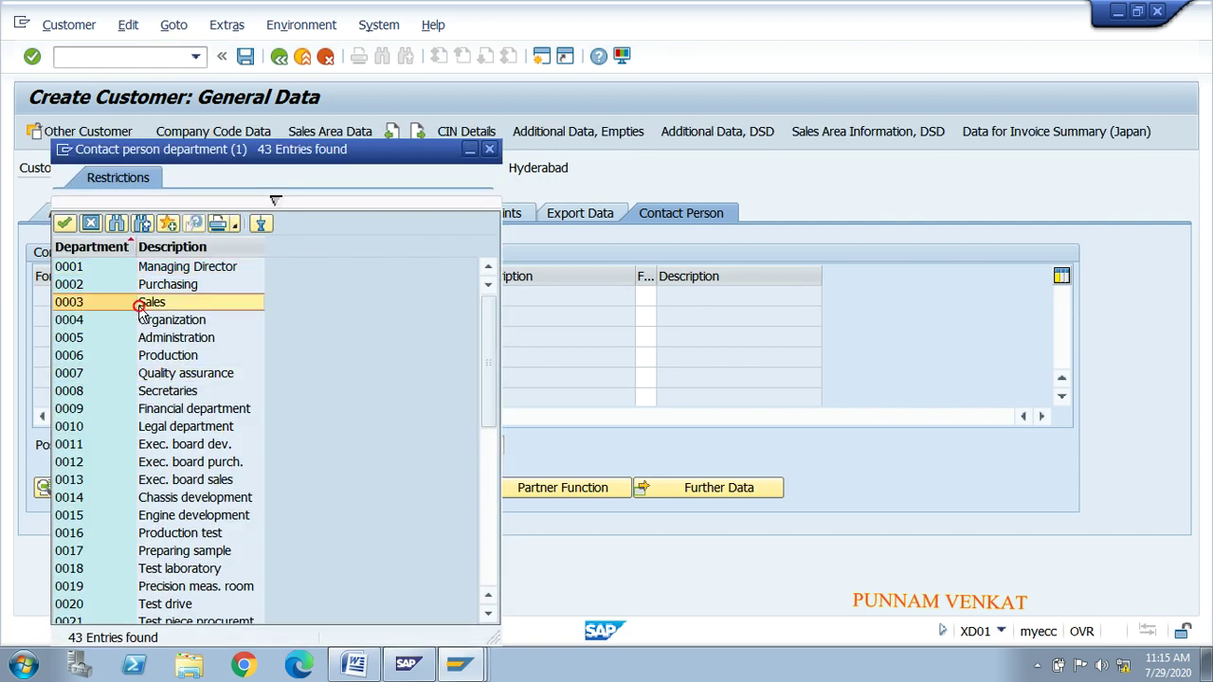
pyautogui.doubleClick(138, 306)
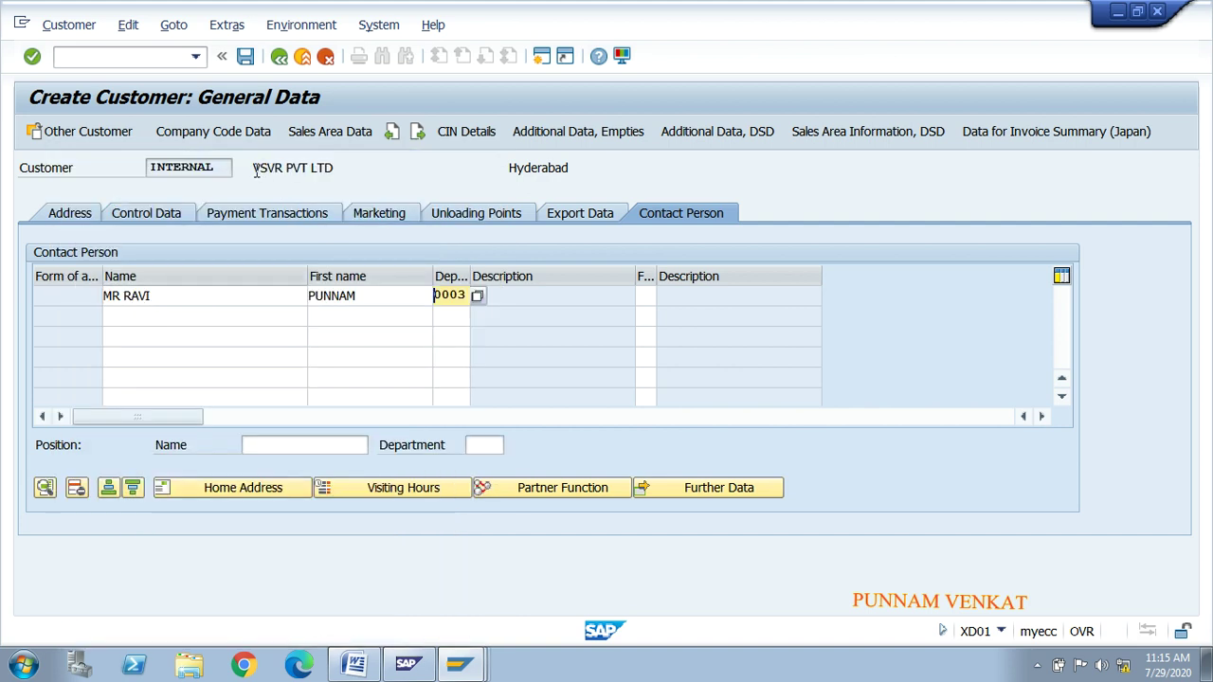
pyautogui.moveTo(253, 168); pyautogui.dragTo(334, 169)
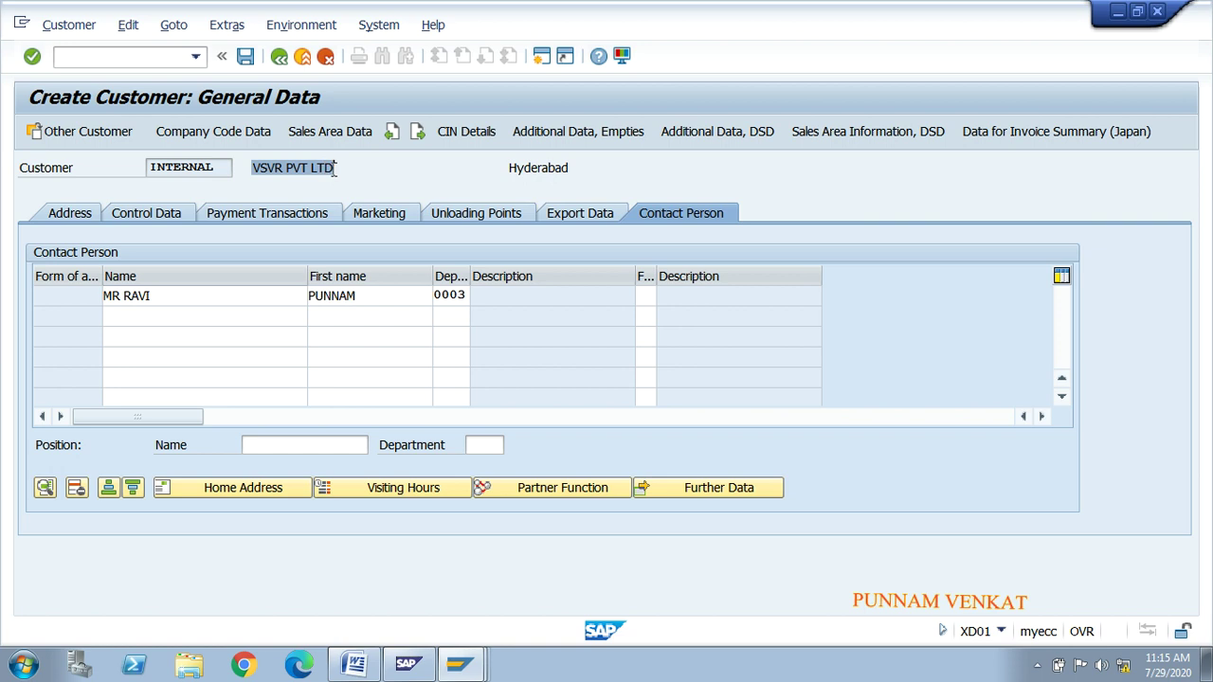
pyautogui.click(215, 296)
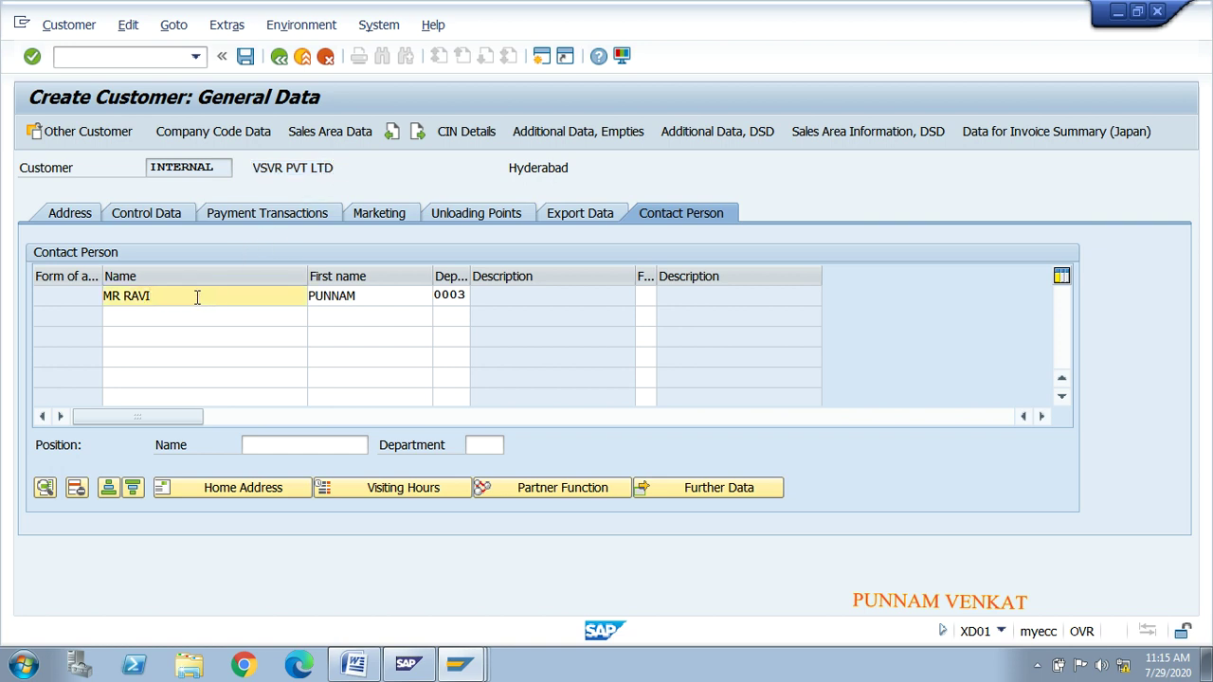
pyautogui.click(349, 296)
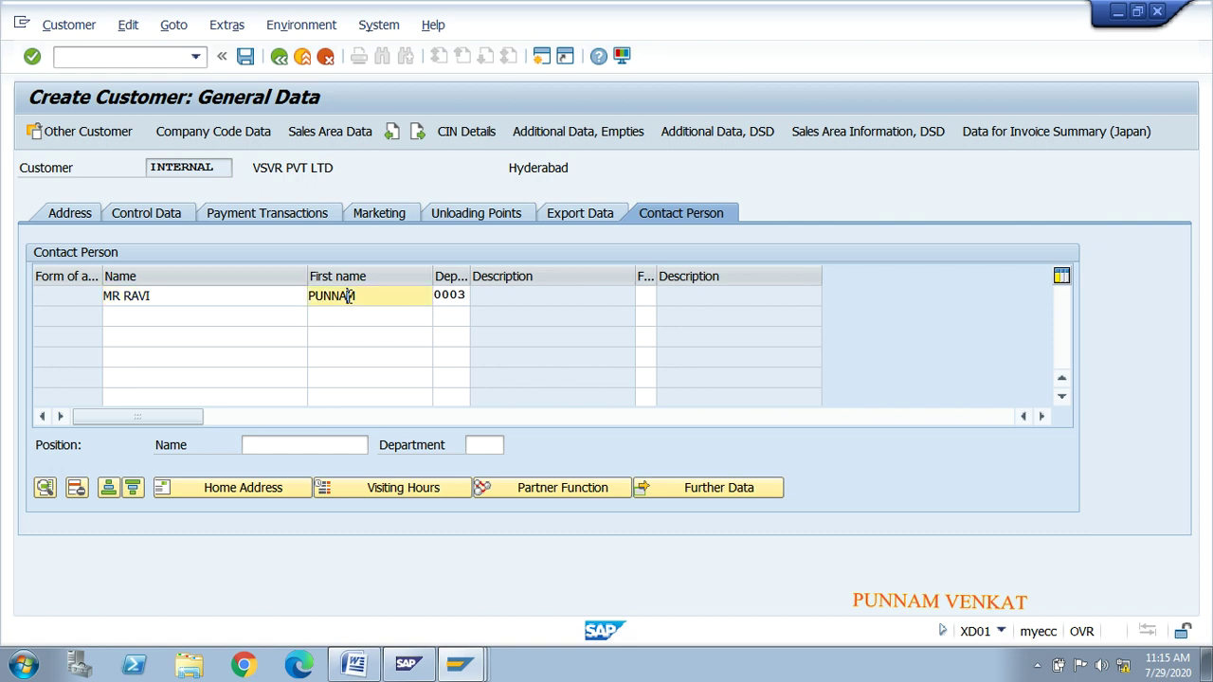
pyautogui.click(453, 293)
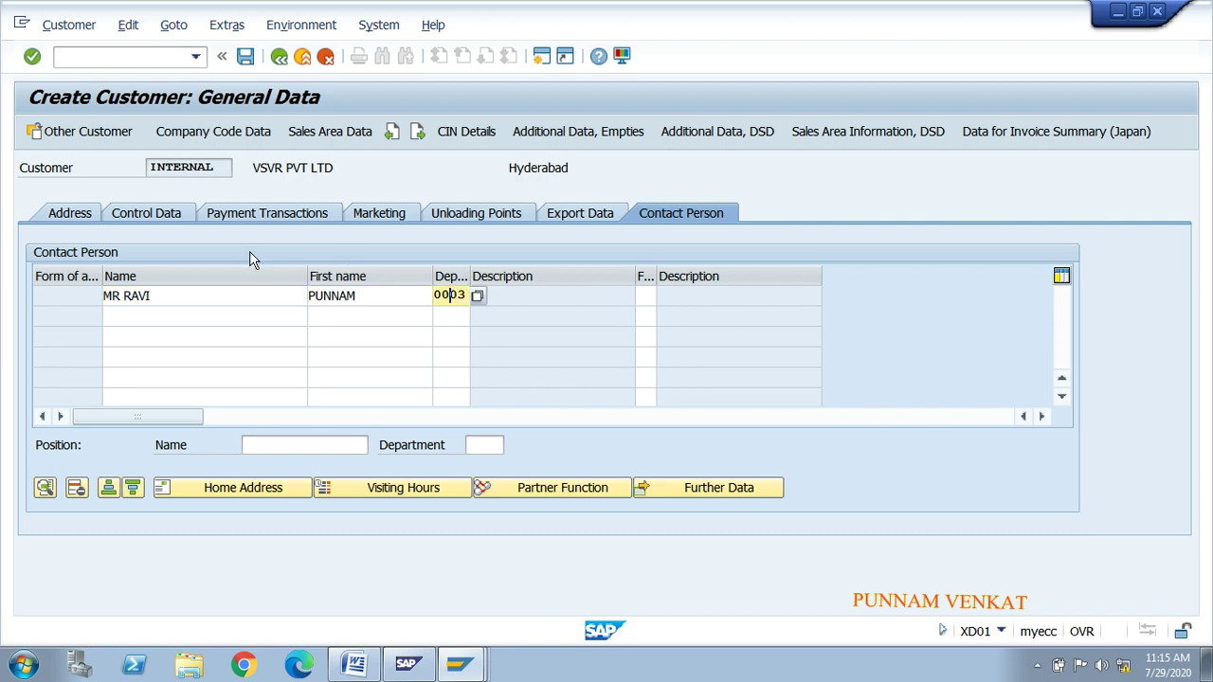
pyautogui.click(66, 213)
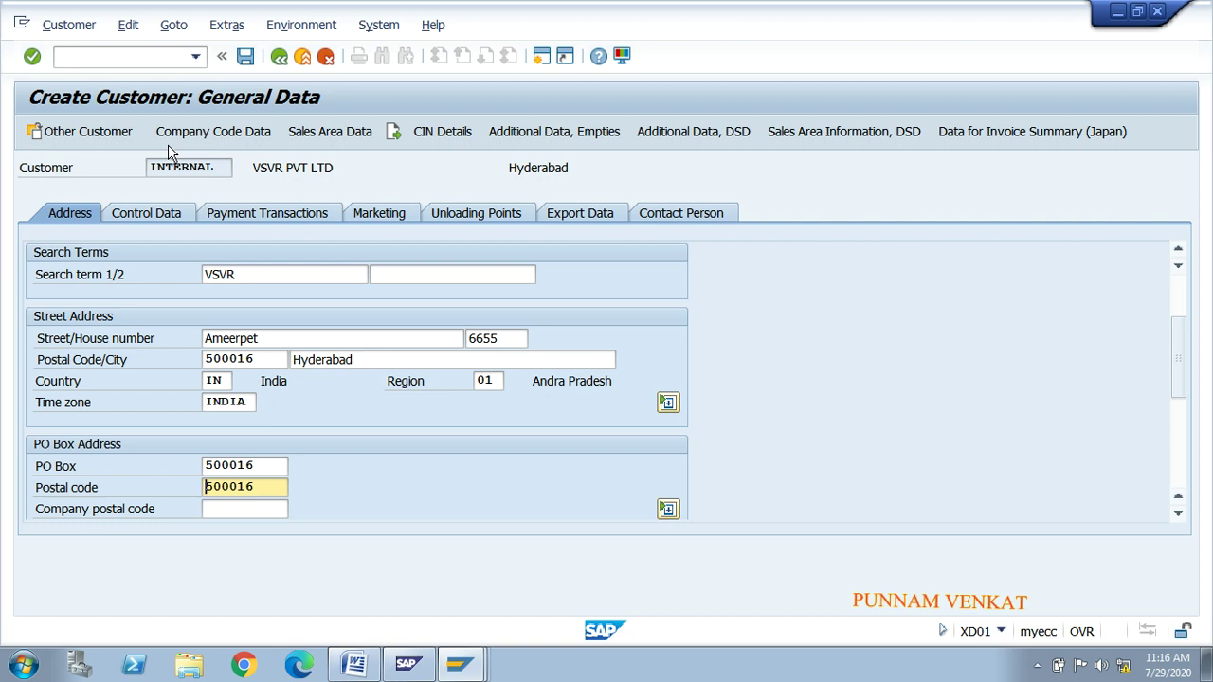
# Step: Go to the Company Code Data screen for MR01 Cement Company
pyautogui.click(220, 140)
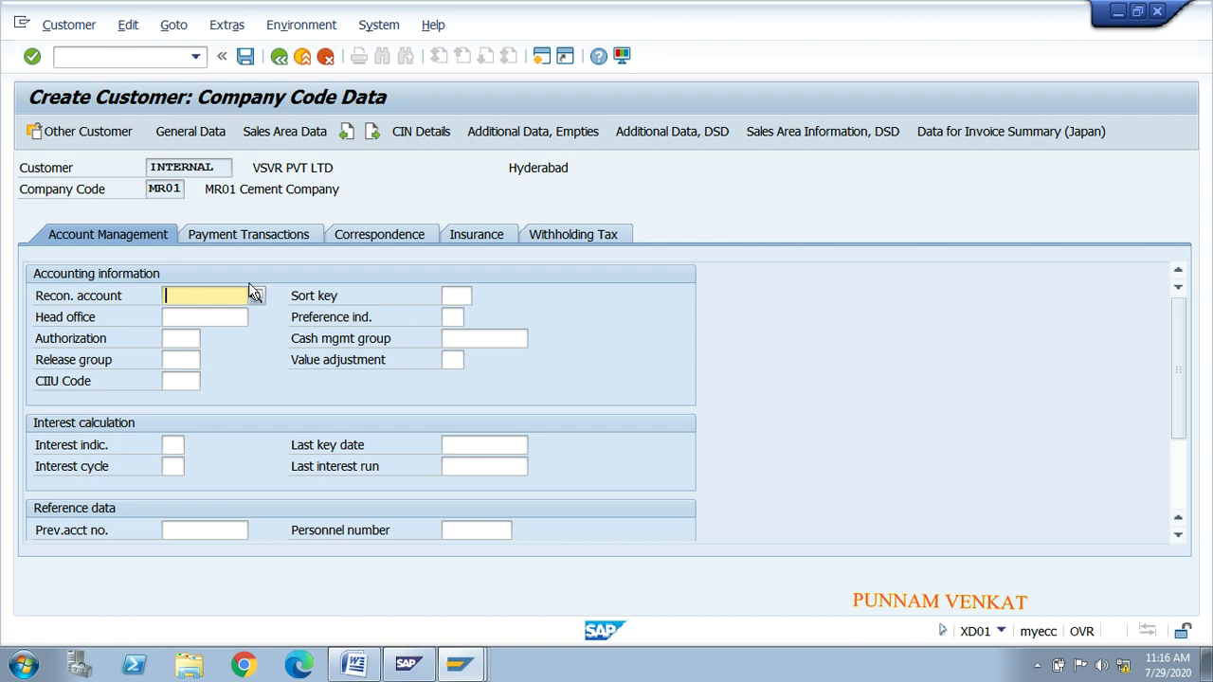
# Step: Set reconciliation account 250000 Domestic Customers and sort key 031 Customer number
pyautogui.click(255, 296)
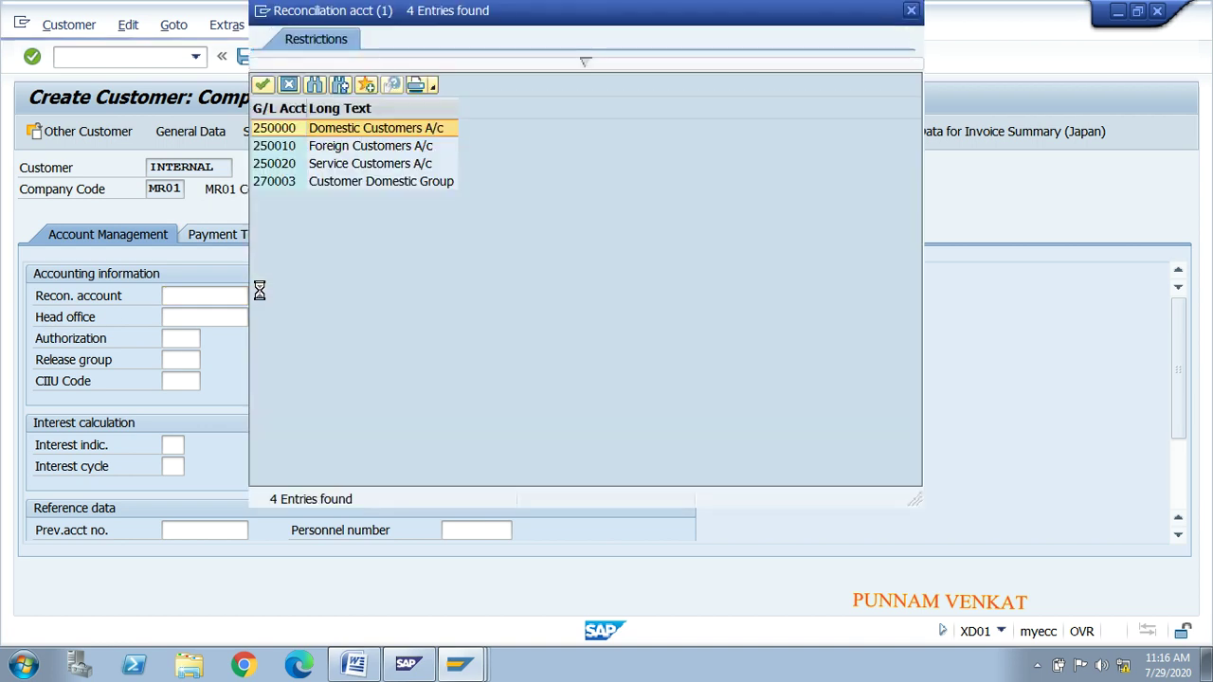
pyautogui.click(352, 132)
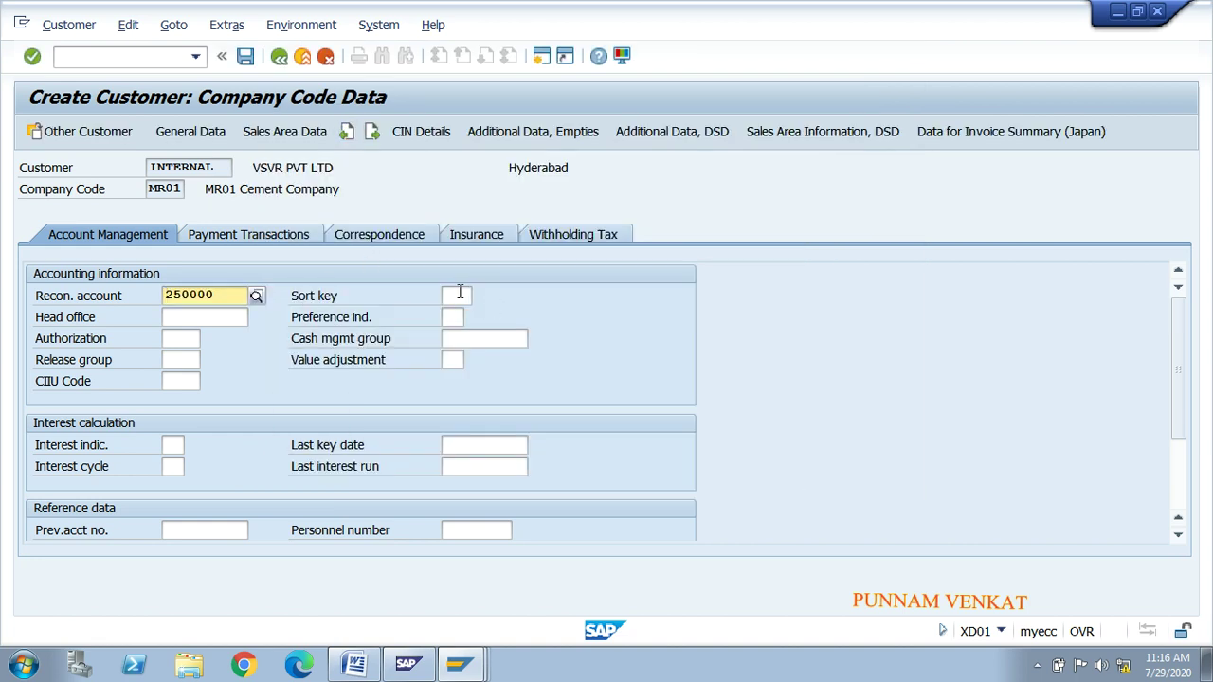
pyautogui.click(459, 294)
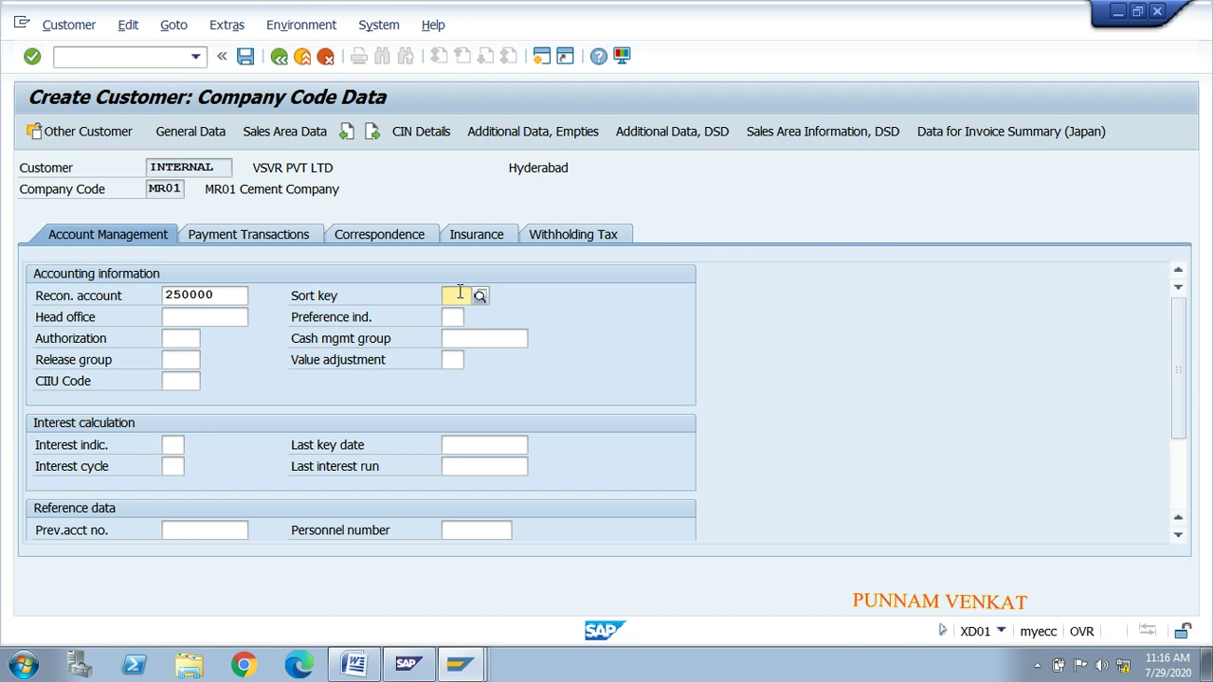
pyautogui.click(480, 298)
pyautogui.click(472, 452)
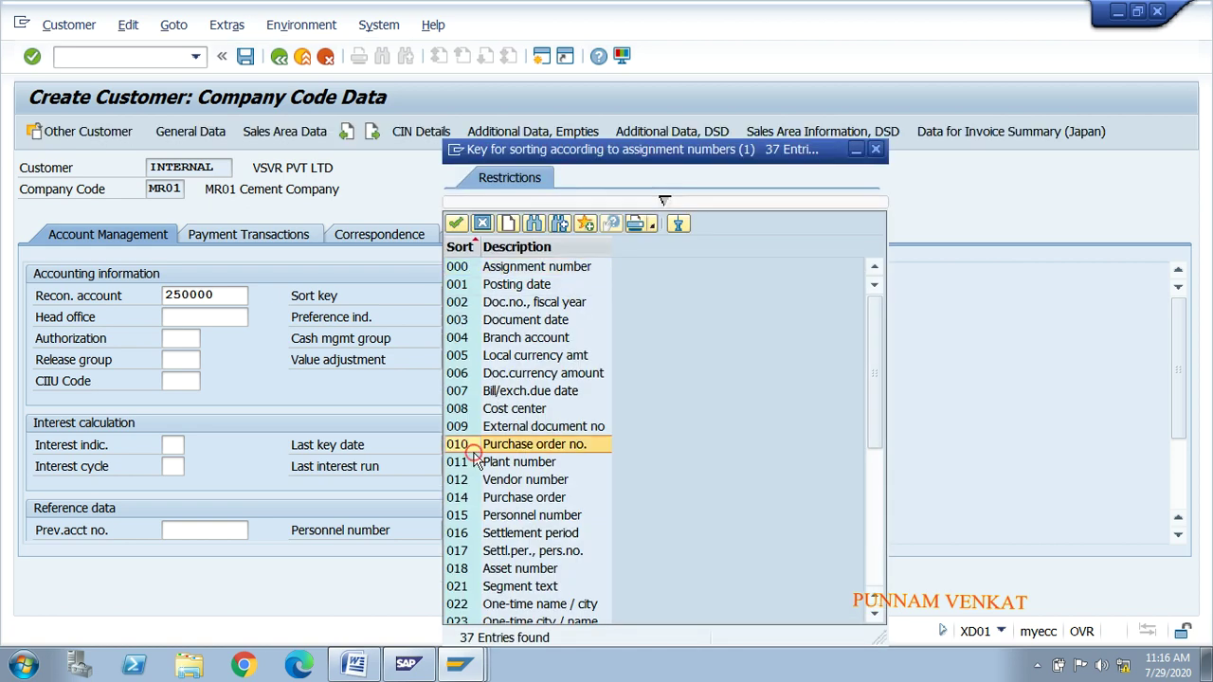
pyautogui.press('Down')
pyautogui.press('Down')
pyautogui.press('Down')
pyautogui.press('Down')
pyautogui.press('Down')
pyautogui.press('Down')
pyautogui.press('Down')
pyautogui.press('Down')
pyautogui.press('Down')
pyautogui.press('Down')
pyautogui.press('Down')
pyautogui.press('Down')
pyautogui.press('Down')
pyautogui.press('Down')
pyautogui.press('Down')
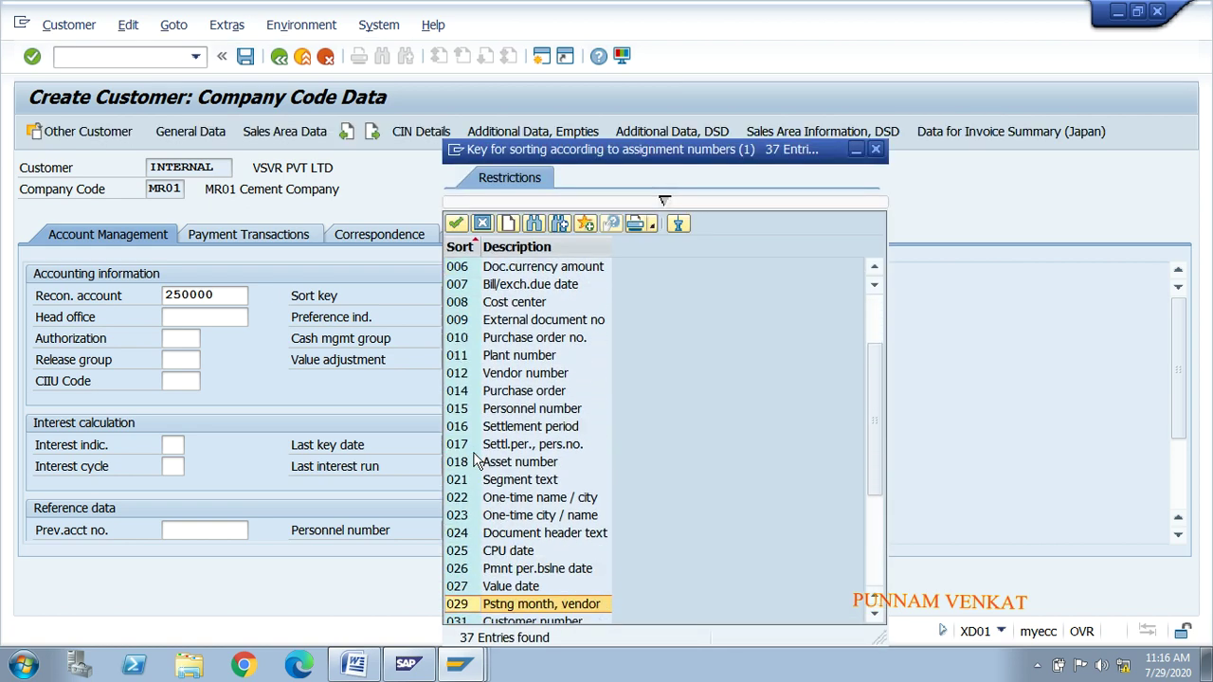
pyautogui.press('Down')
pyautogui.press('Down')
pyautogui.press('Down')
pyautogui.press('Up')
pyautogui.press('Up')
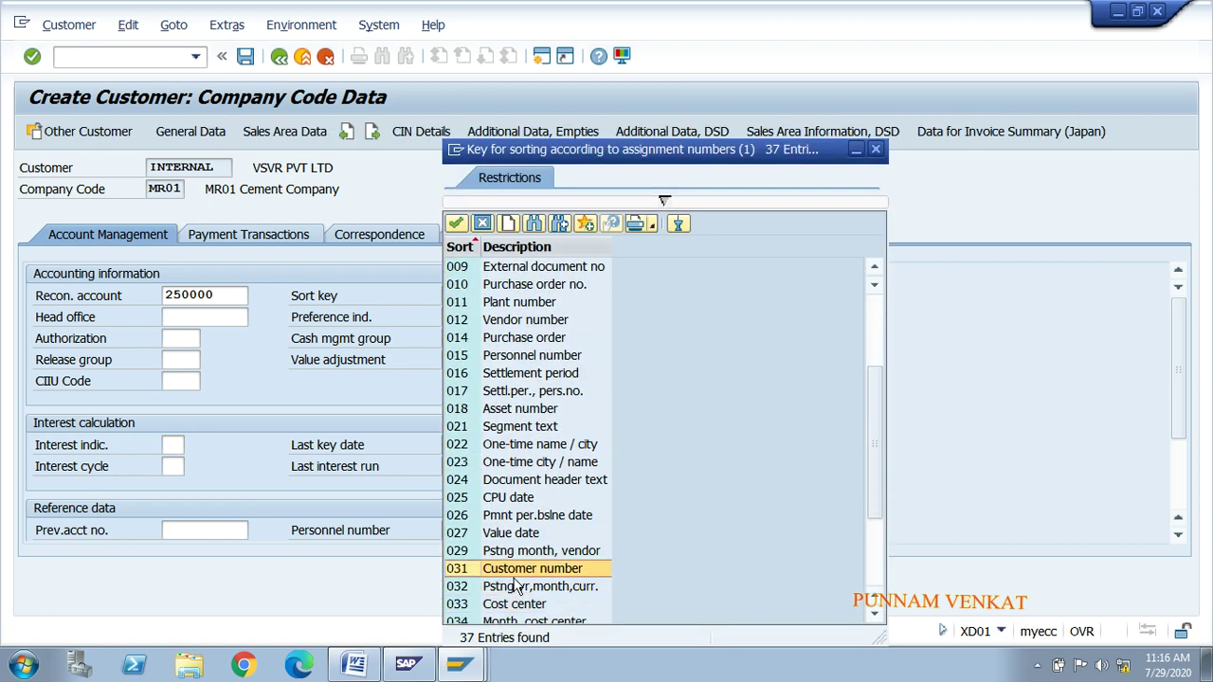
pyautogui.doubleClick(508, 569)
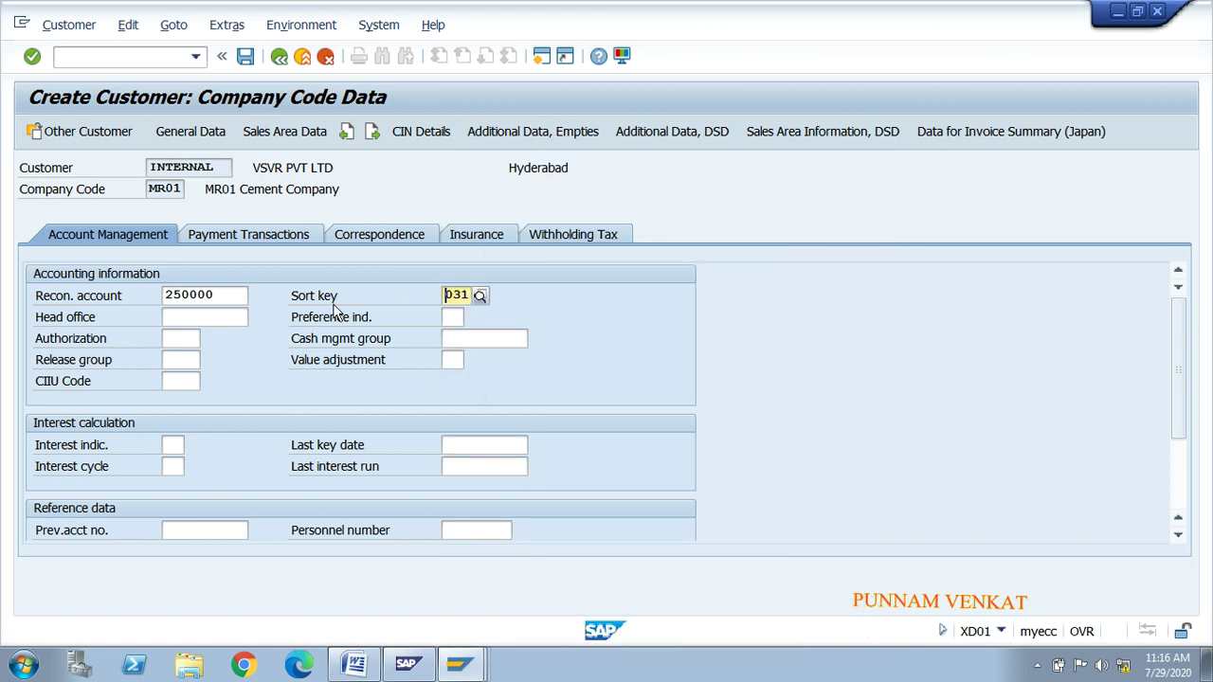
pyautogui.click(268, 235)
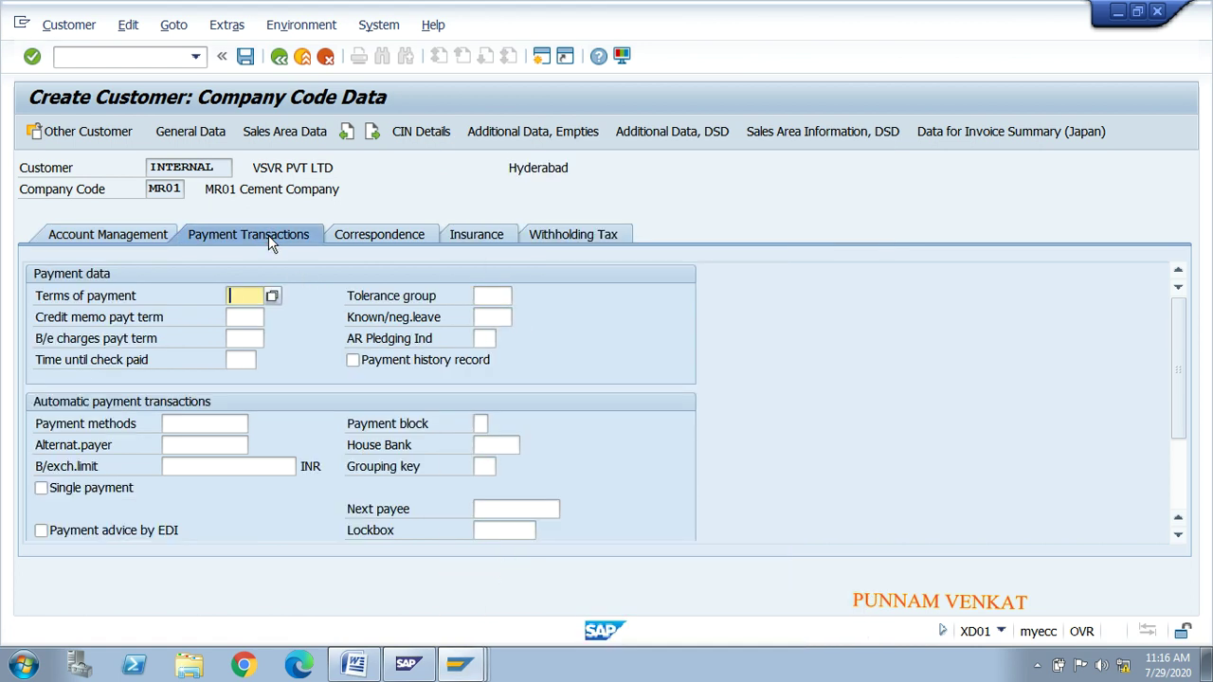
# Step: Assign payment terms 0001 and look through the company code data tabs
pyautogui.click(272, 296)
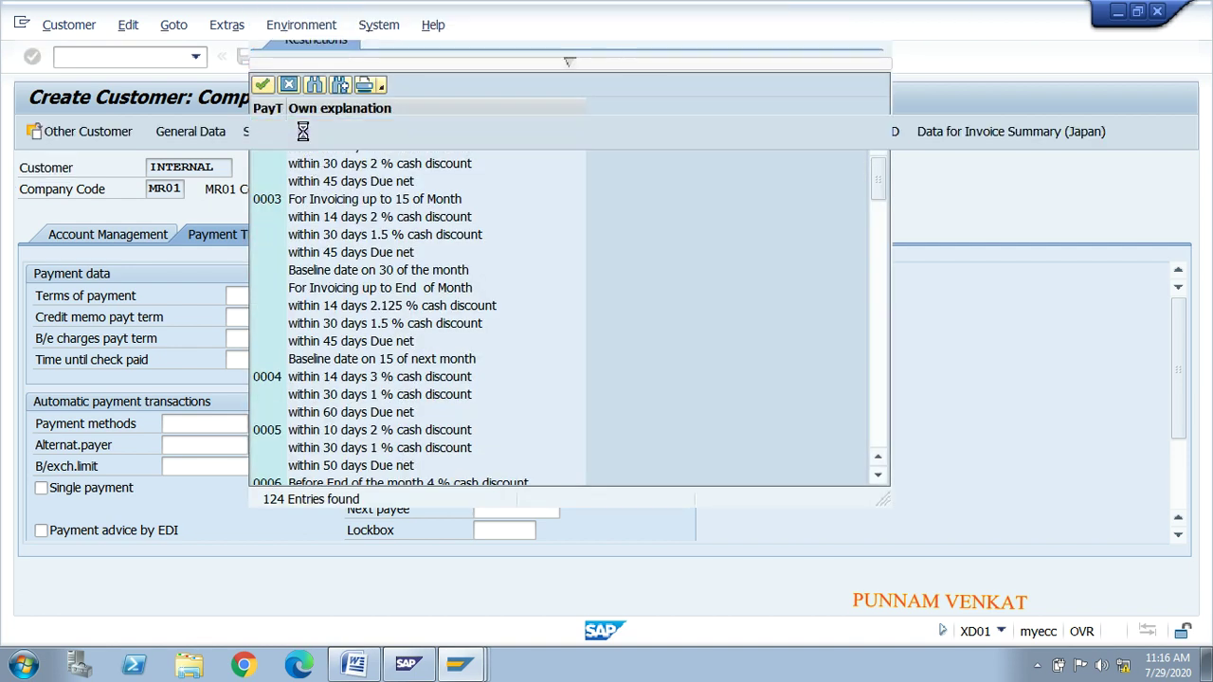
pyautogui.doubleClick(302, 132)
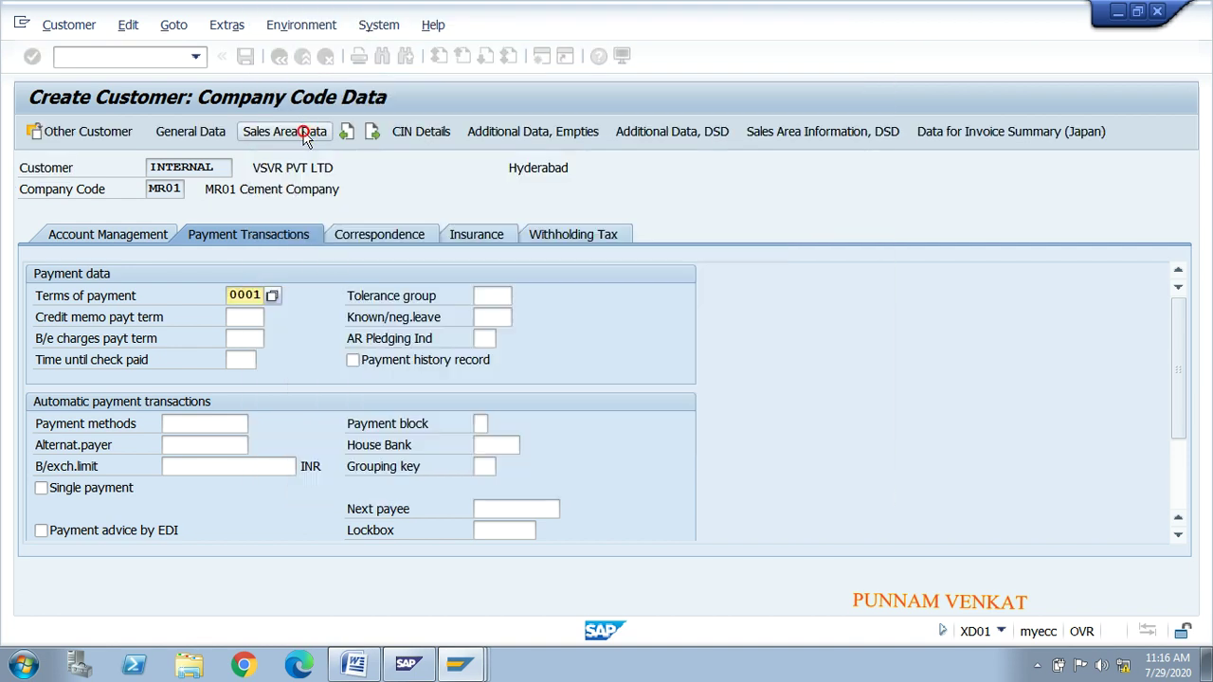
pyautogui.click(376, 233)
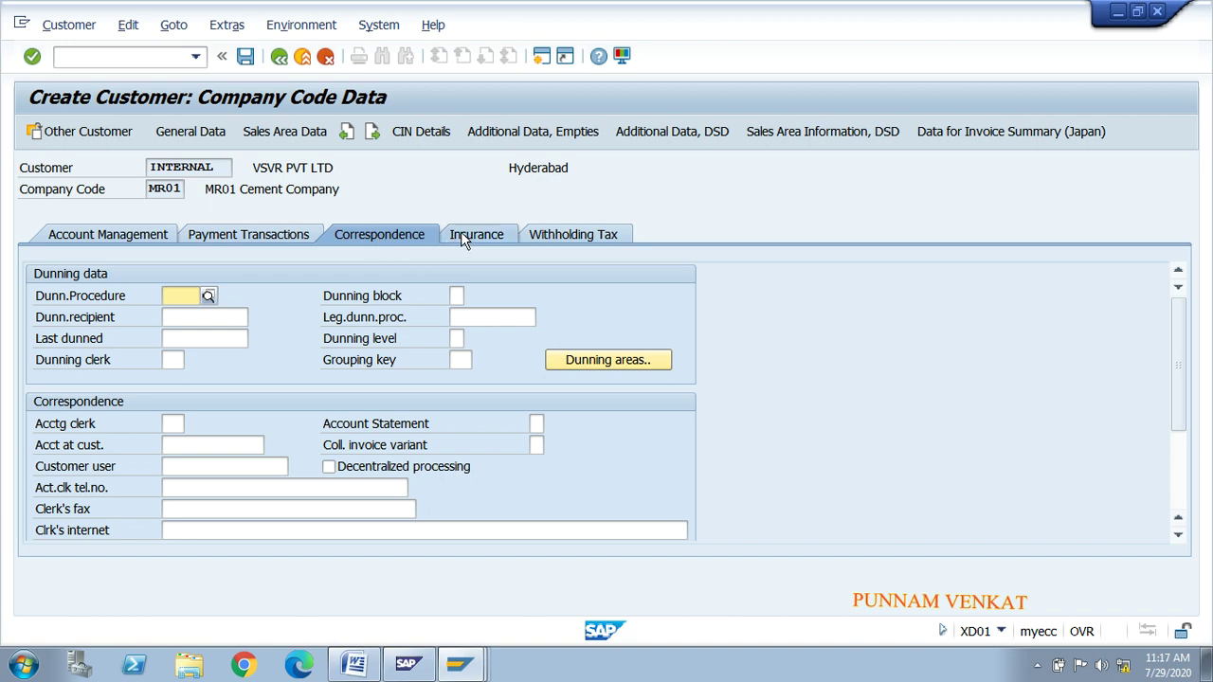
pyautogui.click(461, 237)
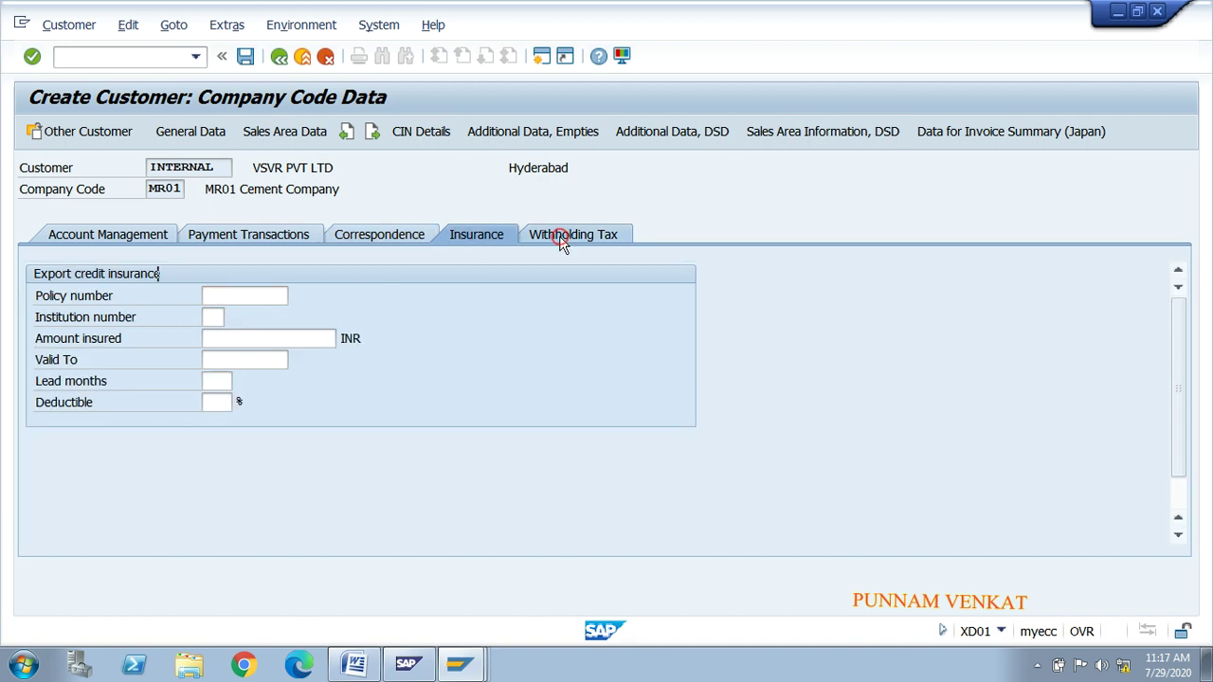
pyautogui.click(562, 237)
pyautogui.click(477, 236)
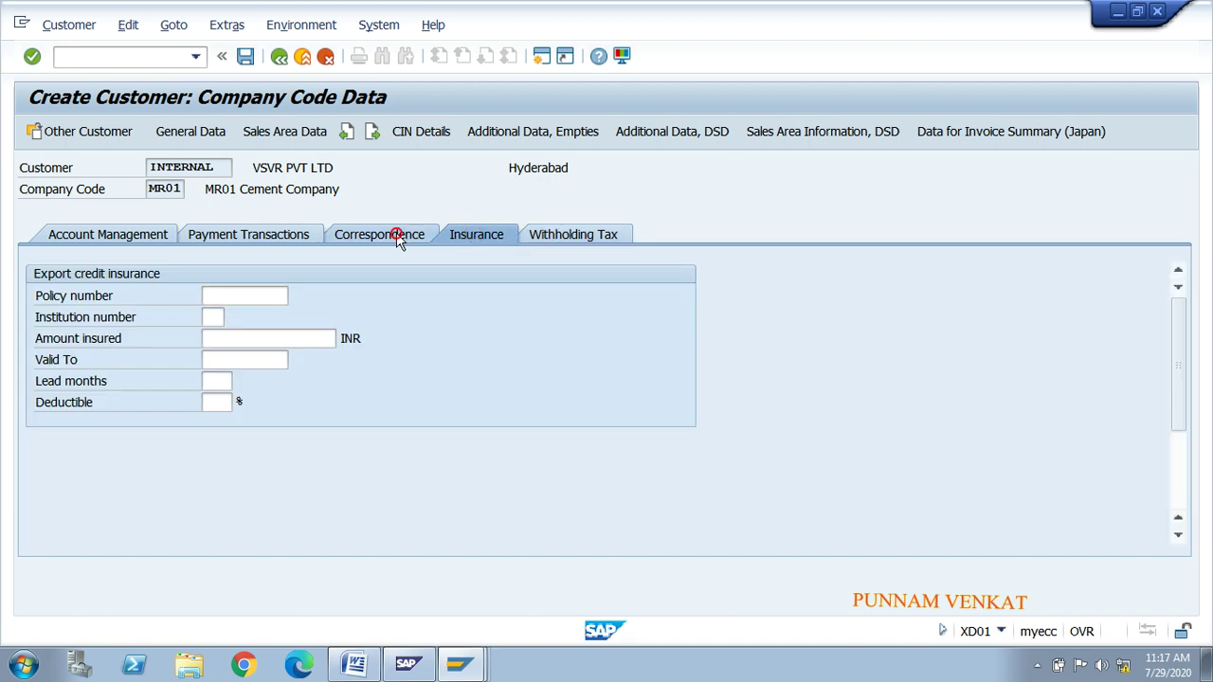
pyautogui.click(399, 239)
pyautogui.click(292, 235)
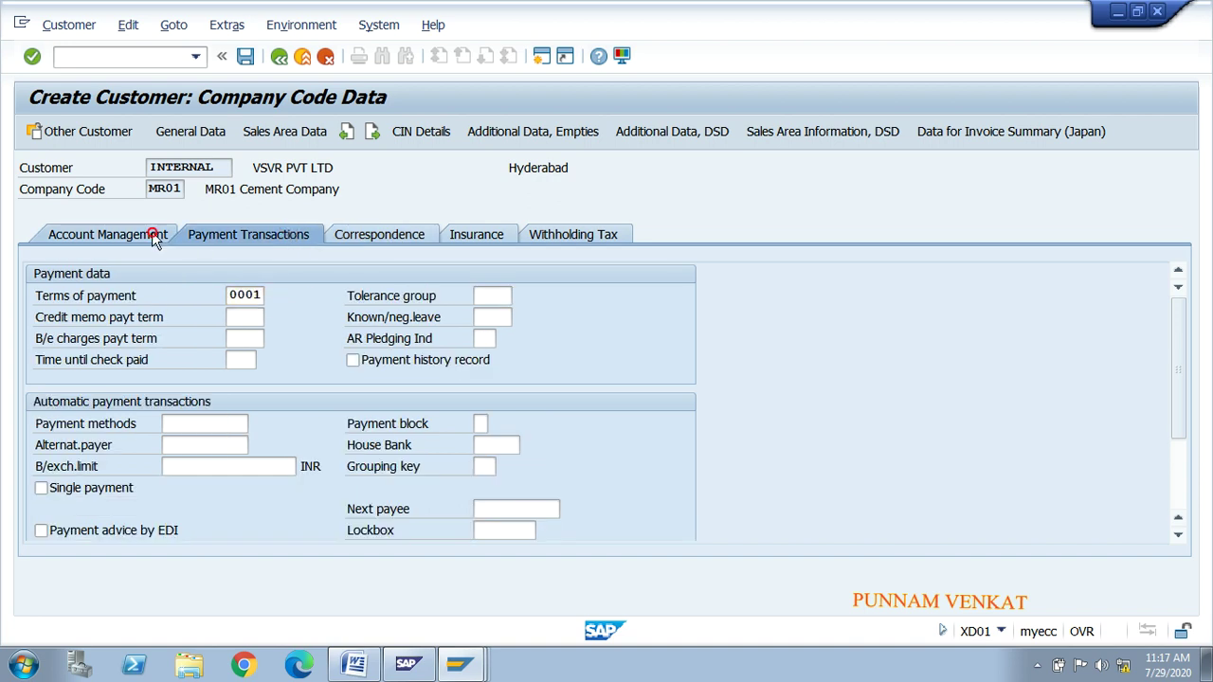
pyautogui.click(157, 238)
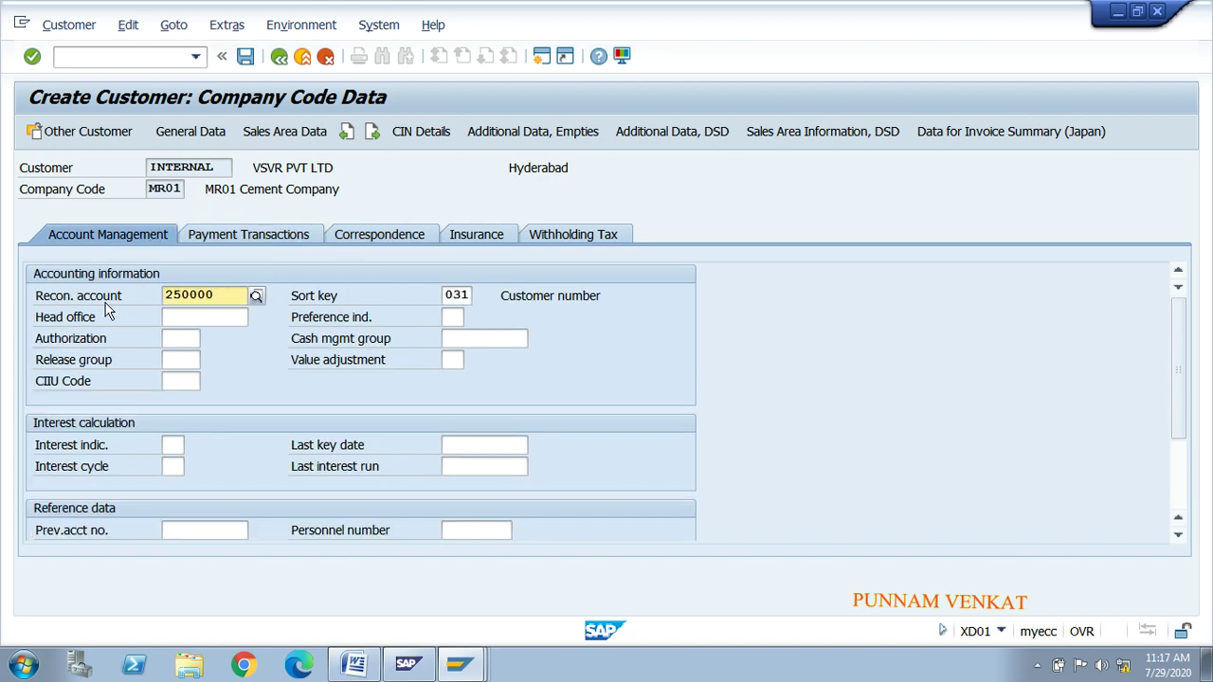
pyautogui.press('Tab')
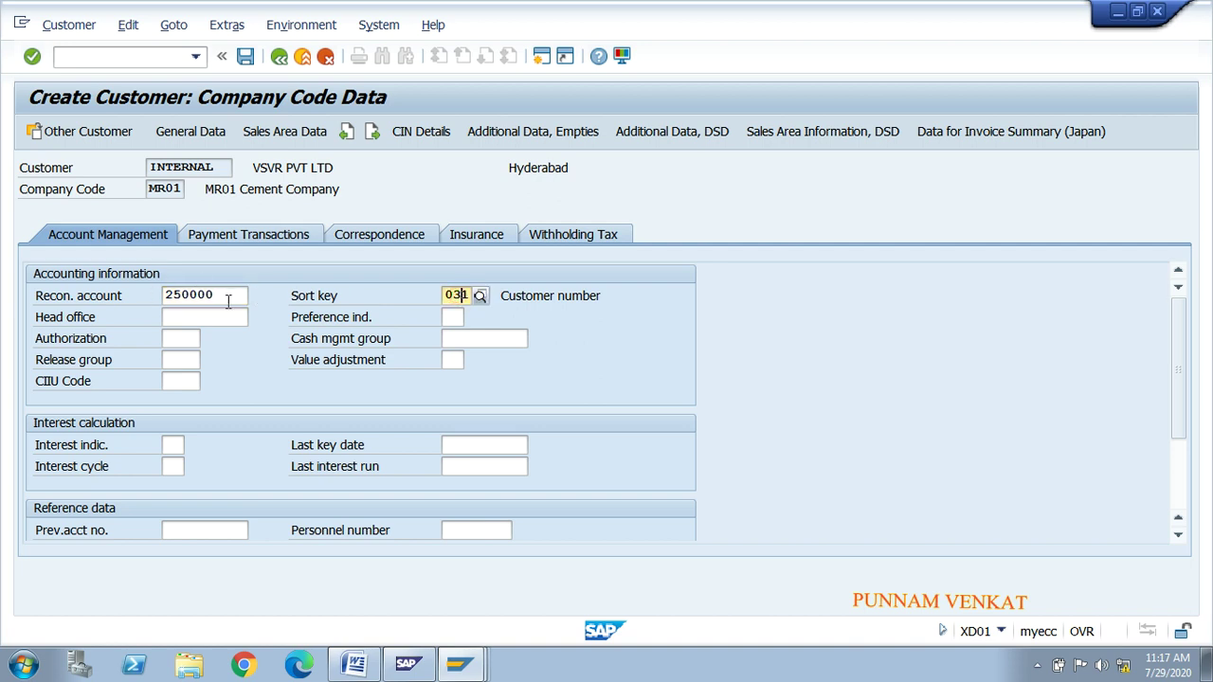
pyautogui.click(287, 134)
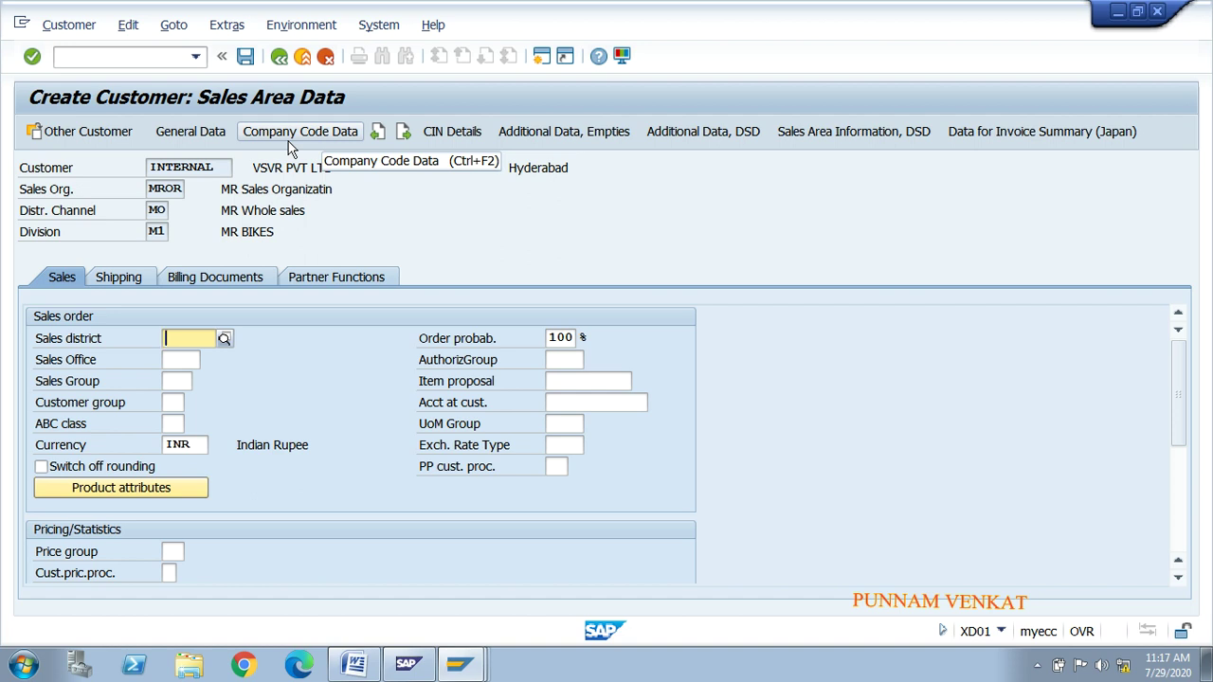
# Step: Set the sales office to MRSO and the sales group to MSG
pyautogui.click(166, 362)
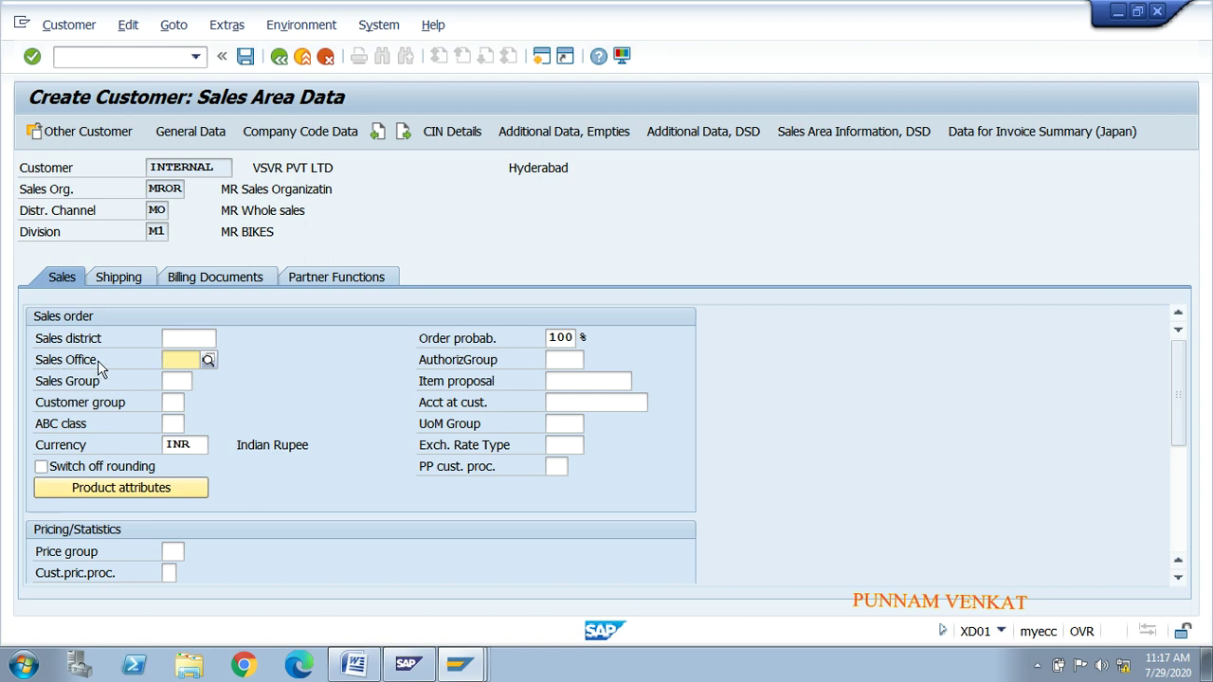
pyautogui.click(208, 361)
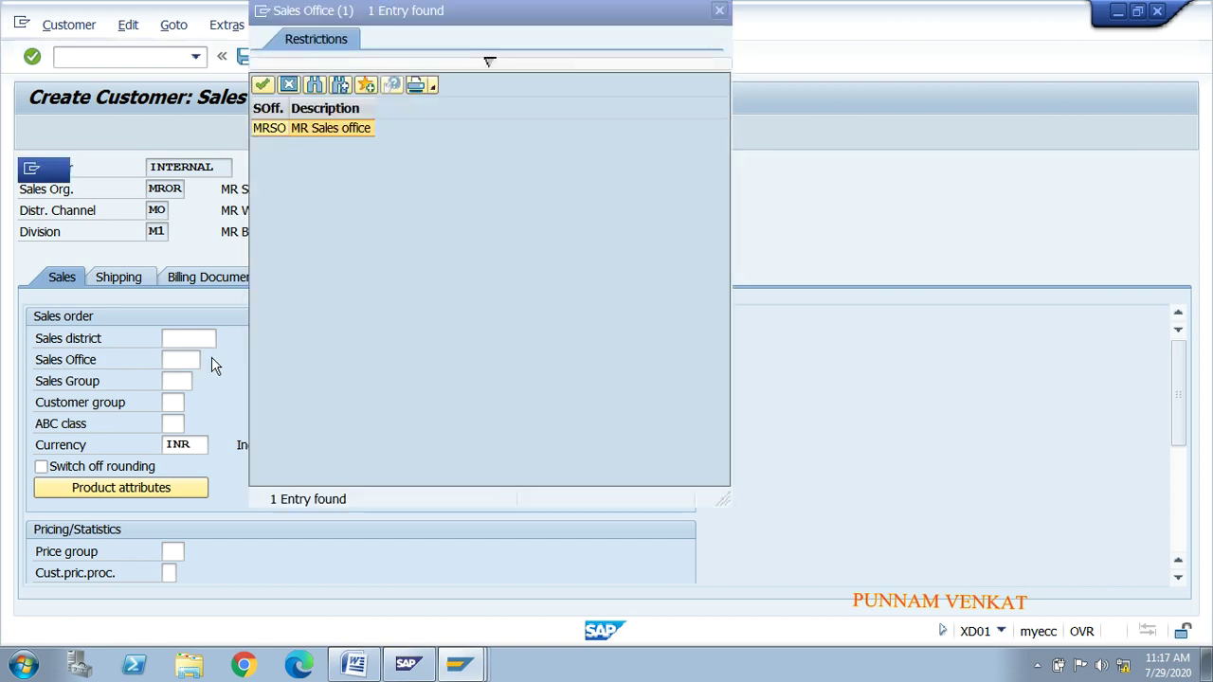
pyautogui.doubleClick(323, 128)
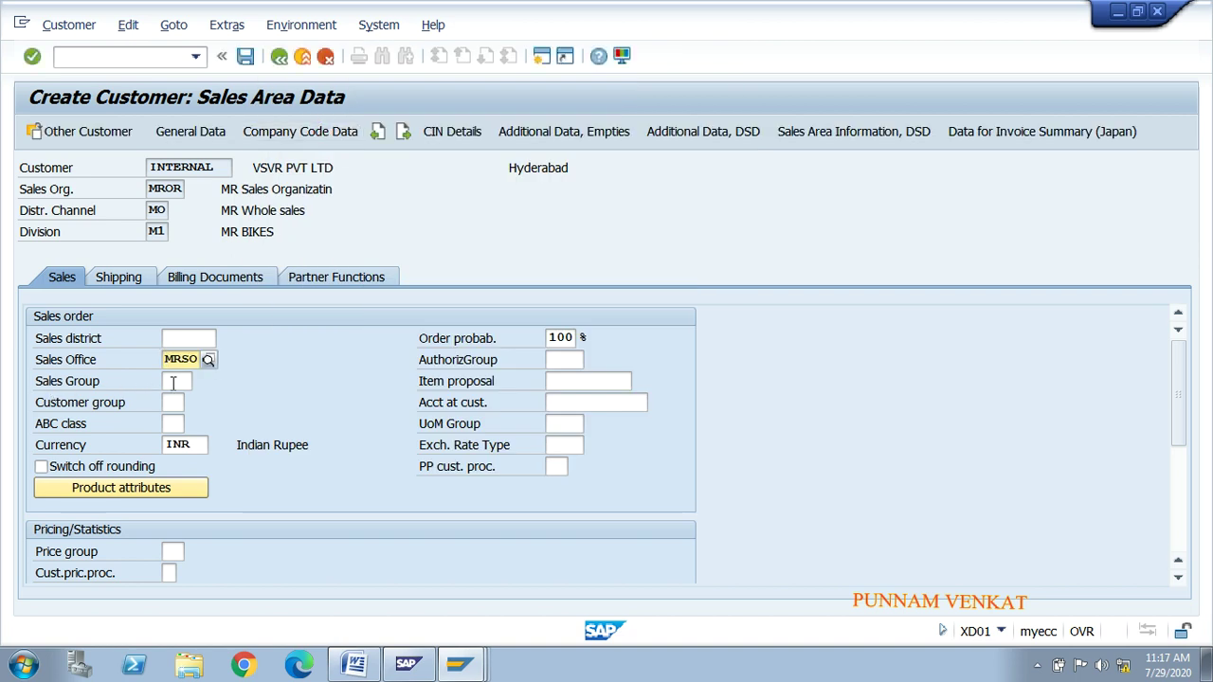
pyautogui.click(174, 382)
pyautogui.click(202, 383)
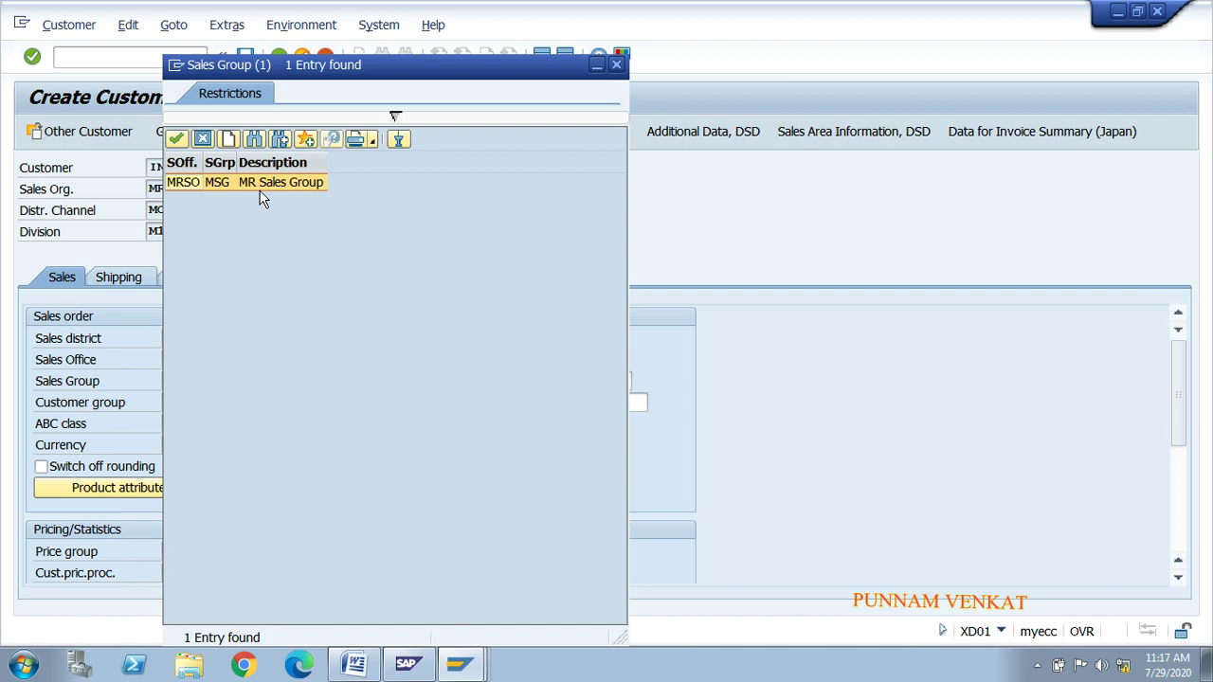
pyautogui.doubleClick(261, 184)
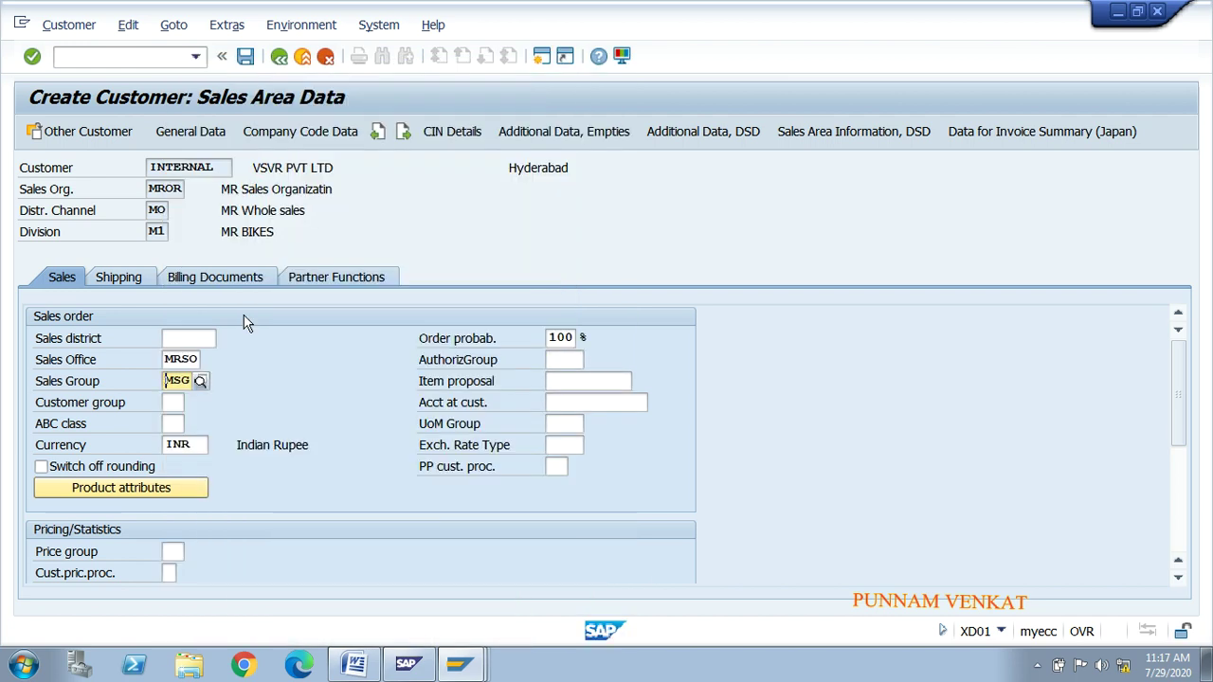
# Step: Browse the customer group list from 01 Industrial customers to 99, closing it without choosing
pyautogui.click(182, 402)
pyautogui.click(192, 402)
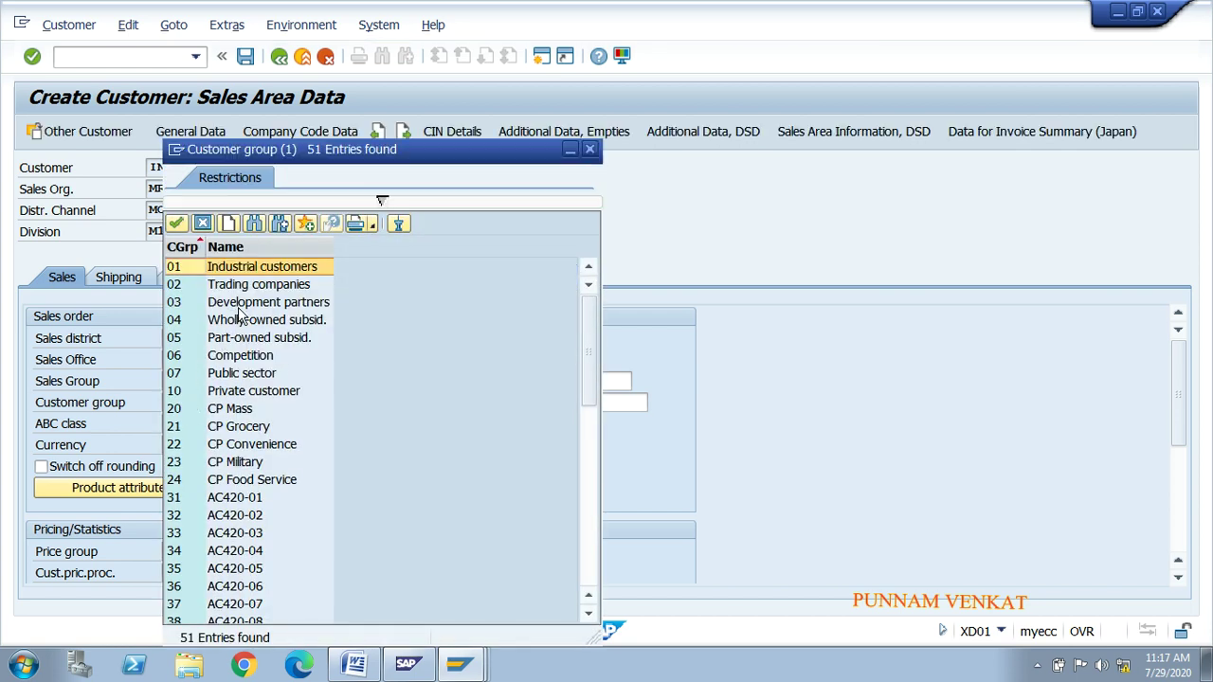
pyautogui.click(246, 321)
pyautogui.press('Down')
pyautogui.press('Down')
pyautogui.press('Down')
pyautogui.press('Down')
pyautogui.press('Down')
pyautogui.press('Down')
pyautogui.press('Down')
pyautogui.press('Down')
pyautogui.press('Down')
pyautogui.press('Down')
pyautogui.press('Down')
pyautogui.press('Down')
pyautogui.press('Down')
pyautogui.press('Down')
pyautogui.press('Down')
pyautogui.press('Down')
pyautogui.press('Down')
pyautogui.press('Down')
pyautogui.press('Down')
pyautogui.press('Down')
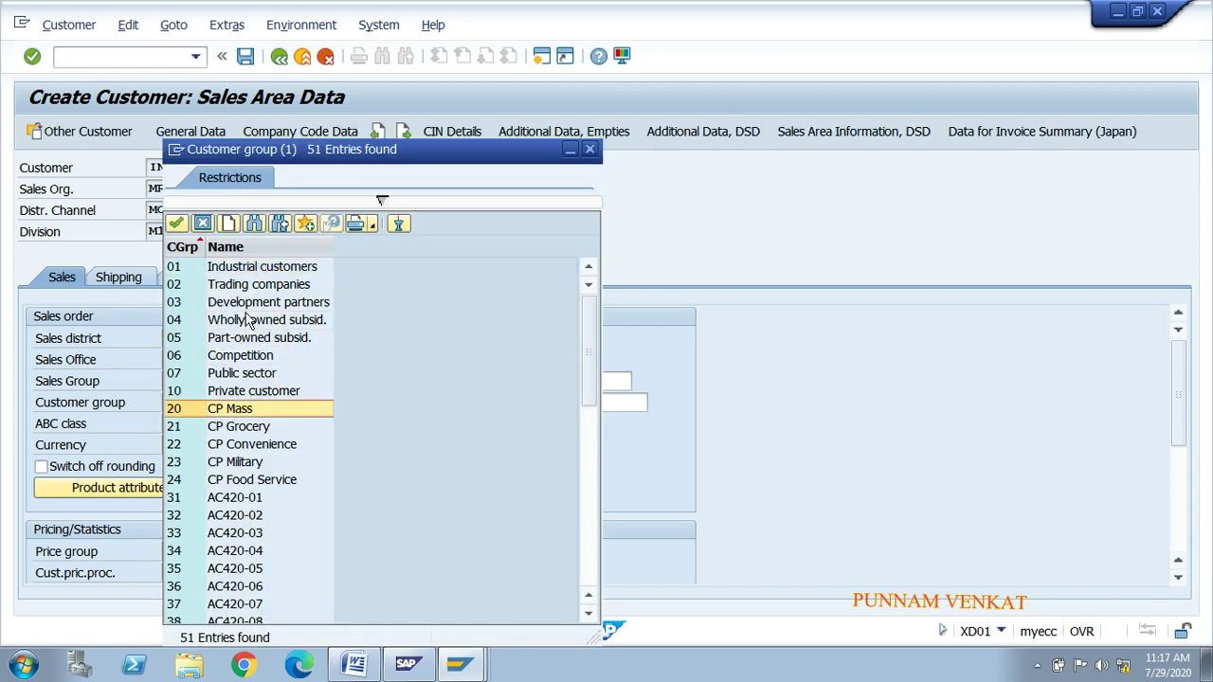
pyautogui.press('Down')
pyautogui.press('Down')
pyautogui.press('Down')
pyautogui.press('Down')
pyautogui.press('Down')
pyautogui.press('Down')
pyautogui.press('Down')
pyautogui.press('Down')
pyautogui.press('Down')
pyautogui.press('Down')
pyautogui.press('Down')
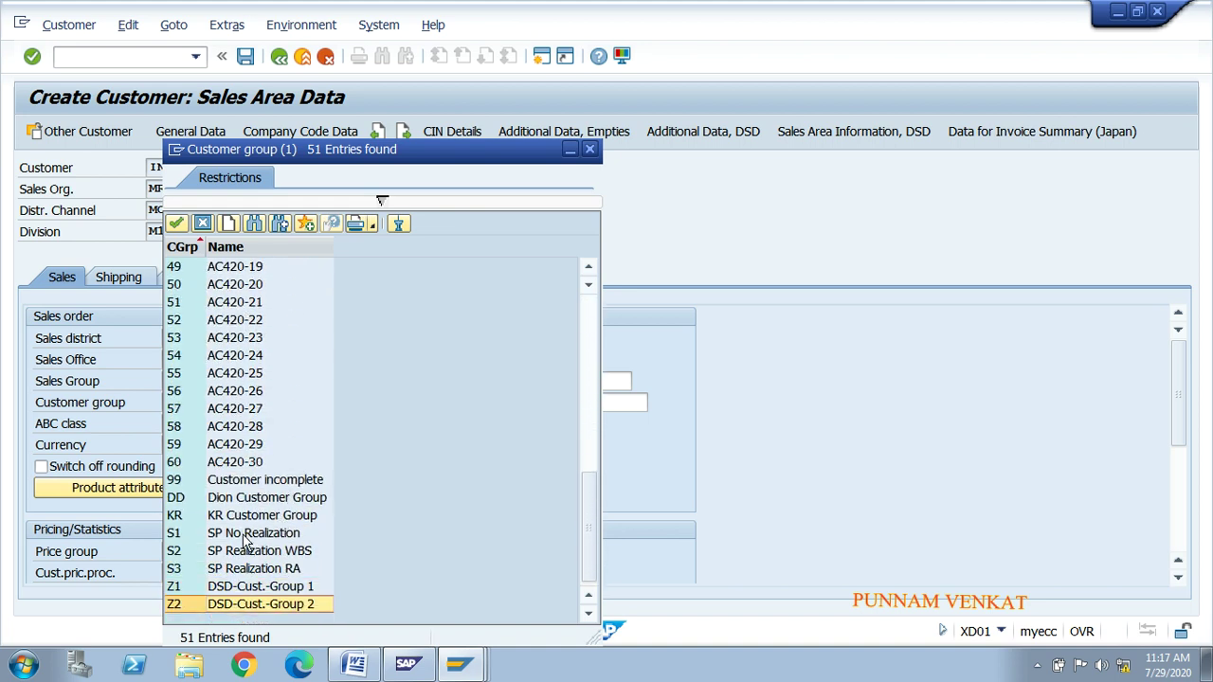
pyautogui.click(258, 482)
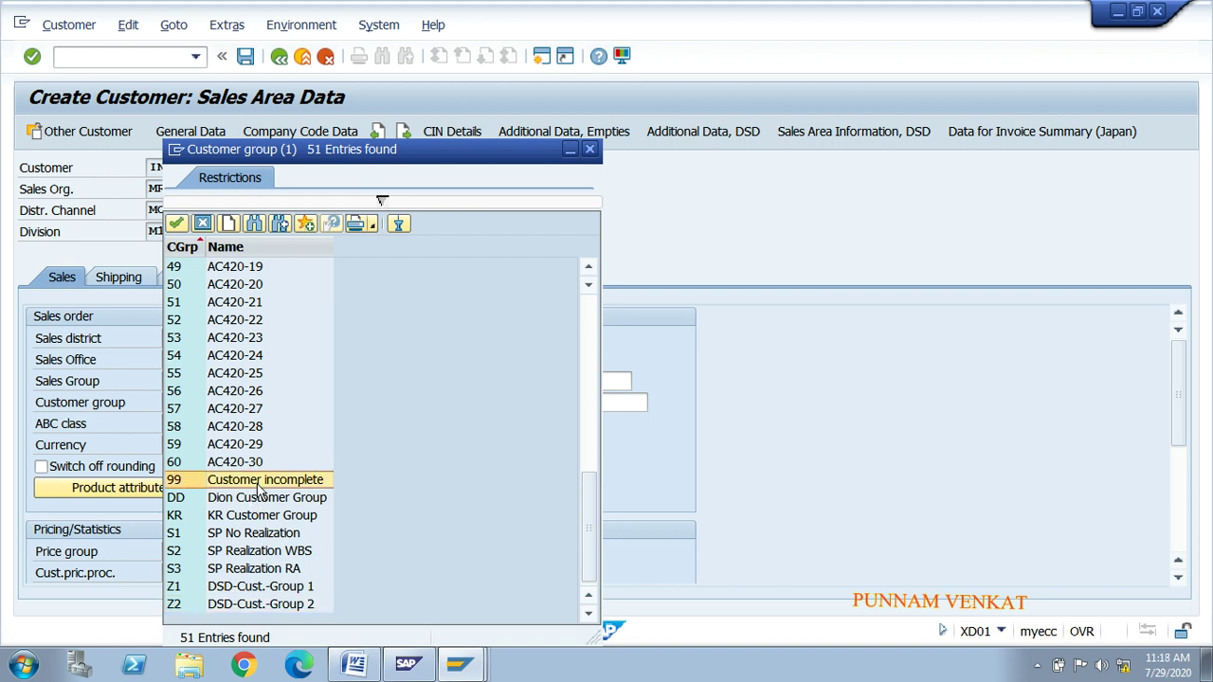
pyautogui.click(235, 429)
pyautogui.click(235, 412)
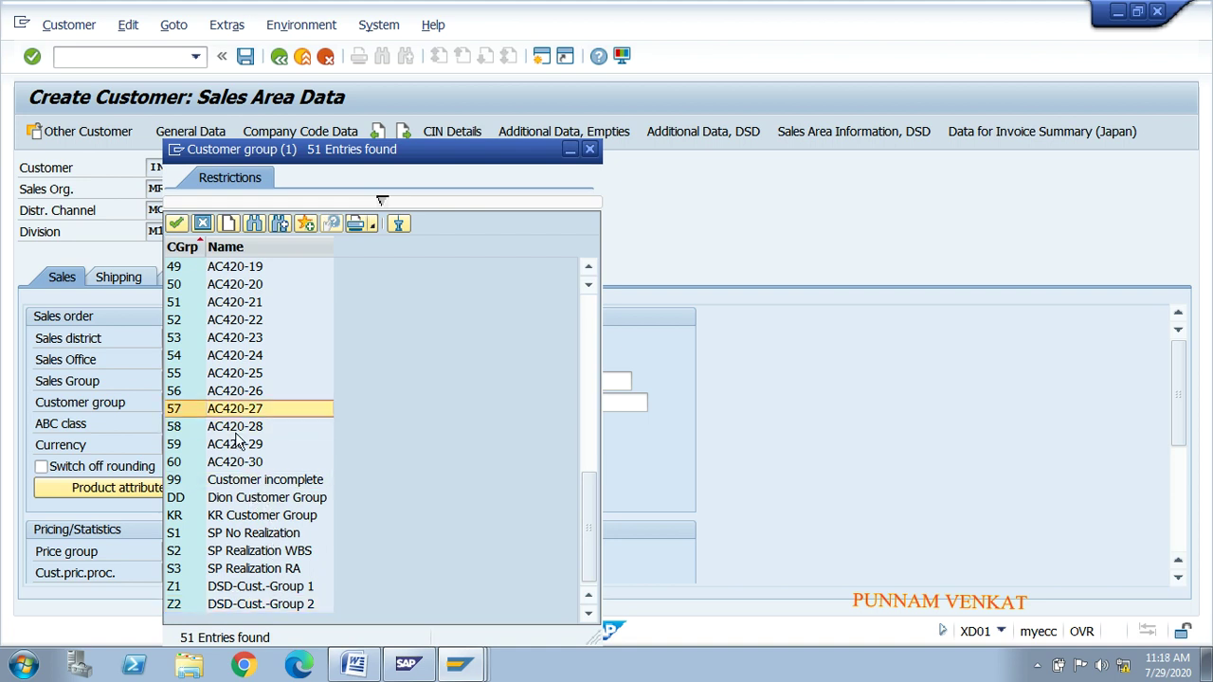
pyautogui.press('Up')
pyautogui.press('Up')
pyautogui.press('Up')
pyautogui.press('Up')
pyautogui.press('Up')
pyautogui.press('Up')
pyautogui.press('Up')
pyautogui.press('Up')
pyautogui.press('Up')
pyautogui.press('Up')
pyautogui.press('Up')
pyautogui.press('Up')
pyautogui.press('Up')
pyautogui.press('Up')
pyautogui.press('Up')
pyautogui.press('Up')
pyautogui.press('Up')
pyautogui.press('Up')
pyautogui.press('Up')
pyautogui.press('Up')
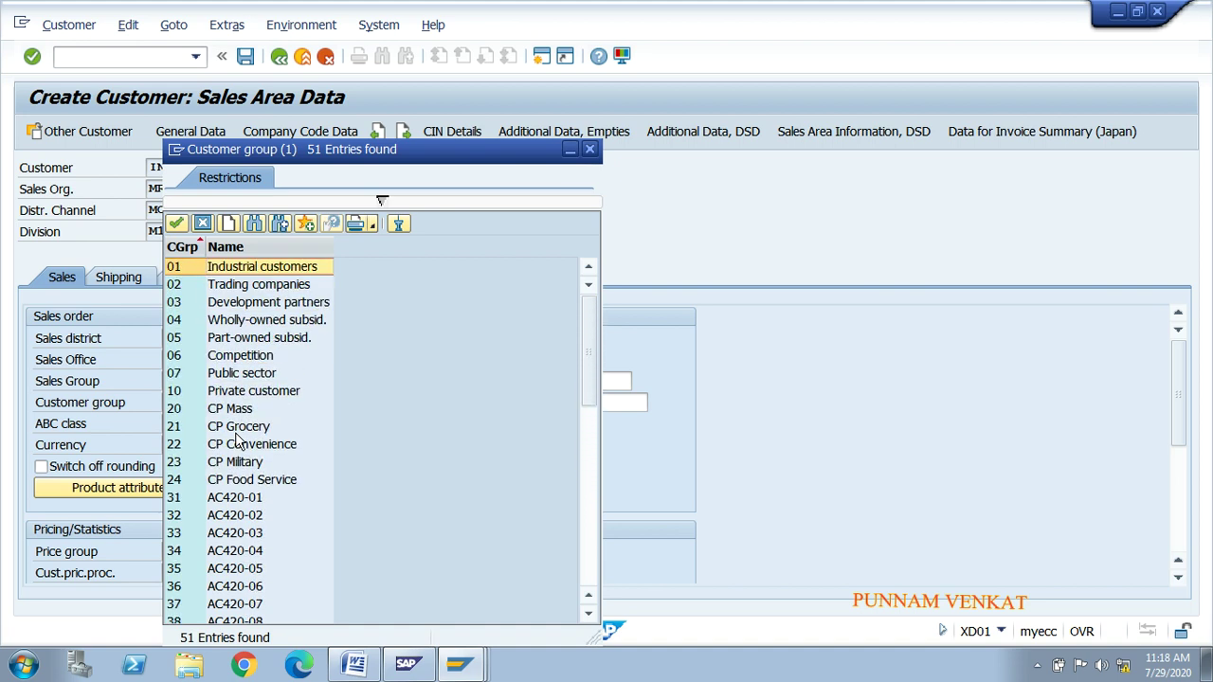
pyautogui.press('Down')
pyautogui.press('Down')
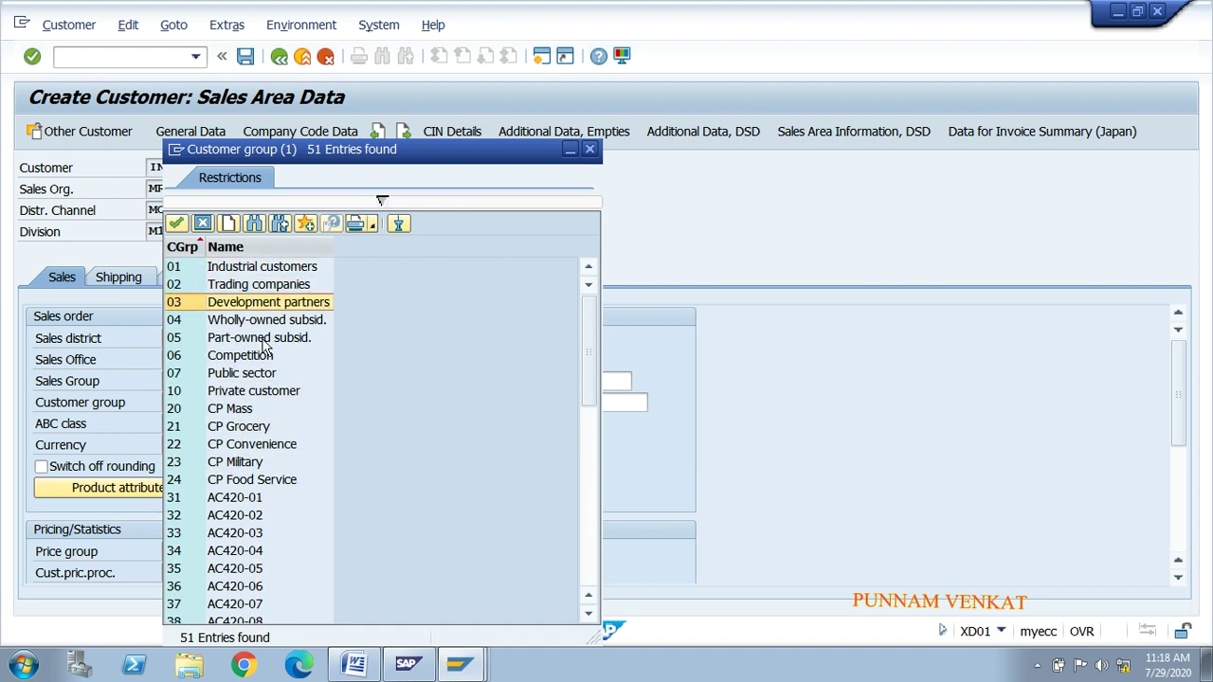
pyautogui.click(254, 293)
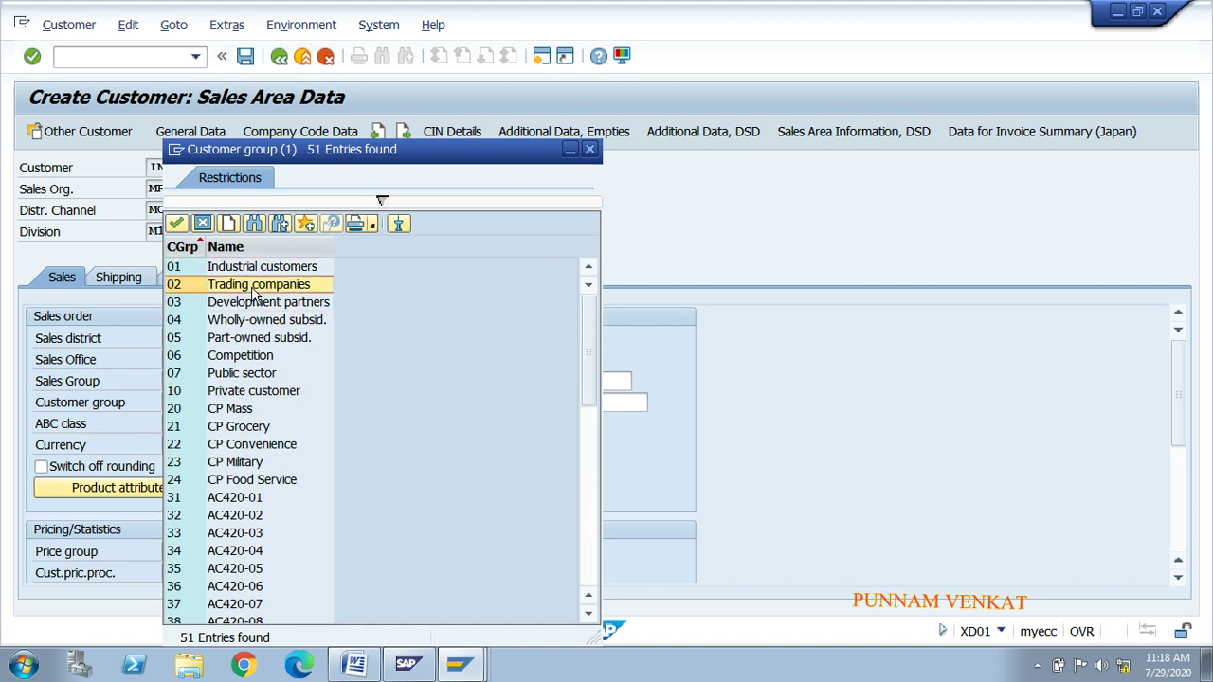
pyautogui.click(243, 272)
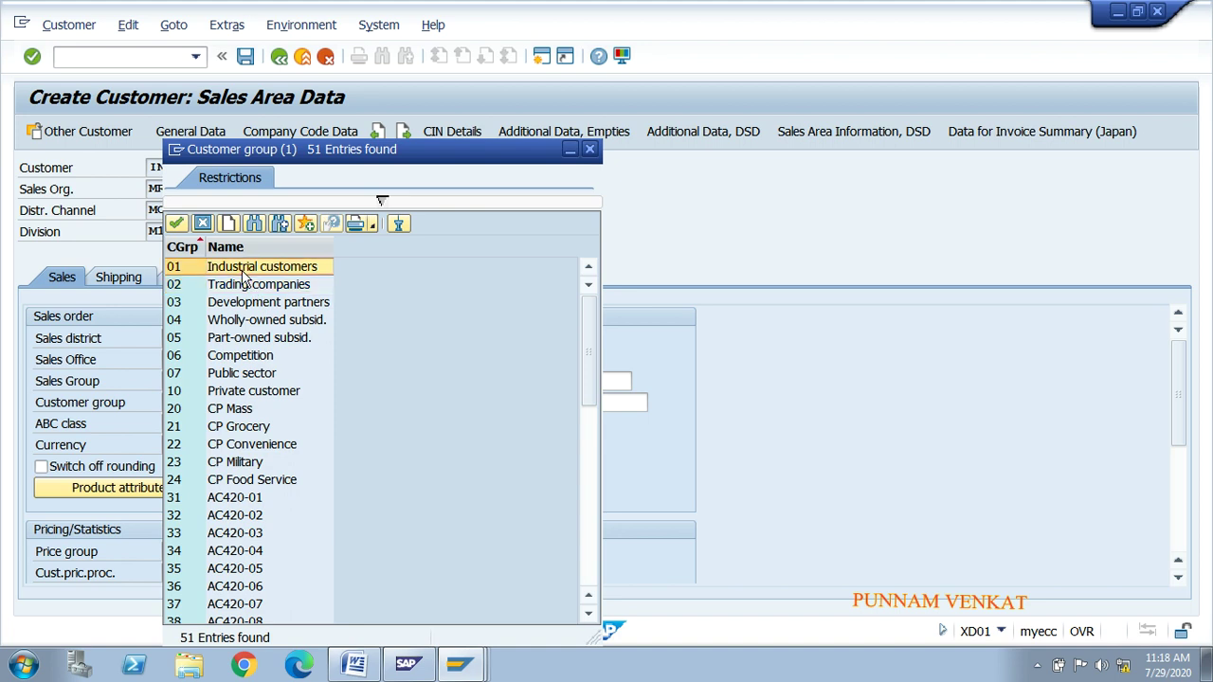
pyautogui.click(253, 323)
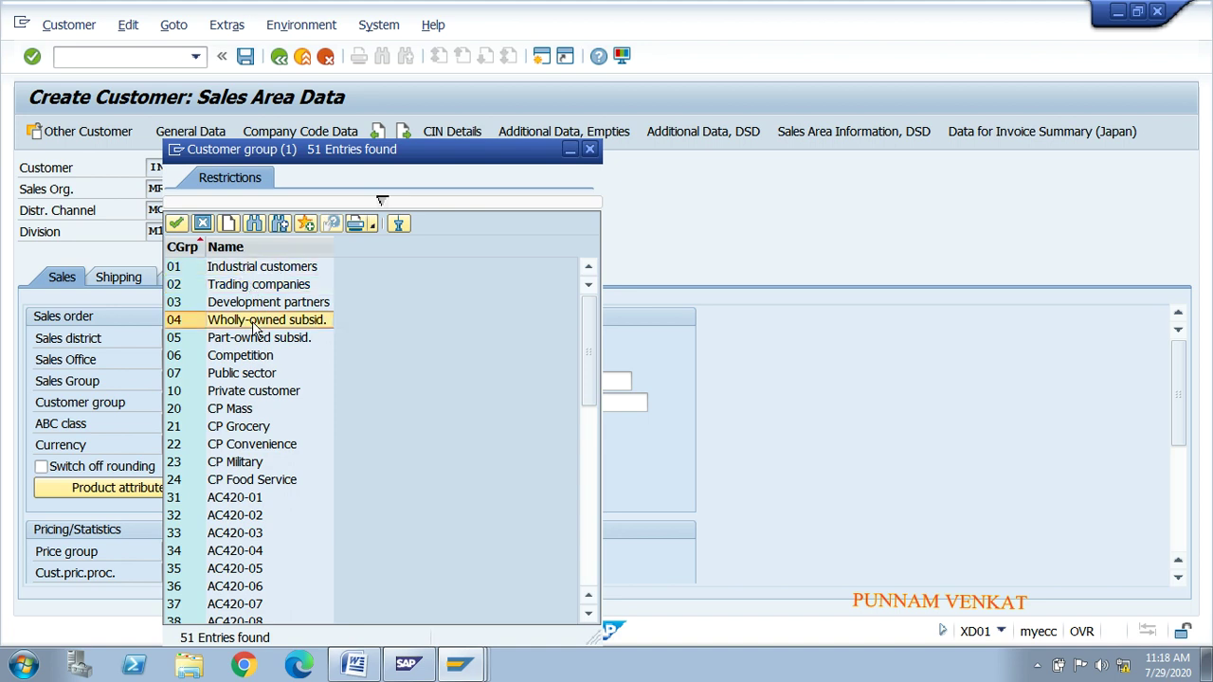
pyautogui.click(591, 148)
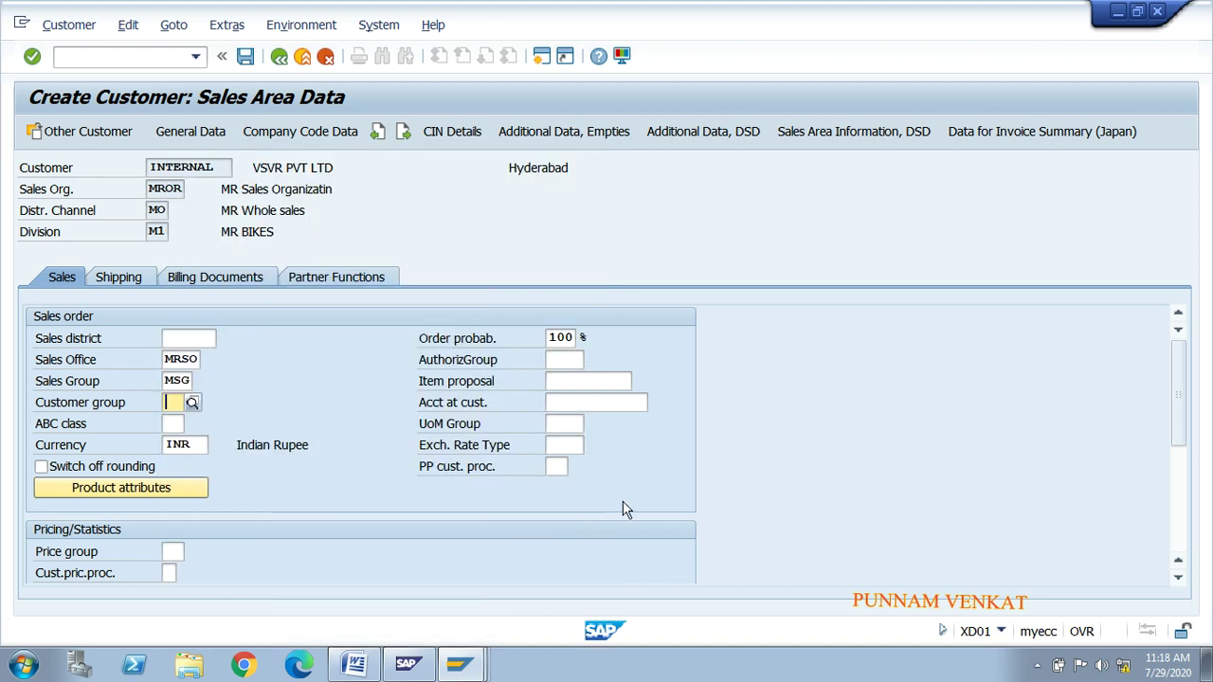
# Step: Show the Price group options 01 Bulk buyer, 02 Occasional buyer and 03 New customers
pyautogui.scroll(-2, 1180, 407)
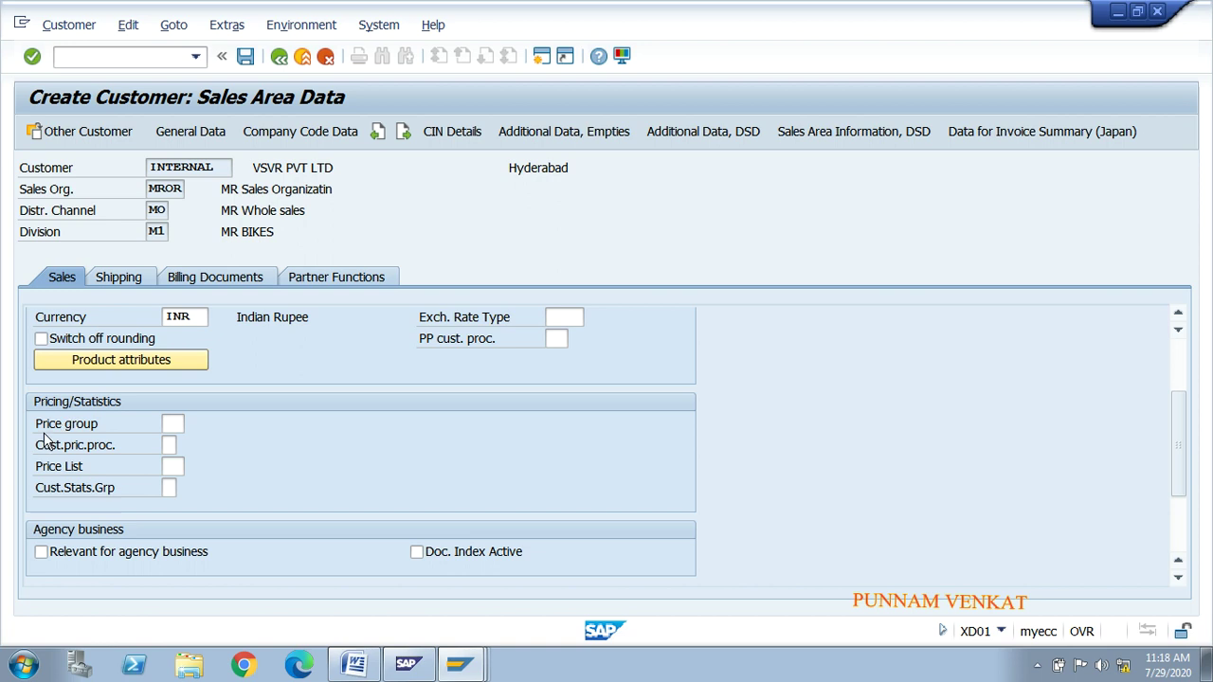
pyautogui.click(179, 424)
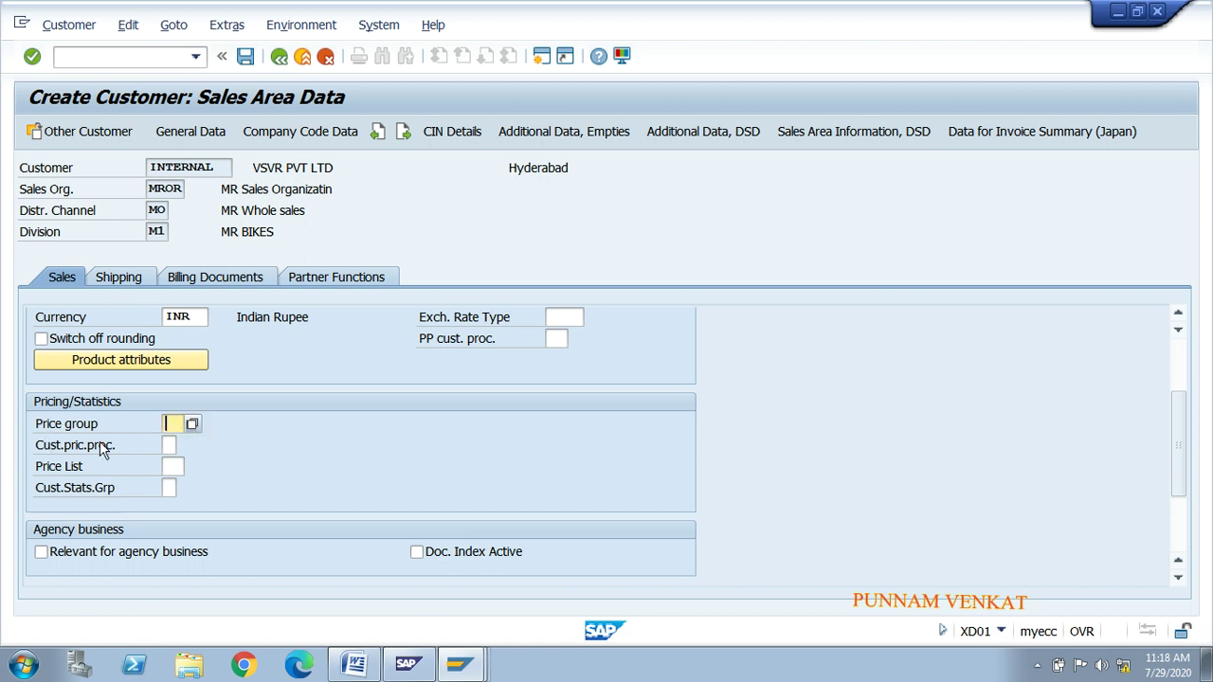
pyautogui.click(192, 424)
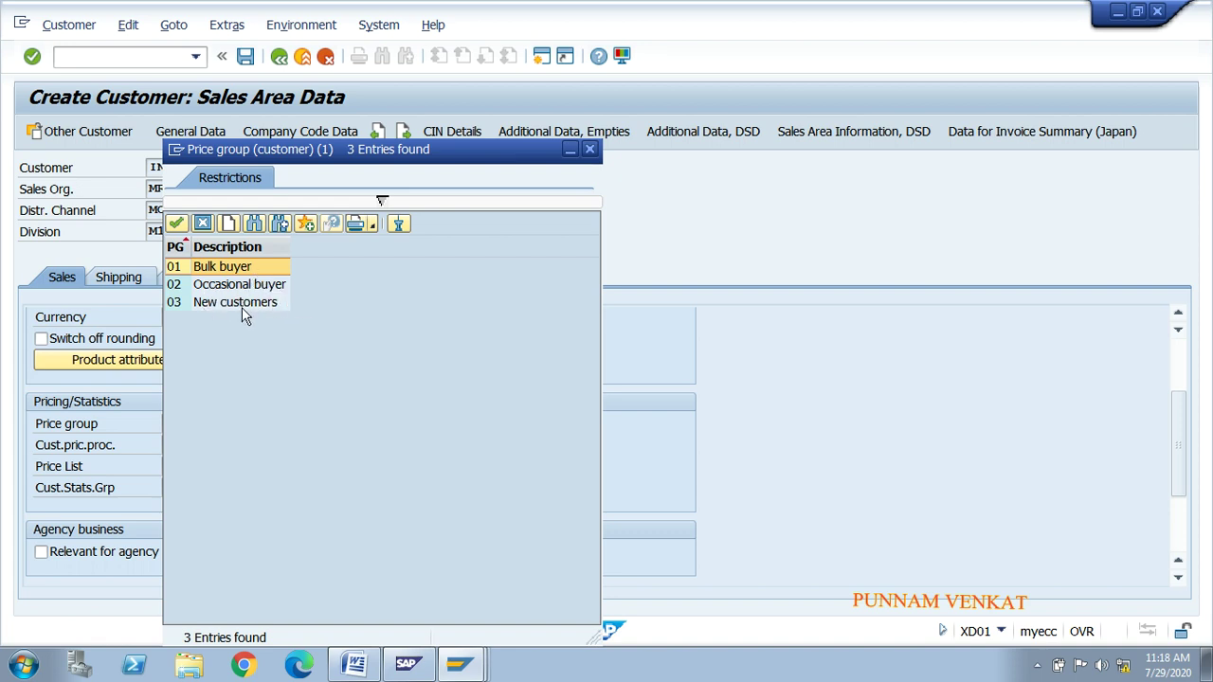
pyautogui.click(26, 668)
pyautogui.click(25, 668)
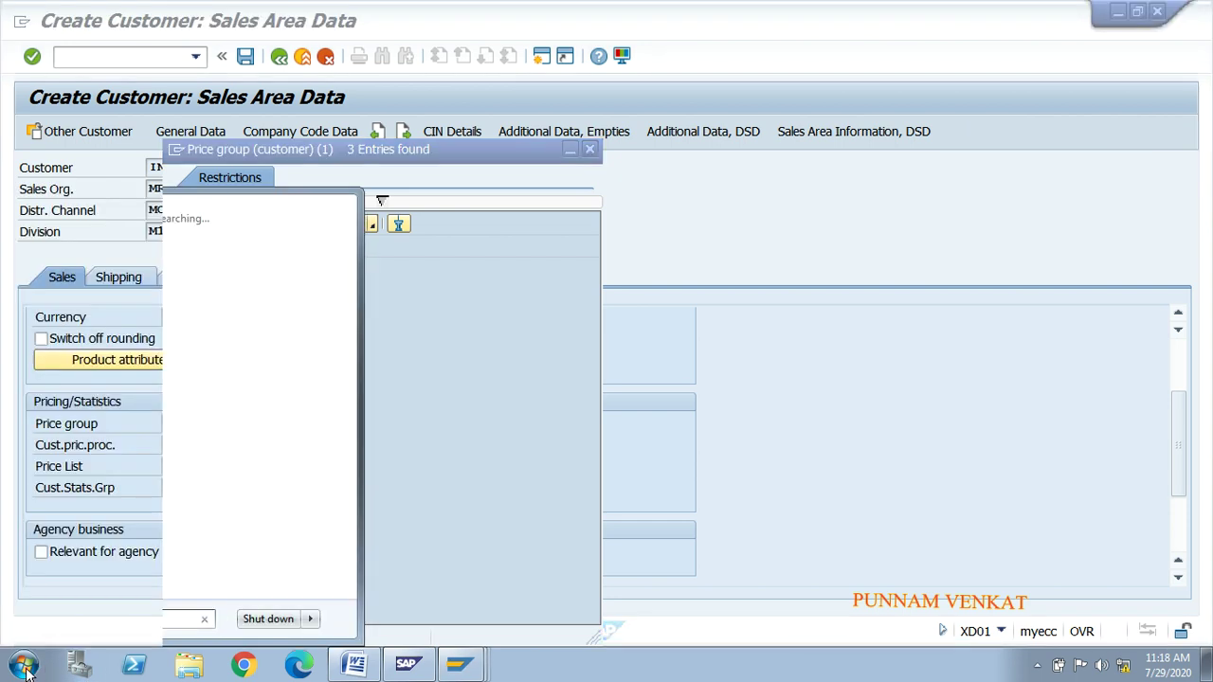
pyautogui.click(25, 668)
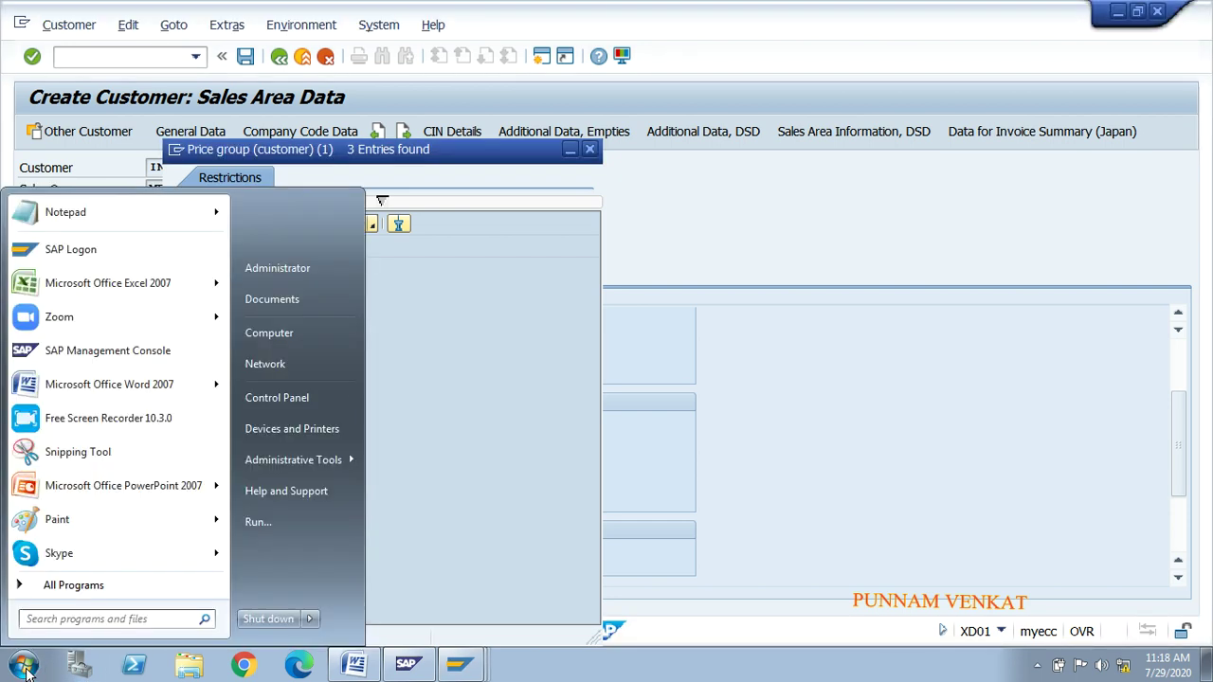
pyautogui.write('EXCEL')
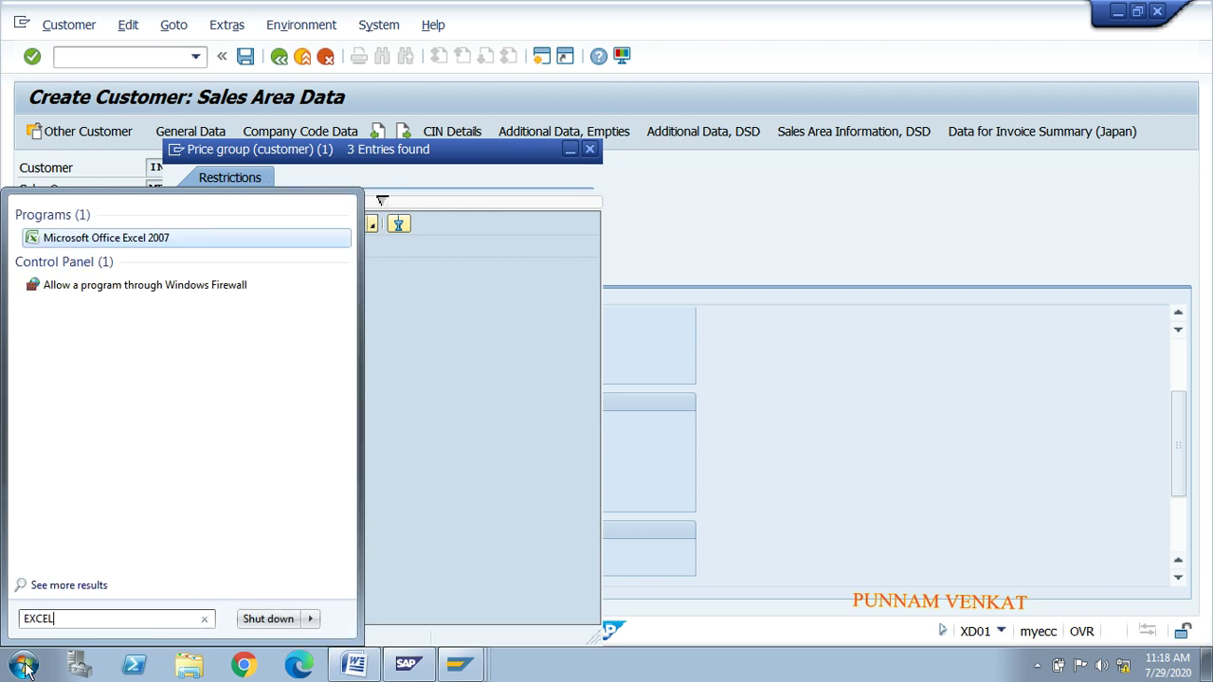
pyautogui.press('Return')
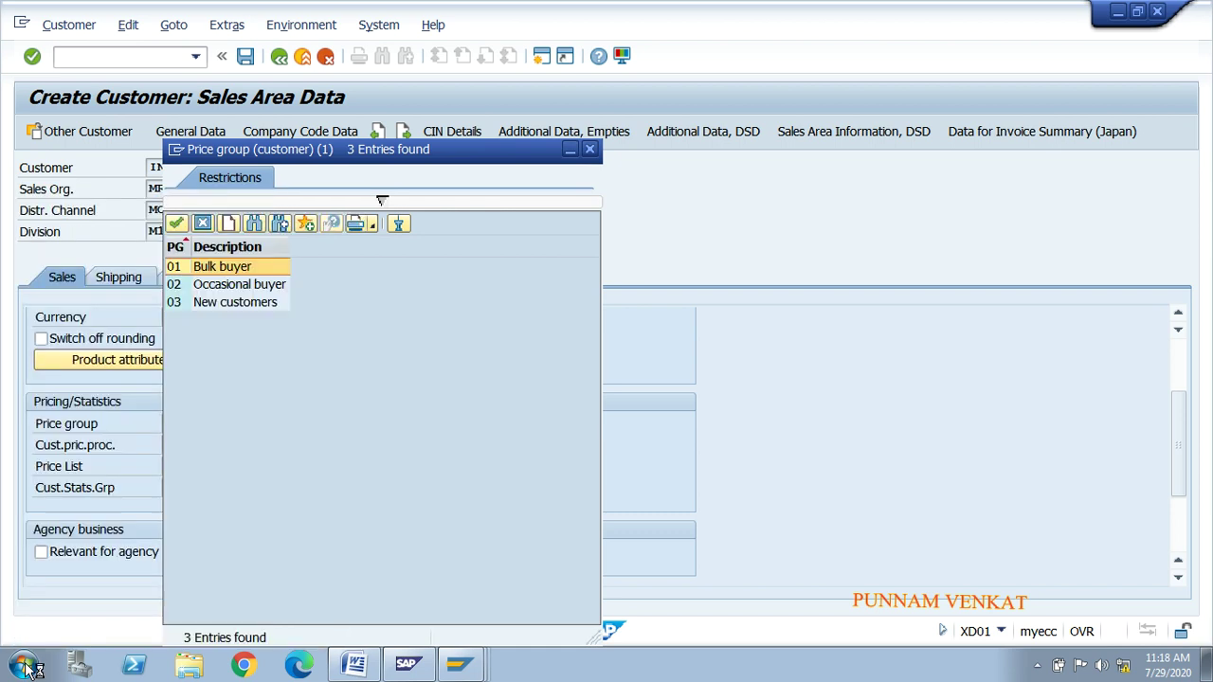
pyautogui.click(297, 520)
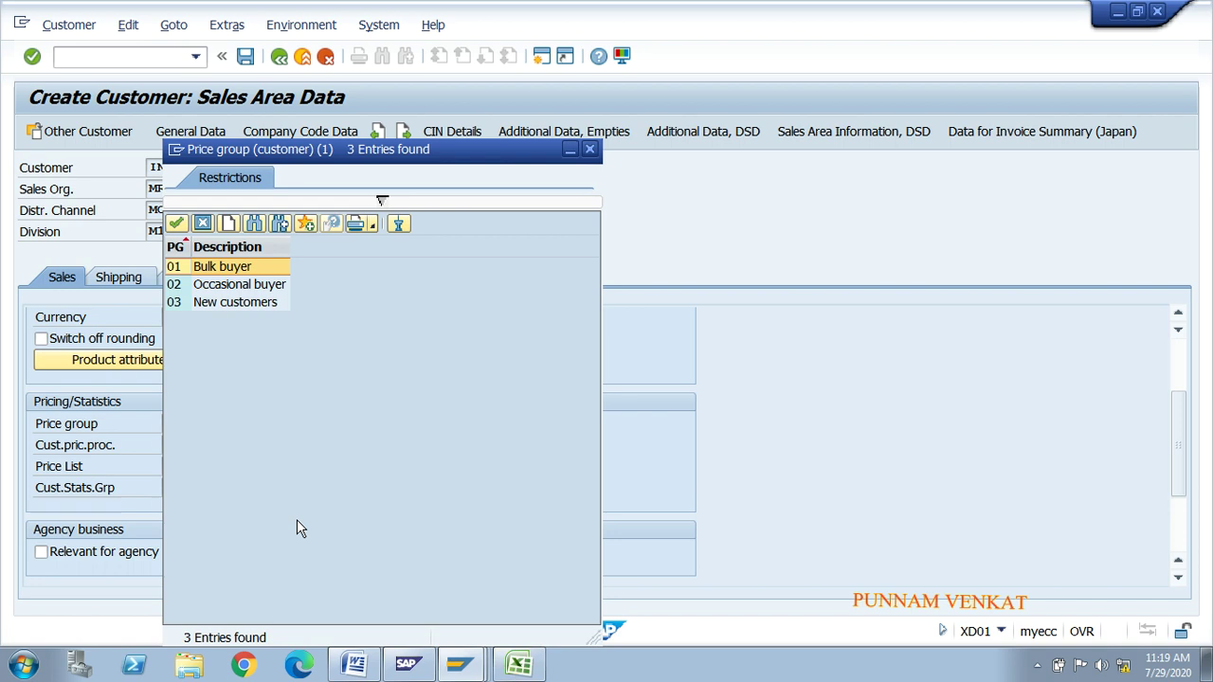
# Step: Switch to the blank Excel workbook and type Business in cell G12
pyautogui.click(512, 667)
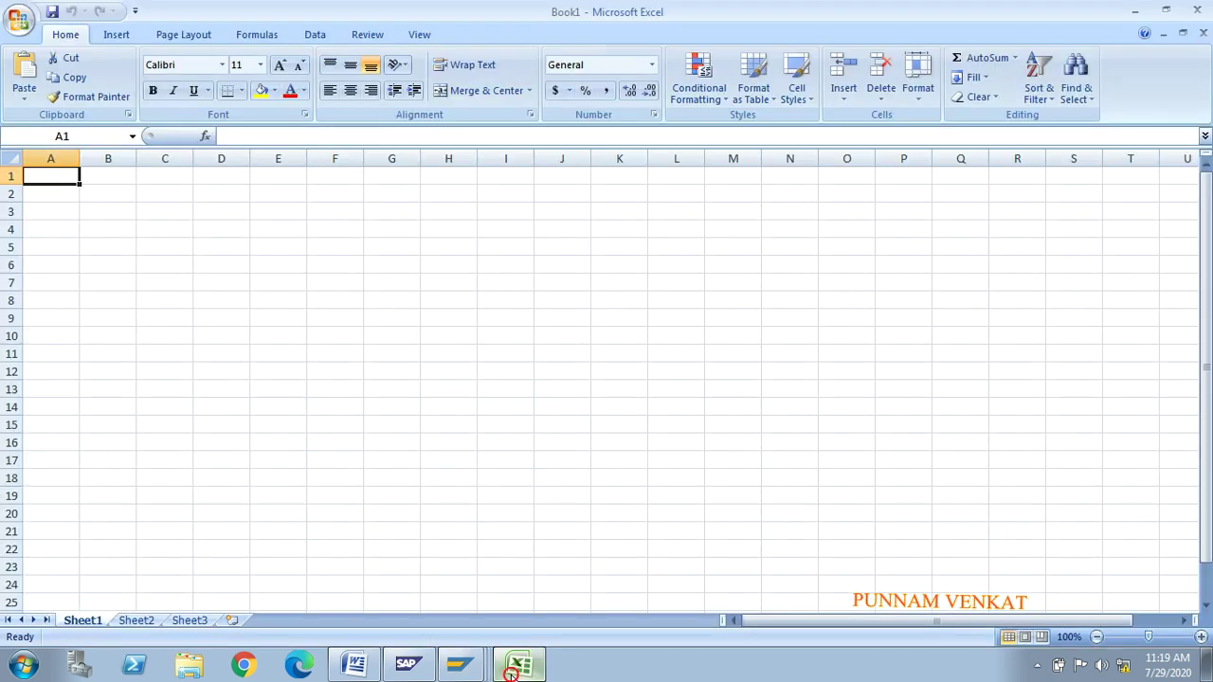
pyautogui.click(300, 368)
pyautogui.click(417, 372)
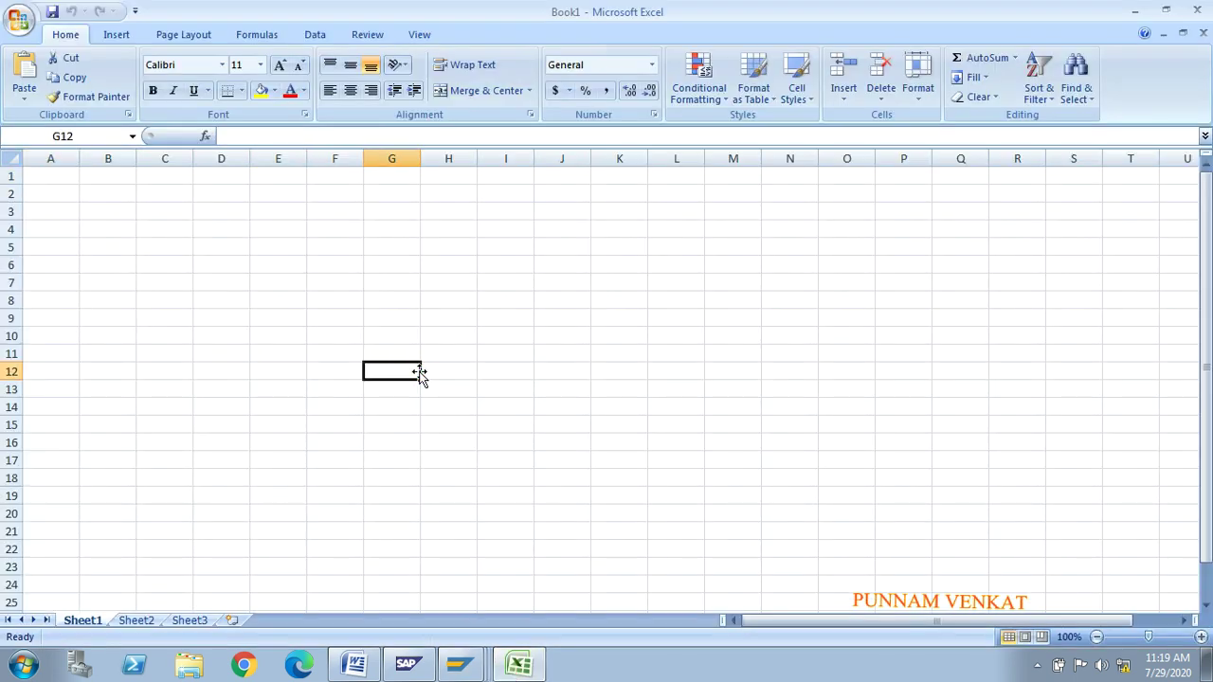
pyautogui.write('BA')
pyautogui.press('BackSpace')
pyautogui.press('BackSpace')
pyautogui.write('B')
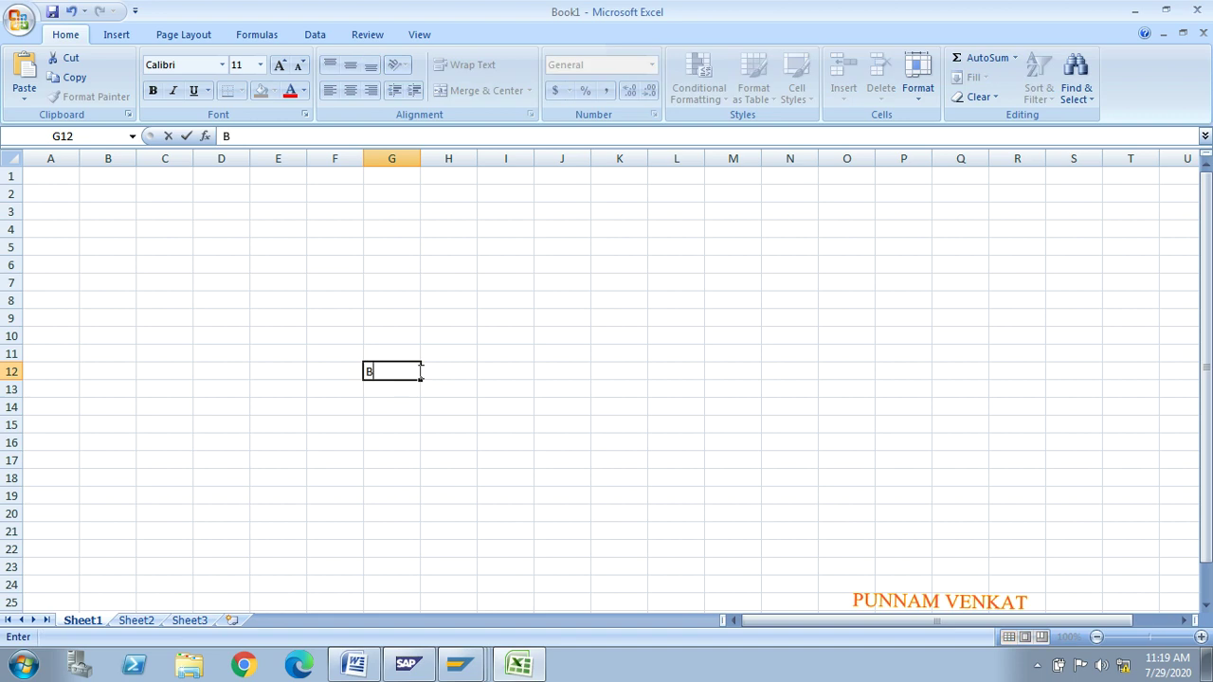
pyautogui.write('ASNSE')
pyautogui.press('BackSpace')
pyautogui.press('BackSpace')
pyautogui.press('BackSpace')
pyautogui.press('BackSpace')
pyautogui.write('U')
pyautogui.press('BackSpace')
pyautogui.write('usiness')
pyautogui.press('Return')
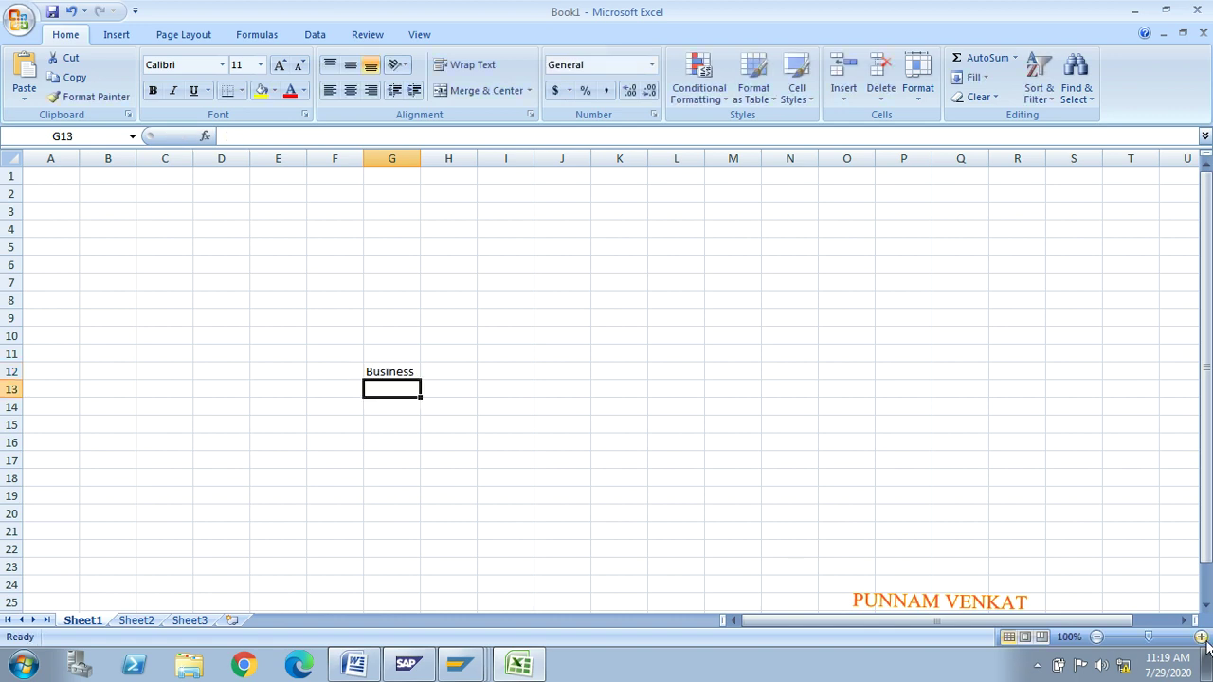
# Step: Zoom the sheet in and enter bulk, o.b and new in I11, I13 and I15
pyautogui.click(1200, 637)
pyautogui.click(1200, 636)
pyautogui.click(1200, 637)
pyautogui.click(1200, 636)
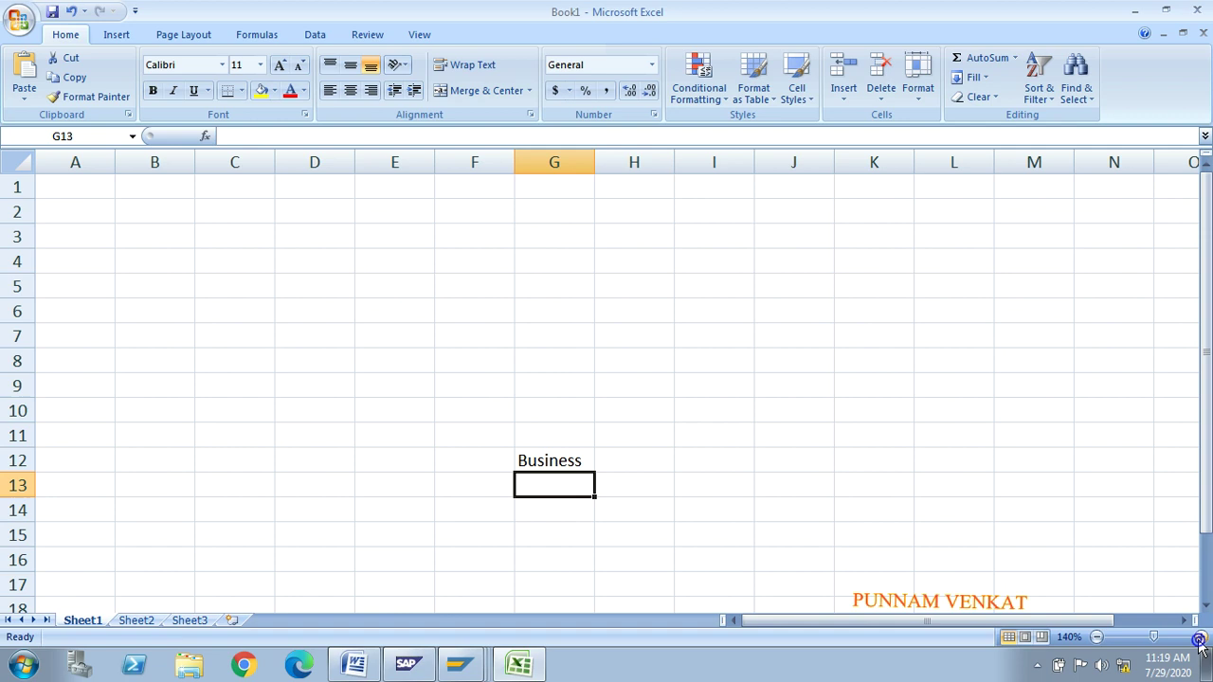
pyautogui.click(733, 433)
pyautogui.write('bulk')
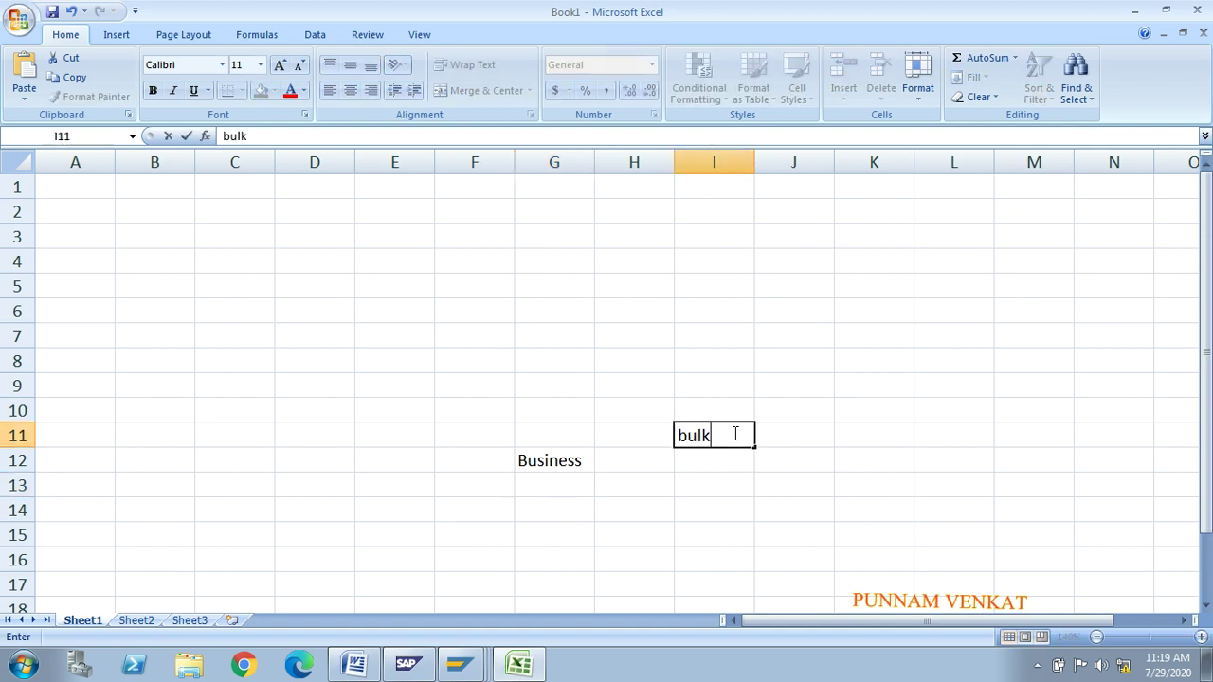
pyautogui.press('Return')
pyautogui.press('Return')
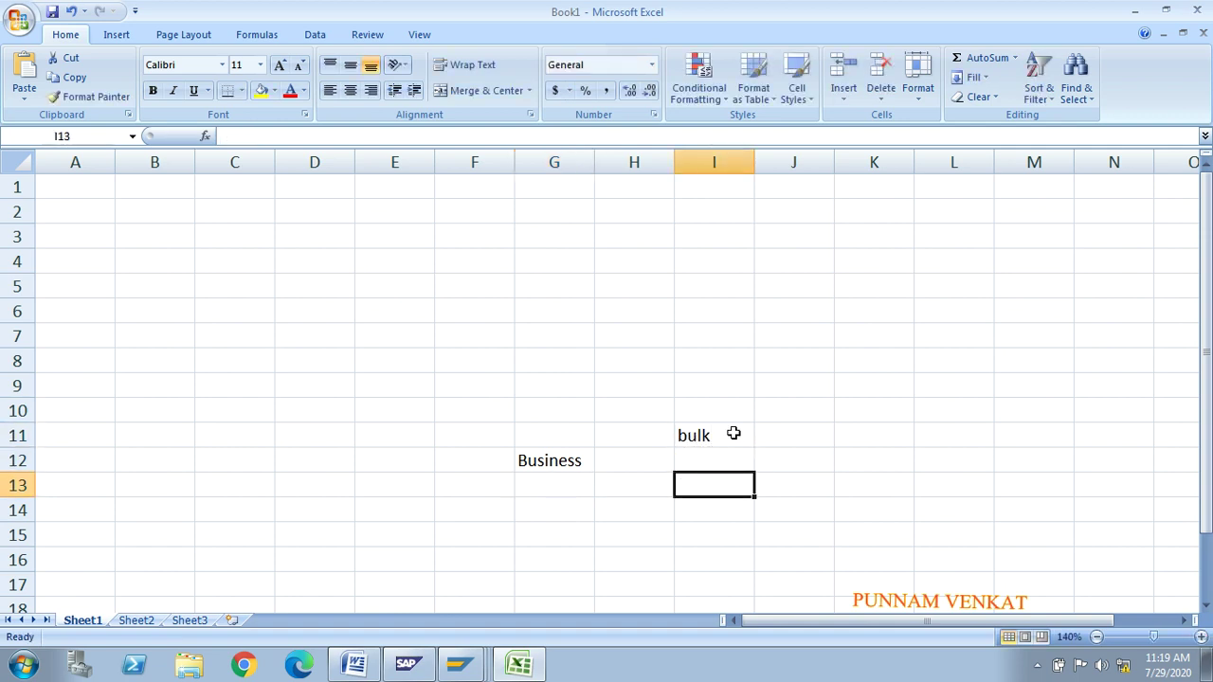
pyautogui.write('o.')
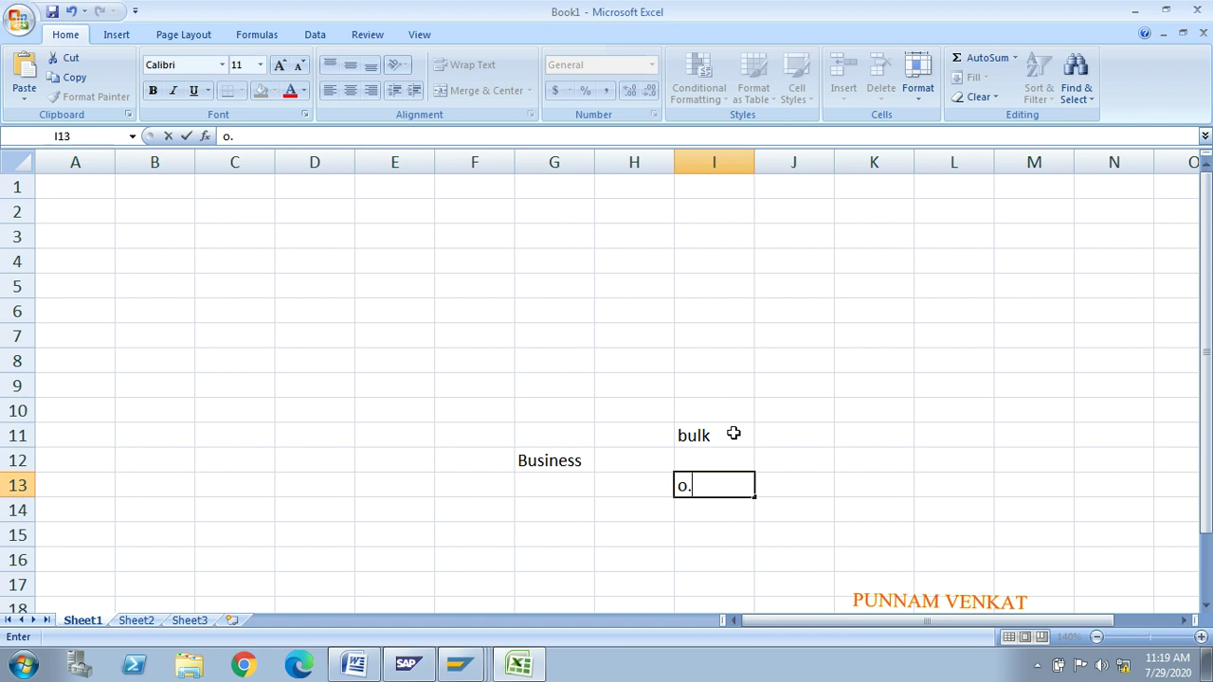
pyautogui.write('b')
pyautogui.press('Return')
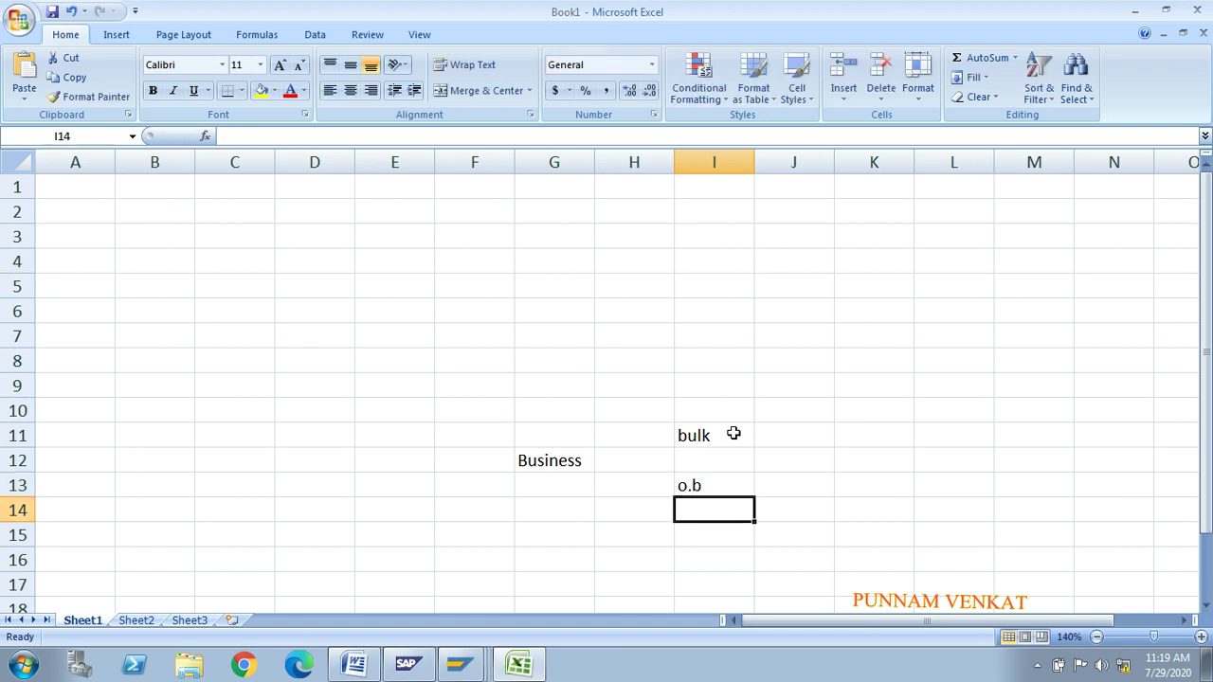
pyautogui.press('Return')
pyautogui.write('new')
pyautogui.press('Return')
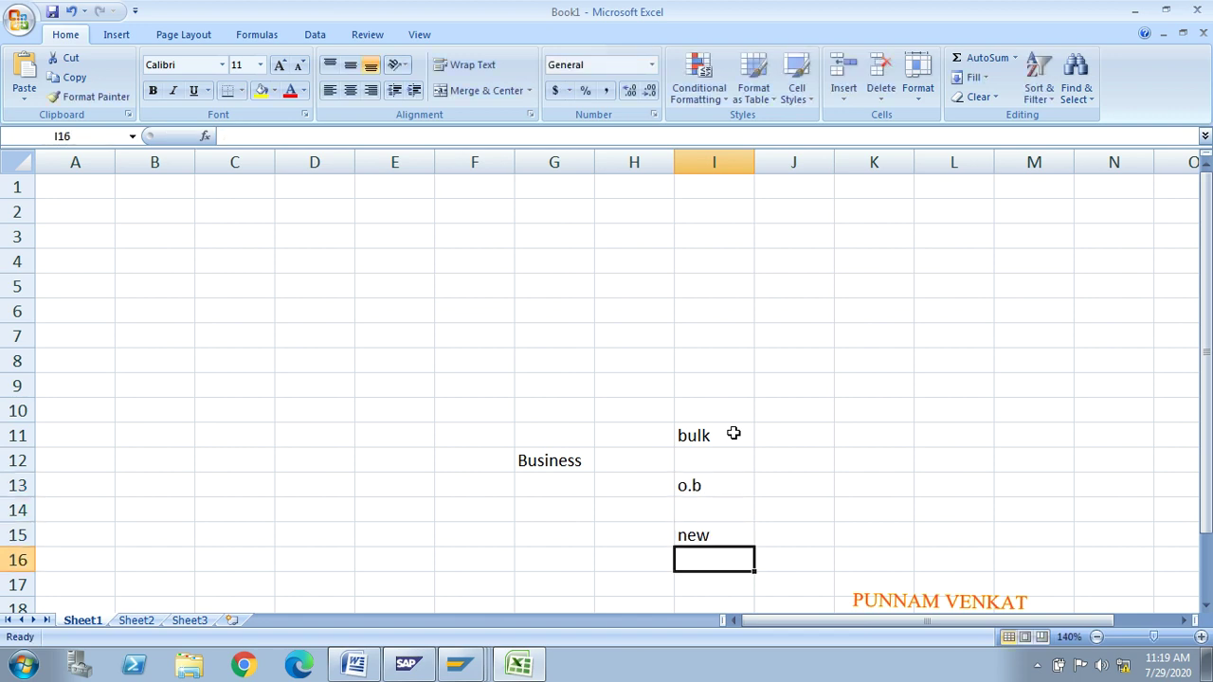
pyautogui.click(563, 461)
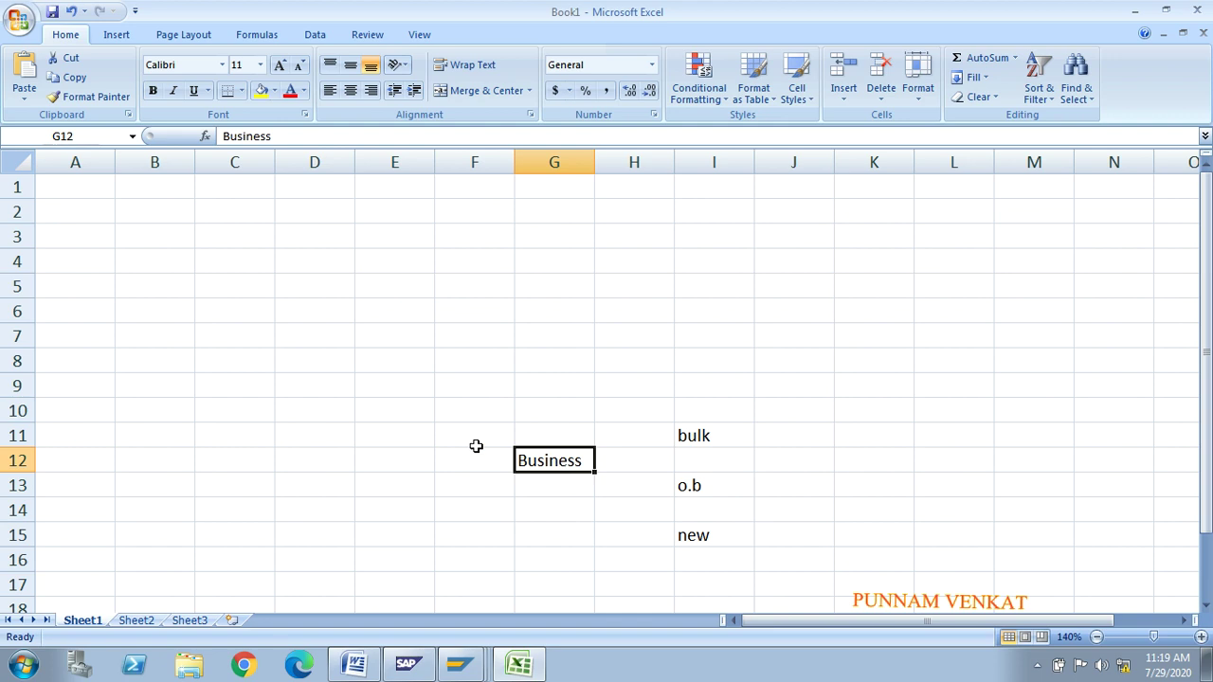
# Step: Enter Product in F7 and the price 100 in H7
pyautogui.click(493, 349)
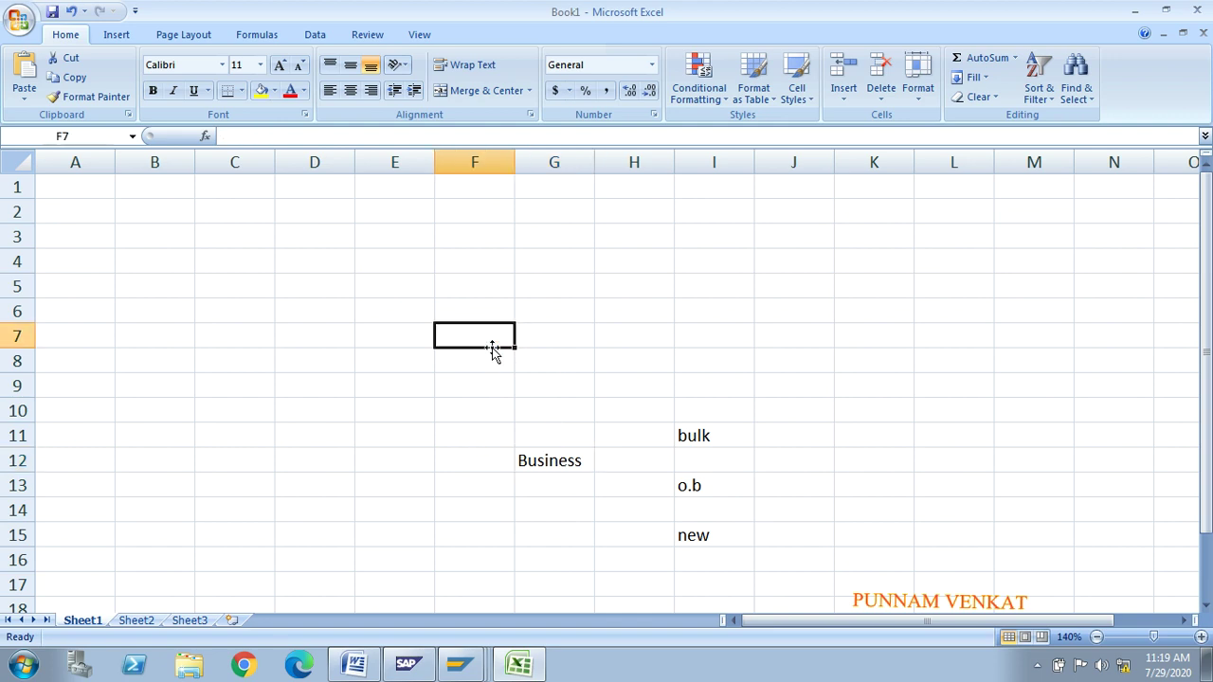
pyautogui.write('Prod')
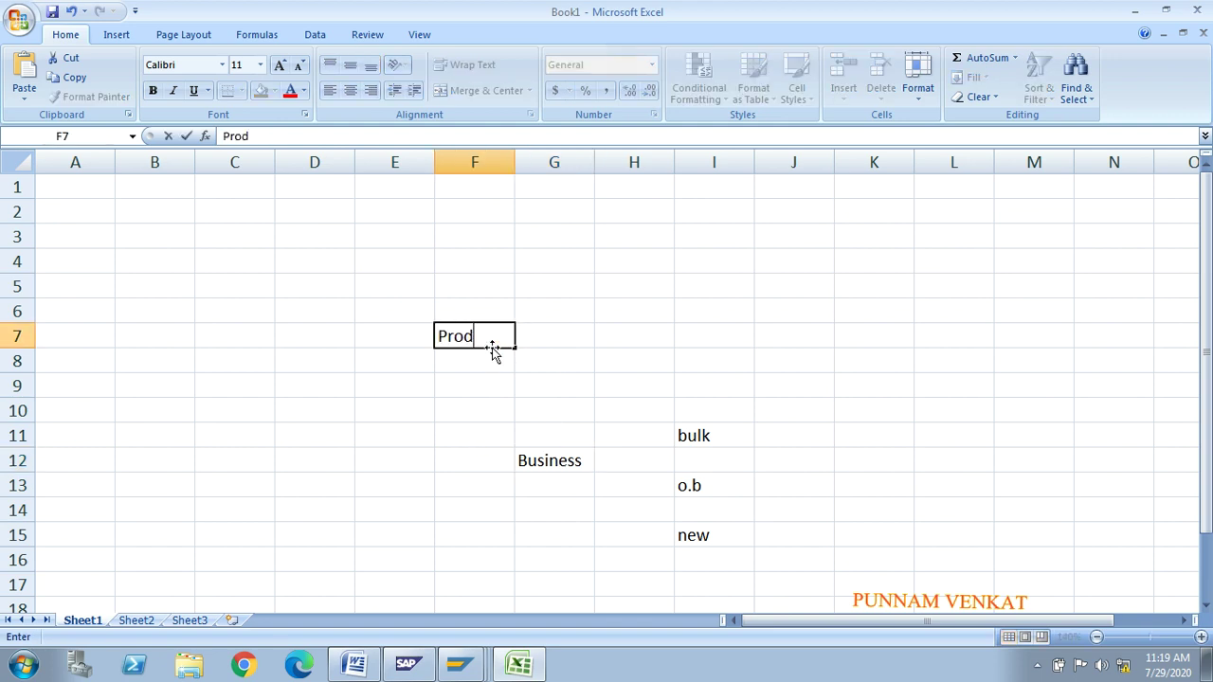
pyautogui.write('uct')
pyautogui.press('Tab')
pyautogui.press('Tab')
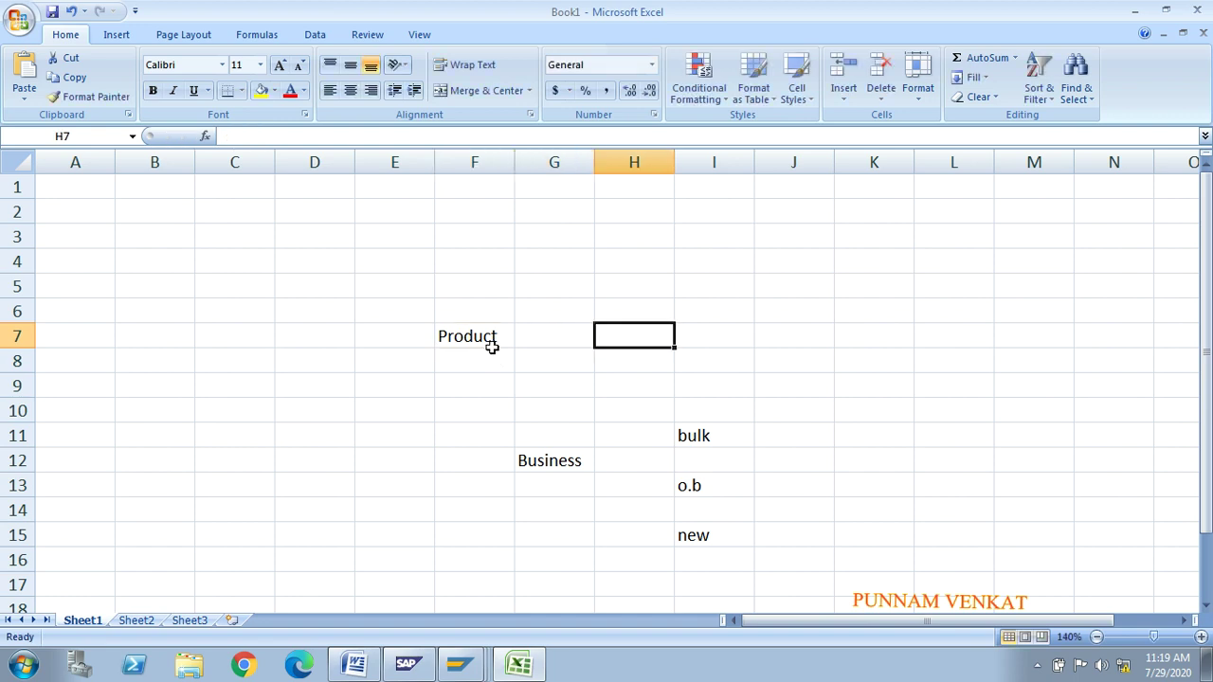
pyautogui.write('100')
pyautogui.press('Return')
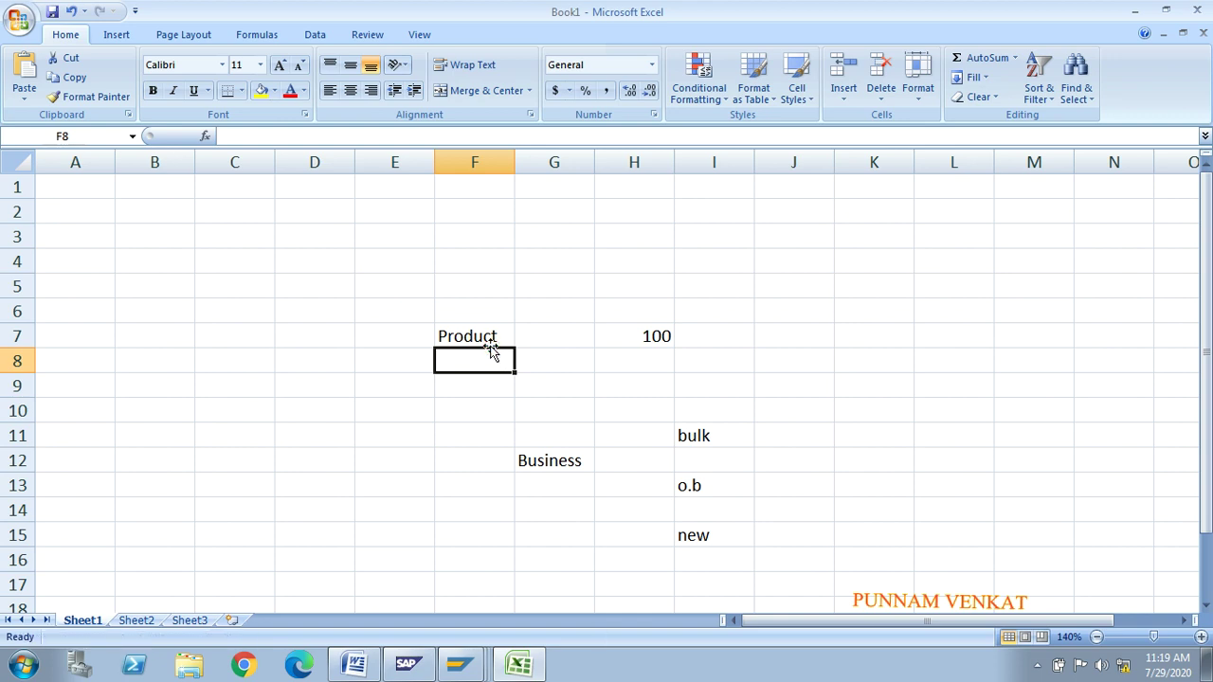
pyautogui.click(693, 435)
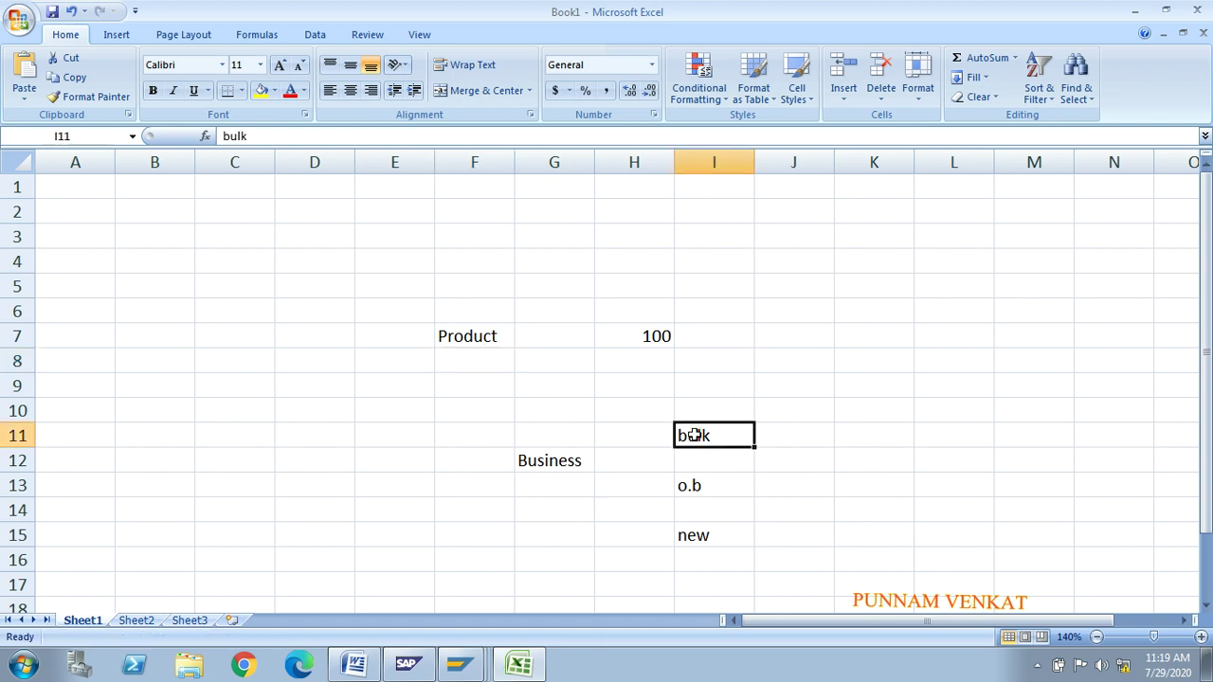
pyautogui.click(467, 336)
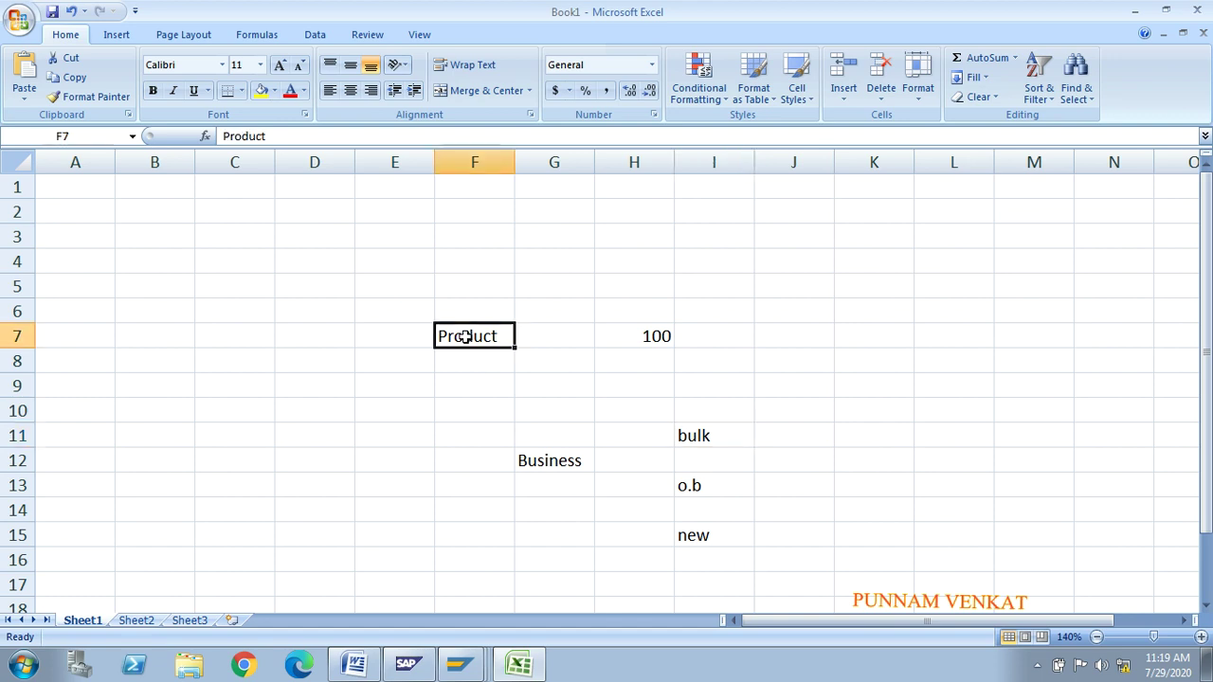
# Step: Enter trial prices 90 in J7 and 80 in L7
pyautogui.click(764, 340)
pyautogui.write('90')
pyautogui.press('pagedown')
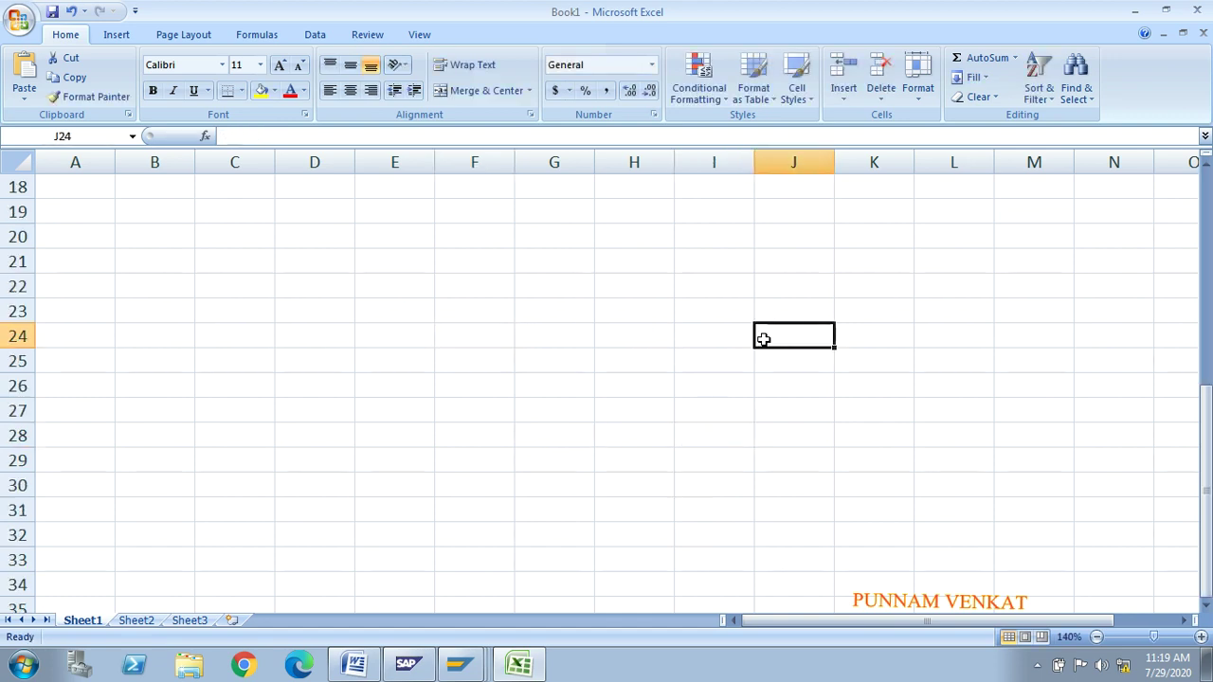
pyautogui.press('Up')
pyautogui.press('Up')
pyautogui.press('Up')
pyautogui.press('Up')
pyautogui.press('Up')
pyautogui.press('Up')
pyautogui.press('Up')
pyautogui.press('Up')
pyautogui.press('Up')
pyautogui.press('Up')
pyautogui.press('Up')
pyautogui.press('Up')
pyautogui.press('Up')
pyautogui.press('Up')
pyautogui.press('Up')
pyautogui.press('Up')
pyautogui.press('Up')
pyautogui.press('Up')
pyautogui.press('Up')
pyautogui.press('Up')
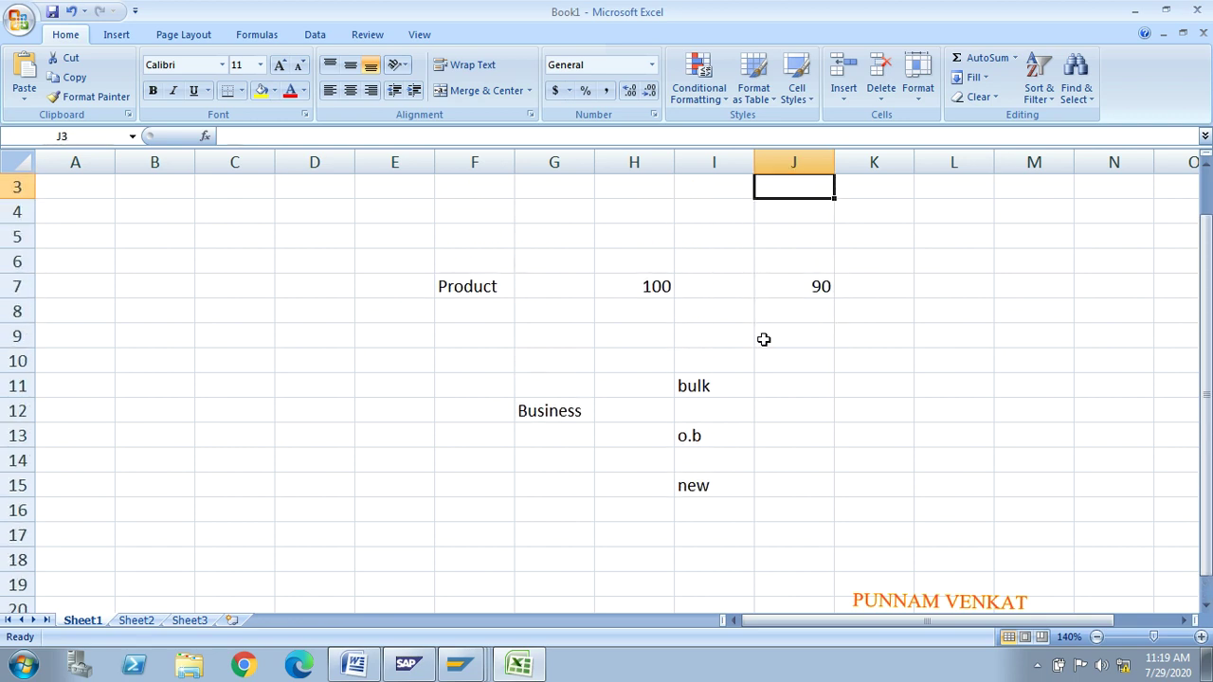
pyautogui.click(720, 436)
pyautogui.click(919, 287)
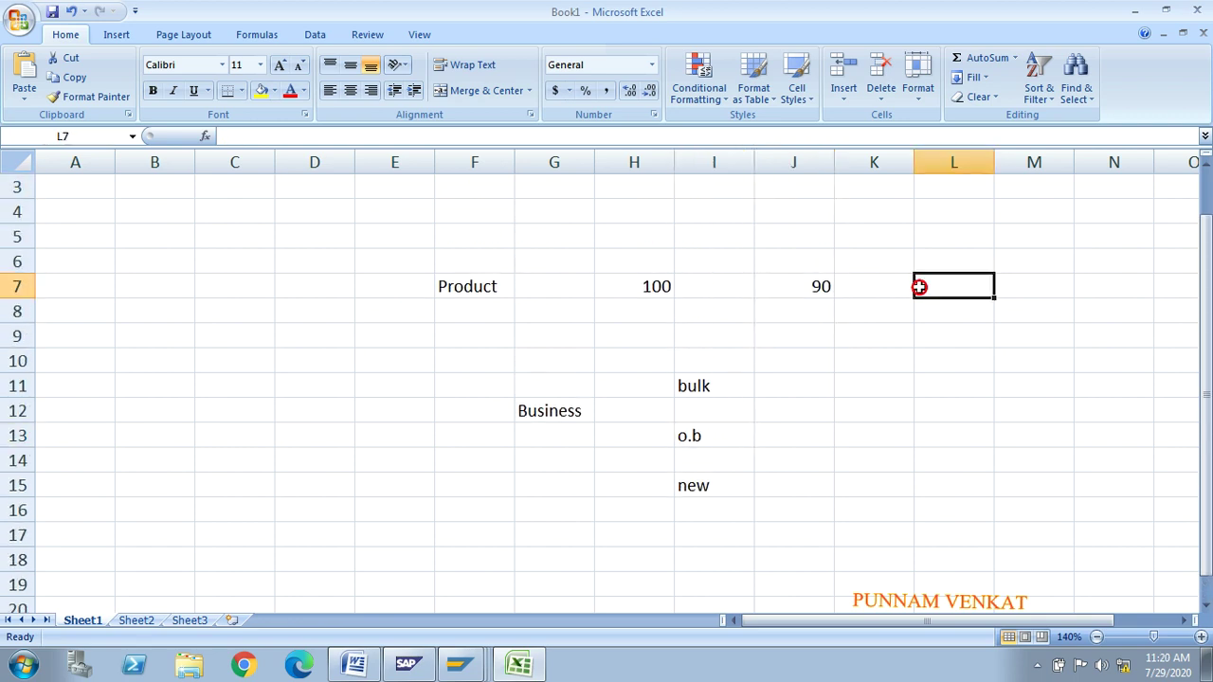
pyautogui.write('80')
pyautogui.press('Return')
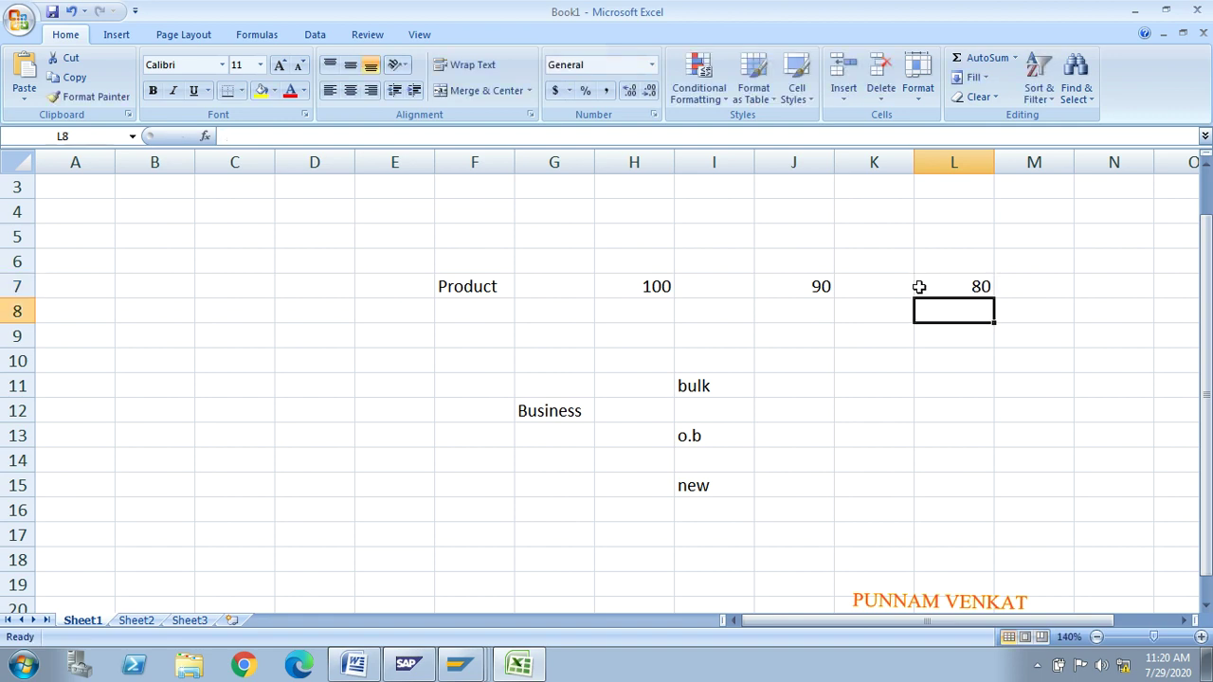
# Step: Delete the trial prices 80 from L7 and 90 from J7
pyautogui.click(919, 286)
pyautogui.press('Right')
pyautogui.press('Right')
pyautogui.press('Left')
pyautogui.press('Left')
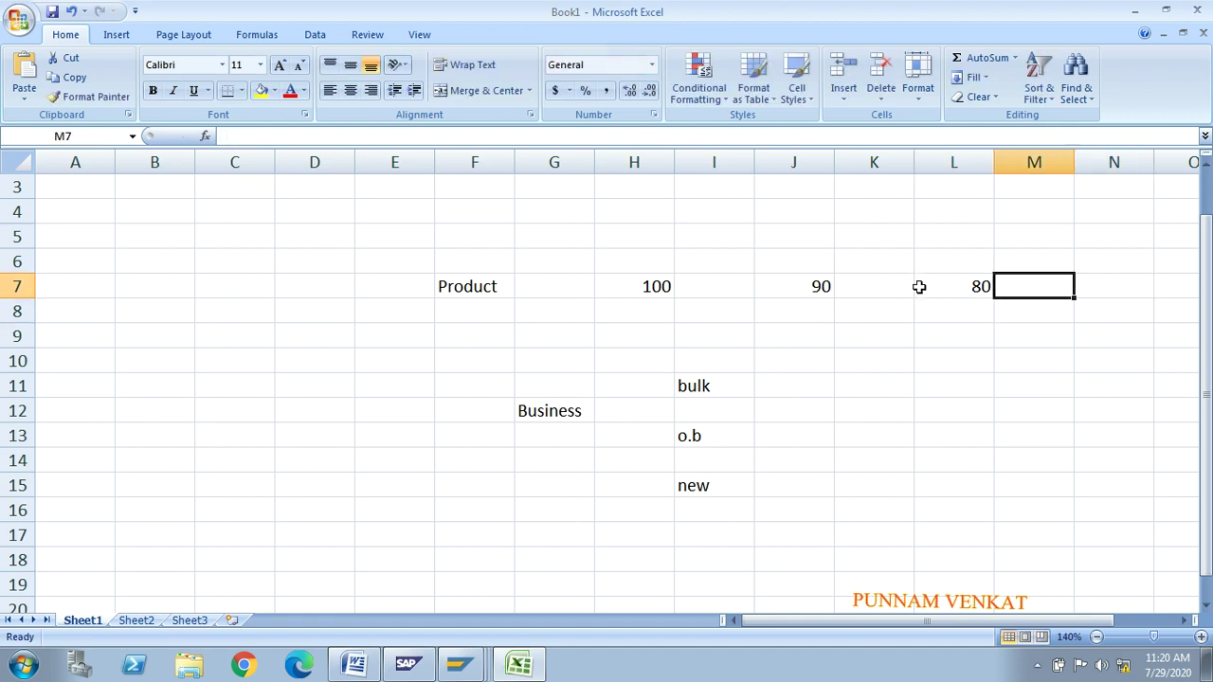
pyautogui.press('Delete')
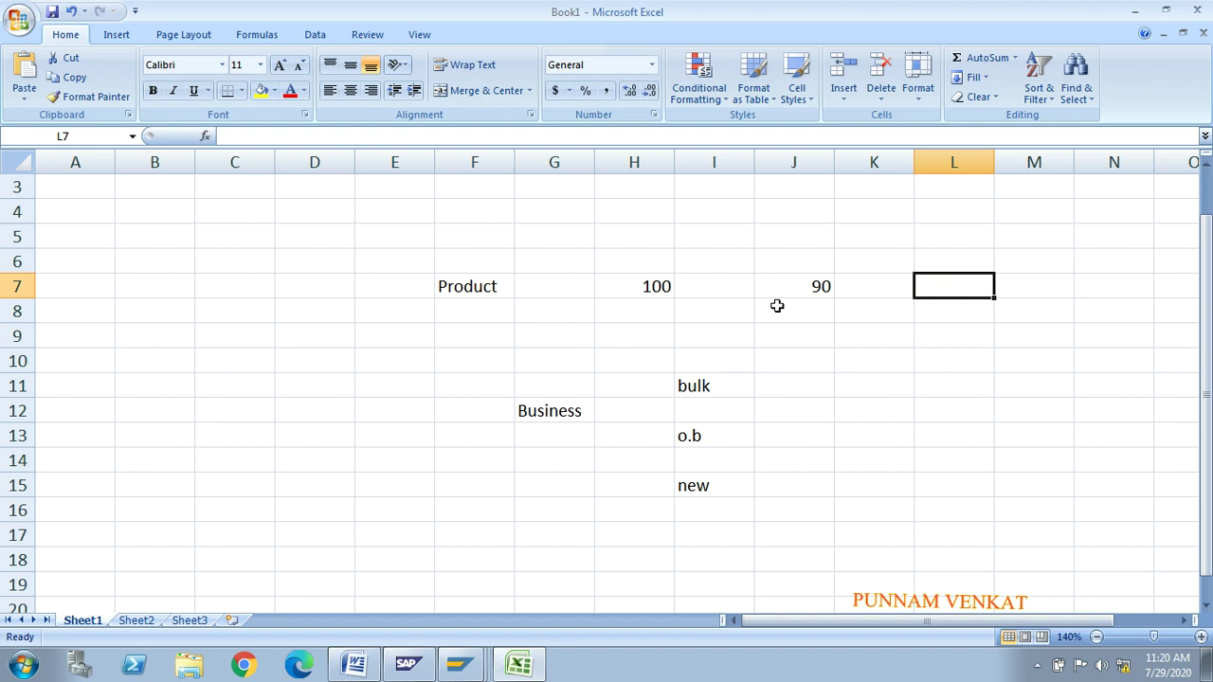
pyautogui.click(777, 303)
pyautogui.press('Up')
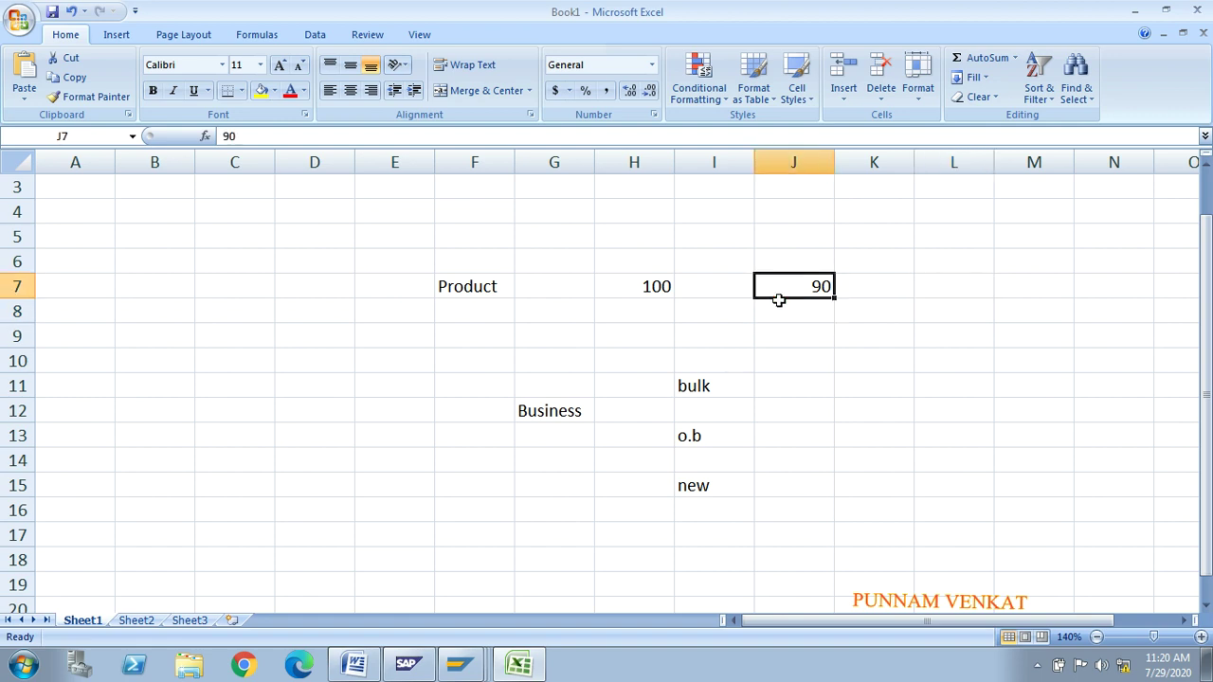
pyautogui.press('Delete')
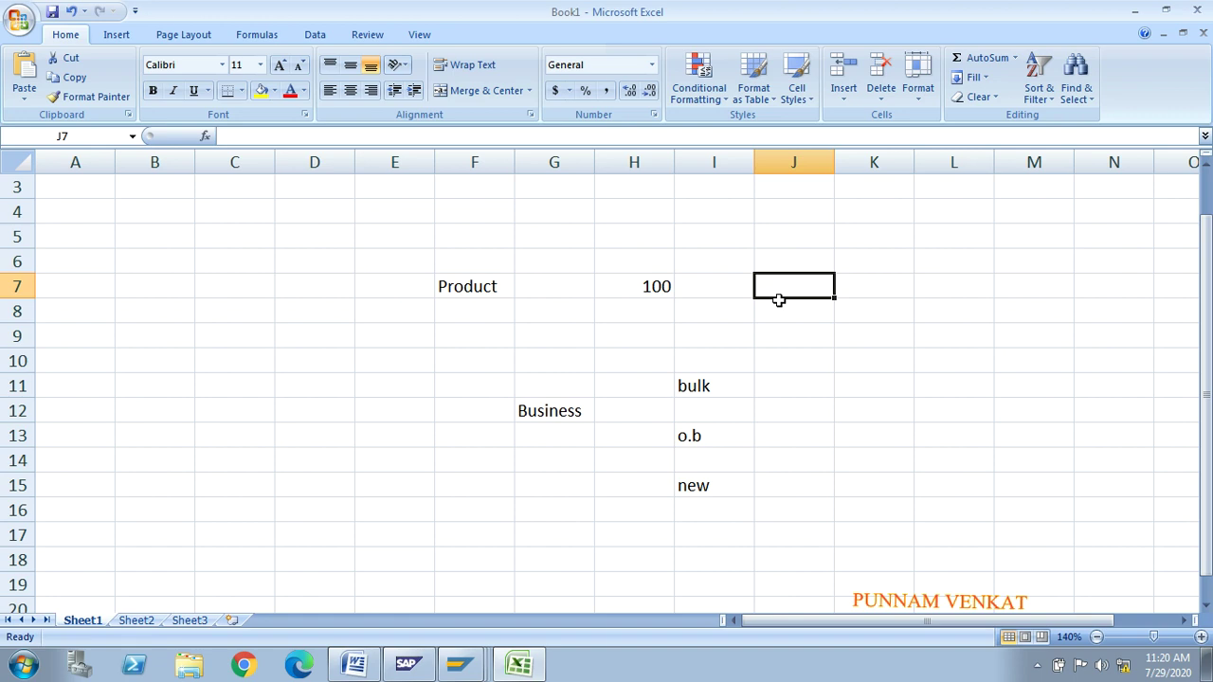
# Step: Enter prices 90, 95 and 100 beside bulk, o.b and new
pyautogui.click(785, 382)
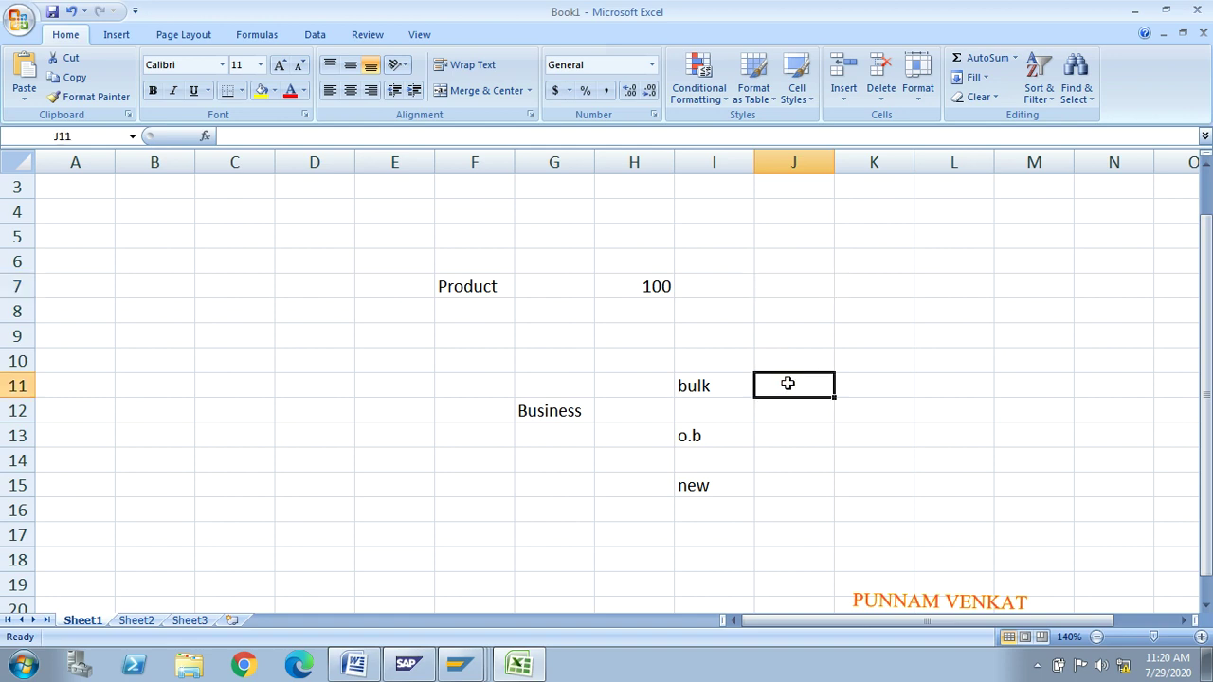
pyautogui.write('90')
pyautogui.press('Return')
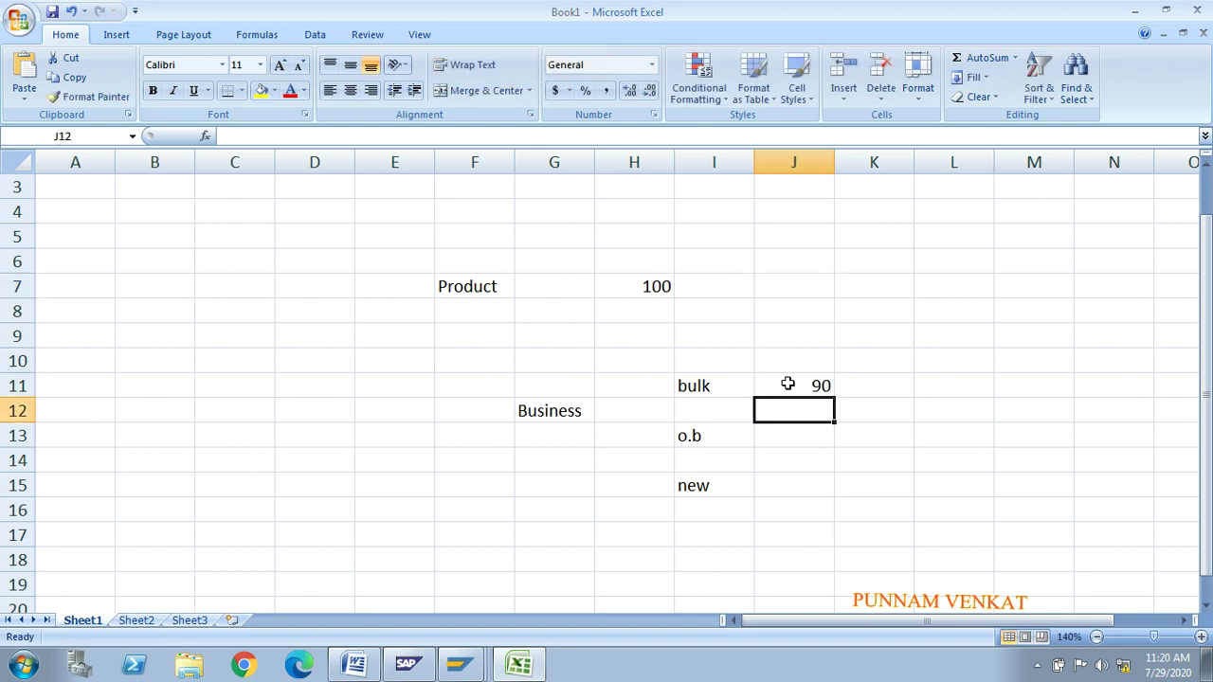
pyautogui.click(778, 436)
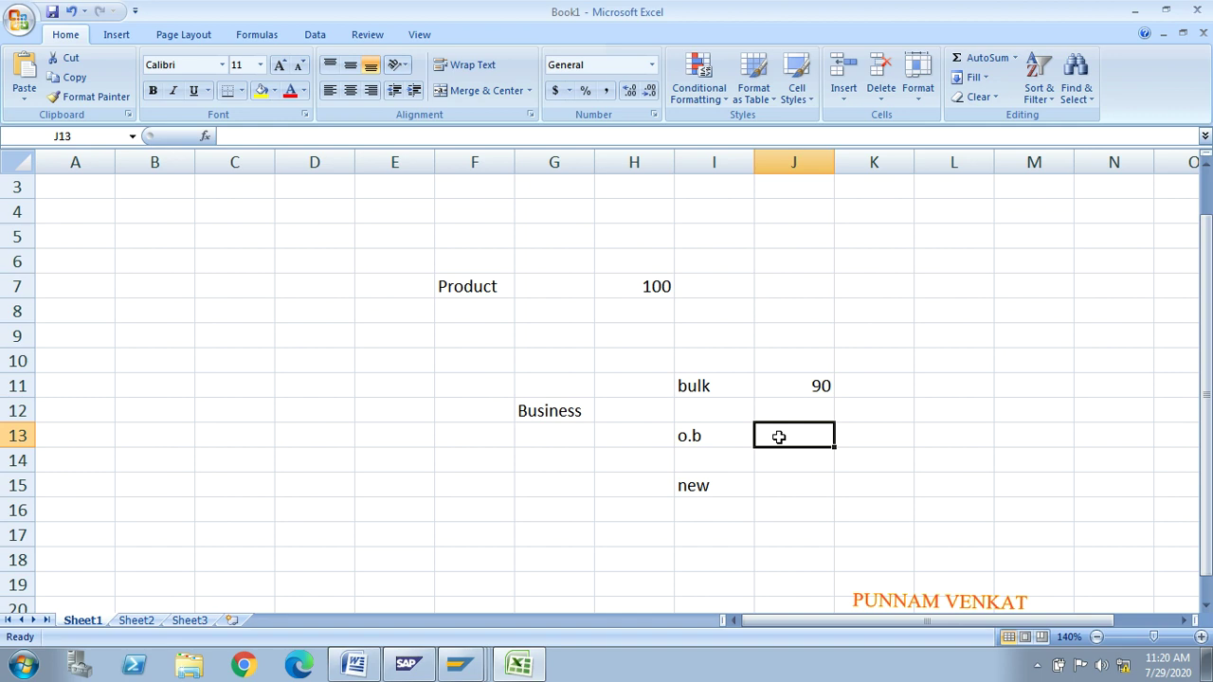
pyautogui.write('95')
pyautogui.press('Return')
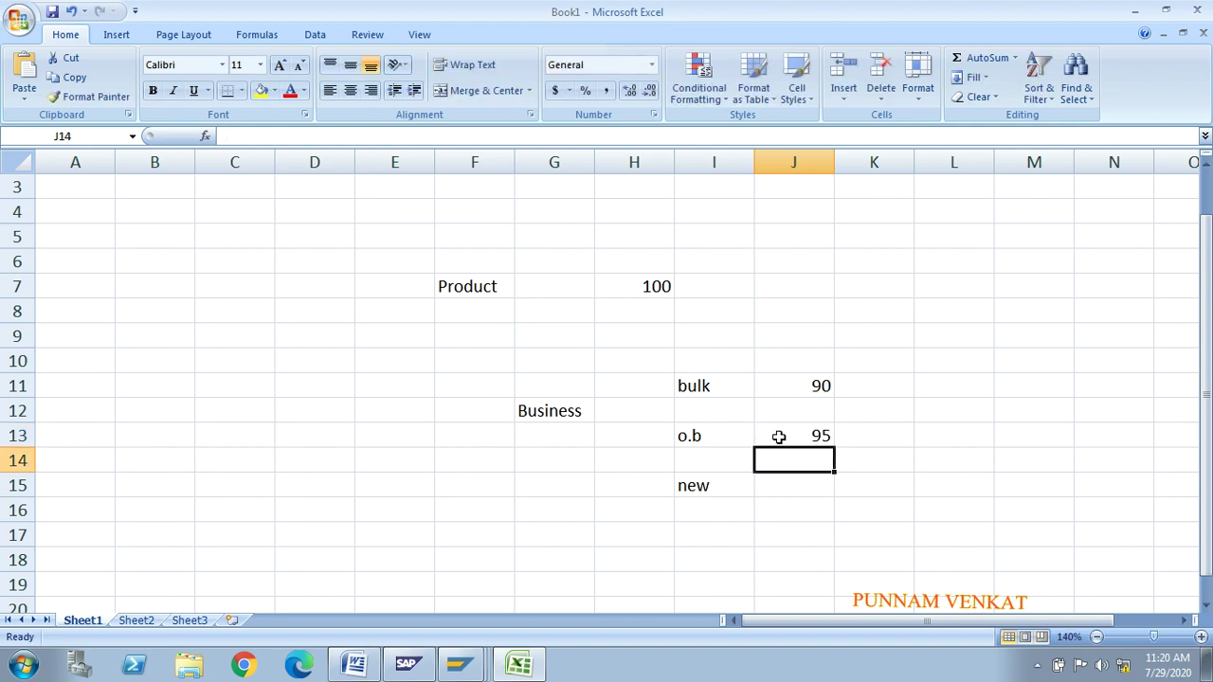
pyautogui.press('Return')
pyautogui.press('Return')
pyautogui.press('Up')
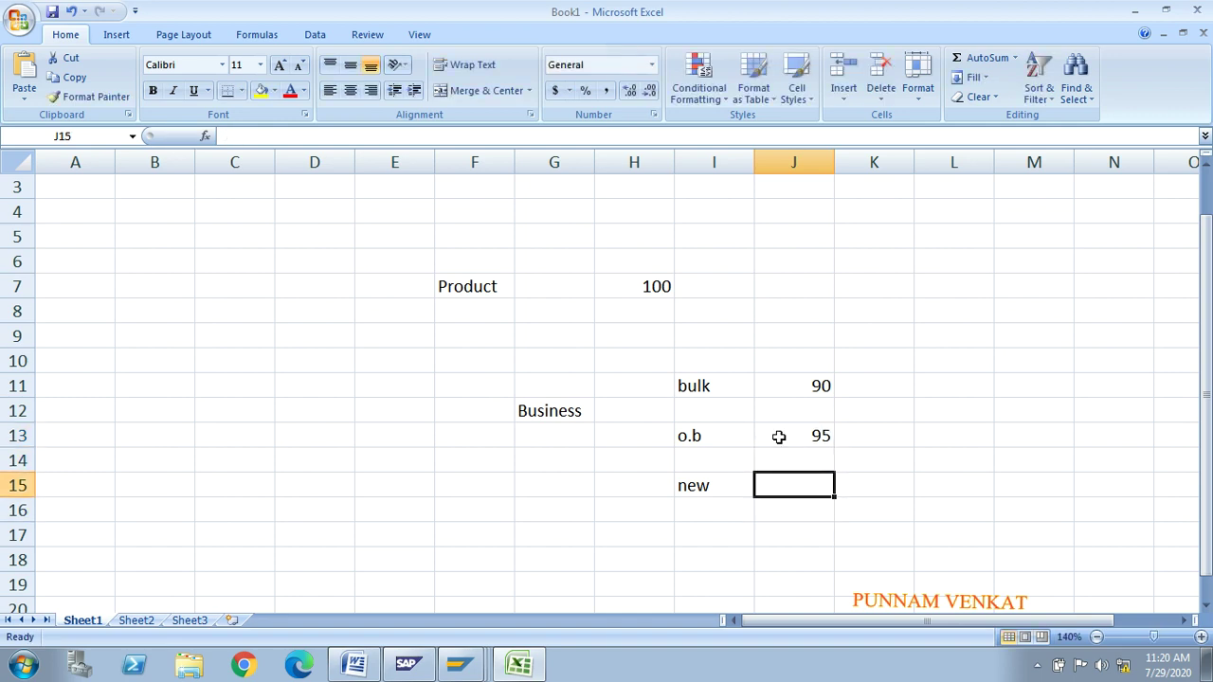
pyautogui.write('100')
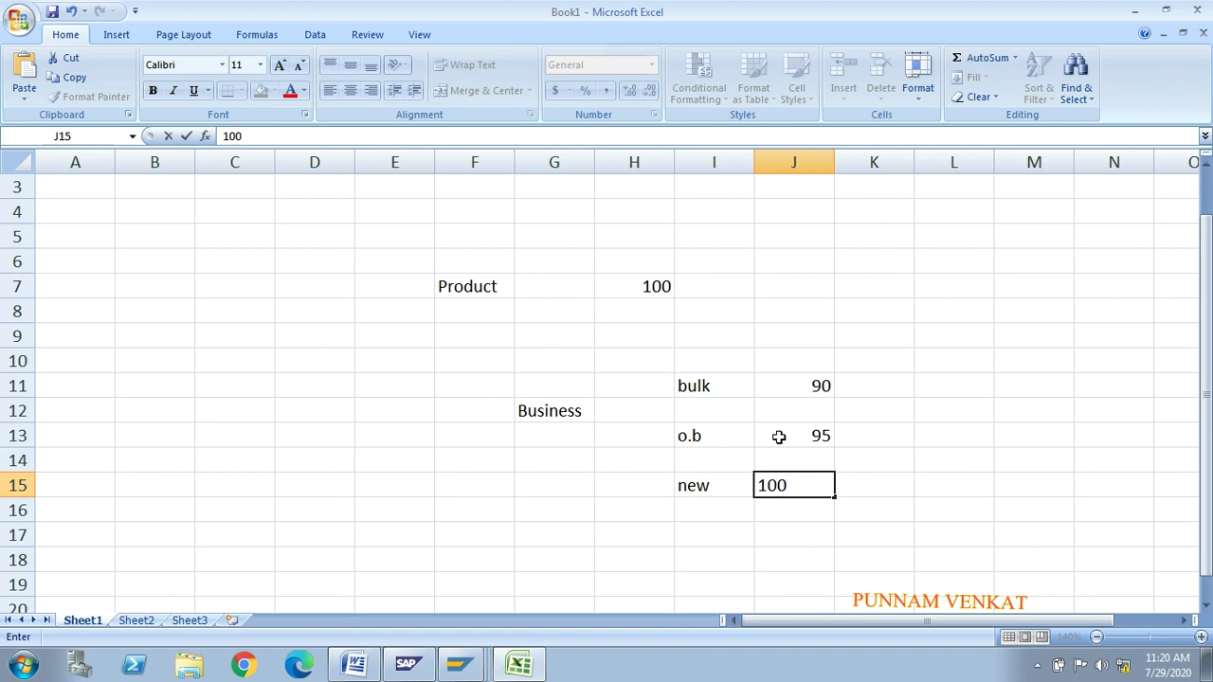
pyautogui.press('Return')
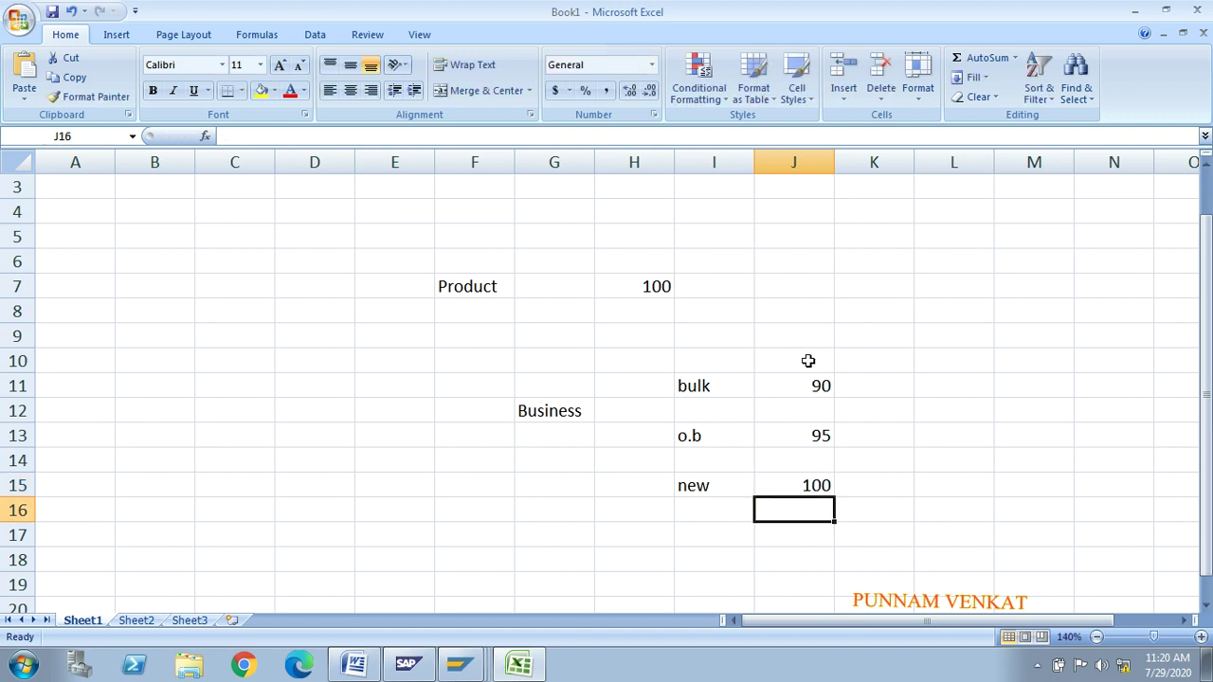
# Step: Add a 'Price' heading above the price column
pyautogui.click(805, 360)
pyautogui.write('Pro')
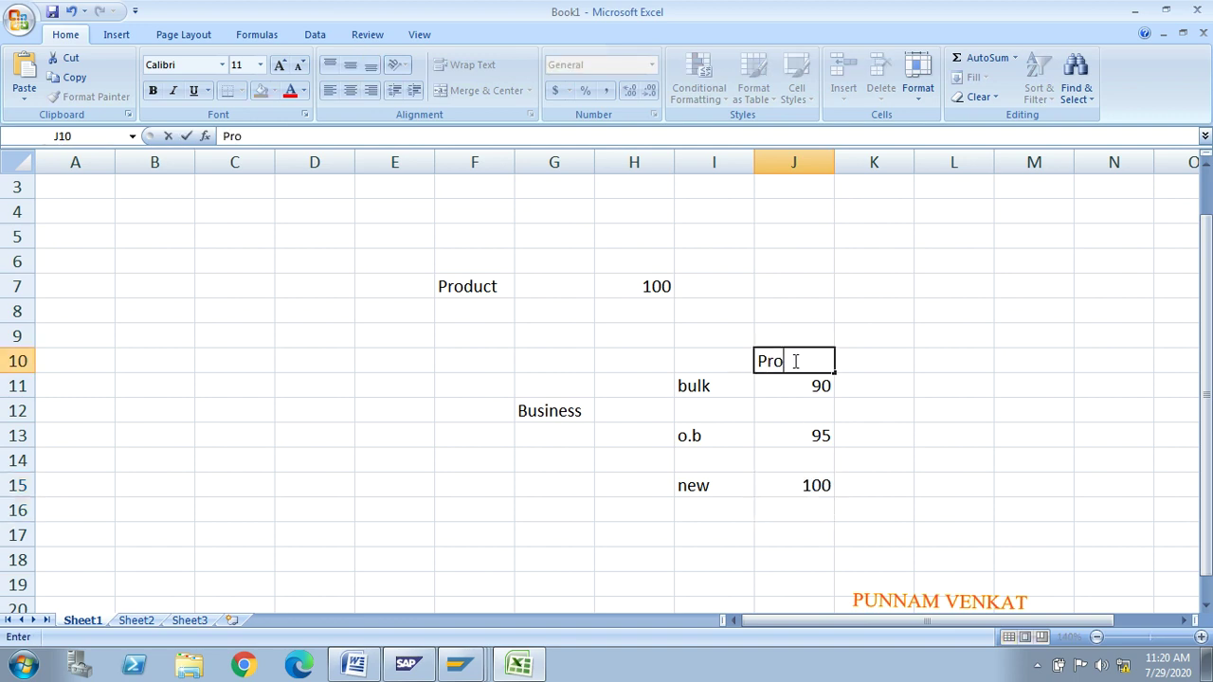
pyautogui.press('BackSpace')
pyautogui.write('ice')
pyautogui.press('Return')
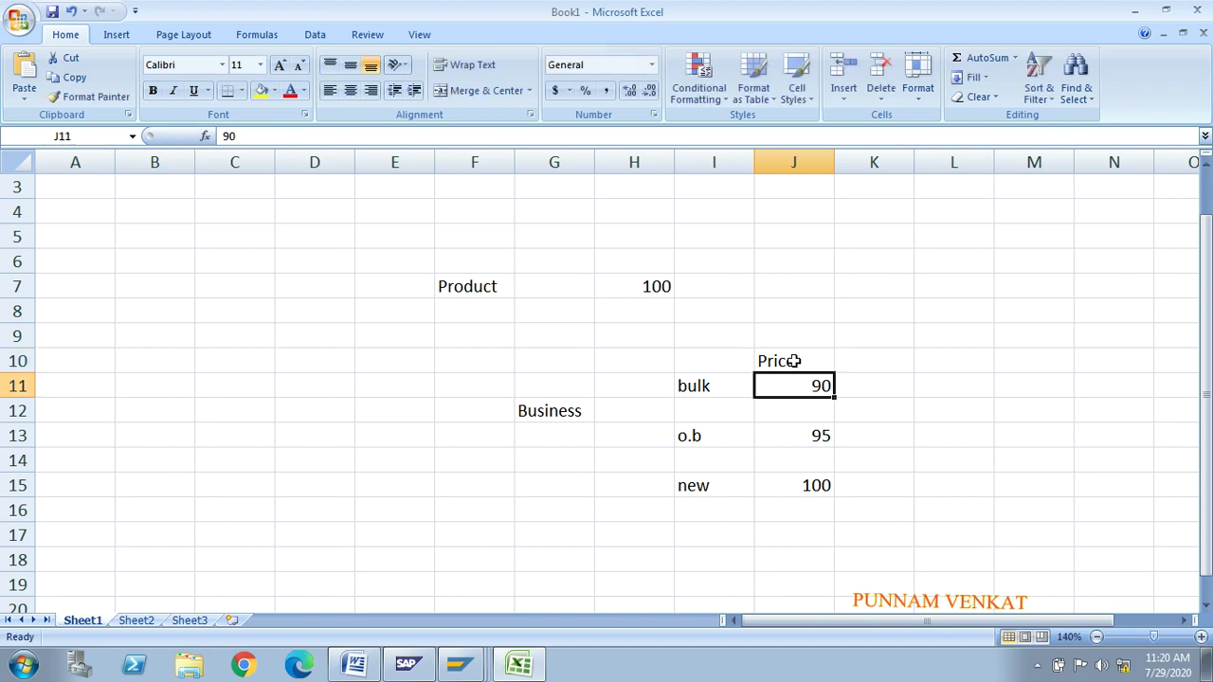
pyautogui.press('Left')
pyautogui.press('Up')
# Step: Compare SAP's price groups with the Excel prices, then return to the SAP price group list
pyautogui.hotkey('alt', 'Tab')
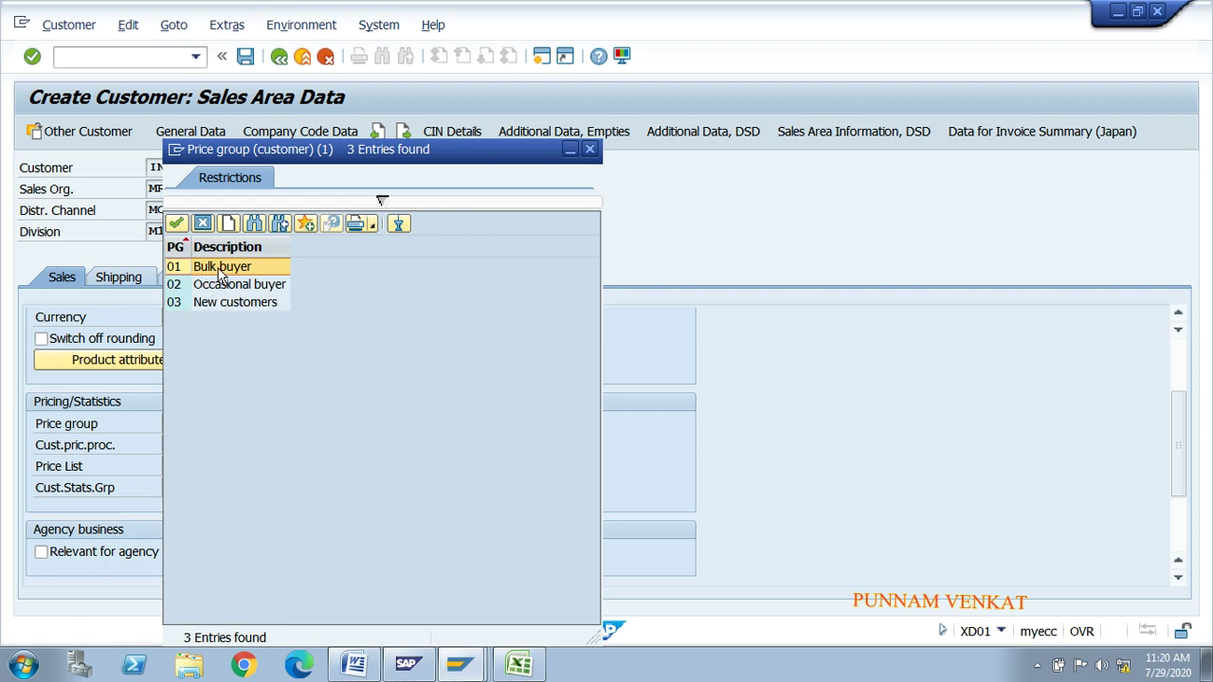
pyautogui.press('Down')
pyautogui.press('Down')
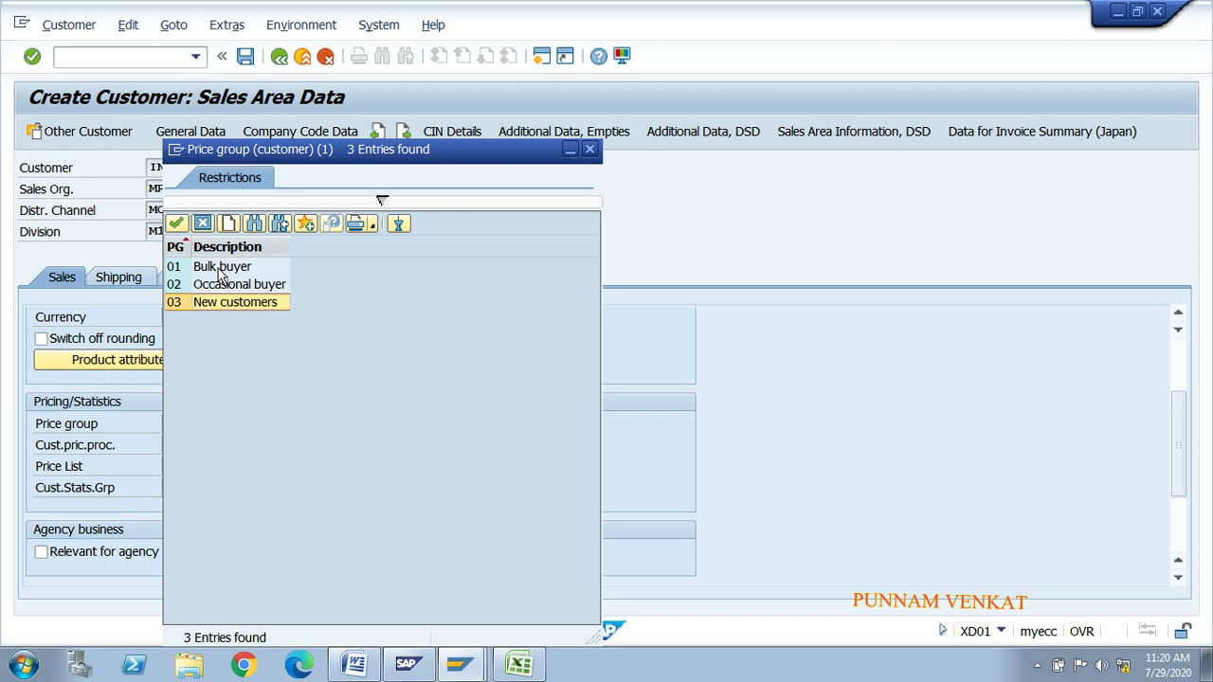
pyautogui.hotkey('alt', 'Tab')
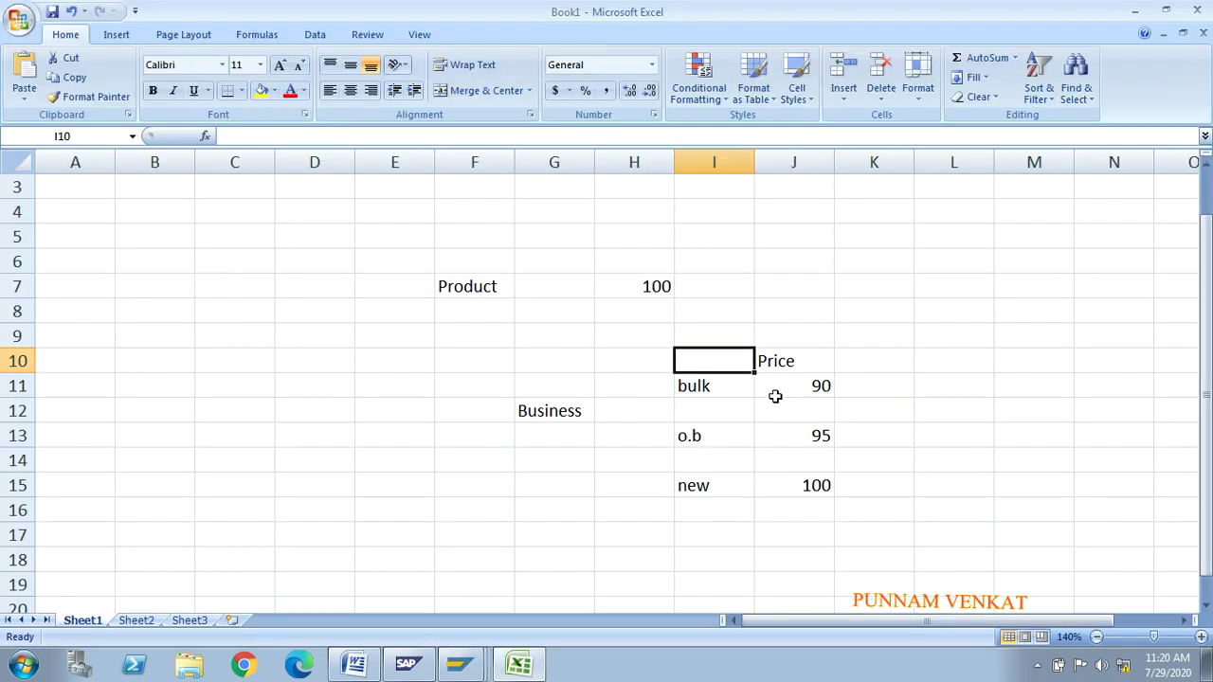
pyautogui.click(779, 392)
pyautogui.press('Down')
pyautogui.press('Down')
pyautogui.press('Down')
pyautogui.press('Down')
pyautogui.press('Up')
pyautogui.press('Up')
pyautogui.press('Up')
pyautogui.press('Up')
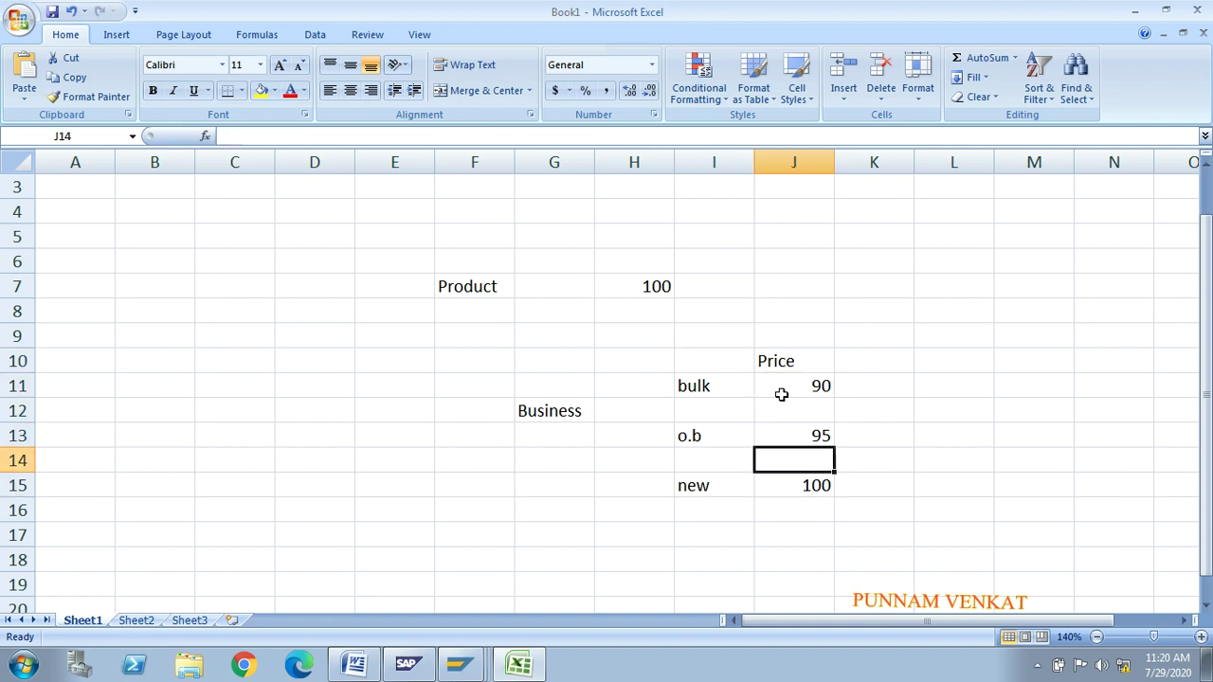
pyautogui.press('Left')
pyautogui.press('Left')
pyautogui.press('Up')
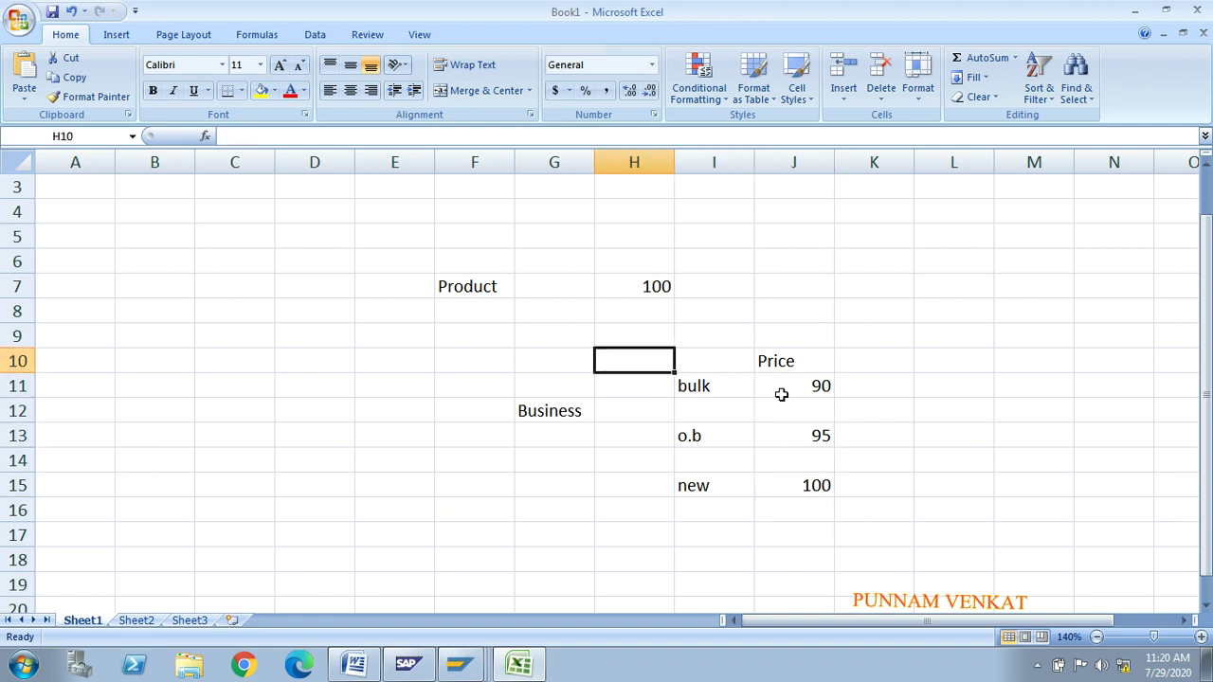
pyautogui.press('Right')
pyautogui.keyDown('shift'); pyautogui.click(782, 395); pyautogui.keyUp('shift')
pyautogui.hotkey('alt', 'Tab')
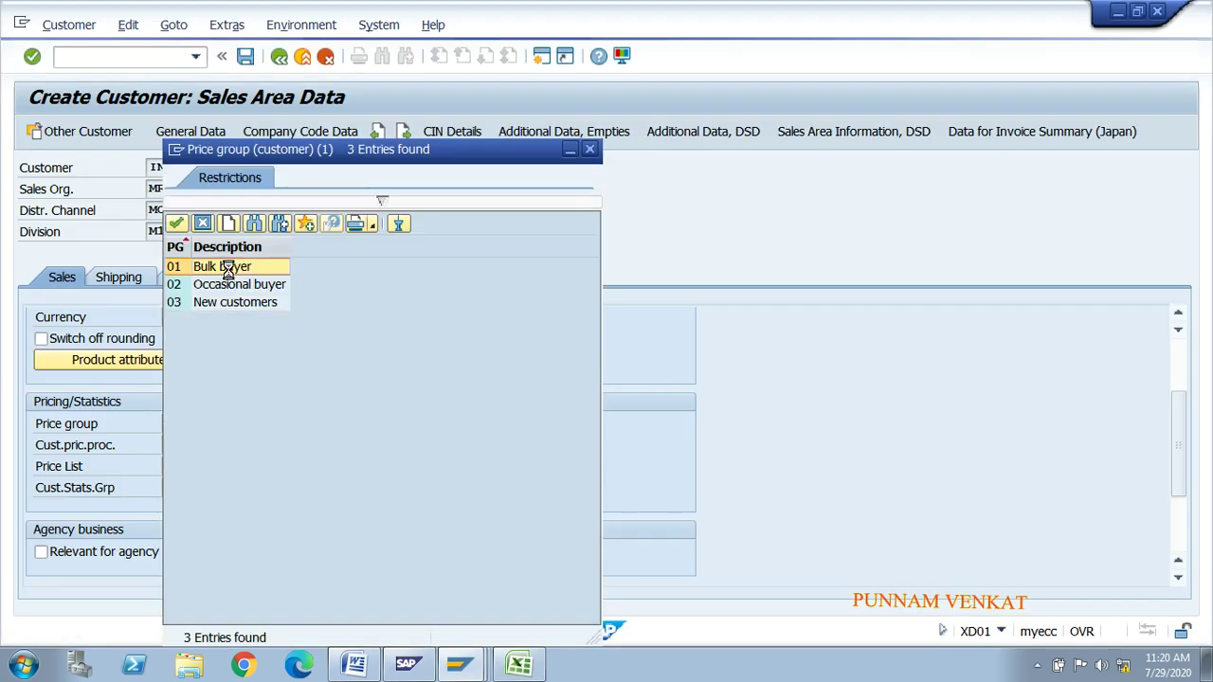
# Step: Choose price group 01 Bulk buyer and customer pricing procedure 1 Standard
pyautogui.doubleClick(227, 268)
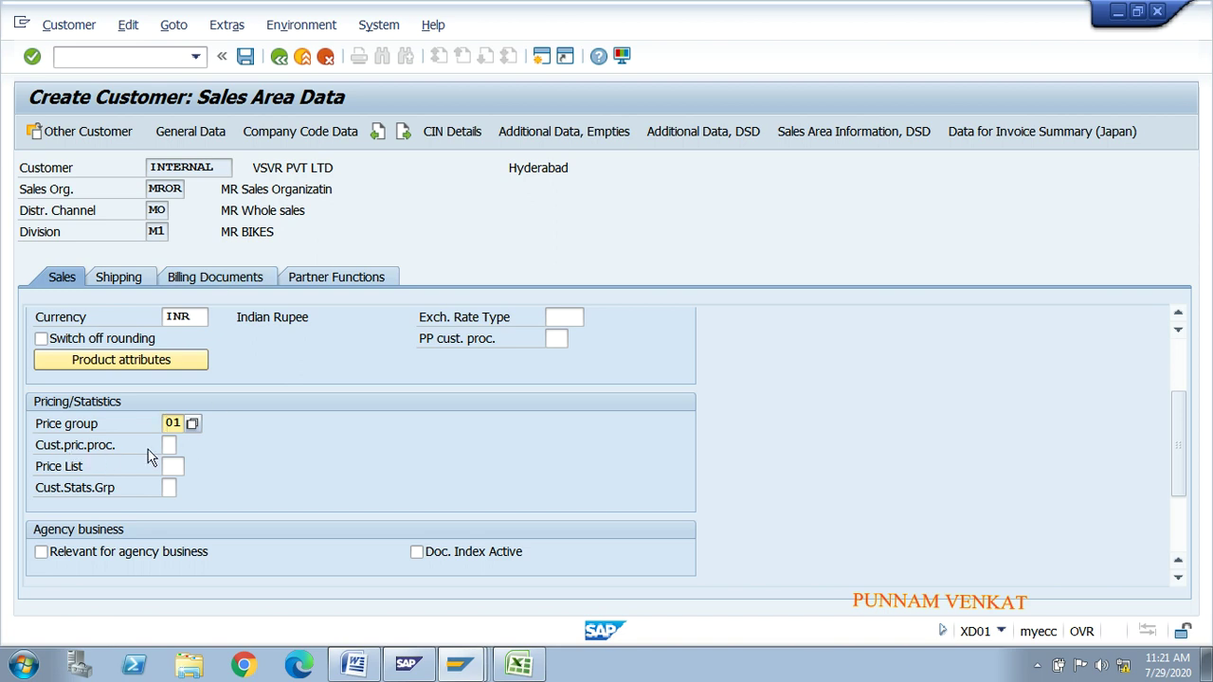
pyautogui.click(168, 445)
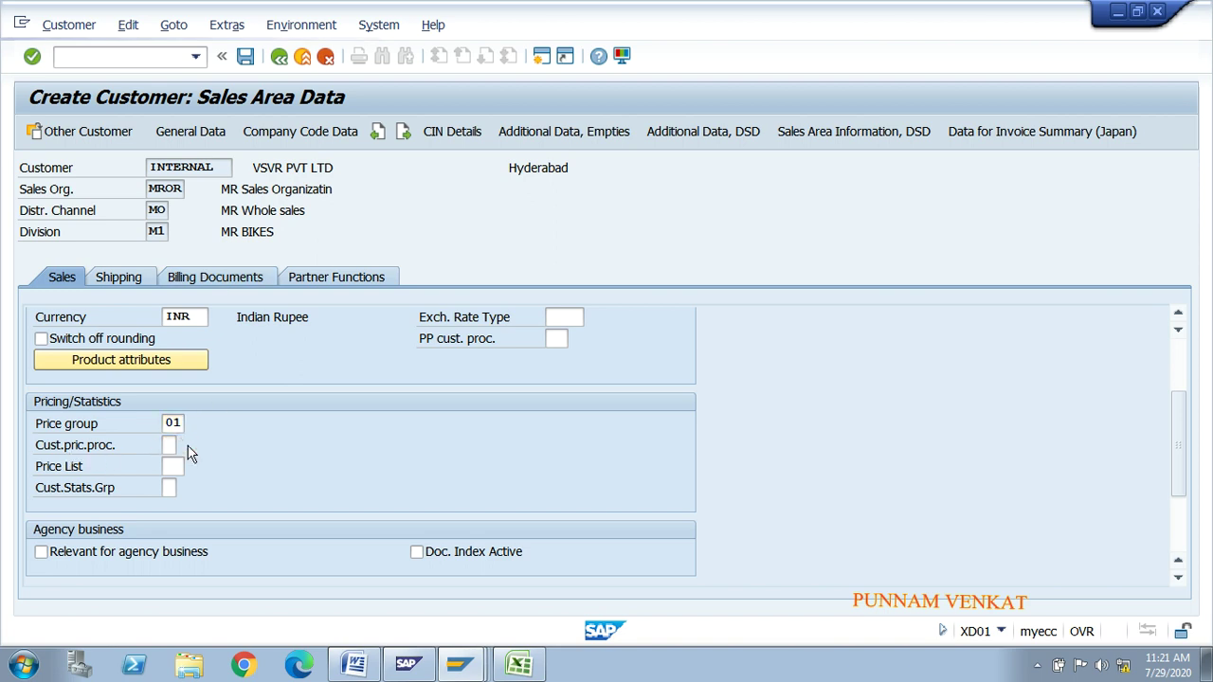
pyautogui.click(198, 449)
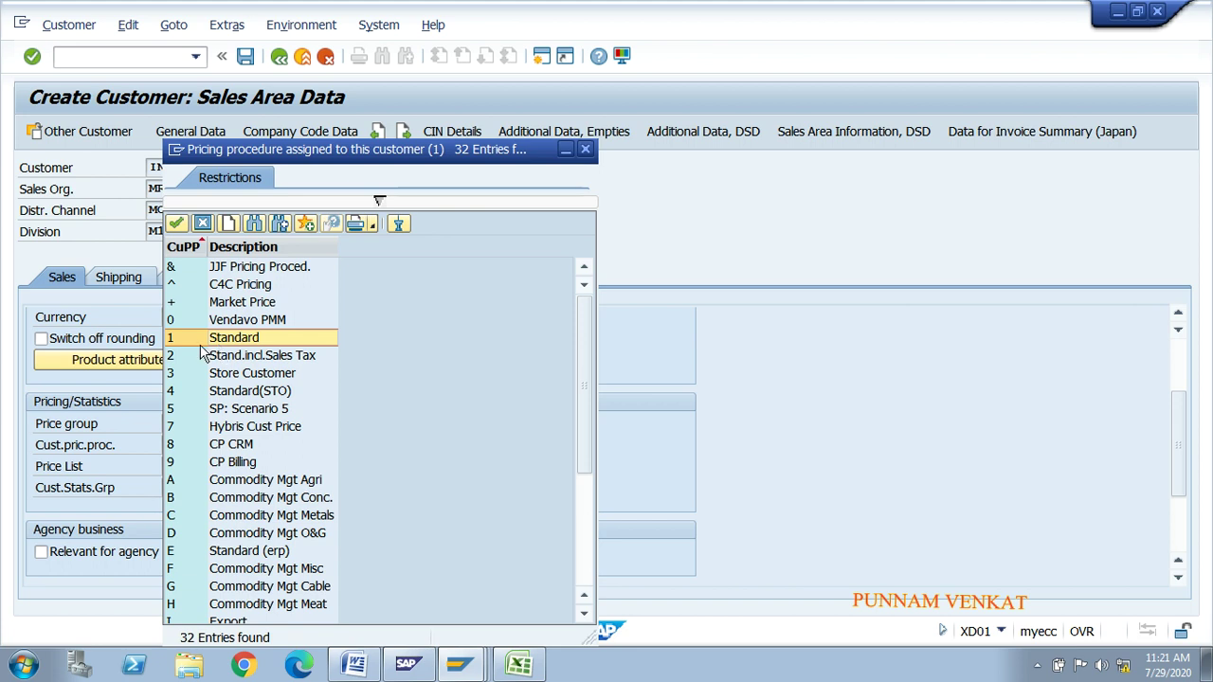
pyautogui.doubleClick(224, 341)
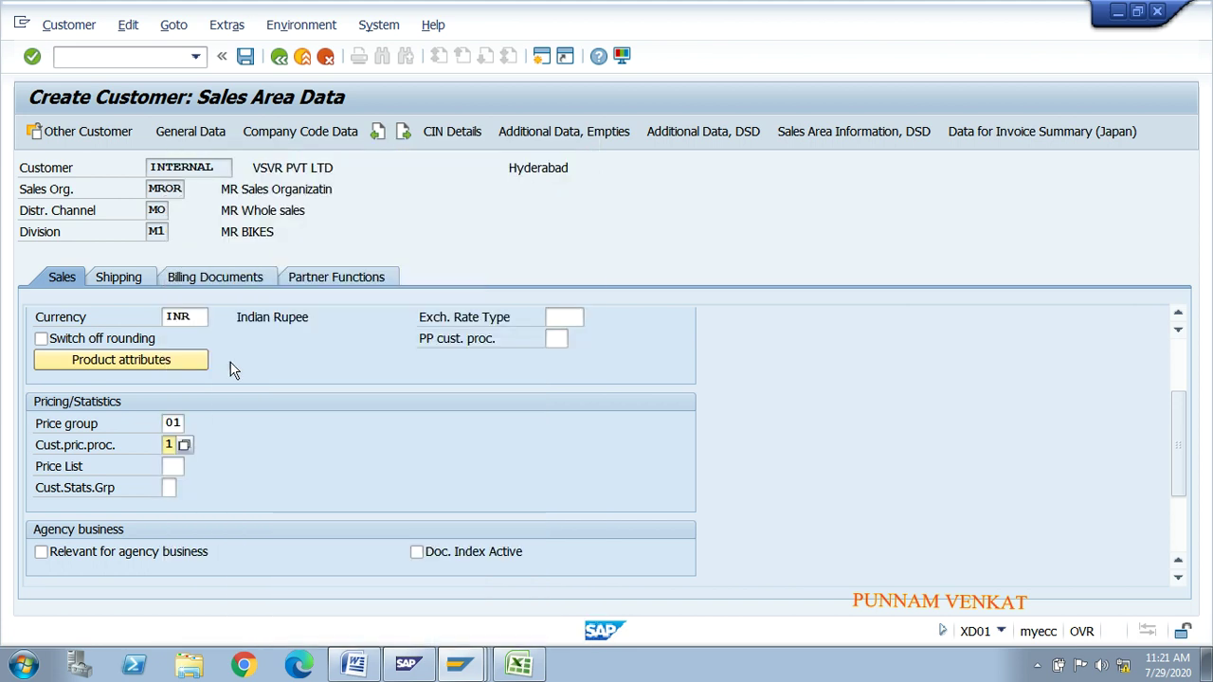
# Step: Set the price list to 01 Wholesale after reviewing the other price list types
pyautogui.click(171, 466)
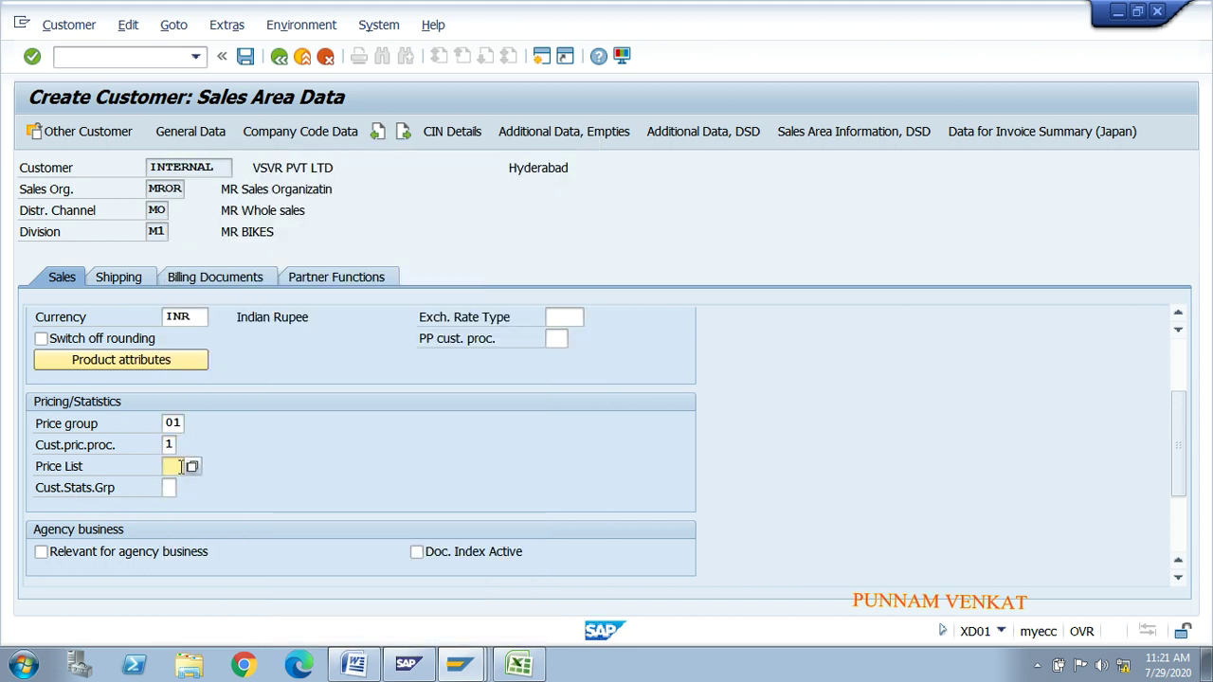
pyautogui.click(193, 466)
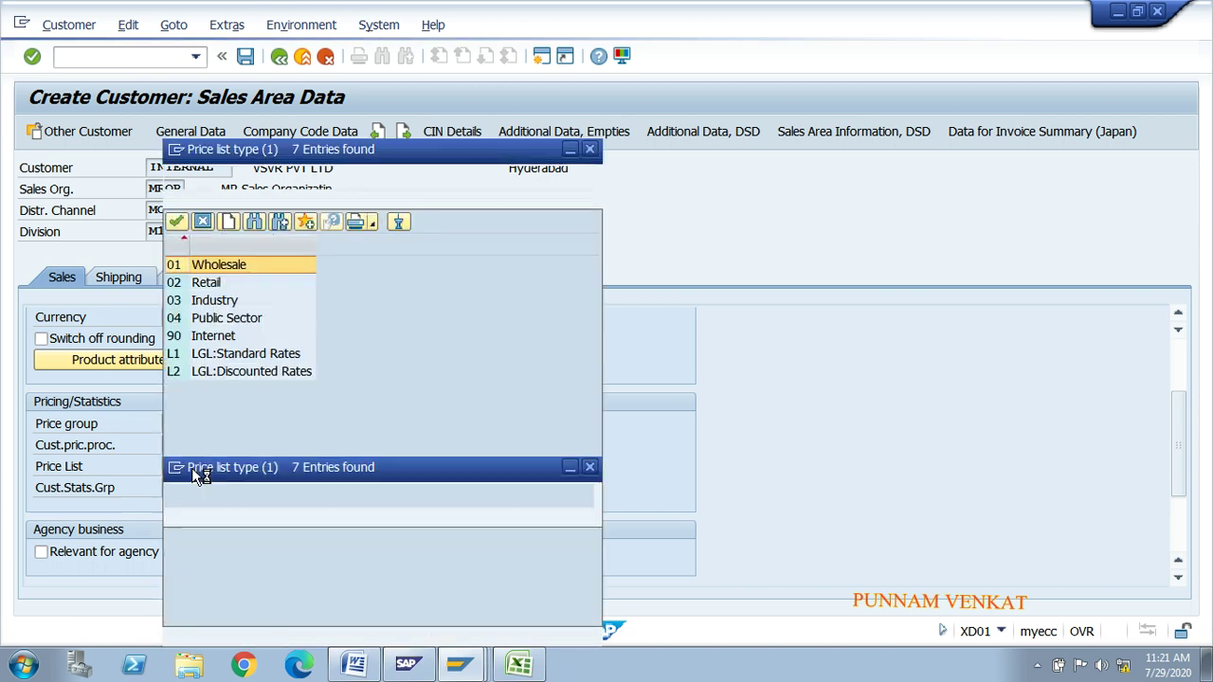
pyautogui.click(232, 285)
pyautogui.click(244, 305)
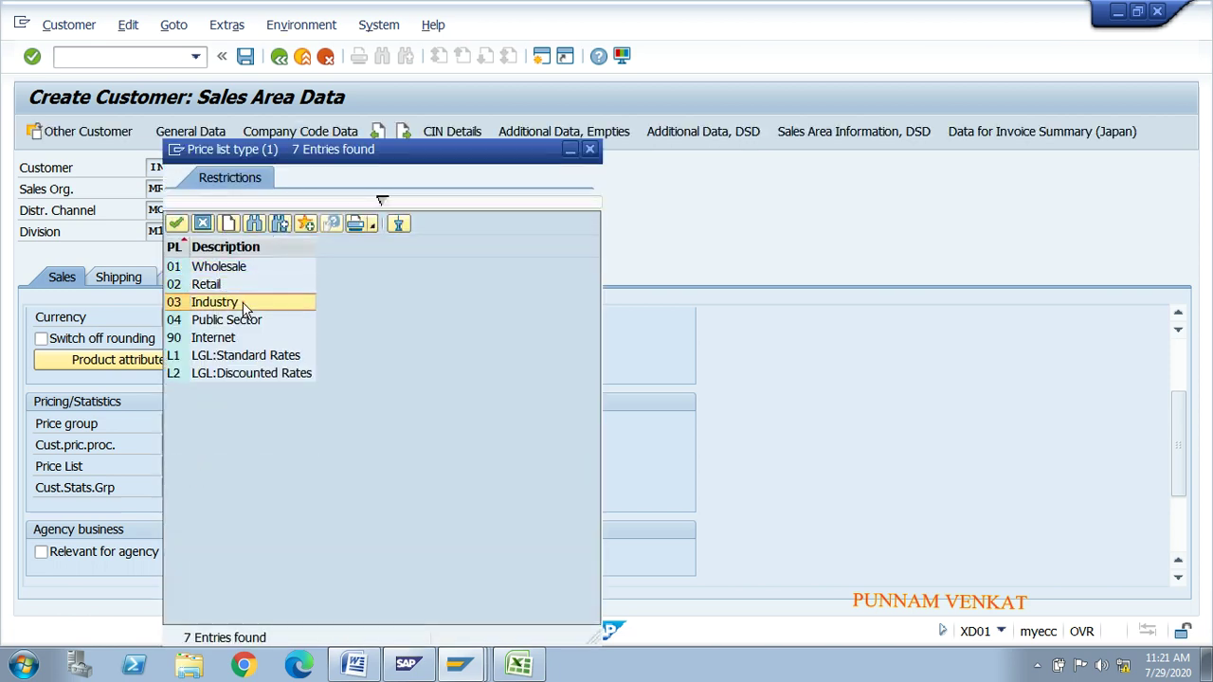
pyautogui.click(254, 320)
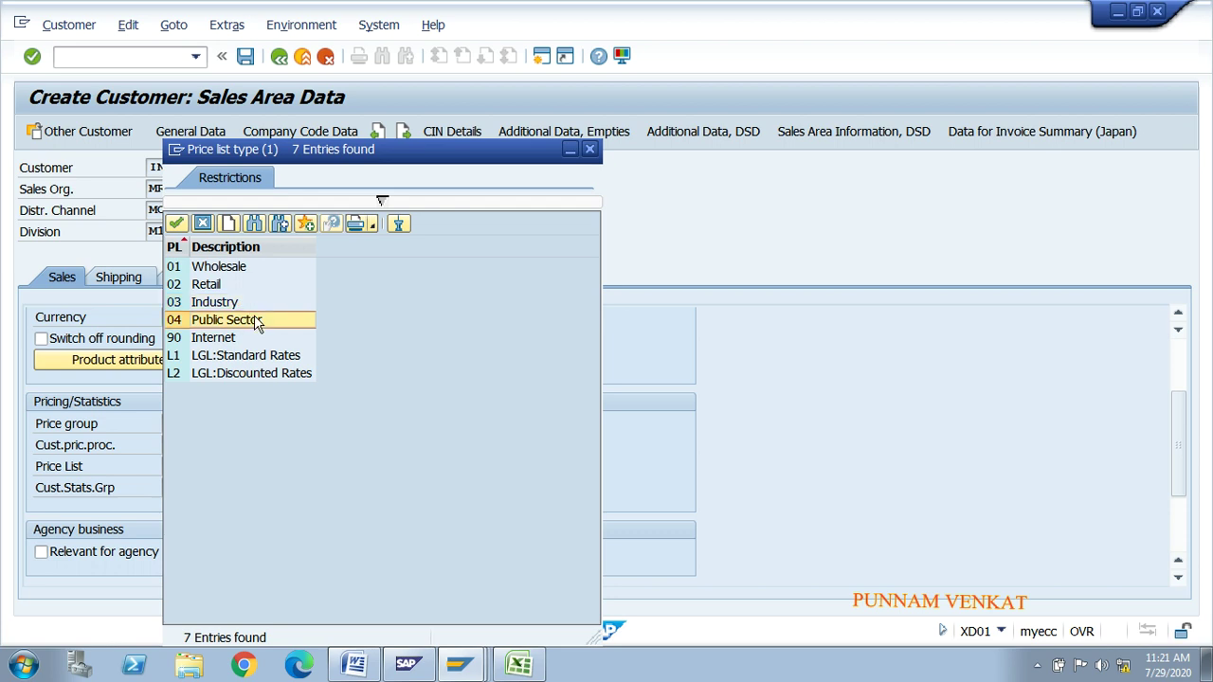
pyautogui.click(230, 266)
pyautogui.doubleClick(233, 266)
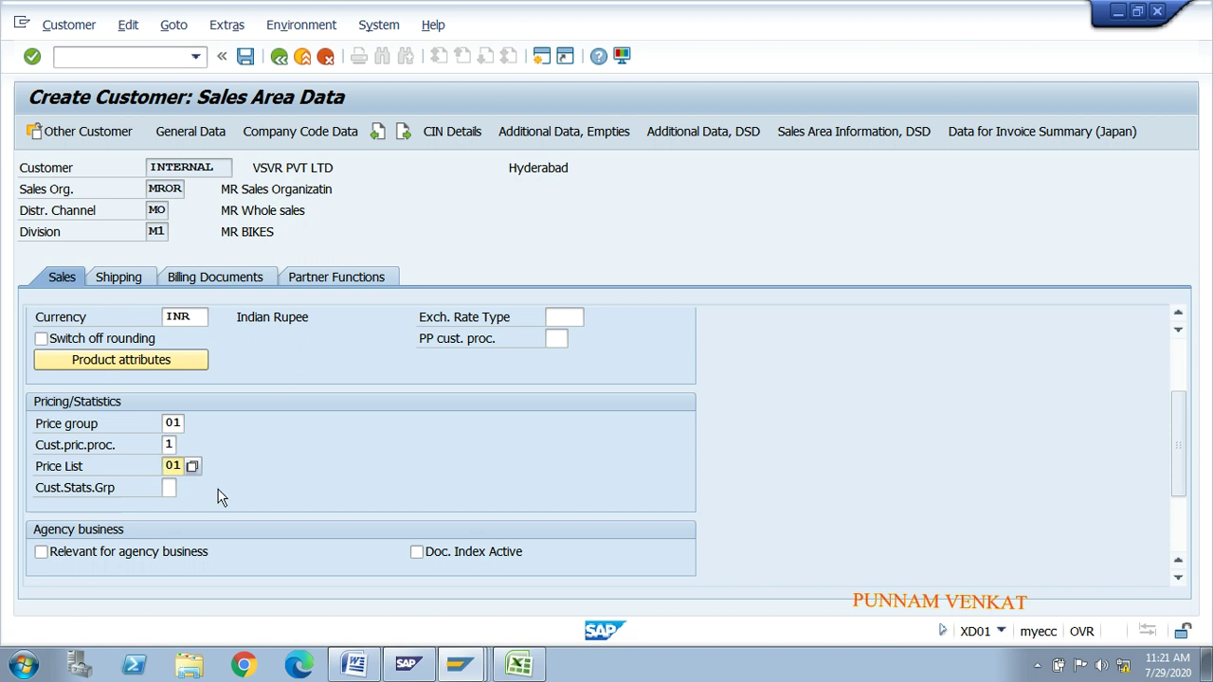
# Step: Enter exchange rate type M, standard translation at average rate
pyautogui.click(554, 322)
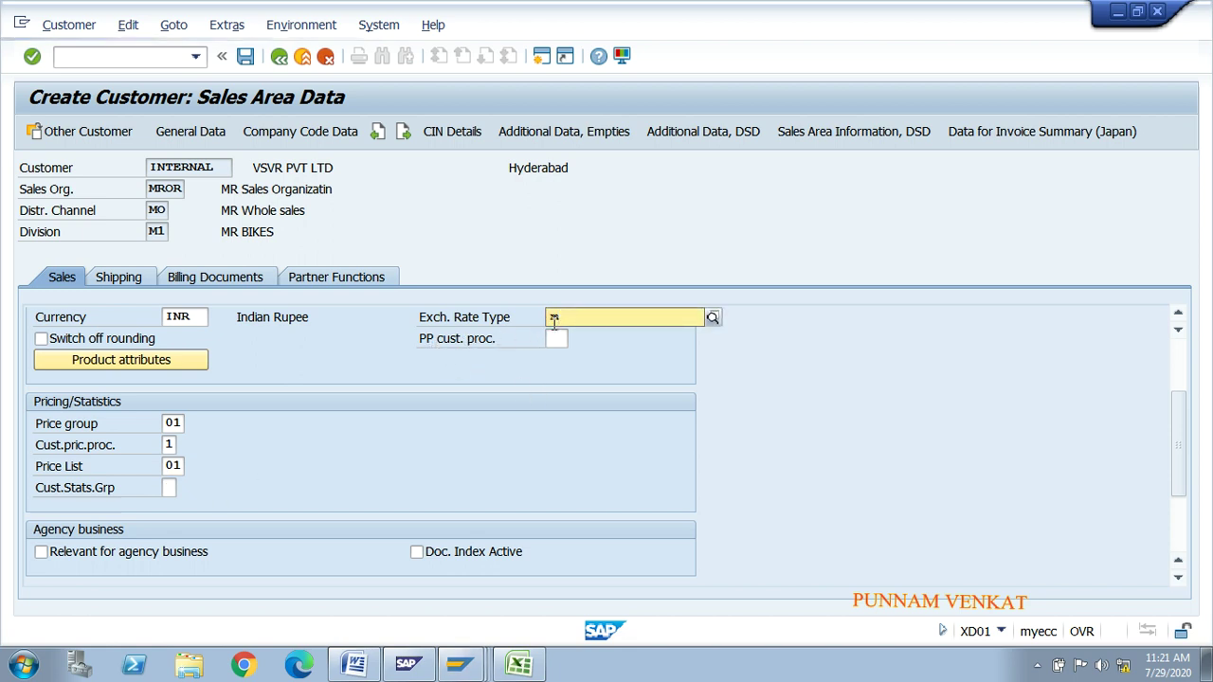
pyautogui.write('m')
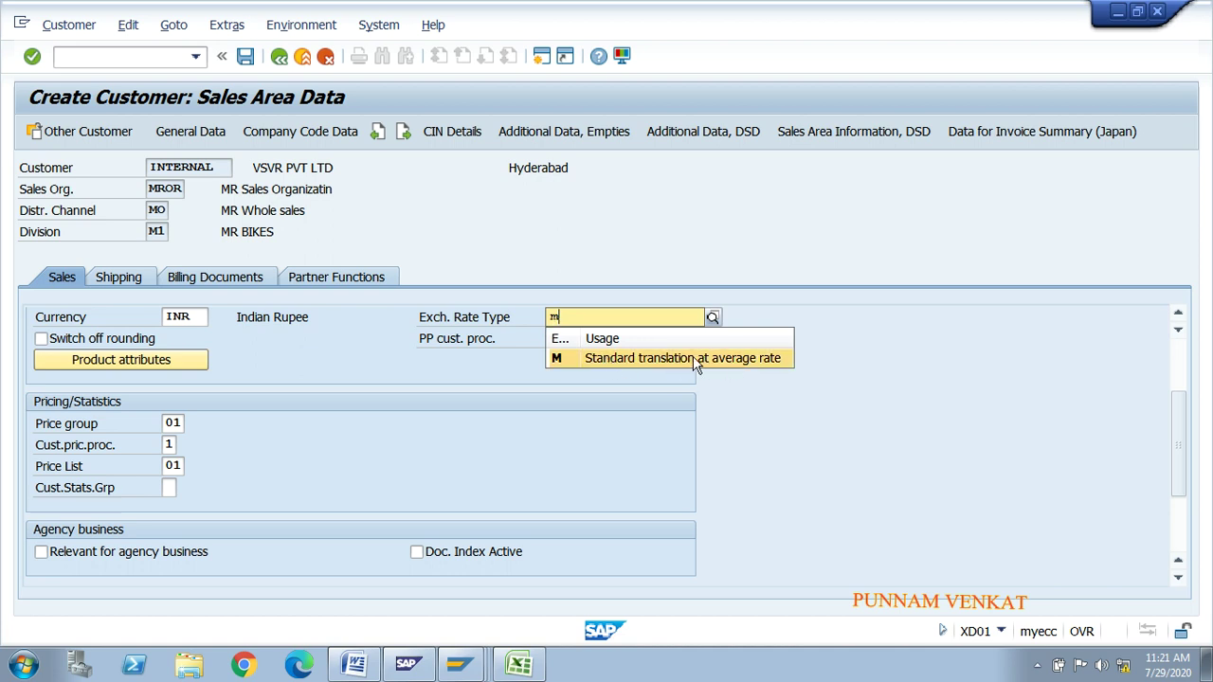
pyautogui.click(696, 360)
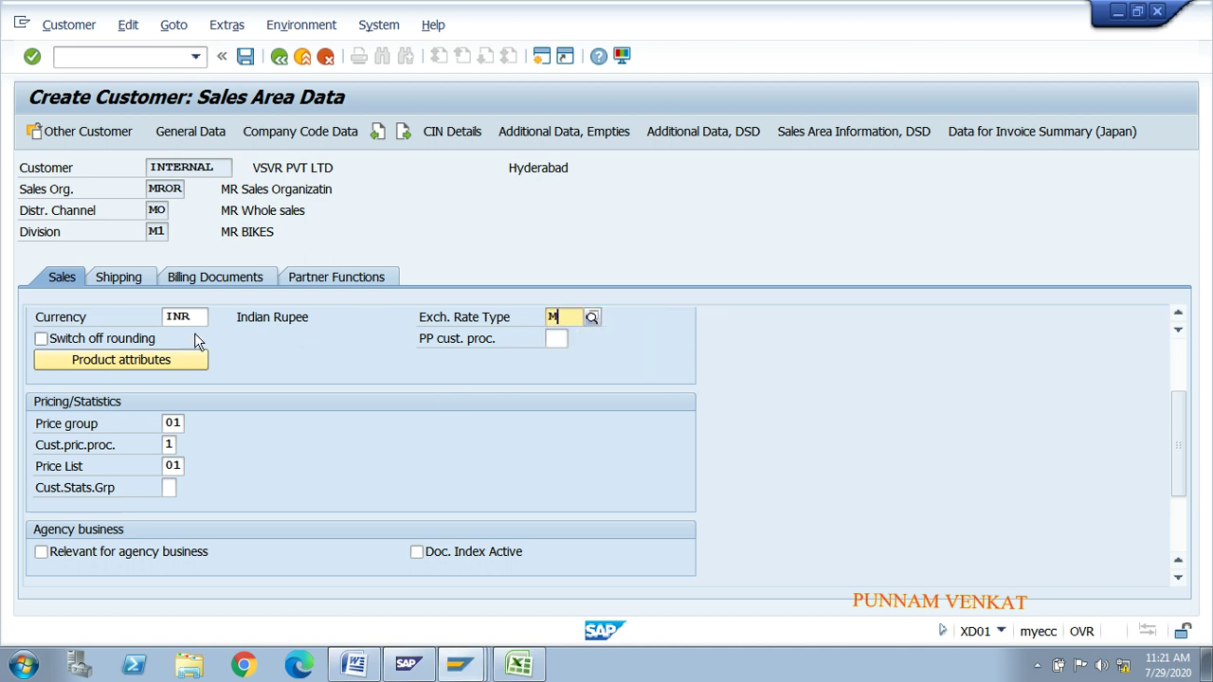
# Step: Review the delivery priorities (Normal, Low) in the shipping data, then bring up the Excel workbook
pyautogui.click(121, 277)
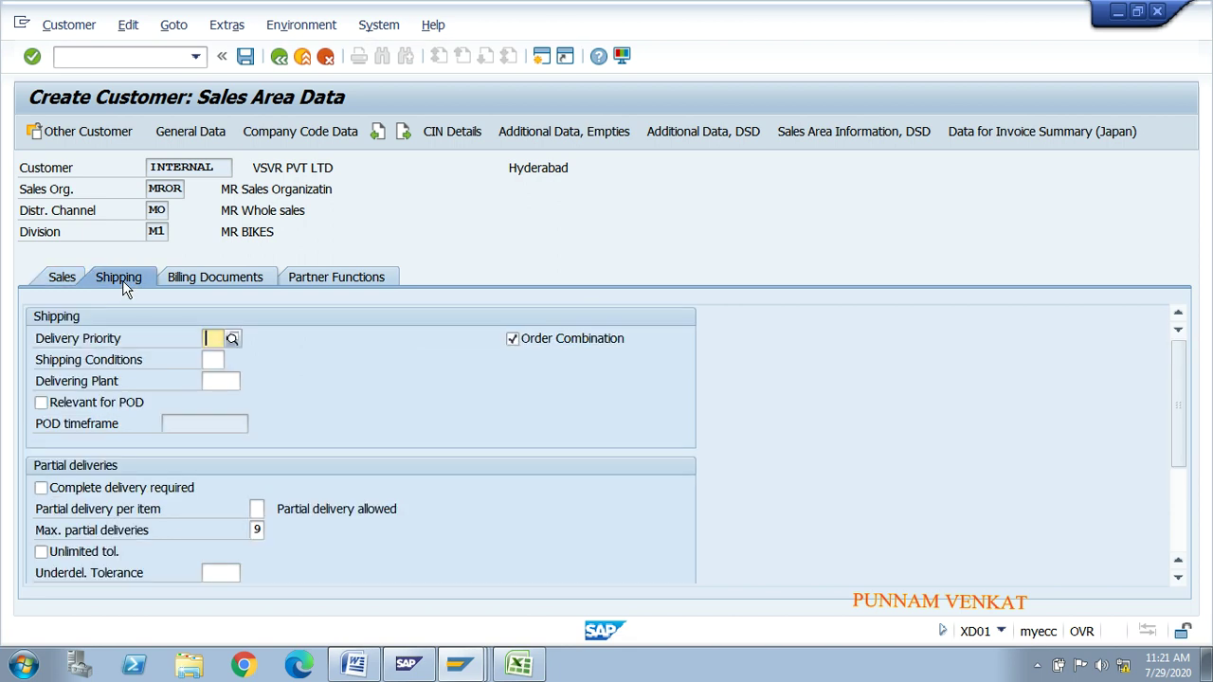
pyautogui.click(233, 339)
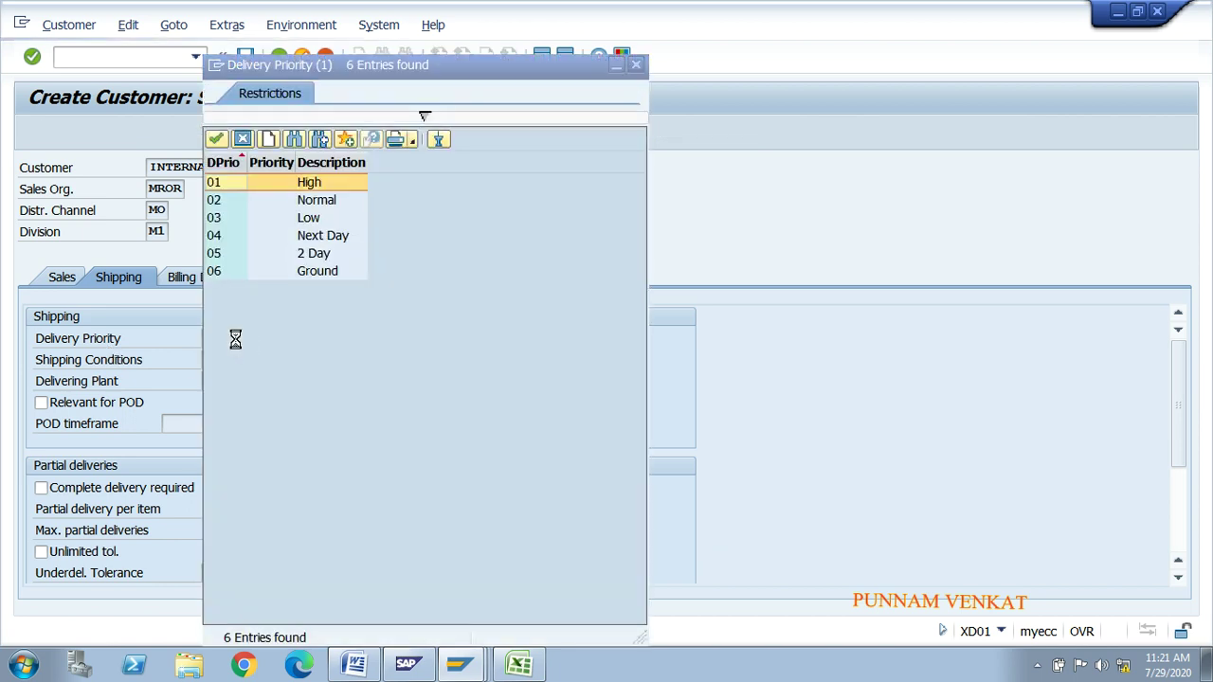
pyautogui.click(327, 201)
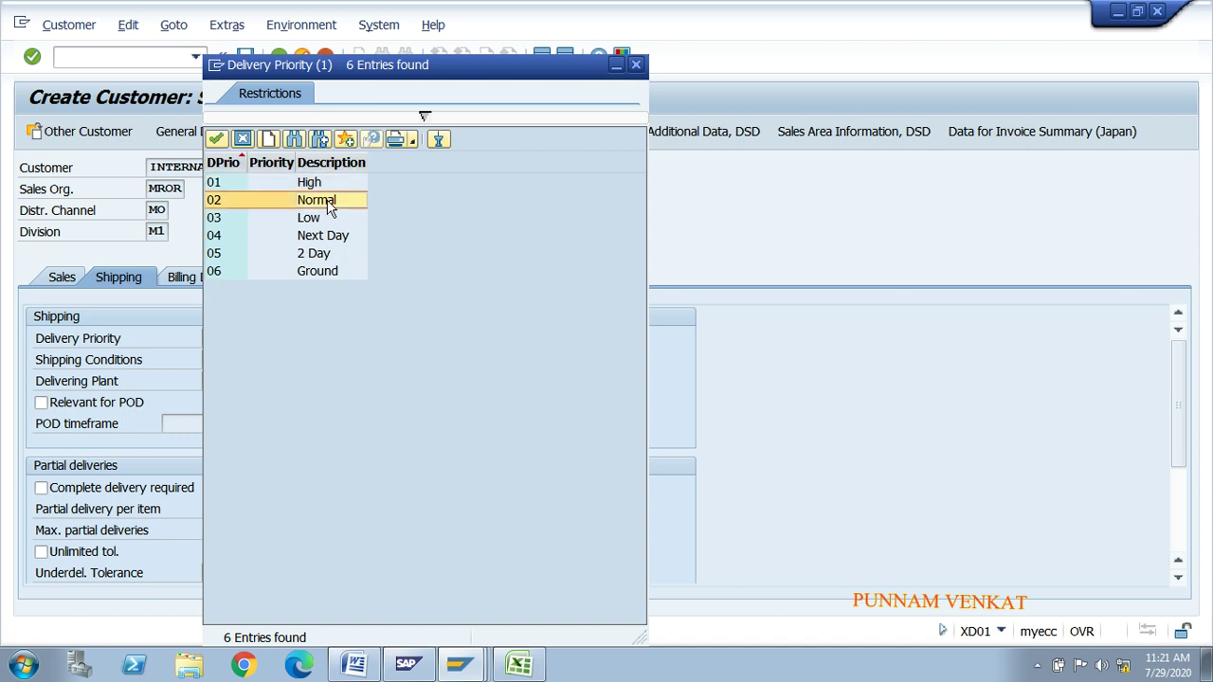
pyautogui.click(325, 221)
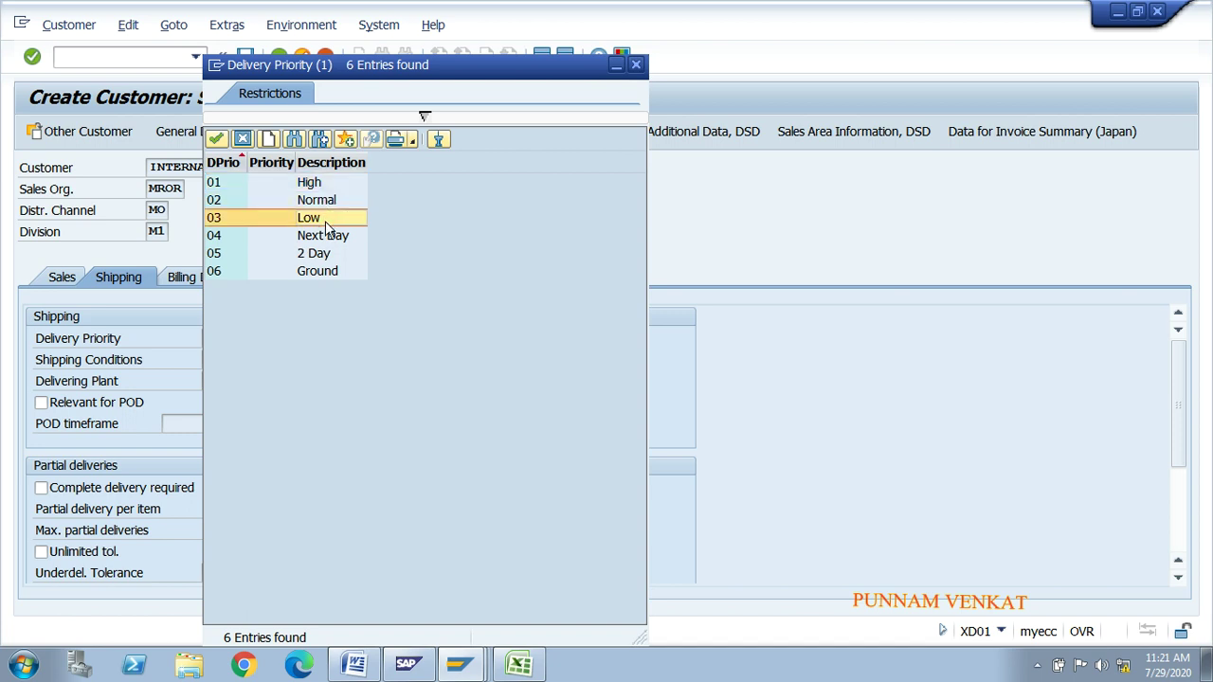
pyautogui.click(523, 666)
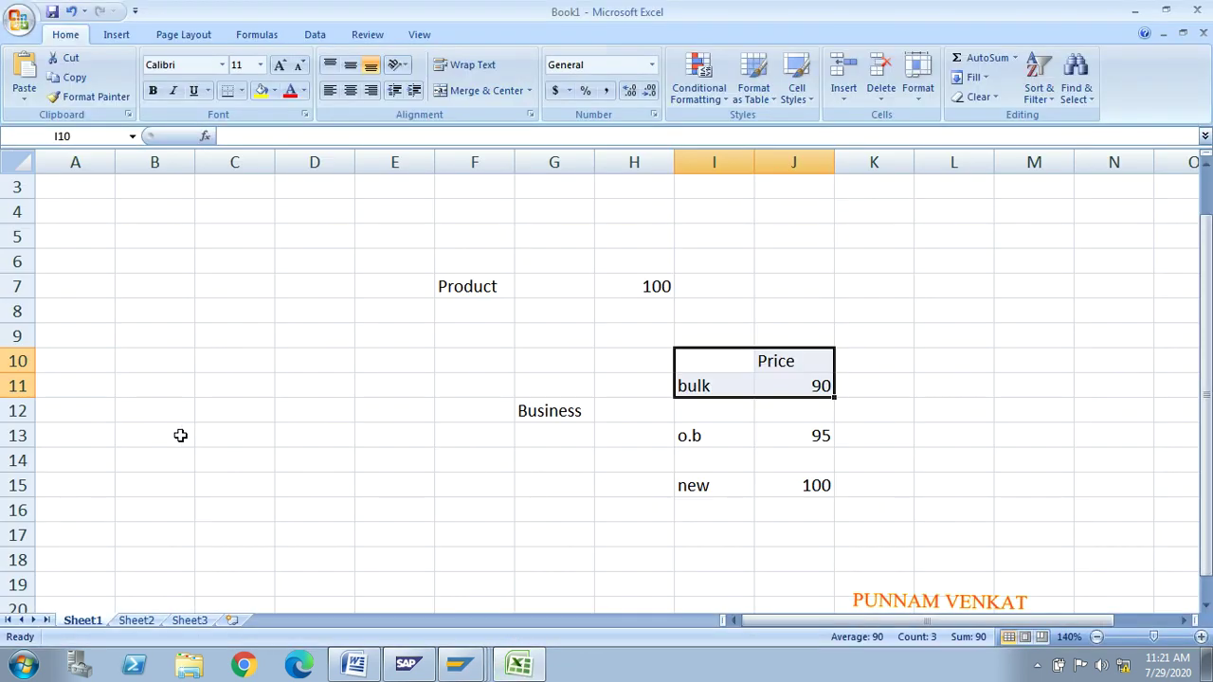
pyautogui.click(180, 435)
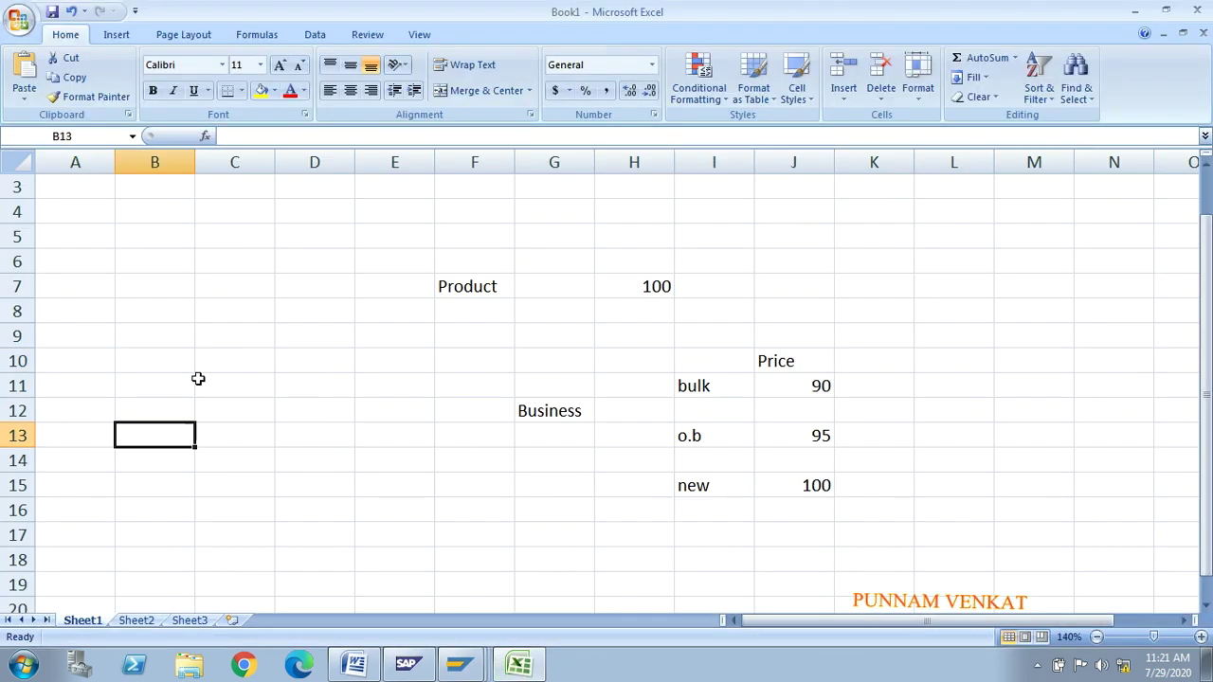
# Step: Enter 3 in C10 and the first row 1 / H in B12:C12
pyautogui.click(202, 364)
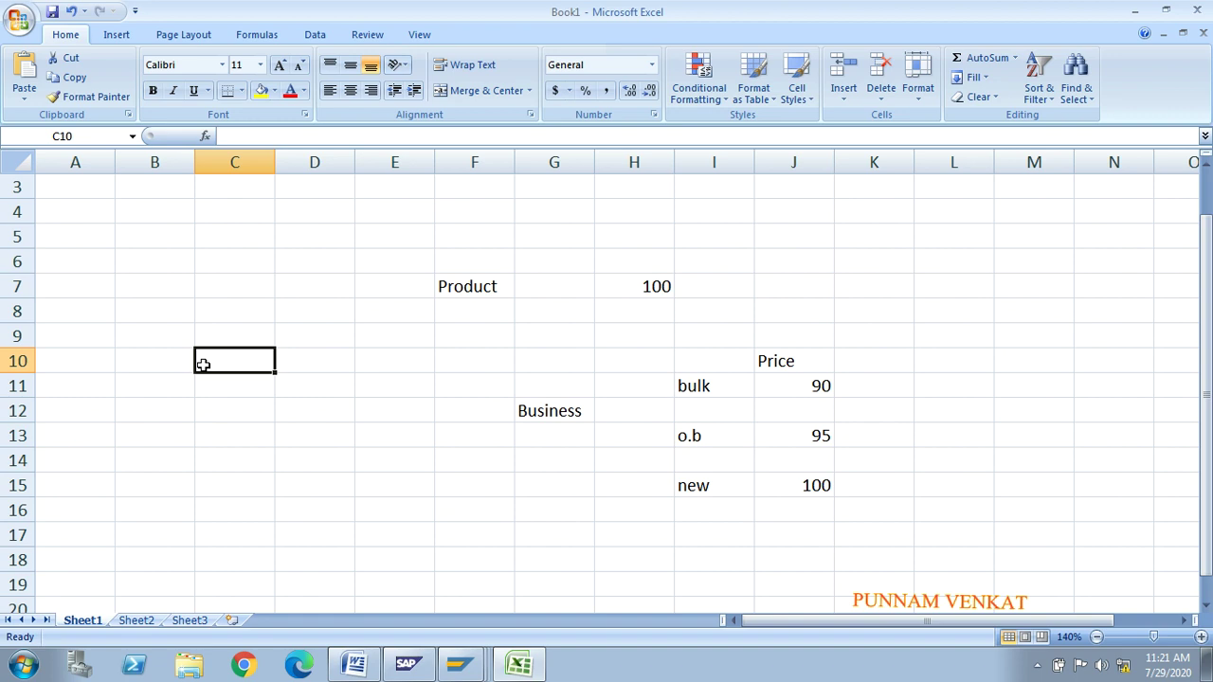
pyautogui.write('3')
pyautogui.press('Return')
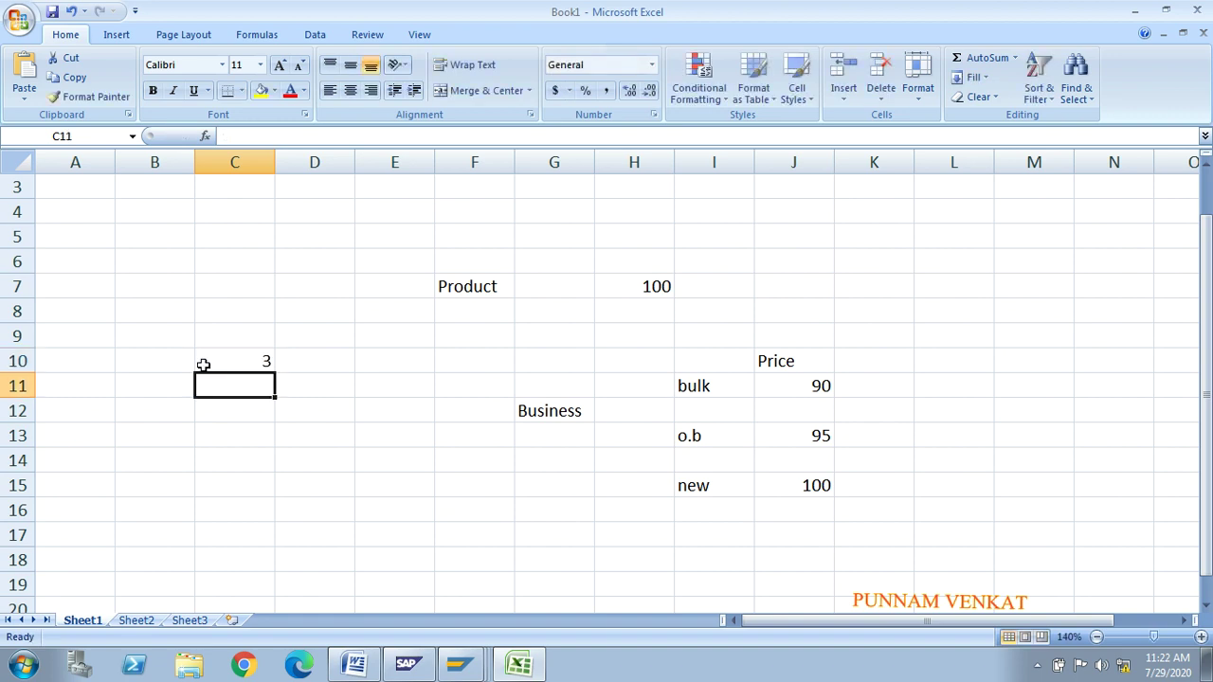
pyautogui.press('Left')
pyautogui.press('Down')
pyautogui.write('1')
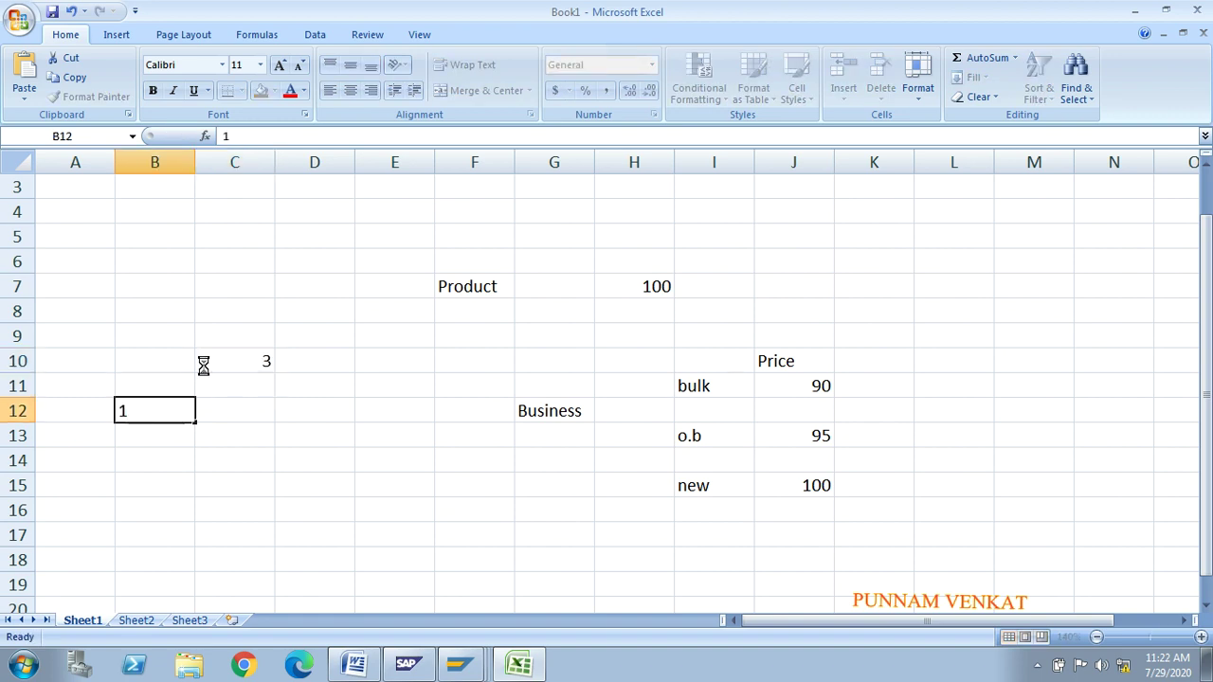
pyautogui.press('Right')
pyautogui.write('H')
pyautogui.press('Return')
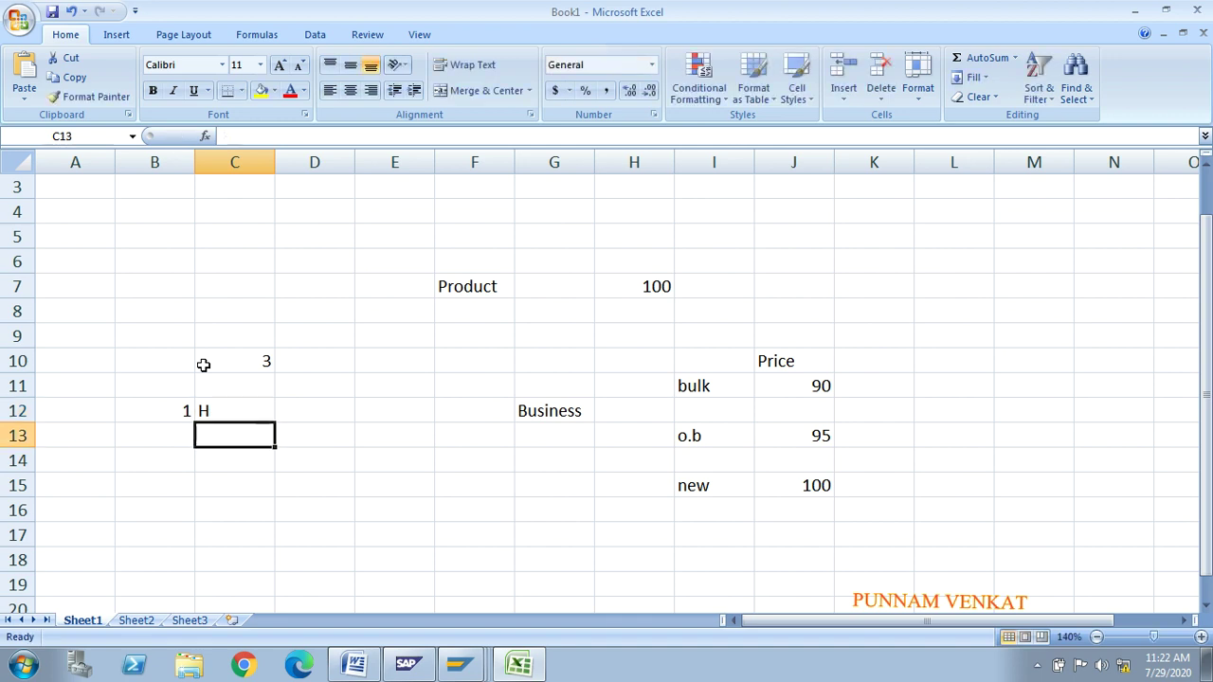
# Step: Add rows 2 / m and 3 / l in B13:C14
pyautogui.press('Left')
pyautogui.write('2')
pyautogui.press('Right')
pyautogui.write('m')
pyautogui.press('Return')
pyautogui.press('Left')
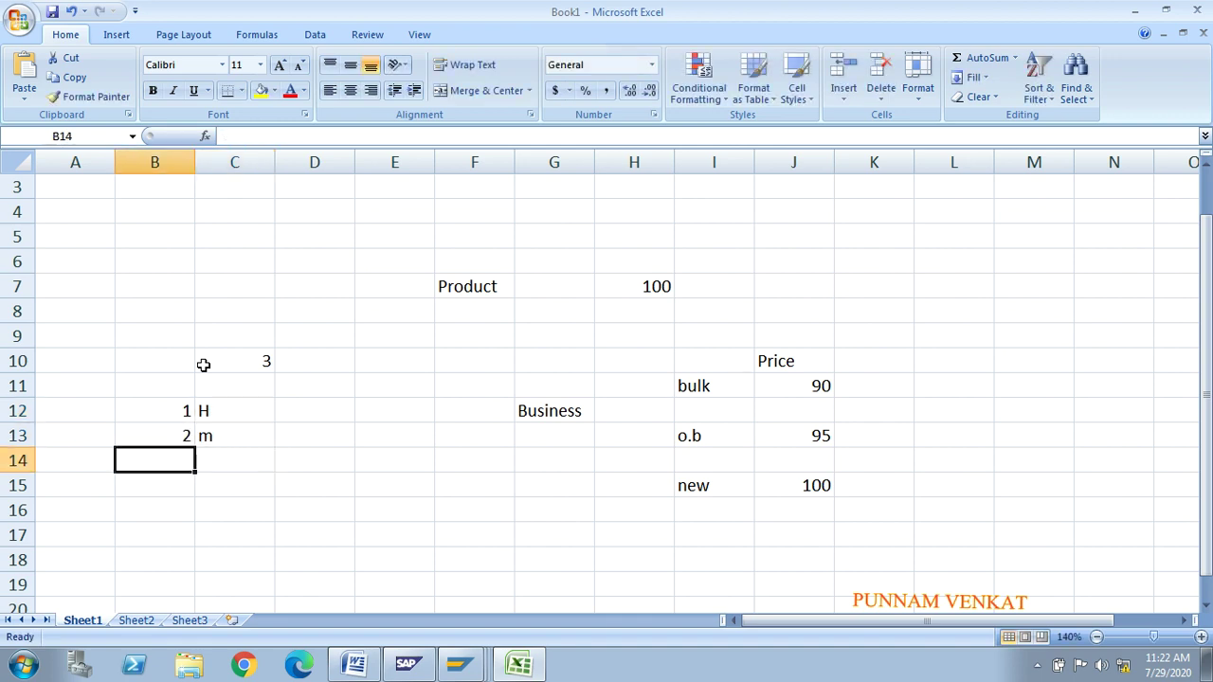
pyautogui.write('3')
pyautogui.press('Return')
pyautogui.press('Up')
pyautogui.press('Right')
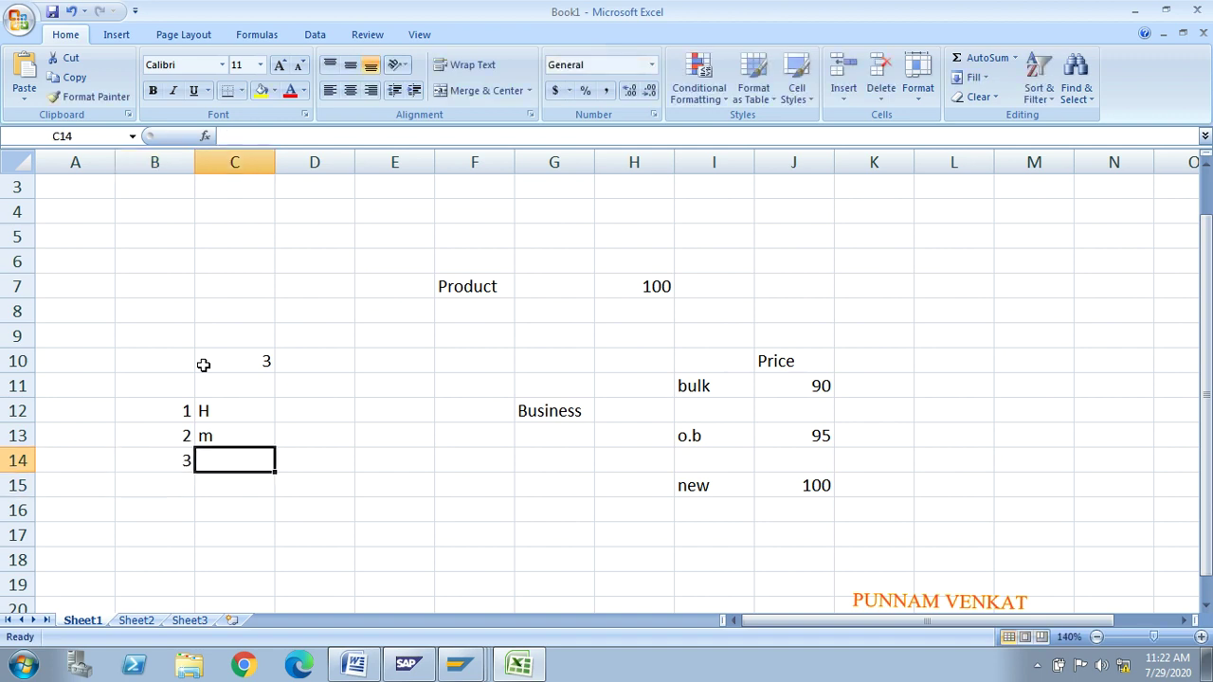
pyautogui.write('l')
pyautogui.press('Return')
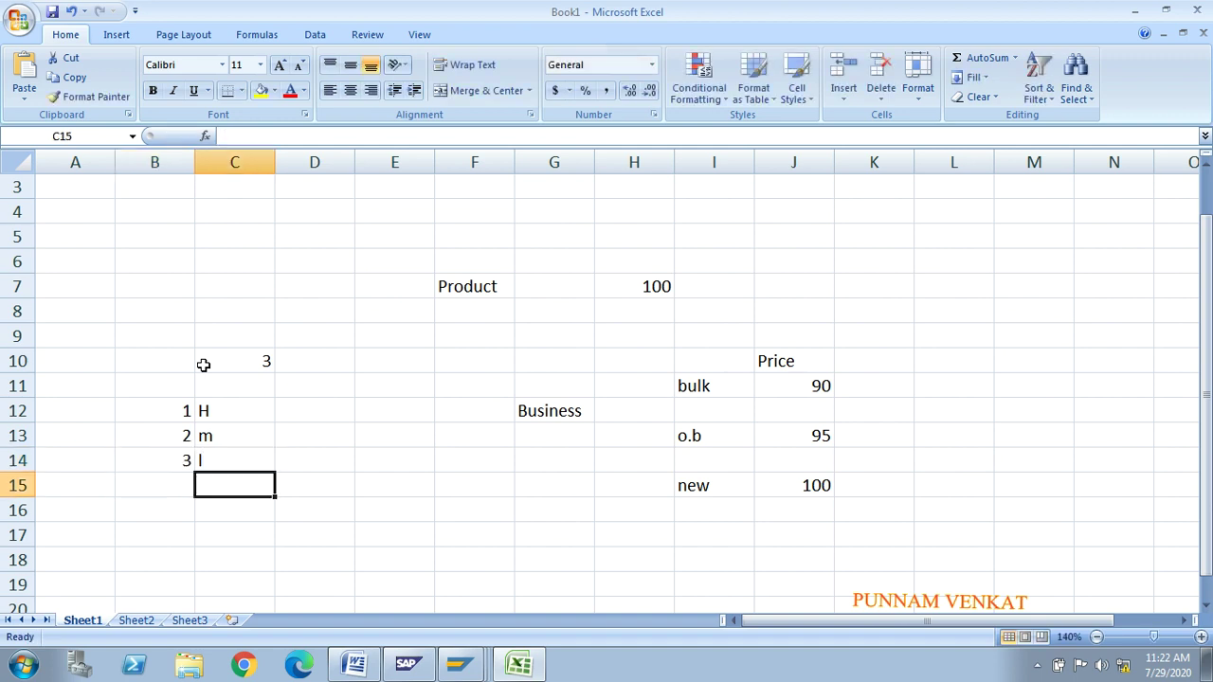
pyautogui.press('Right')
pyautogui.press('Right')
pyautogui.press('Right')
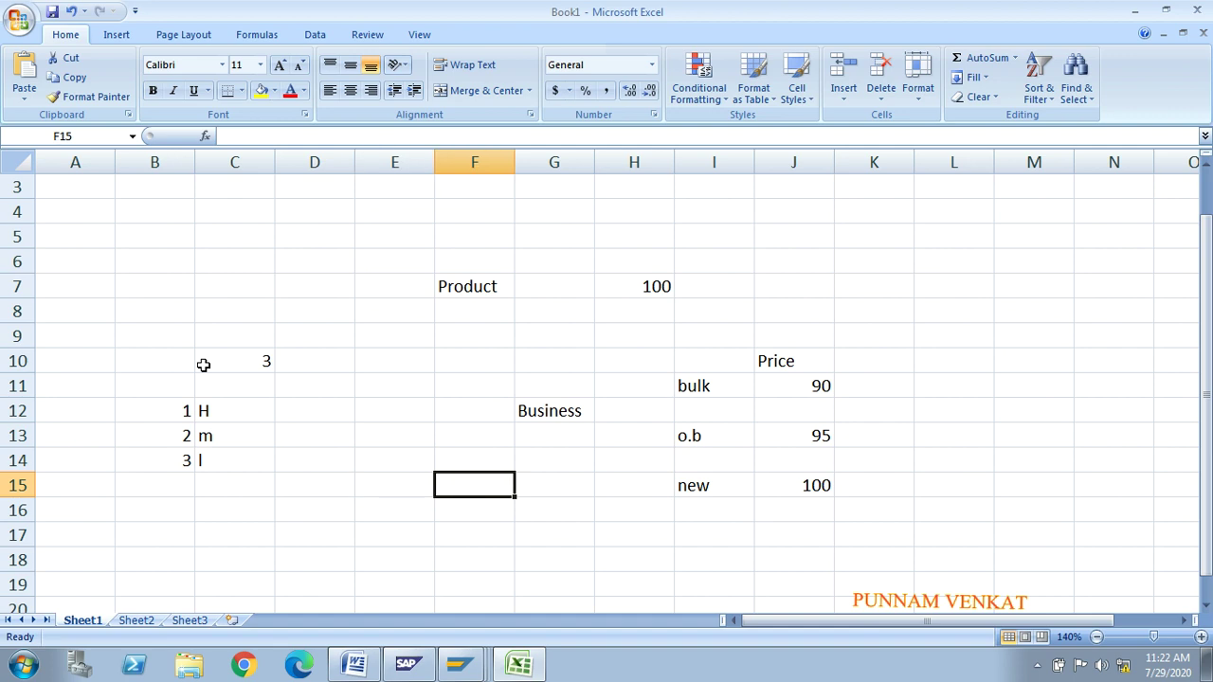
# Step: Review the entries and clear the 3 and l from row 14
pyautogui.click(171, 408)
pyautogui.hotkey('shift', 'Down')
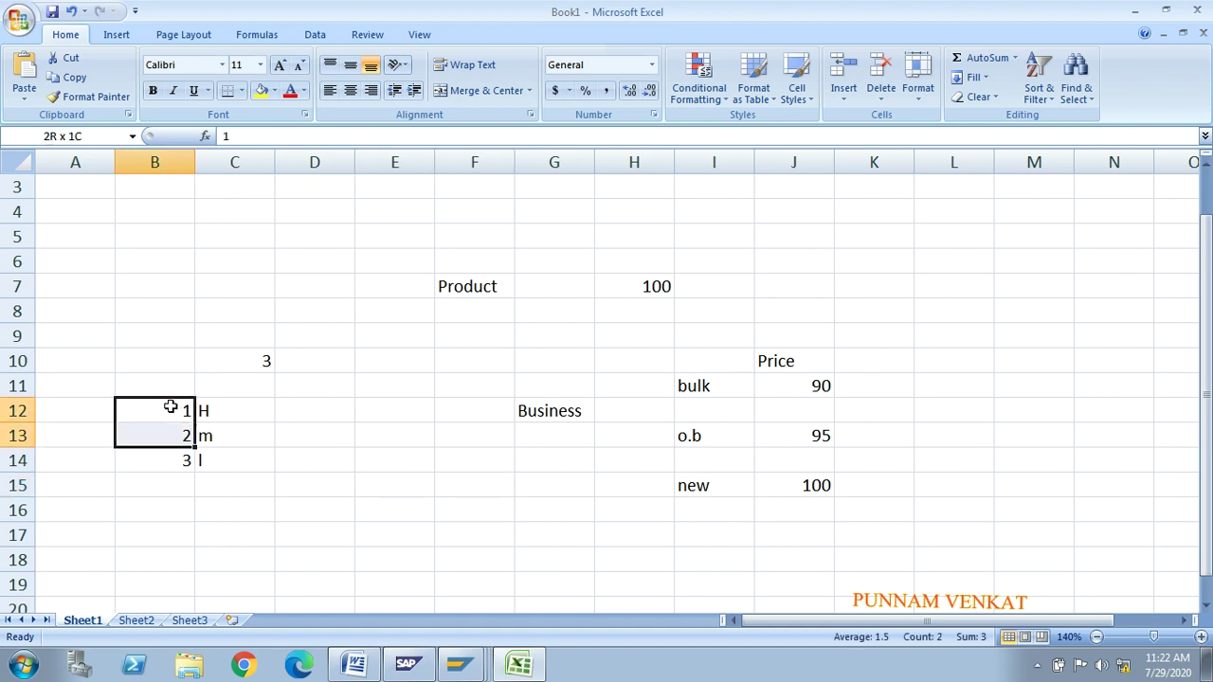
pyautogui.hotkey('shift', 'Down')
pyautogui.hotkey('shift', 'Down')
pyautogui.hotkey('shift', 'Up')
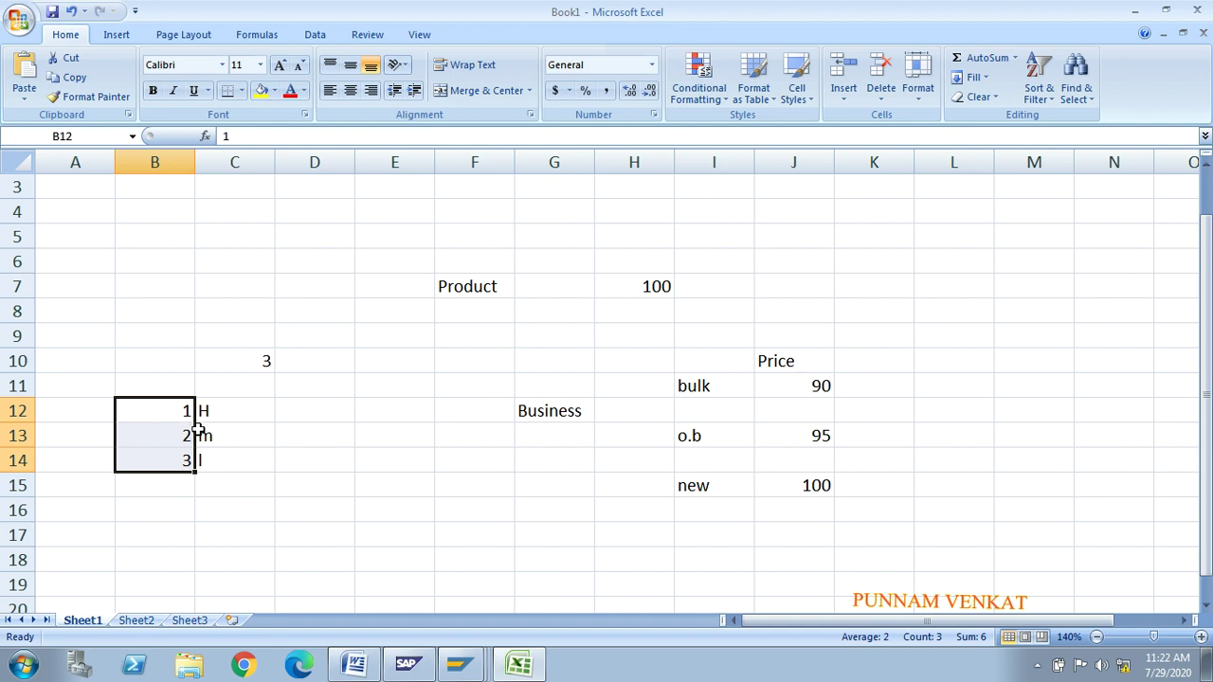
pyautogui.click(229, 412)
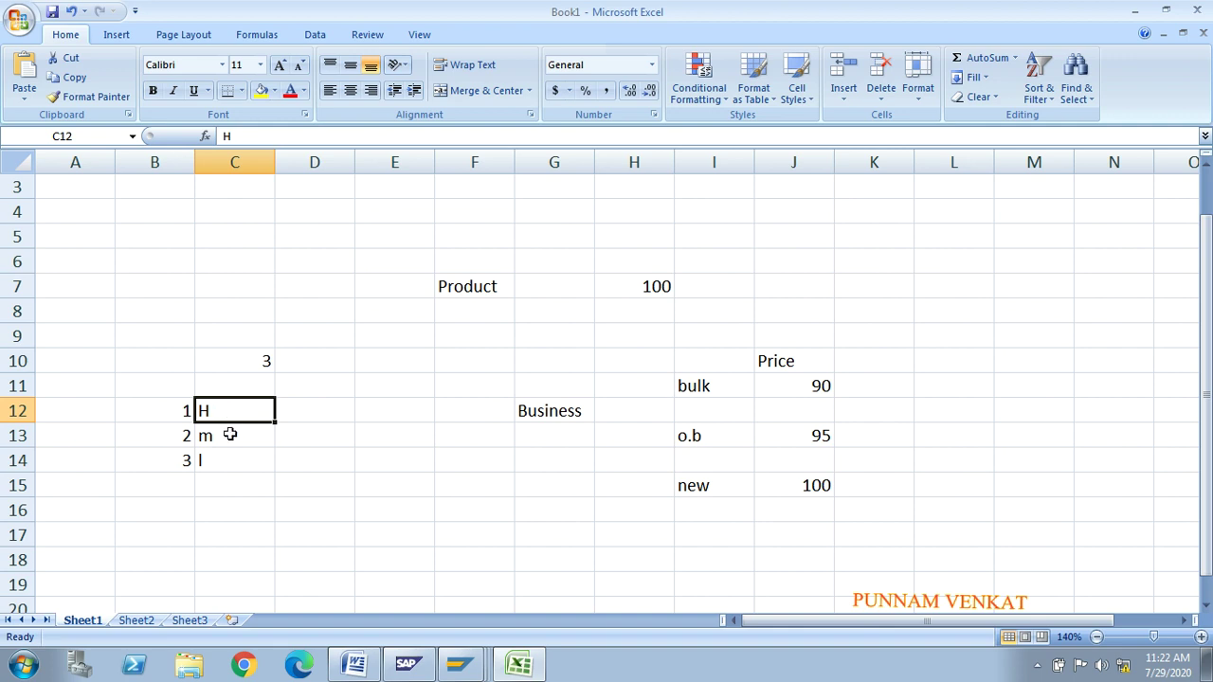
pyautogui.click(229, 434)
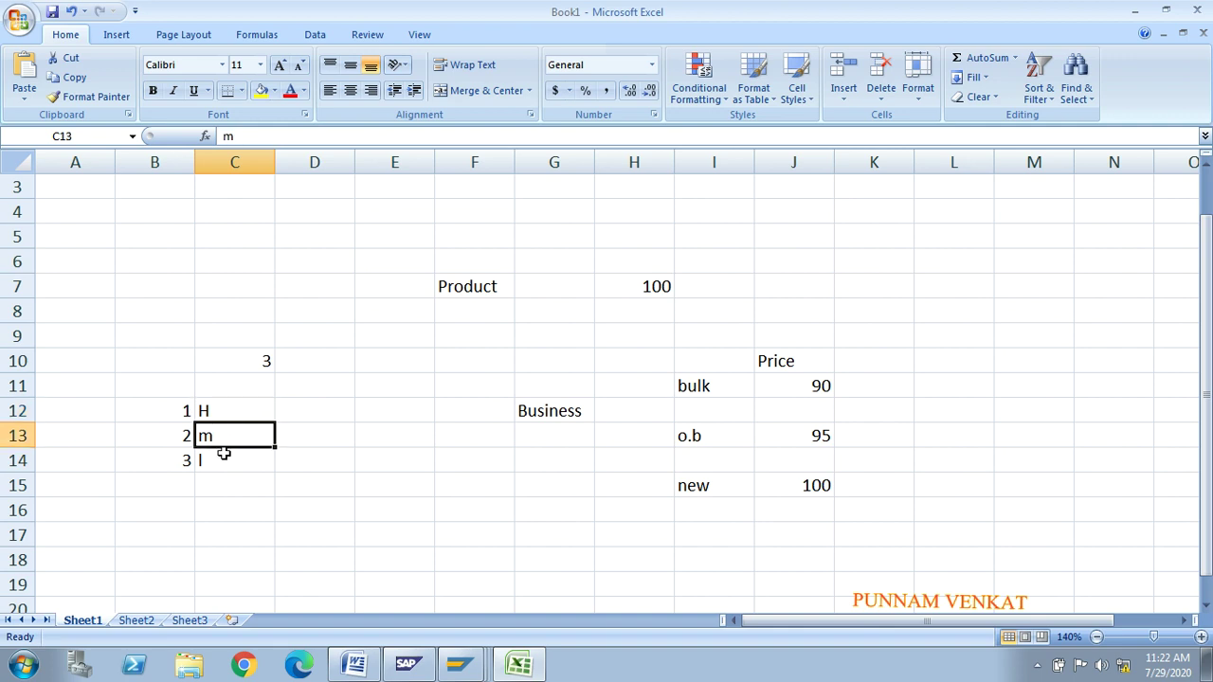
pyautogui.click(223, 457)
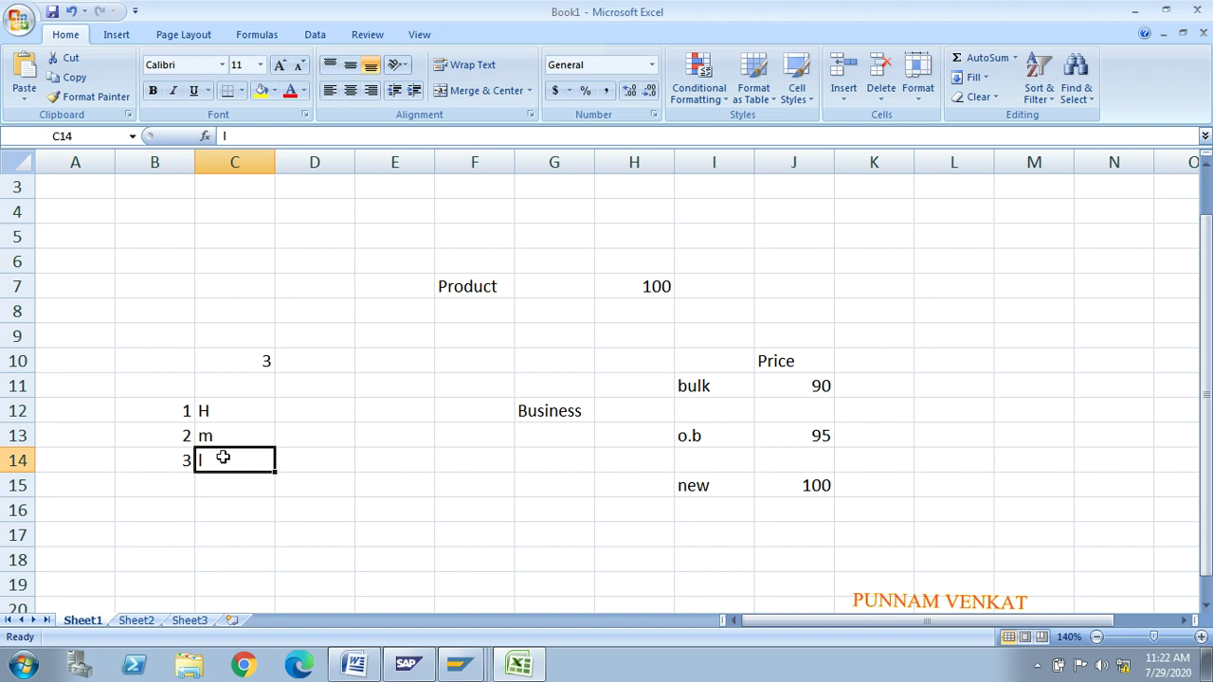
pyautogui.click(175, 461)
pyautogui.hotkey('shift', 'Right')
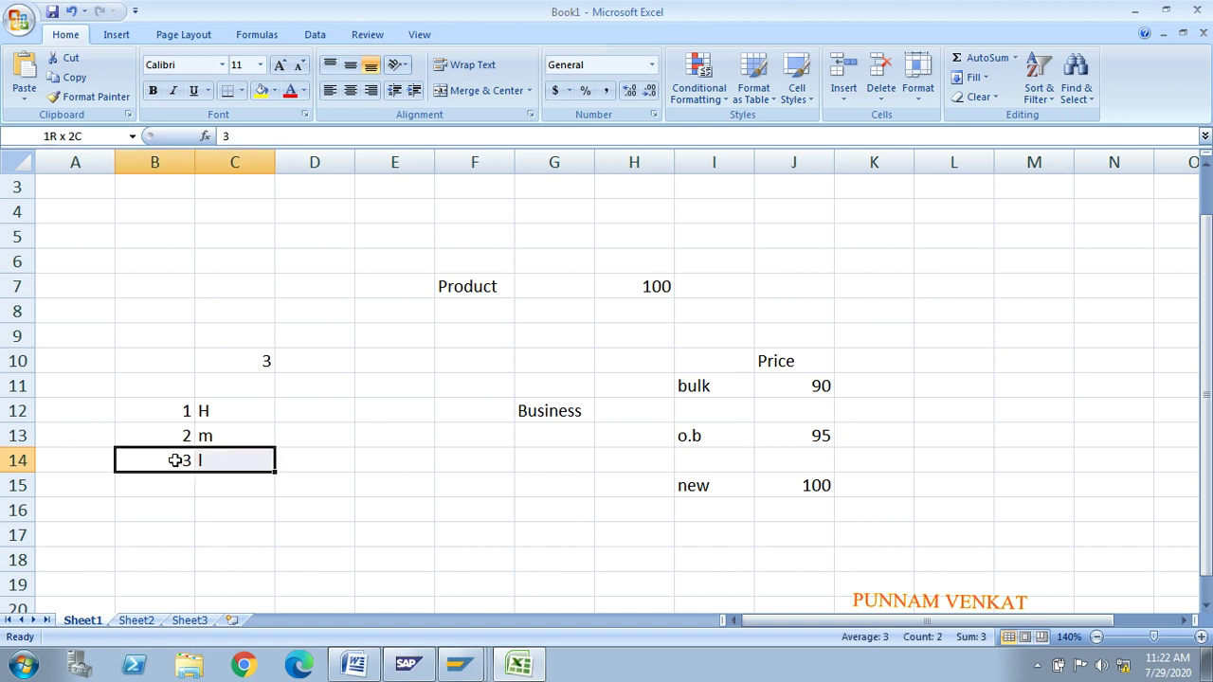
pyautogui.press('Delete')
# Step: Label B7 'Product' and enter 45 in D7
pyautogui.click(225, 435)
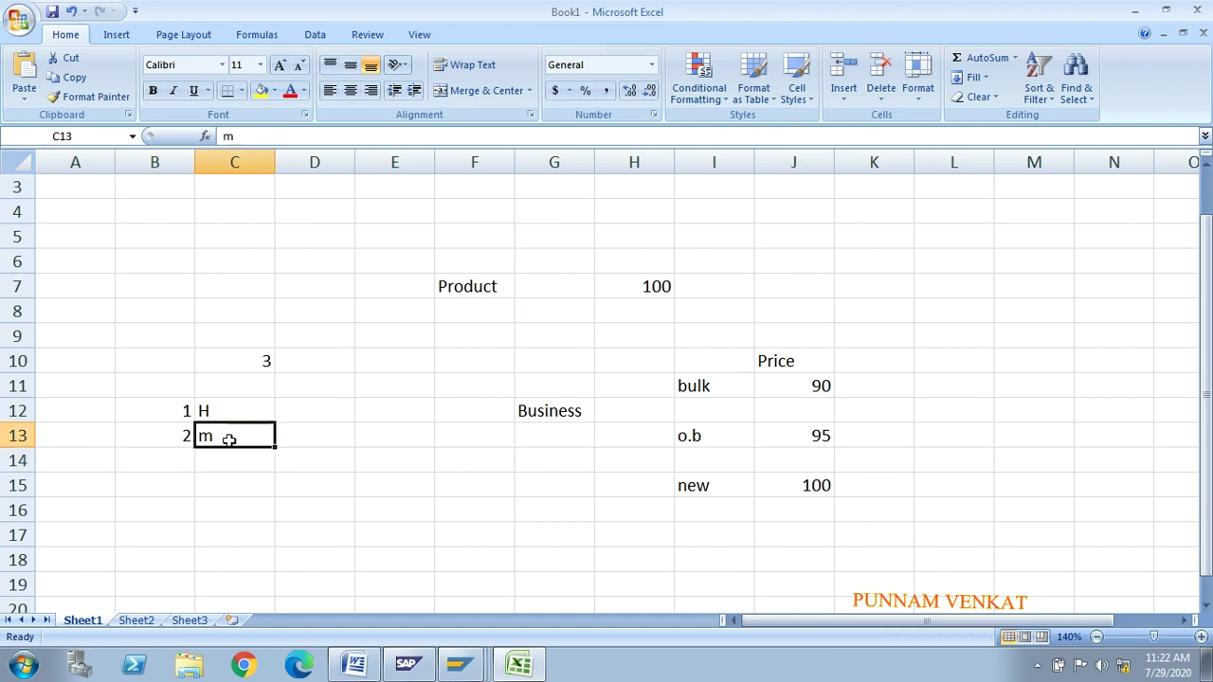
pyautogui.click(225, 415)
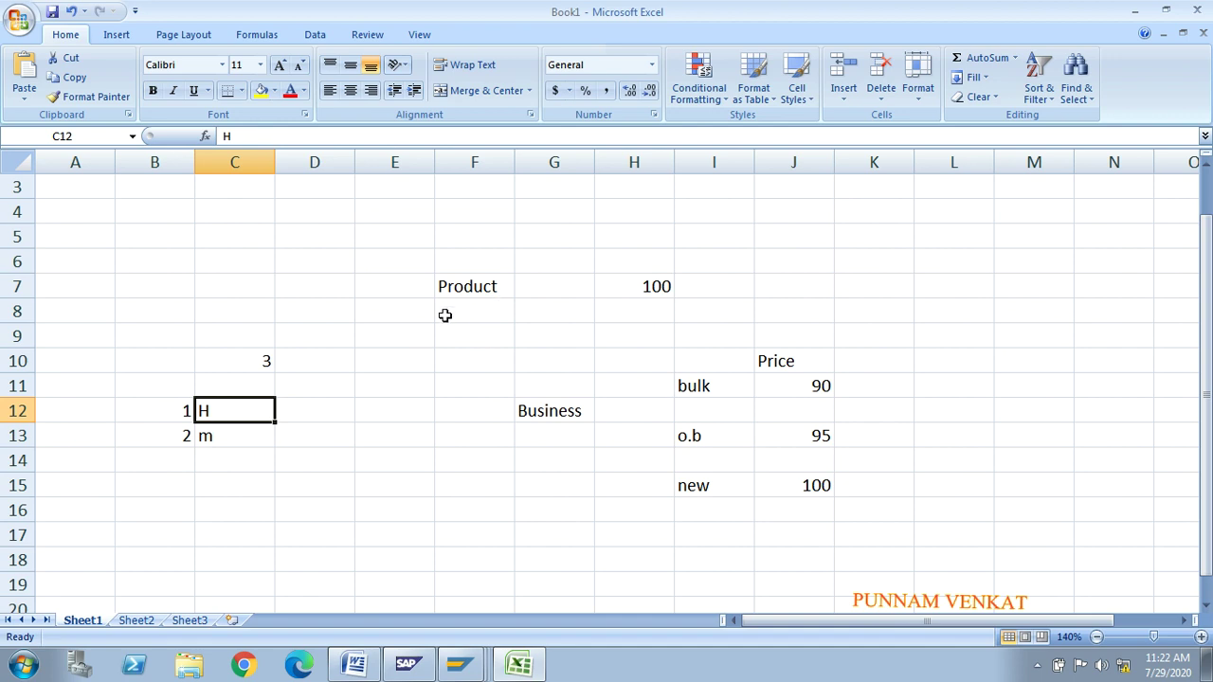
pyautogui.click(88, 294)
pyautogui.click(144, 282)
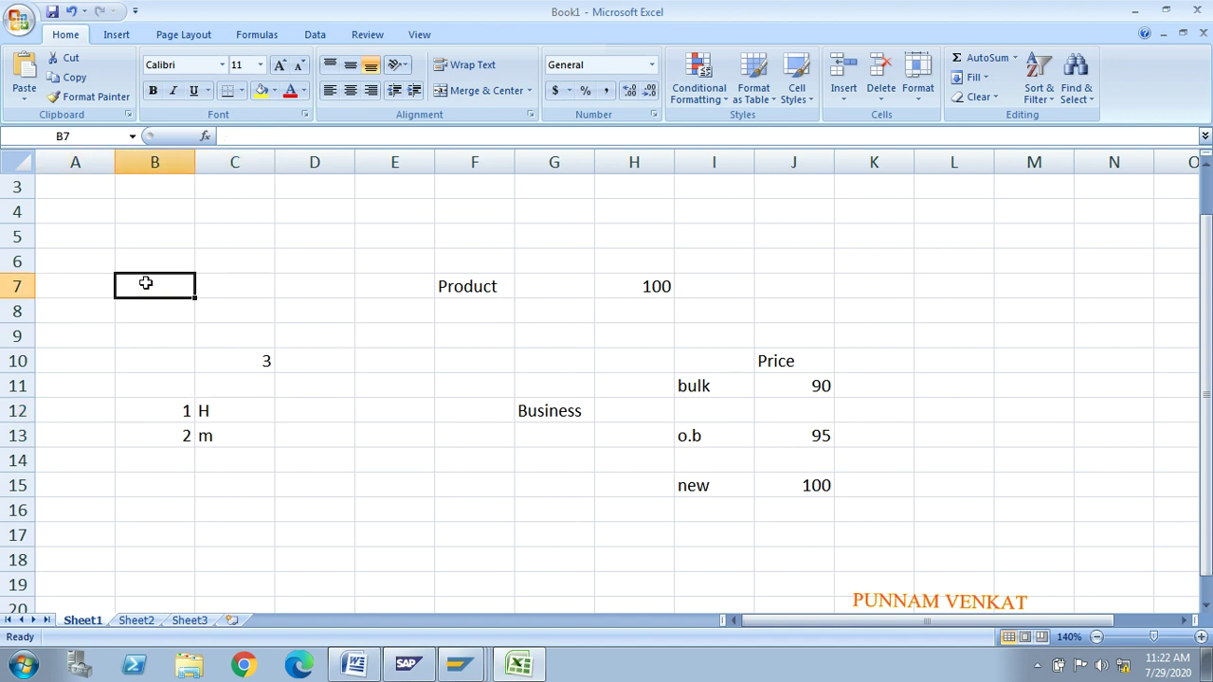
pyautogui.write('pR')
pyautogui.press('BackSpace')
pyautogui.press('BackSpace')
pyautogui.write('Por')
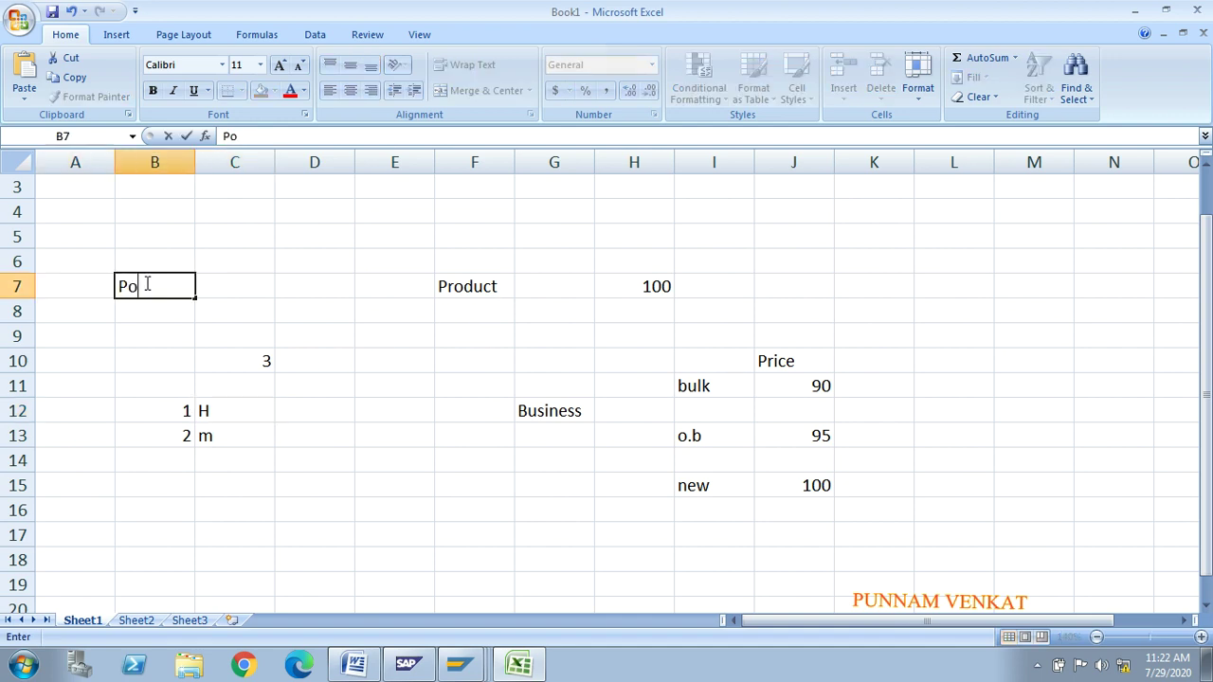
pyautogui.press('BackSpace')
pyautogui.press('BackSpace')
pyautogui.write('roduct')
pyautogui.press('Tab')
pyautogui.press('Tab')
pyautogui.write('45')
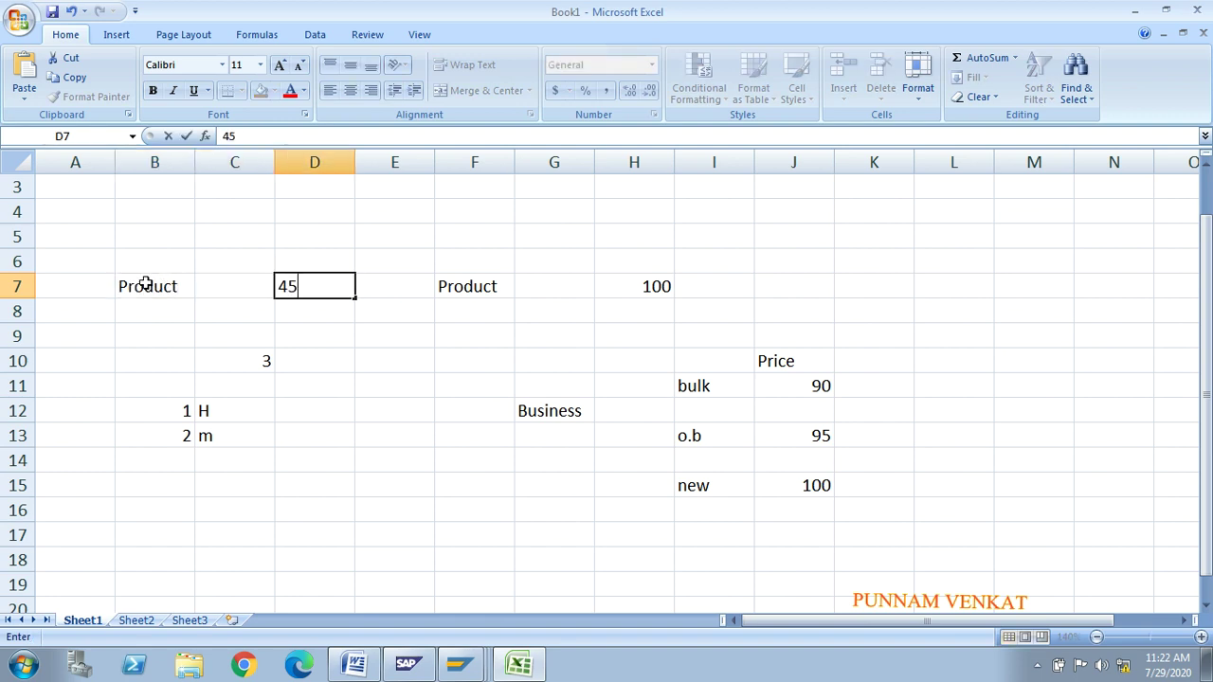
pyautogui.press('Return')
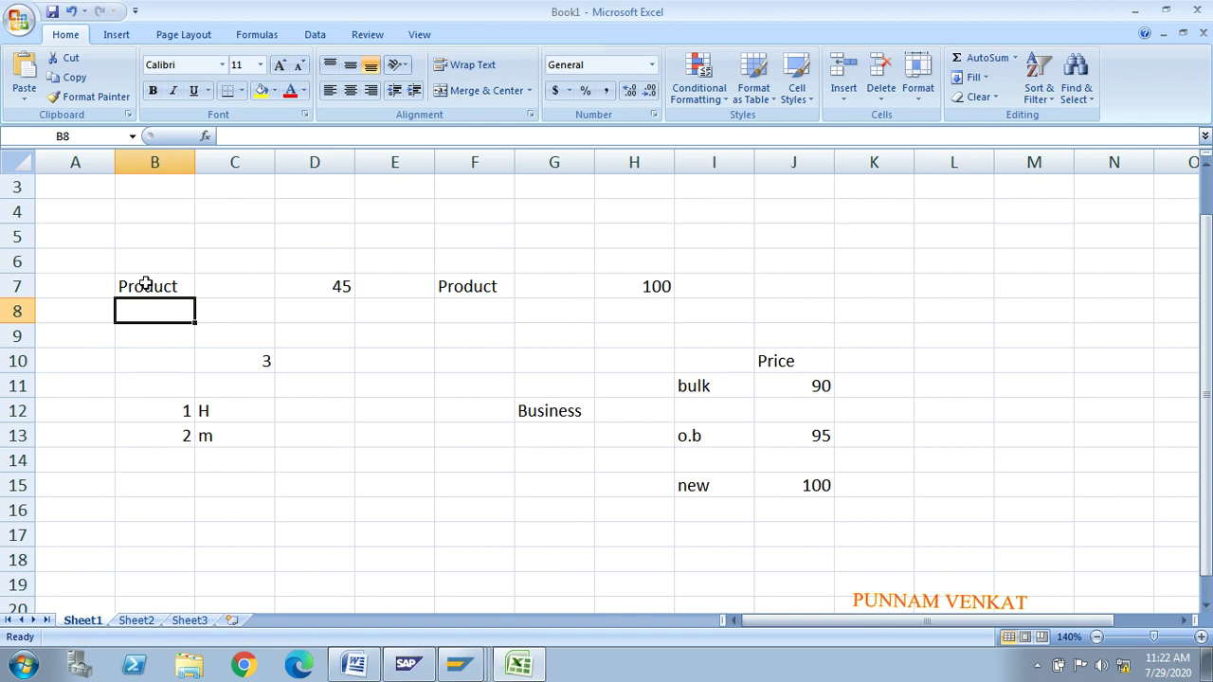
# Step: Enter quantity 45 in D12 and D13 and add a 'qty' header in D6
pyautogui.click(223, 411)
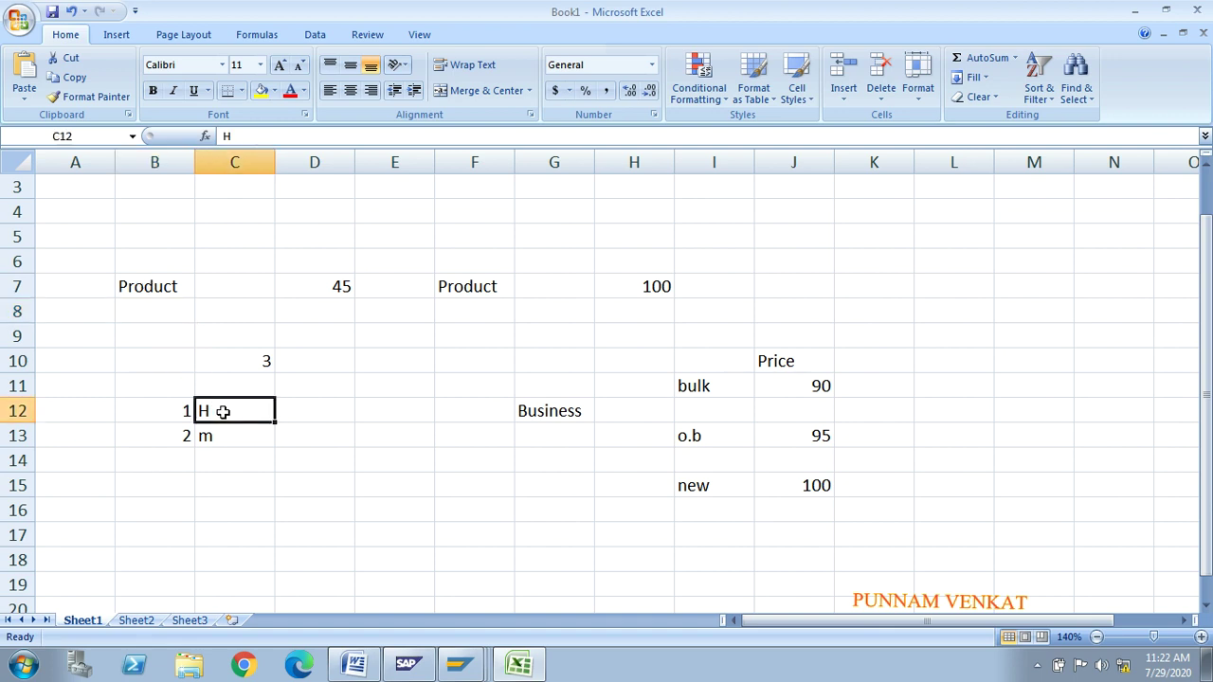
pyautogui.click(308, 415)
pyautogui.write('45')
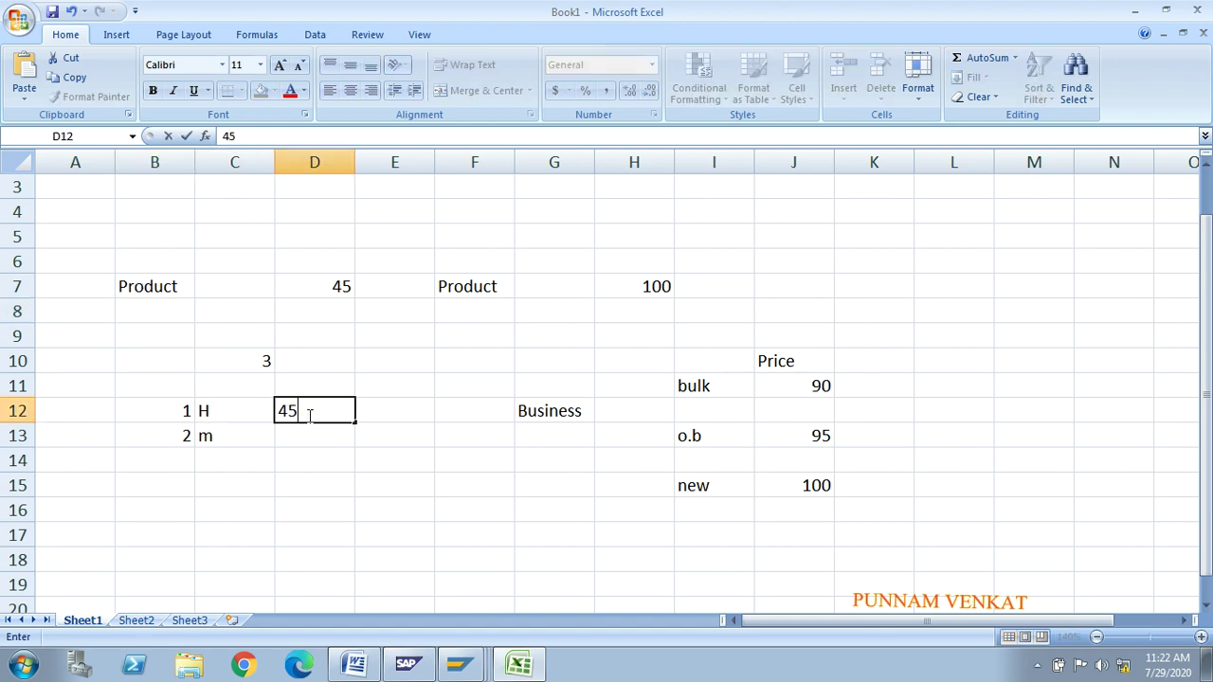
pyautogui.press('Return')
pyautogui.click(231, 459)
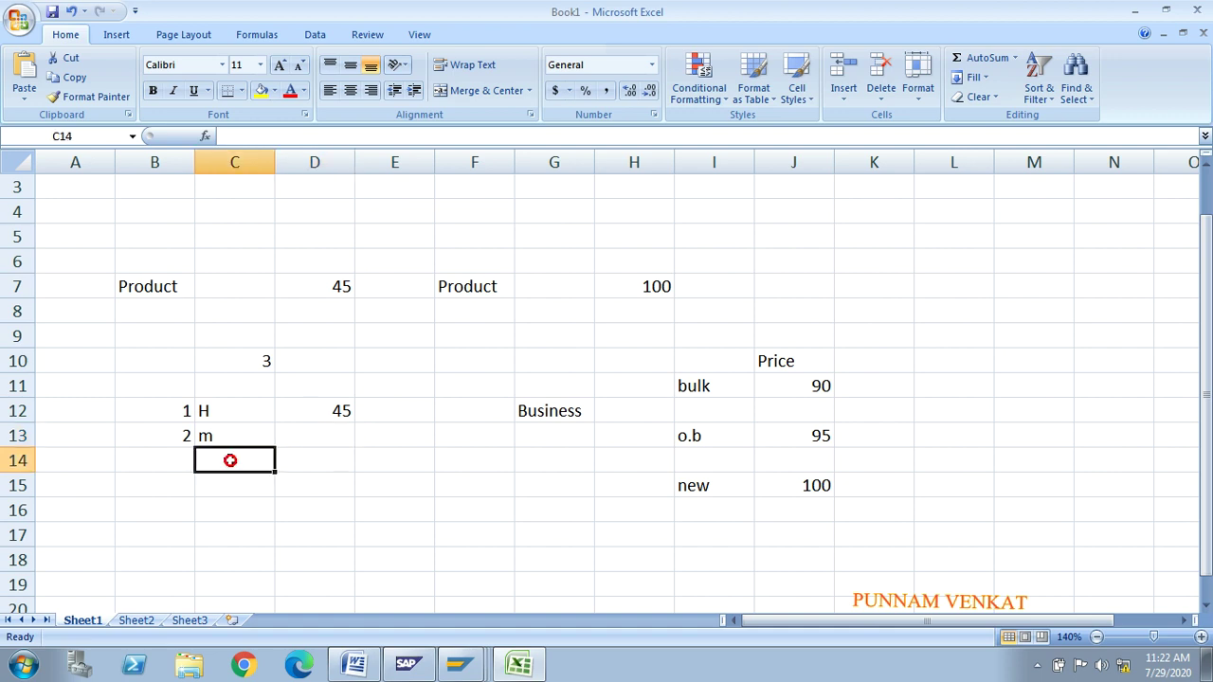
pyautogui.click(232, 436)
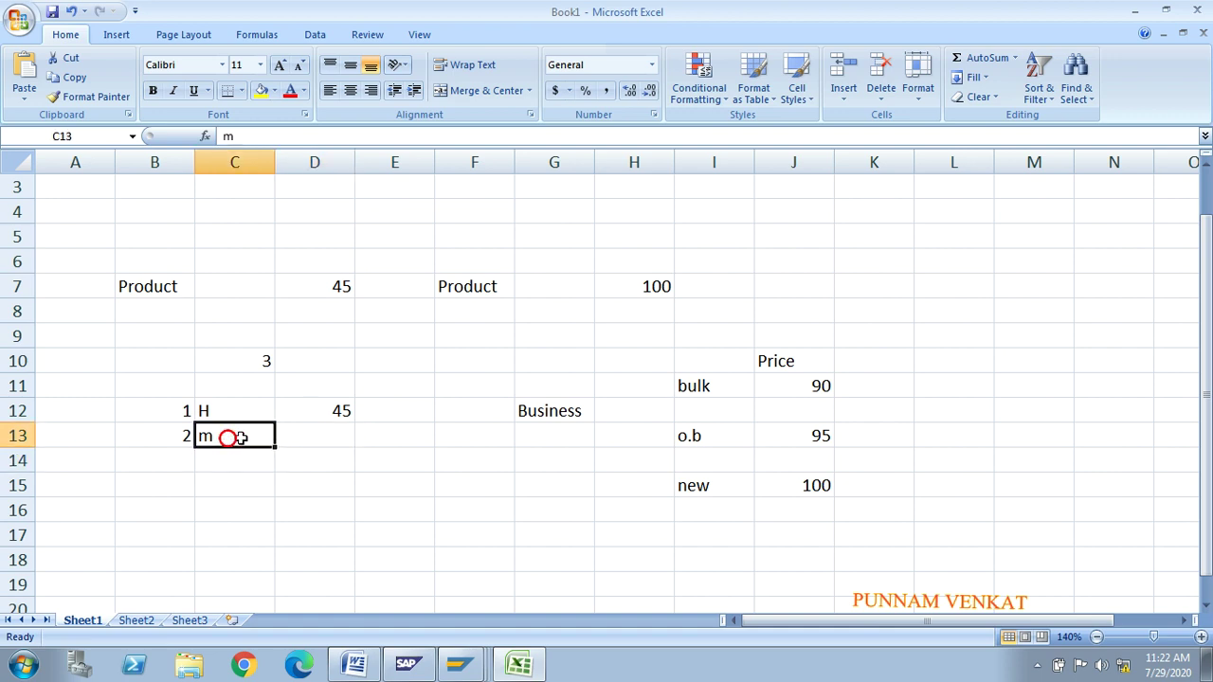
pyautogui.click(316, 438)
pyautogui.write('45')
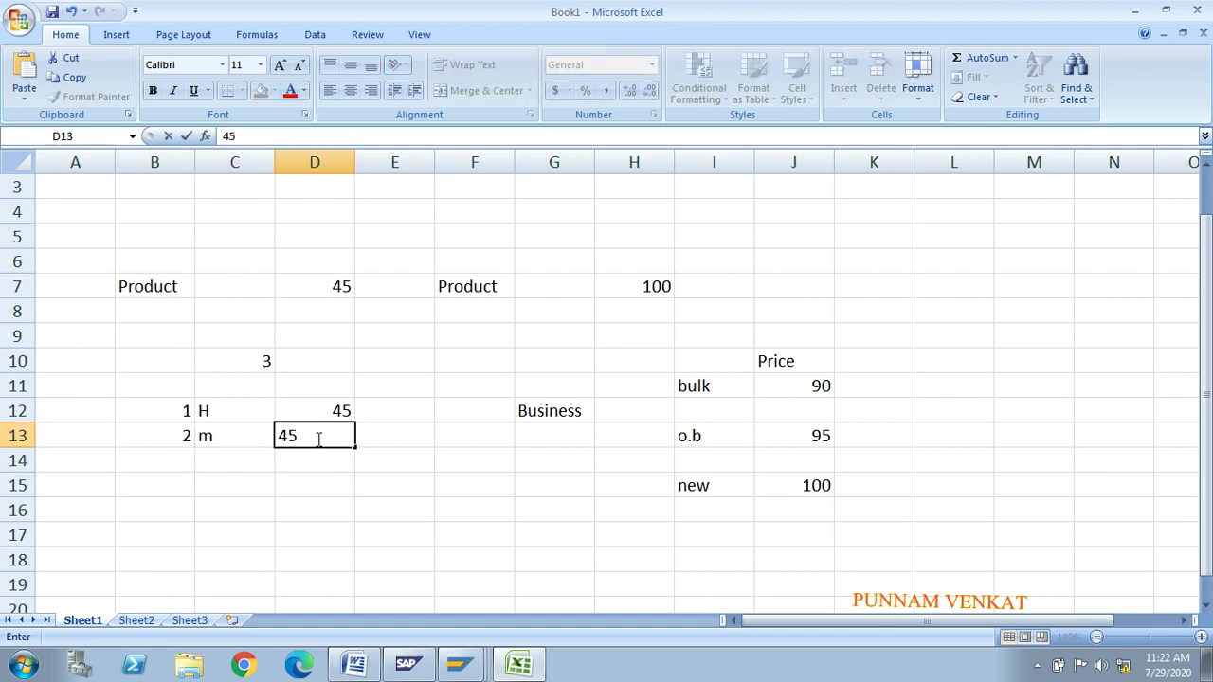
pyautogui.press('Return')
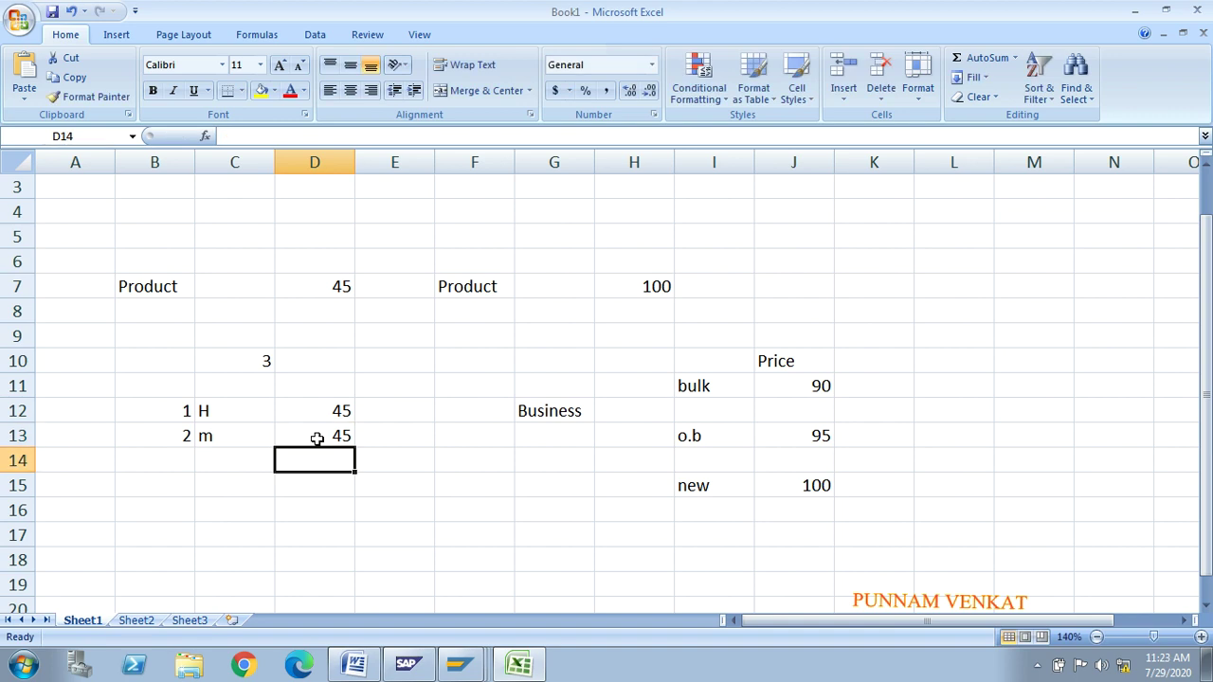
pyautogui.click(336, 290)
pyautogui.click(321, 266)
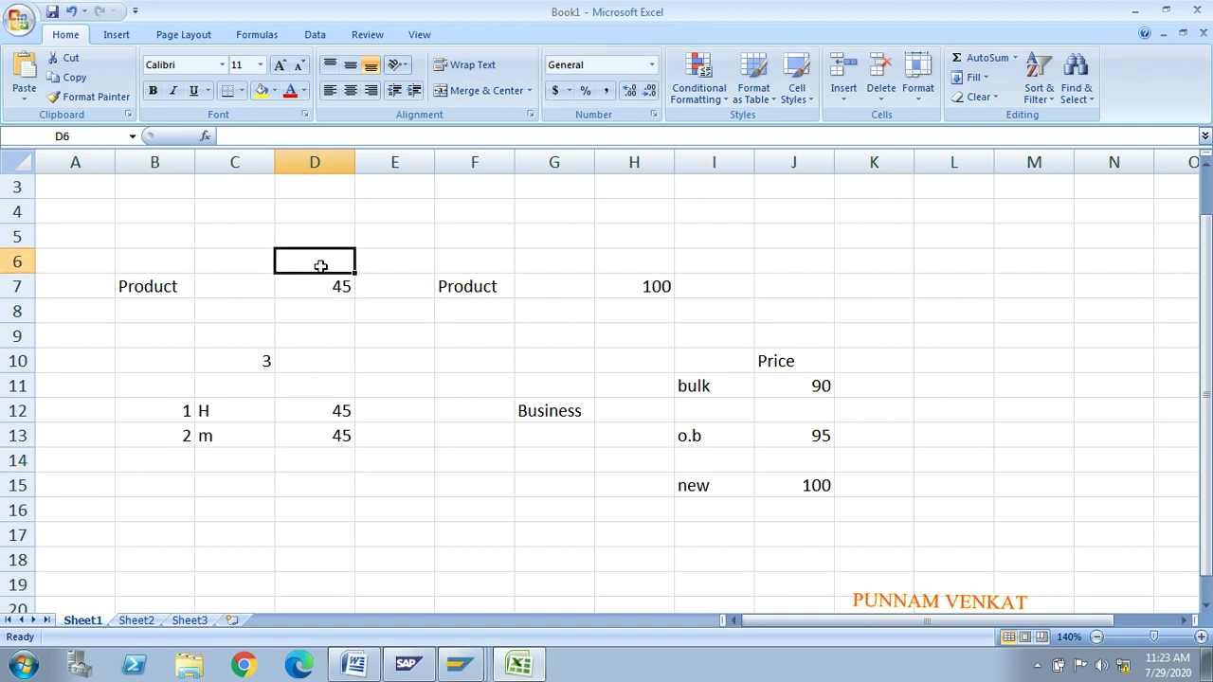
pyautogui.write('qty')
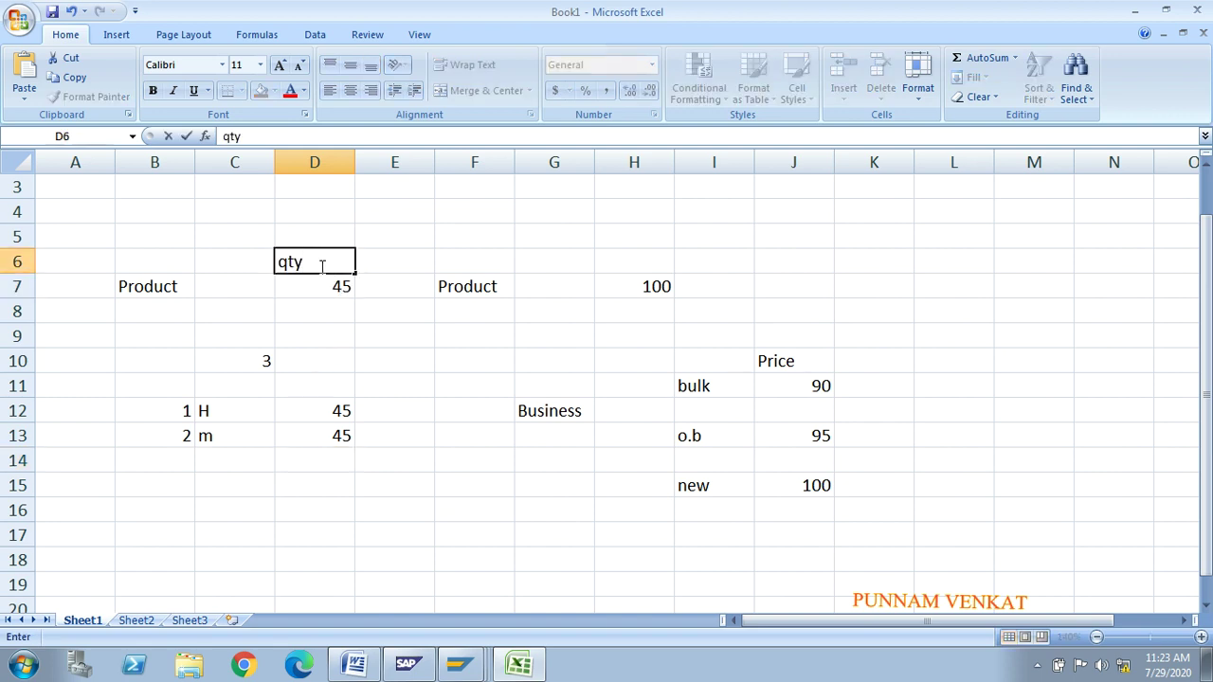
pyautogui.press('Return')
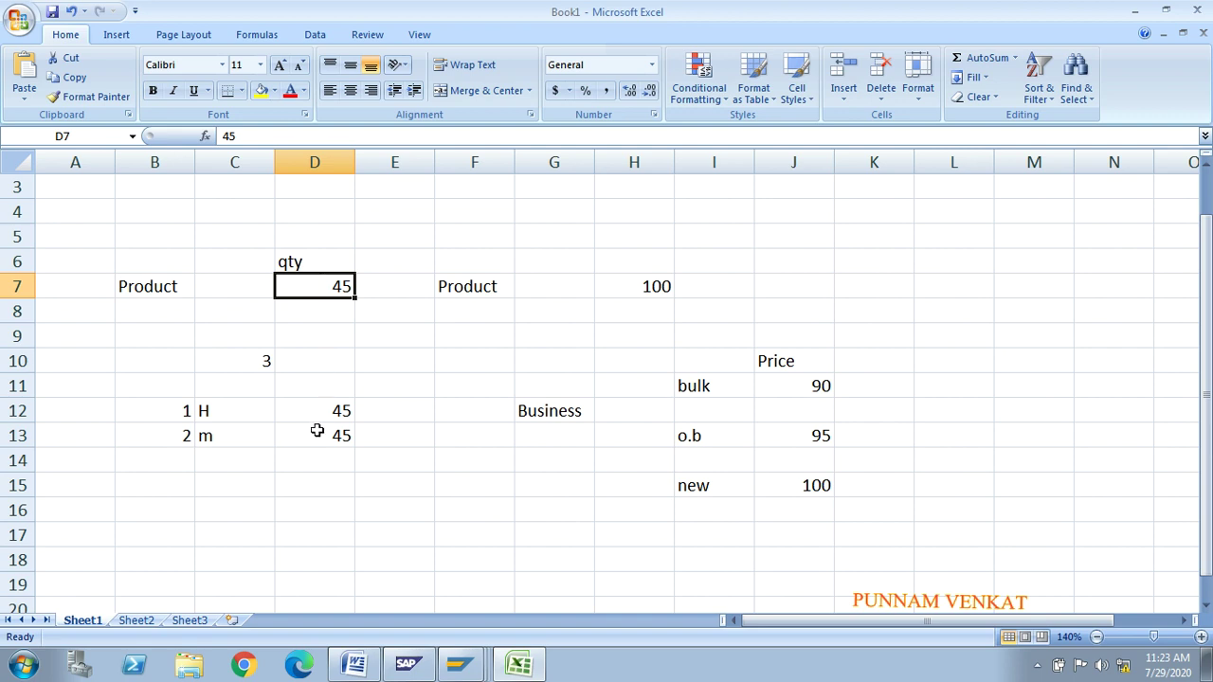
# Step: Clear the 2, m, 45 row from B13:D13 and switch back to SAP
pyautogui.click(315, 416)
pyautogui.click(339, 282)
pyautogui.click(155, 434)
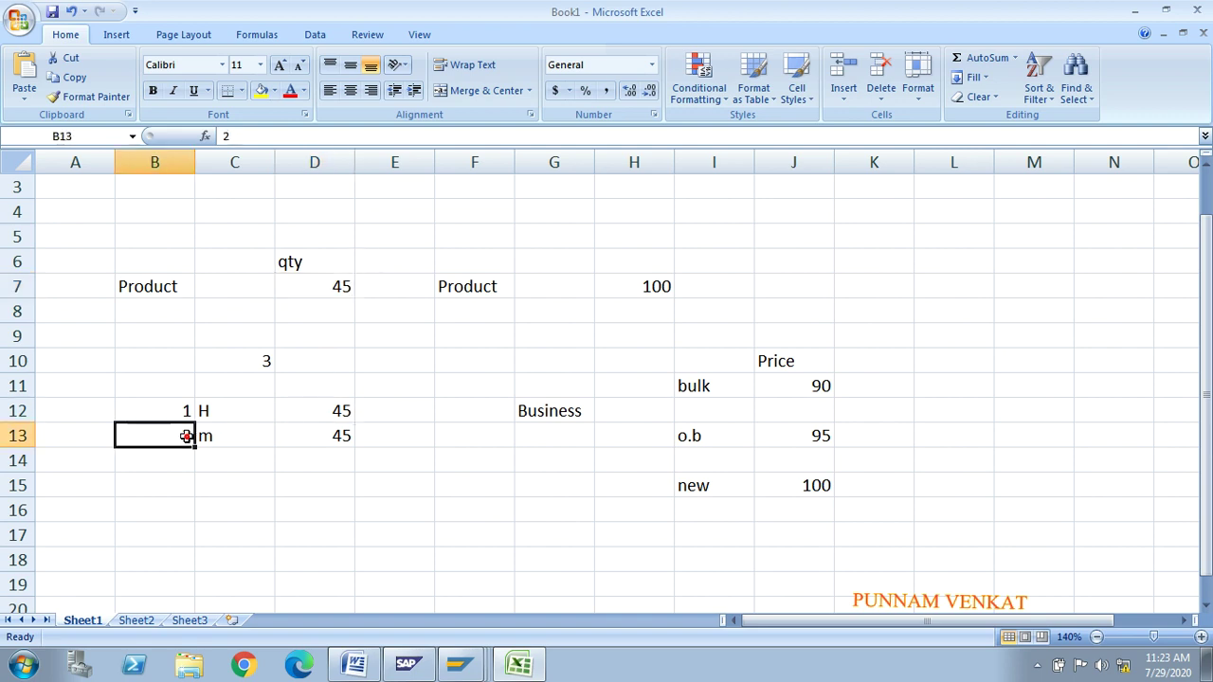
pyautogui.hotkey('shift', 'Right')
pyautogui.hotkey('shift', 'Right')
pyautogui.press('Delete')
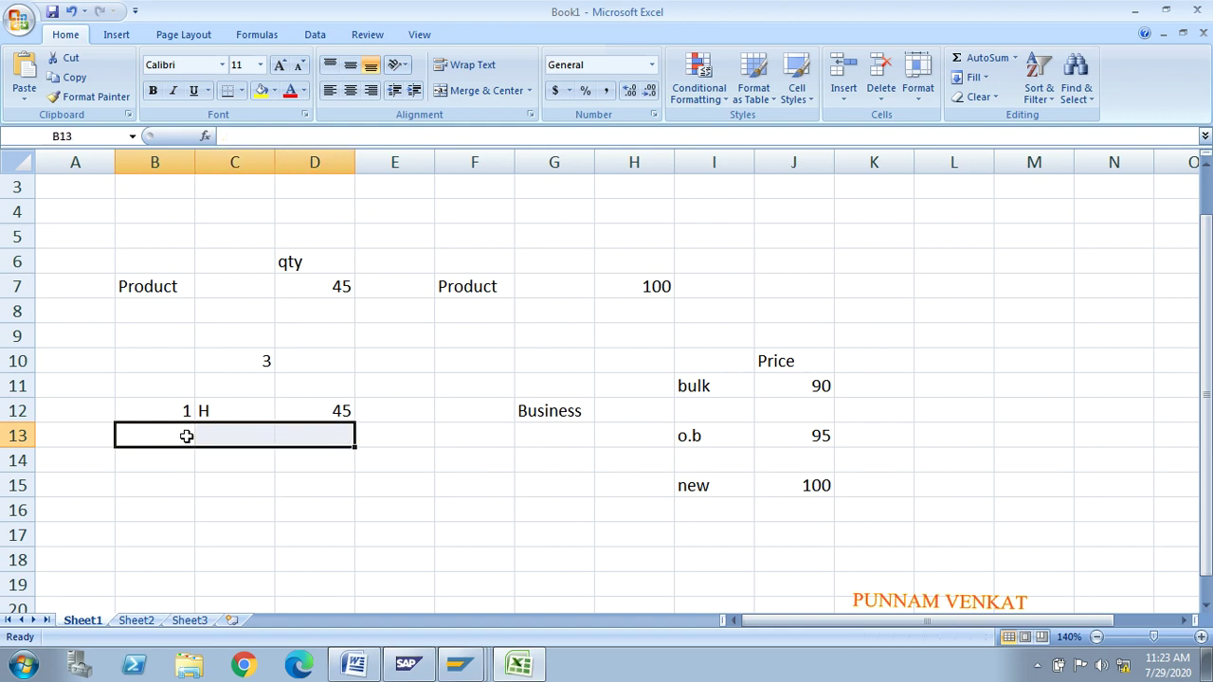
pyautogui.click(308, 289)
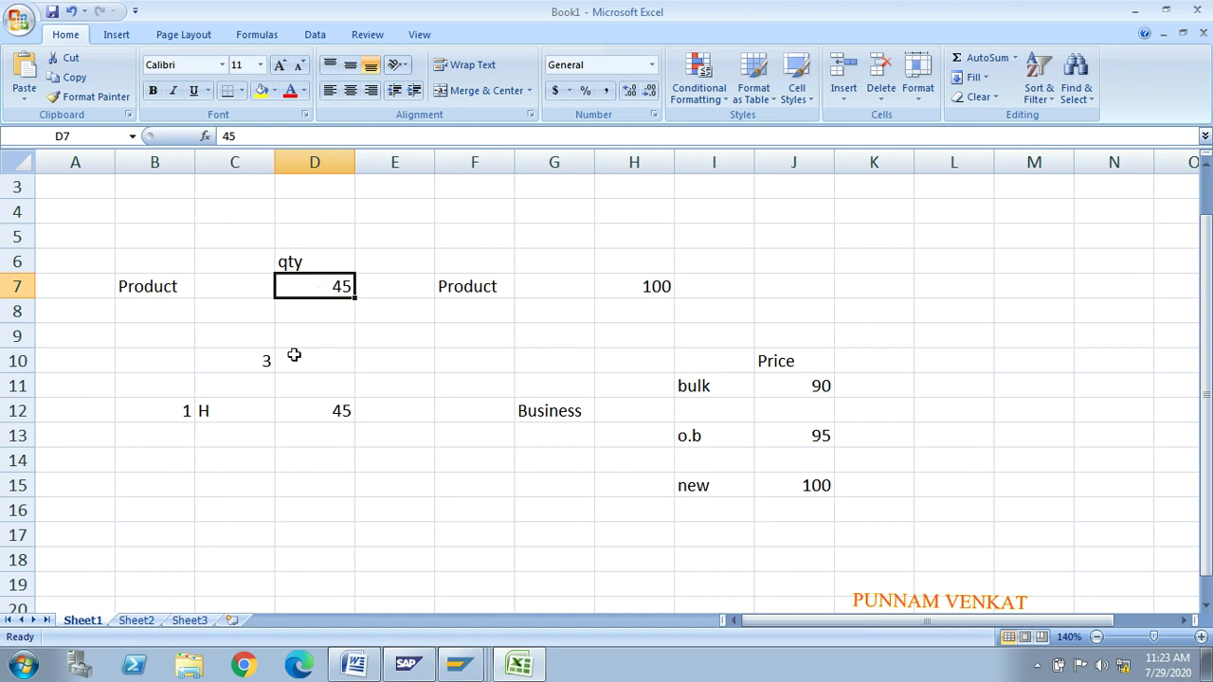
pyautogui.click(235, 416)
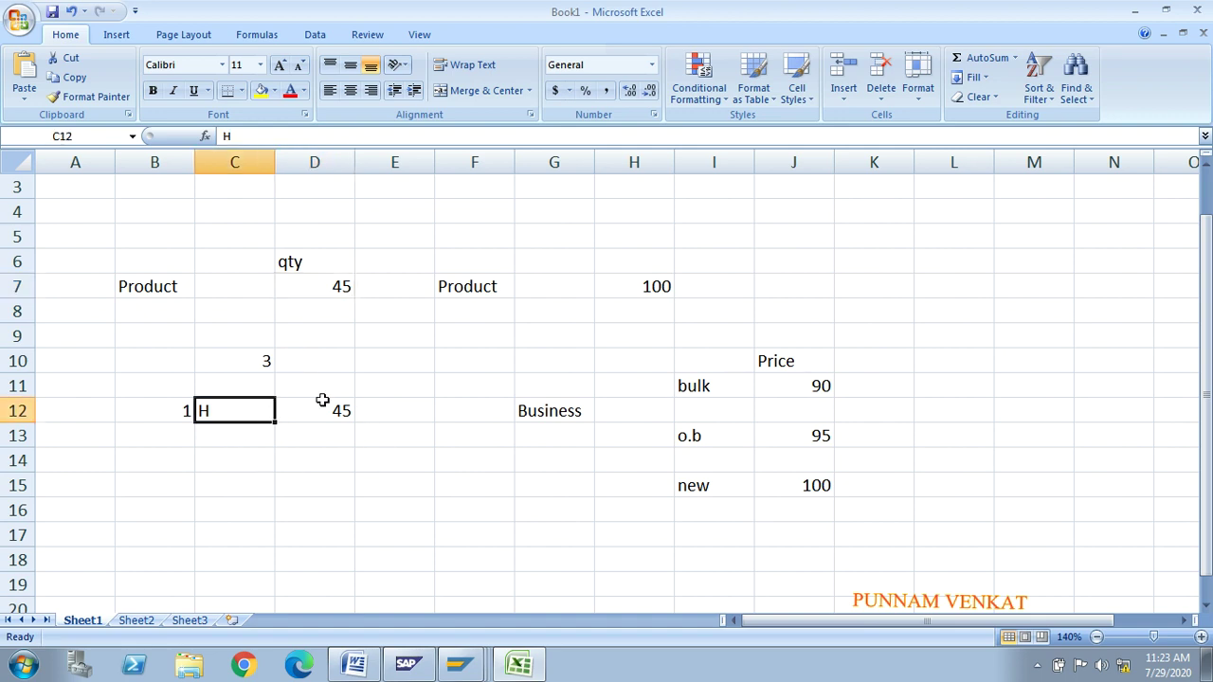
pyautogui.hotkey('alt', 'Tab')
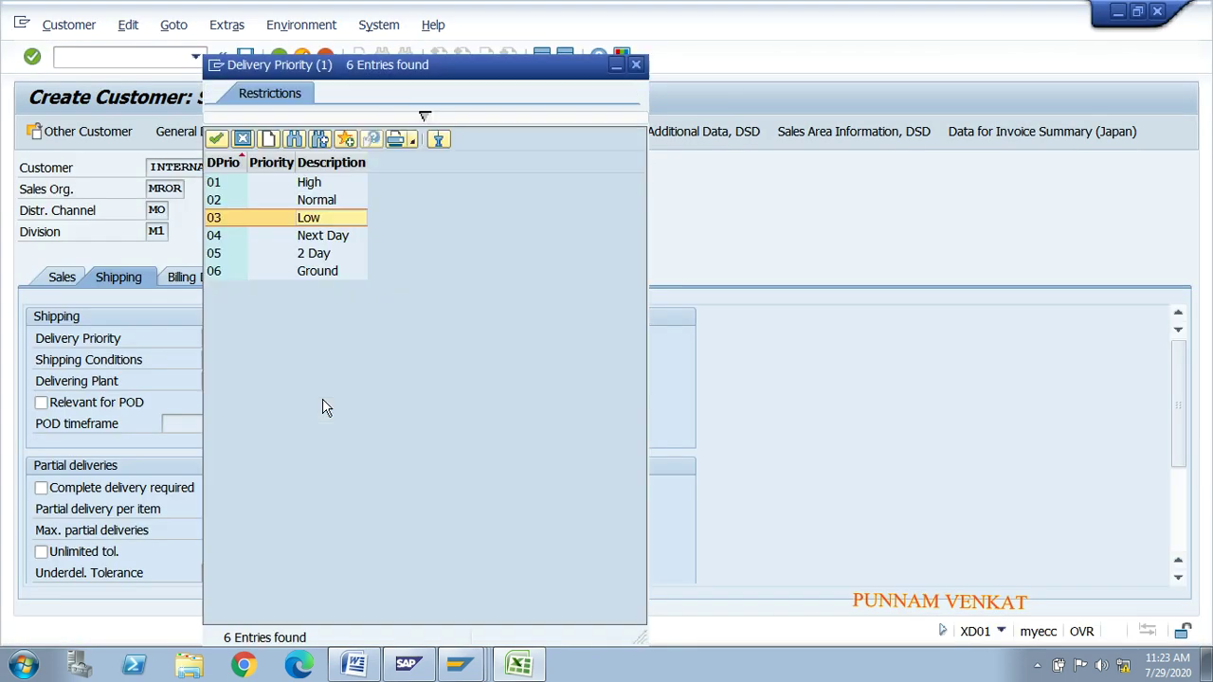
# Step: Choose delivery priority 01 (High), then open the billing documents data
pyautogui.doubleClick(315, 183)
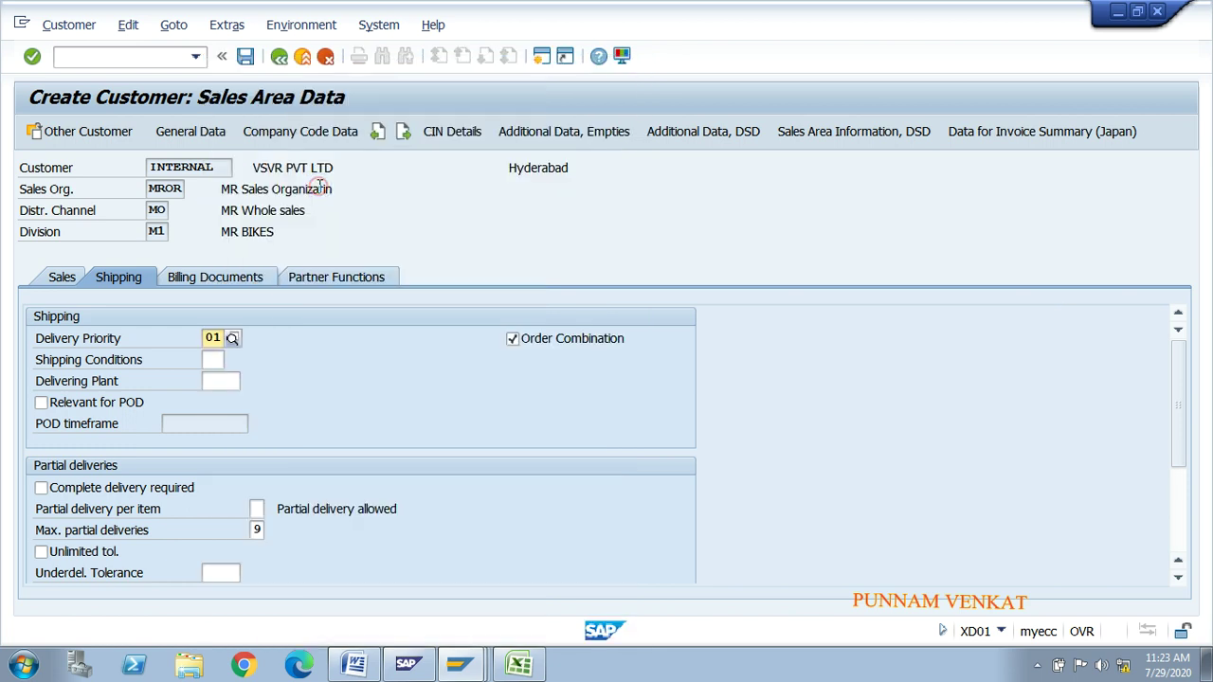
pyautogui.click(206, 376)
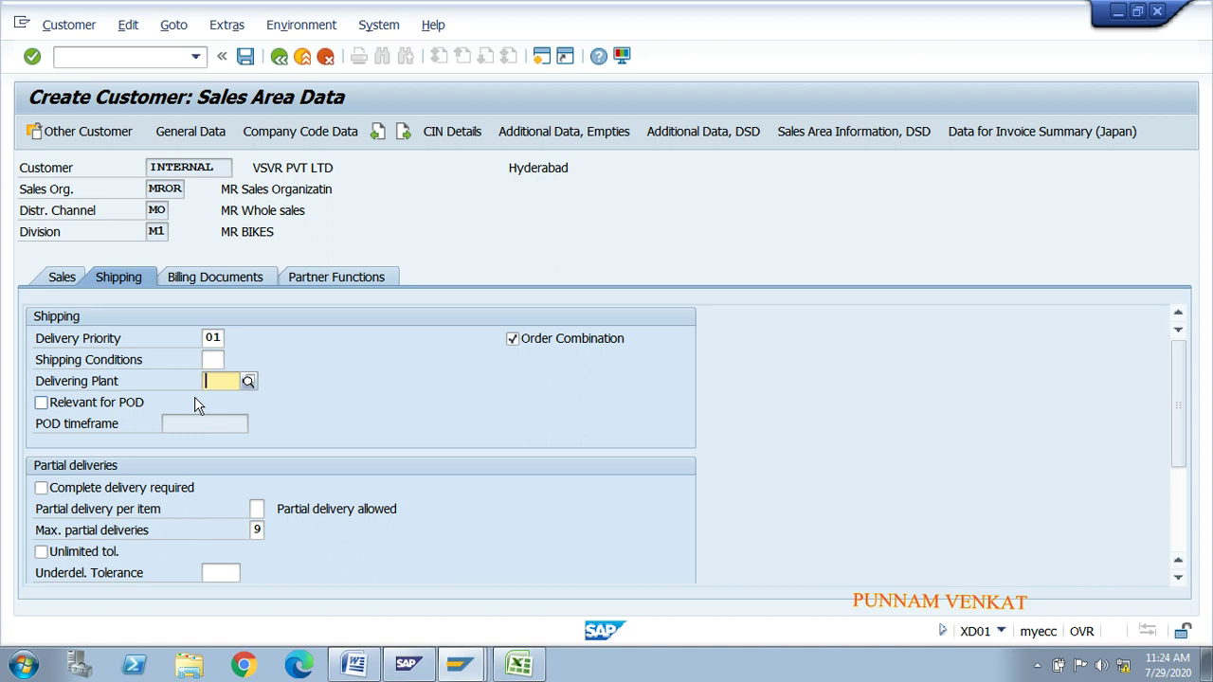
pyautogui.click(192, 280)
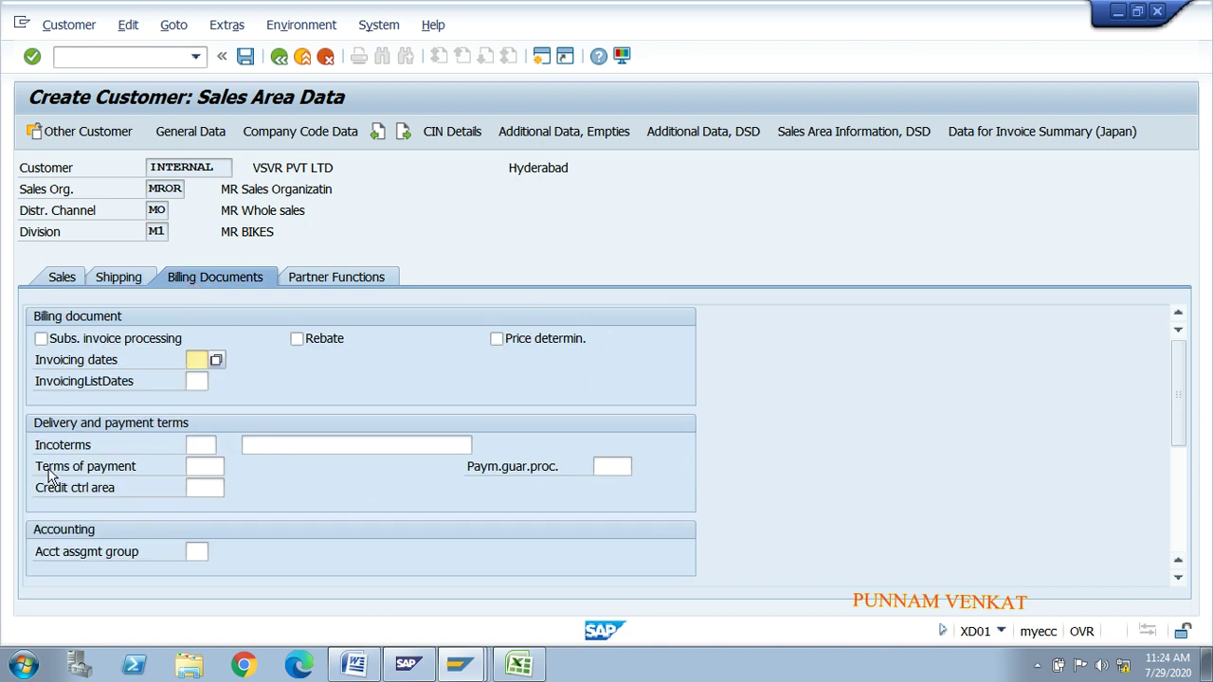
# Step: Set terms of payment to 0001, payable immediately
pyautogui.click(194, 469)
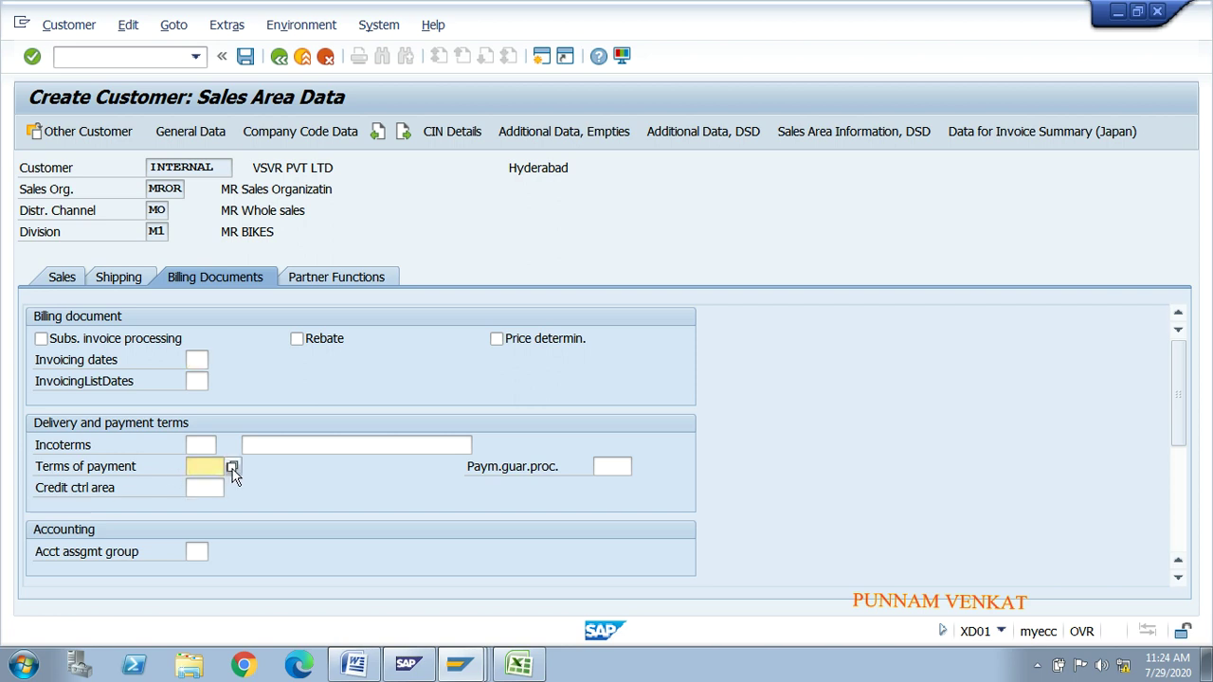
pyautogui.click(231, 467)
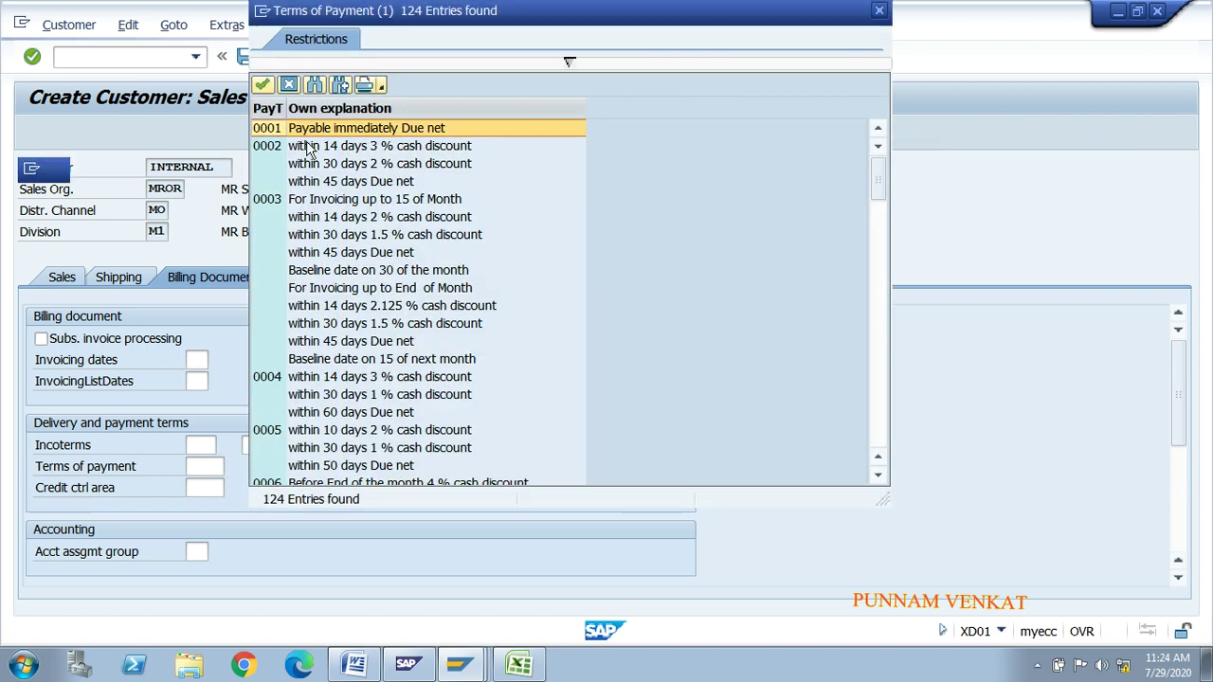
pyautogui.doubleClick(303, 130)
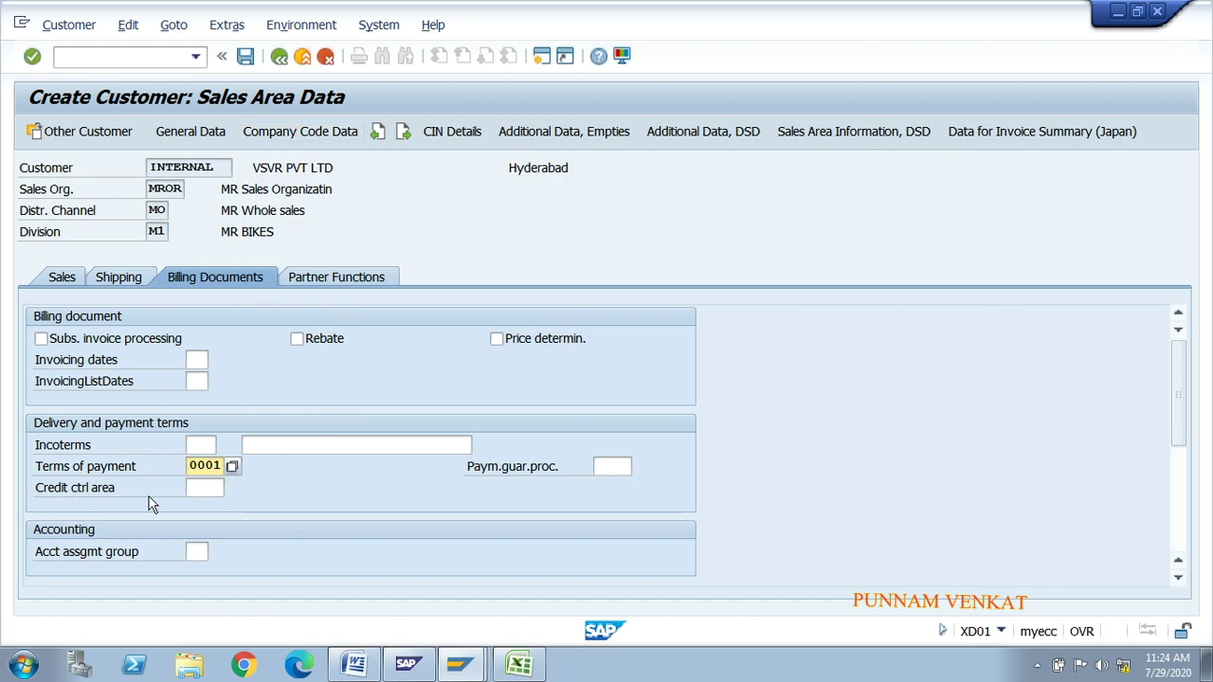
pyautogui.click(197, 485)
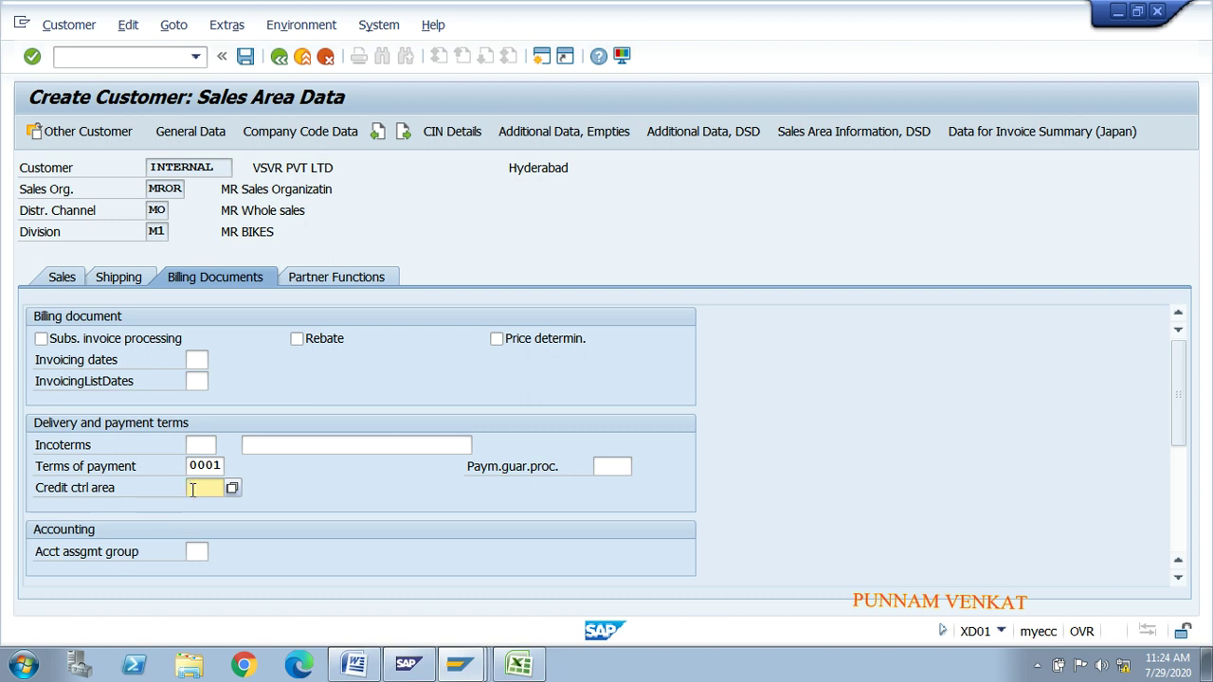
pyautogui.click(91, 479)
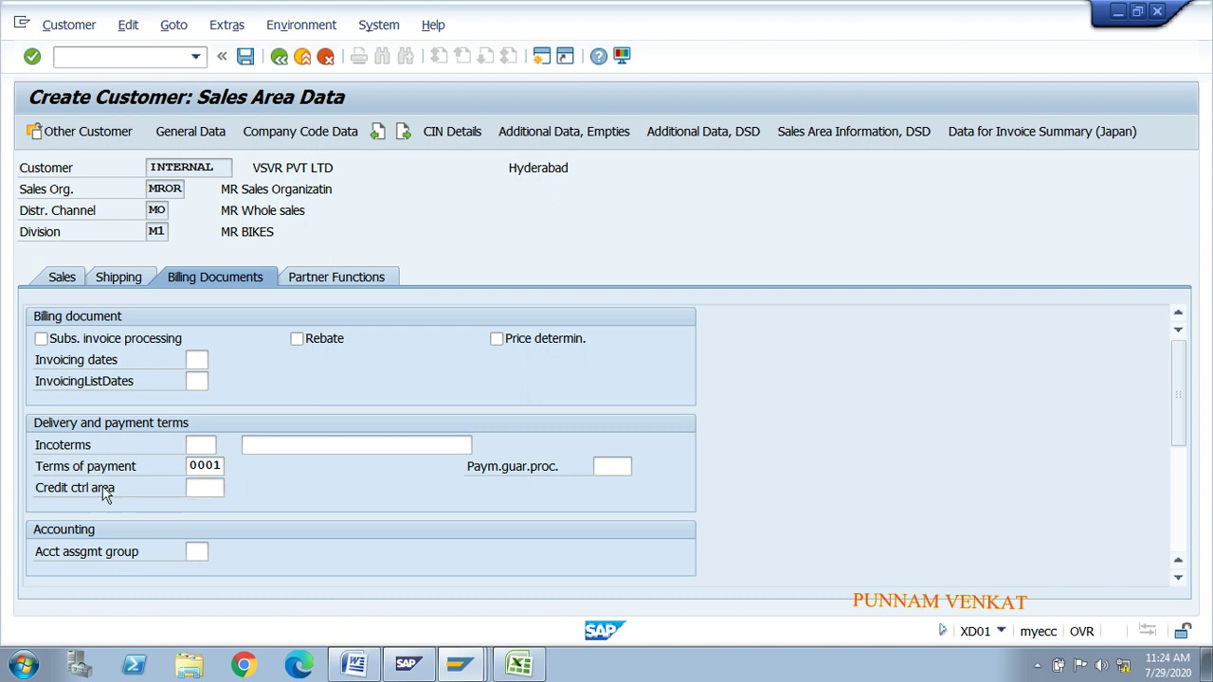
pyautogui.click(191, 489)
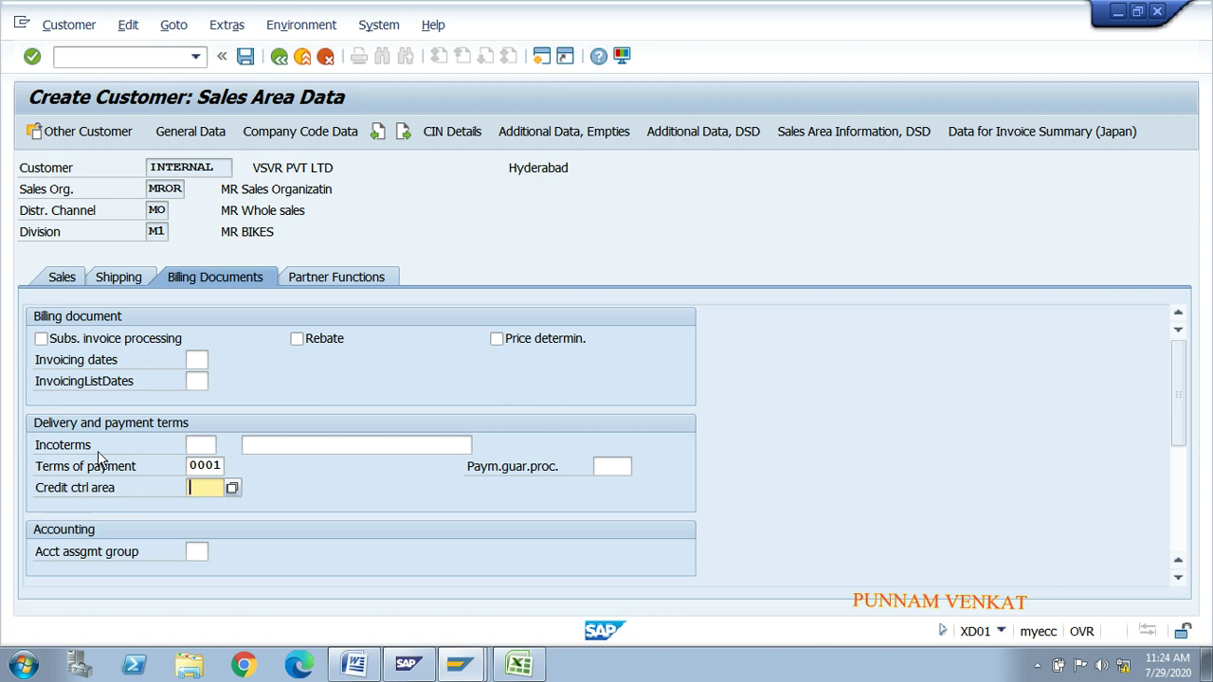
# Step: Set Incoterms CFR with description 'Cost and fright', then bring up the partner functions
pyautogui.click(204, 445)
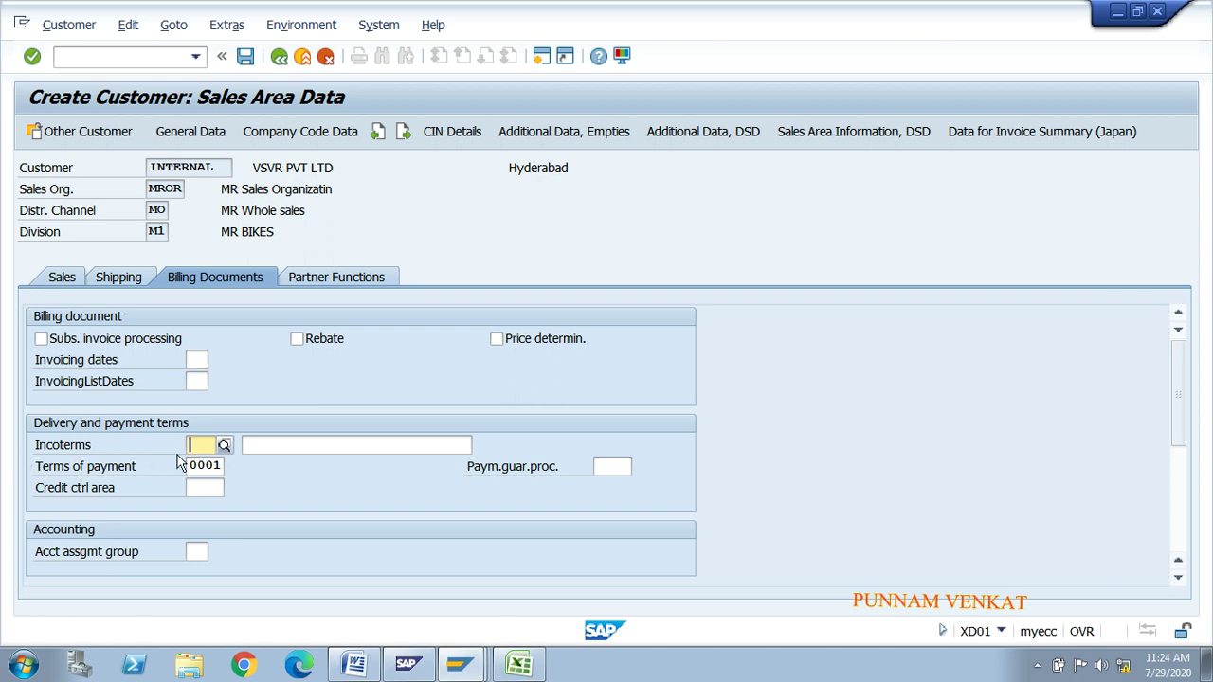
pyautogui.click(225, 446)
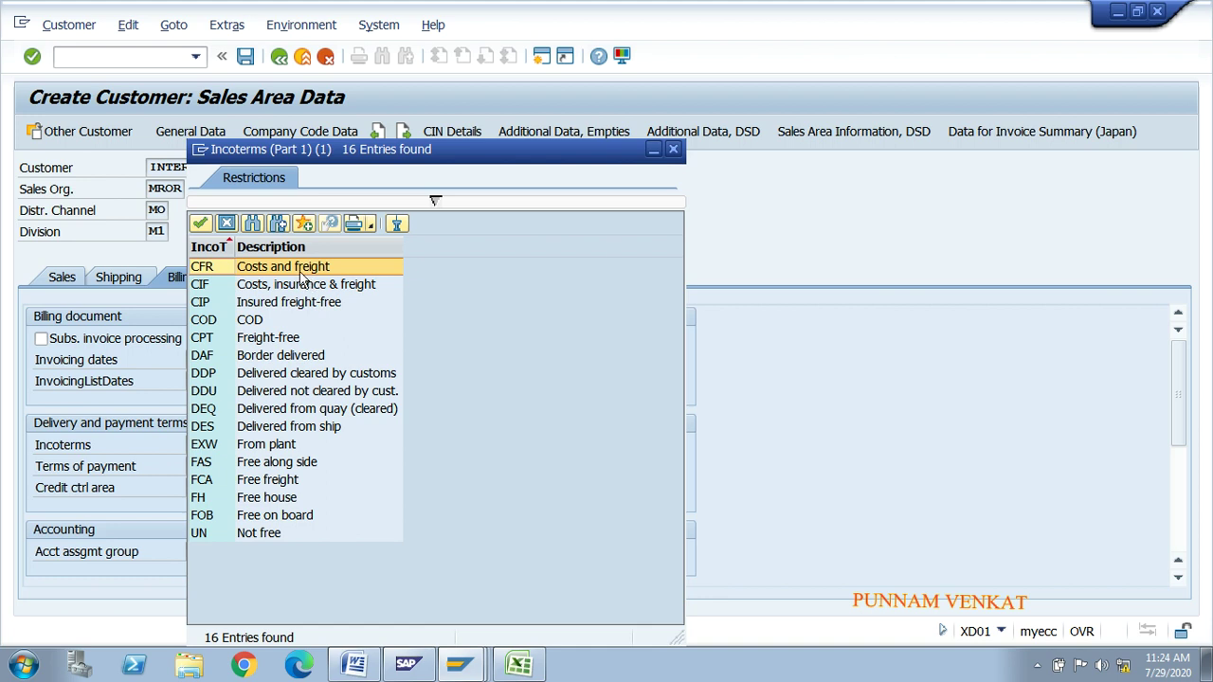
pyautogui.doubleClick(303, 266)
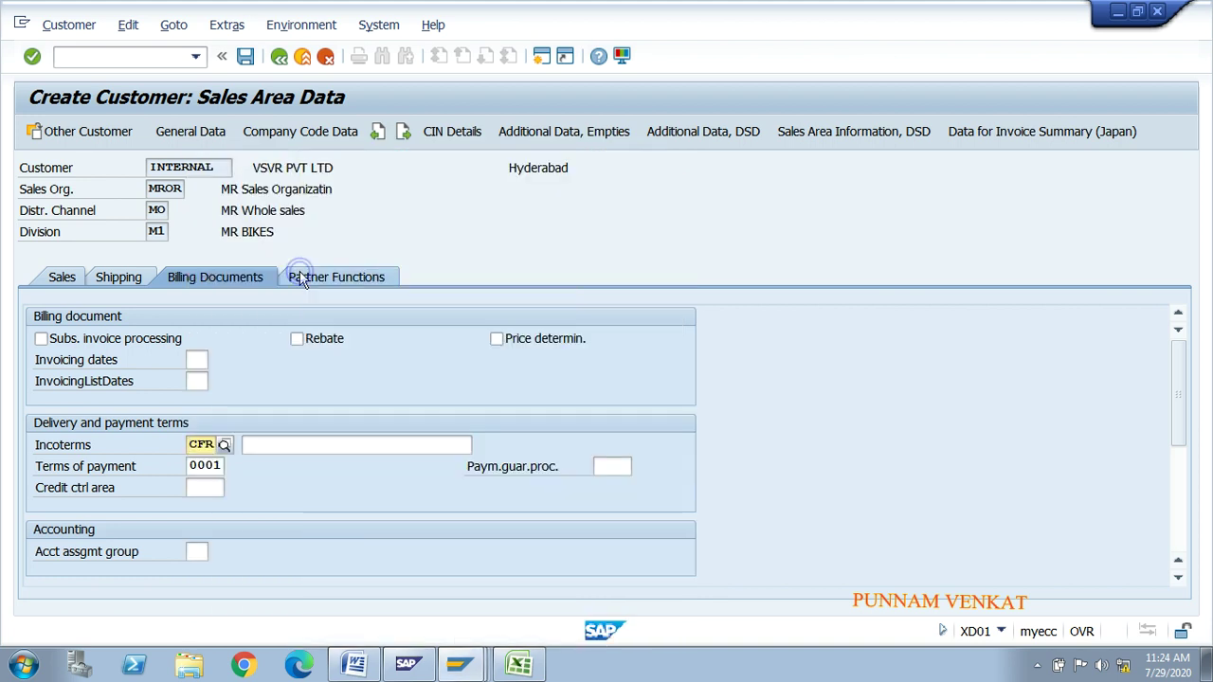
pyautogui.click(289, 443)
pyautogui.write('Cost')
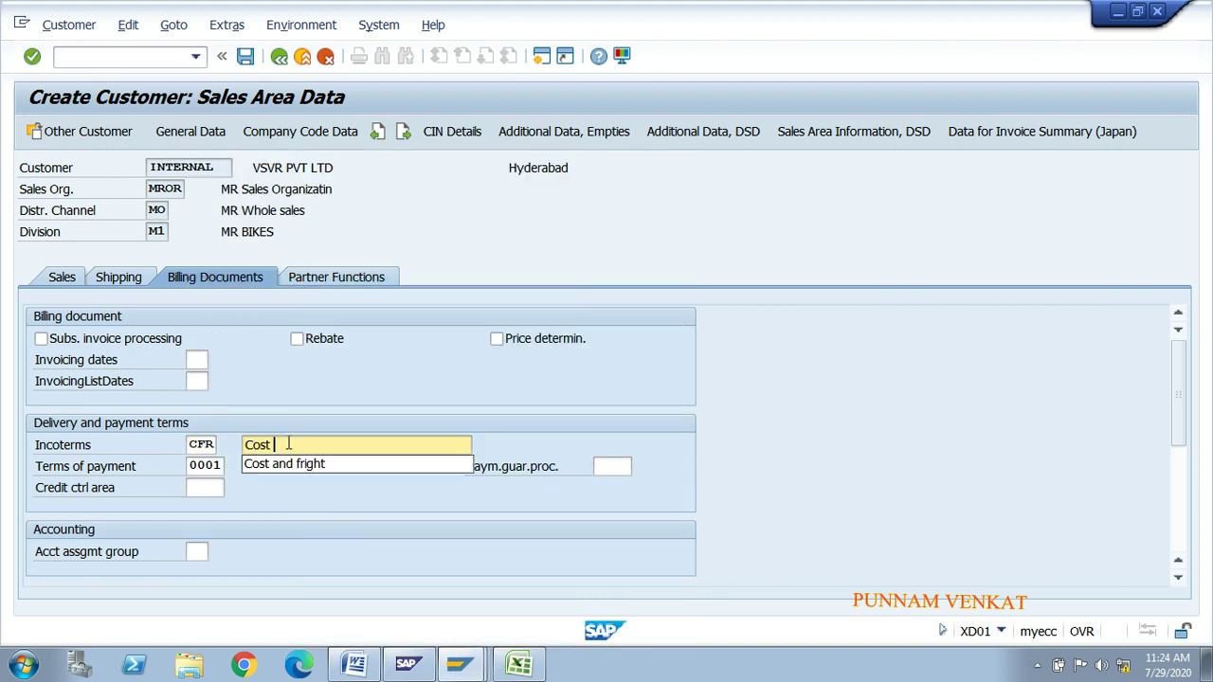
pyautogui.press('Down')
pyautogui.press('Return')
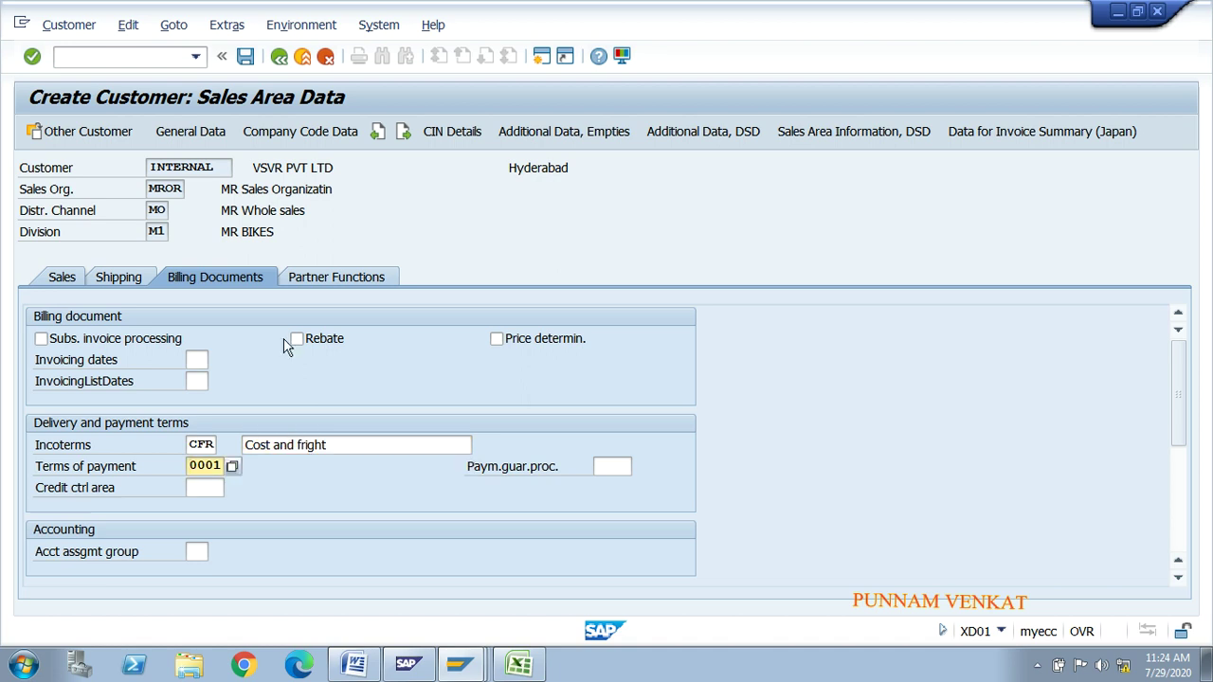
pyautogui.click(331, 283)
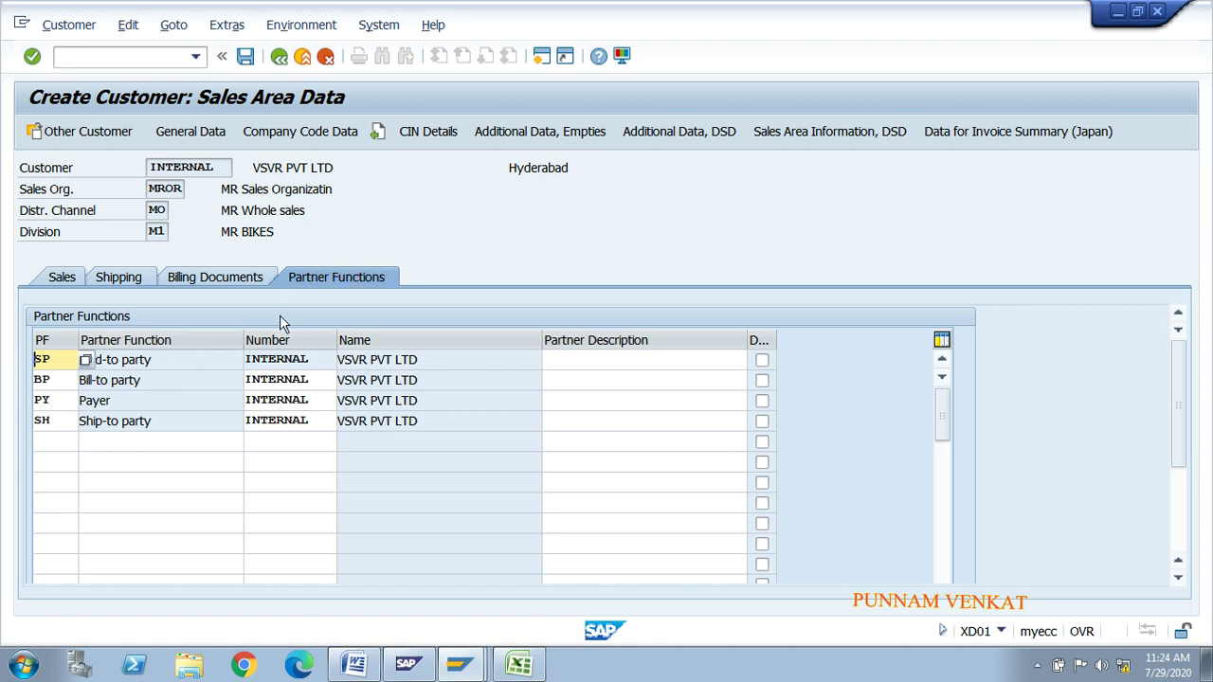
# Step: Check the bill-to, payer and ship-to partner rows, then save the customer
pyautogui.click(69, 383)
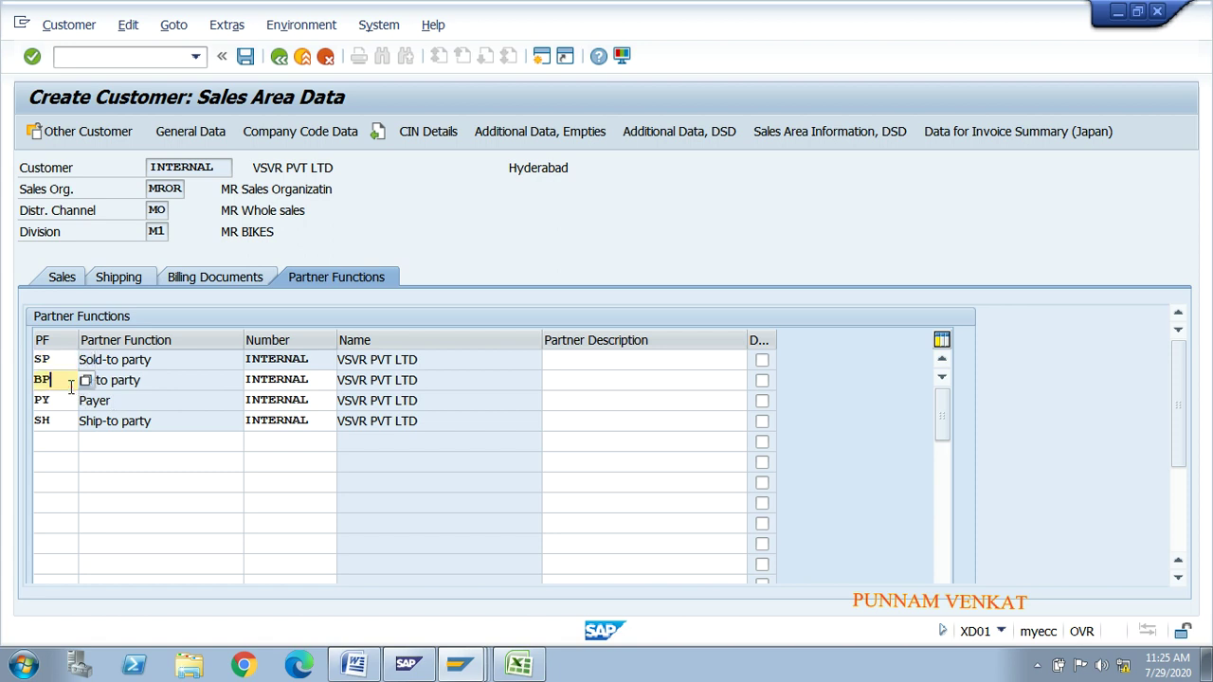
pyautogui.click(63, 400)
pyautogui.click(63, 412)
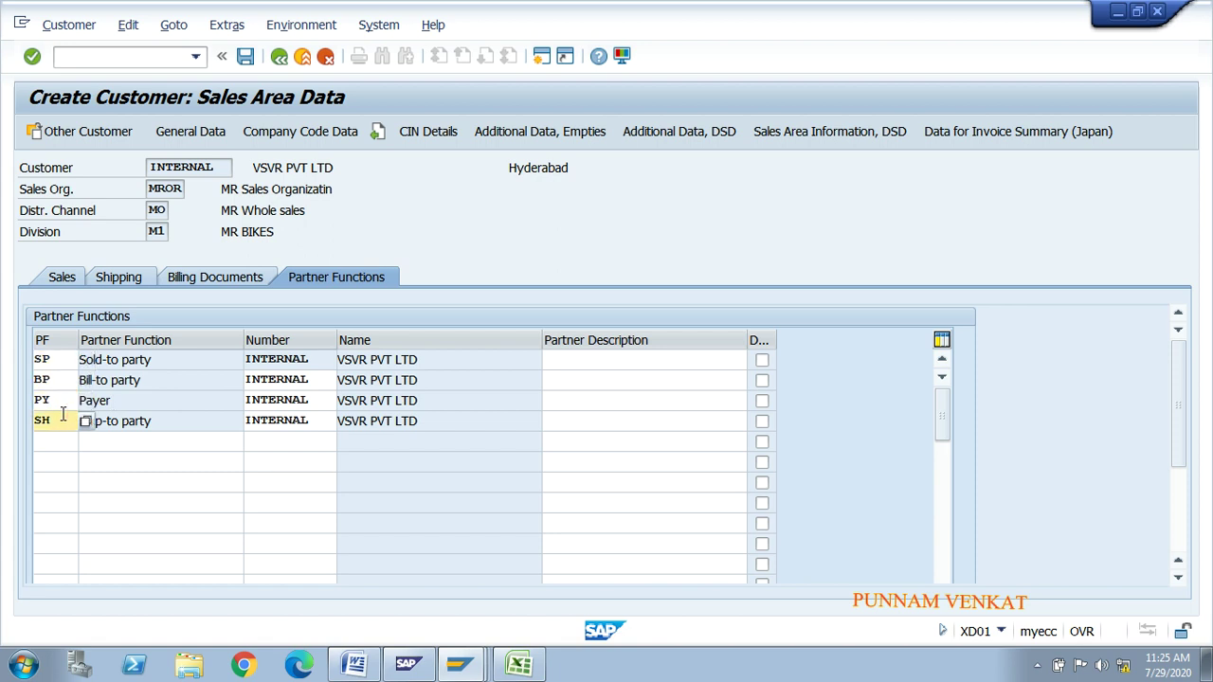
pyautogui.click(246, 59)
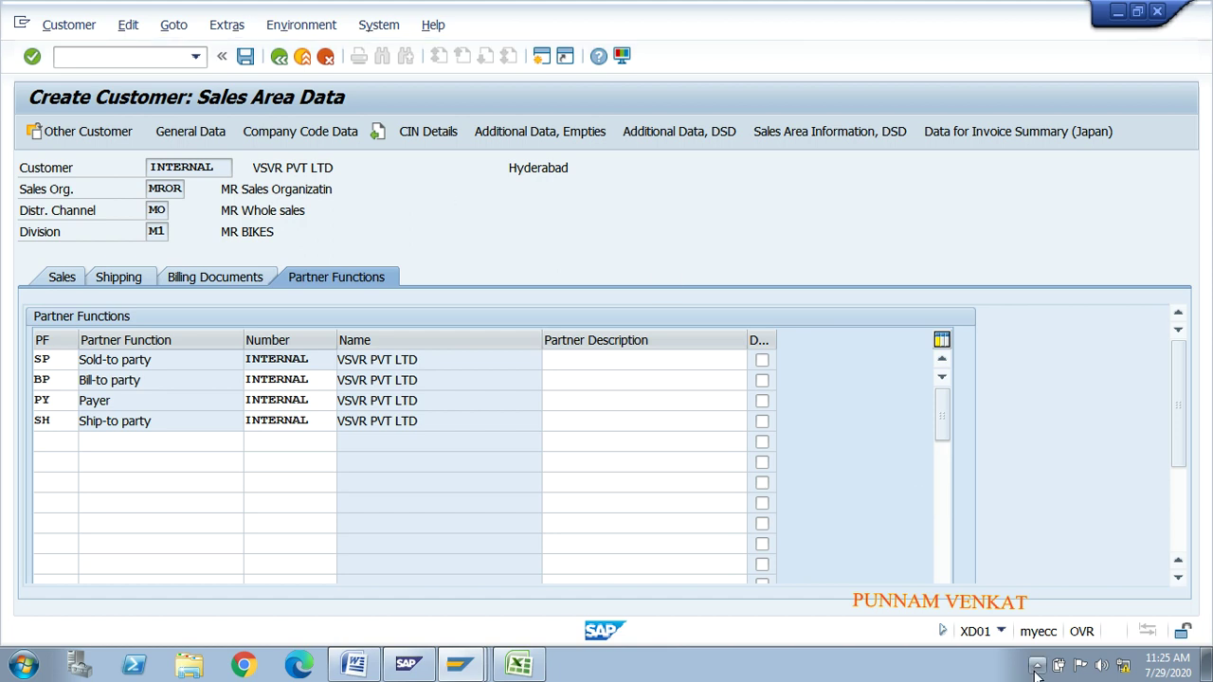
# Step: Confirm saving the new customer and close the Customer Create initial screen to reach Easy Access
pyautogui.click(1038, 667)
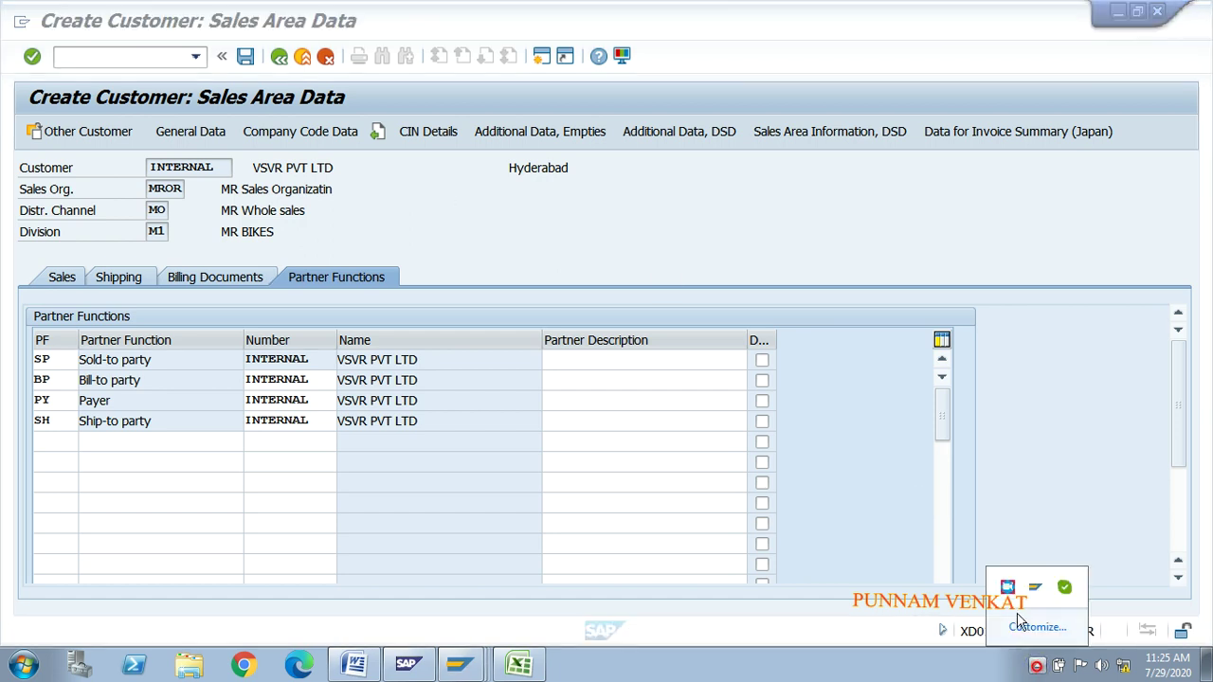
pyautogui.click(1008, 588)
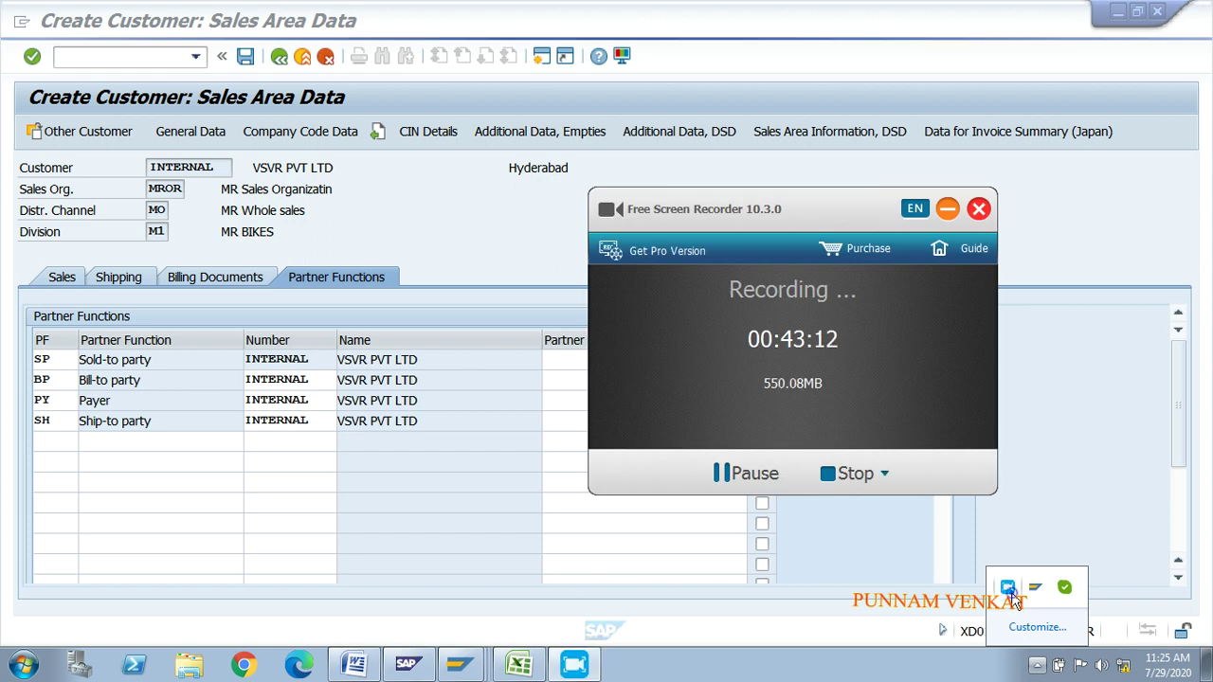
pyautogui.click(765, 476)
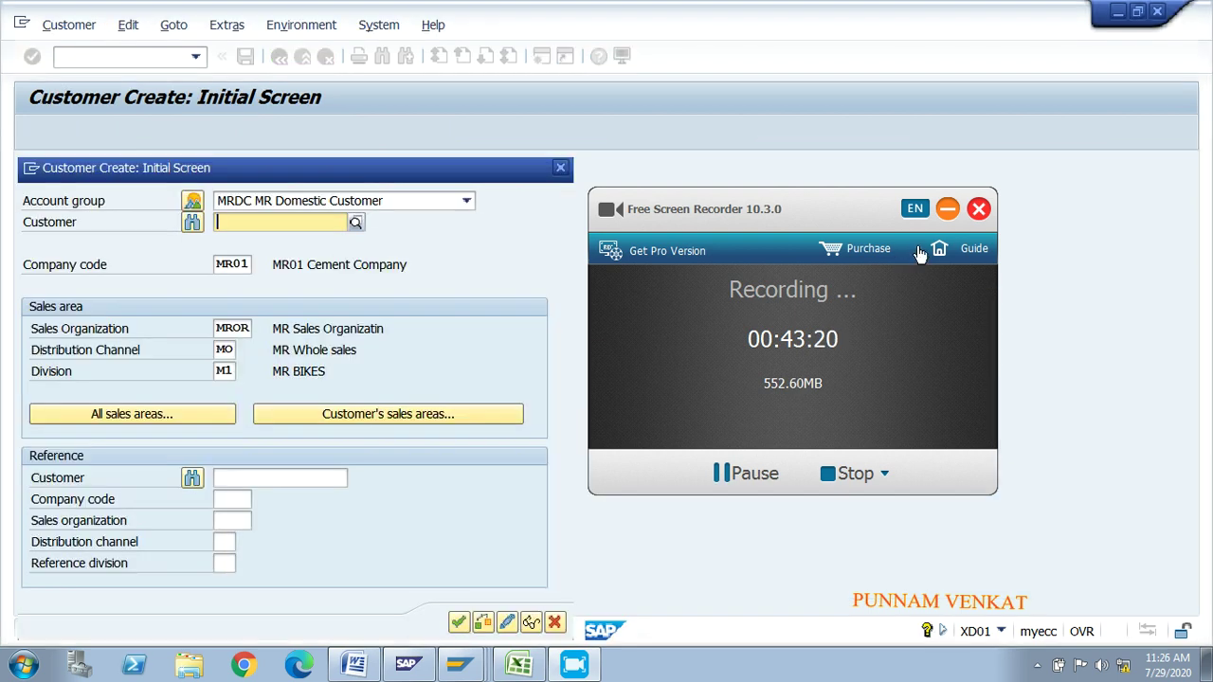
pyautogui.click(949, 212)
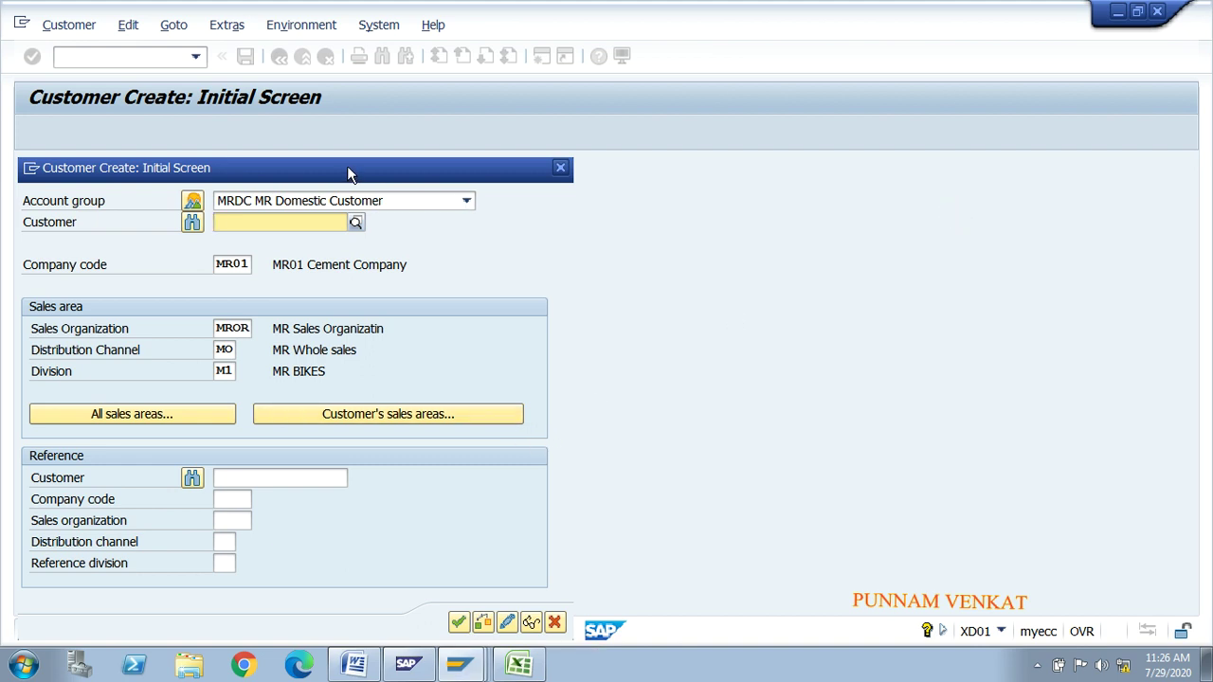
pyautogui.moveTo(347, 167); pyautogui.dragTo(401, 79)
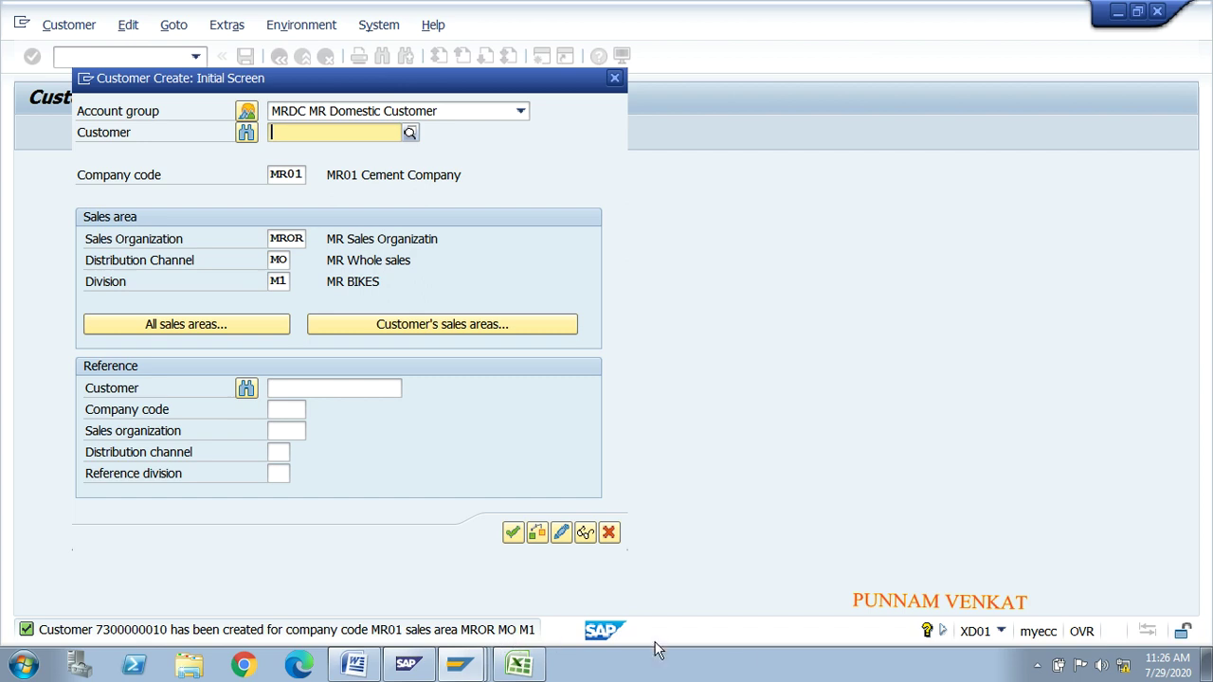
pyautogui.click(1039, 667)
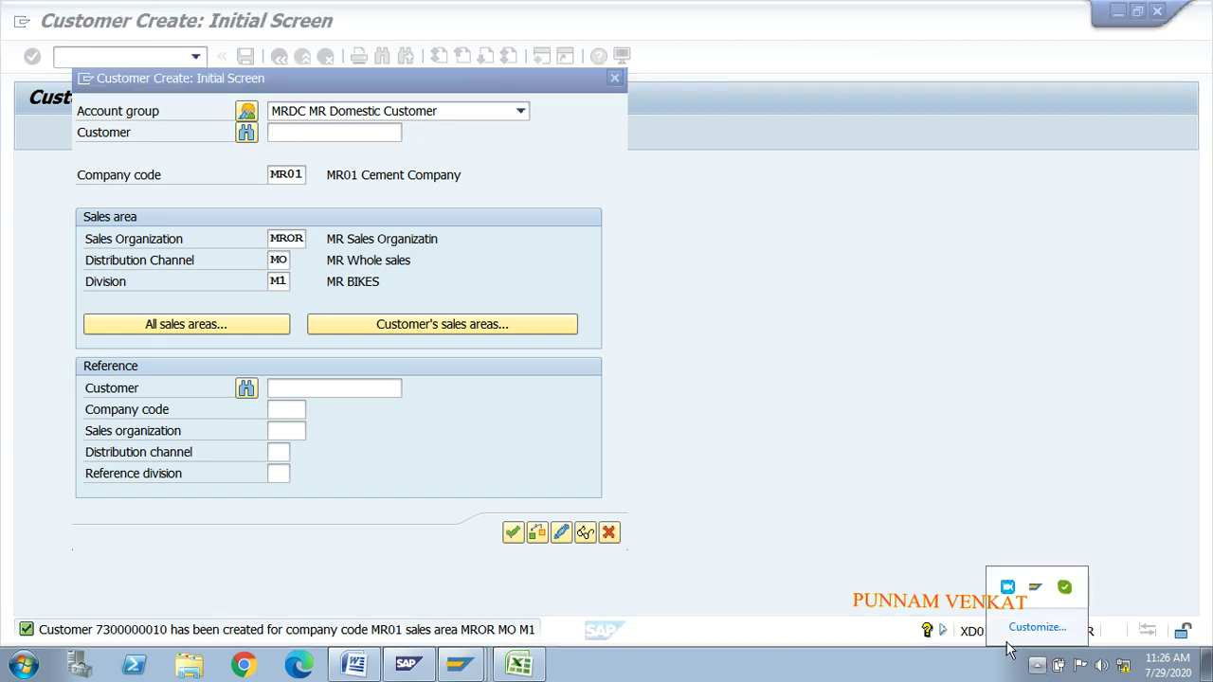
pyautogui.click(1007, 588)
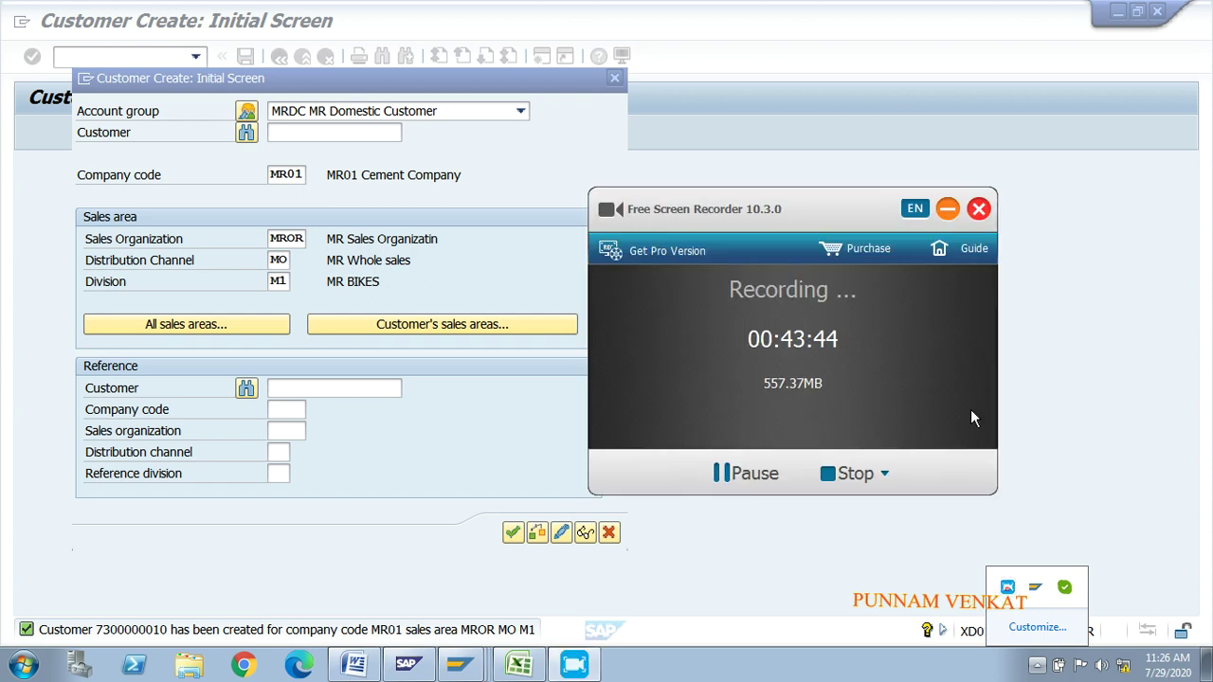
pyautogui.click(947, 209)
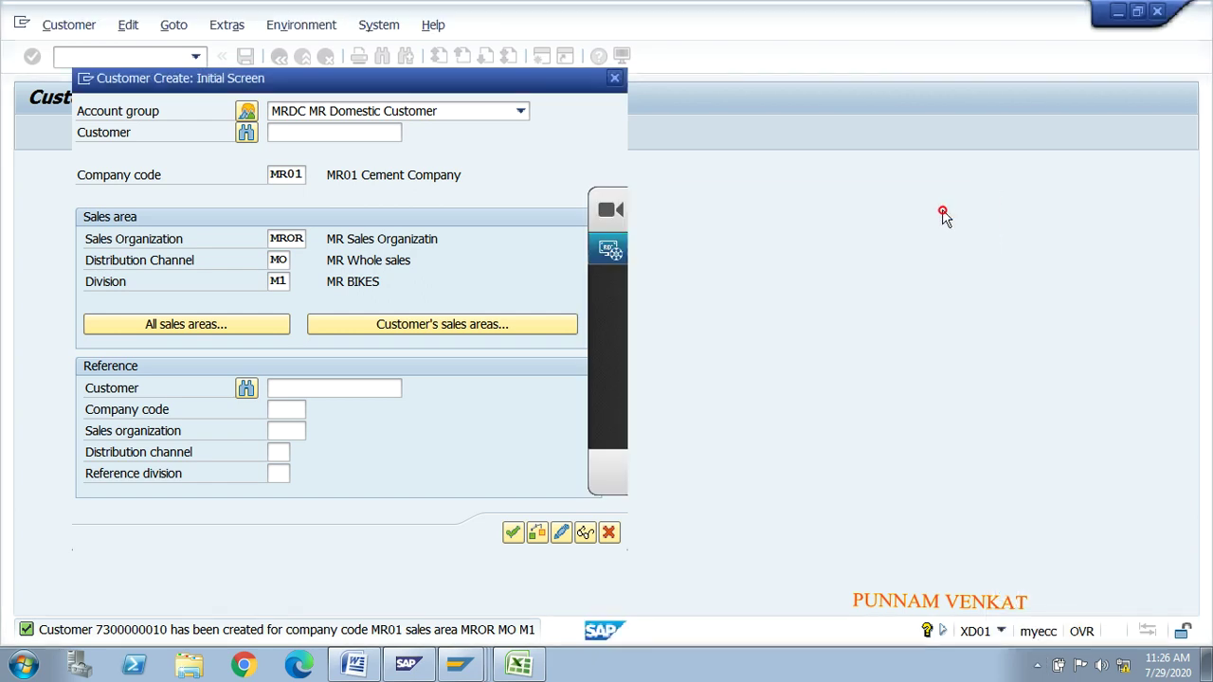
pyautogui.click(615, 79)
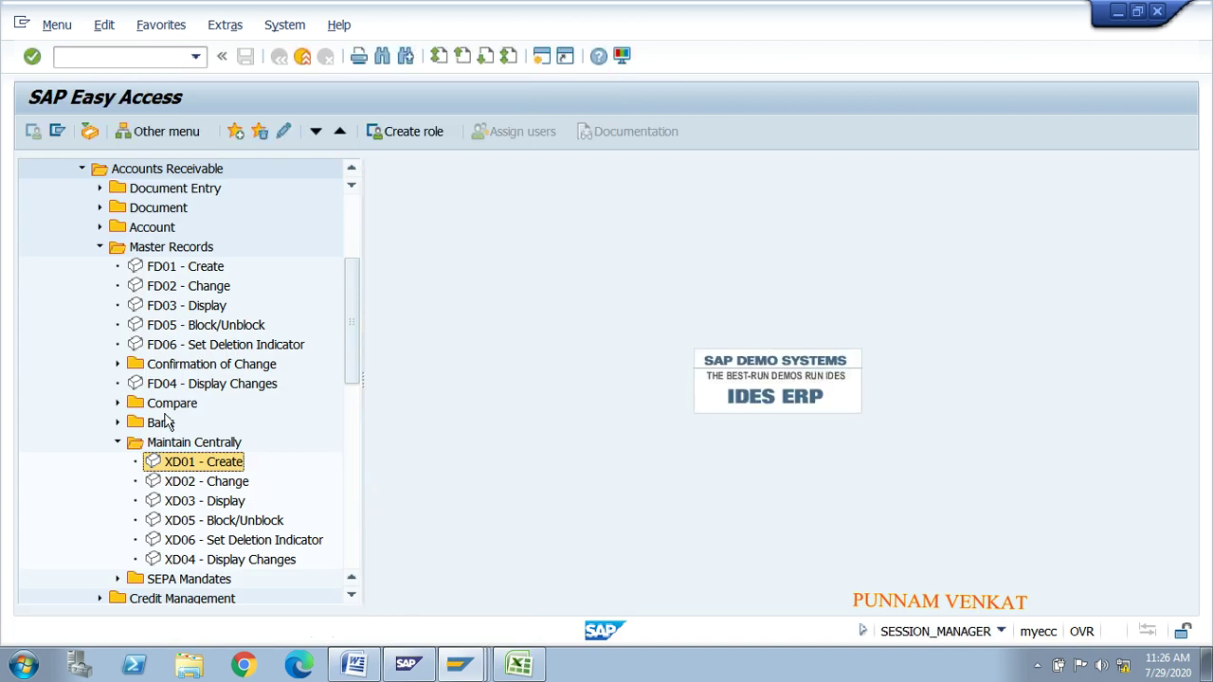
# Step: Restart XD01 with account group MRDC, company code MR01 and sales area MROR/MO/M1, then continue
pyautogui.doubleClick(193, 464)
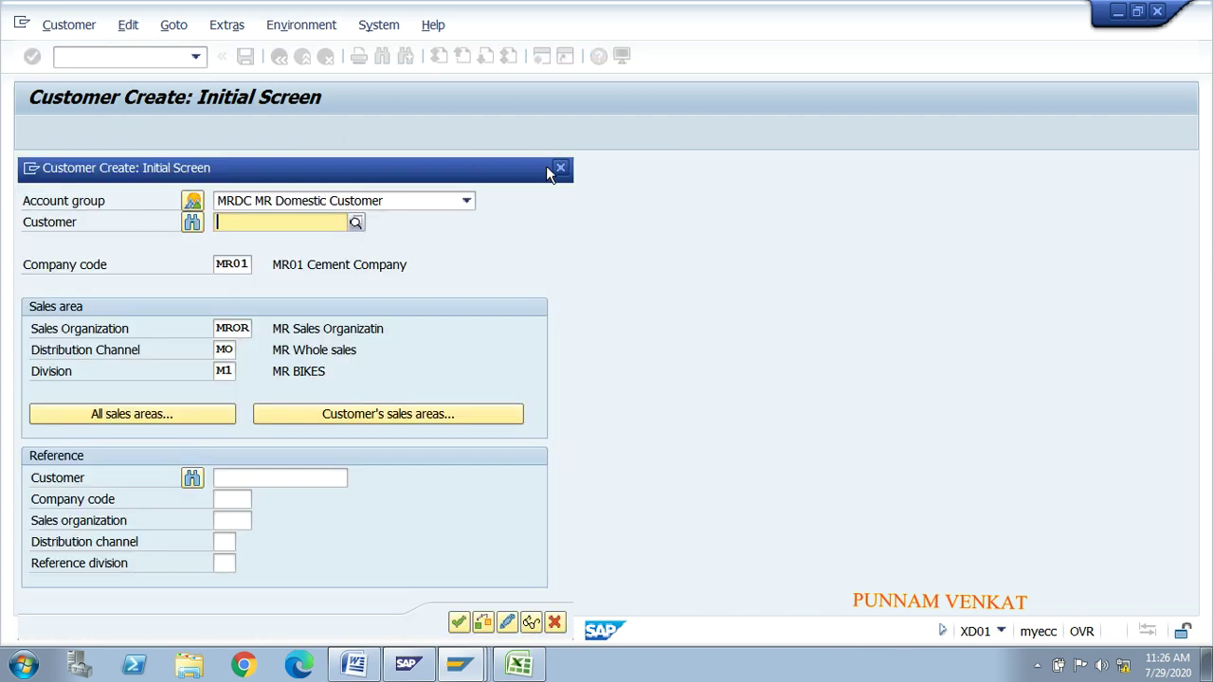
pyautogui.click(560, 168)
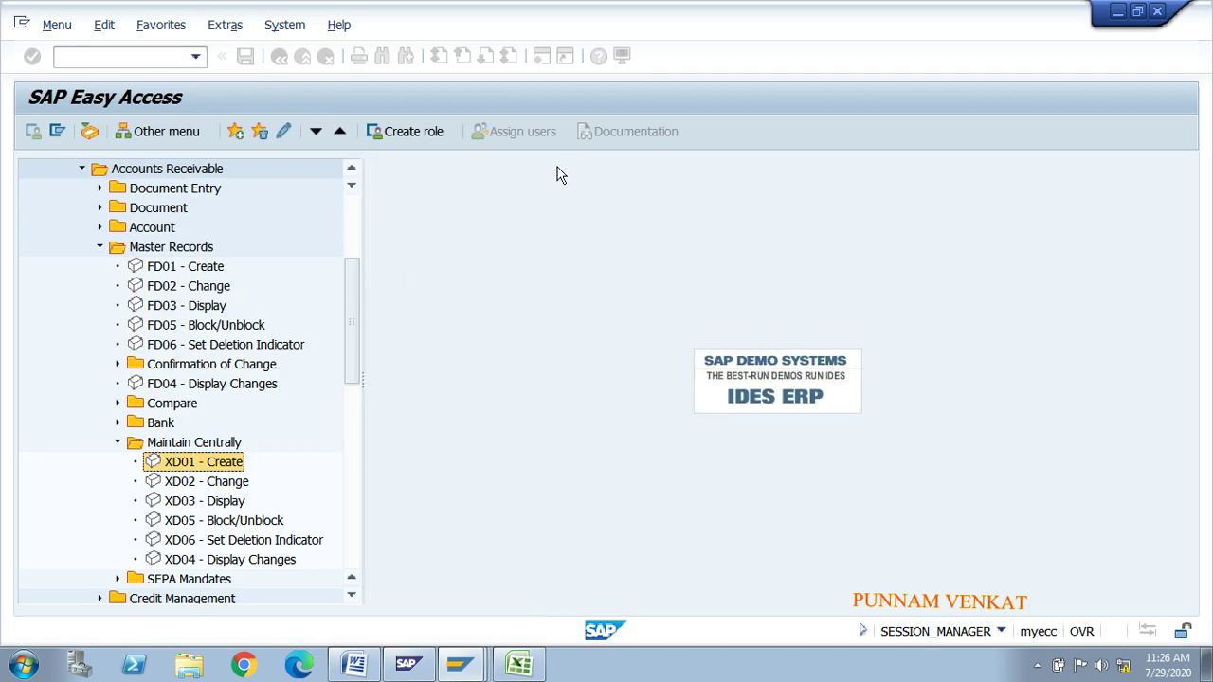
pyautogui.doubleClick(192, 464)
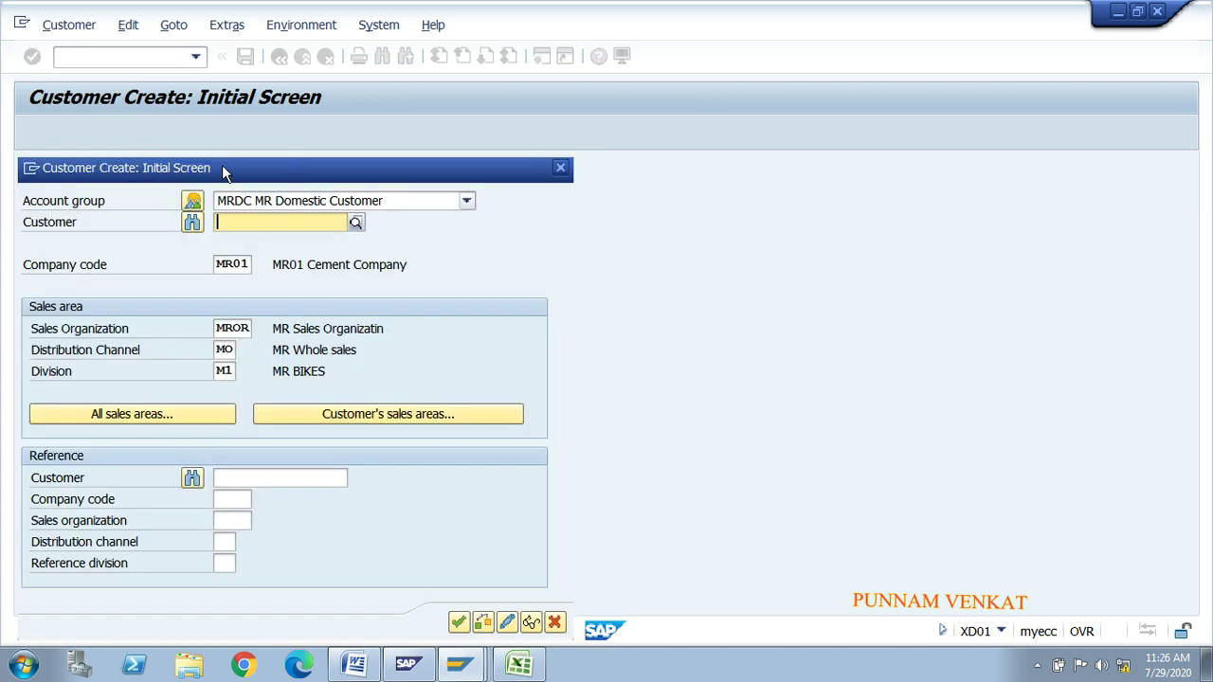
pyautogui.click(233, 266)
pyautogui.click(237, 327)
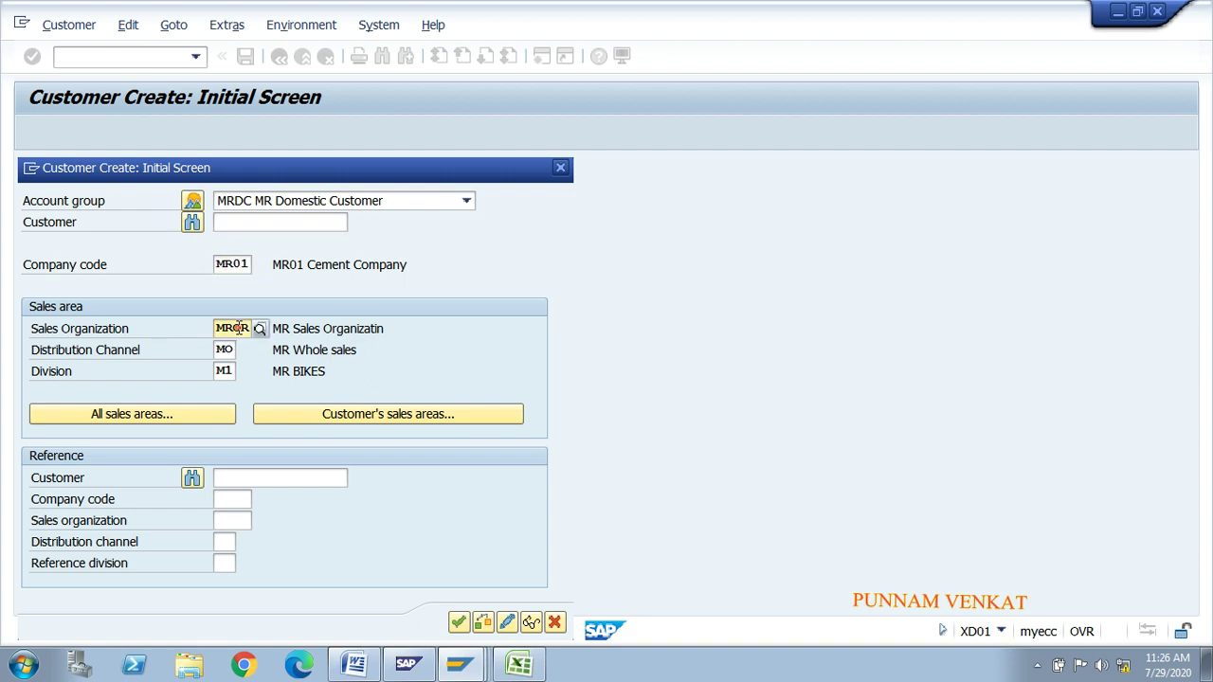
pyautogui.click(224, 350)
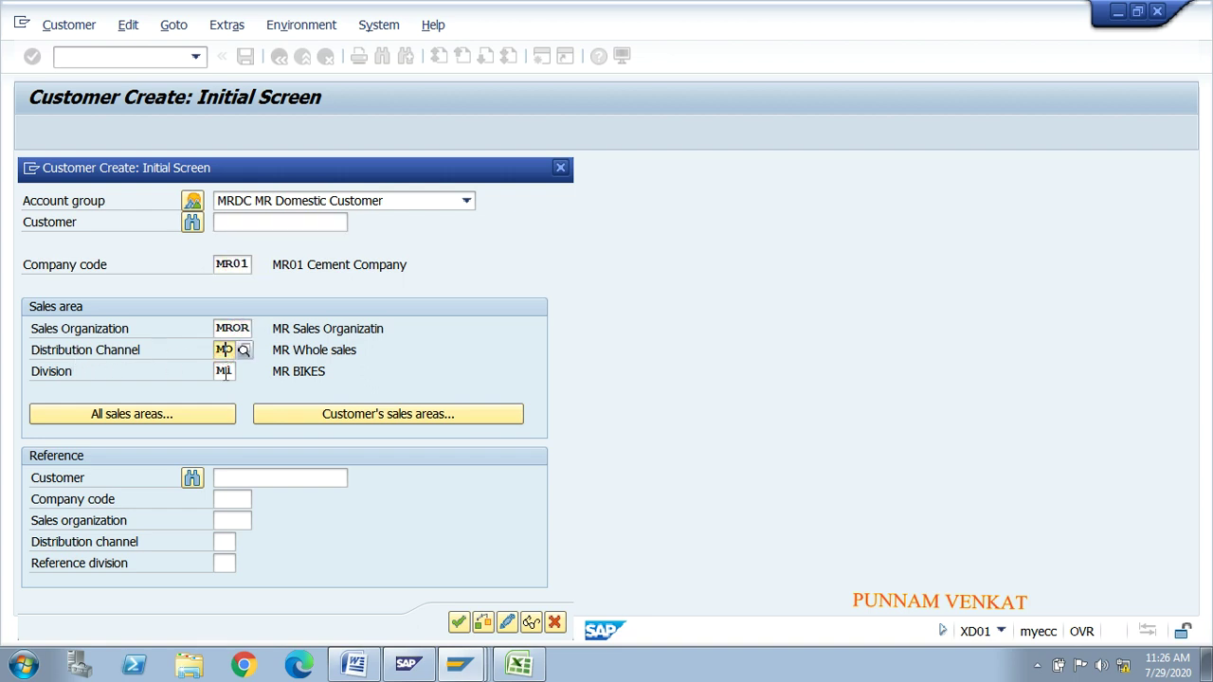
pyautogui.click(223, 371)
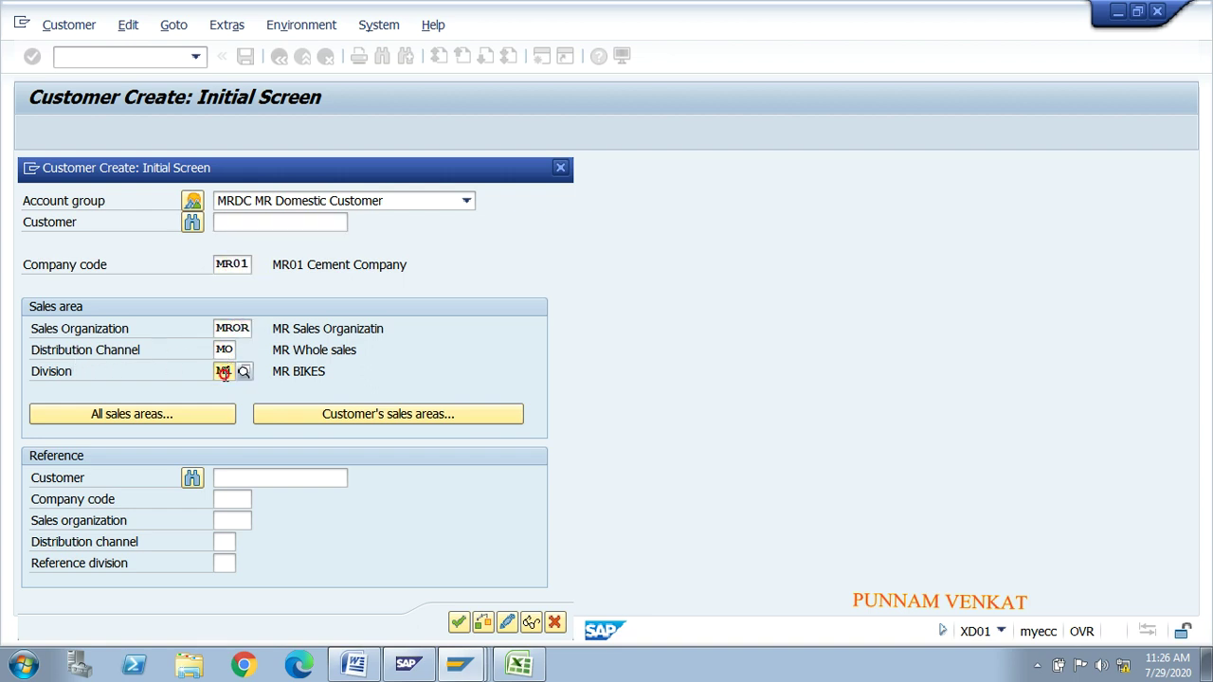
pyautogui.click(457, 622)
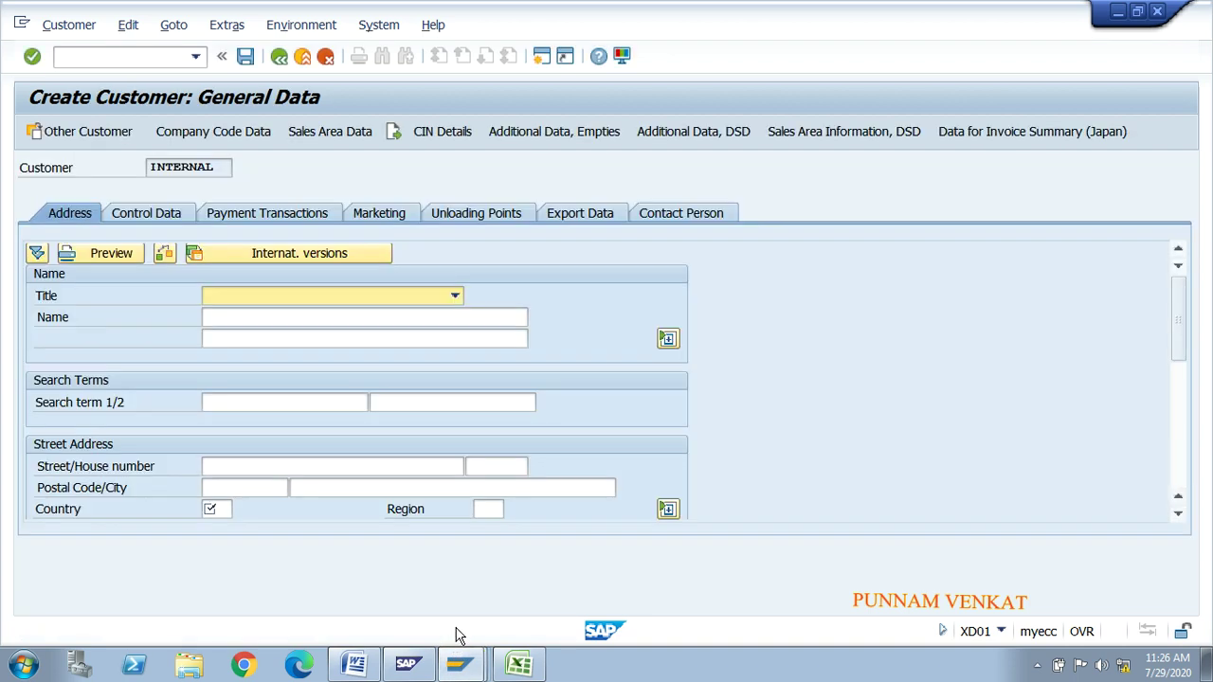
# Step: Set title Company, name AS & CO and search term ASCO
pyautogui.click(267, 294)
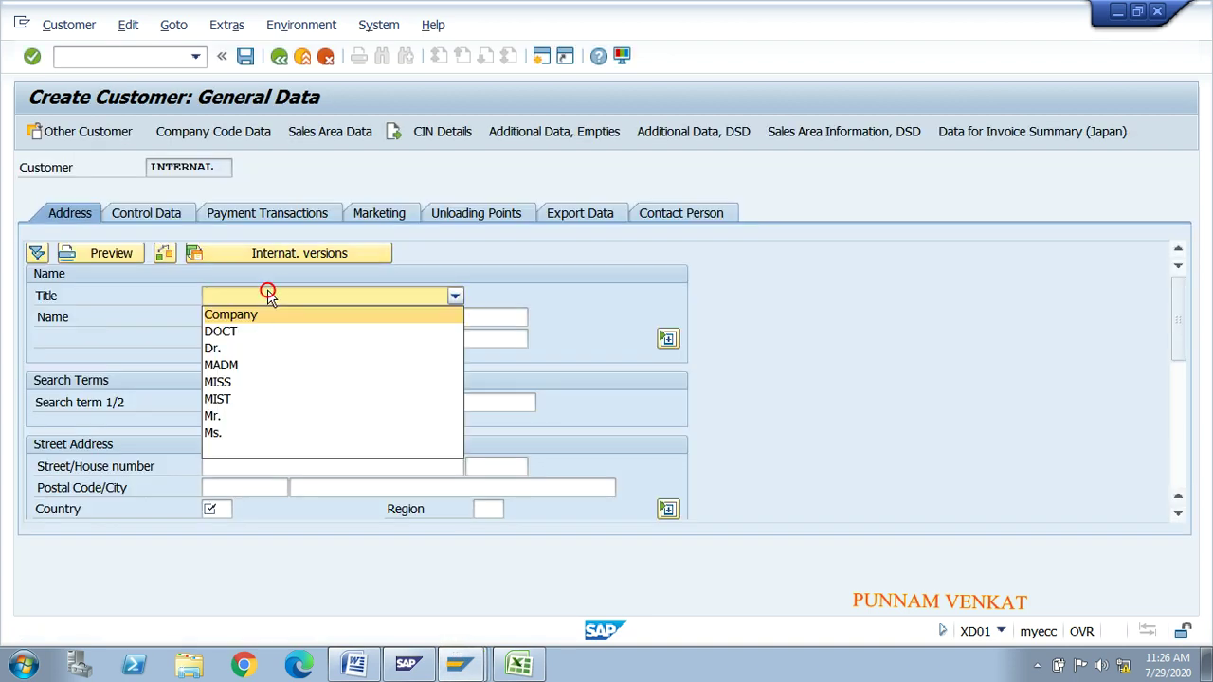
pyautogui.click(263, 315)
pyautogui.click(252, 317)
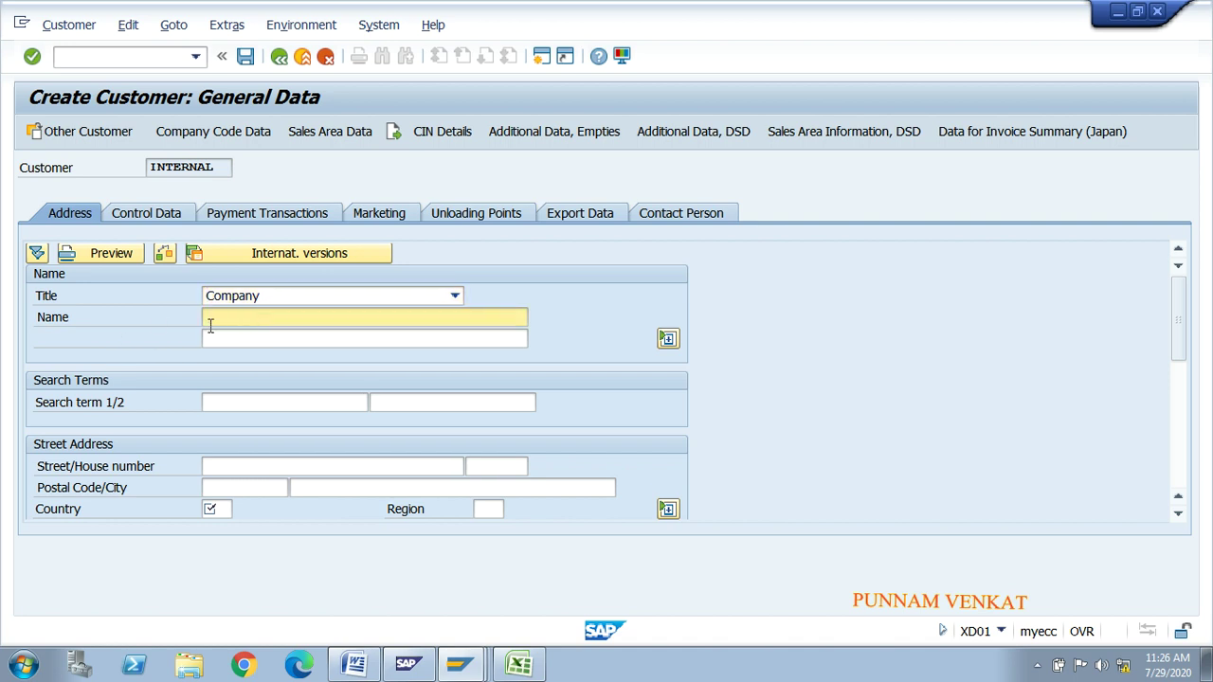
pyautogui.write('v')
pyautogui.press('BackSpace')
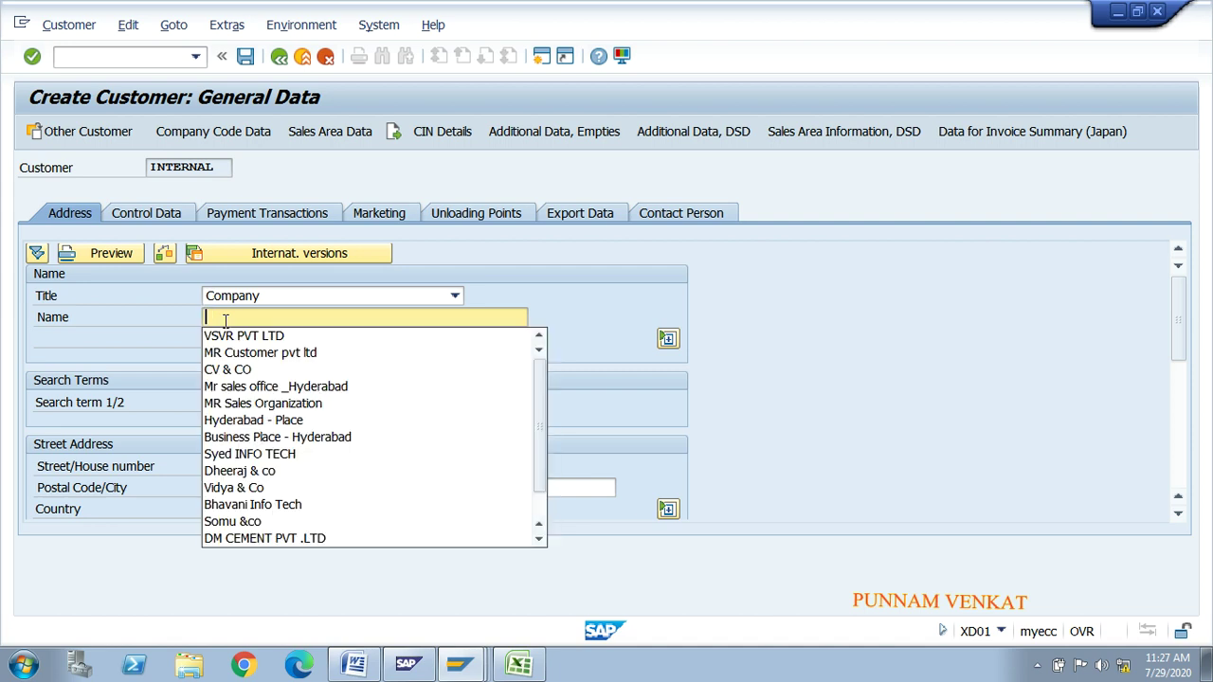
pyautogui.write('AS & CO')
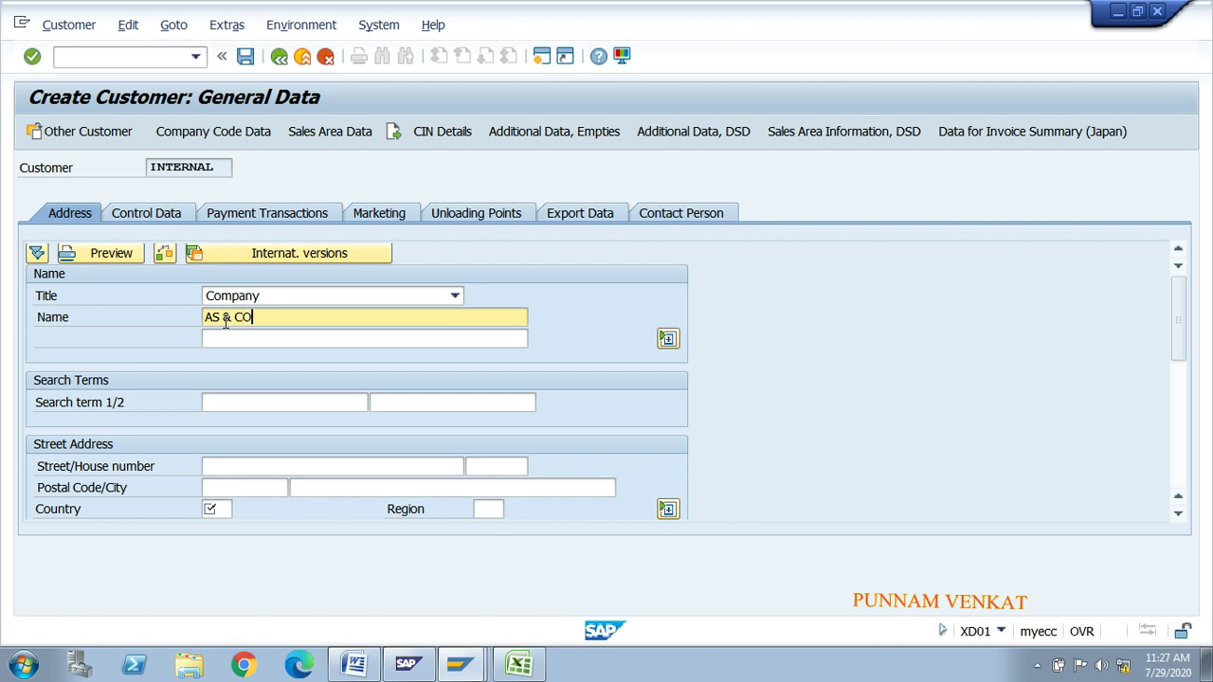
pyautogui.press('Tab')
pyautogui.hotkey('shift', 'Tab')
pyautogui.hotkey('shift', 'Home')
pyautogui.hotkey('ctrl', 'c')
pyautogui.press('End')
pyautogui.press('Tab')
pyautogui.hotkey('ctrl', 'v')
pyautogui.press('Tab')
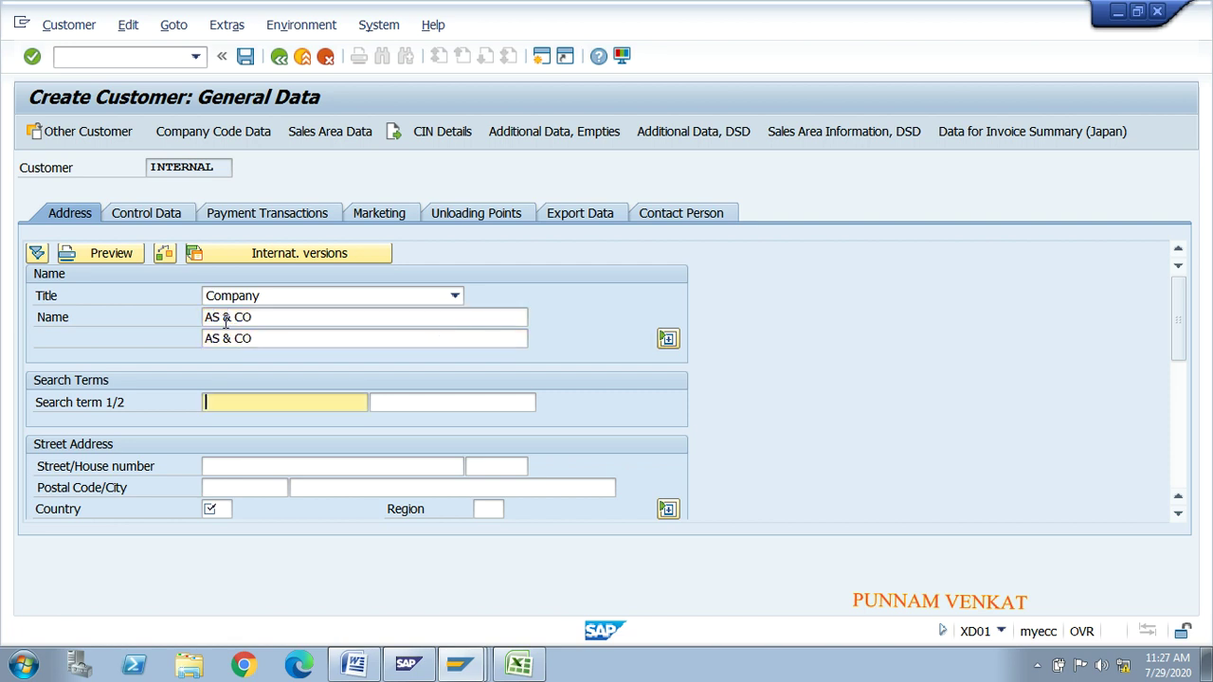
pyautogui.write('ASCO')
pyautogui.press('Tab')
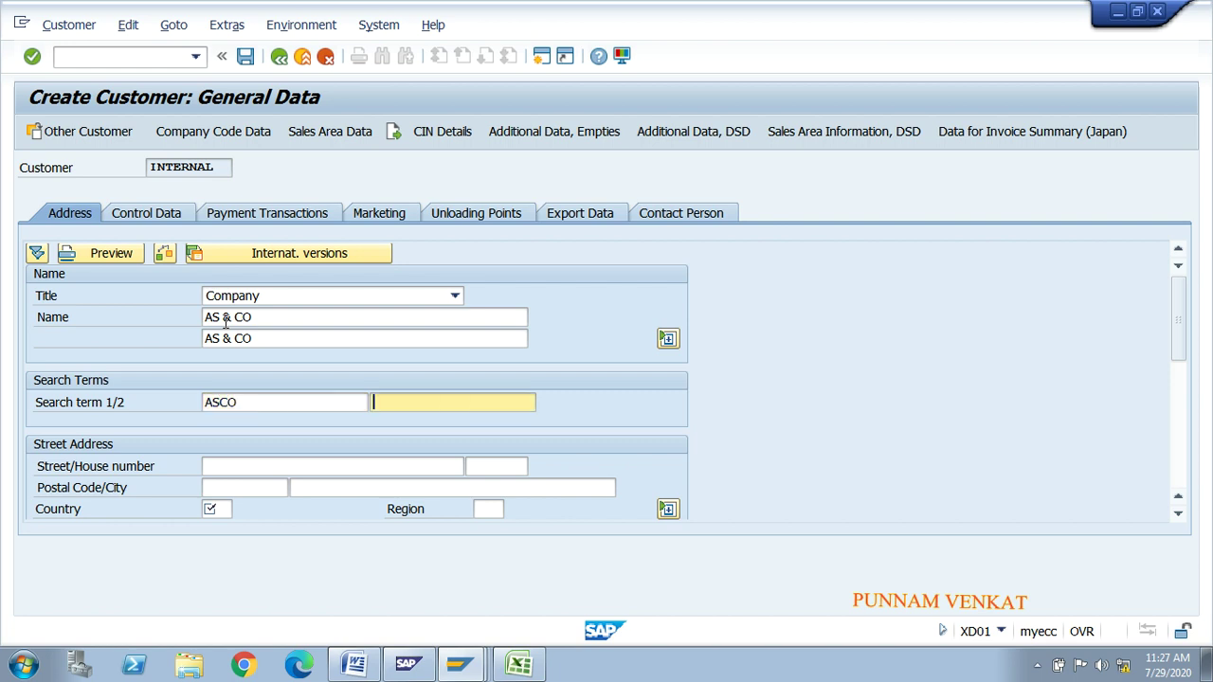
pyautogui.press('Tab')
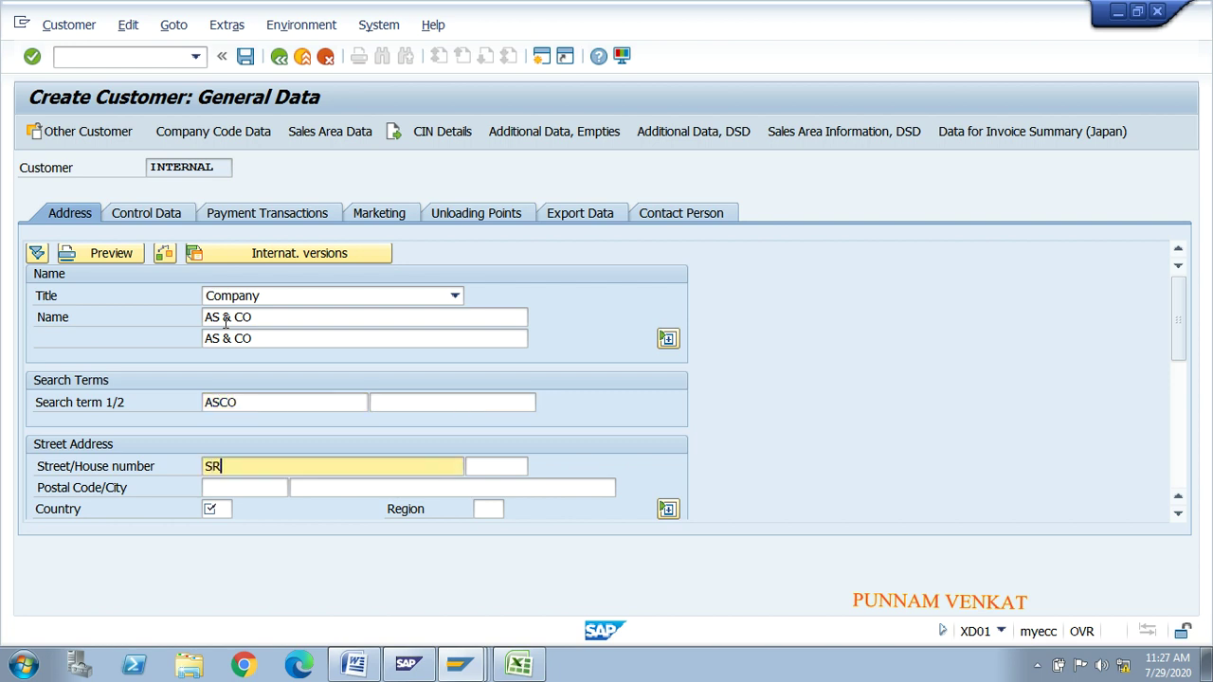
# Step: Enter house number 8888, postal code 500016, city Hyderabad, country IN and region 01
pyautogui.press('Tab')
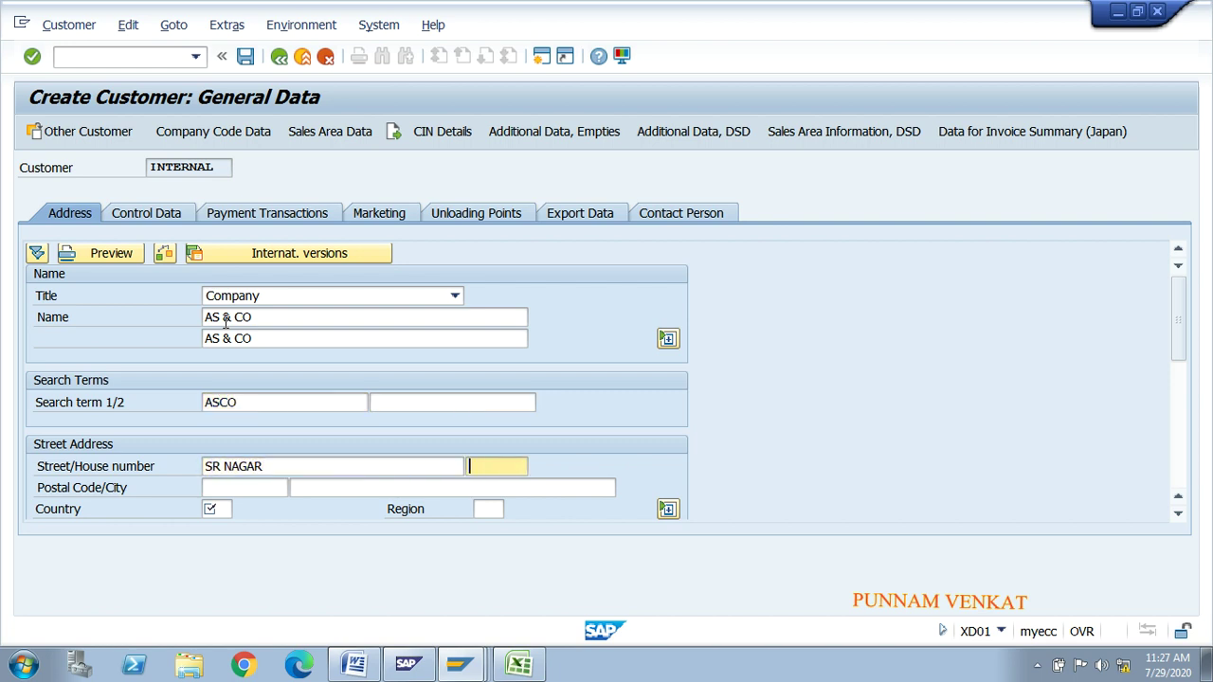
pyautogui.write('888')
pyautogui.press('Tab')
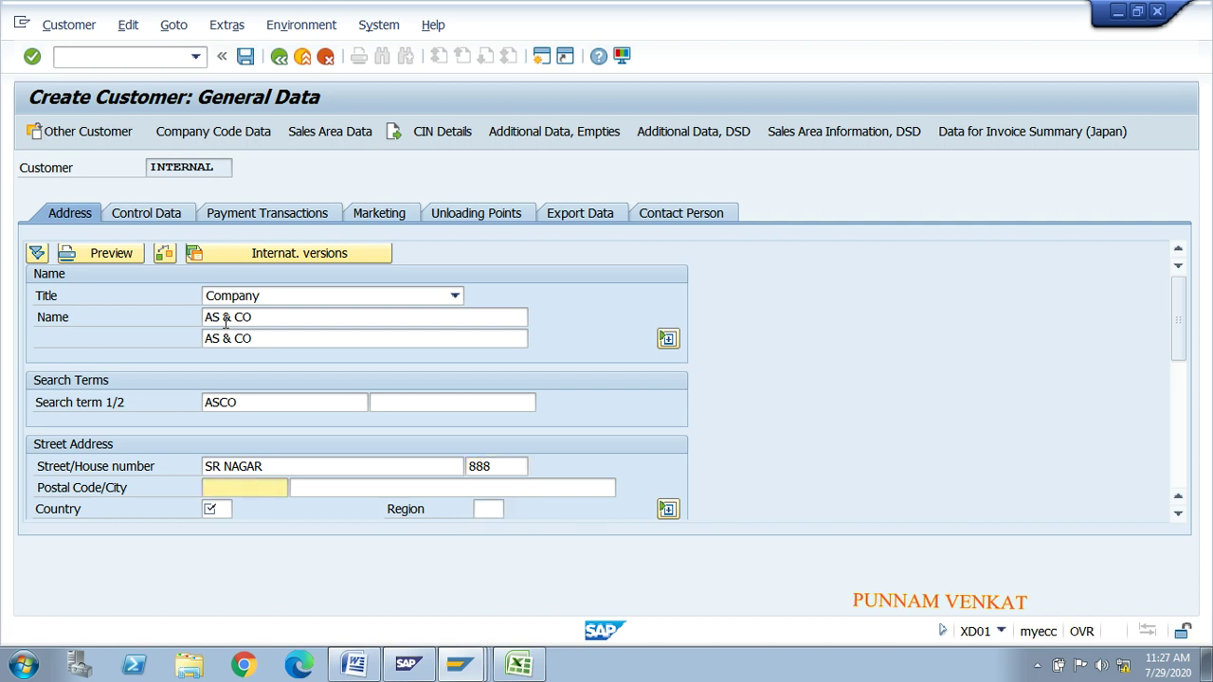
pyautogui.hotkey('shift', 'Tab')
pyautogui.write('8')
pyautogui.press('Tab')
pyautogui.write('5')
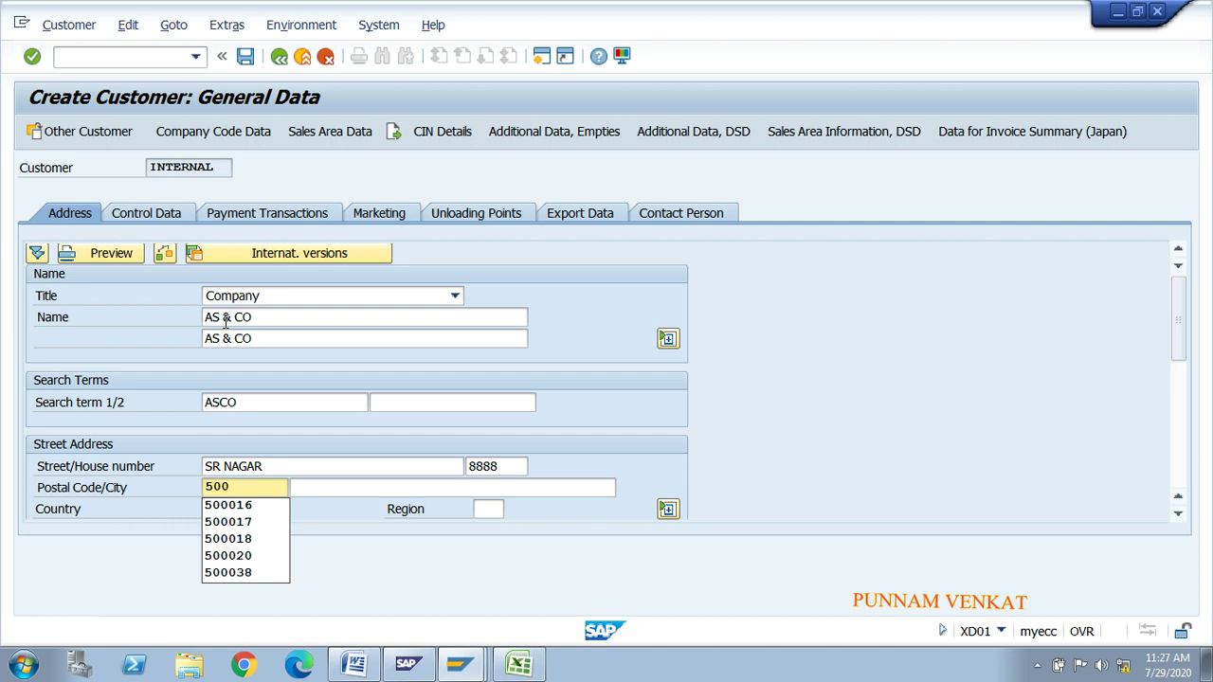
pyautogui.write('00016')
pyautogui.press('Tab')
pyautogui.write('HY')
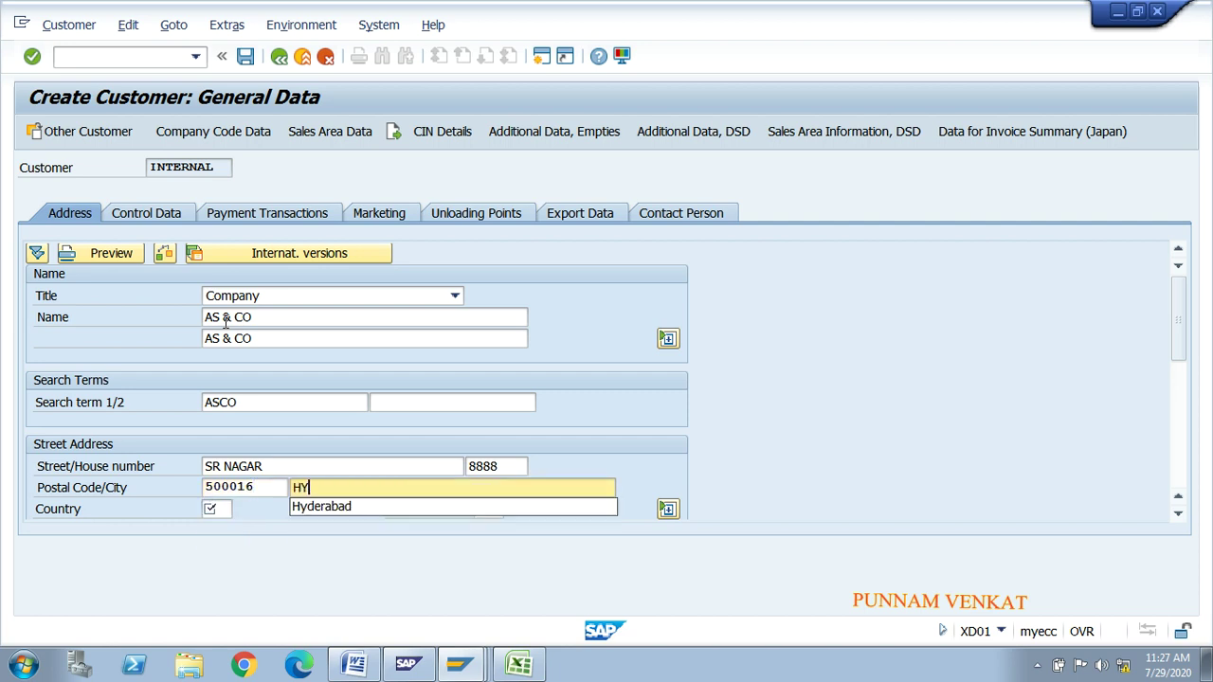
pyautogui.press('Tab')
pyautogui.write('IN')
pyautogui.press('Tab')
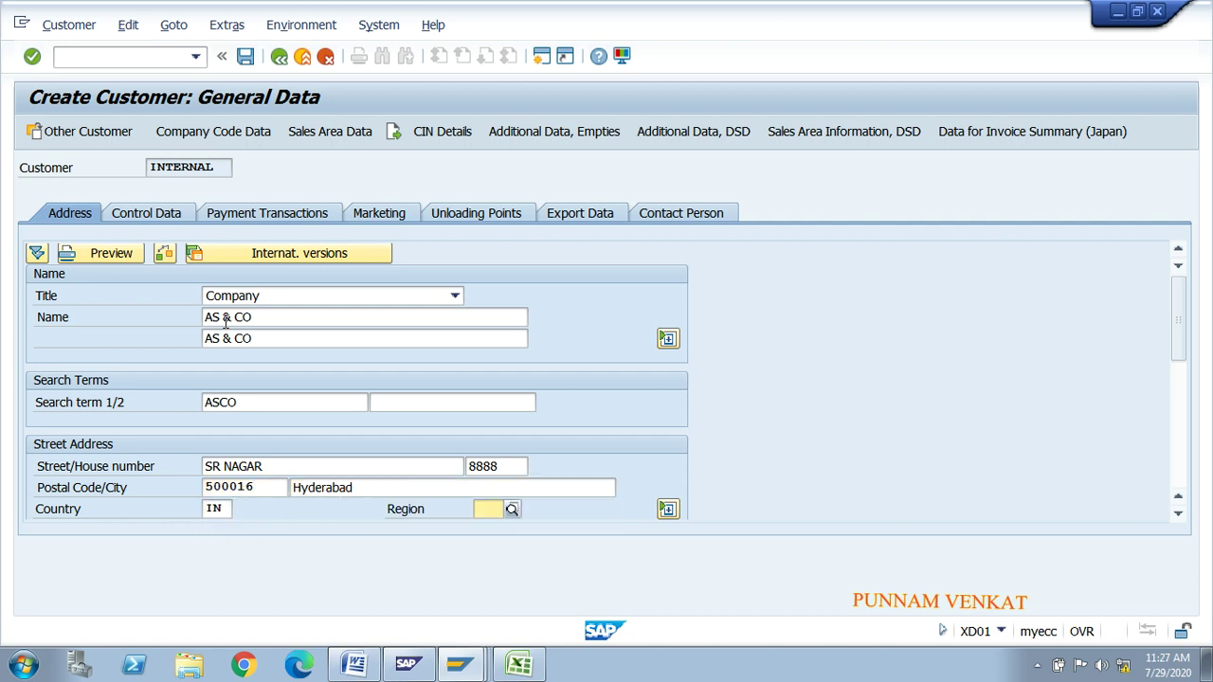
pyautogui.press('Down')
pyautogui.press('Return')
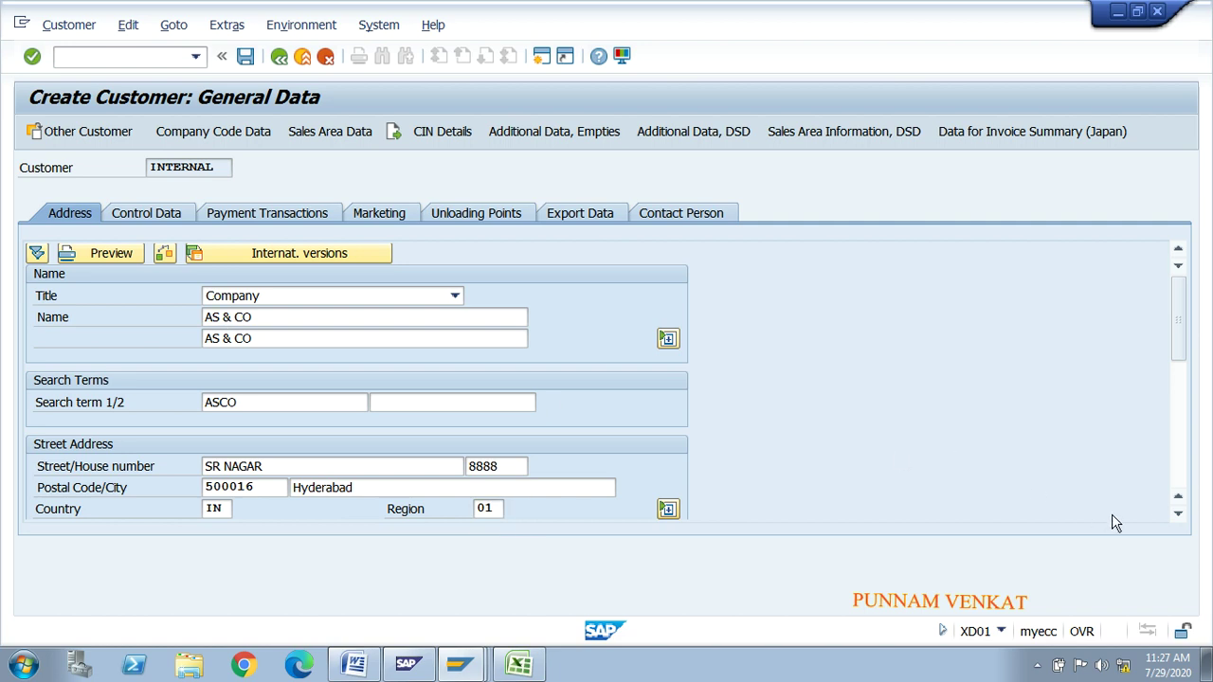
# Step: Fill the PO box address with PO box 500016 and postal code 500016
pyautogui.click(1177, 512)
pyautogui.click(1177, 513)
pyautogui.click(1177, 513)
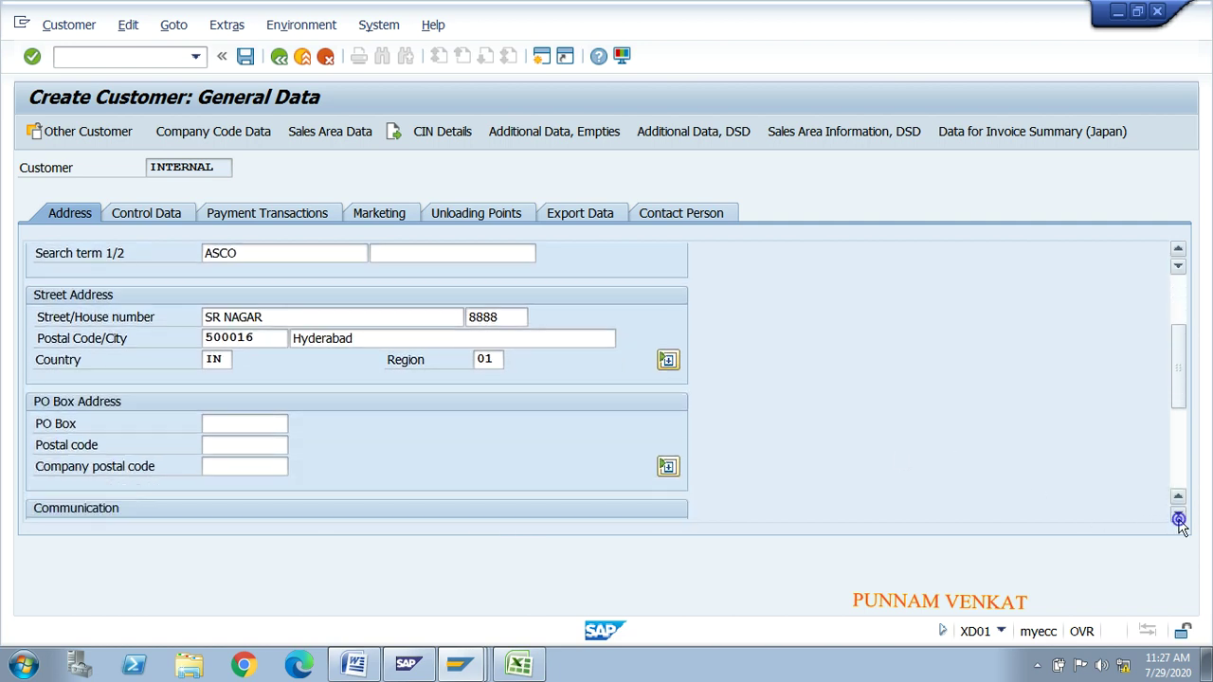
pyautogui.click(263, 410)
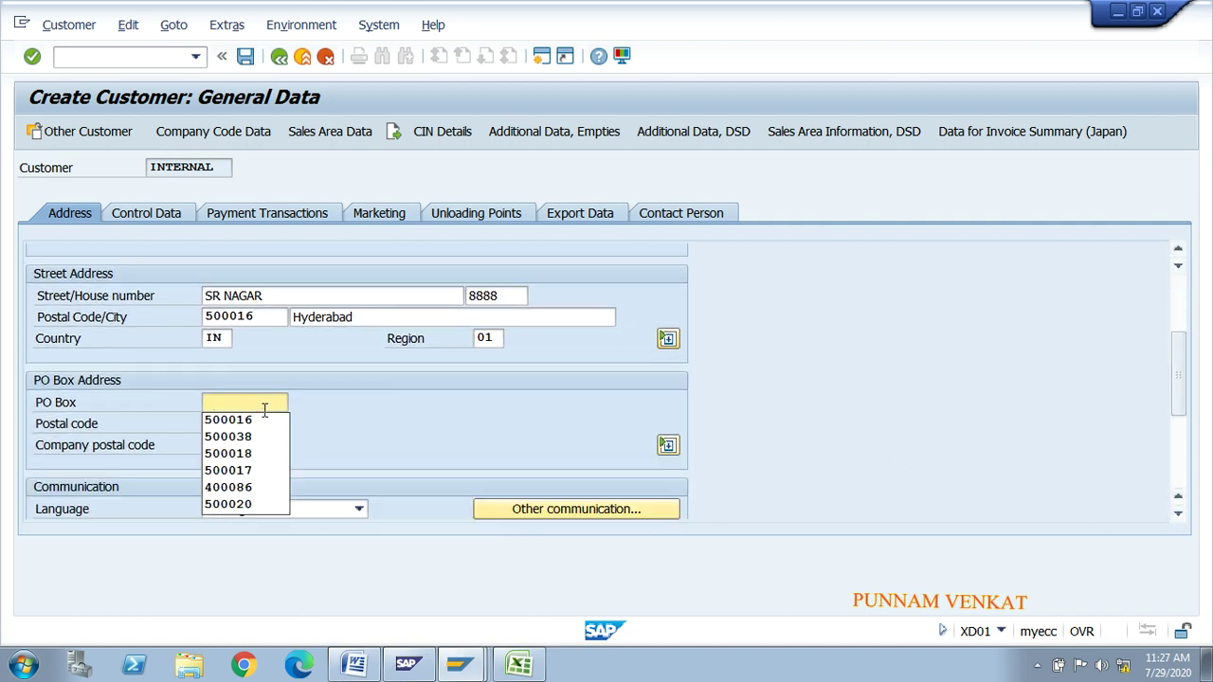
pyautogui.press('Down')
pyautogui.press('Return')
pyautogui.press('Tab')
pyautogui.press('Down')
pyautogui.press('Return')
pyautogui.press('Tab')
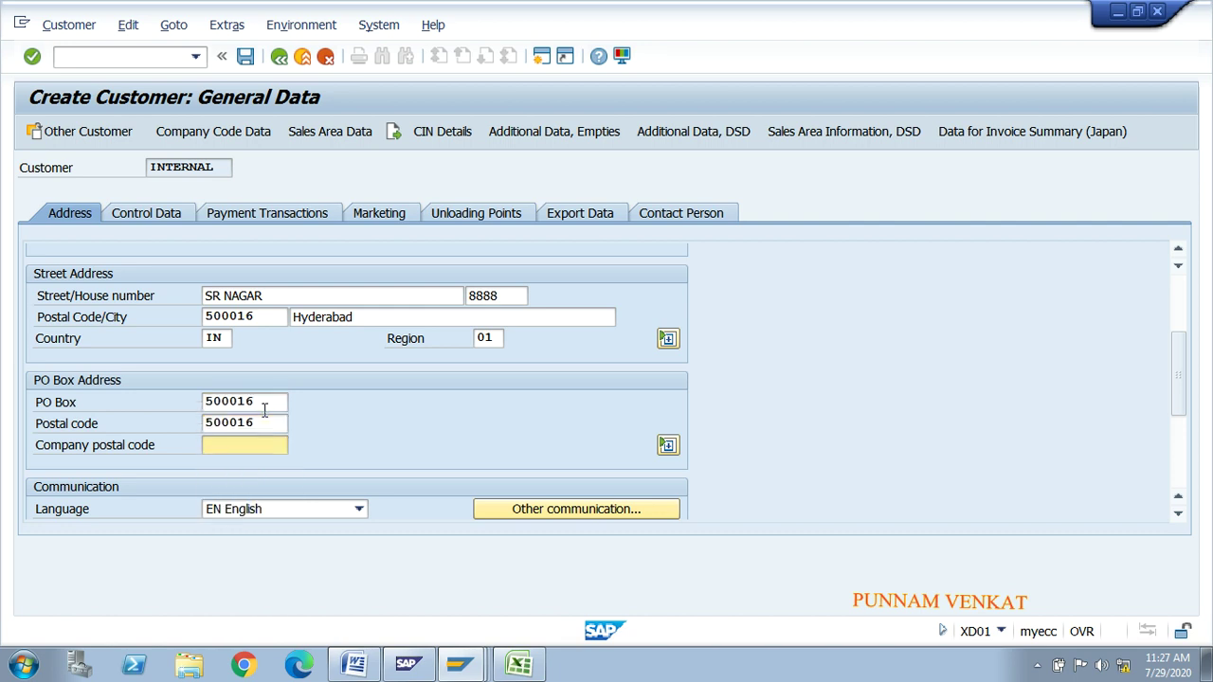
pyautogui.moveTo(1179, 410); pyautogui.dragTo(1184, 474)
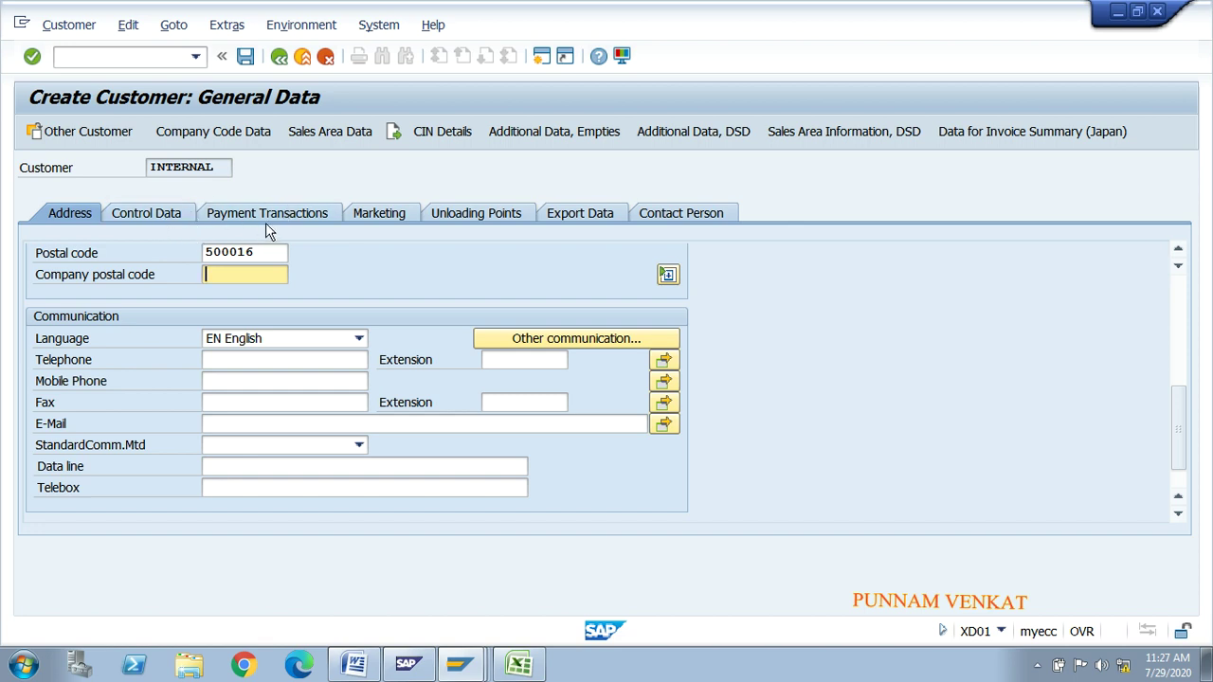
# Step: On the Marketing tab, set Nielsen ID 01 Region 1 and customer class 01
pyautogui.click(375, 216)
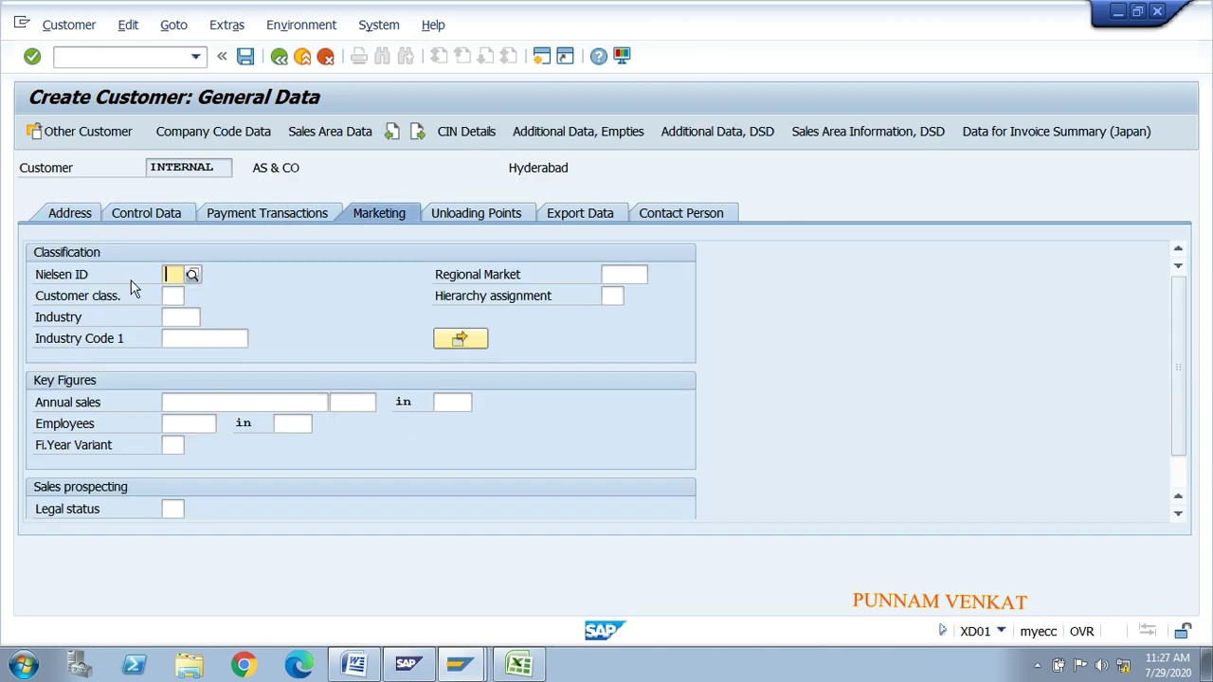
pyautogui.click(194, 275)
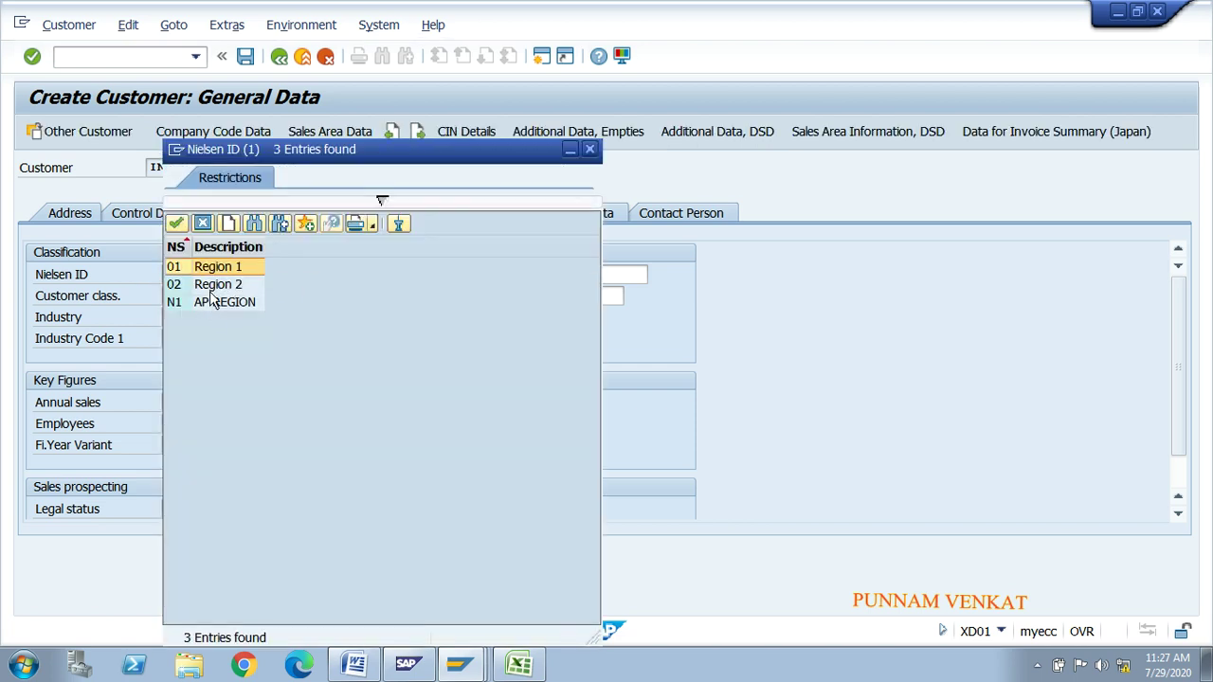
pyautogui.doubleClick(181, 269)
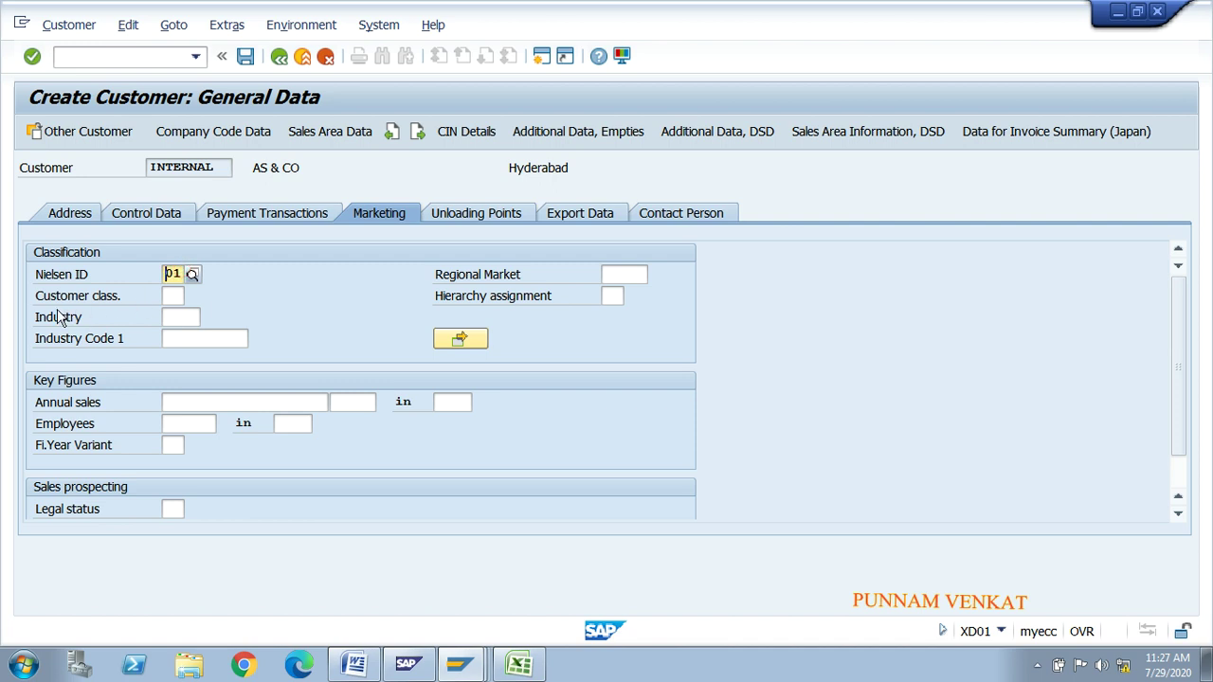
pyautogui.click(180, 295)
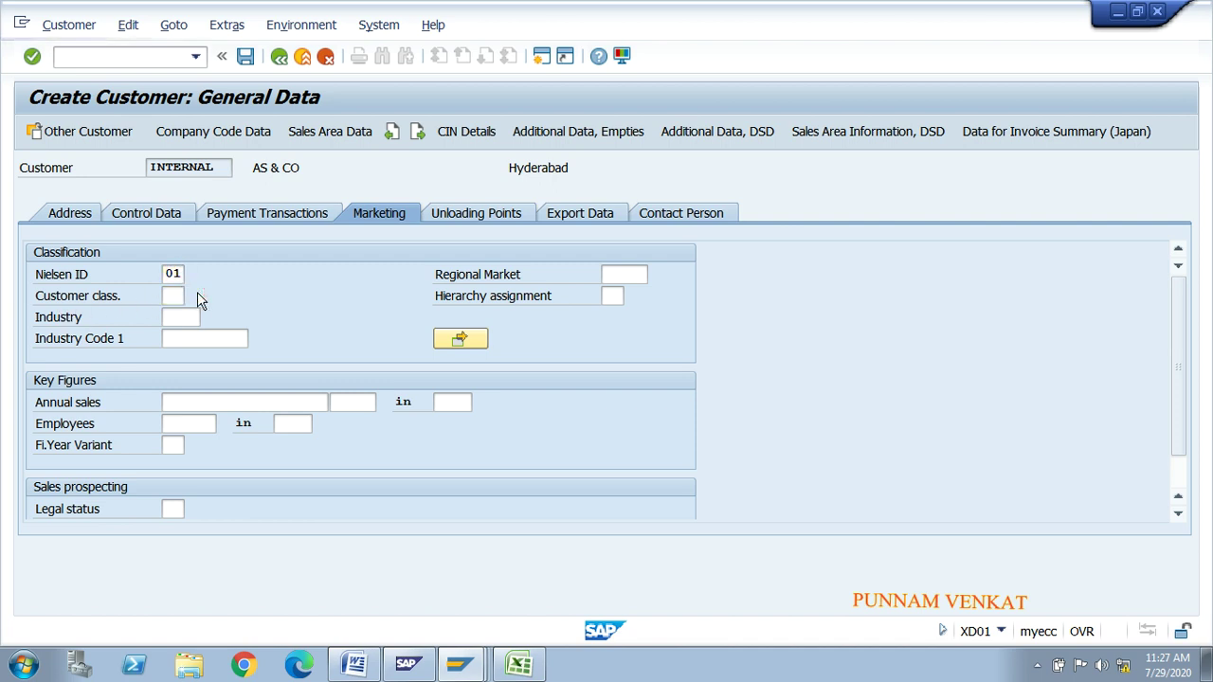
pyautogui.click(193, 296)
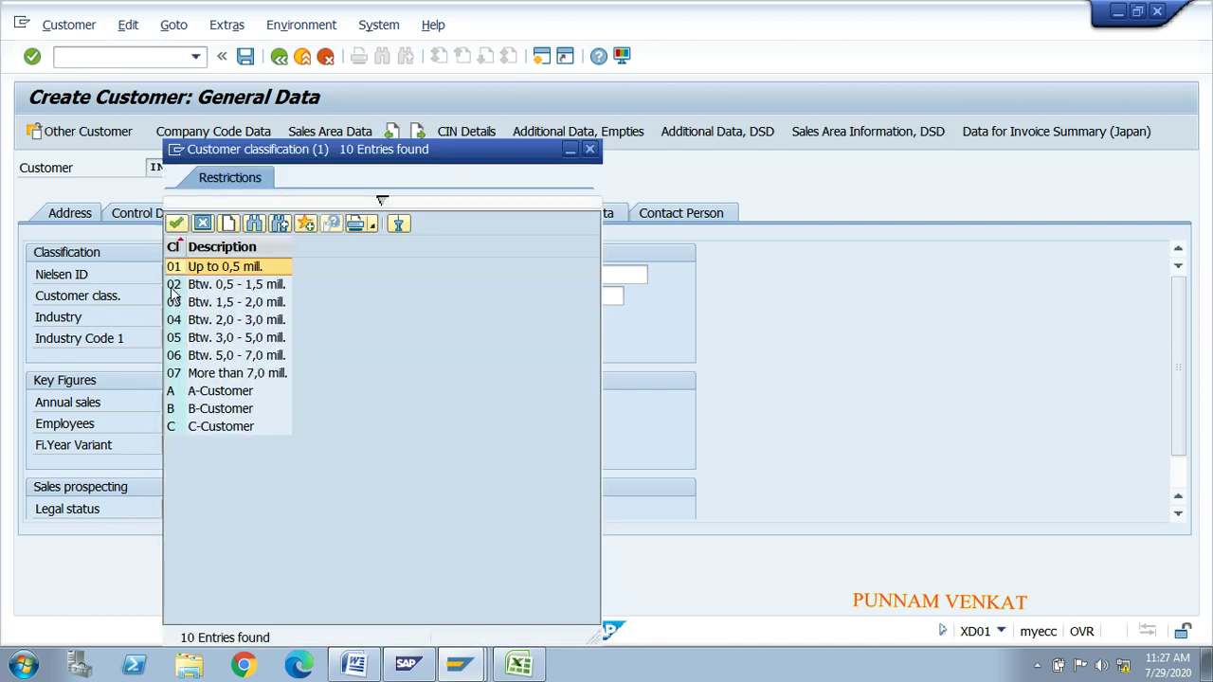
pyautogui.doubleClick(212, 269)
# Step: Choose industry BLDE Building Electric from the industry key list
pyautogui.click(182, 311)
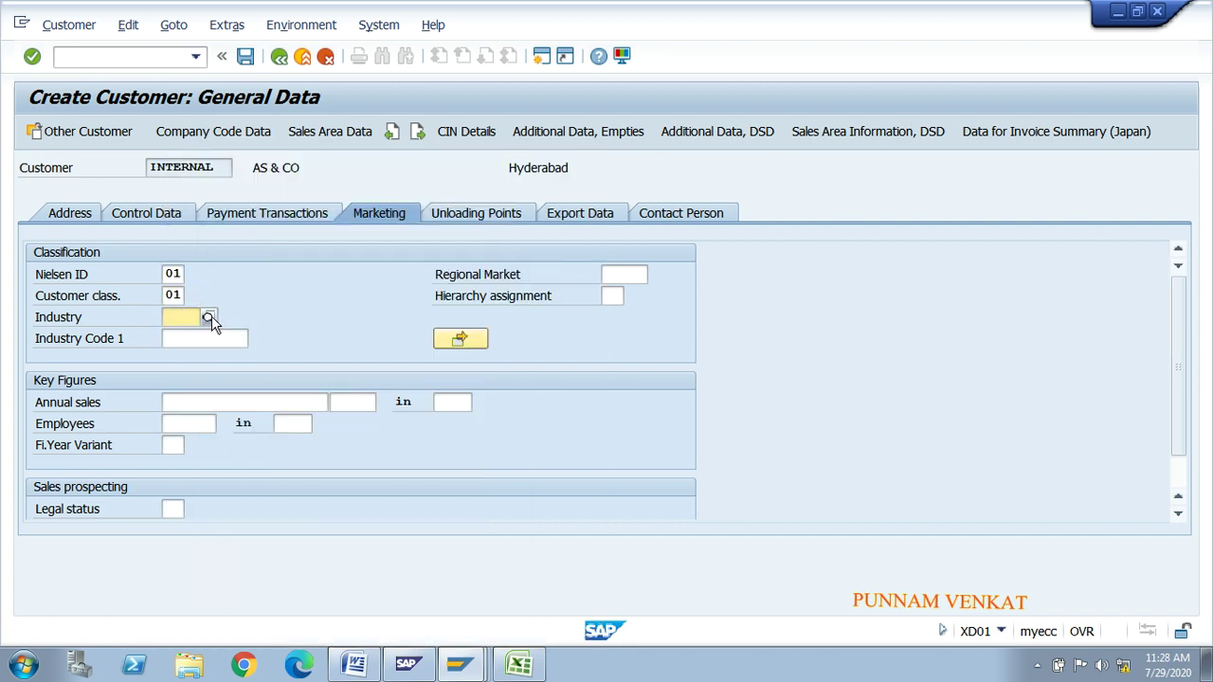
pyautogui.click(209, 319)
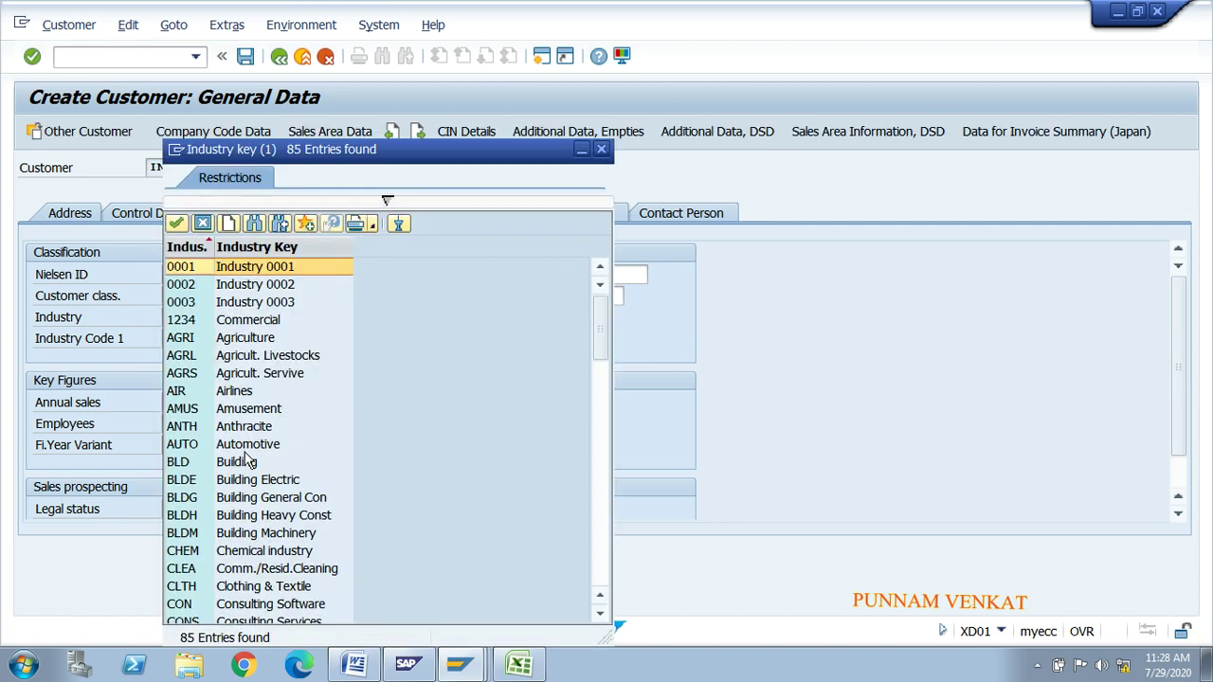
pyautogui.click(249, 461)
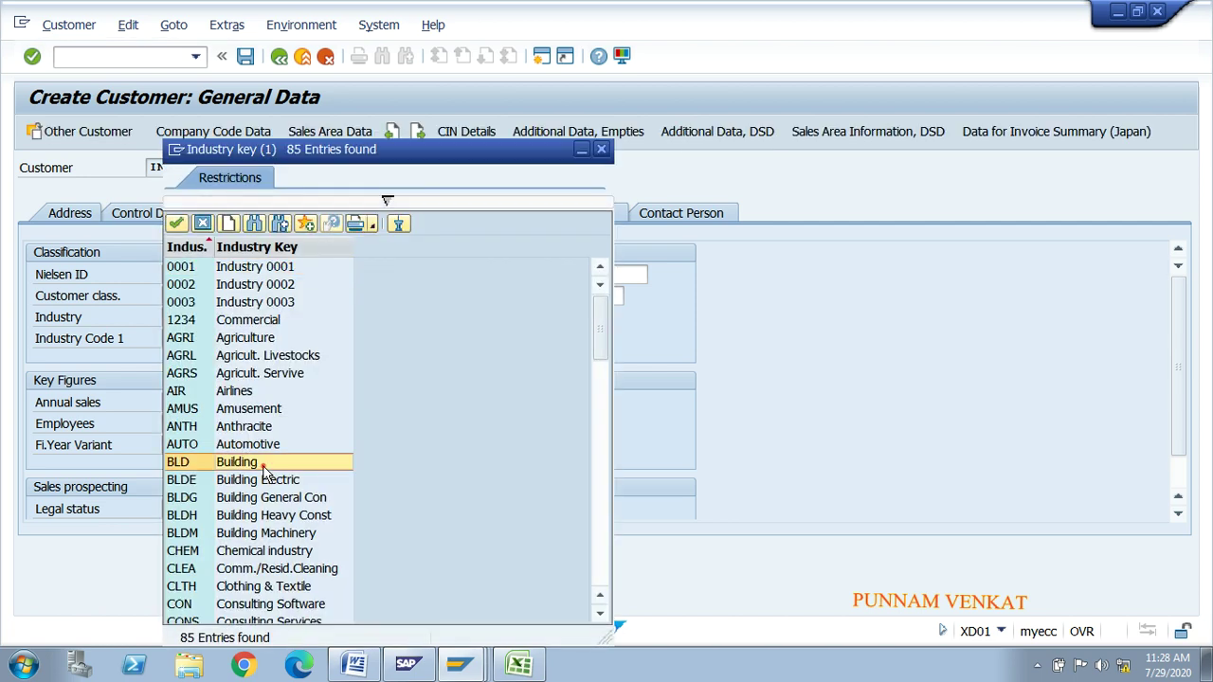
pyautogui.click(246, 322)
pyautogui.click(244, 341)
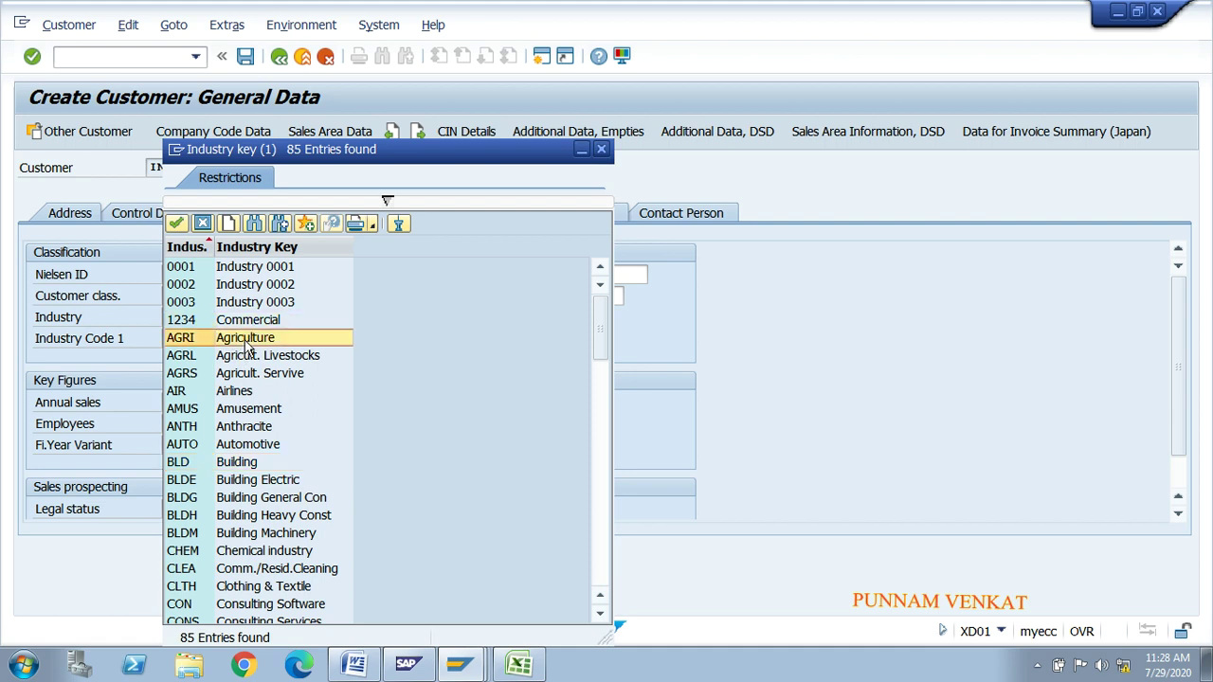
pyautogui.click(244, 408)
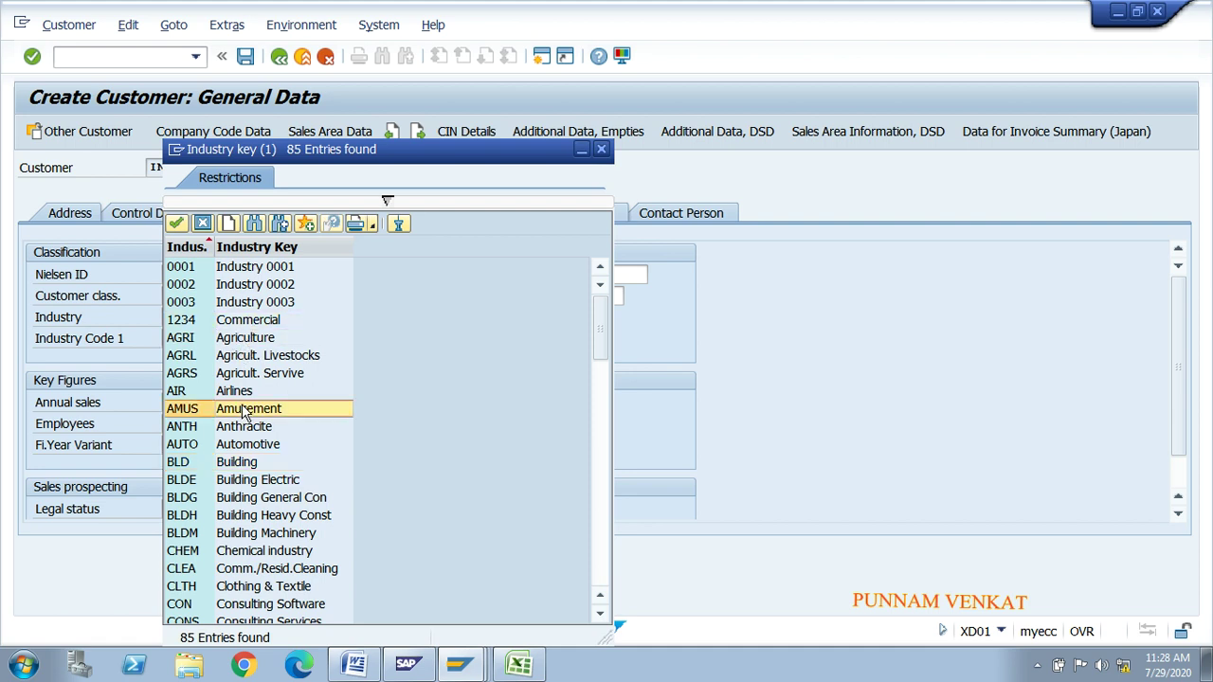
pyautogui.press('Down')
pyautogui.press('Down')
pyautogui.press('Down')
pyautogui.press('Down')
pyautogui.press('Down')
pyautogui.press('Down')
pyautogui.press('Down')
pyautogui.press('Down')
pyautogui.press('Down')
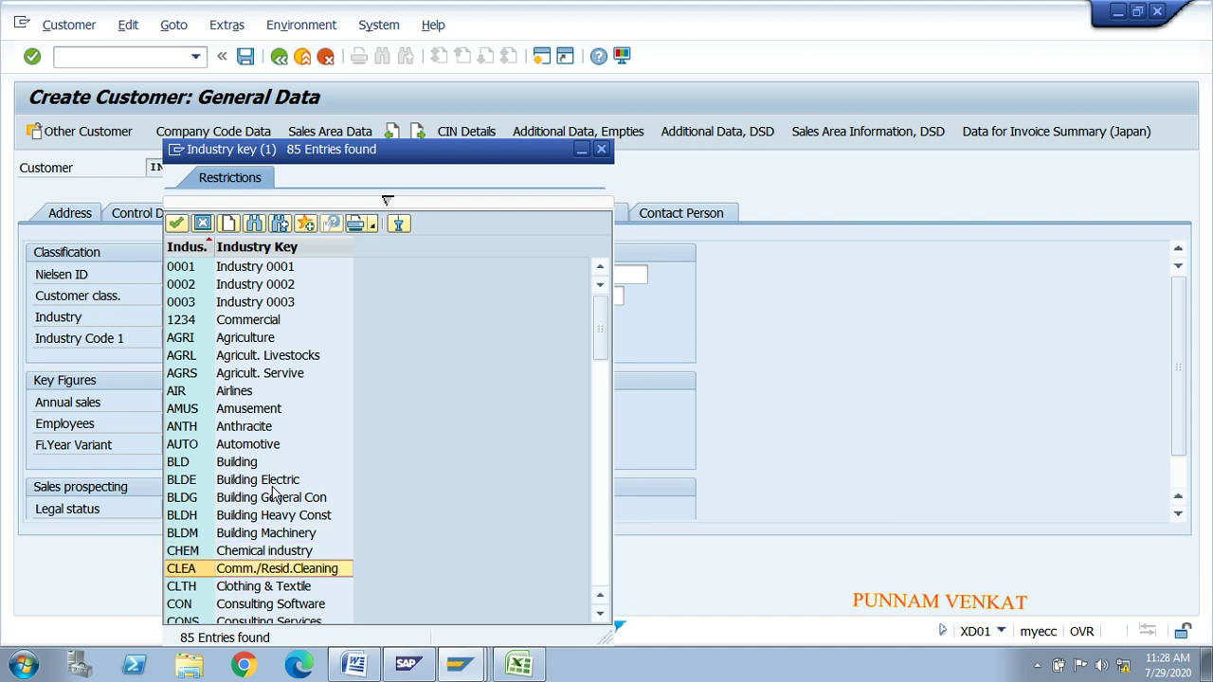
pyautogui.doubleClick(270, 481)
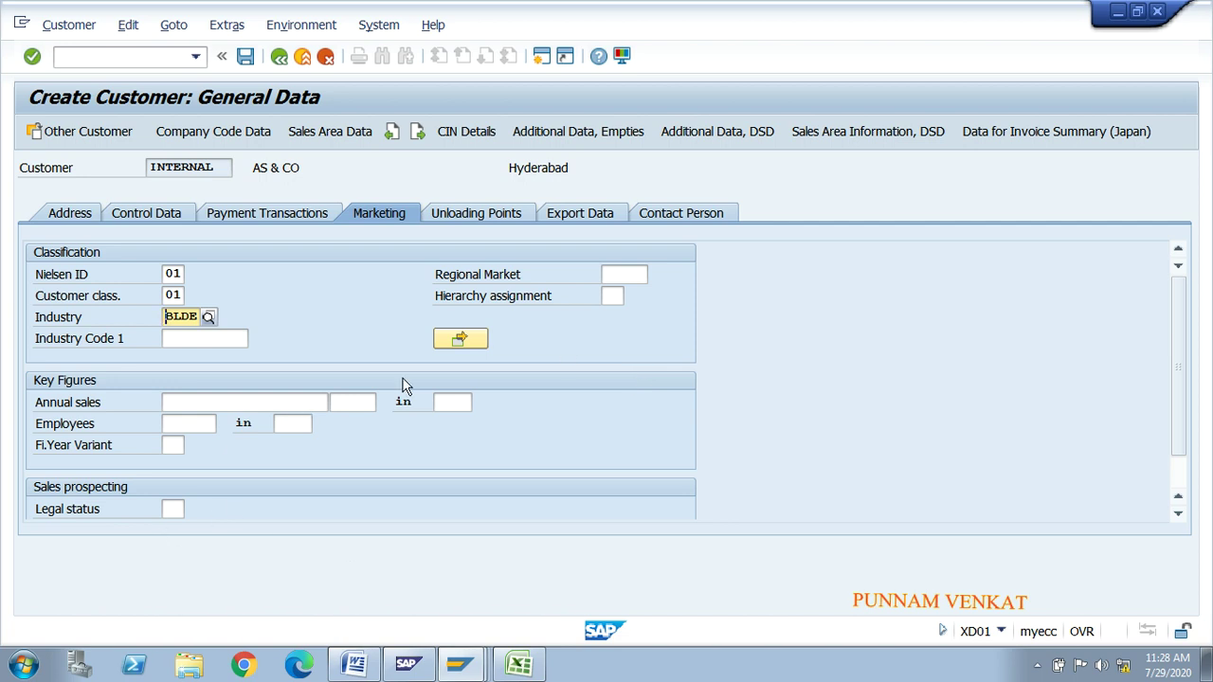
# Step: Add unloading point MR Unloding Point with factory calendar 01, Germany standard
pyautogui.click(492, 215)
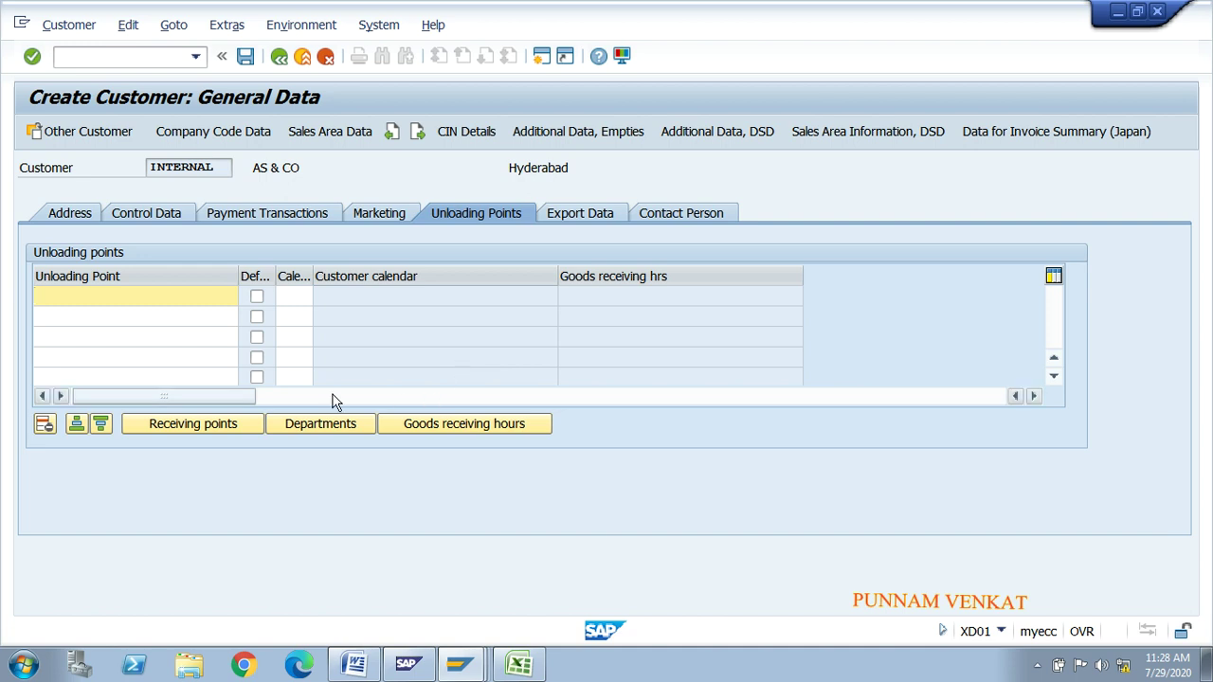
pyautogui.write('MR')
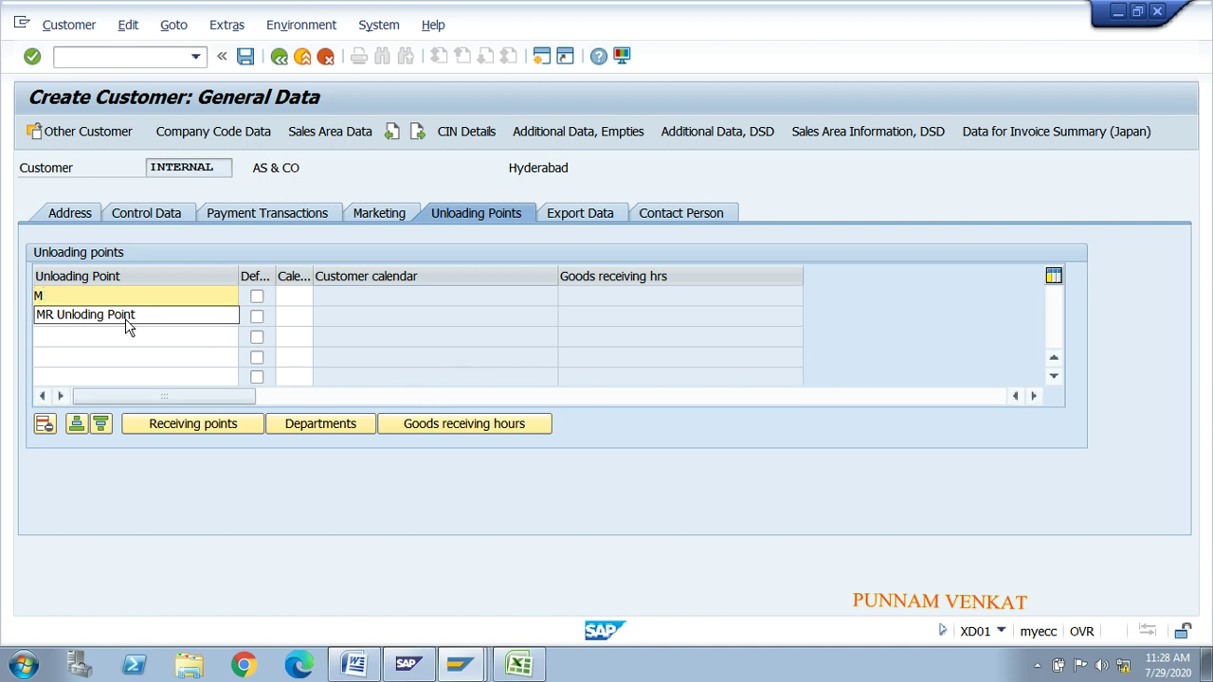
pyautogui.click(123, 315)
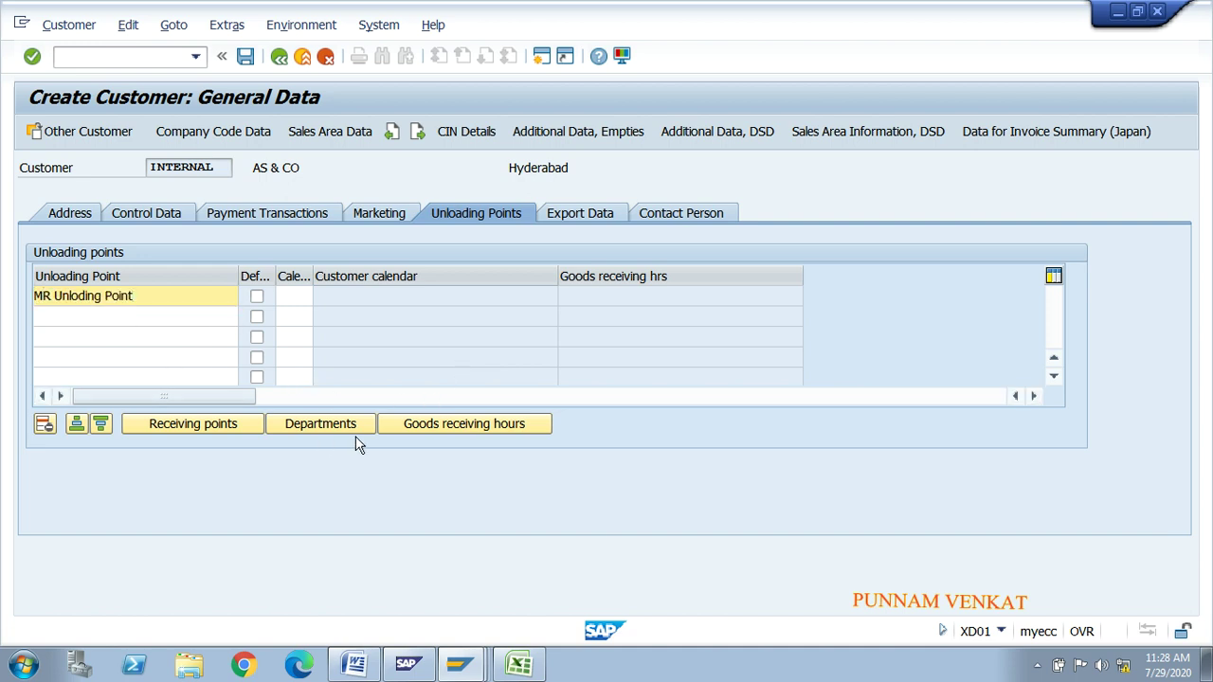
pyautogui.click(297, 301)
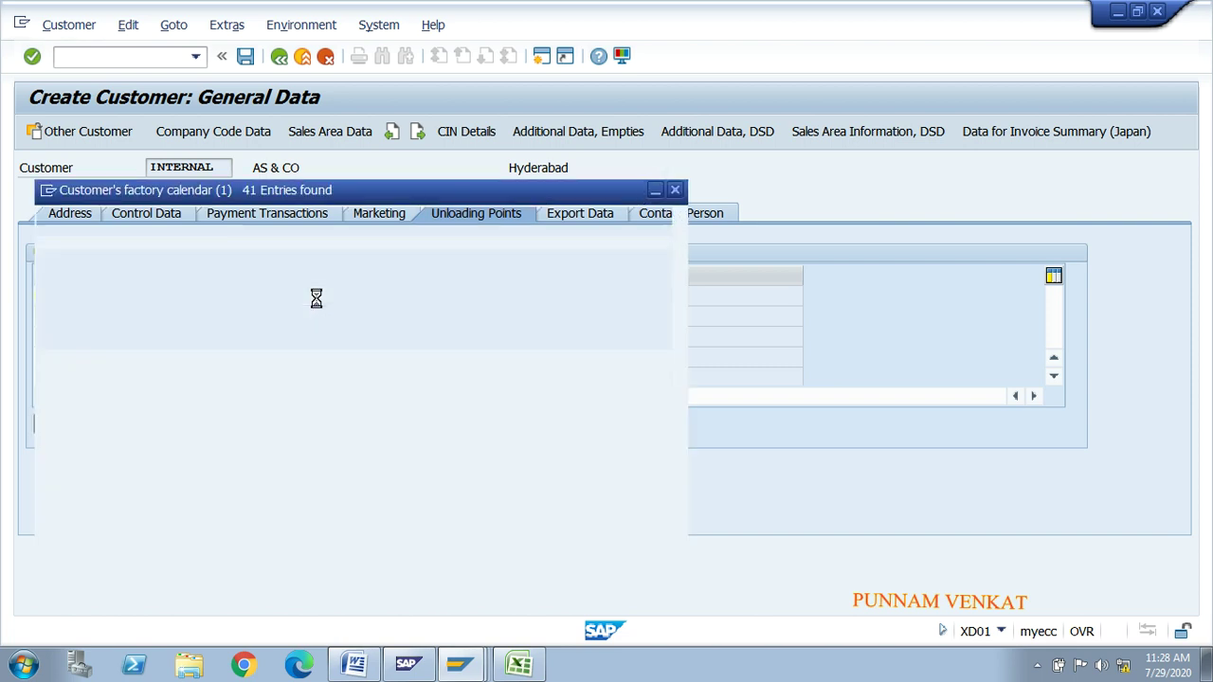
pyautogui.doubleClick(92, 269)
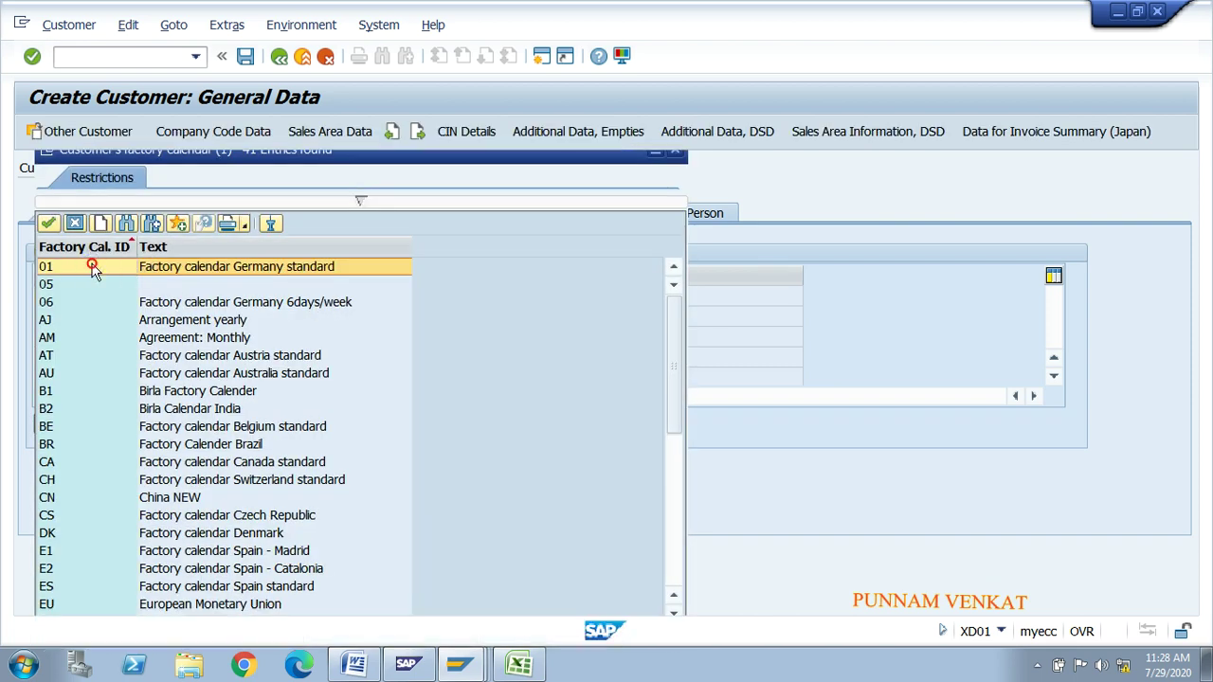
# Step: Set Monday's goods receiving start time to 12:29
pyautogui.click(440, 429)
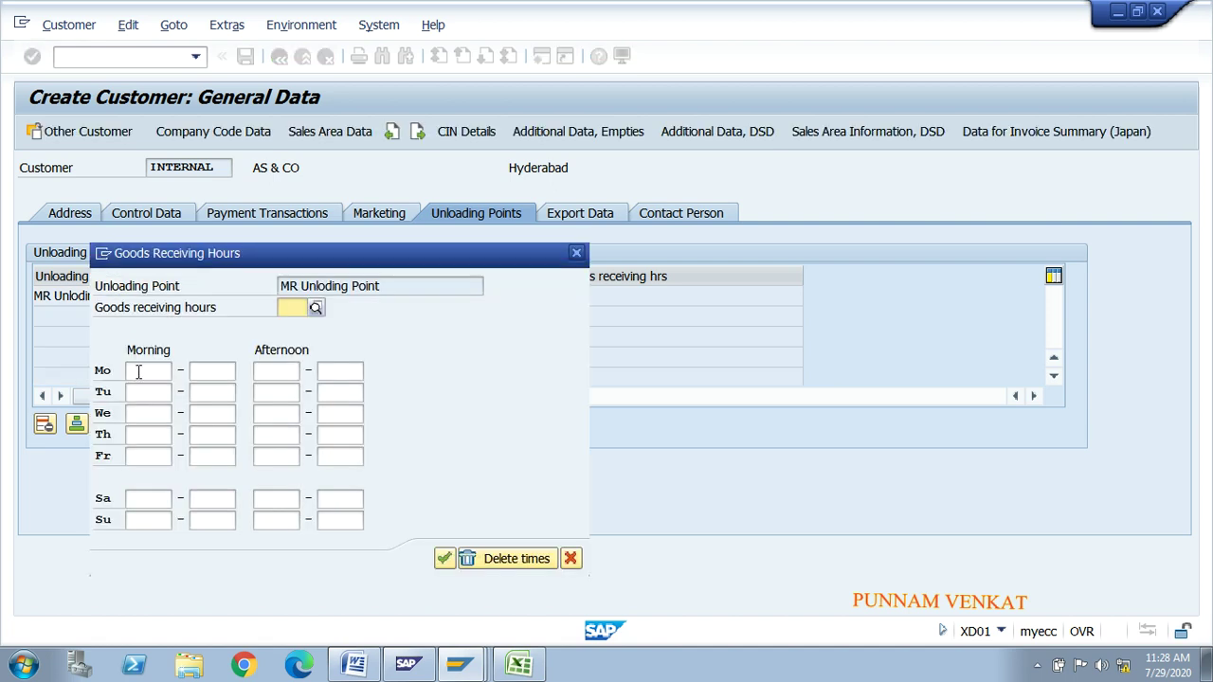
pyautogui.click(138, 372)
pyautogui.click(138, 392)
pyautogui.click(149, 375)
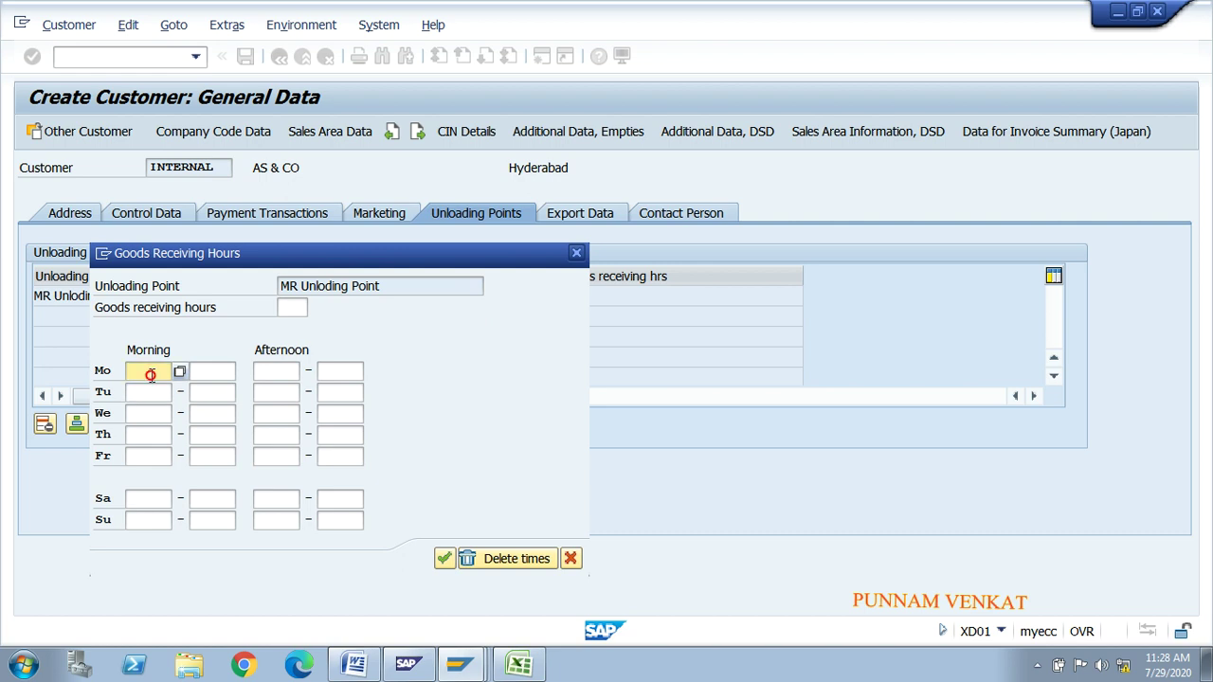
pyautogui.click(180, 374)
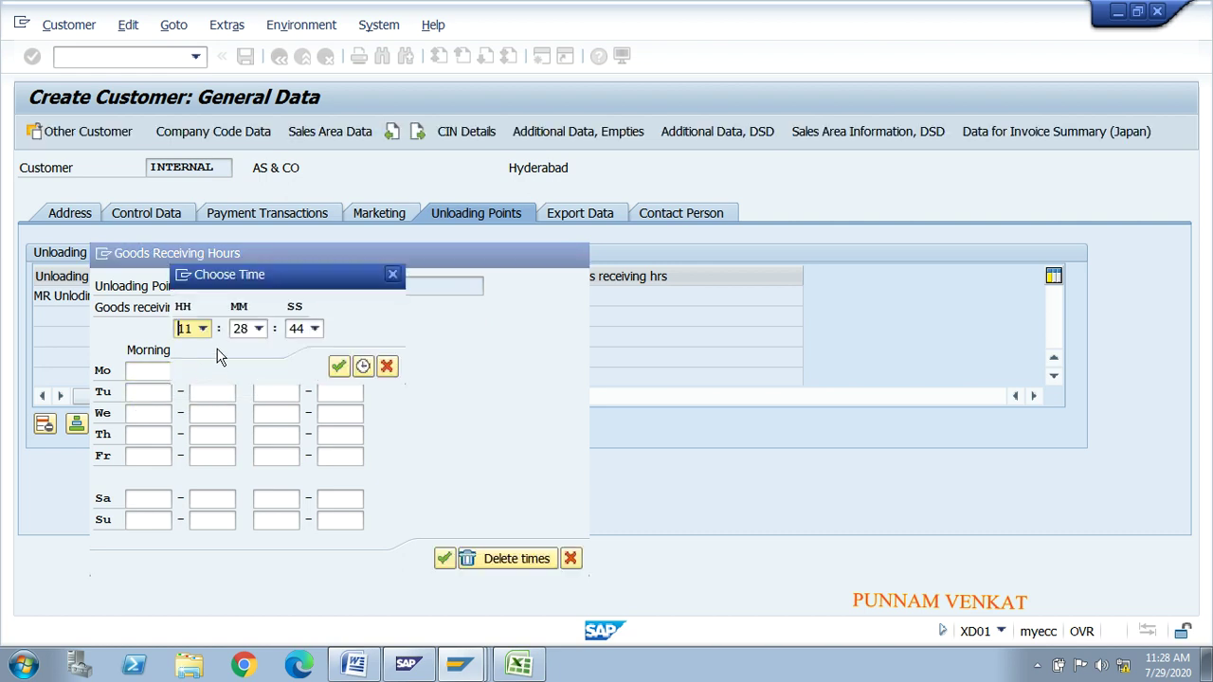
pyautogui.click(203, 329)
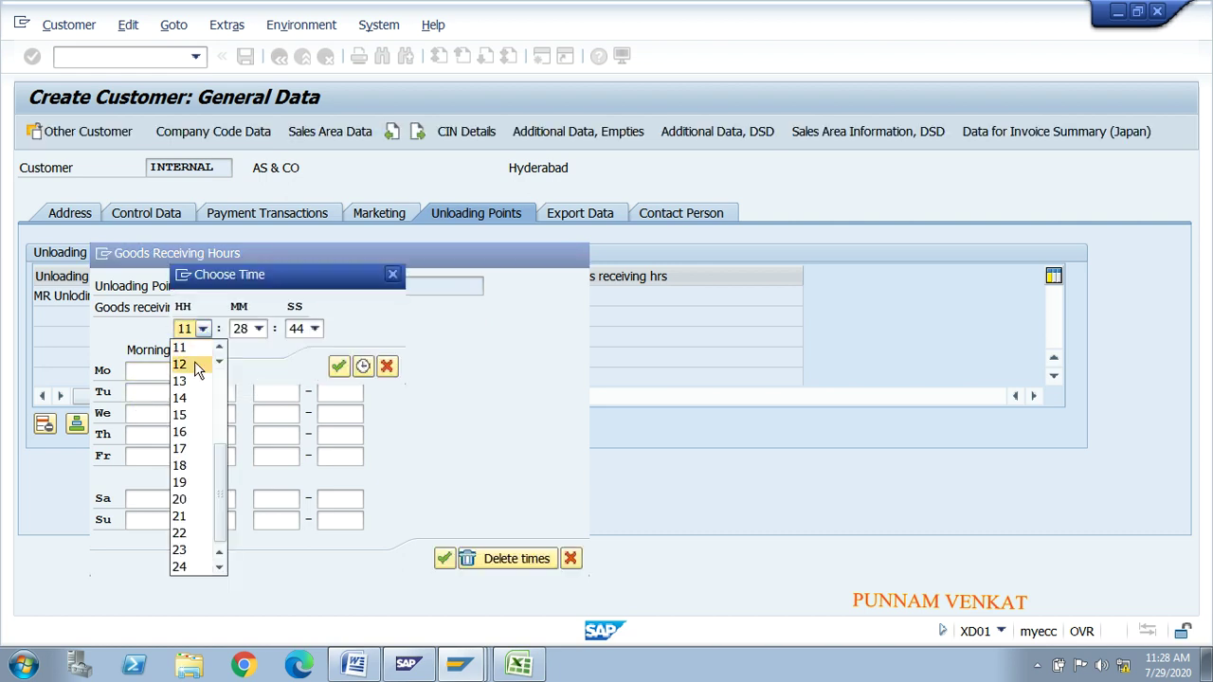
pyautogui.click(194, 364)
pyautogui.click(258, 330)
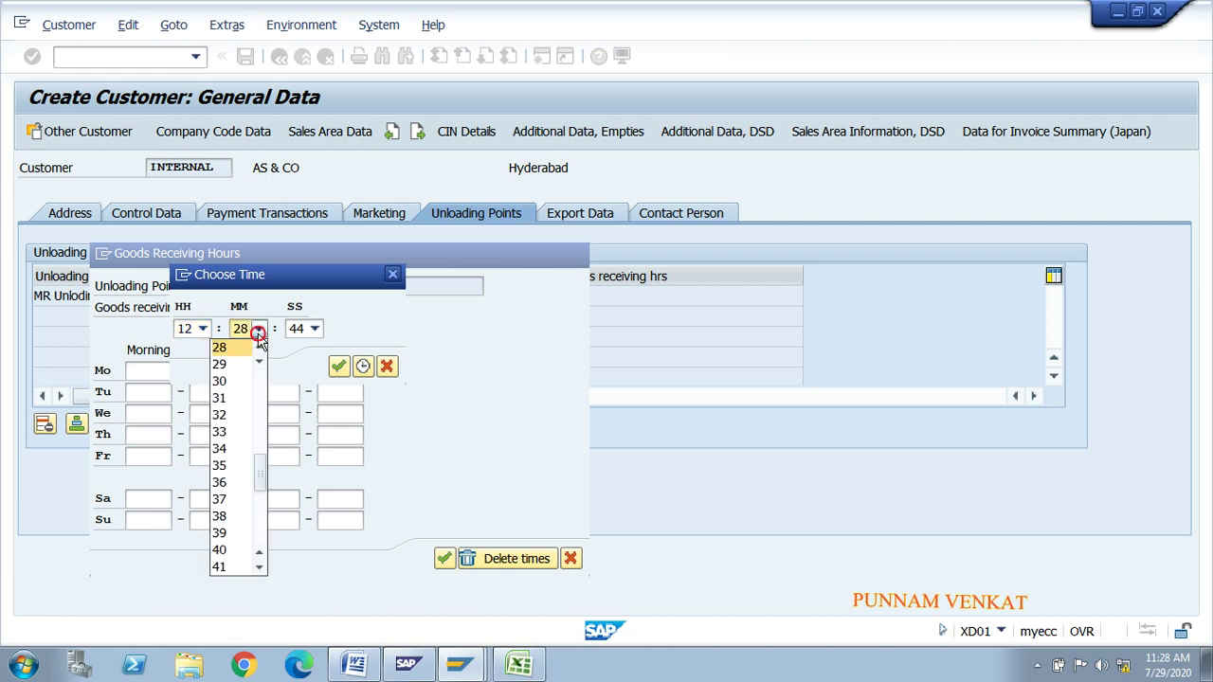
pyautogui.click(241, 370)
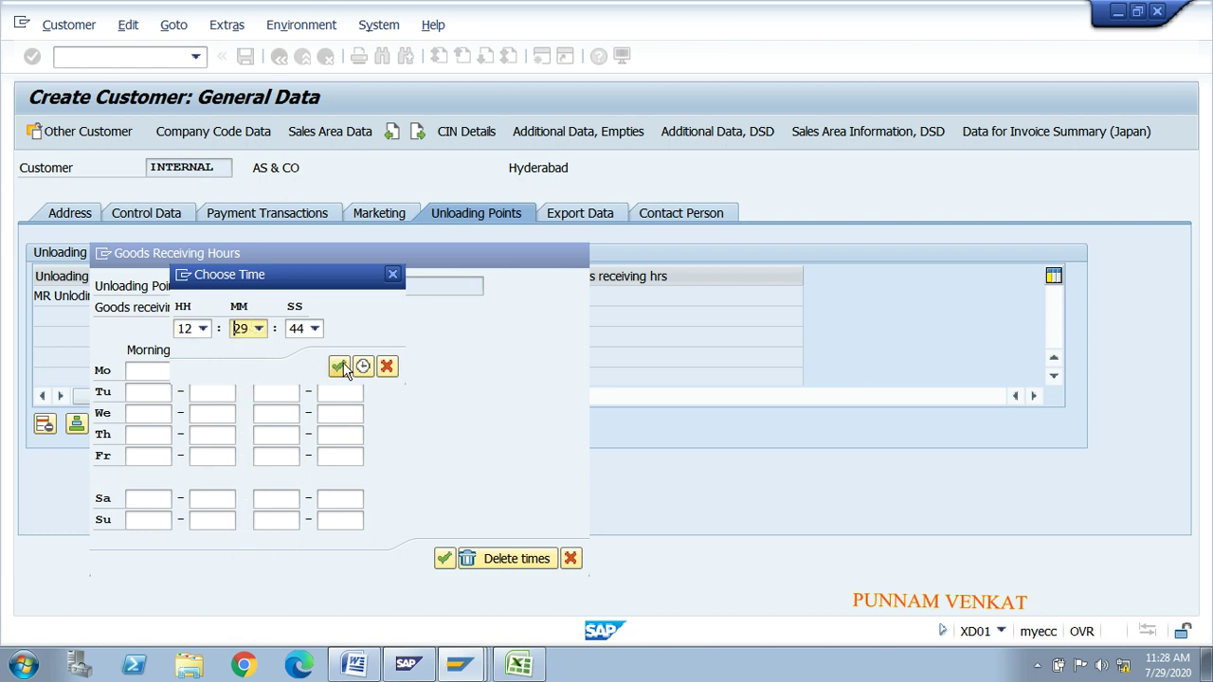
pyautogui.click(338, 366)
# Step: Set Monday's receiving end time to 16:28 and accept the receiving hours
pyautogui.click(226, 370)
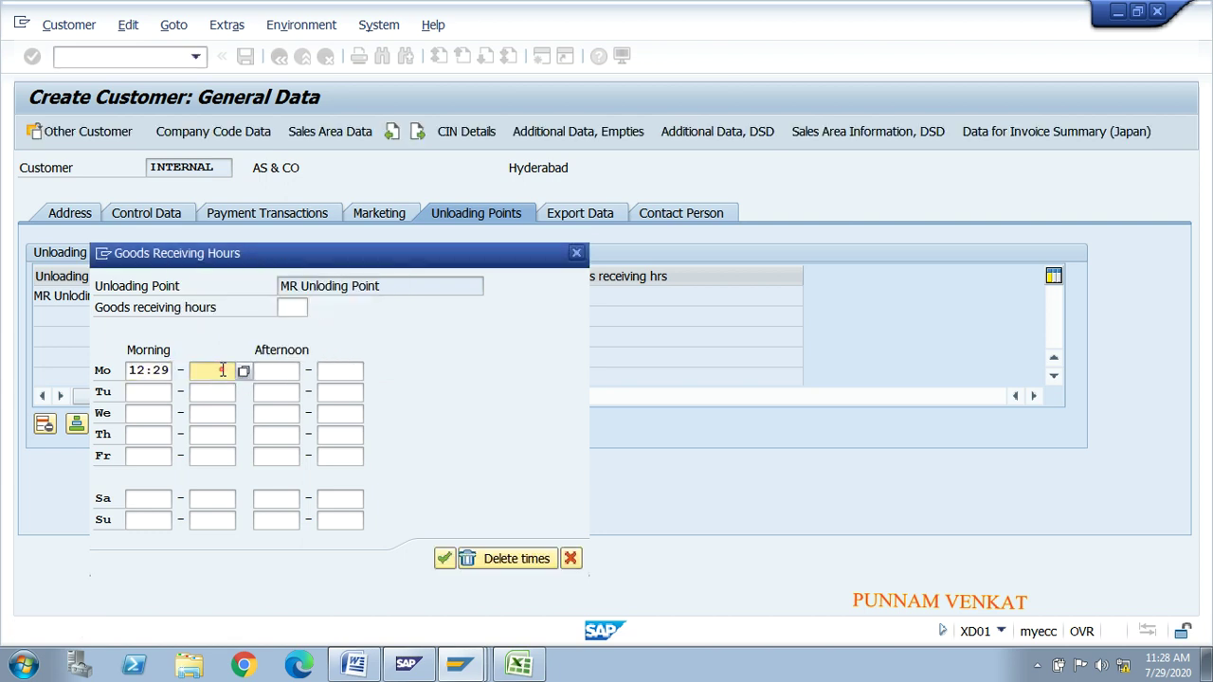
pyautogui.click(244, 370)
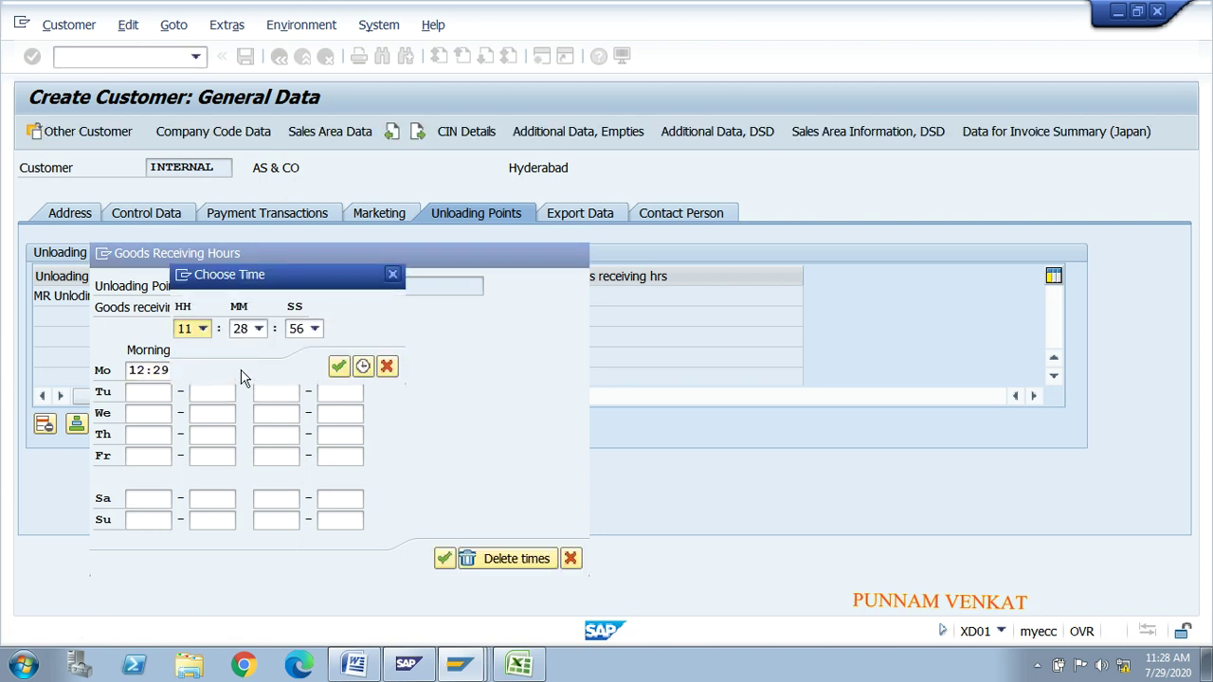
pyautogui.click(210, 331)
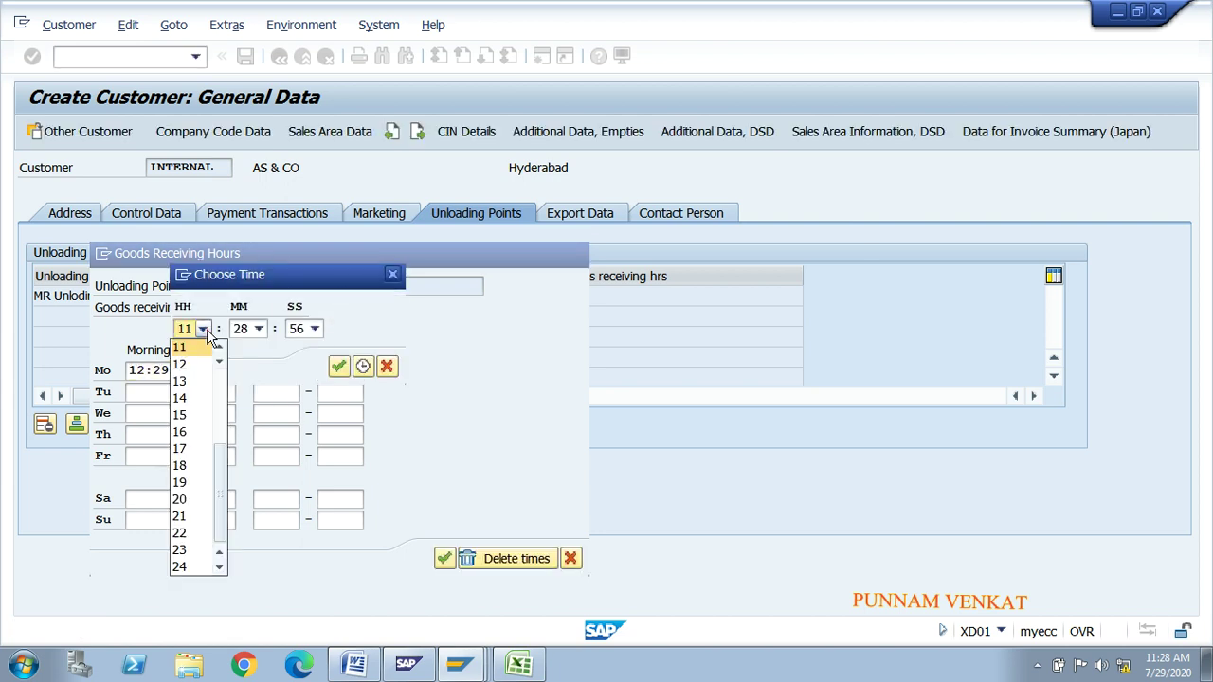
pyautogui.click(193, 428)
pyautogui.click(338, 365)
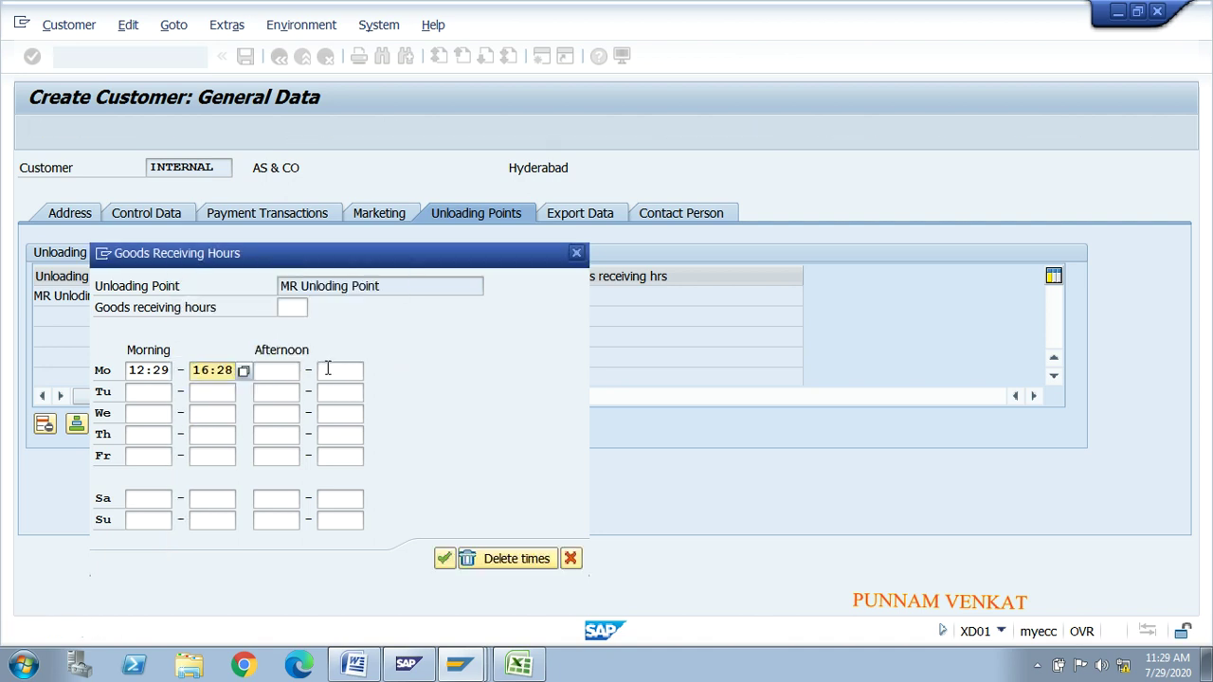
pyautogui.click(444, 559)
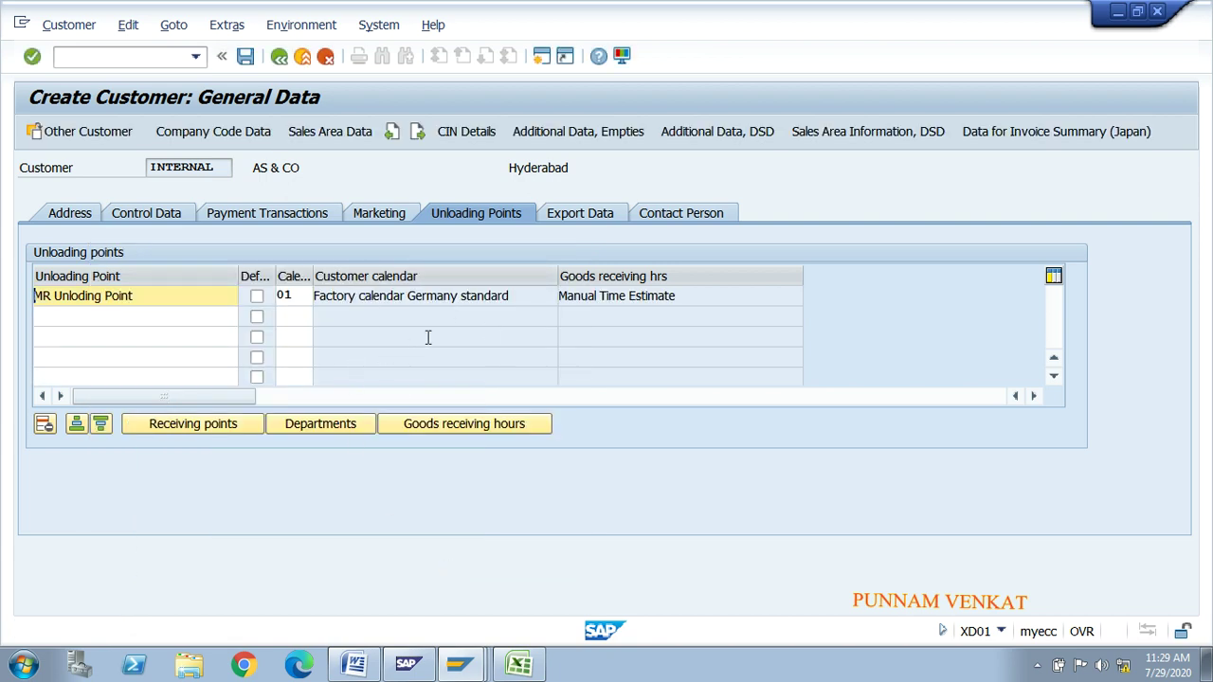
# Step: Enter the contact person's name and first name on the Contact Person tab
pyautogui.click(589, 215)
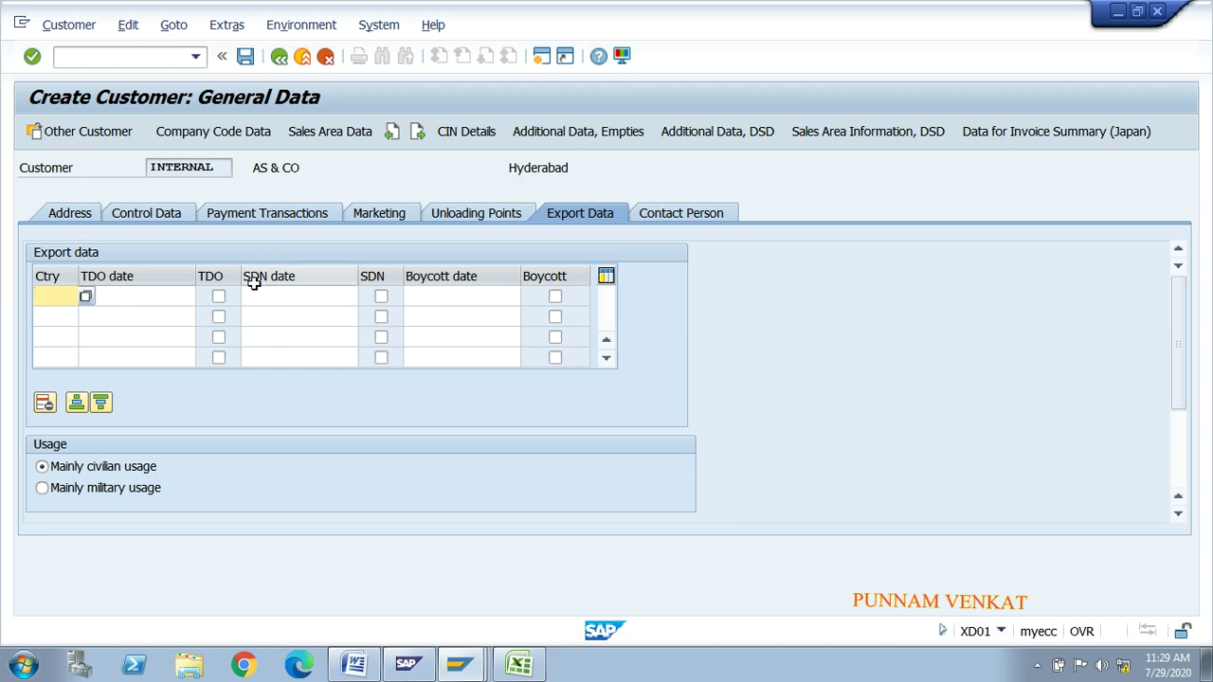
pyautogui.click(672, 218)
pyautogui.click(176, 293)
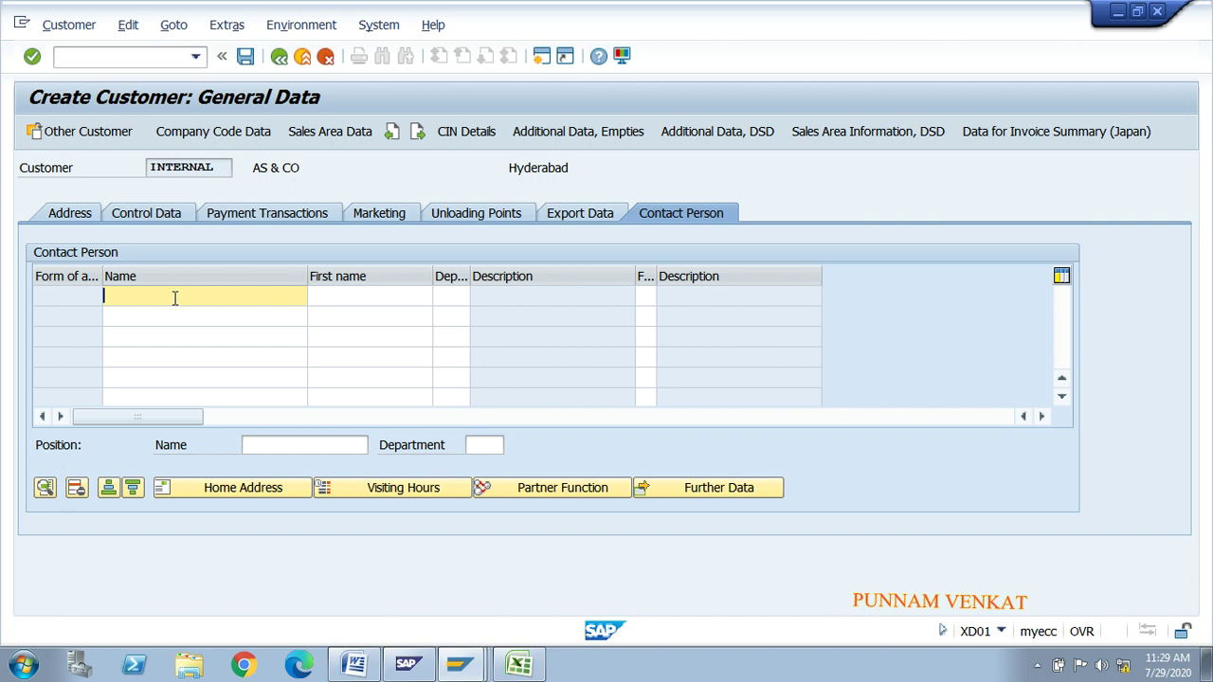
pyautogui.press('BackSpace')
pyautogui.press('Tab')
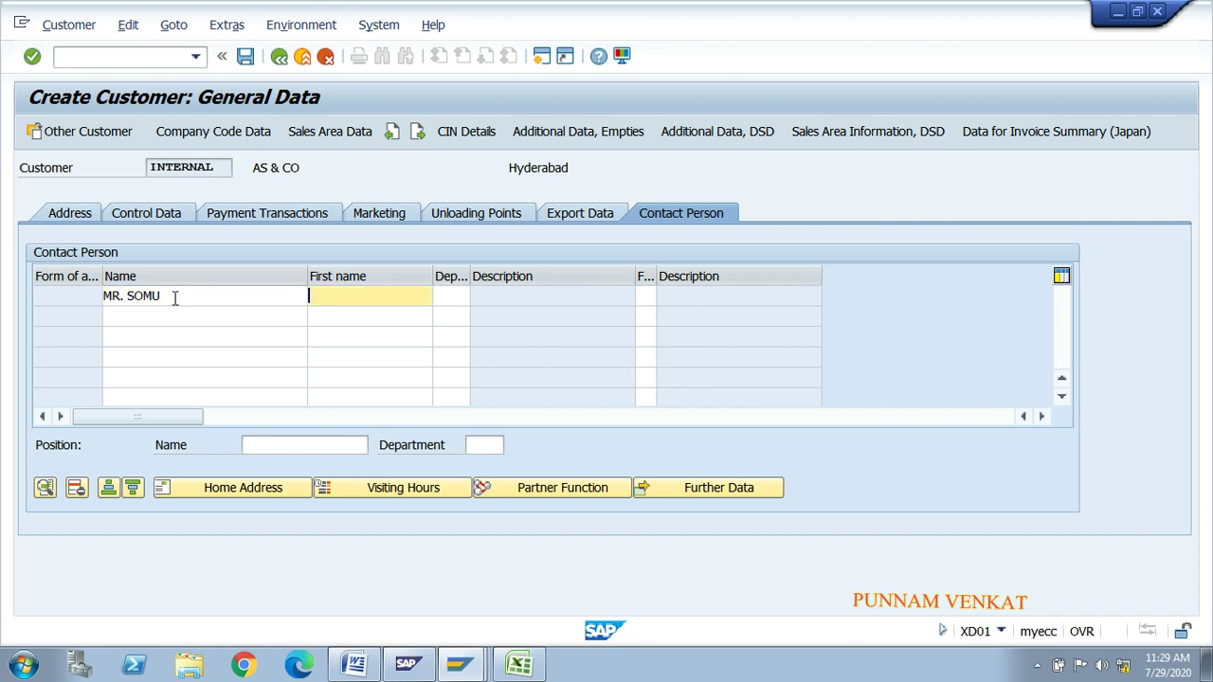
pyautogui.press('BackSpace')
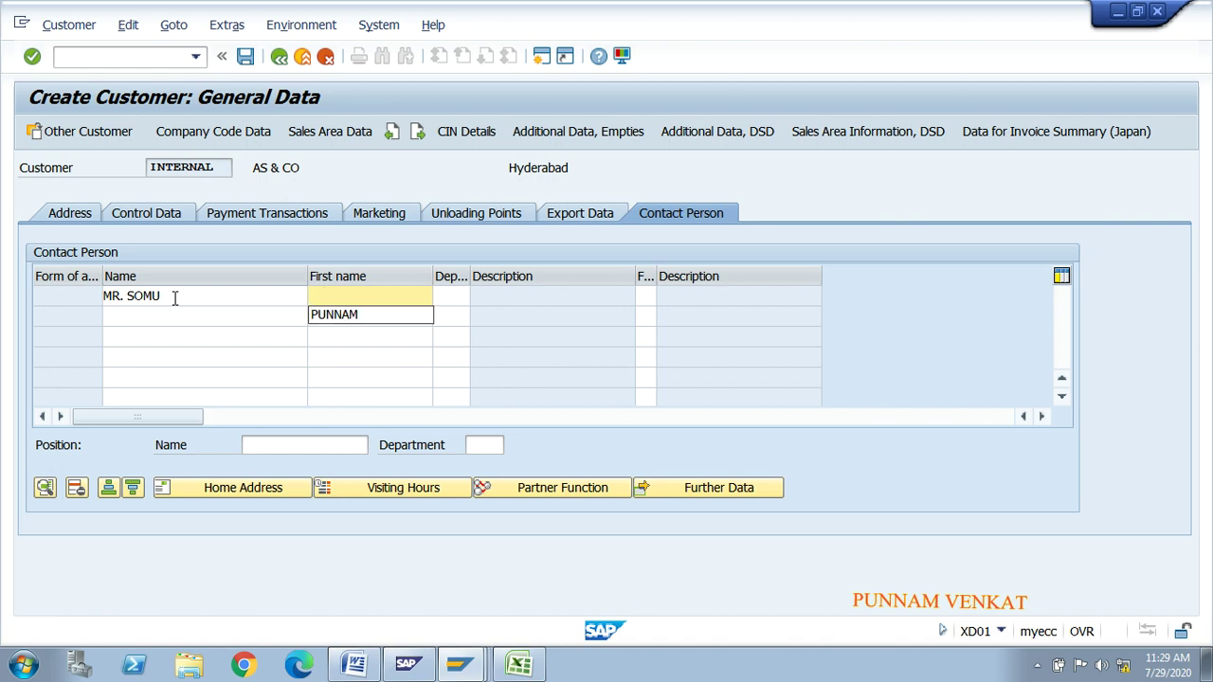
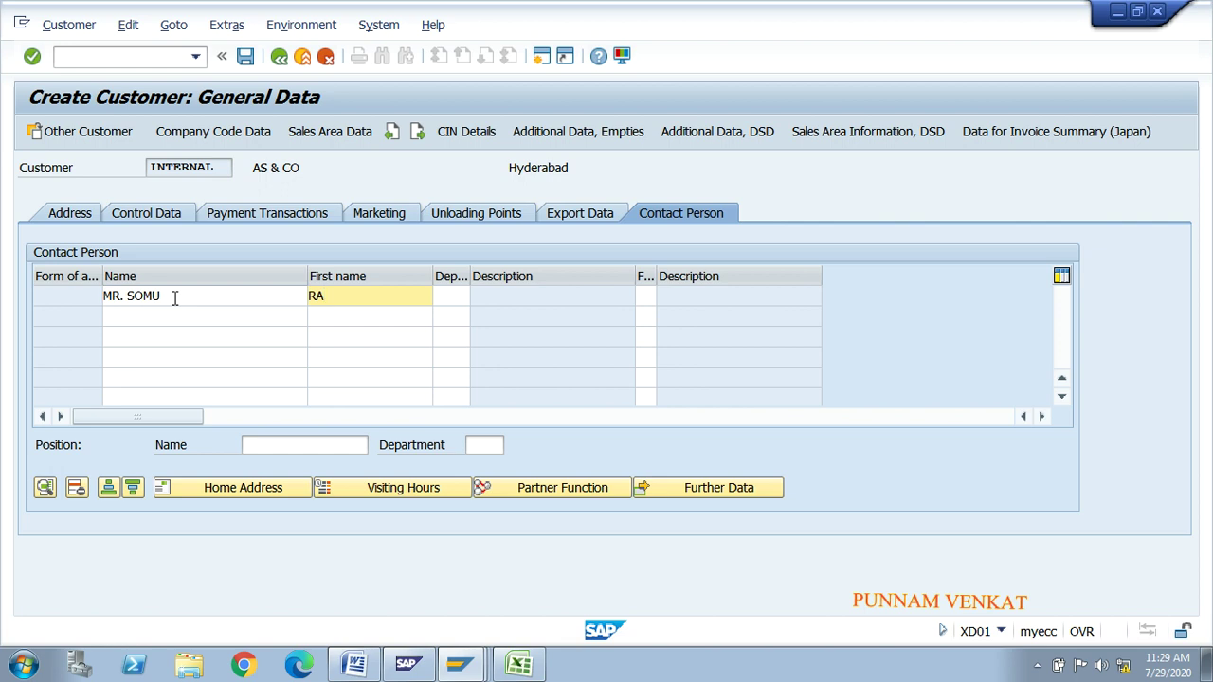
# Step: Set the contact's department to 0003 Sales, confirm, and go to Company Code Data
pyautogui.click(174, 298)
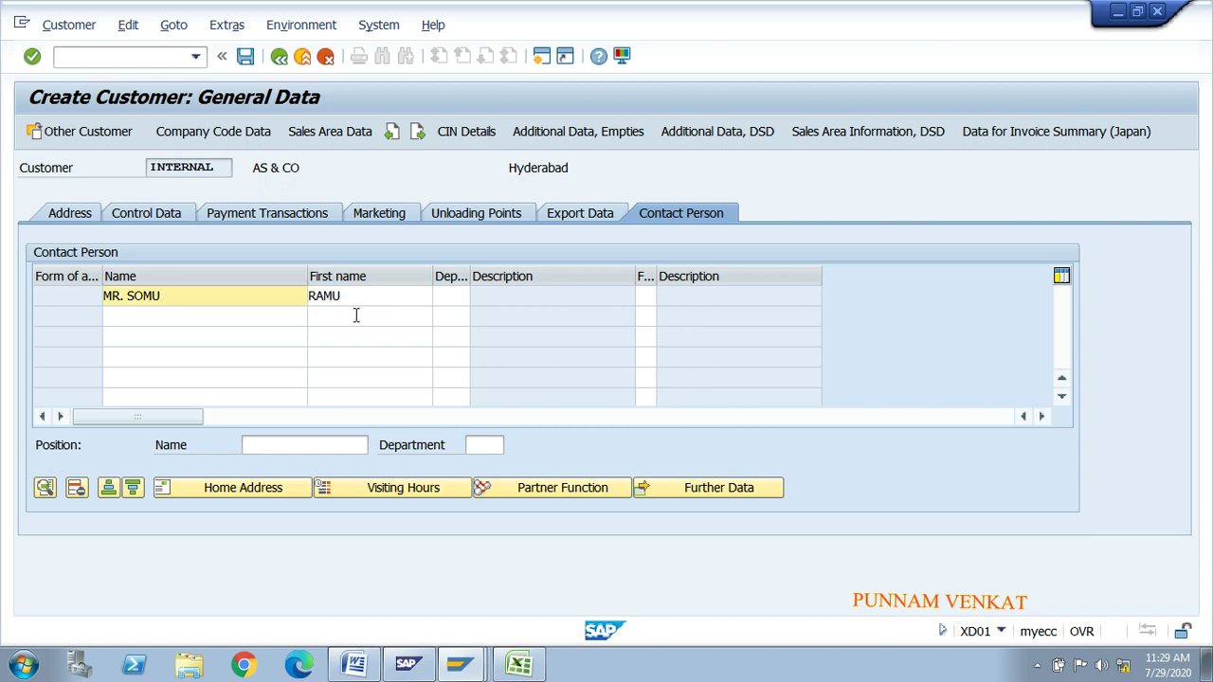
pyautogui.press('Tab')
pyautogui.press('Tab')
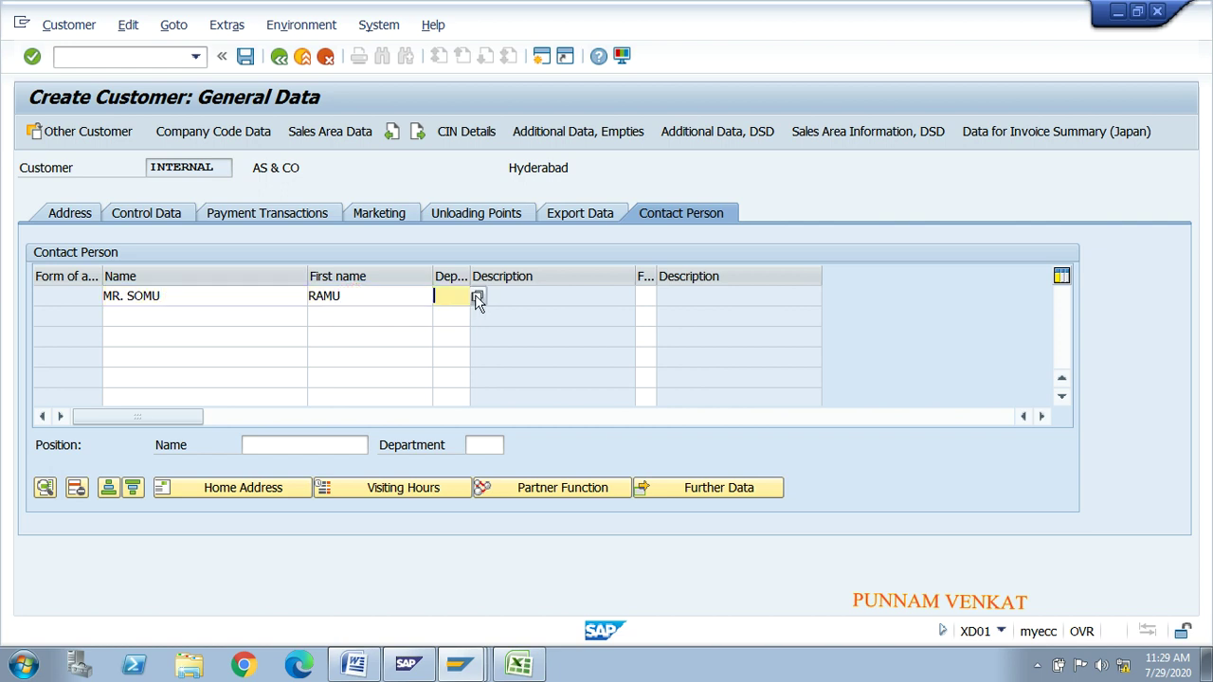
pyautogui.click(476, 299)
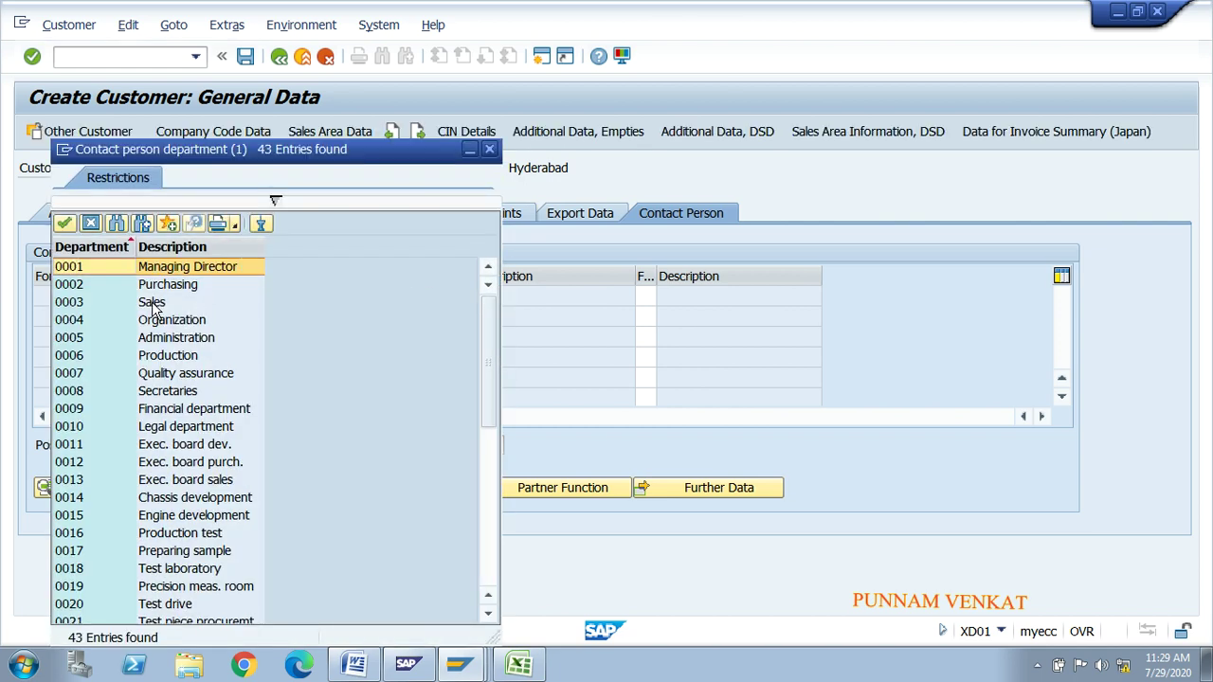
pyautogui.doubleClick(153, 305)
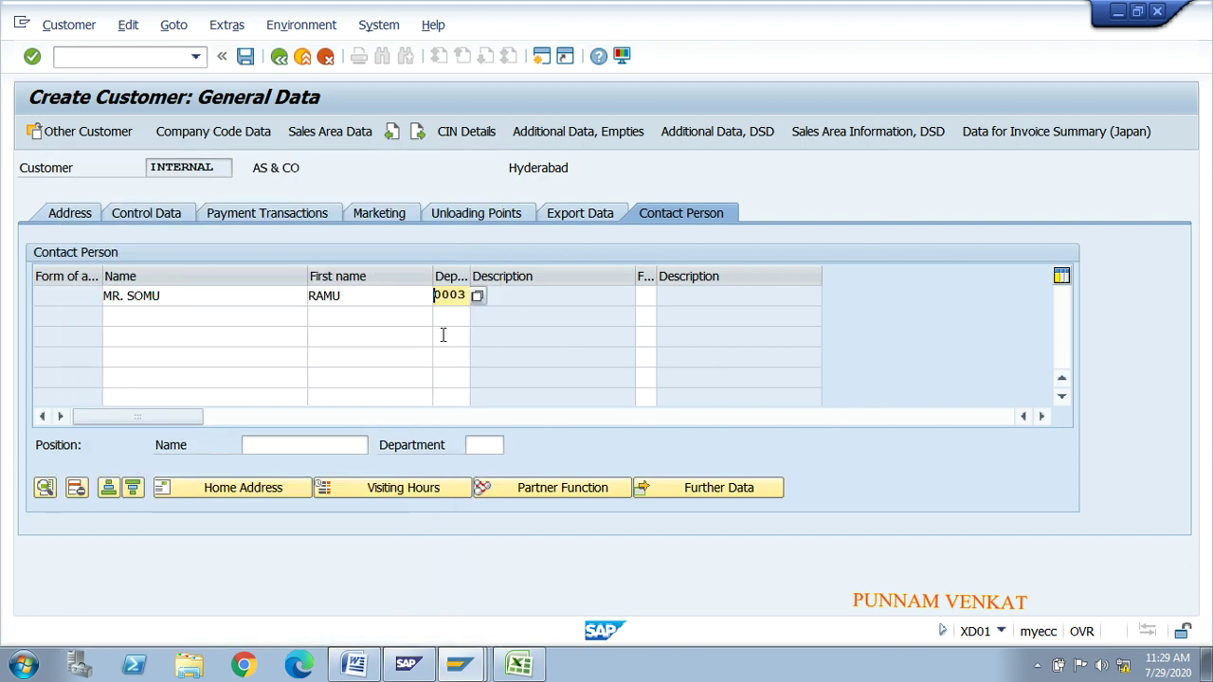
pyautogui.press('Return')
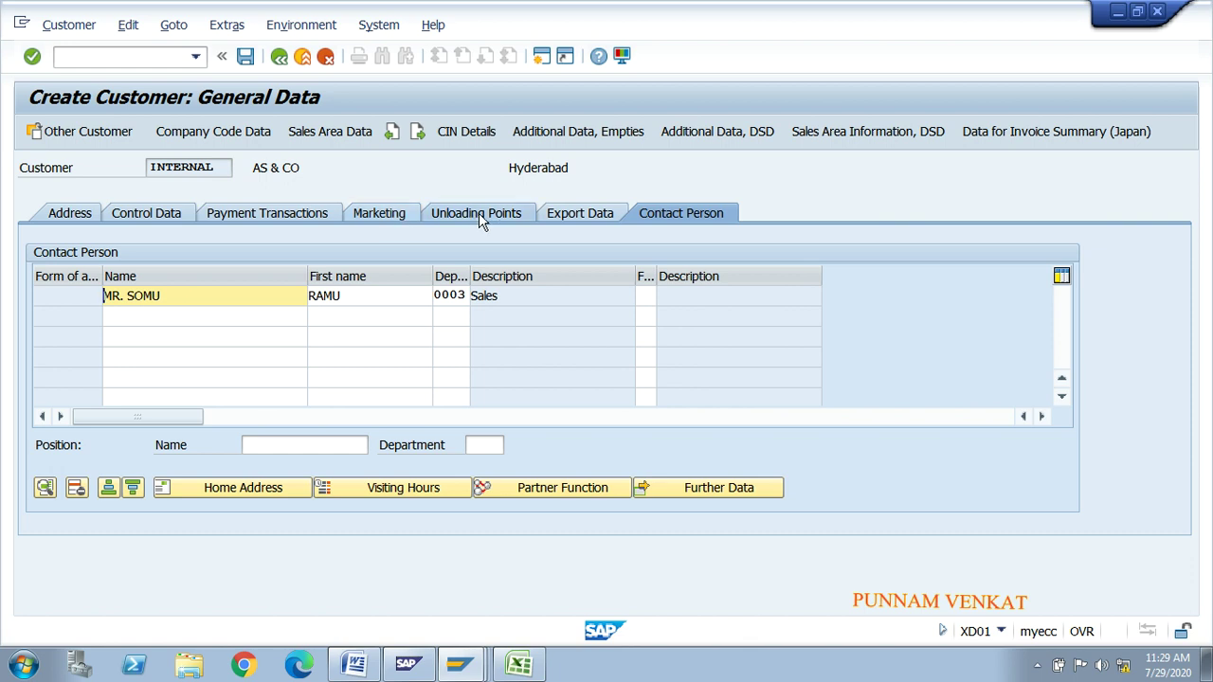
pyautogui.click(202, 133)
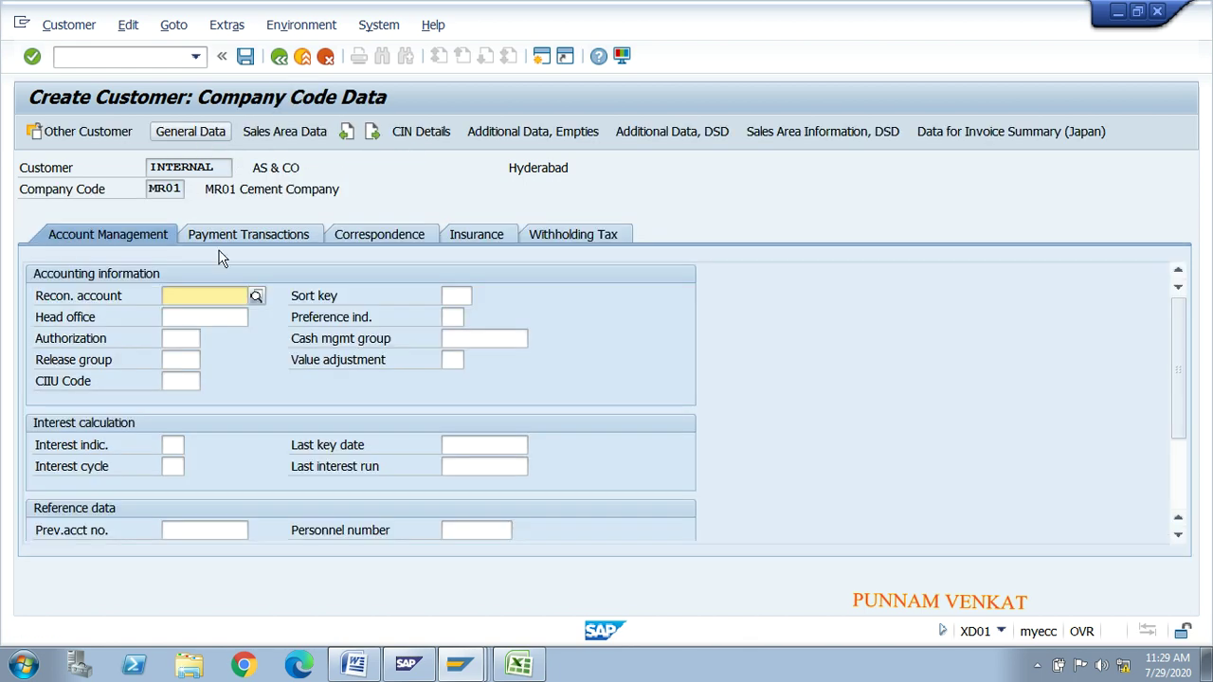
# Step: Set reconciliation account 250000 Domestic Customers and sort key 031 in Account Management
pyautogui.click(243, 290)
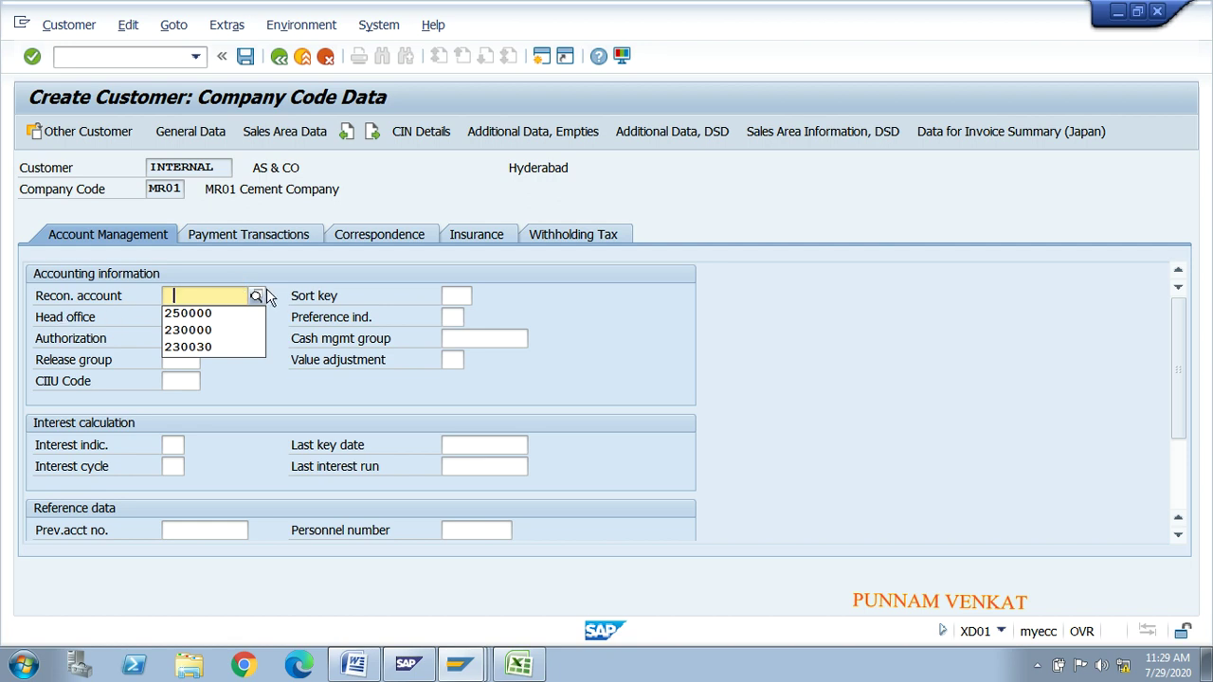
pyautogui.click(256, 297)
pyautogui.click(254, 297)
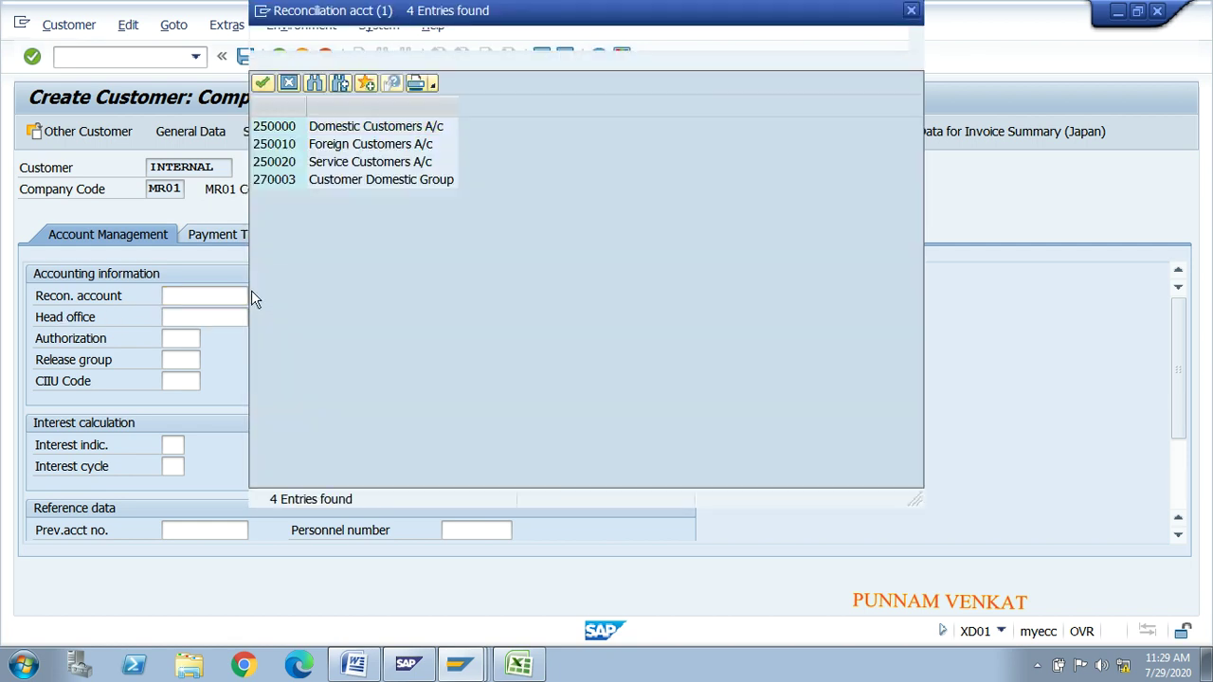
pyautogui.doubleClick(339, 130)
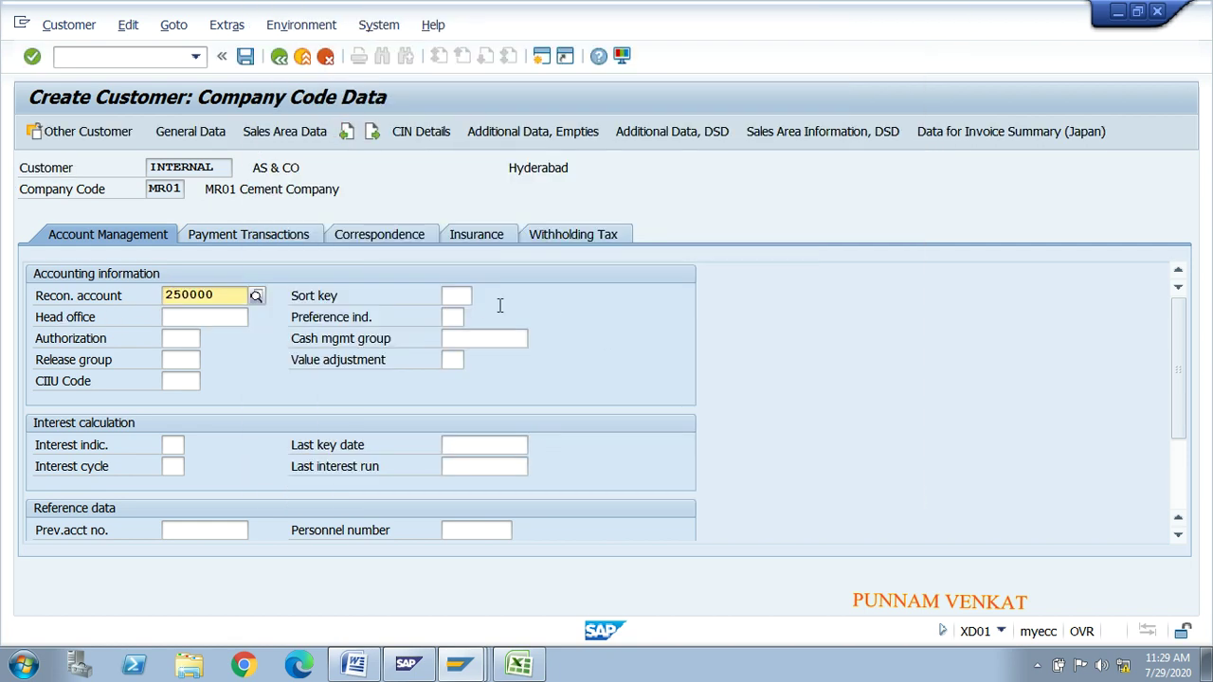
pyautogui.click(463, 294)
pyautogui.click(462, 310)
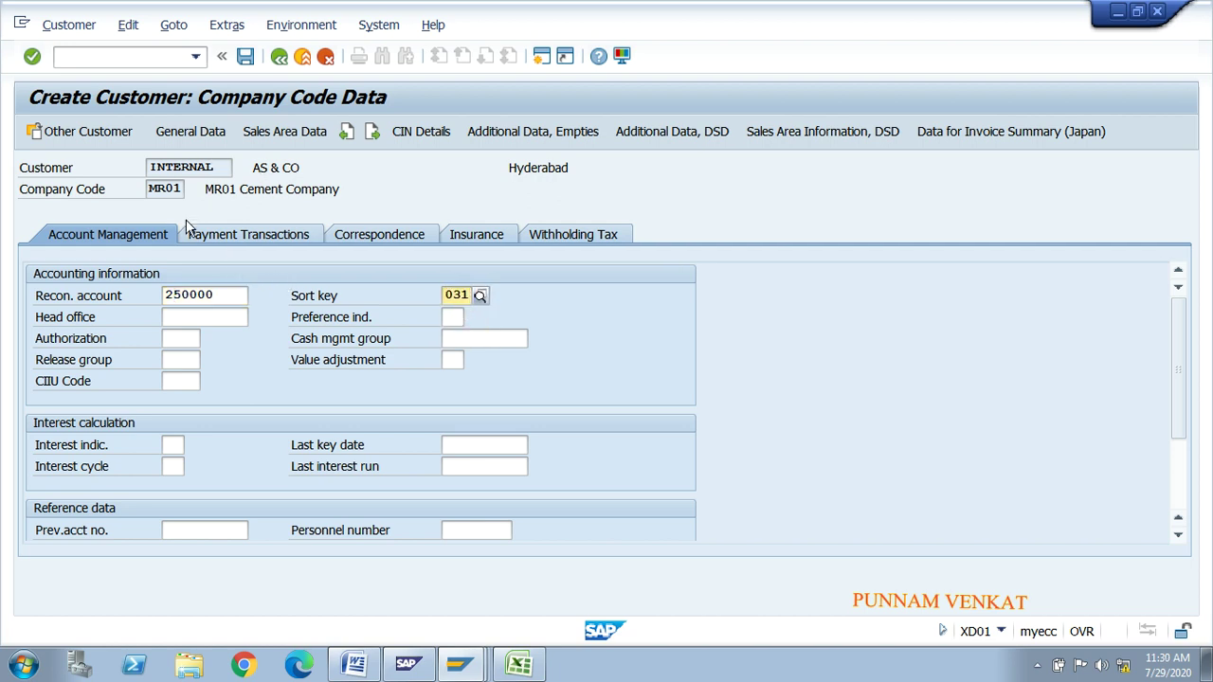
# Step: Set terms of payment 0001 on the Payment Transactions tab
pyautogui.click(239, 234)
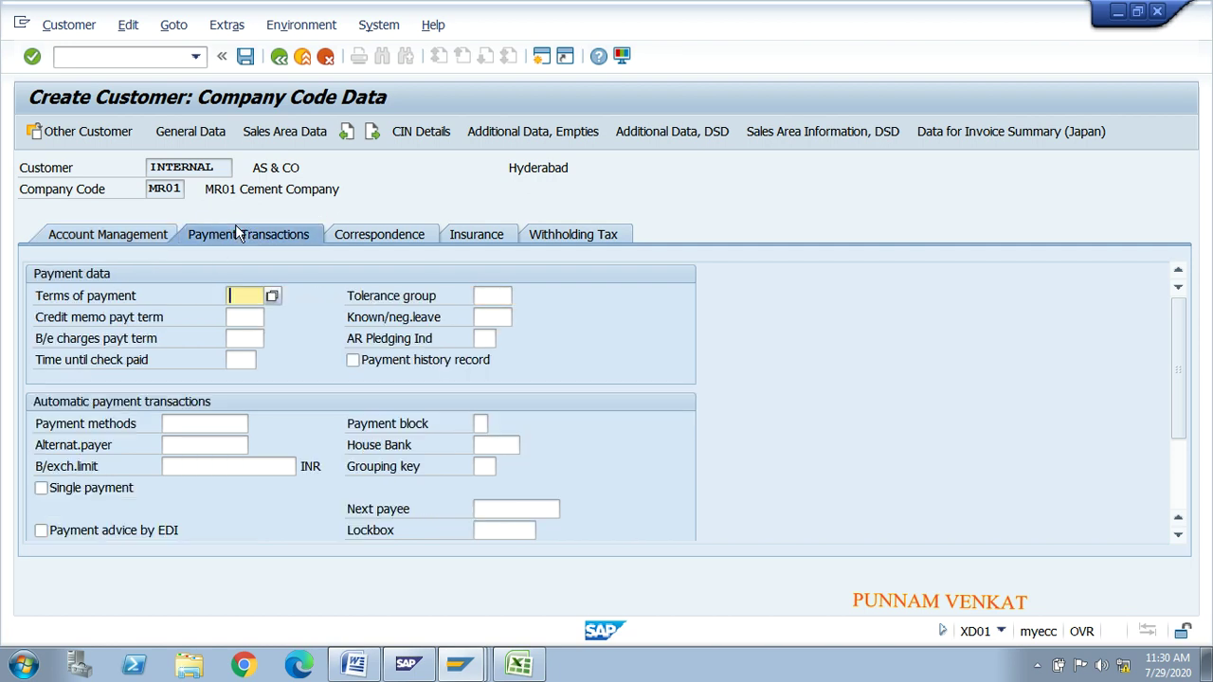
pyautogui.click(242, 294)
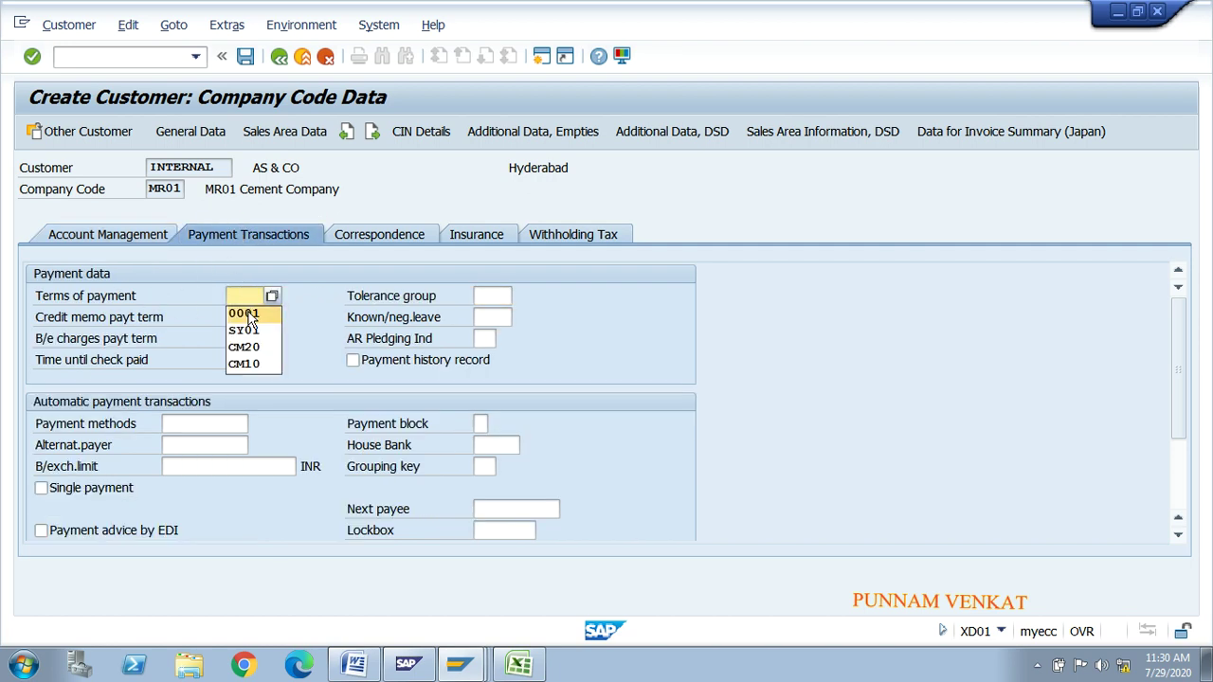
pyautogui.click(246, 314)
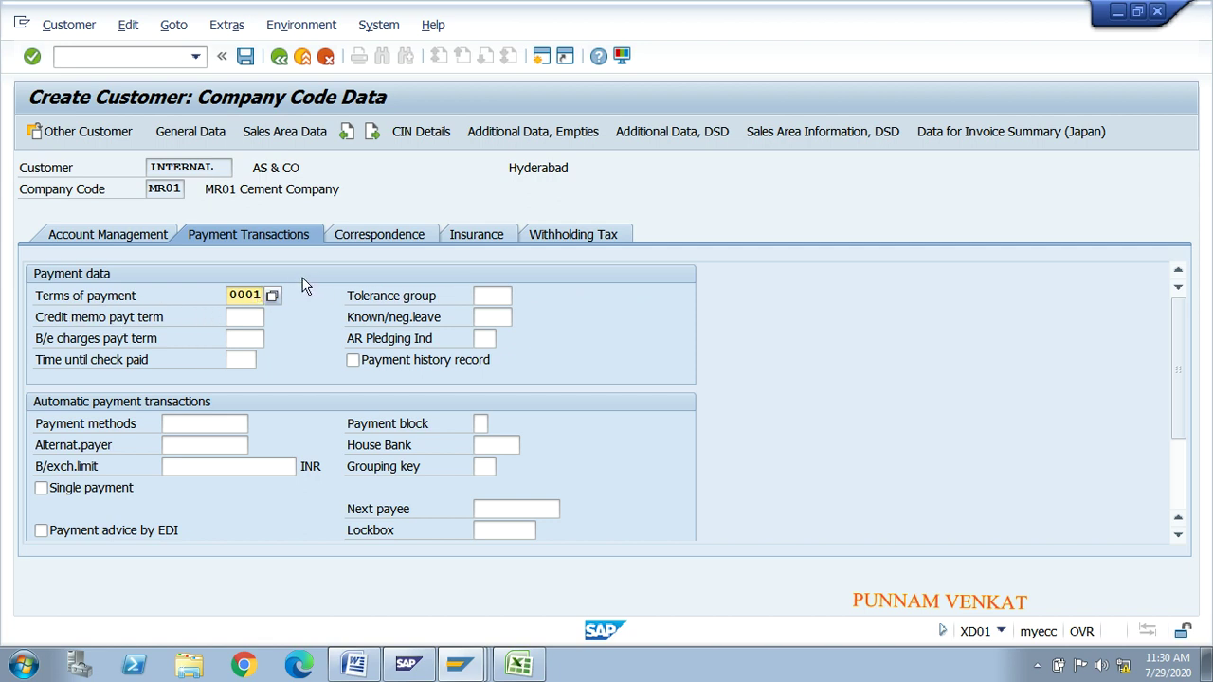
# Step: On the Sales tab, enter sales office MRSO, sales group MSG and customer group 10, then validate
pyautogui.click(276, 140)
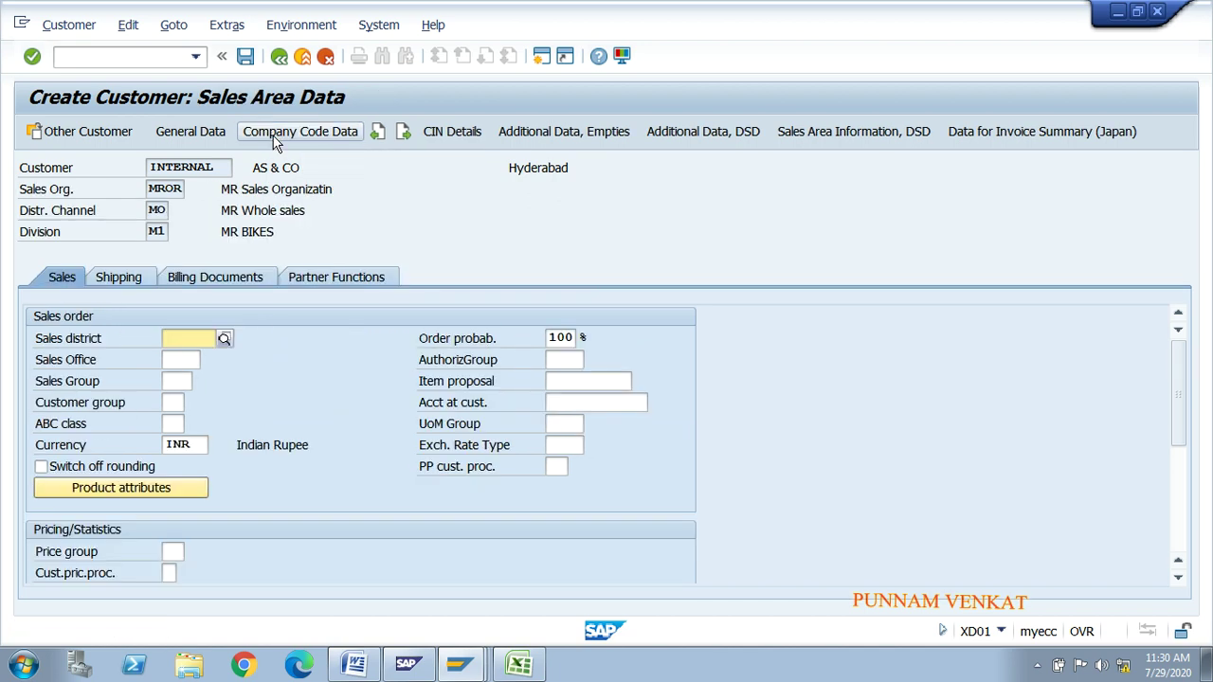
pyautogui.click(174, 361)
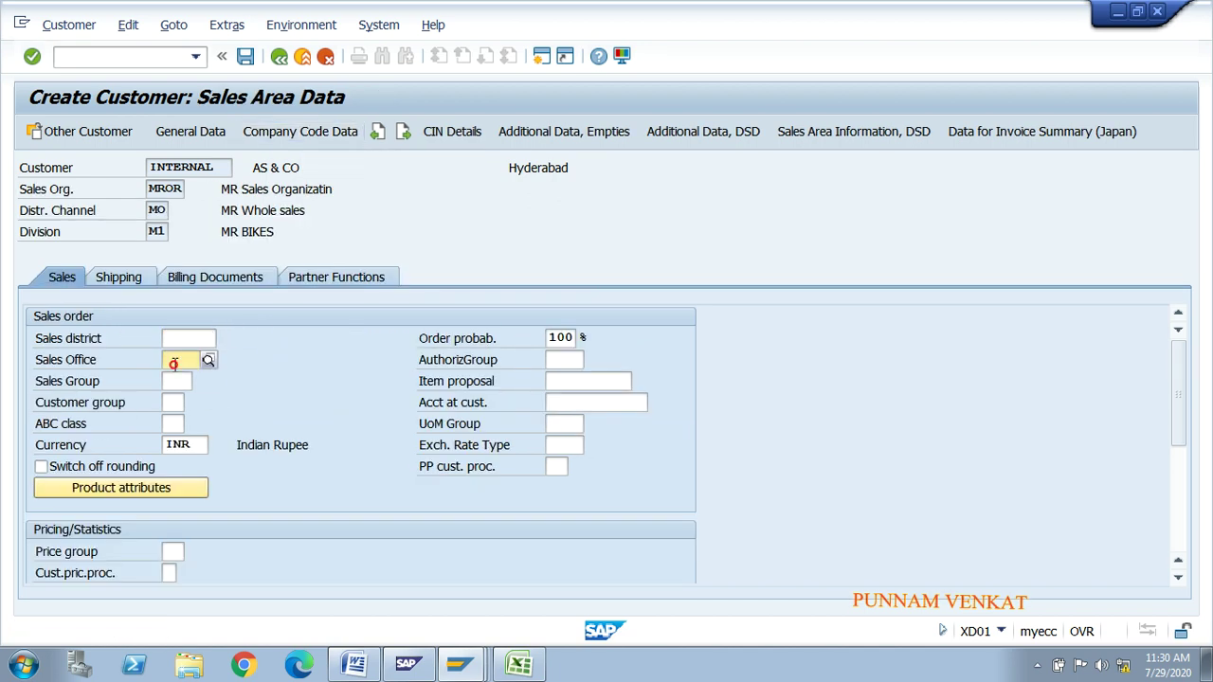
pyautogui.press('Down')
pyautogui.press('Tab')
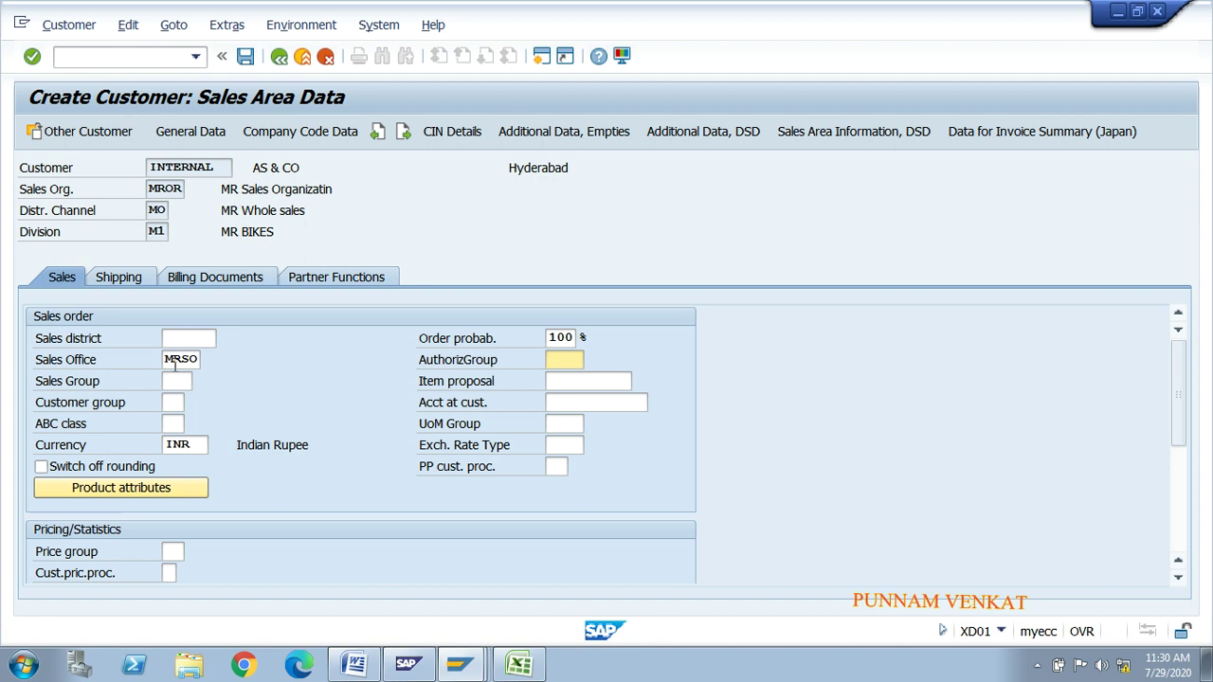
pyautogui.click(171, 381)
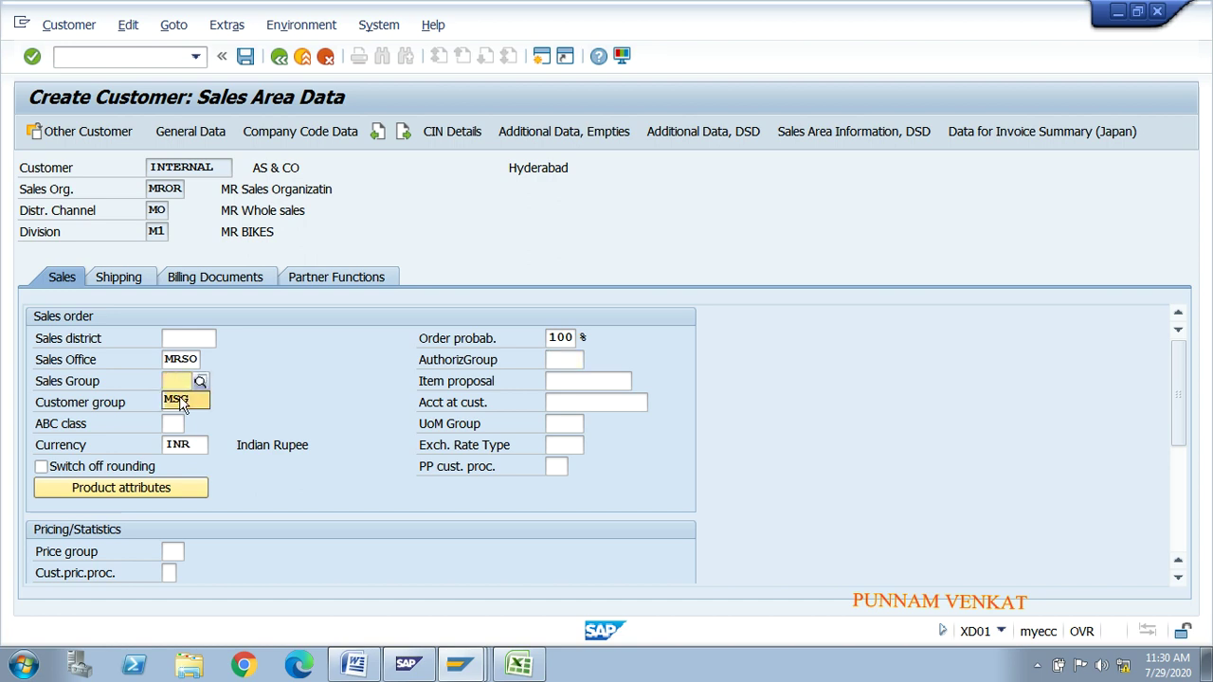
pyautogui.click(180, 401)
pyautogui.click(177, 401)
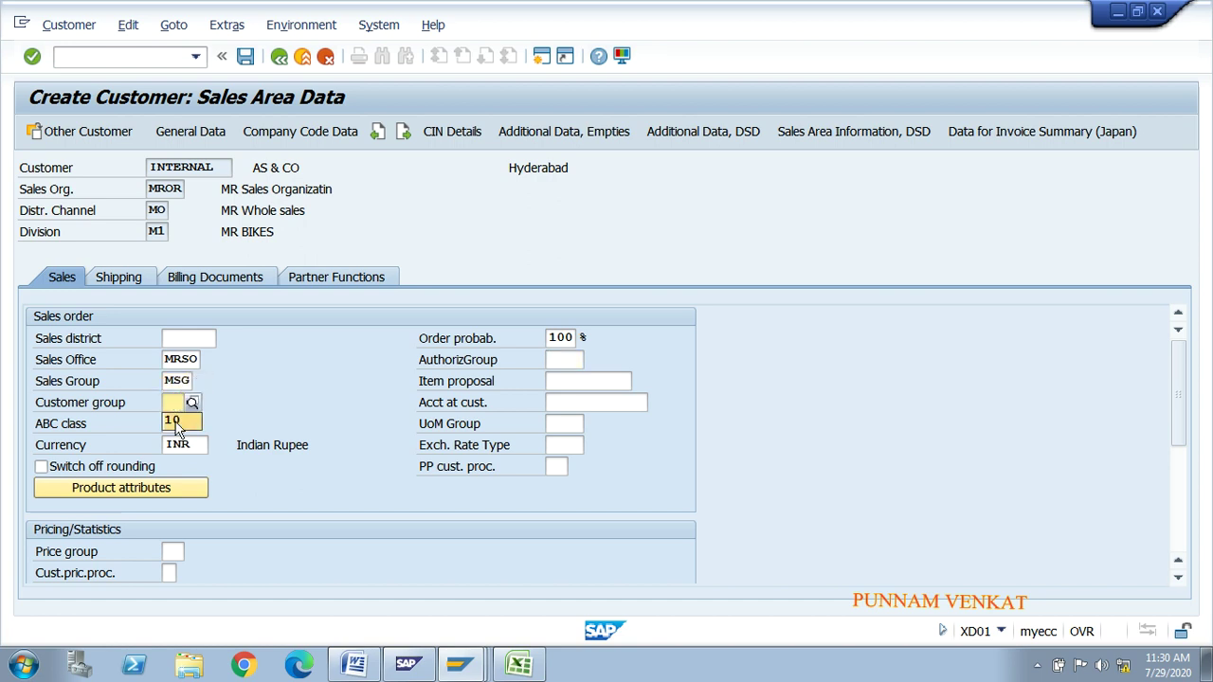
pyautogui.click(175, 422)
pyautogui.press('Return')
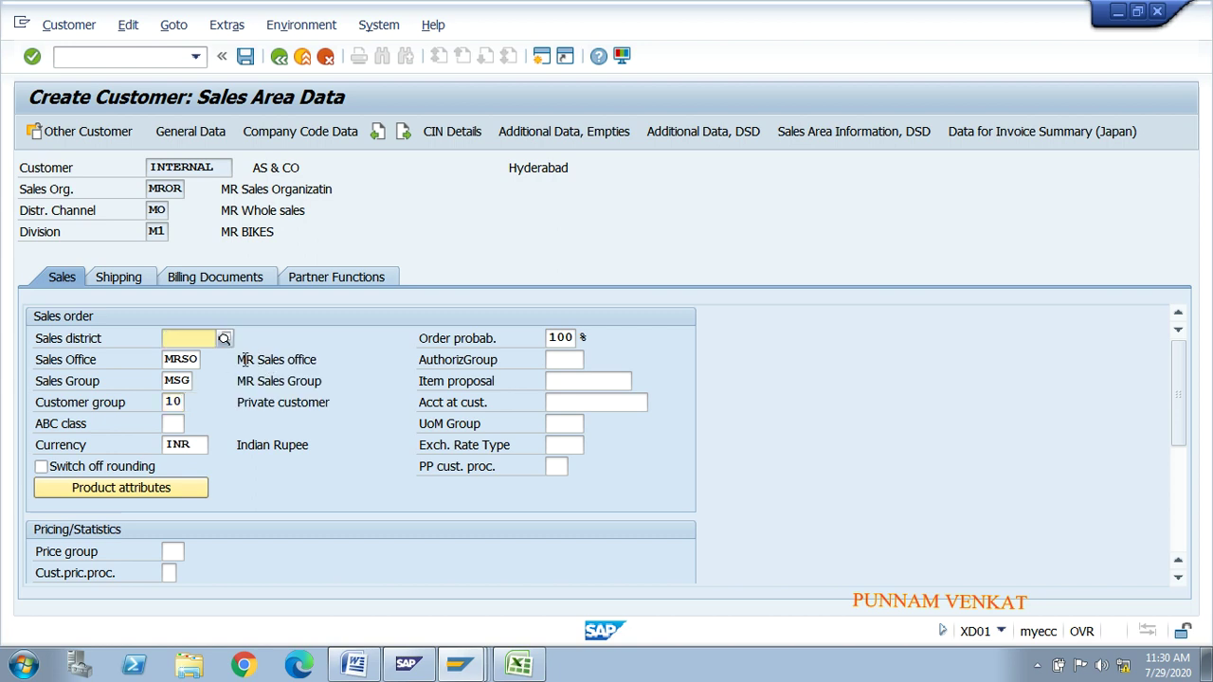
pyautogui.moveTo(241, 360); pyautogui.dragTo(313, 360)
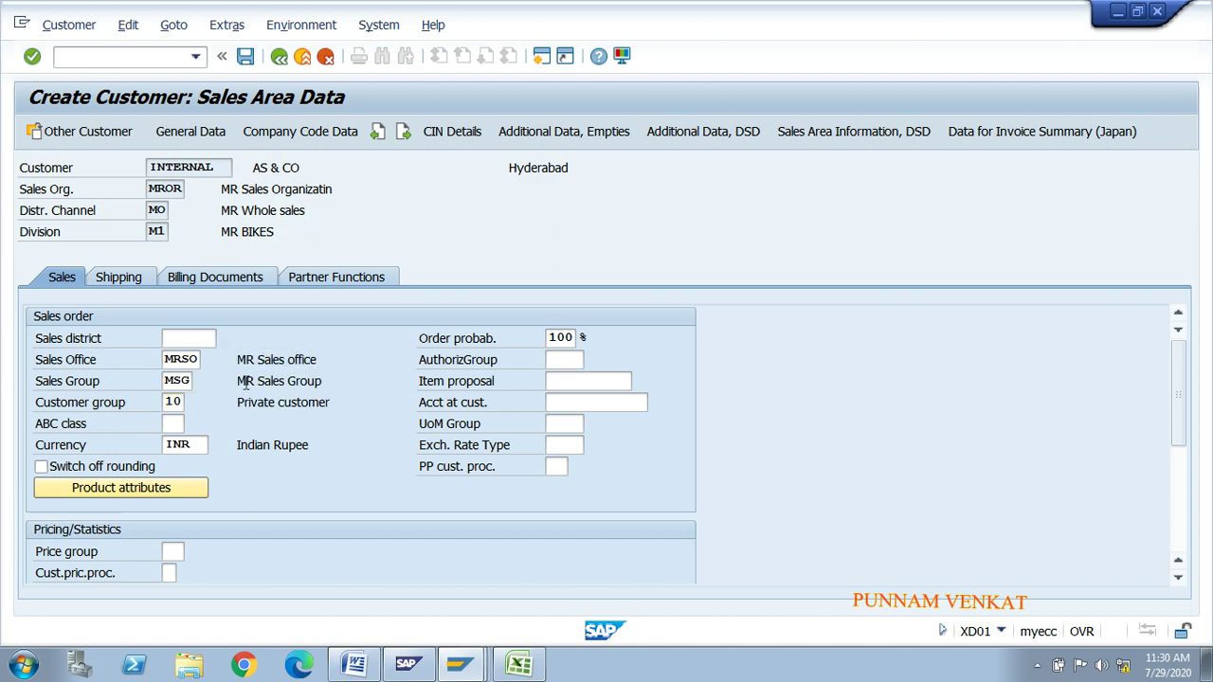
pyautogui.moveTo(239, 381); pyautogui.dragTo(320, 381)
pyautogui.moveTo(239, 403); pyautogui.dragTo(330, 403)
# Step: Pick delivery priority 01 High and shipping conditions 01 As soon as possible
pyautogui.click(132, 282)
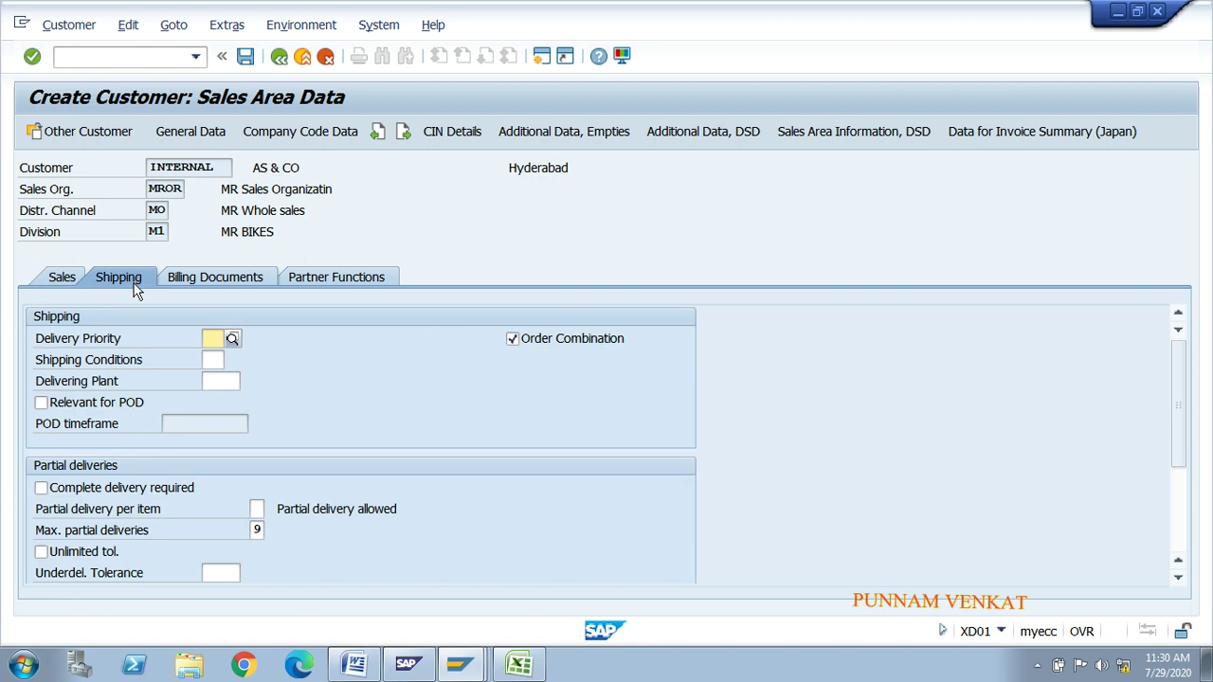
pyautogui.click(232, 339)
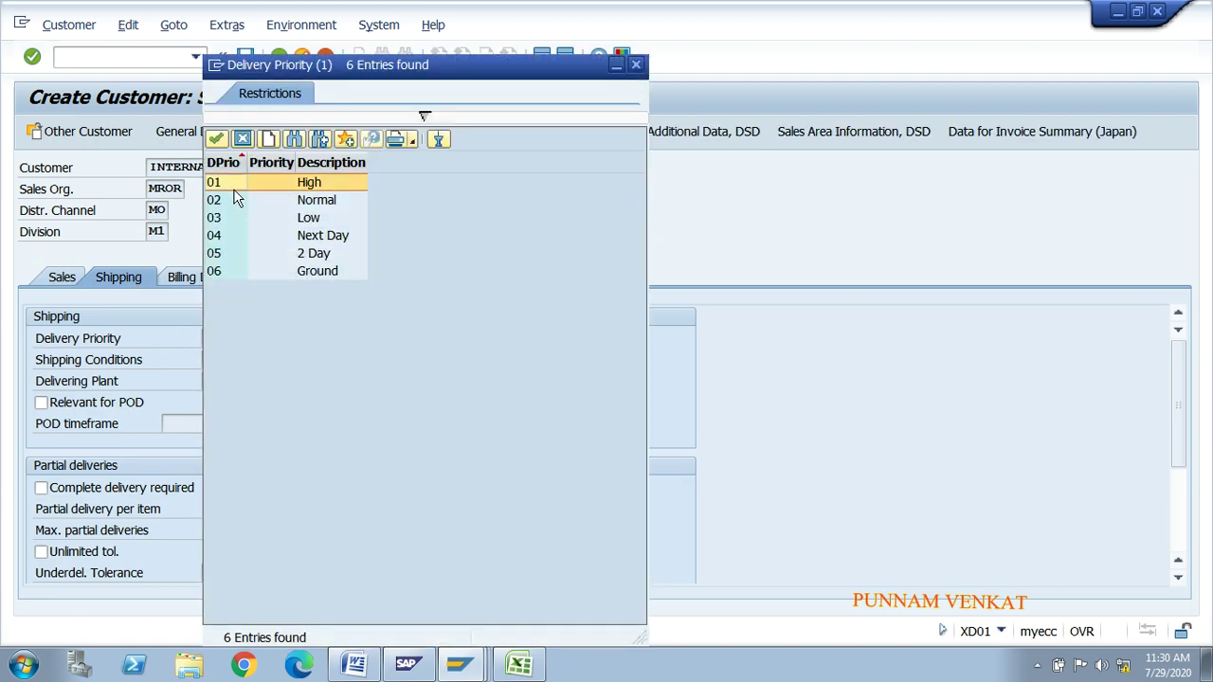
pyautogui.doubleClick(231, 185)
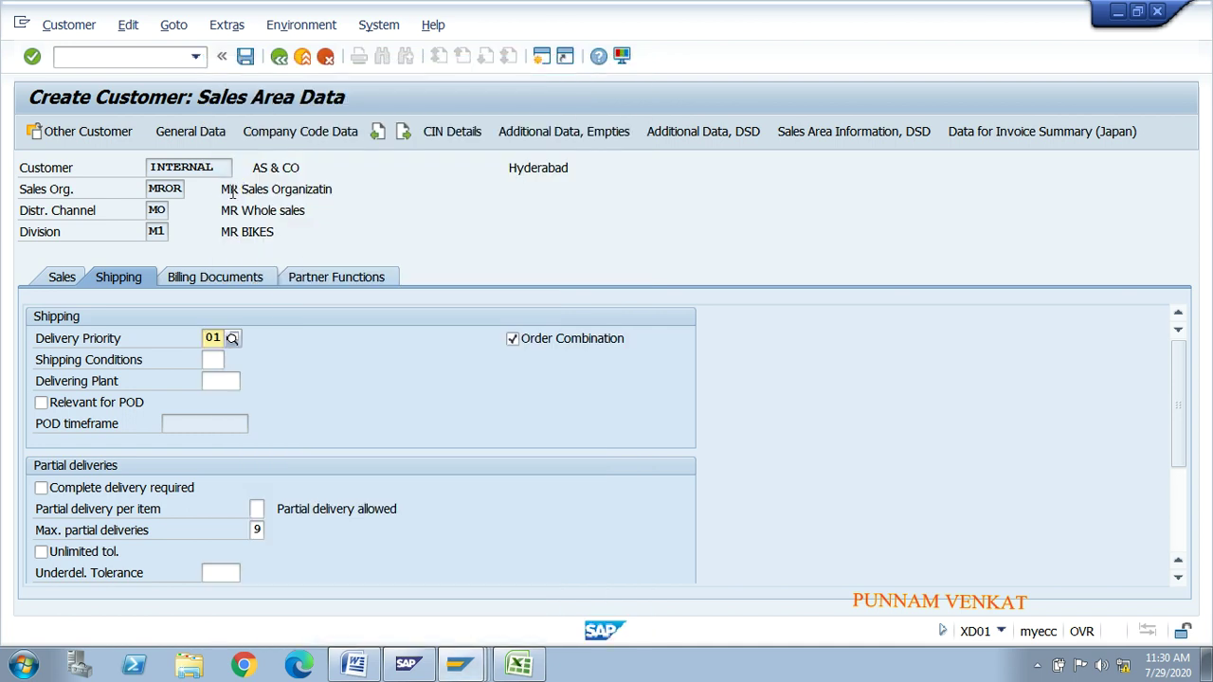
pyautogui.click(210, 360)
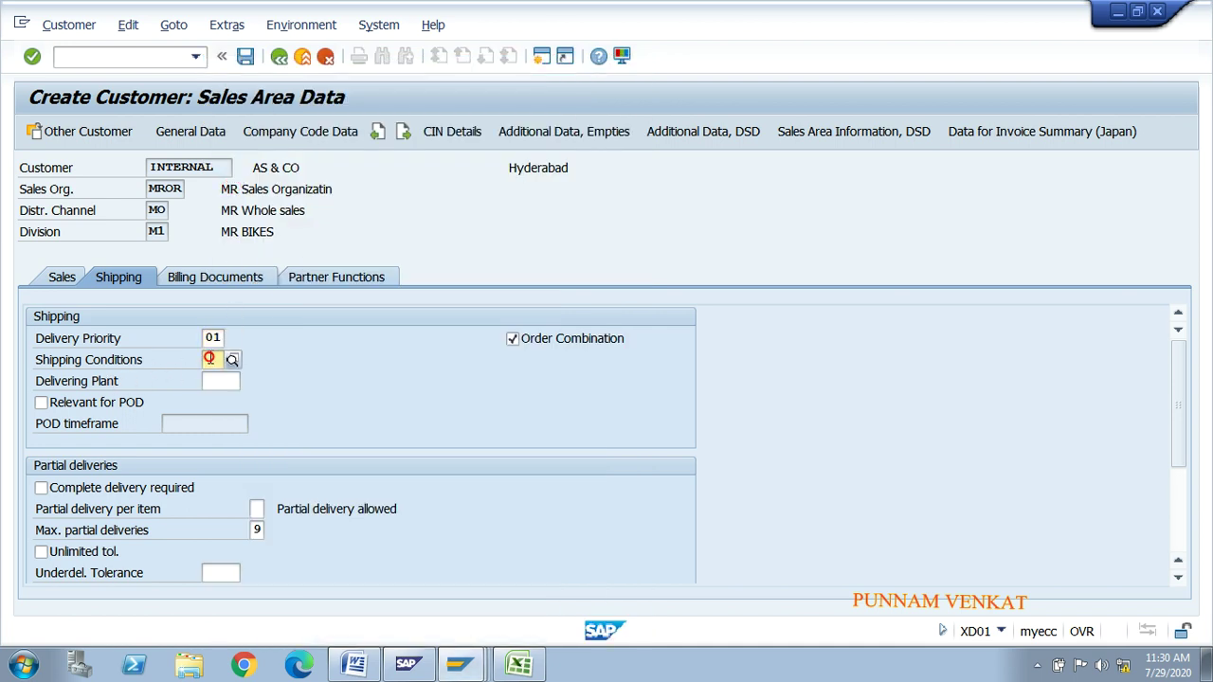
pyautogui.click(232, 360)
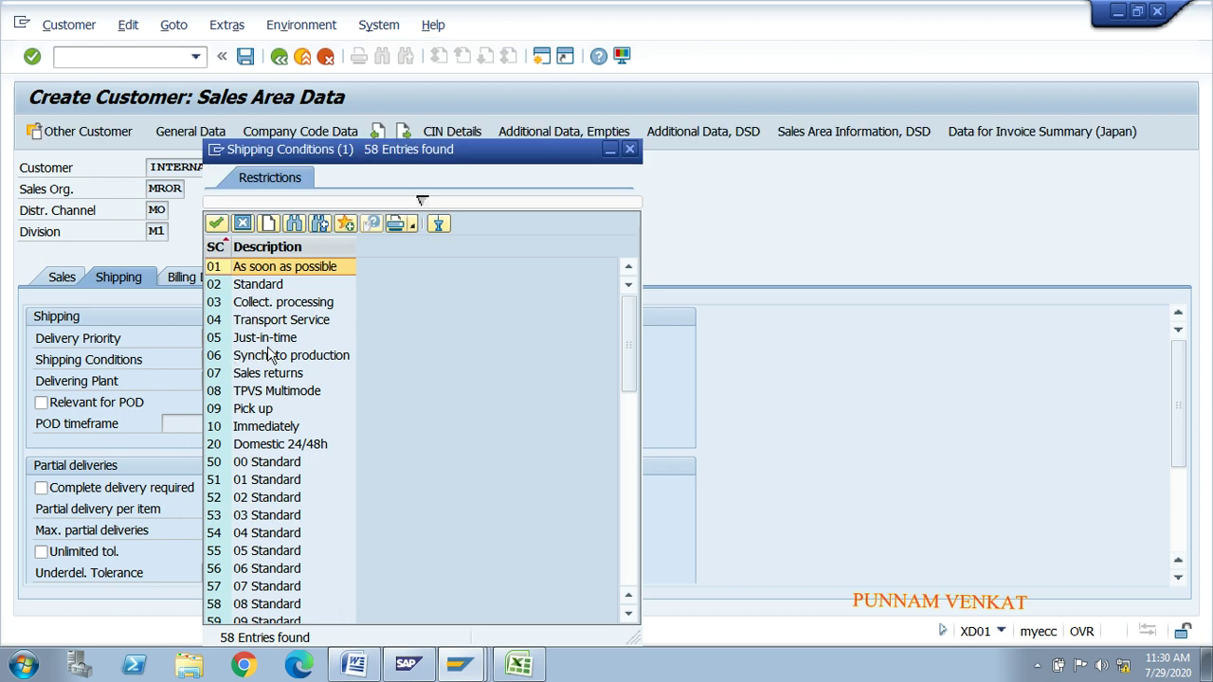
pyautogui.doubleClick(244, 268)
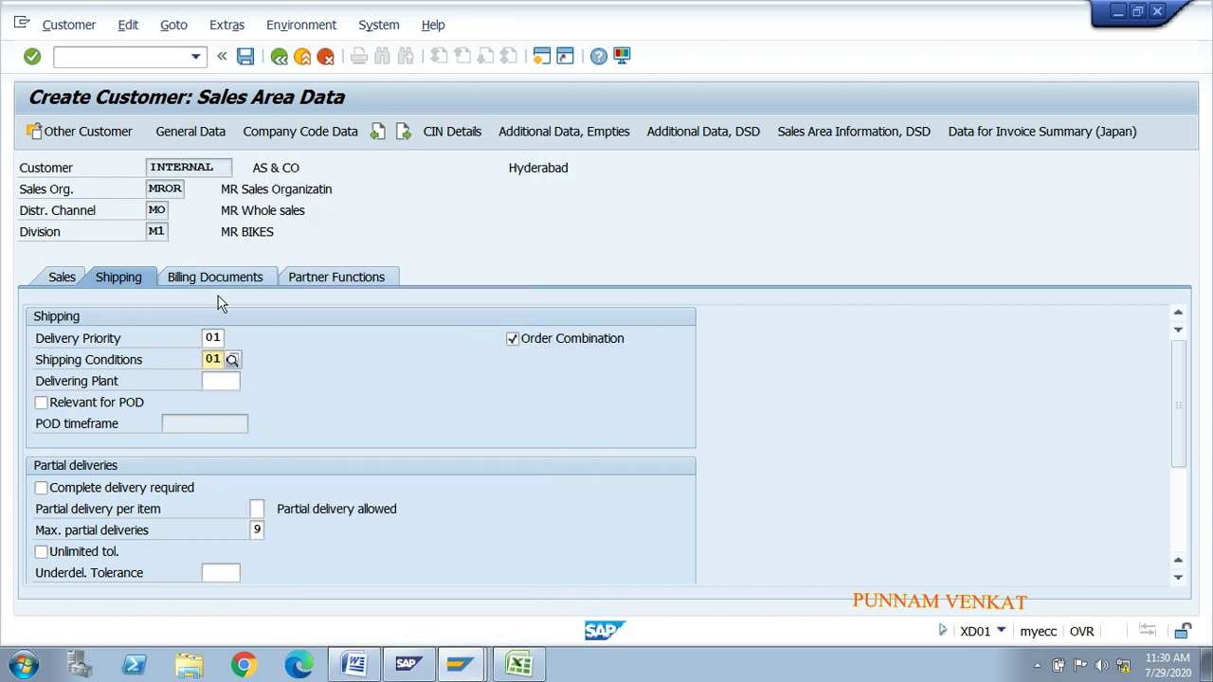
pyautogui.click(211, 285)
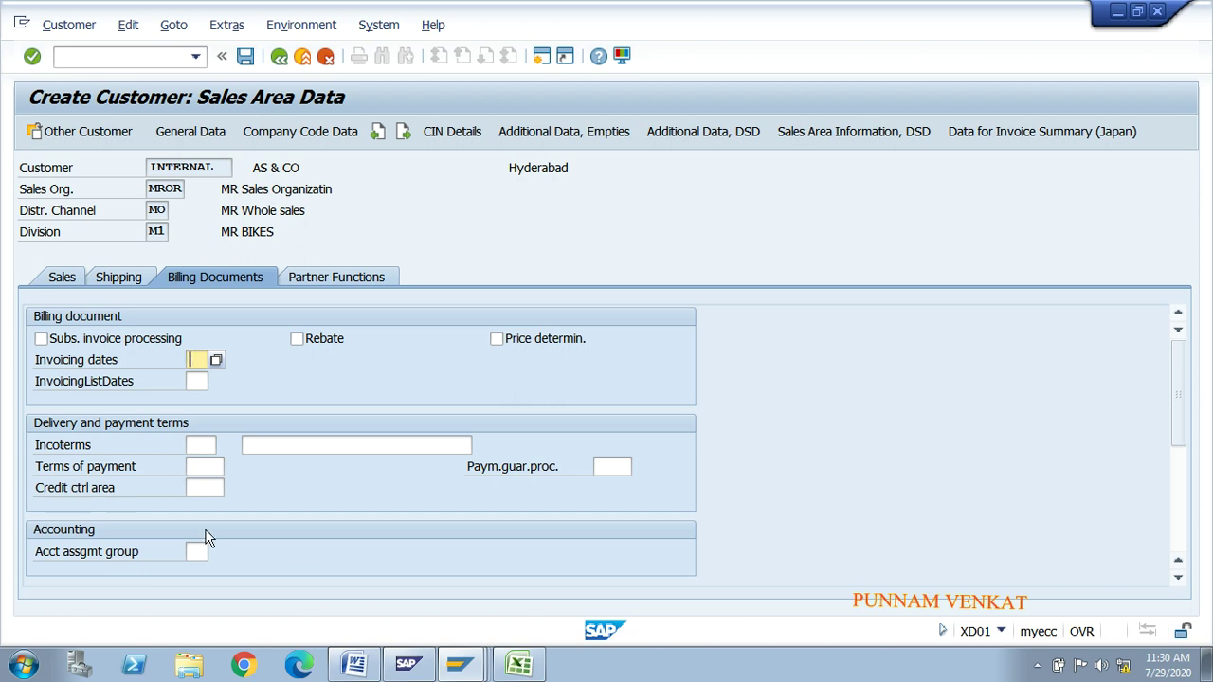
# Step: Set Incoterms CFR 'Cost and freight' and terms of payment 0001 on the billing data
pyautogui.click(197, 444)
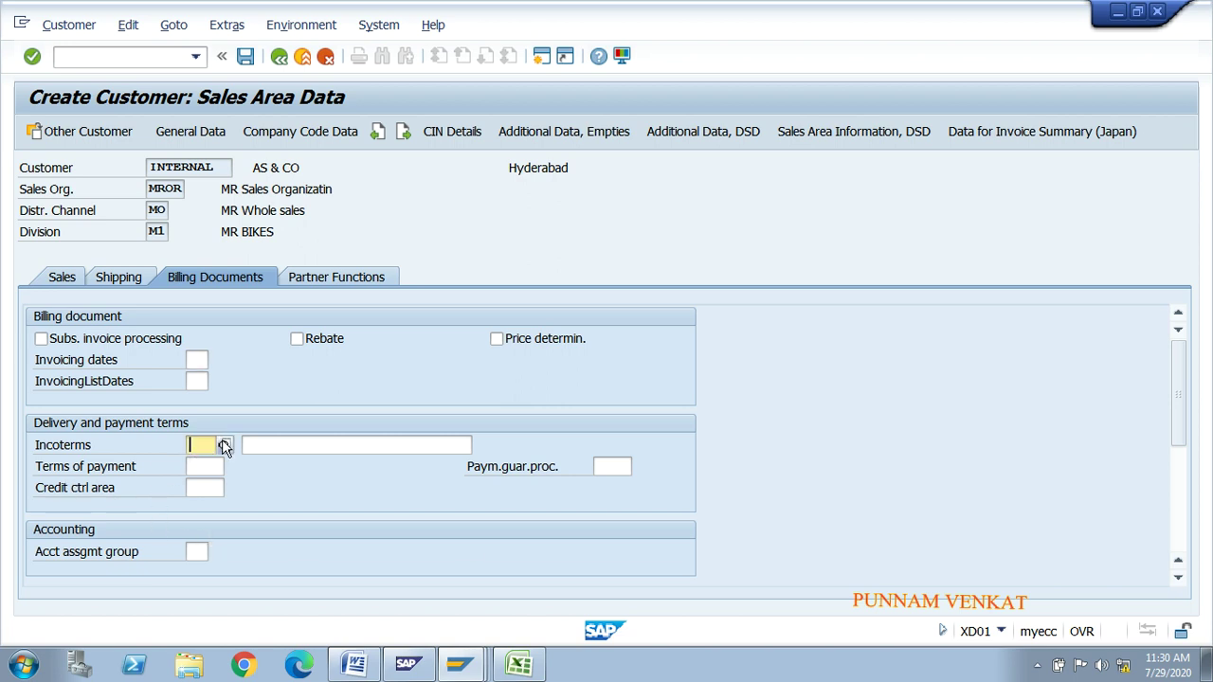
pyautogui.click(224, 446)
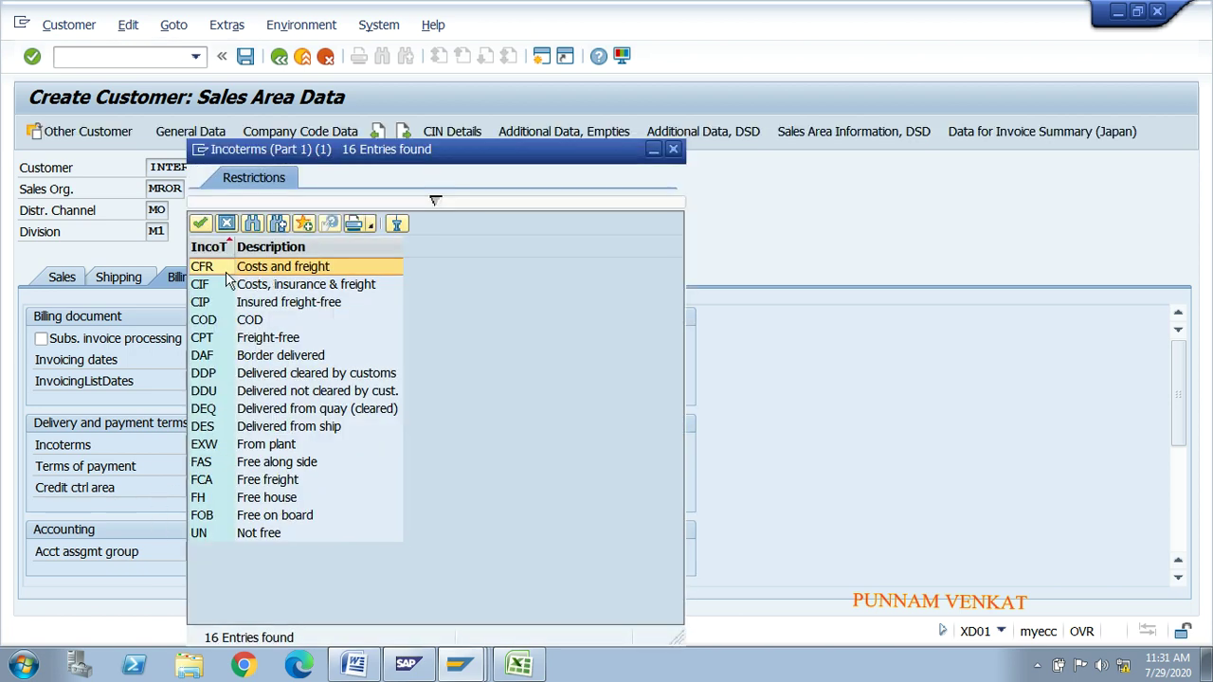
pyautogui.doubleClick(225, 272)
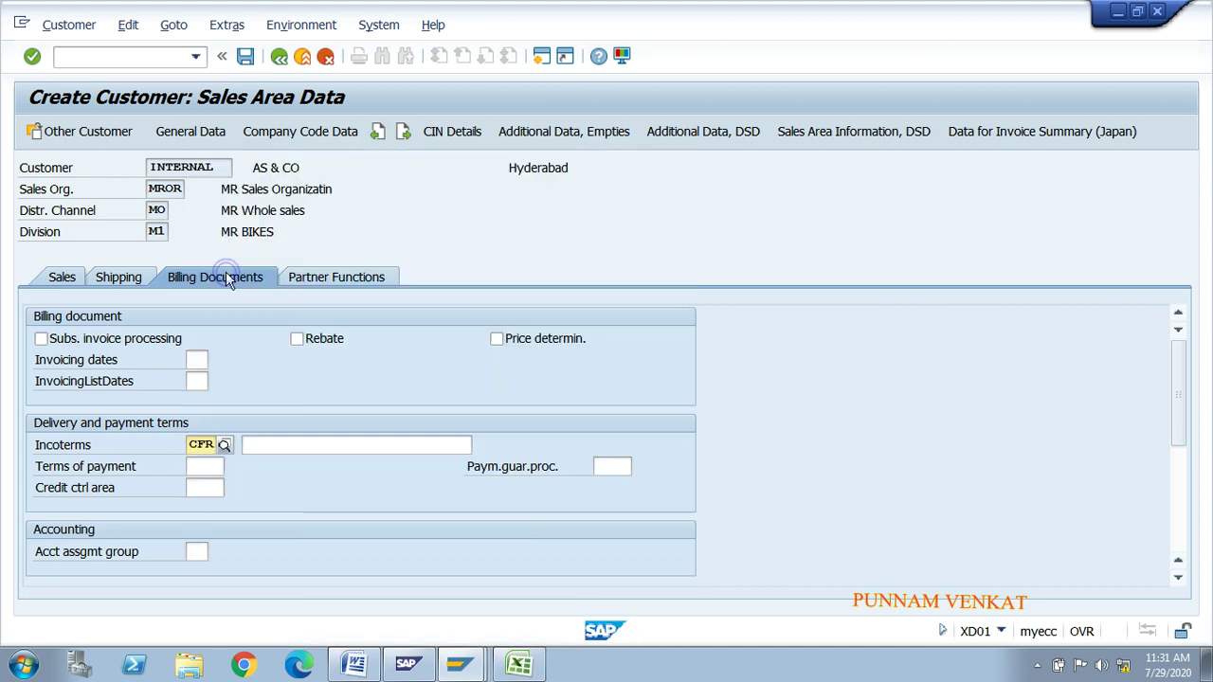
pyautogui.click(300, 442)
pyautogui.click(301, 464)
pyautogui.click(211, 465)
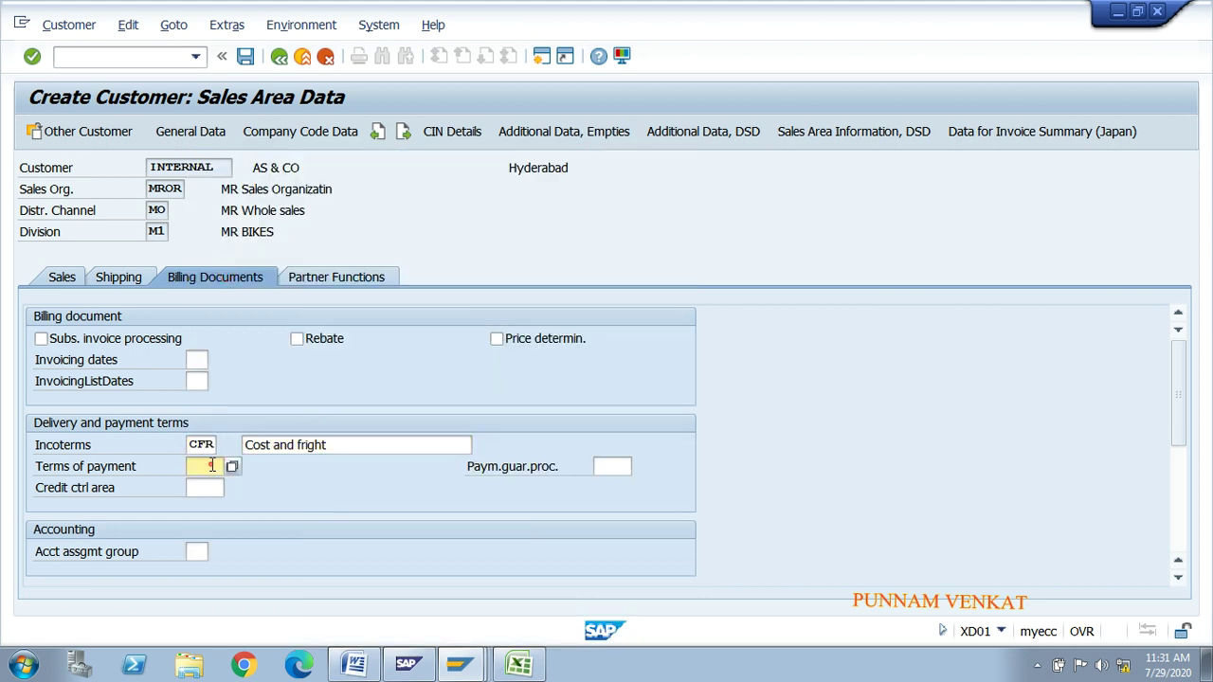
pyautogui.click(206, 485)
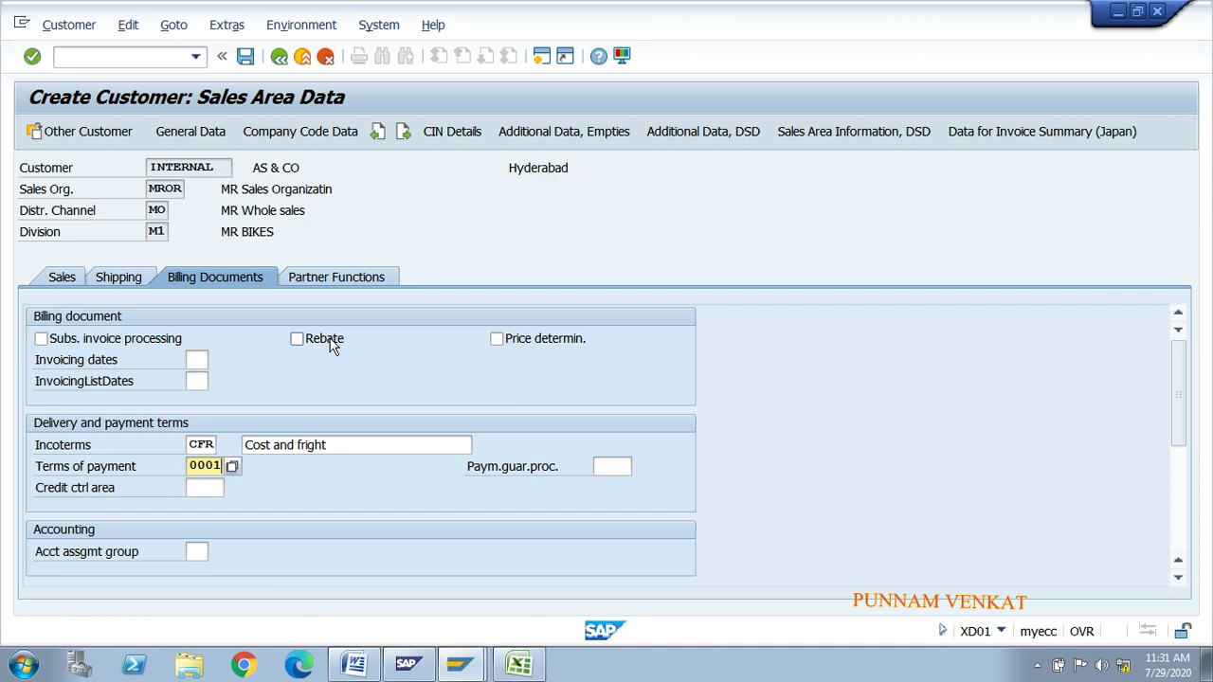
# Step: Check the partner functions, save the new customer, and close the Customer Create initial screen
pyautogui.click(333, 278)
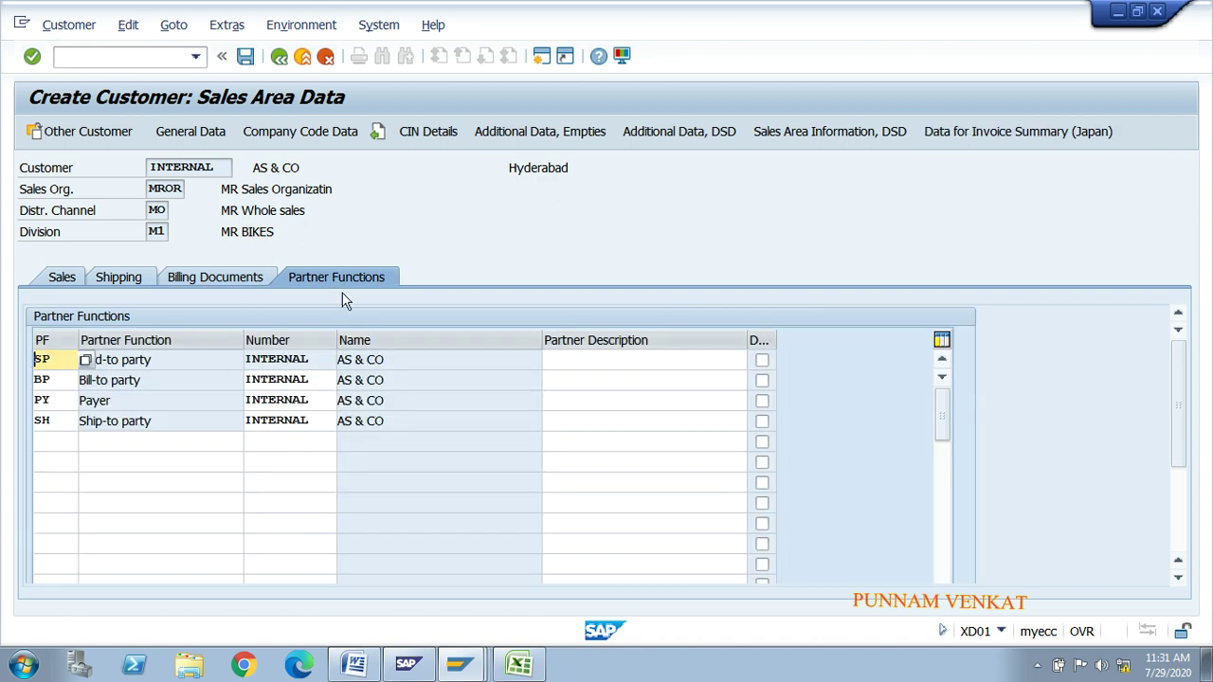
pyautogui.click(249, 273)
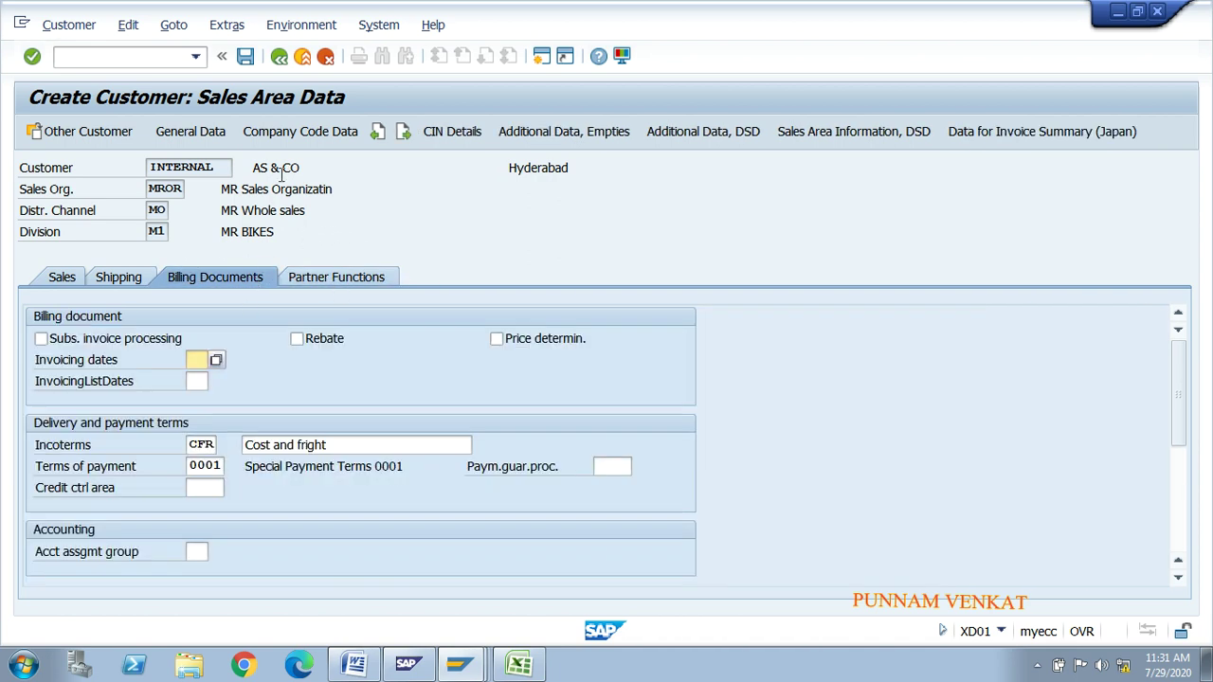
pyautogui.click(246, 57)
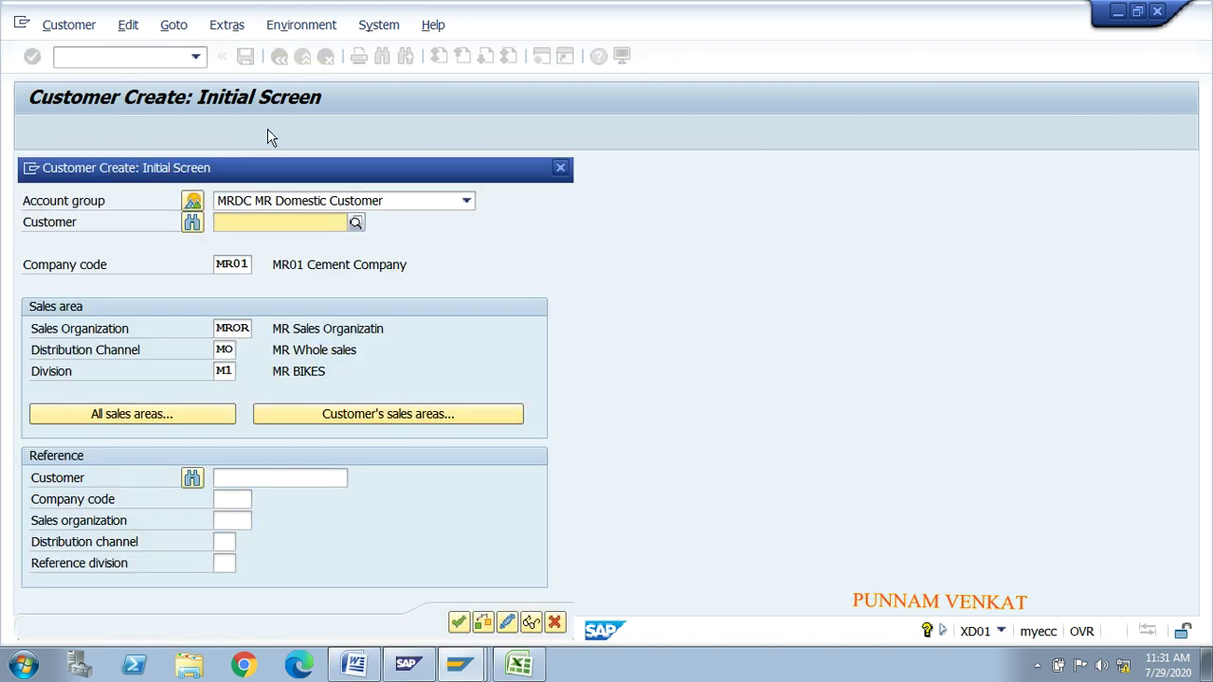
pyautogui.moveTo(243, 162); pyautogui.dragTo(310, 4)
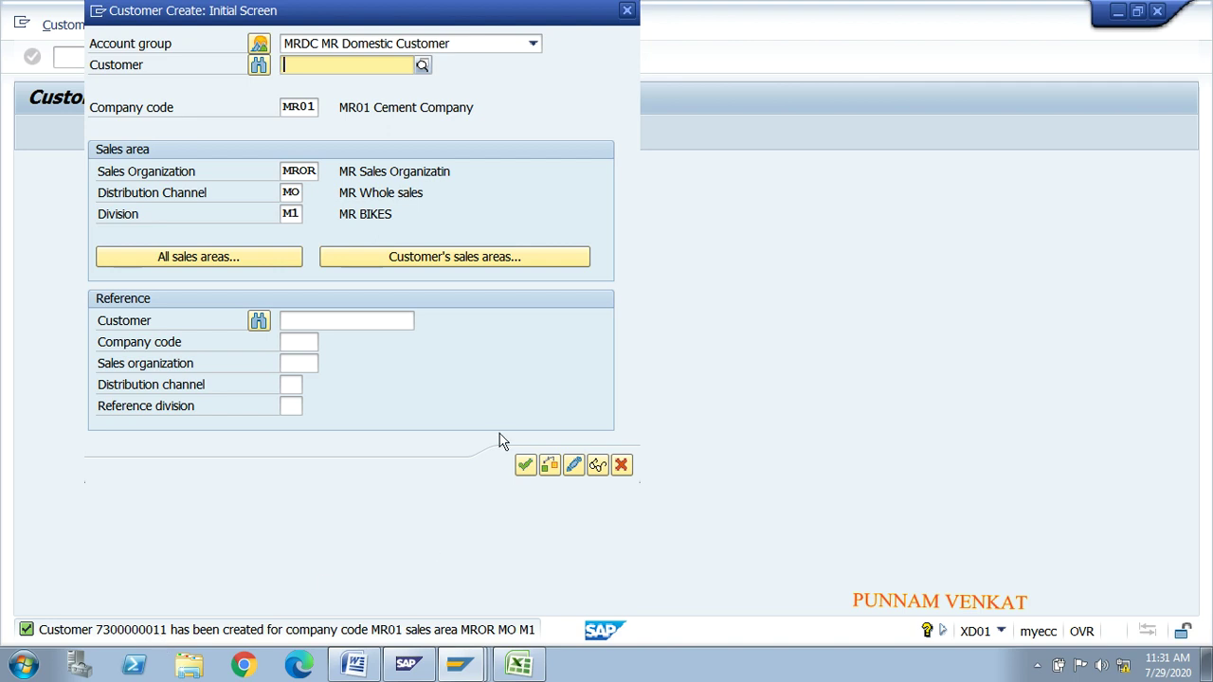
pyautogui.click(629, 10)
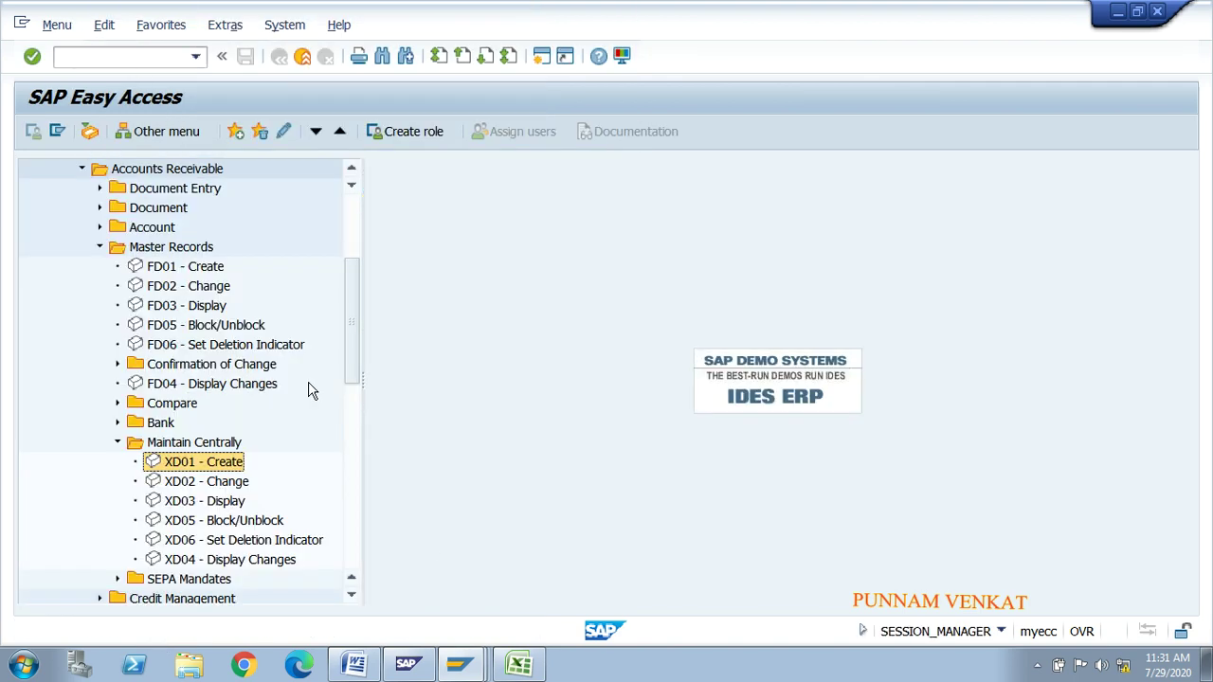
# Step: In the Word notes, highlight the Change Customer Master Data -- XD02 line in yellow
pyautogui.hotkey('alt', 'Tab')
pyautogui.hotkey('alt', 'Tab')
pyautogui.hotkey('alt', 'Tab')
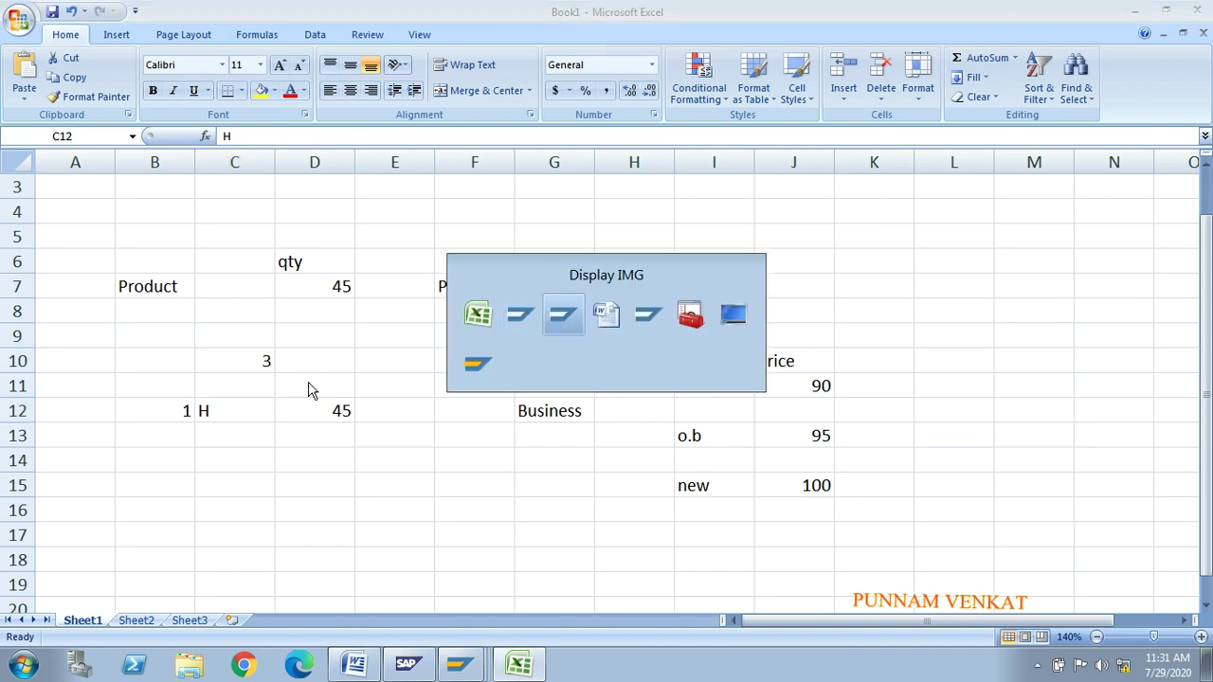
pyautogui.hotkey('alt', 'Tab')
pyautogui.moveTo(565, 189); pyautogui.dragTo(195, 189)
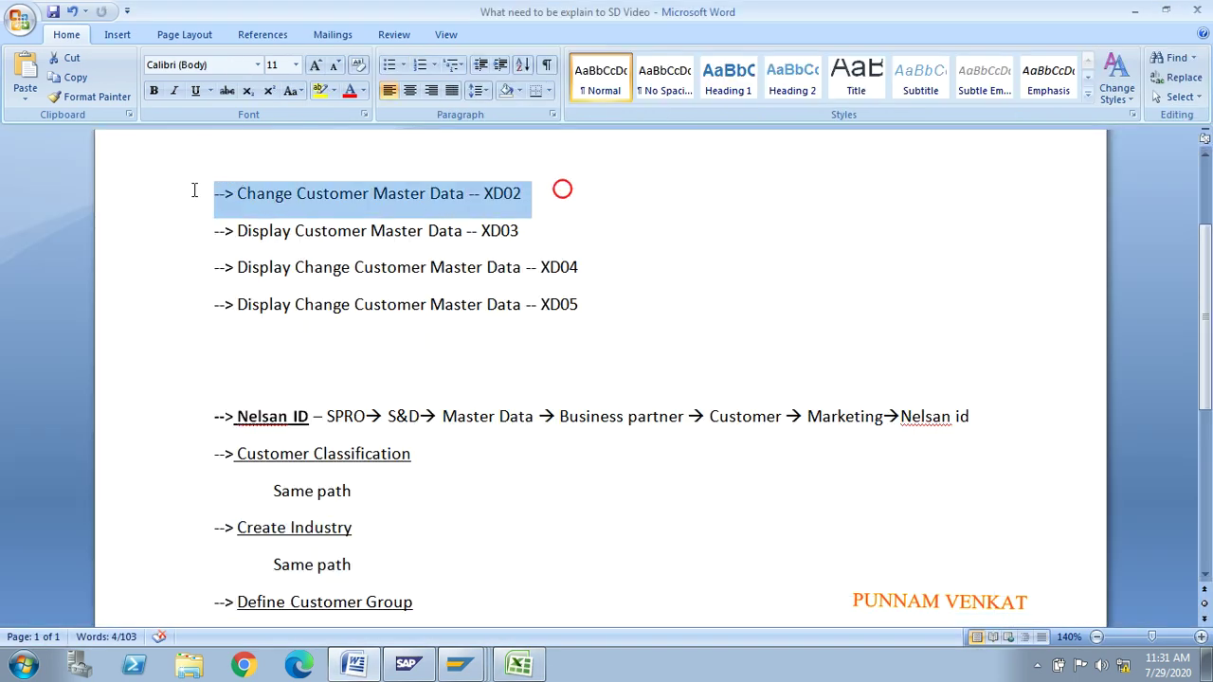
pyautogui.click(320, 91)
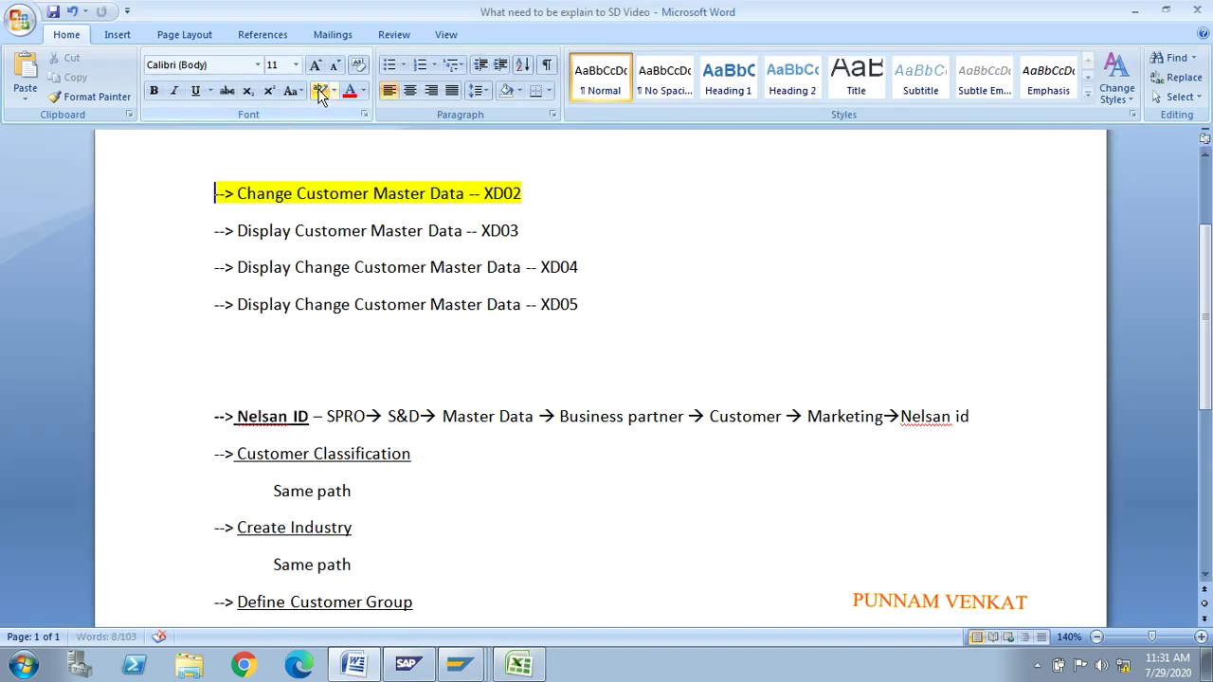
pyautogui.click(267, 212)
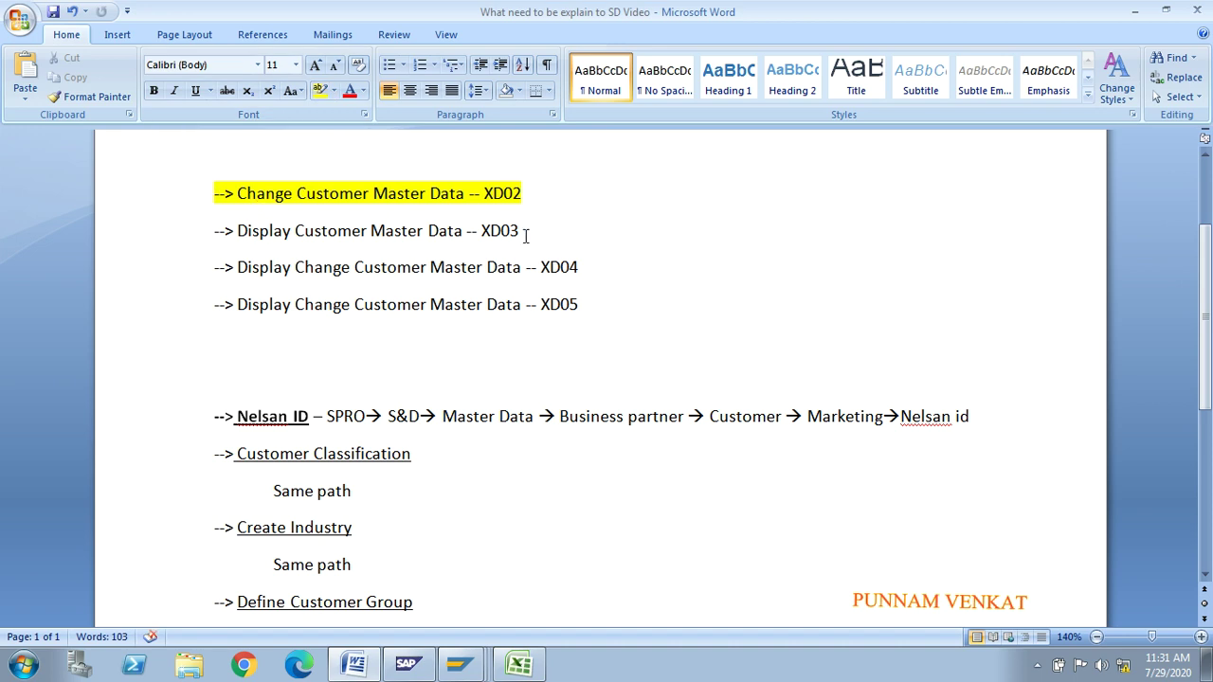
pyautogui.moveTo(526, 236); pyautogui.dragTo(235, 246)
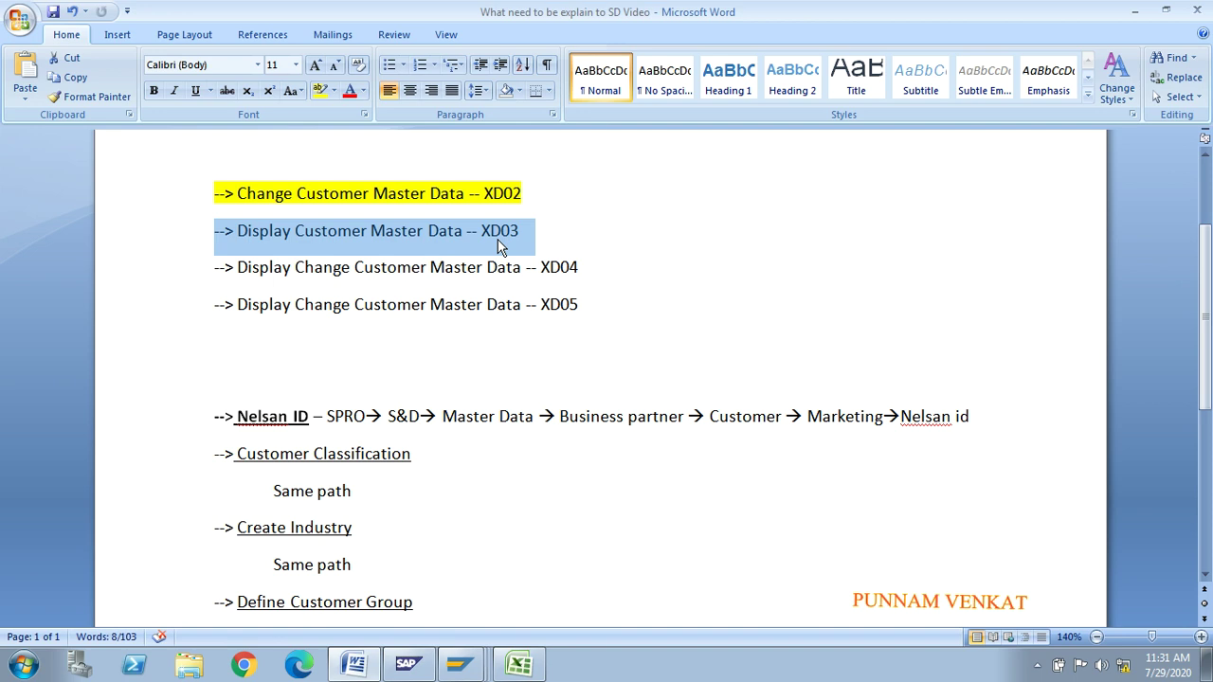
# Step: Type a new '--> Change Customer Master' XD02 line, then delete the duplicate XD02 line
pyautogui.click(549, 196)
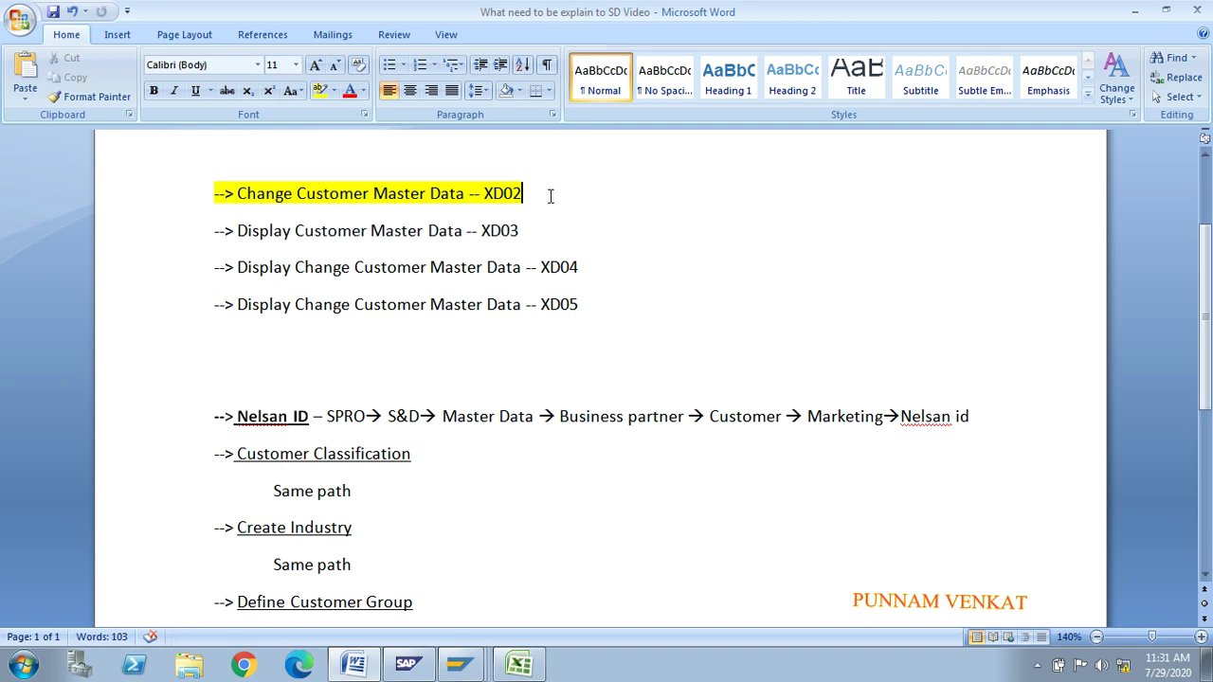
pyautogui.press('Return')
pyautogui.write('--')
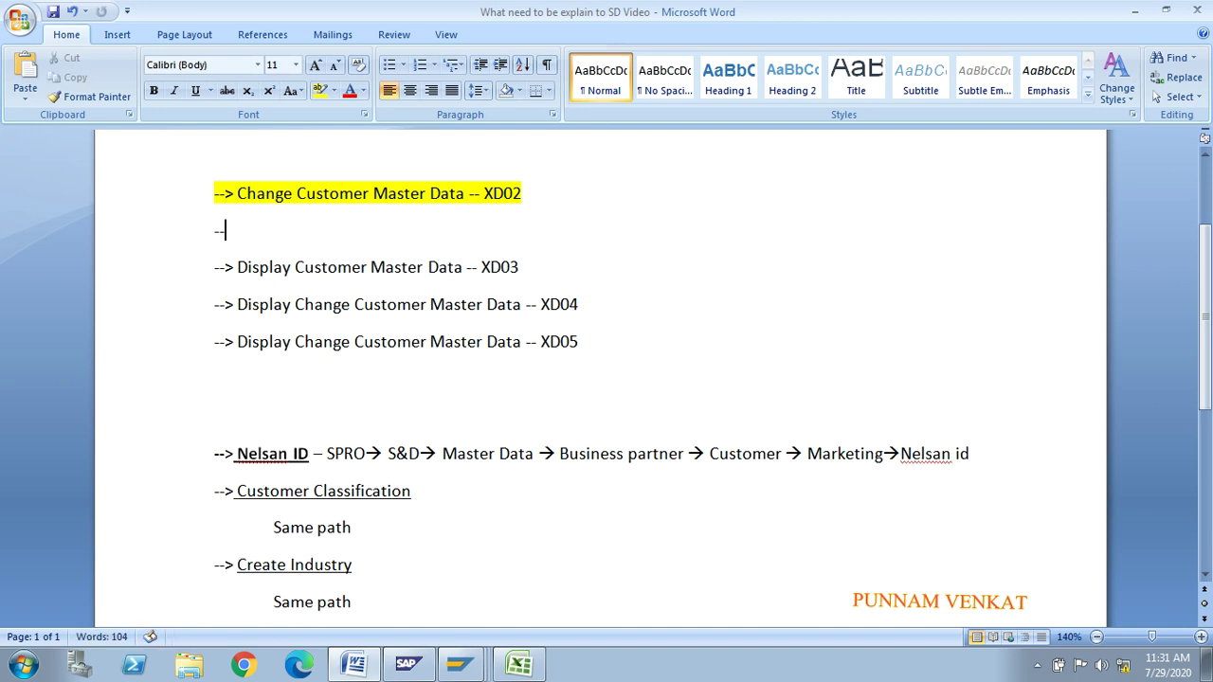
pyautogui.write('> cHA')
pyautogui.press('BackSpace')
pyautogui.press('BackSpace')
pyautogui.press('BackSpace')
pyautogui.write('Change')
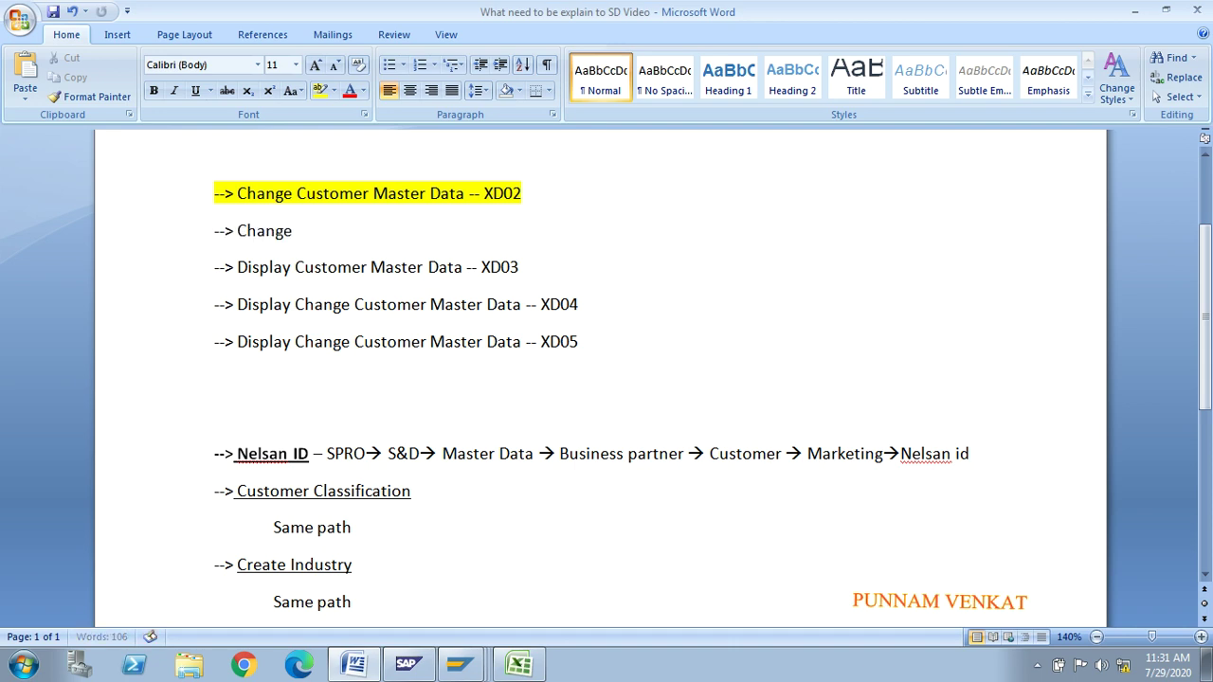
pyautogui.write(' Customer Master Data')
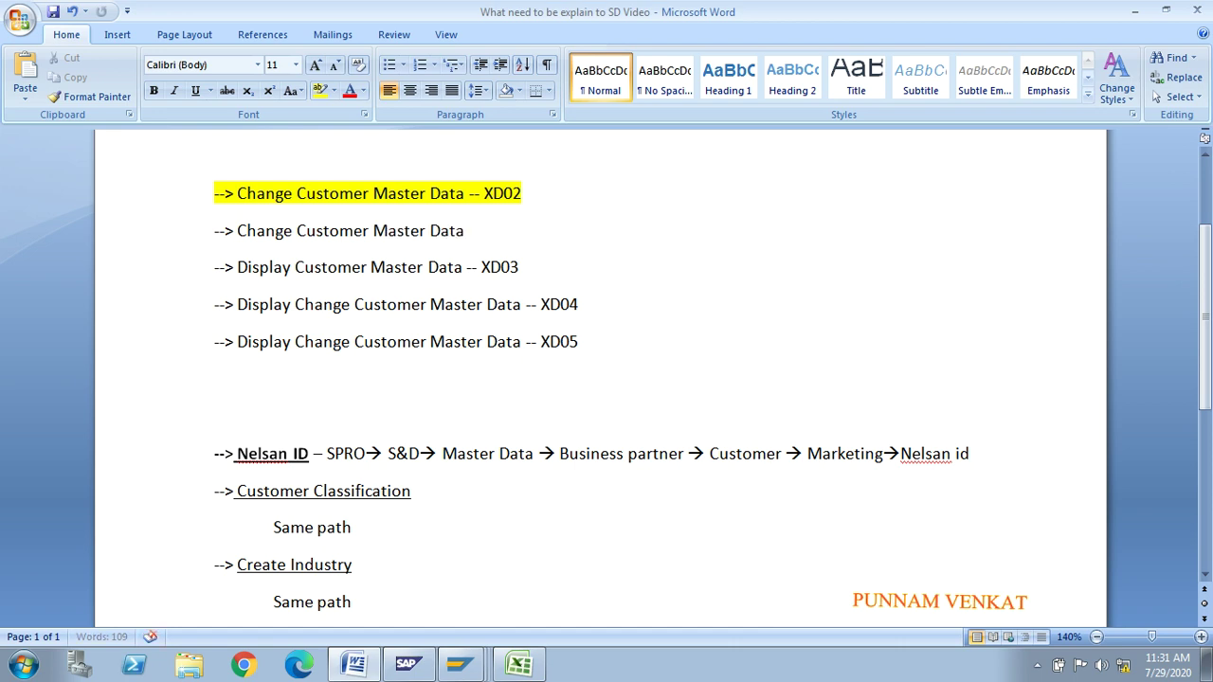
pyautogui.write('xd')
pyautogui.write('XD01')
pyautogui.press('BackSpace')
pyautogui.write('2')
pyautogui.scroll(3, 1205, 343)
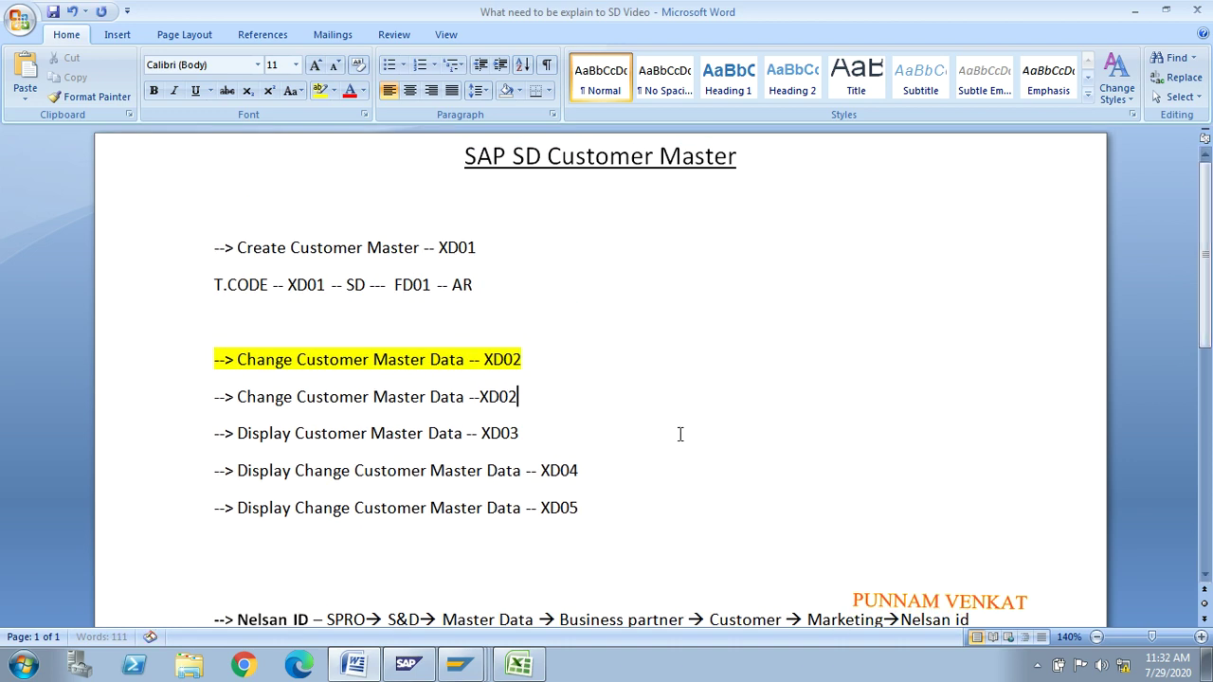
pyautogui.moveTo(536, 397); pyautogui.dragTo(199, 398)
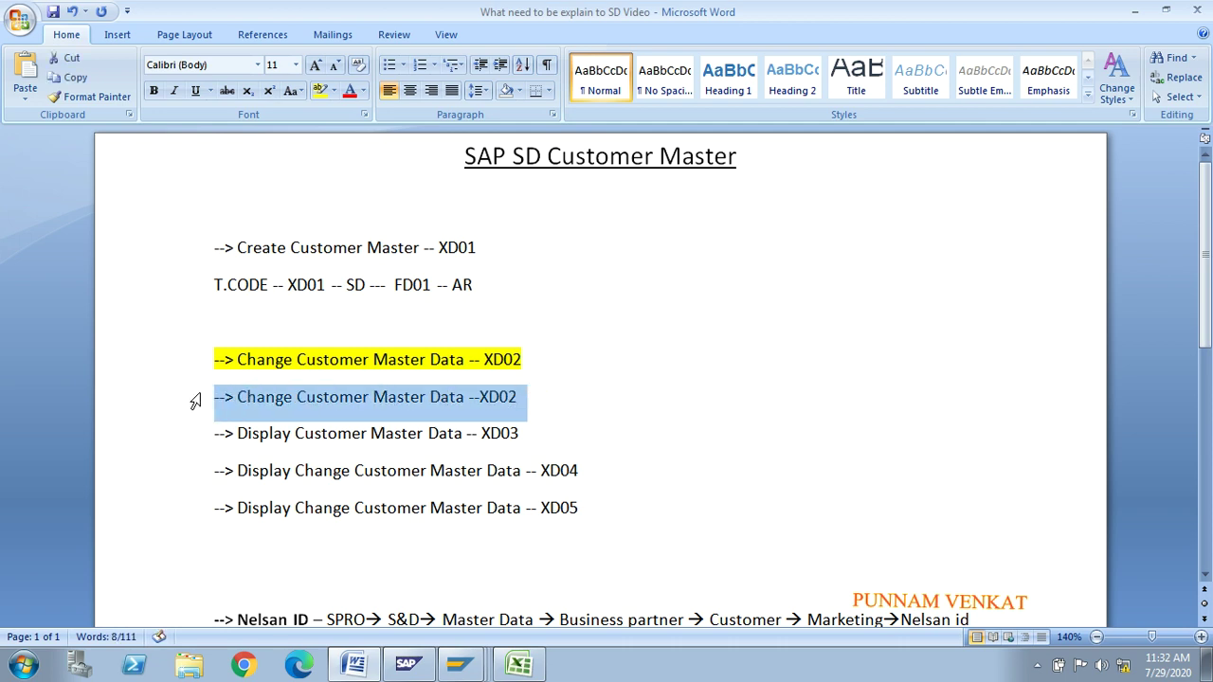
pyautogui.press('Delete')
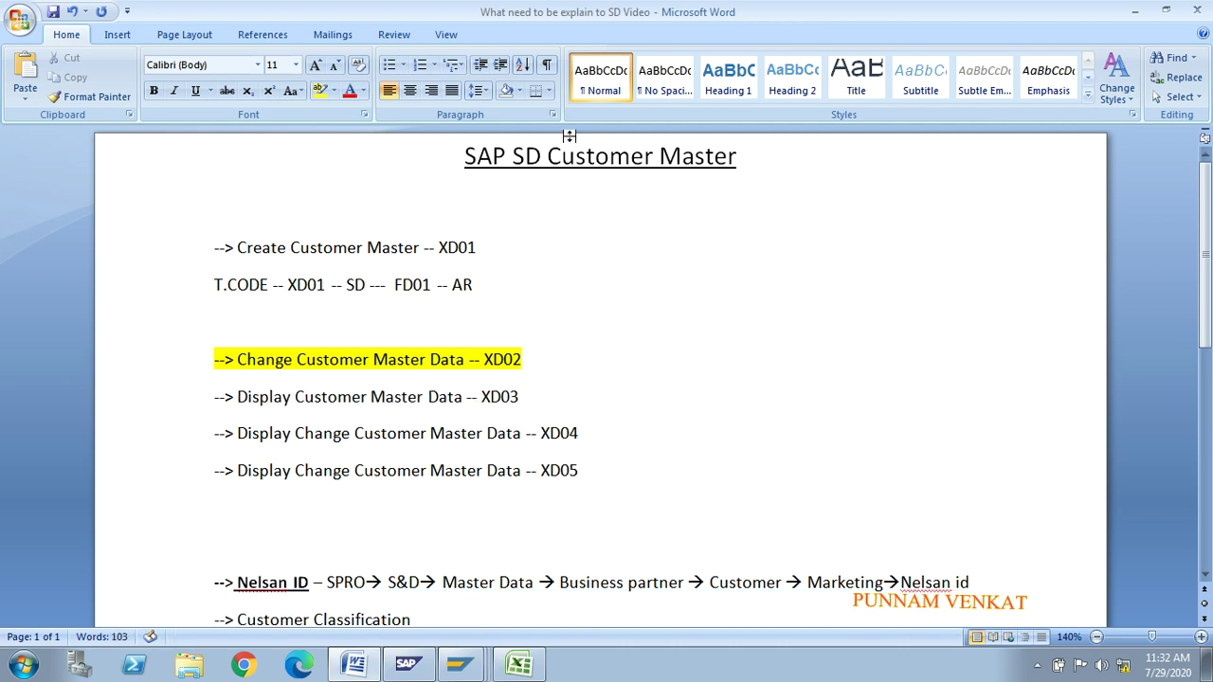
# Step: Highlight the Create Customer Master and T.CODE lines yellow and set the XD02 line to No Color
pyautogui.moveTo(495, 284); pyautogui.dragTo(218, 227)
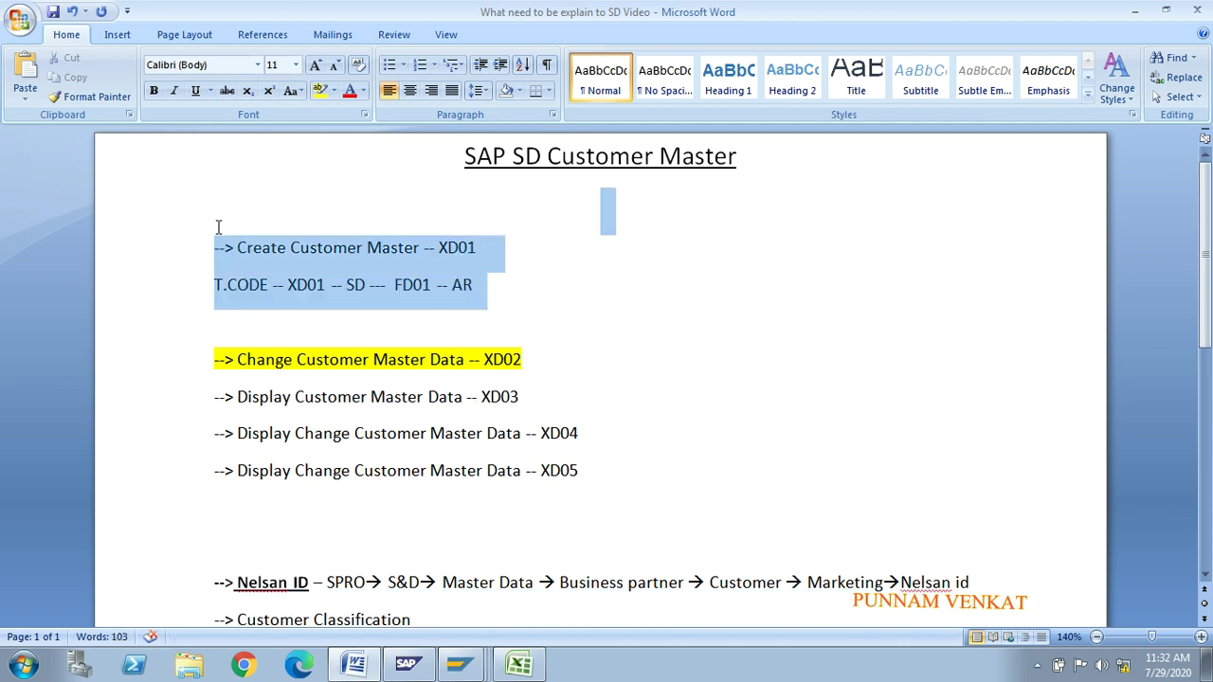
pyautogui.click(320, 90)
pyautogui.moveTo(545, 370); pyautogui.dragTo(157, 370)
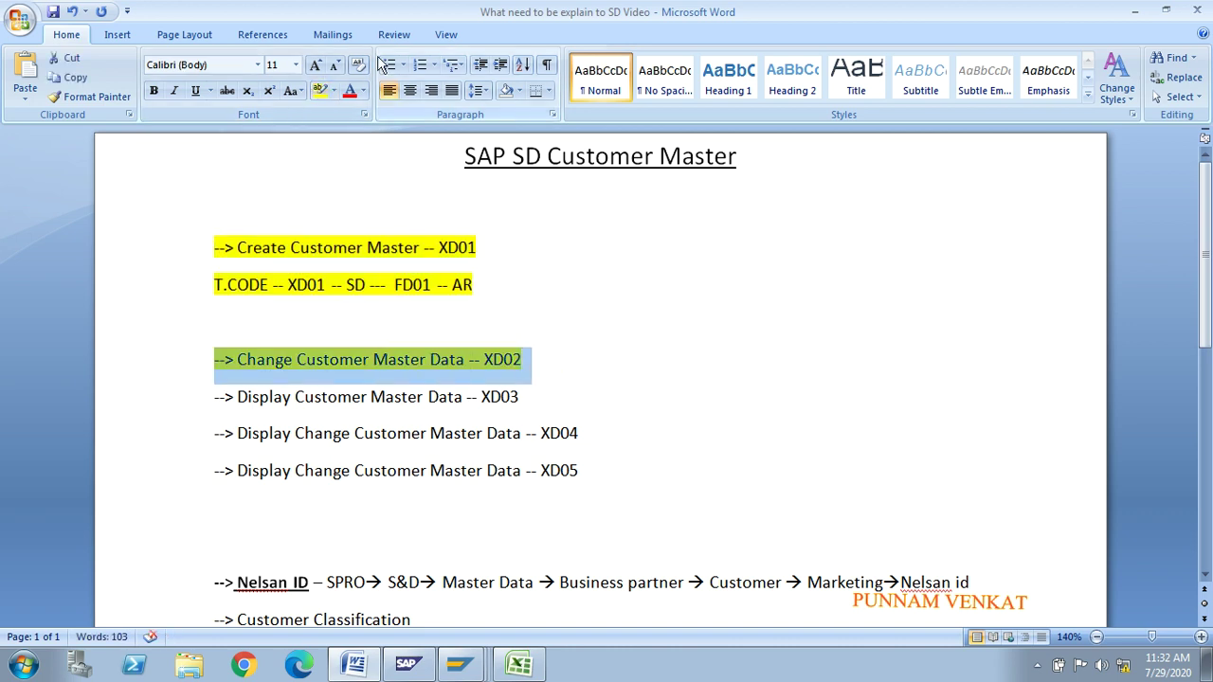
pyautogui.click(336, 90)
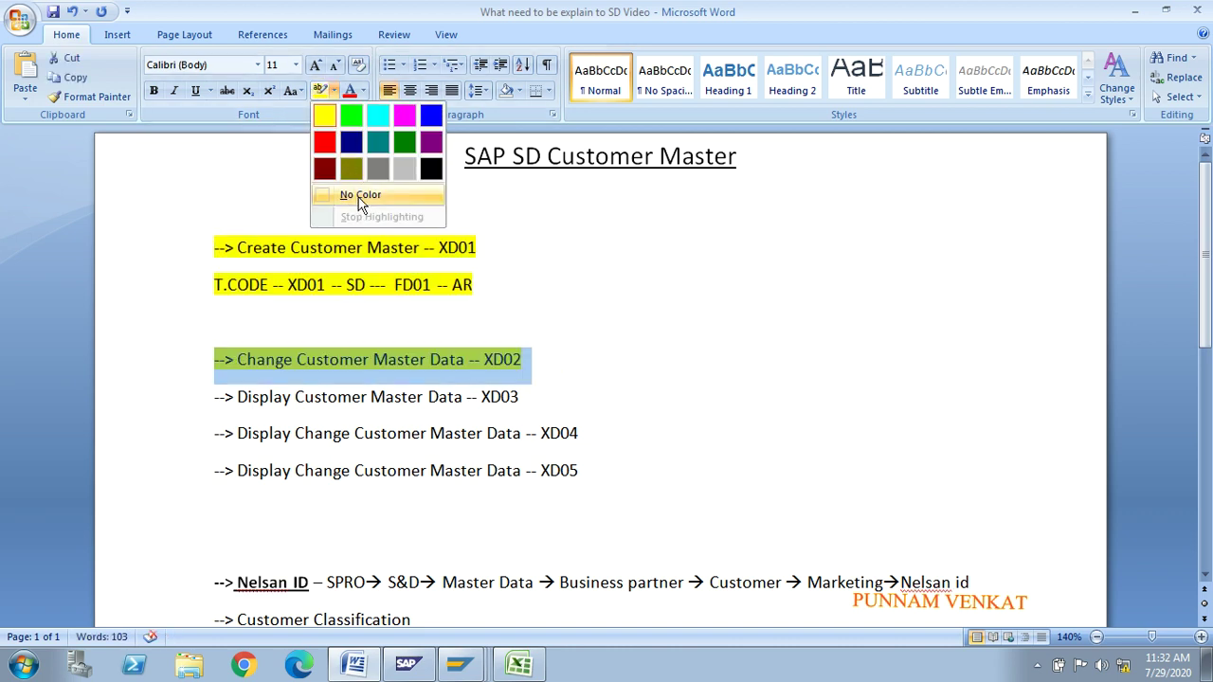
pyautogui.click(347, 195)
pyautogui.moveTo(237, 360); pyautogui.dragTo(491, 352)
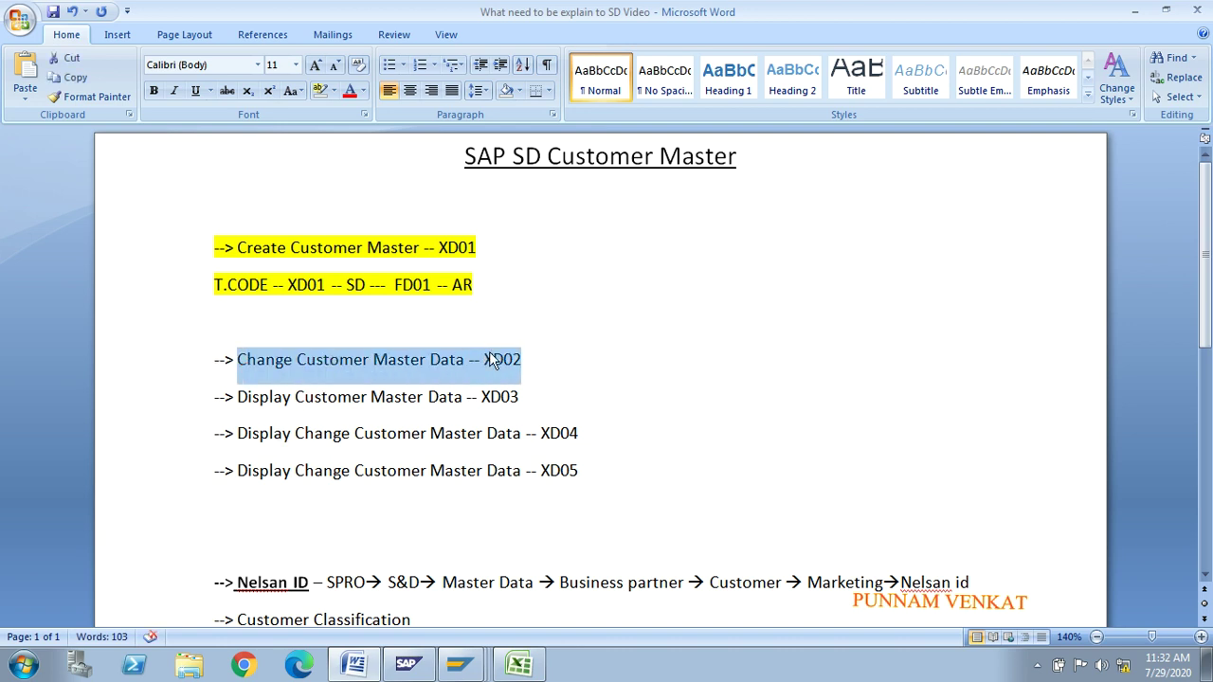
pyautogui.hotkey('alt', 'Tab')
pyautogui.hotkey('alt', 'Tab')
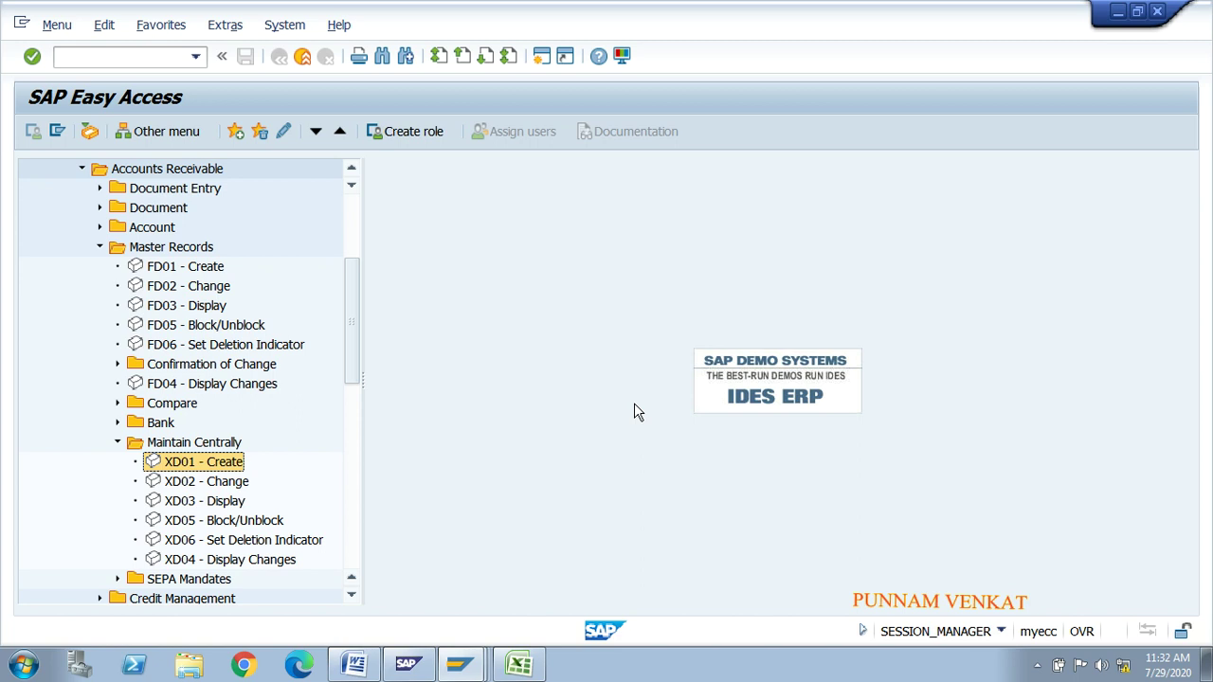
# Step: Open AS & CO in XD02 with its sales area and browse the shipping and sales tabs
pyautogui.doubleClick(179, 483)
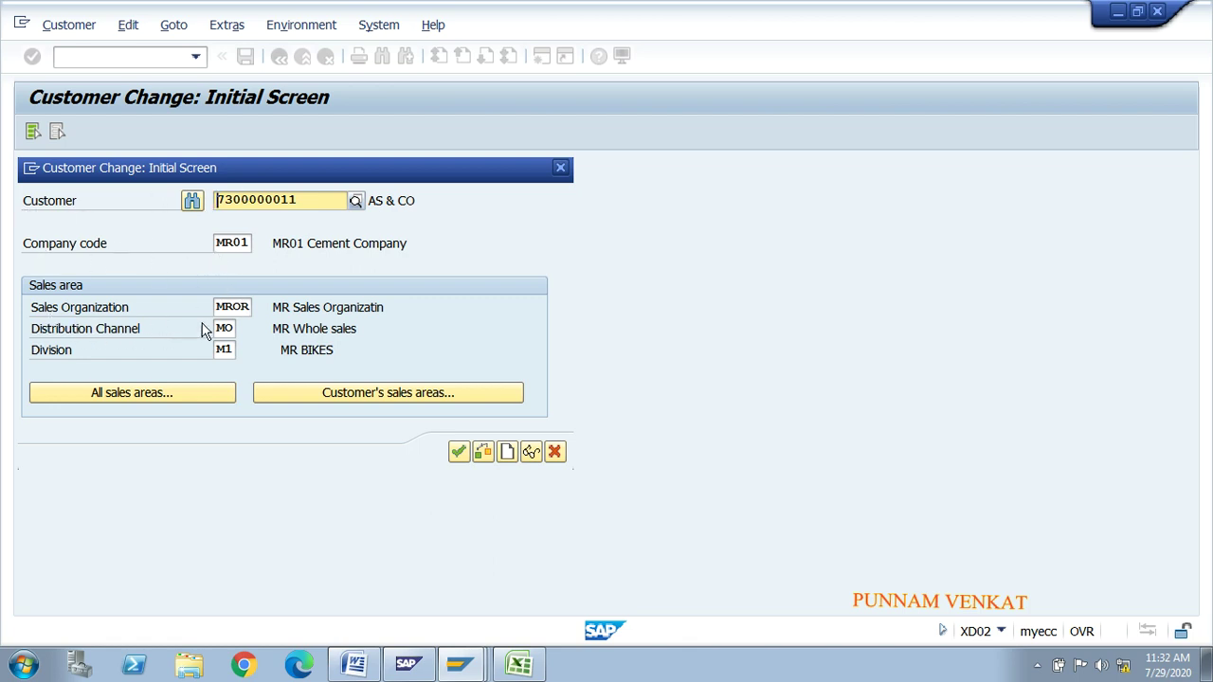
pyautogui.press('Return')
pyautogui.click(459, 453)
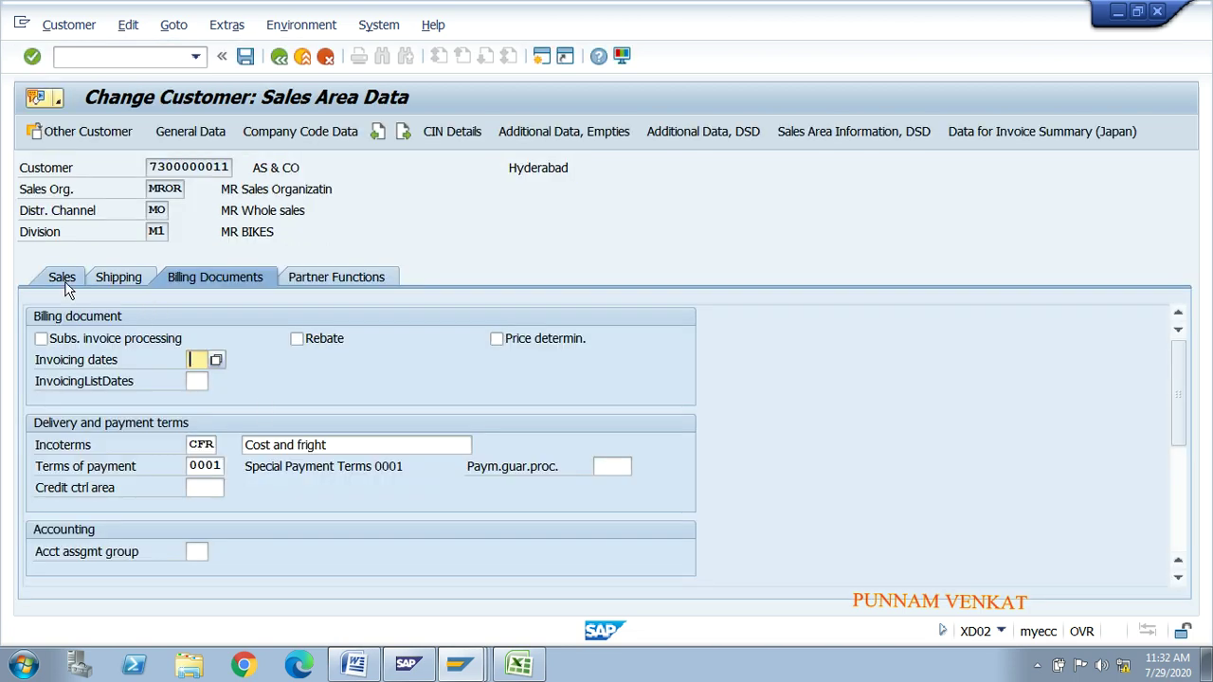
pyautogui.click(62, 281)
pyautogui.click(111, 279)
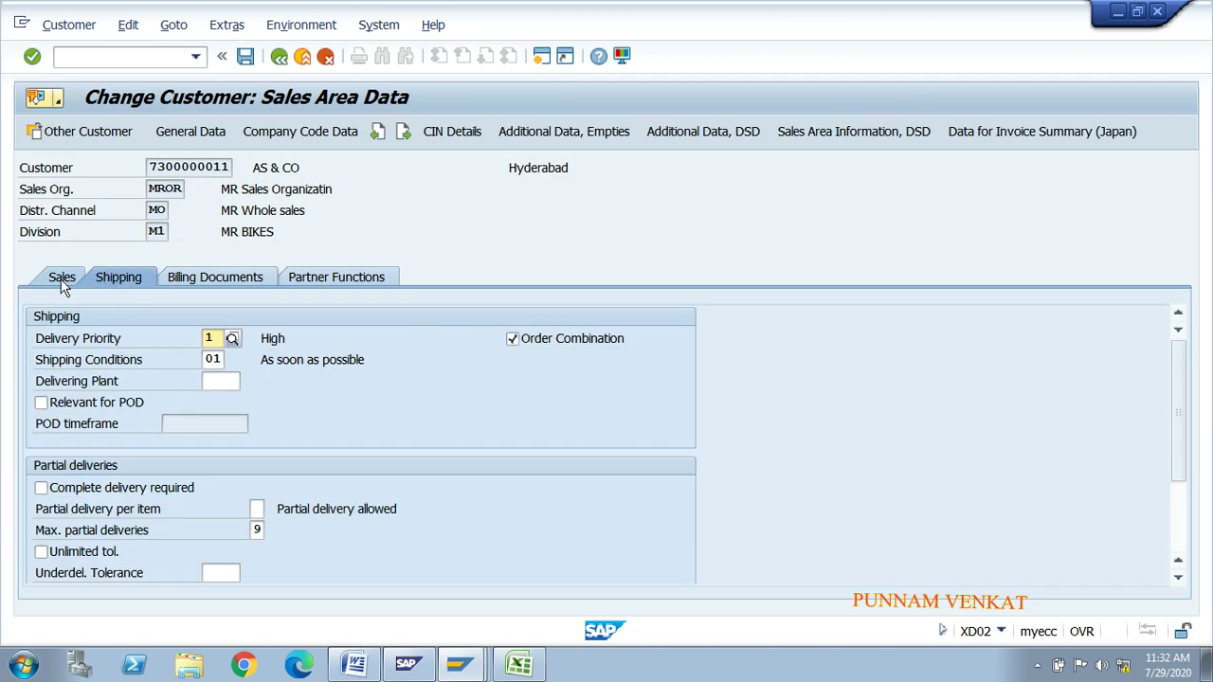
pyautogui.click(63, 283)
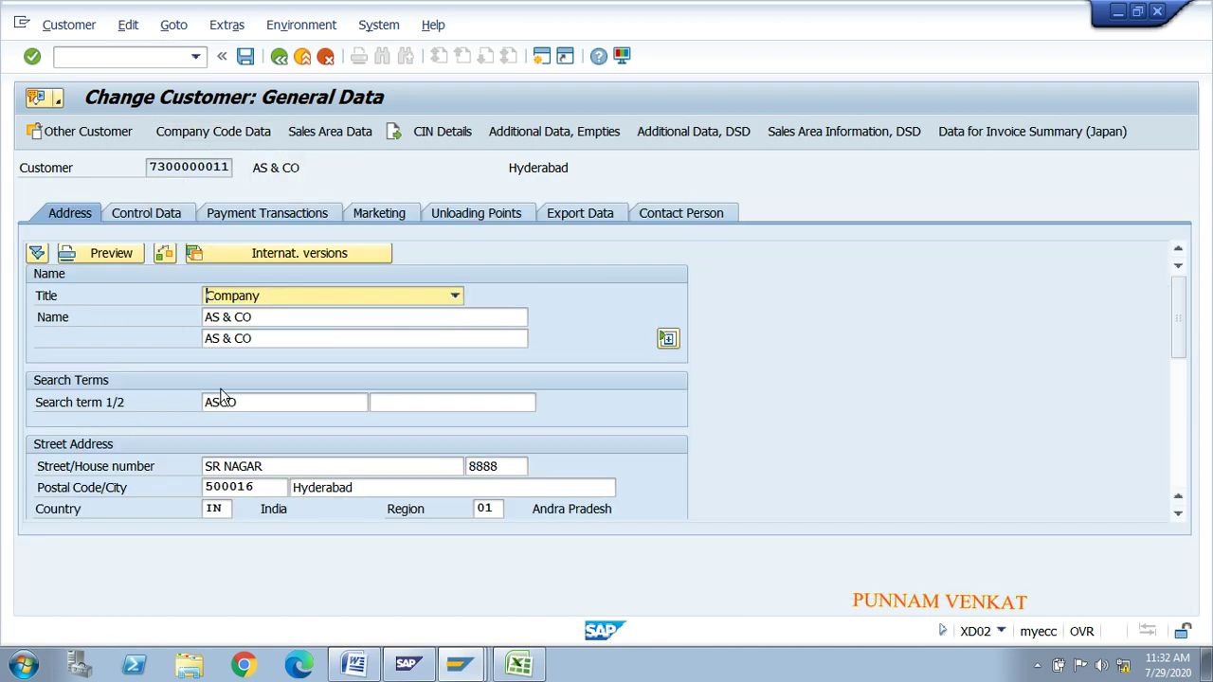
# Step: Change both customer name lines to AS PVT LTD
pyautogui.click(281, 314)
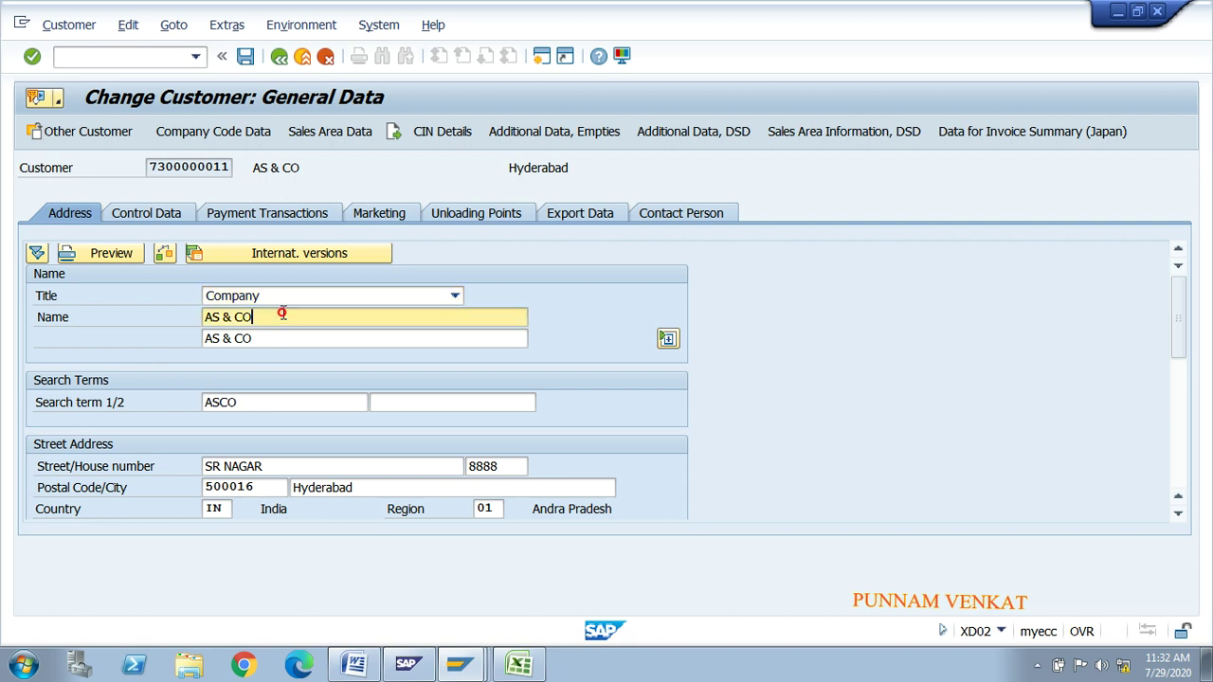
pyautogui.press('BackSpace')
pyautogui.press('BackSpace')
pyautogui.press('BackSpace')
pyautogui.press('BackSpace')
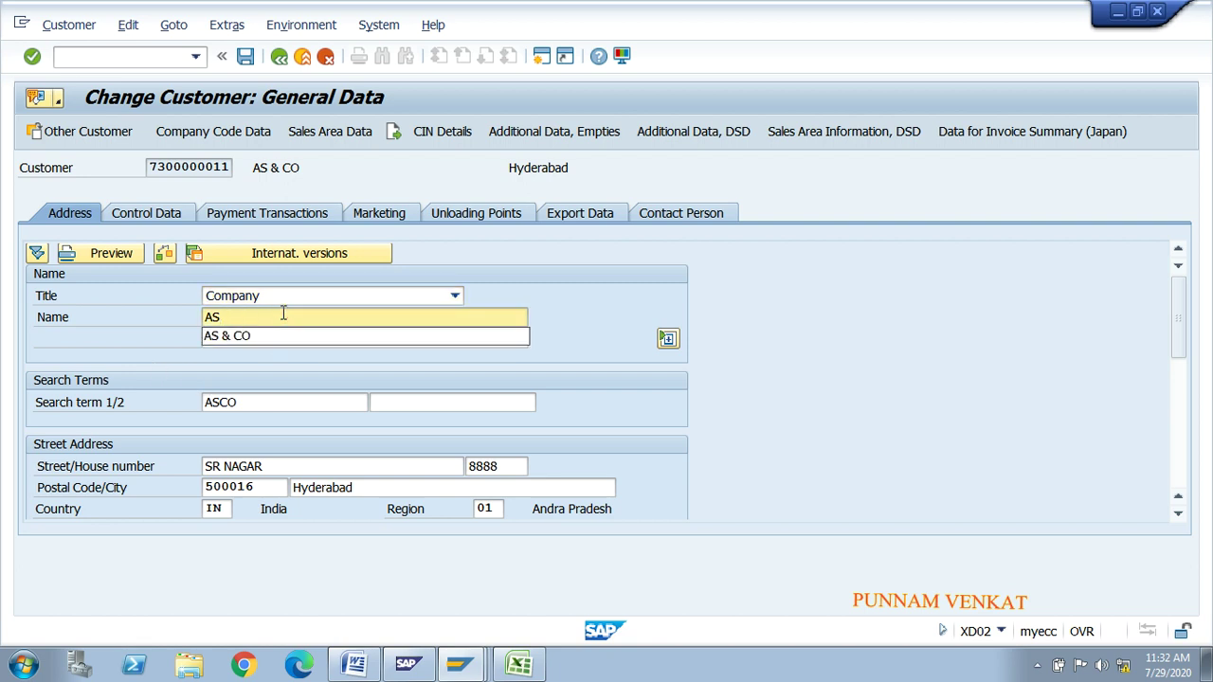
pyautogui.write('PVT LTD')
pyautogui.press('Tab')
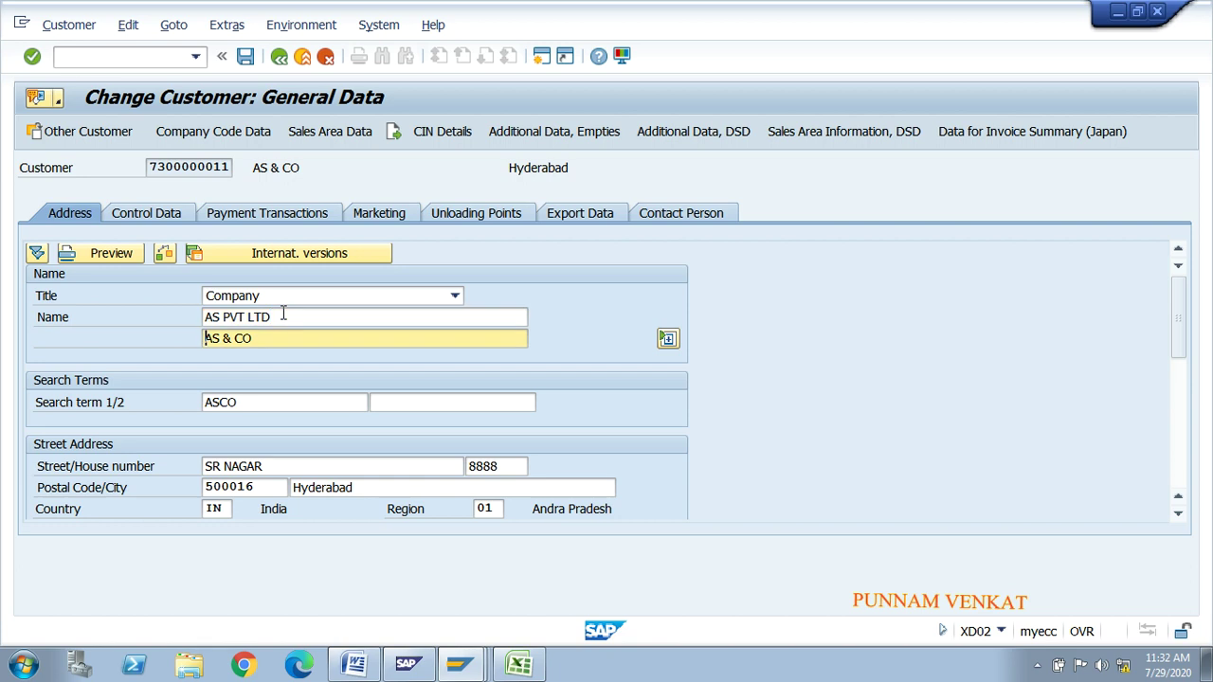
pyautogui.press('BackSpace')
pyautogui.press('BackSpace')
pyautogui.press('BackSpace')
pyautogui.press('BackSpace')
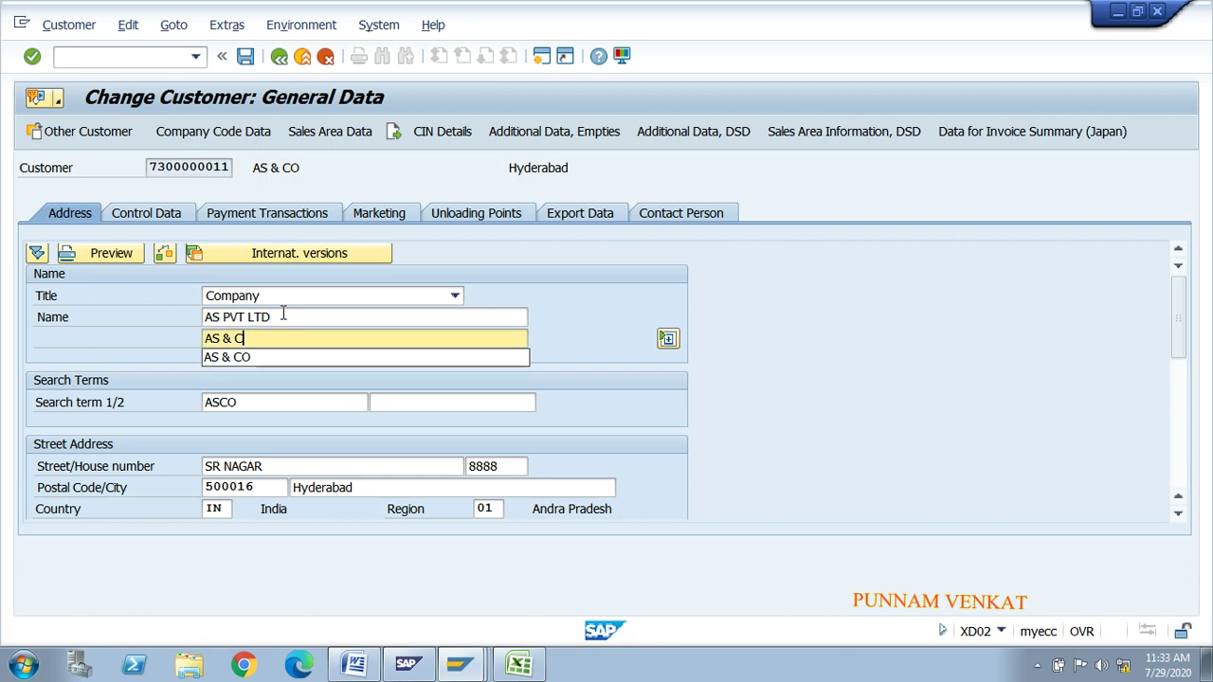
pyautogui.write('PVT')
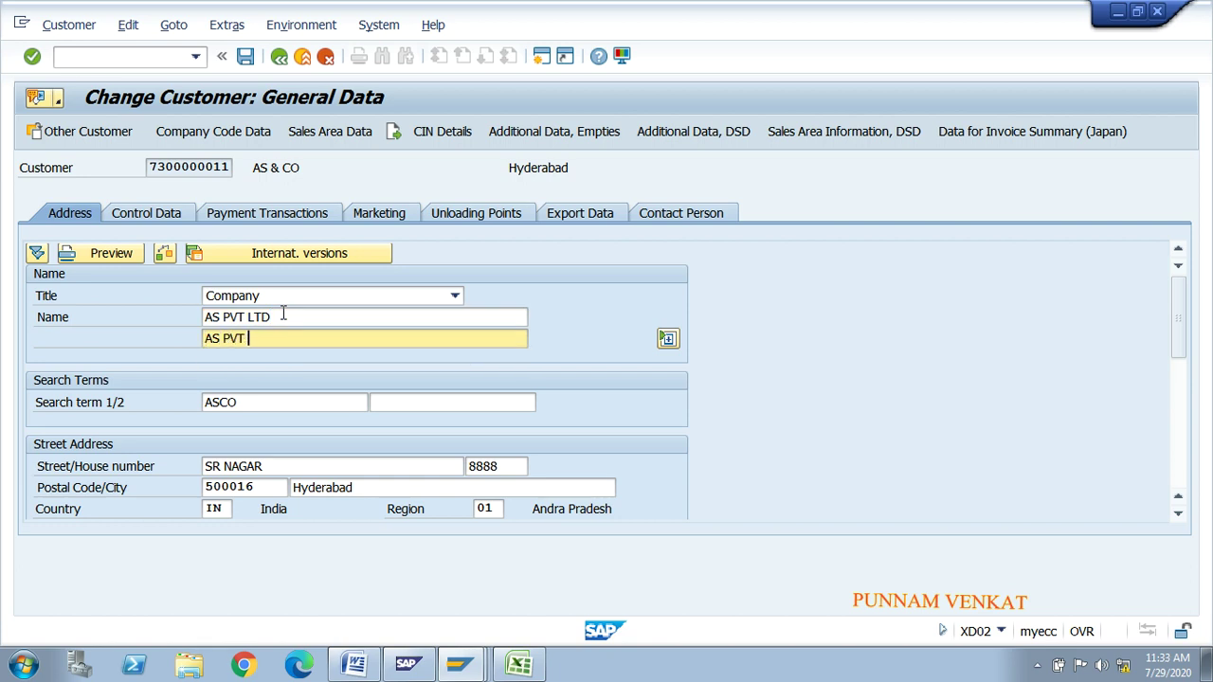
# Step: Change Search term 1 to ASPL, save the customer, and close the change initial screen
pyautogui.click(249, 402)
pyautogui.press('BackSpace')
pyautogui.press('BackSpace')
pyautogui.write('PL')
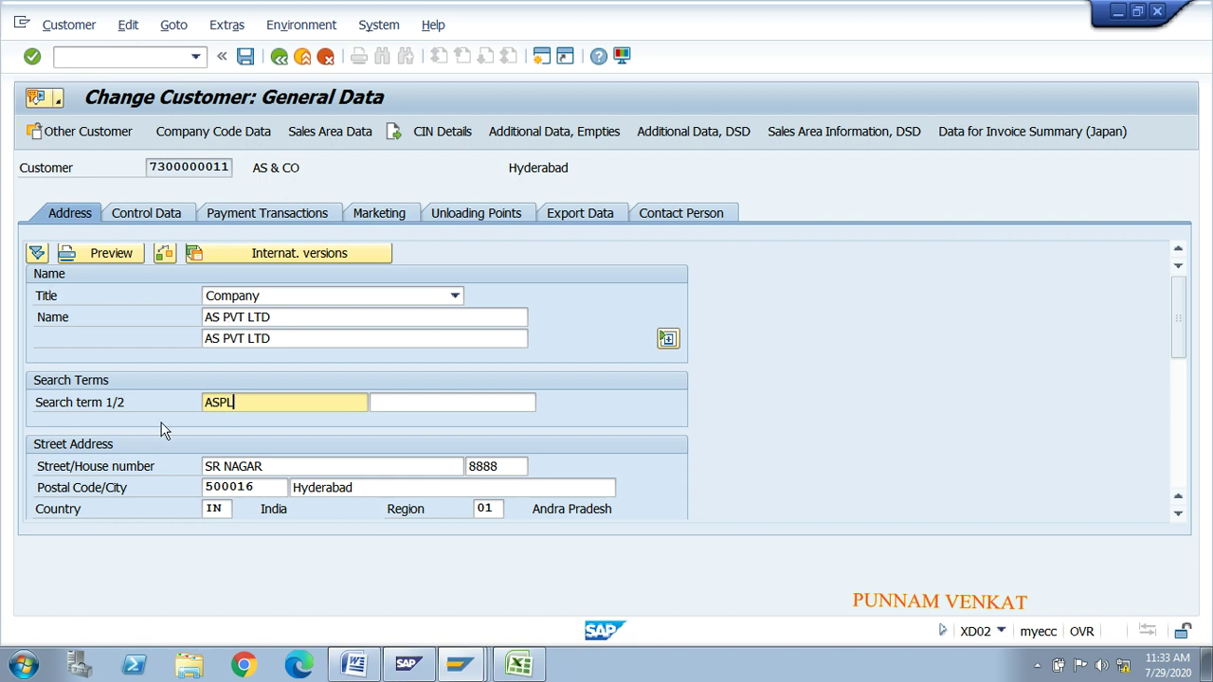
pyautogui.click(244, 57)
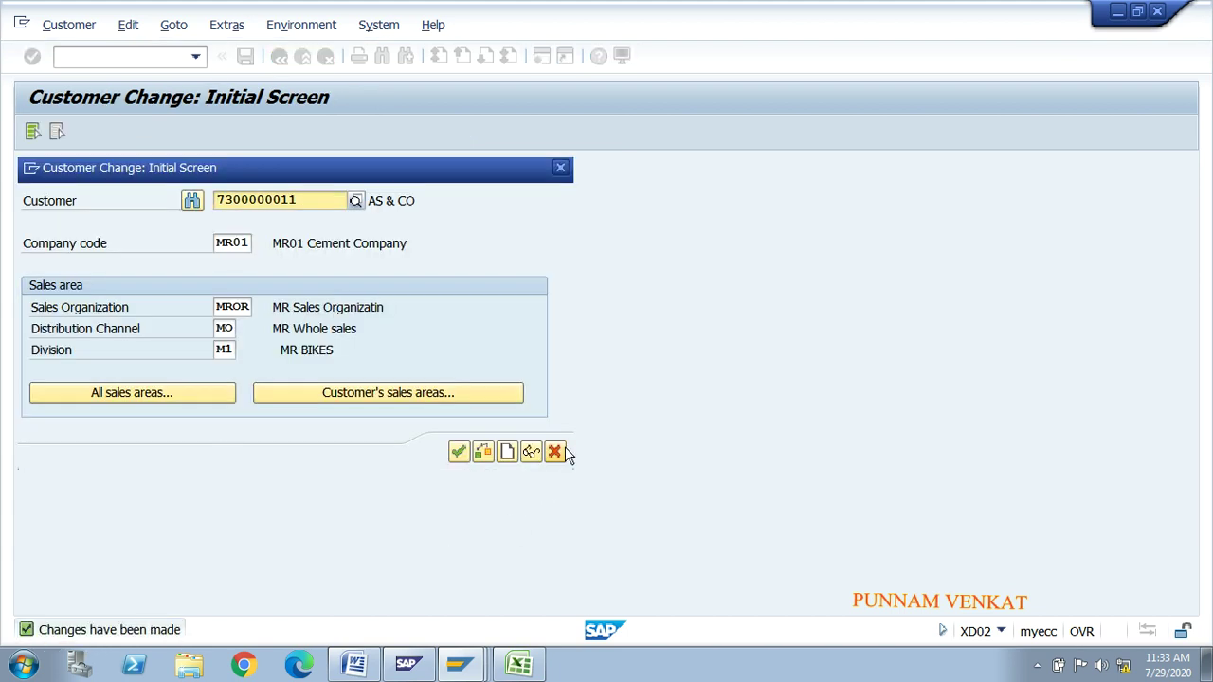
pyautogui.click(562, 454)
pyautogui.hotkey('alt', 'Tab')
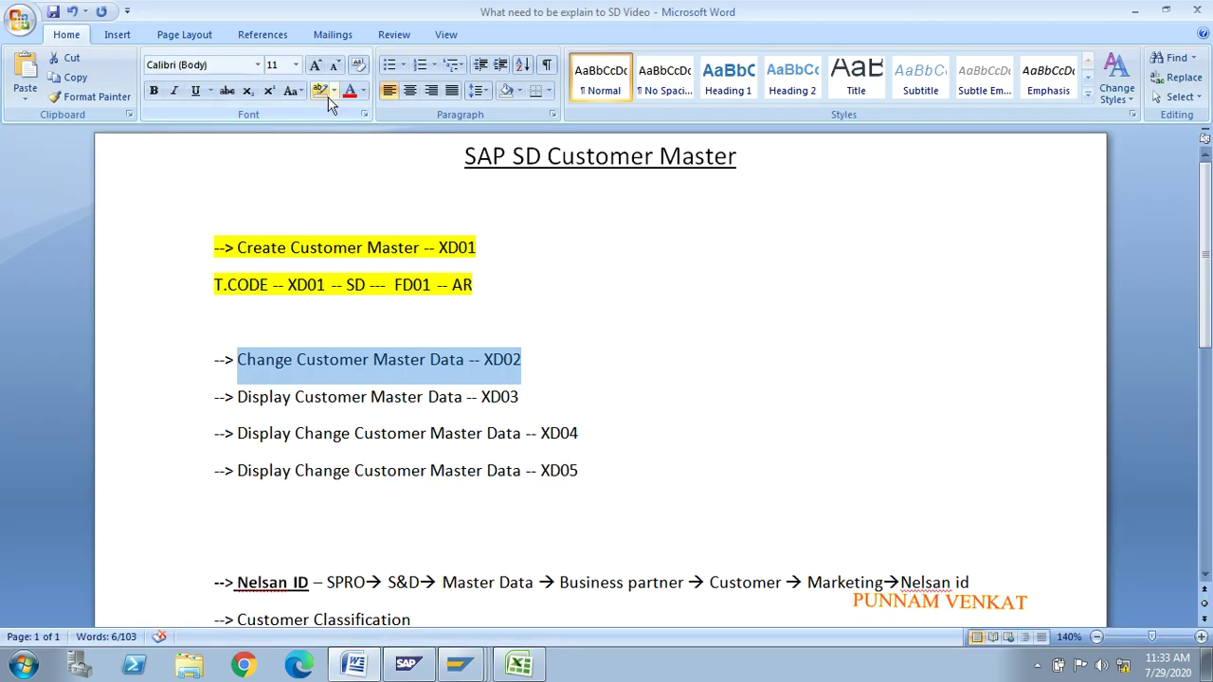
# Step: Highlight the XD02 and XD04 lines in the Word notes in yellow
pyautogui.click(334, 91)
pyautogui.click(325, 114)
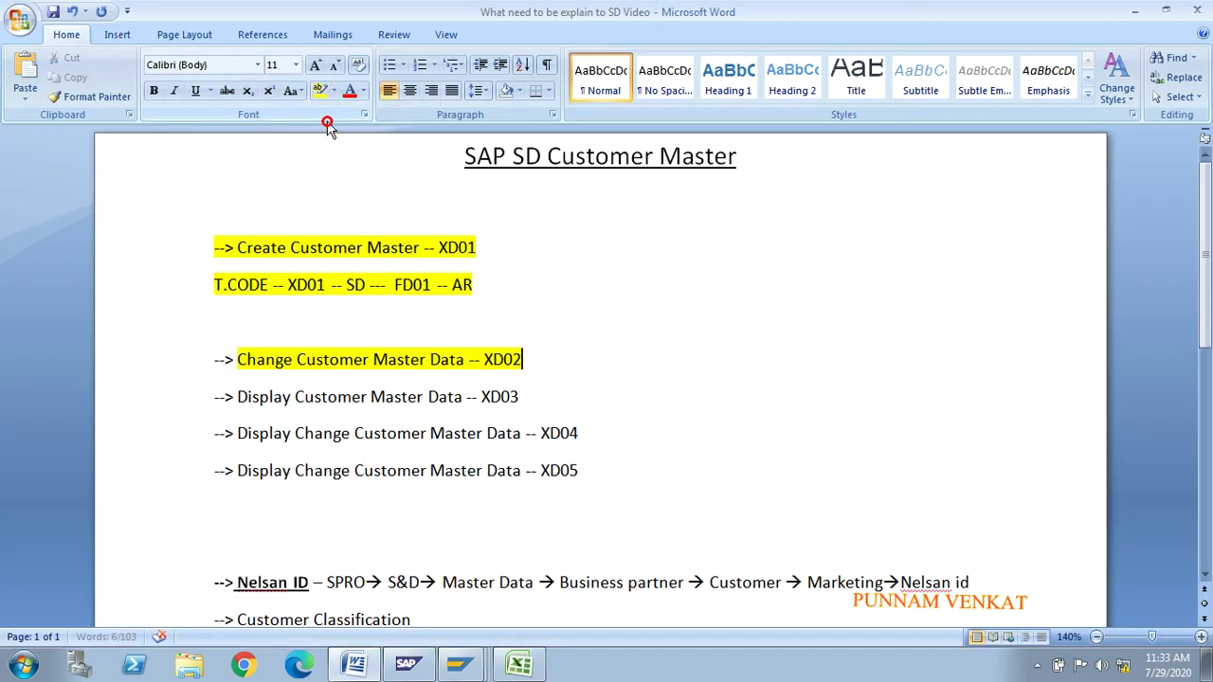
pyautogui.click(425, 424)
pyautogui.moveTo(245, 433); pyautogui.dragTo(559, 446)
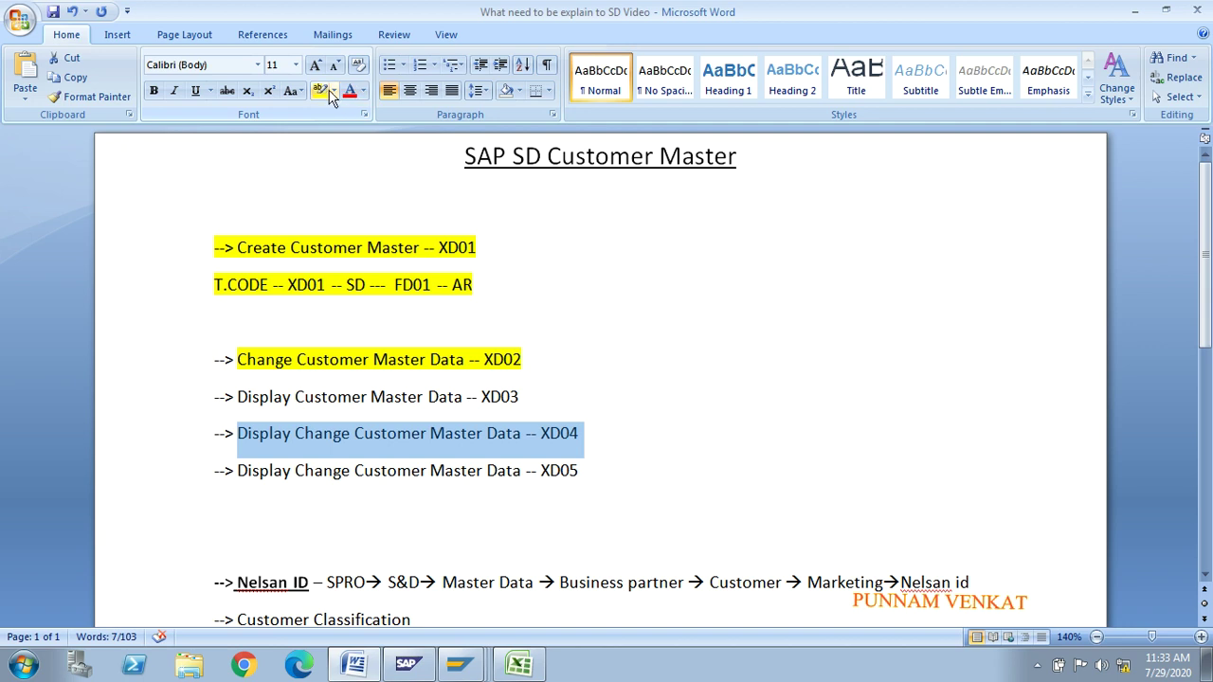
pyautogui.click(320, 92)
pyautogui.click(578, 433)
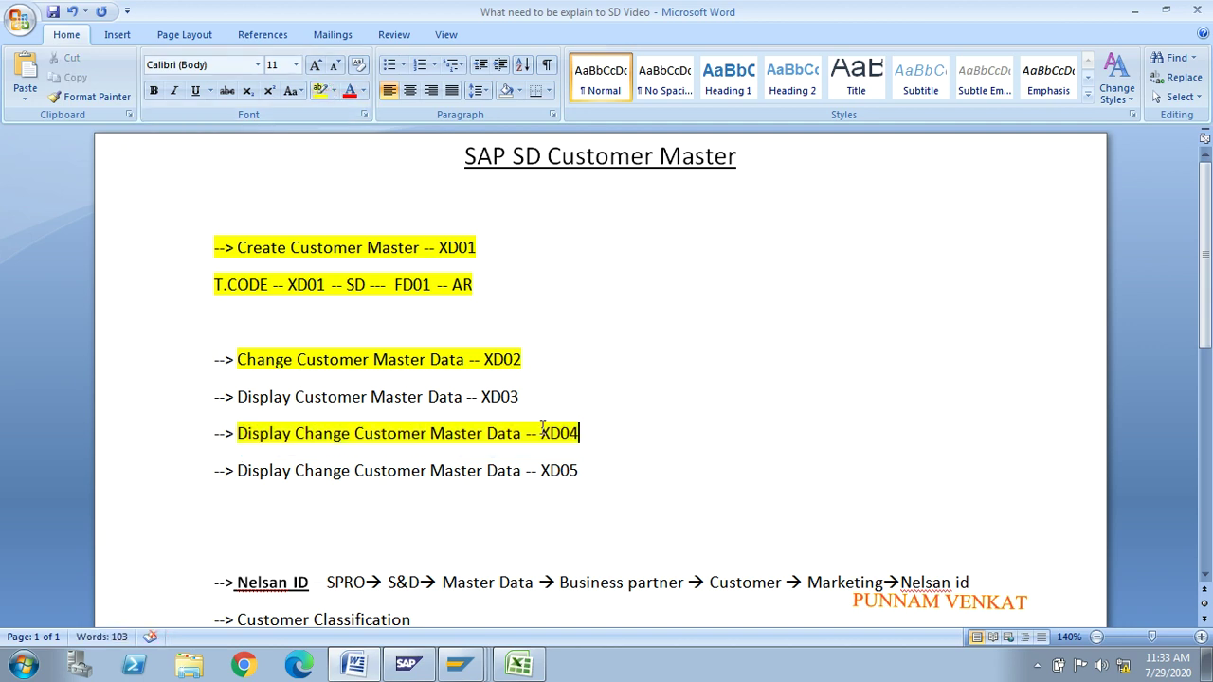
# Step: Delete the description text from the XD05 line
pyautogui.hotkey('alt', 'Tab')
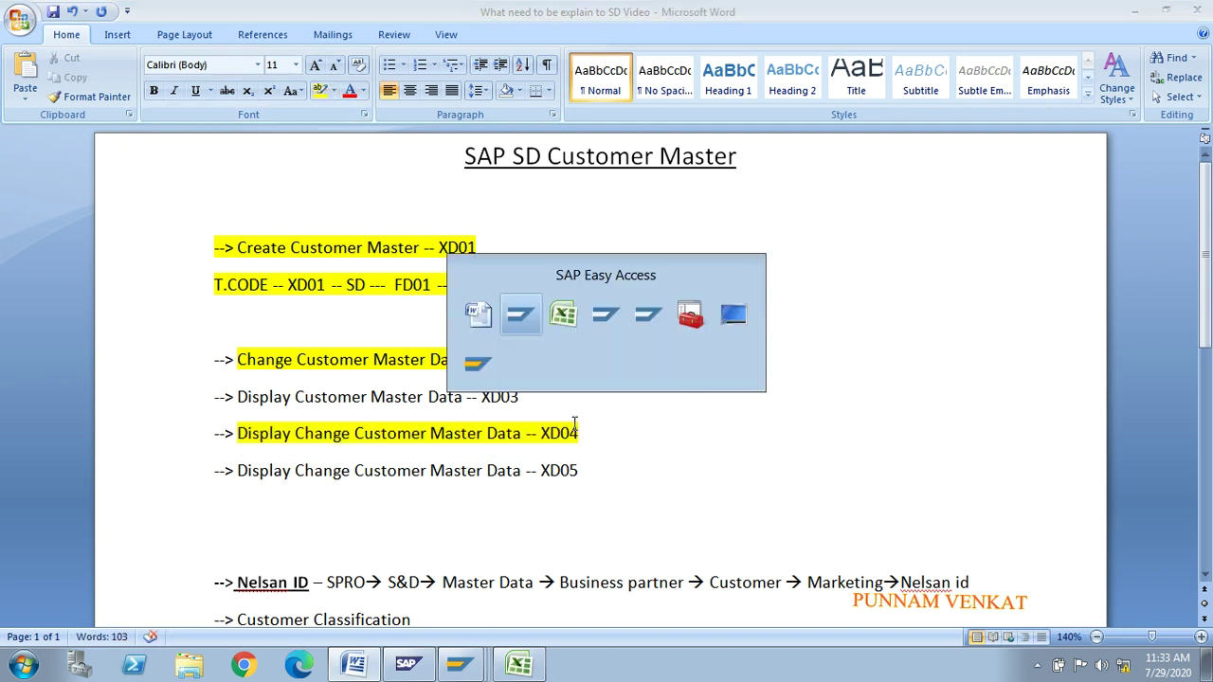
pyautogui.press('Escape')
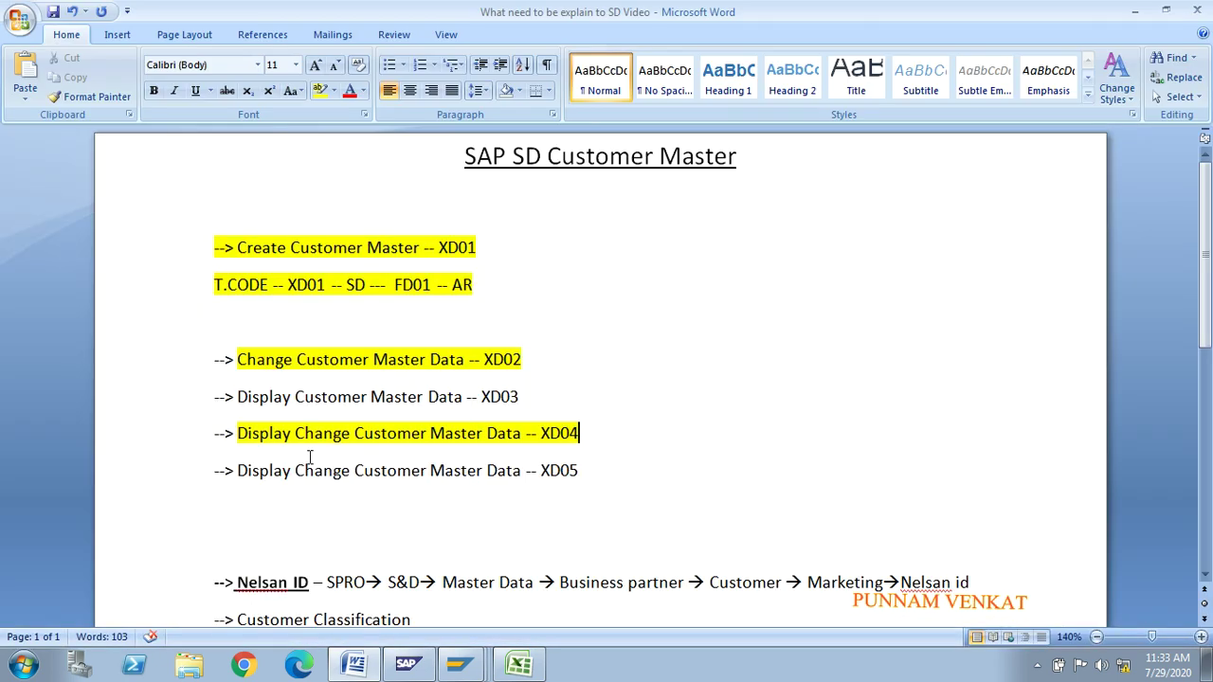
pyautogui.moveTo(520, 470); pyautogui.dragTo(274, 476)
pyautogui.press('Delete')
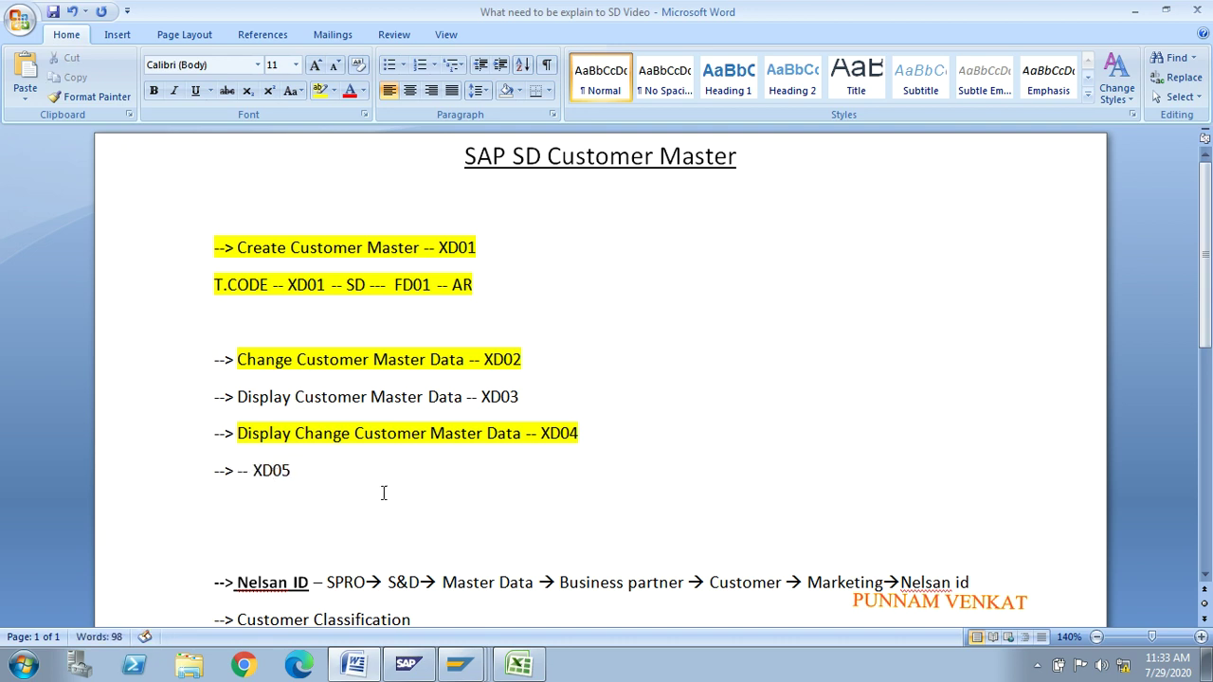
pyautogui.hotkey('alt', 'Tab')
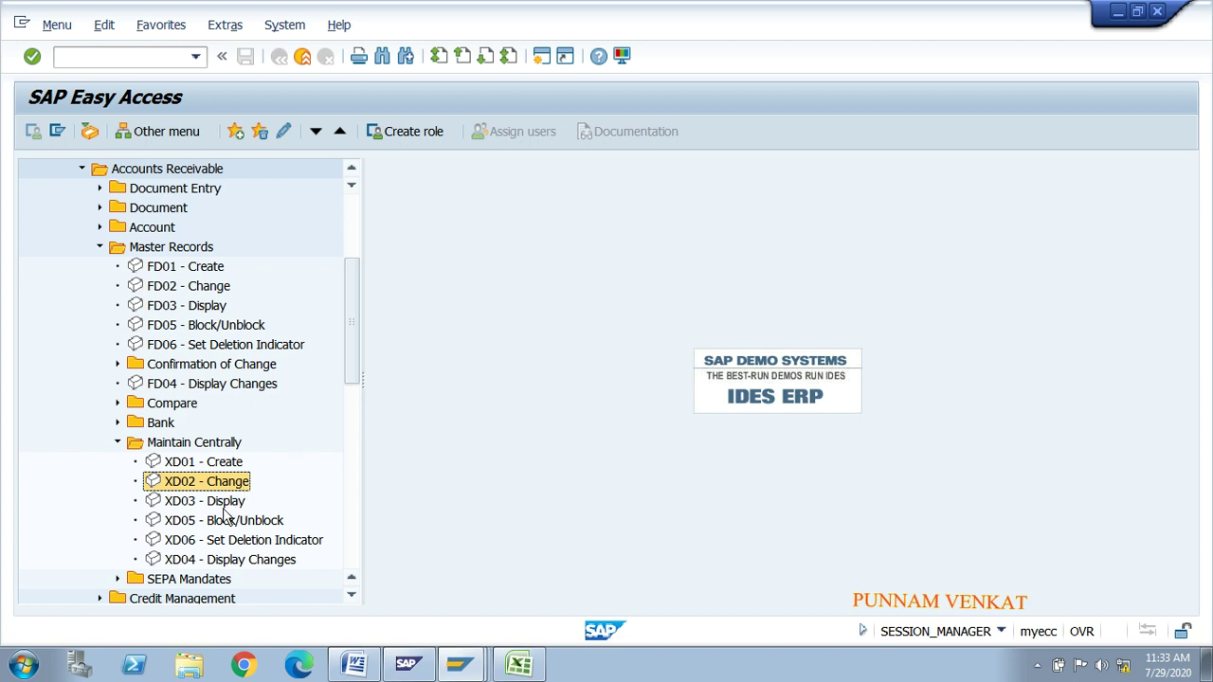
# Step: Run XD04 Display Changes for the customer with company code MR01
pyautogui.hotkey('alt', 'Tab')
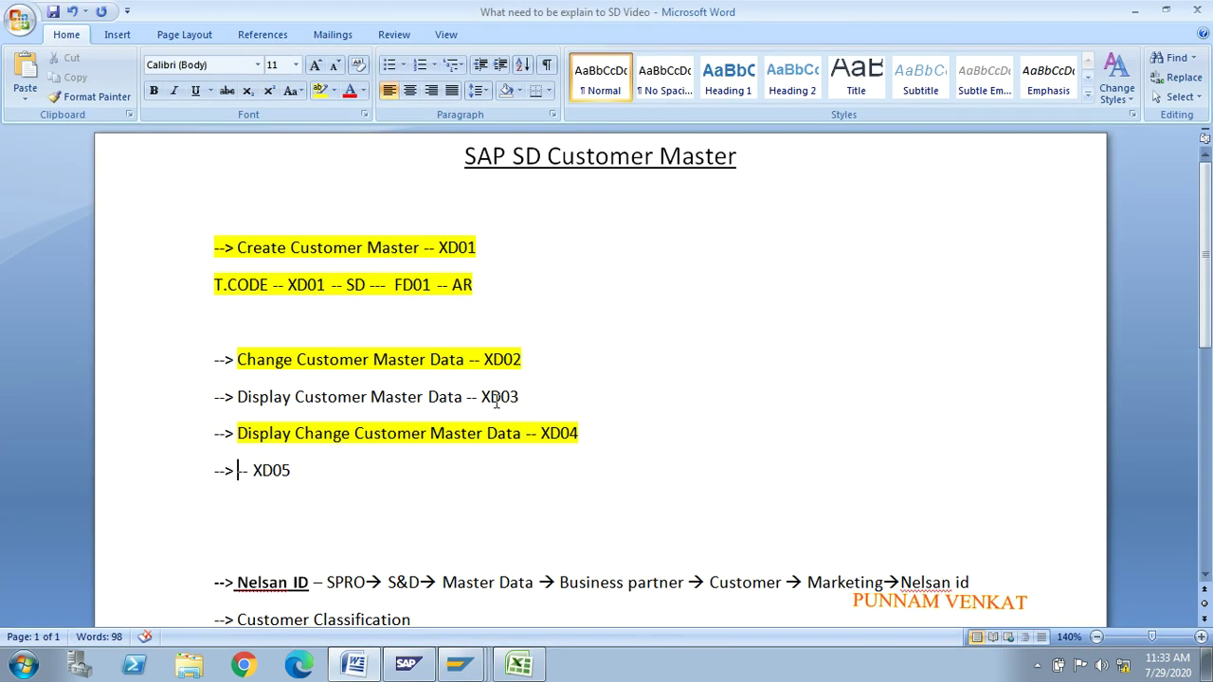
pyautogui.hotkey('alt', 'Tab')
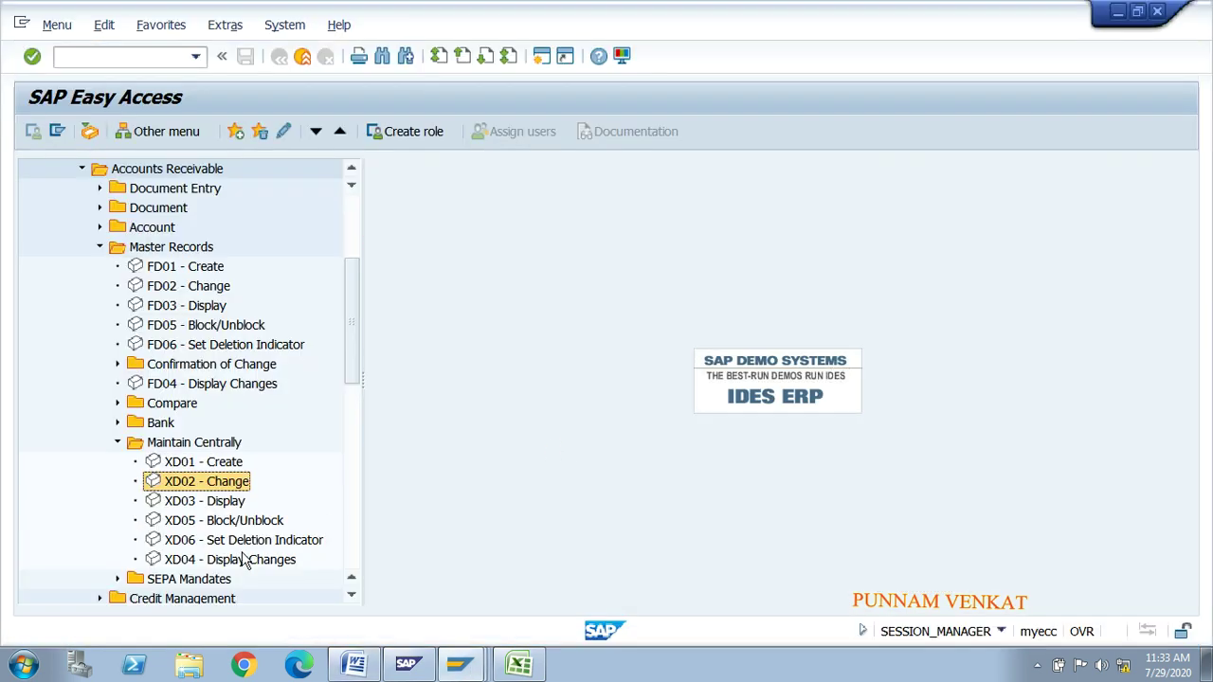
pyautogui.click(205, 564)
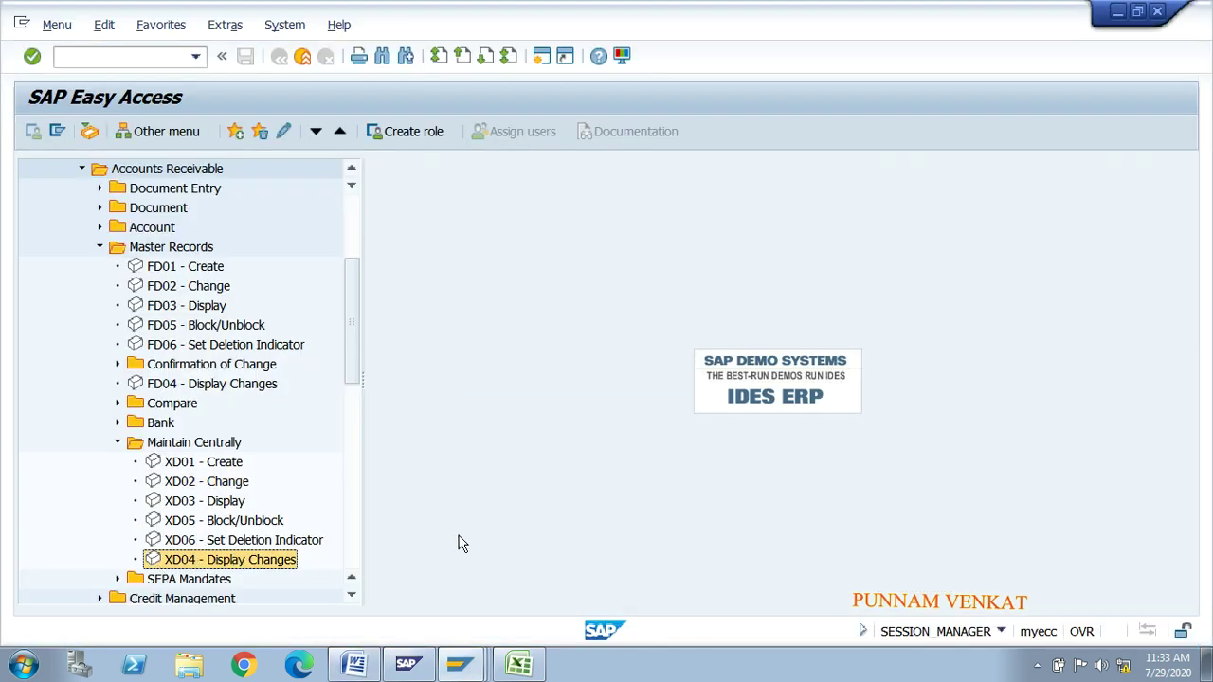
pyautogui.hotkey('alt', 'Tab')
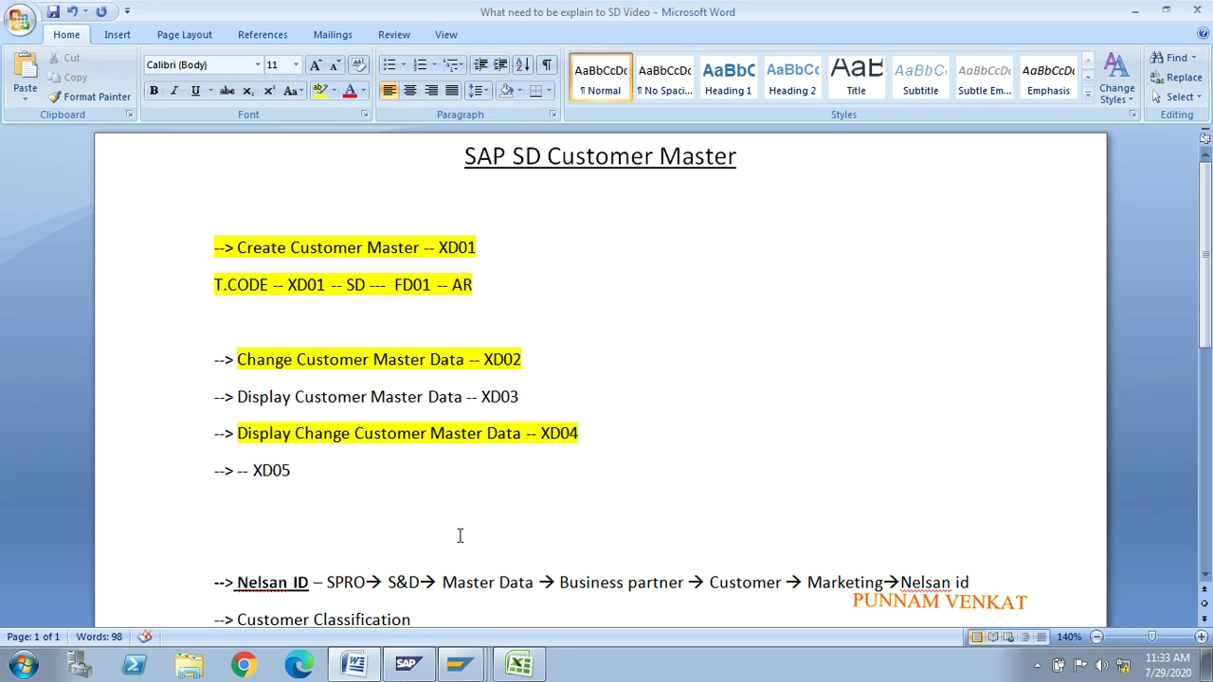
pyautogui.hotkey('alt', 'Tab')
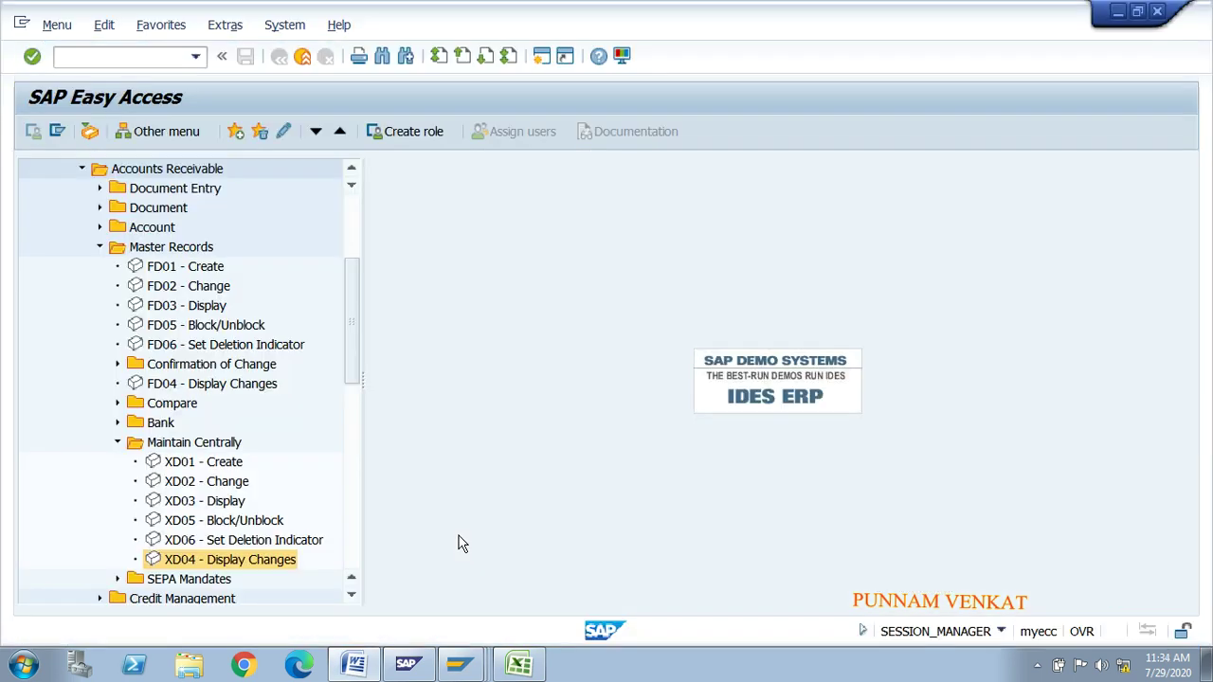
pyautogui.doubleClick(216, 560)
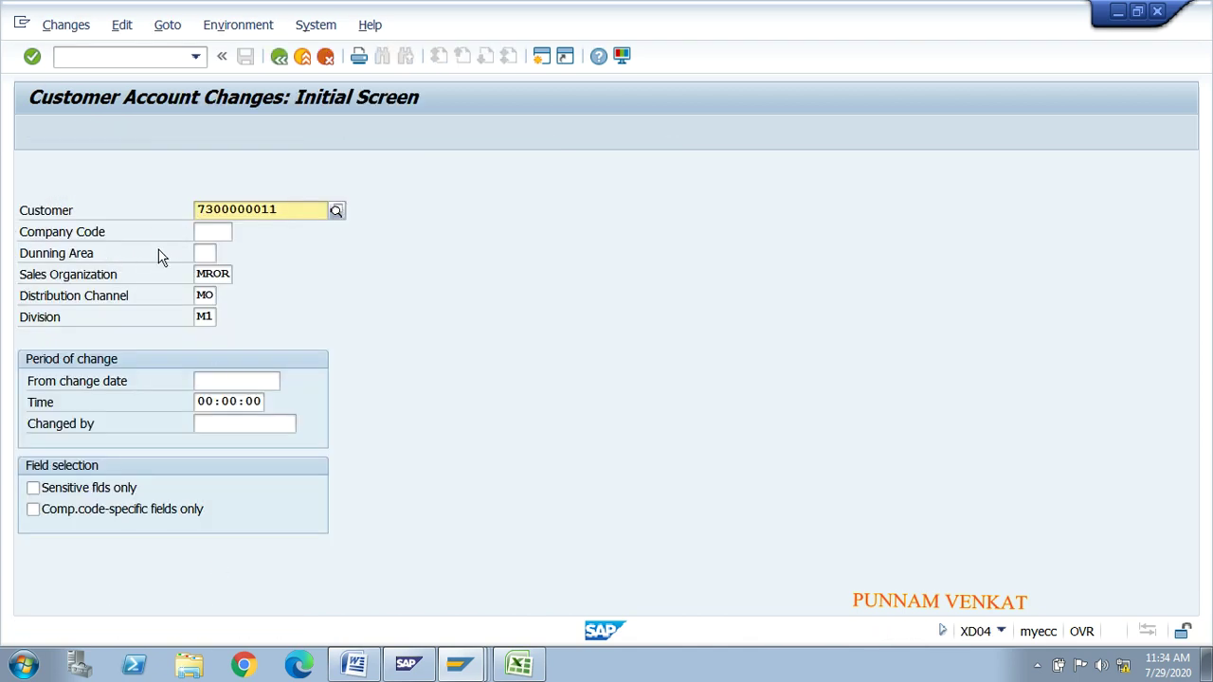
pyautogui.click(204, 240)
pyautogui.write('M')
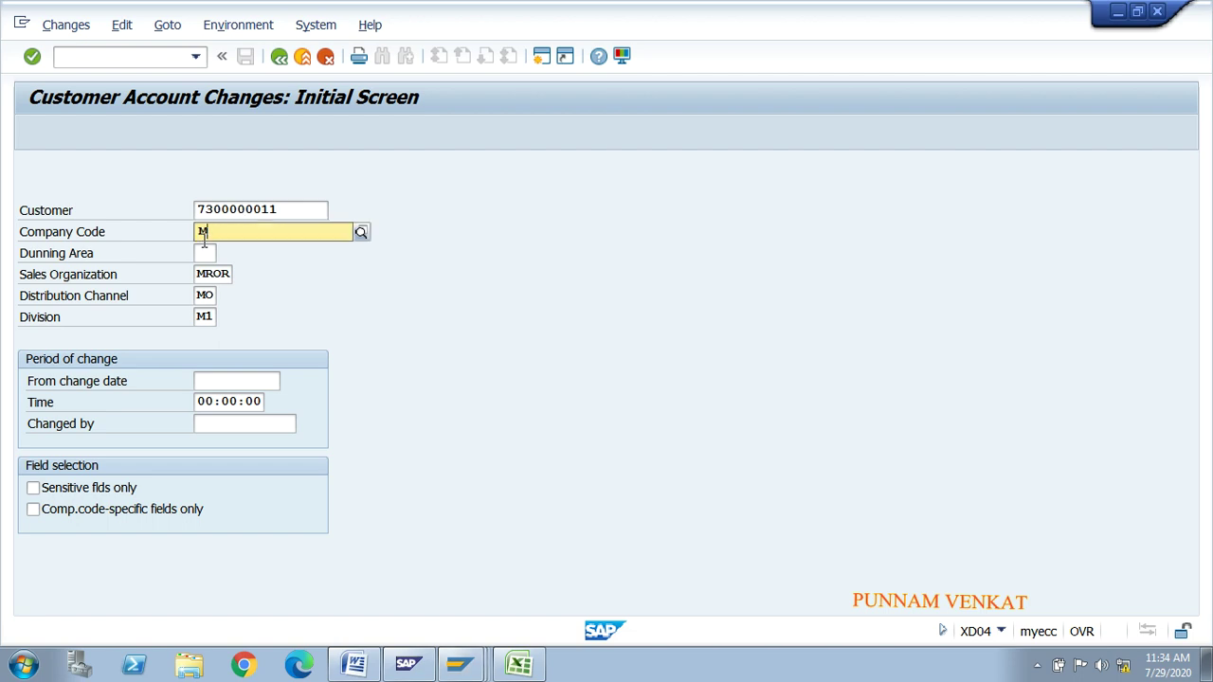
pyautogui.write('R01')
pyautogui.click(200, 251)
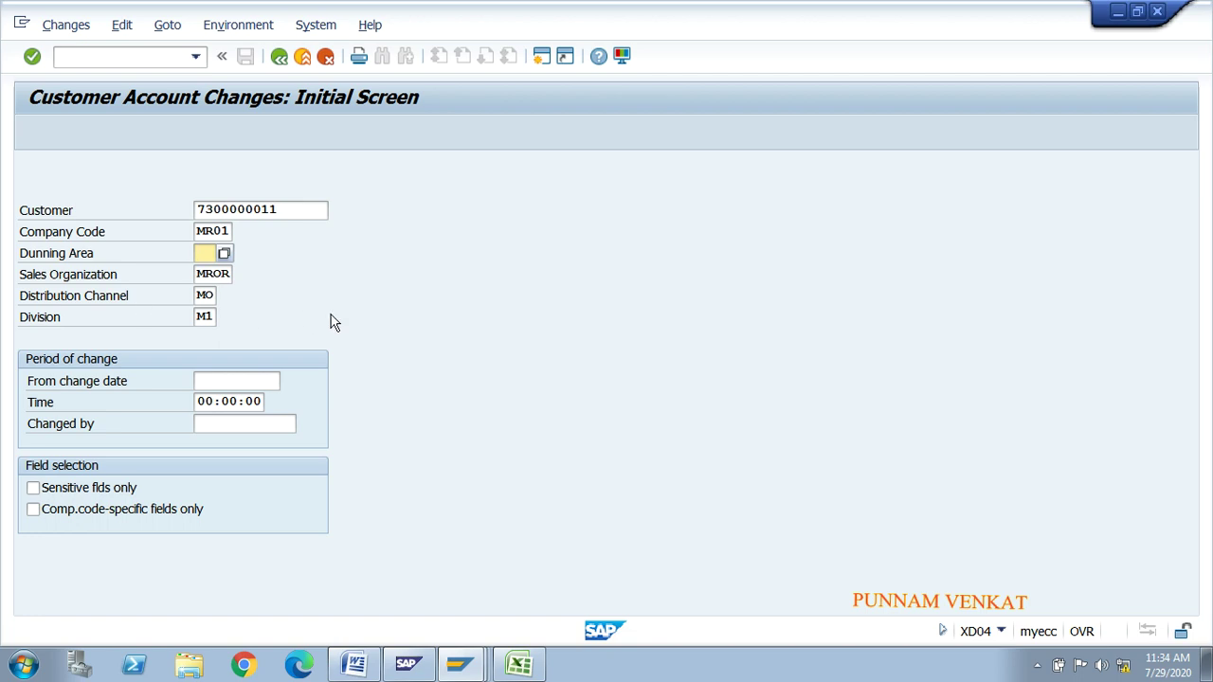
pyautogui.press('Return')
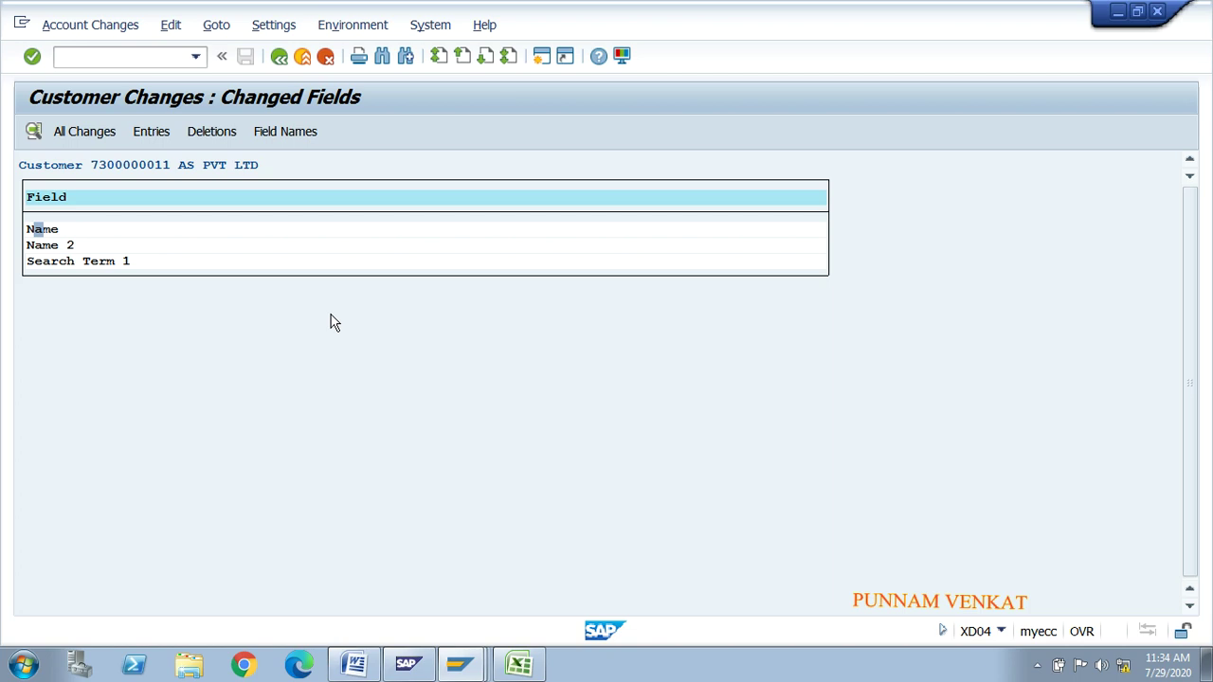
# Step: Review all changes with old and new values, including the Name change details
pyautogui.click(78, 138)
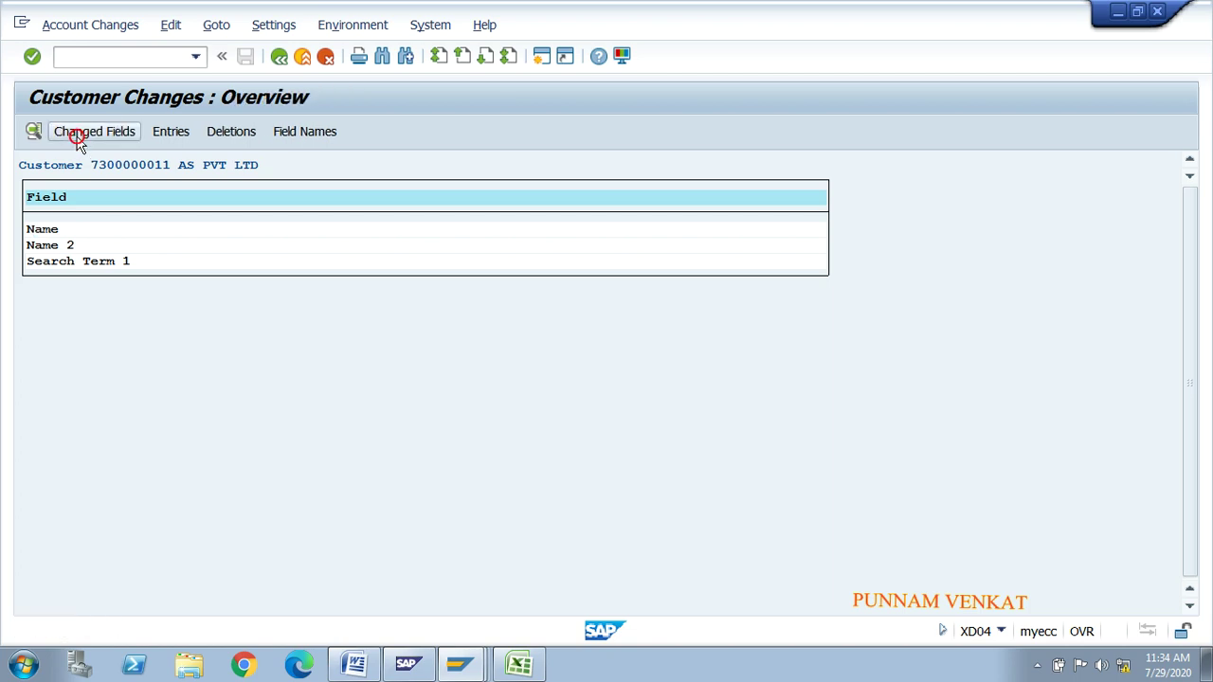
pyautogui.click(132, 264)
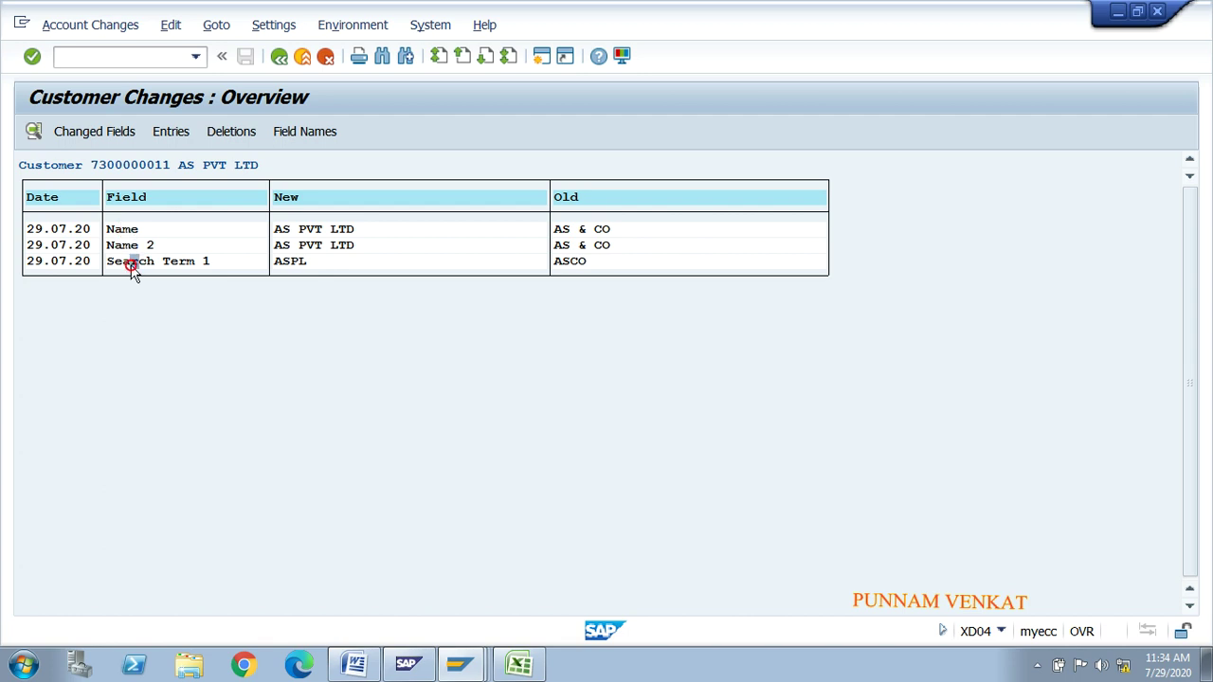
pyautogui.click(562, 203)
pyautogui.doubleClick(123, 229)
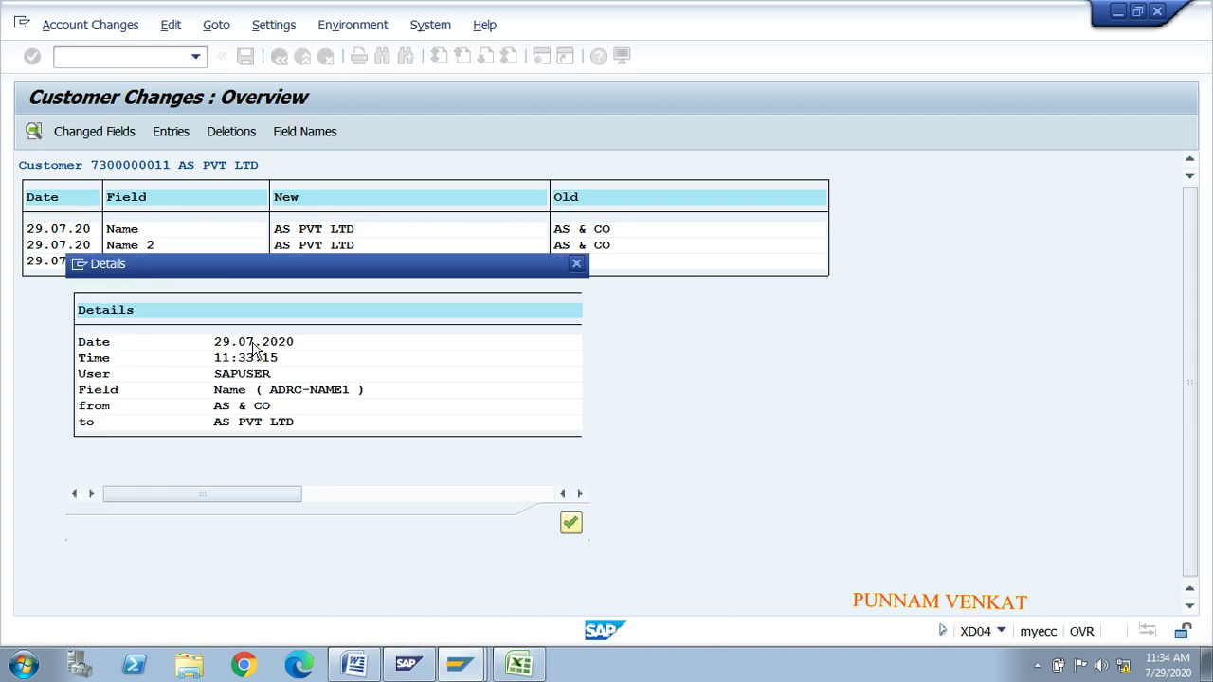
pyautogui.click(90, 373)
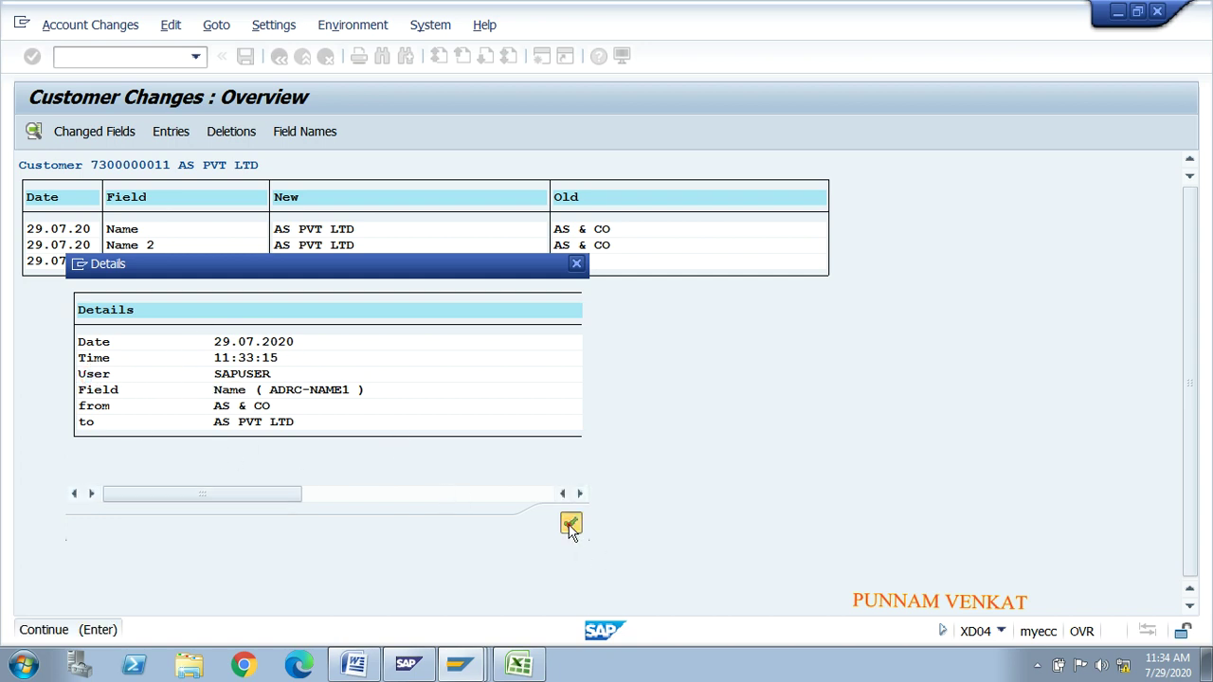
pyautogui.click(570, 527)
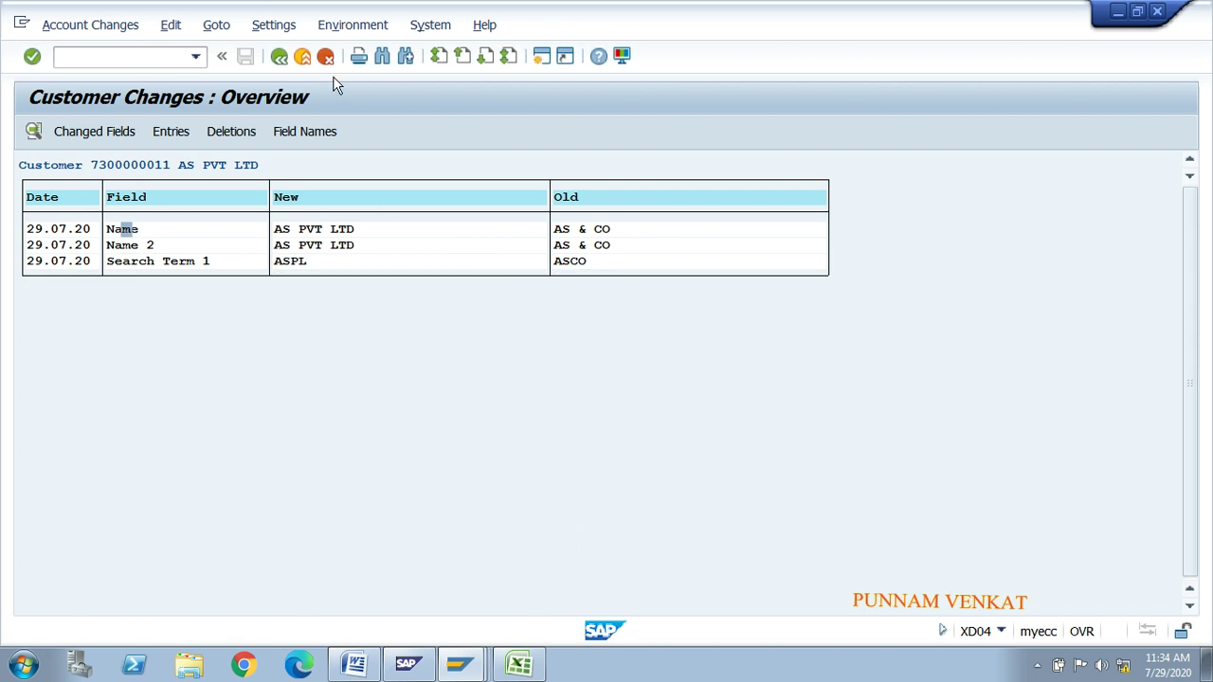
pyautogui.click(279, 57)
pyautogui.hotkey('alt', 'Tab')
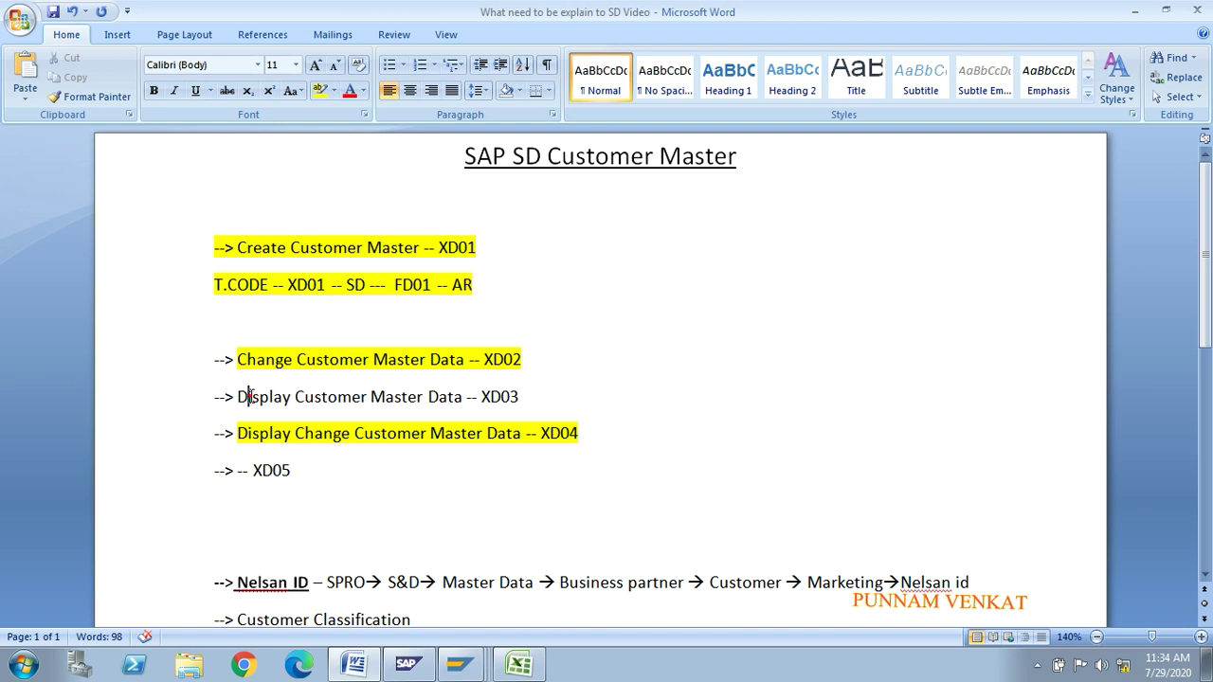
# Step: Select the Display Customer Master Data -- XD03 line in Word, then exit SAP's change display
pyautogui.moveTo(239, 397); pyautogui.dragTo(590, 406)
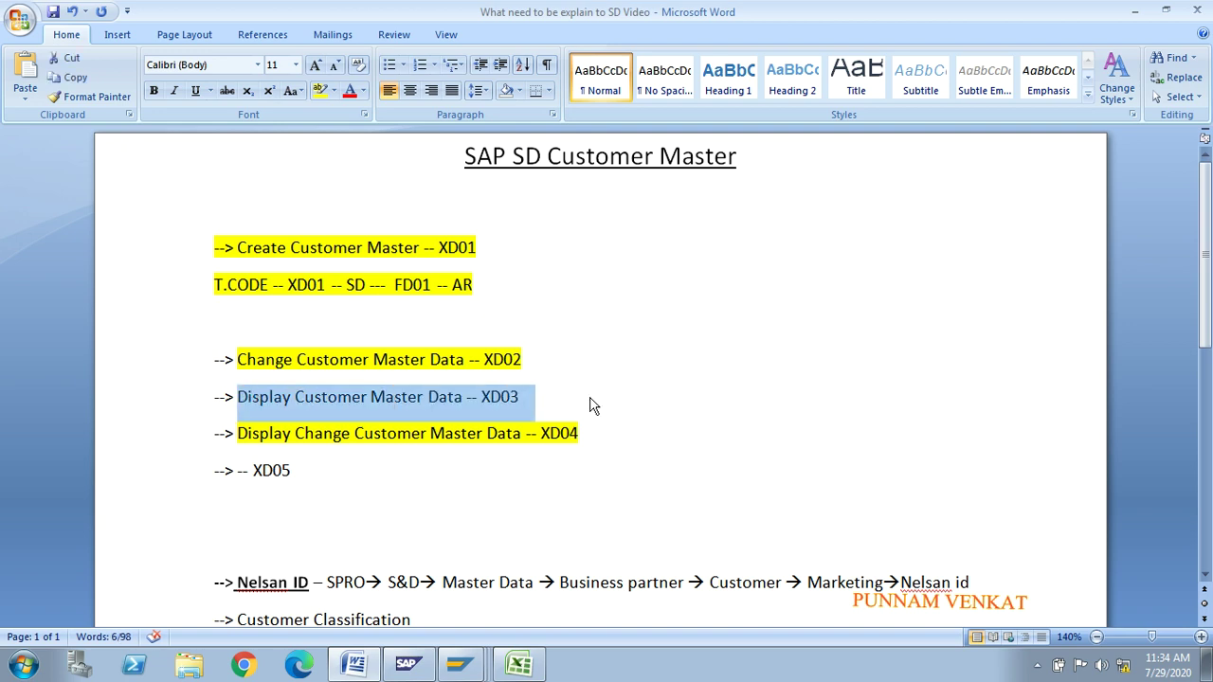
pyautogui.hotkey('alt', 'Tab')
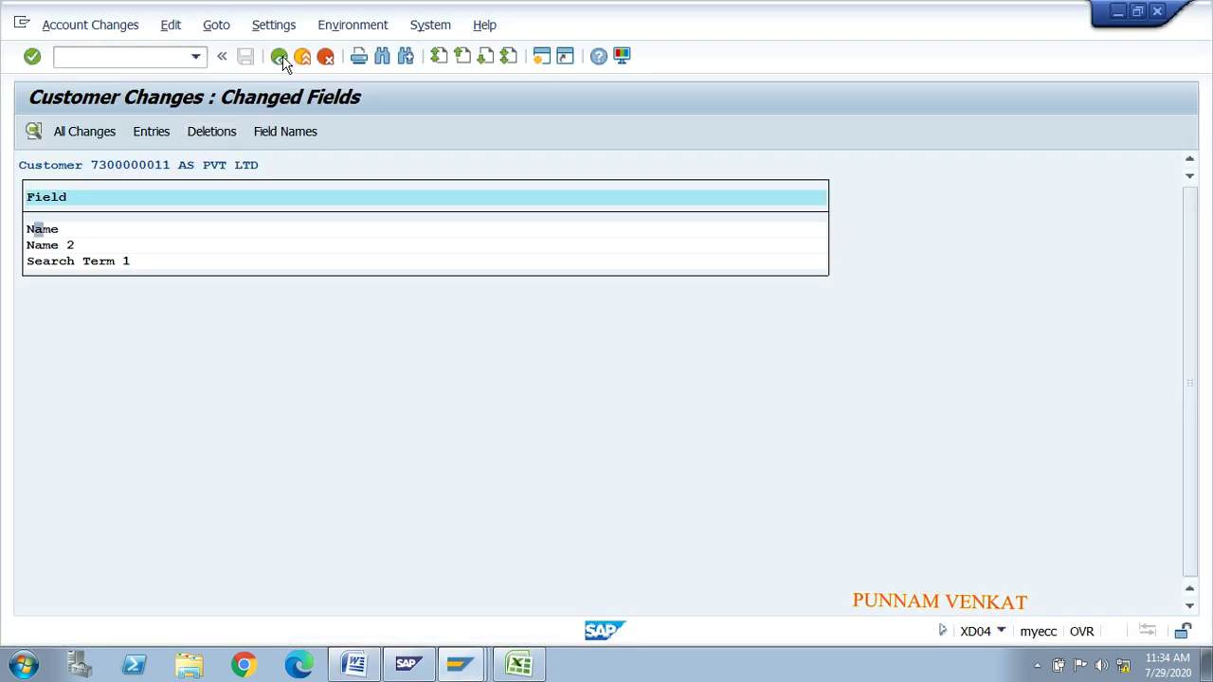
pyautogui.click(281, 58)
# Step: Display AS PVT LTD in XD03 and view its marketing, unloading point, export and contact data
pyautogui.click(282, 58)
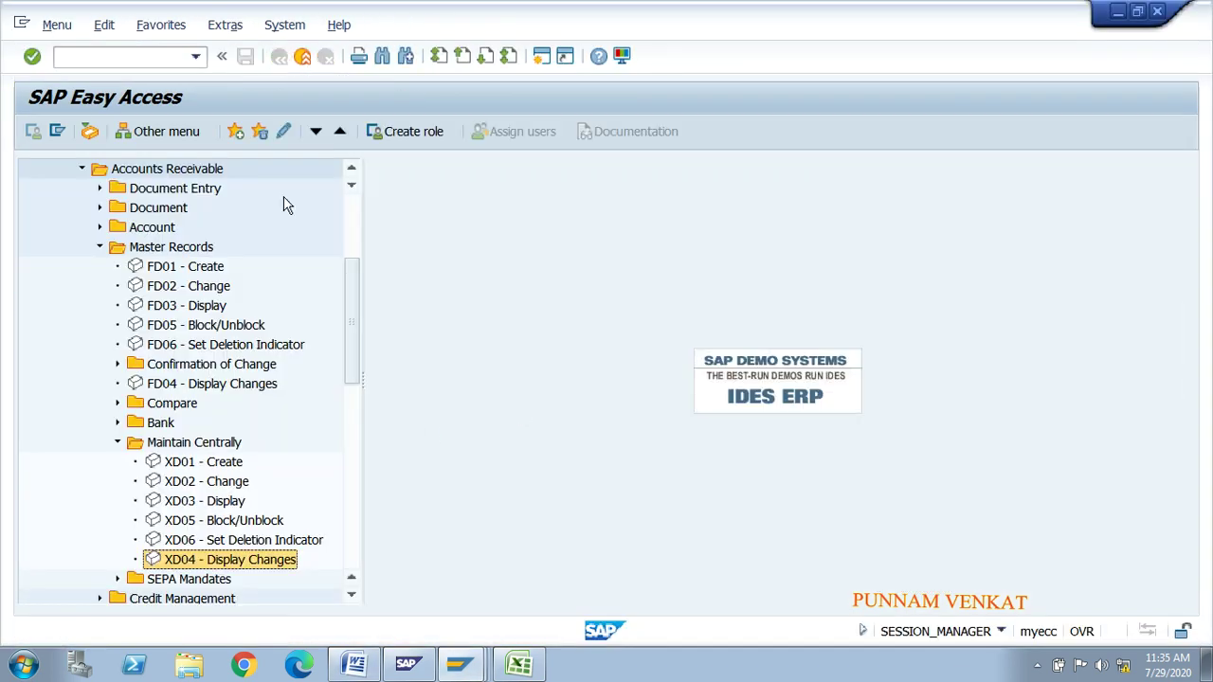
pyautogui.doubleClick(208, 502)
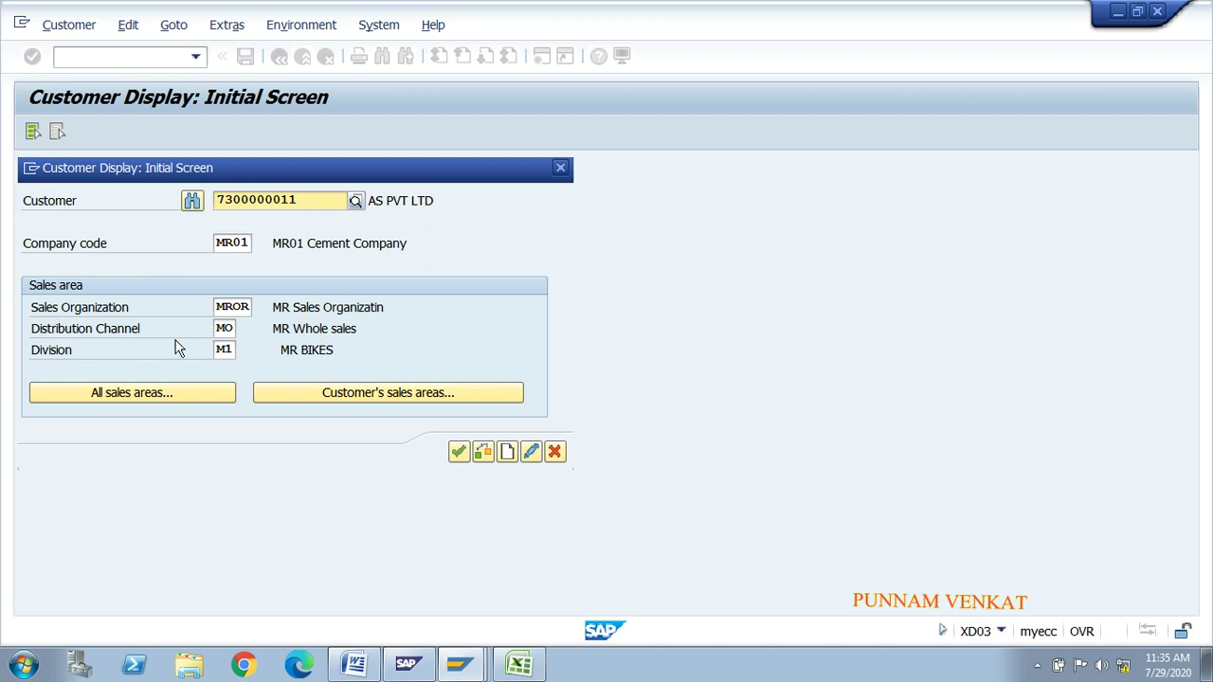
pyautogui.click(455, 451)
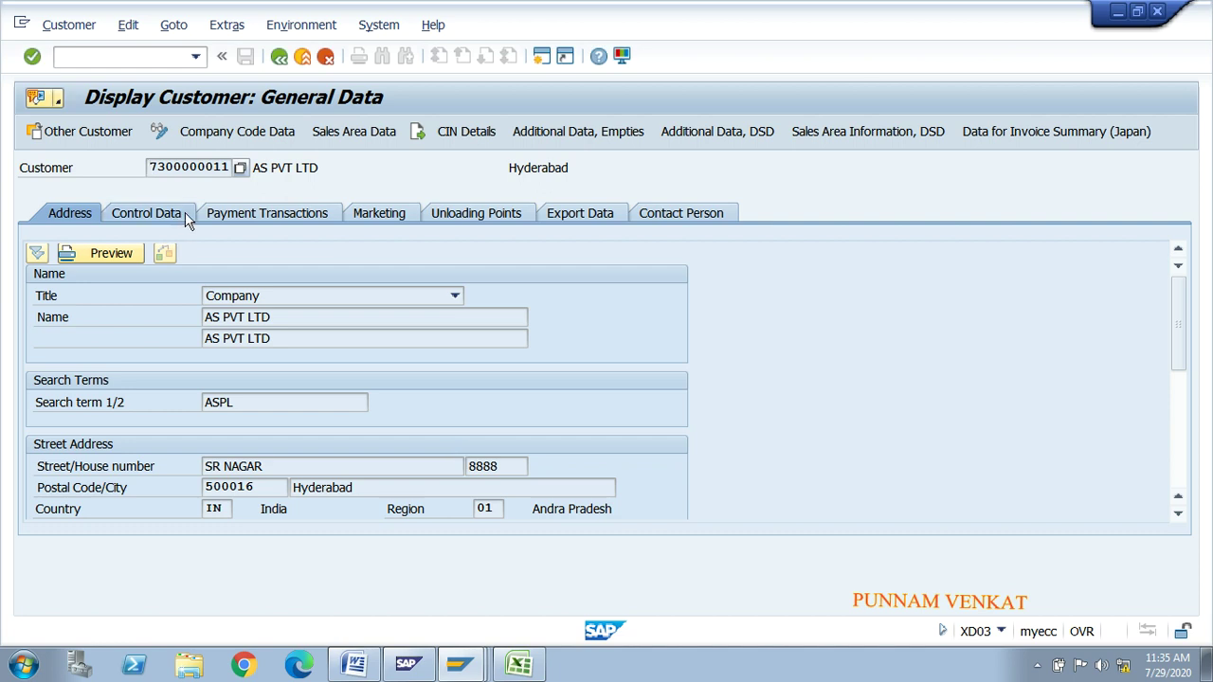
pyautogui.click(376, 215)
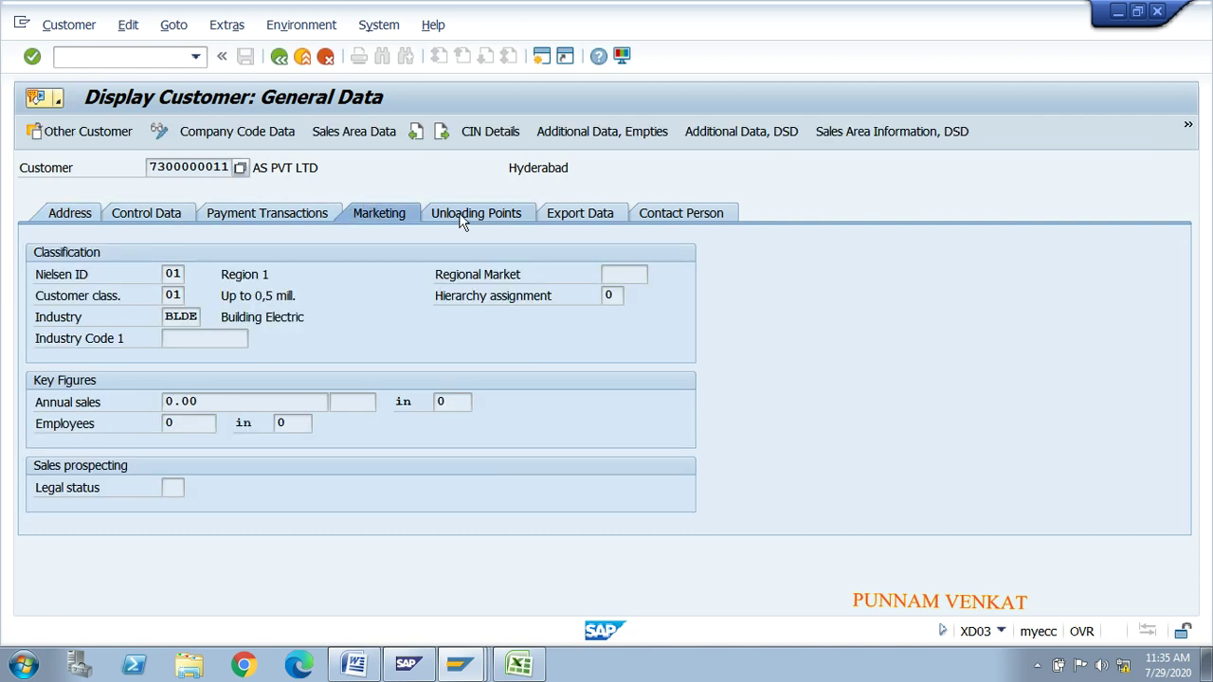
pyautogui.click(475, 217)
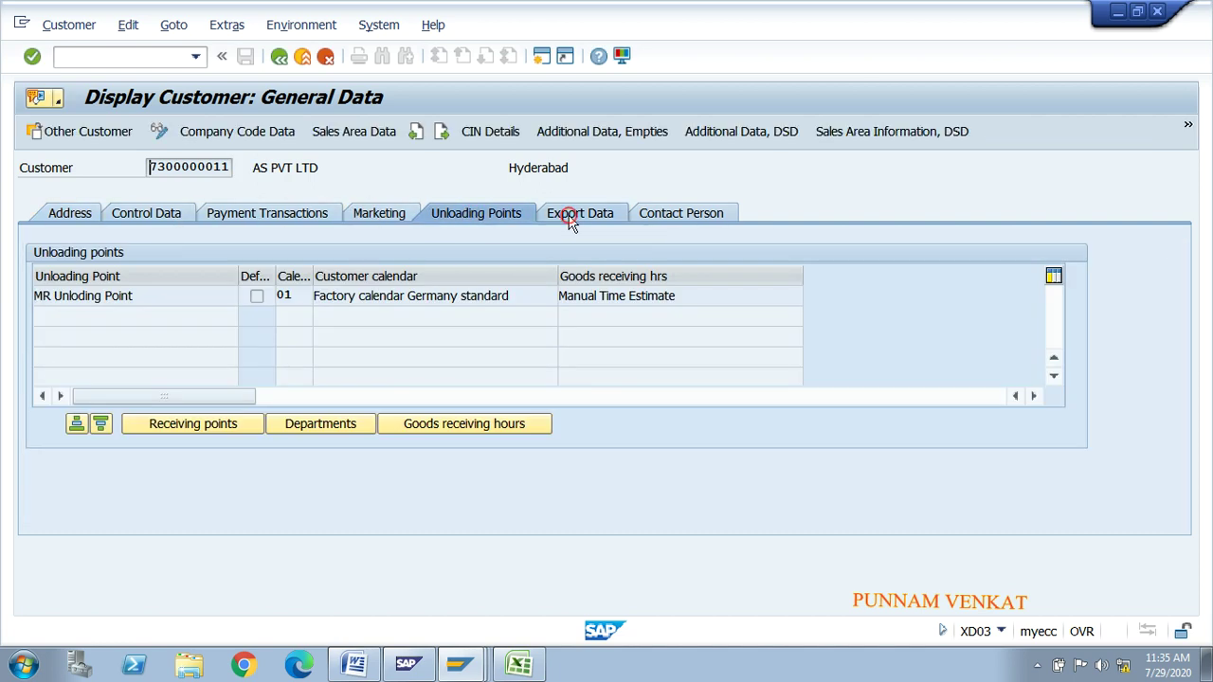
pyautogui.click(572, 216)
pyautogui.click(653, 218)
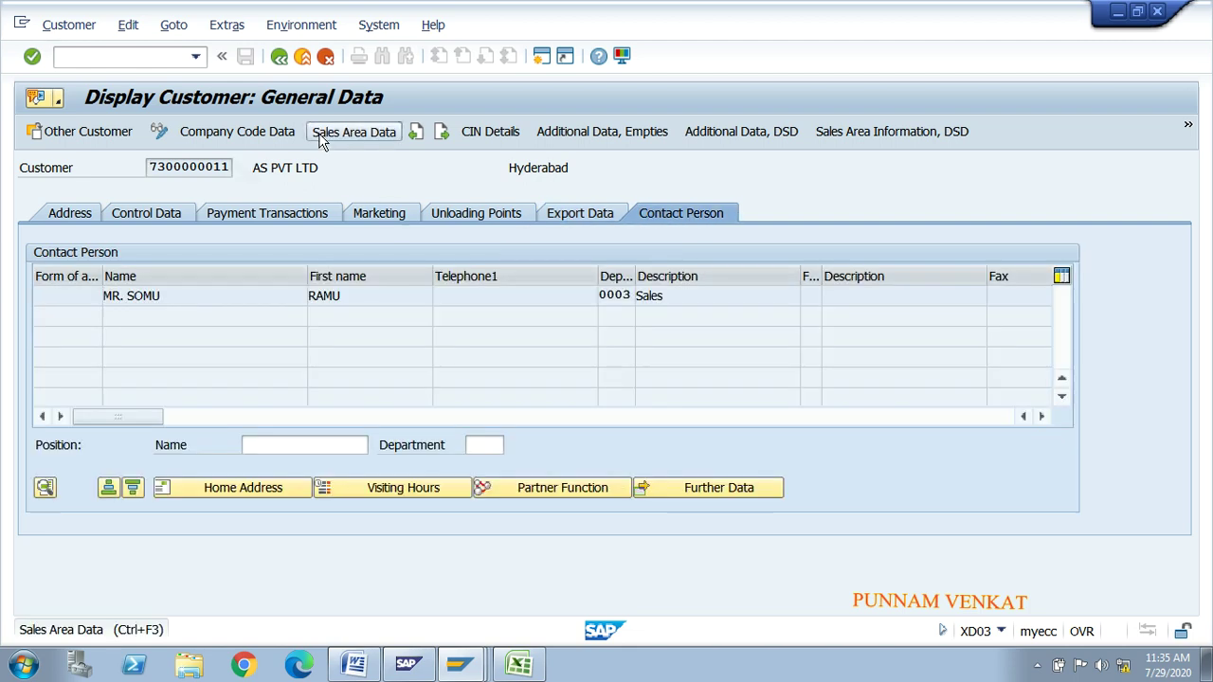
# Step: View the customer's sales area data, then back out and close the display initial screen
pyautogui.click(322, 135)
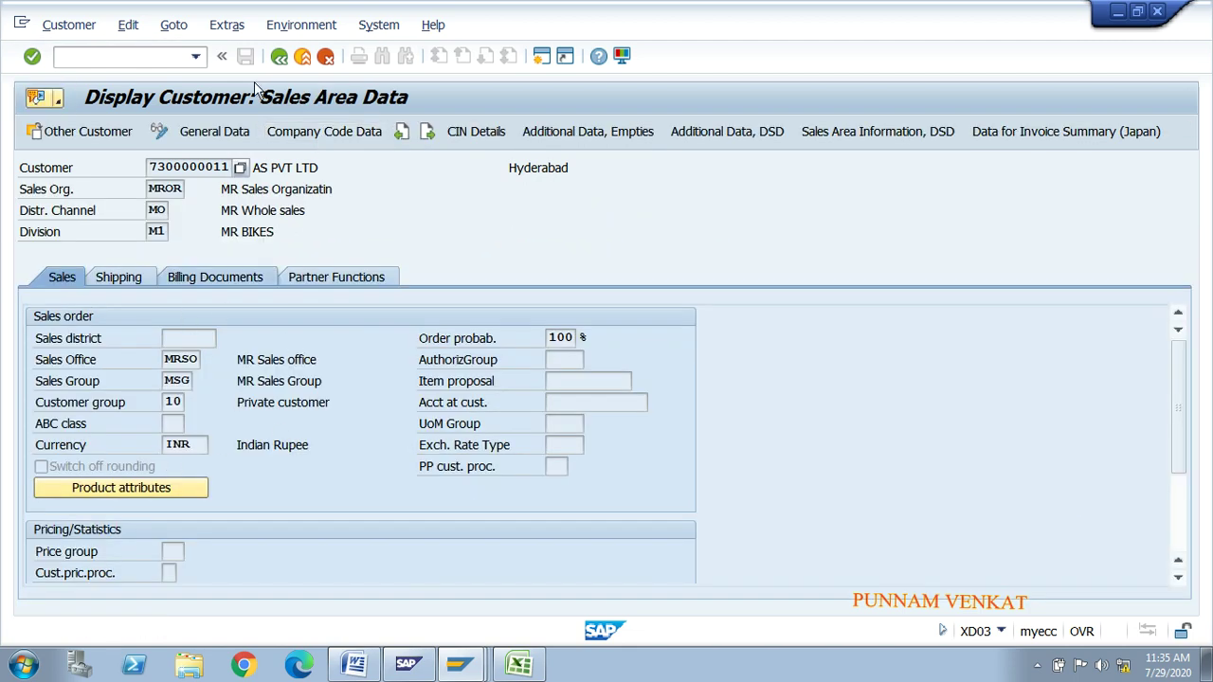
pyautogui.click(281, 57)
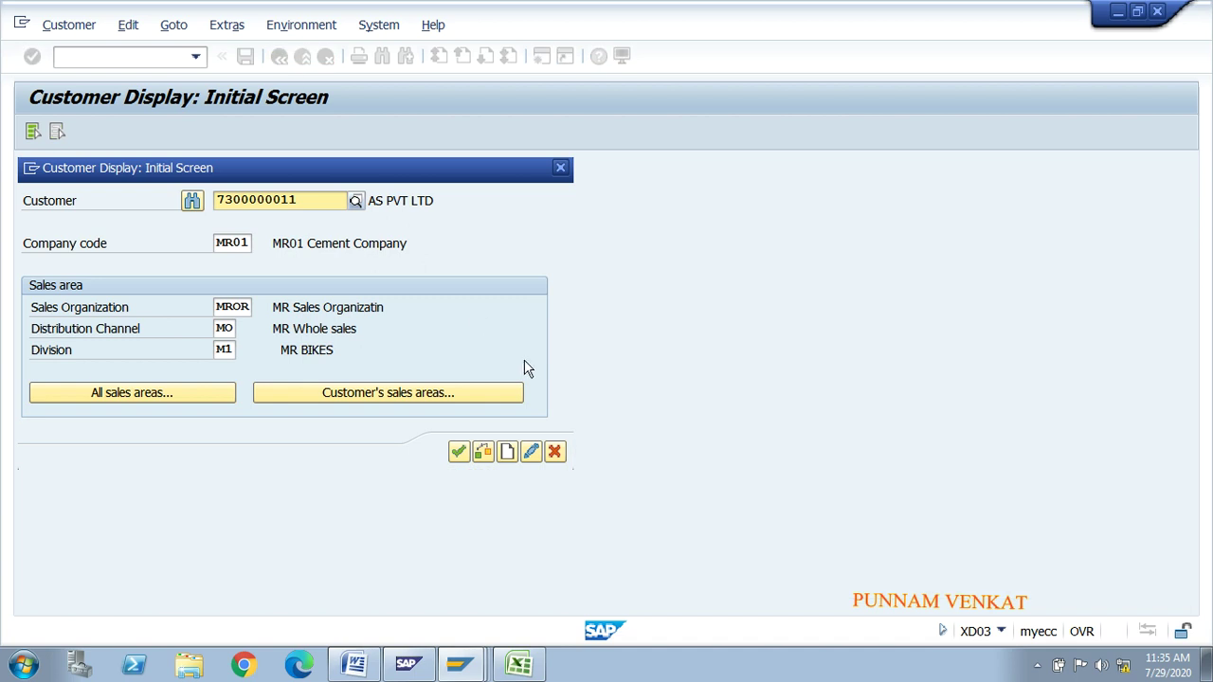
pyautogui.click(554, 452)
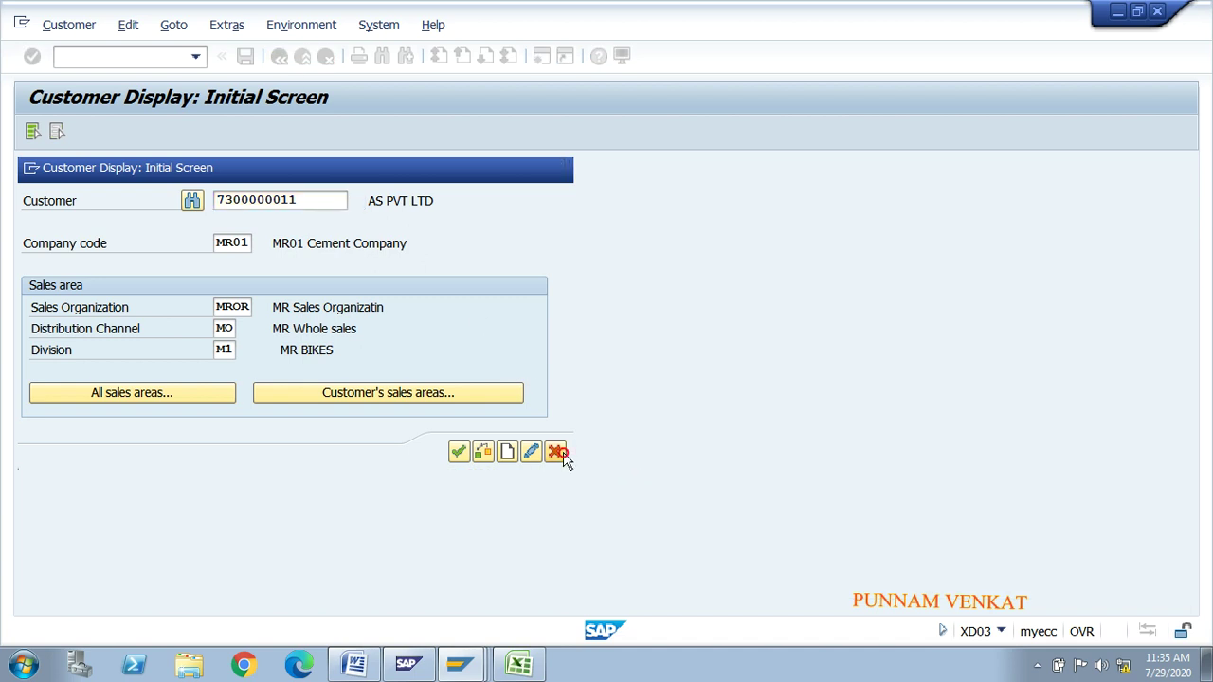
pyautogui.hotkey('alt', 'Tab')
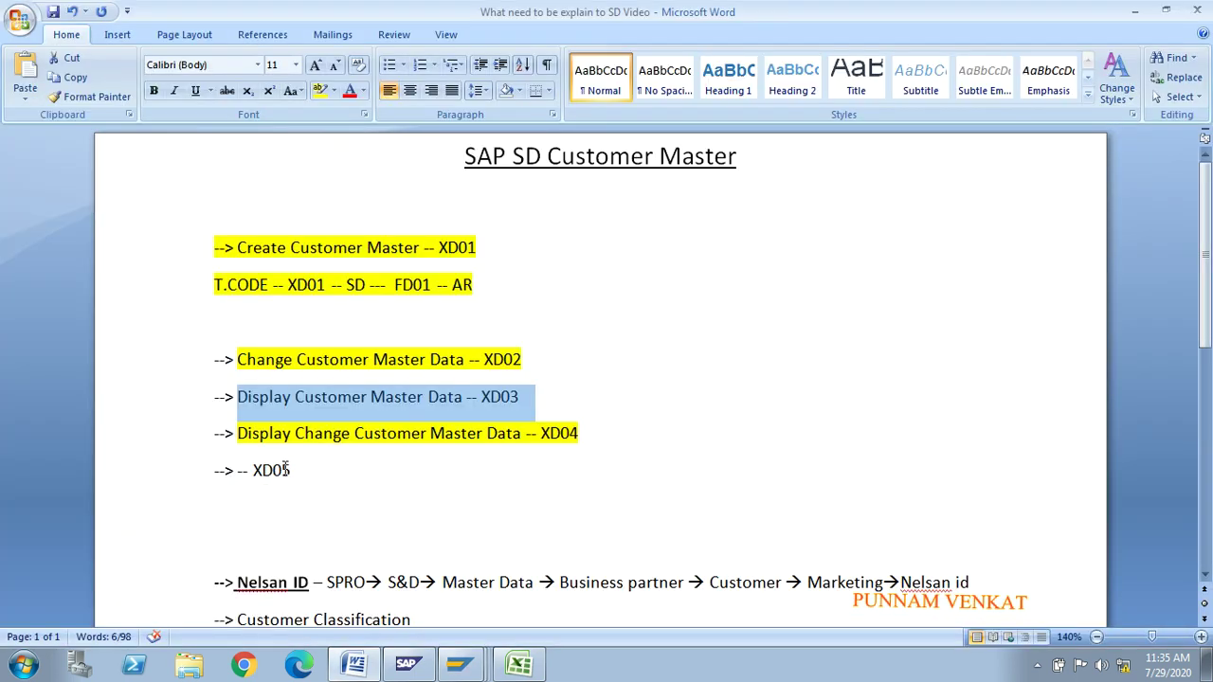
# Step: Highlight the XD03 line yellow and label the XD05 line 'BLOCK Customer'
pyautogui.click(320, 90)
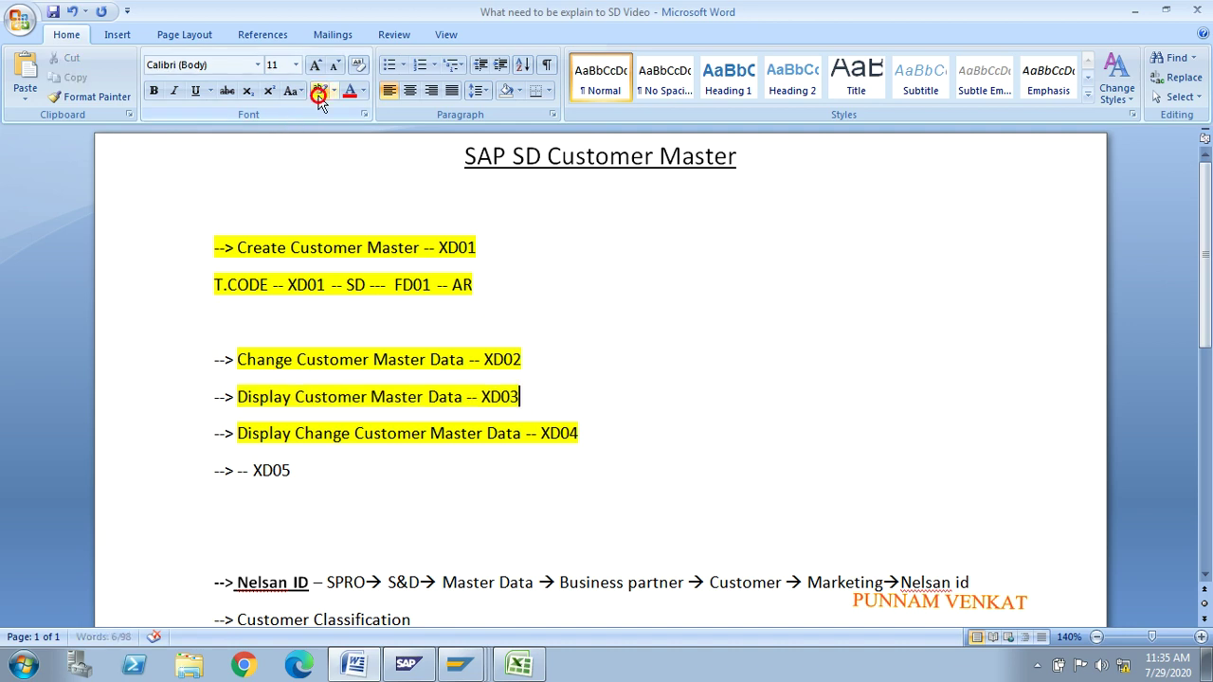
pyautogui.click(242, 479)
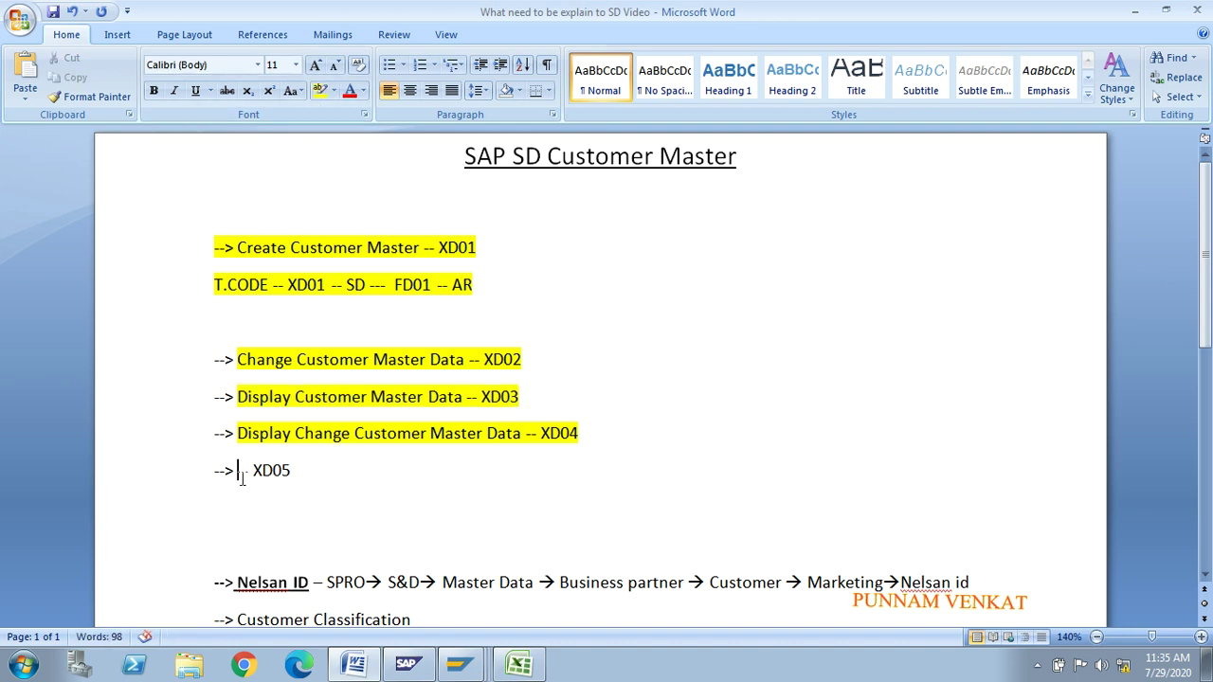
pyautogui.write('B')
pyautogui.press('BackSpace')
pyautogui.write('BLOCK ')
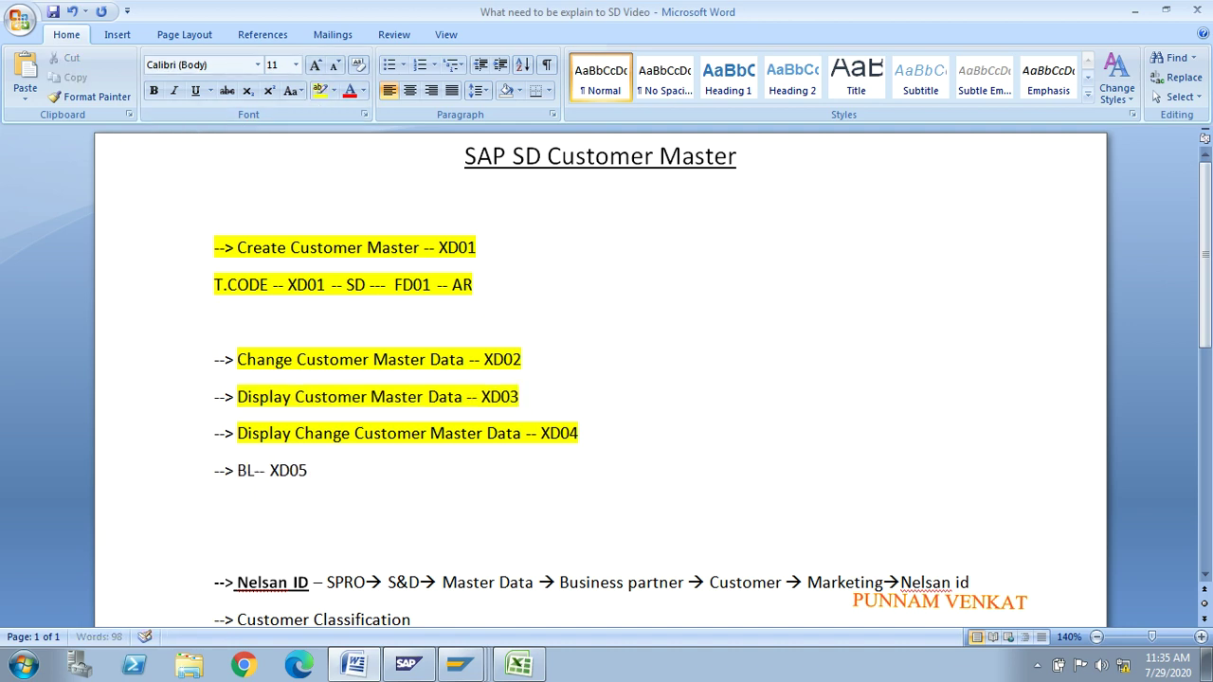
pyautogui.write('cUST')
pyautogui.press('BackSpace')
pyautogui.press('BackSpace')
pyautogui.press('BackSpace')
pyautogui.press('BackSpace')
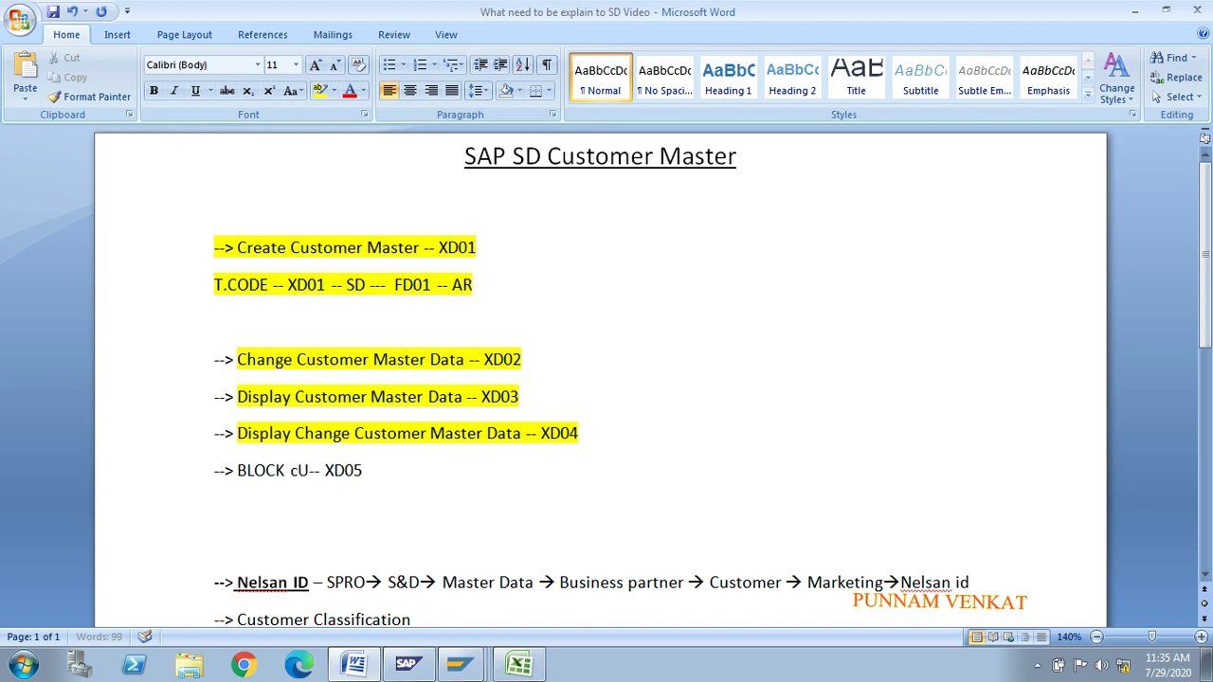
pyautogui.write('Customer')
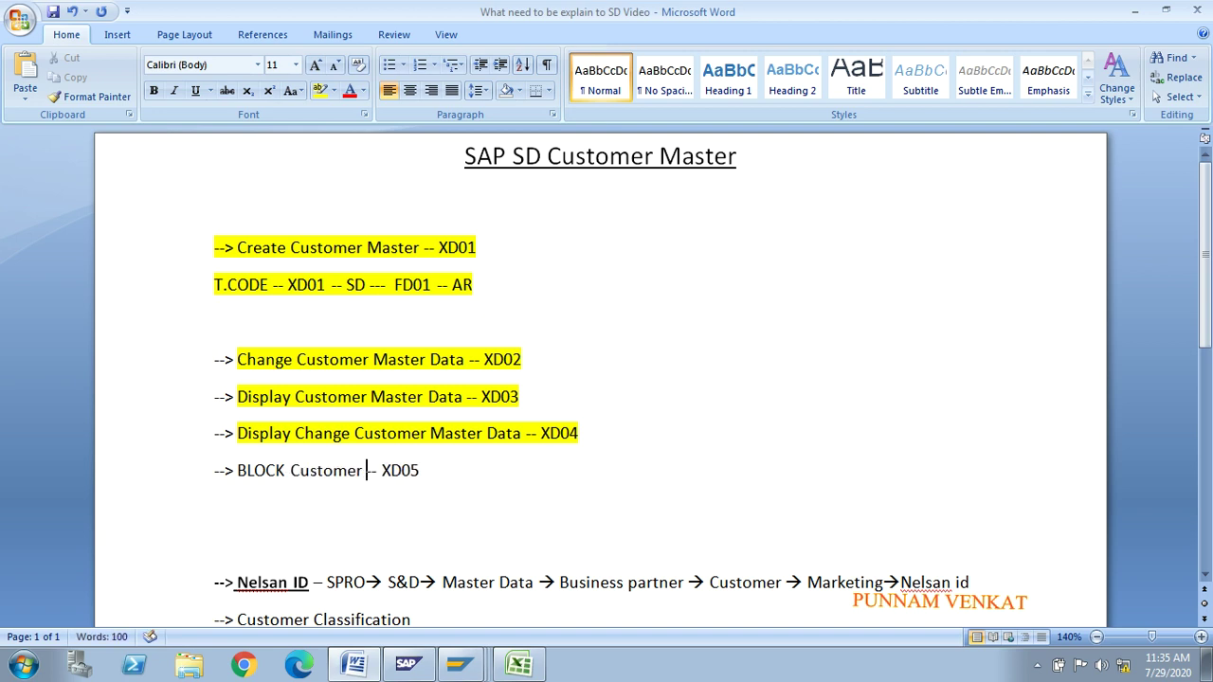
pyautogui.hotkey('alt', 'Tab')
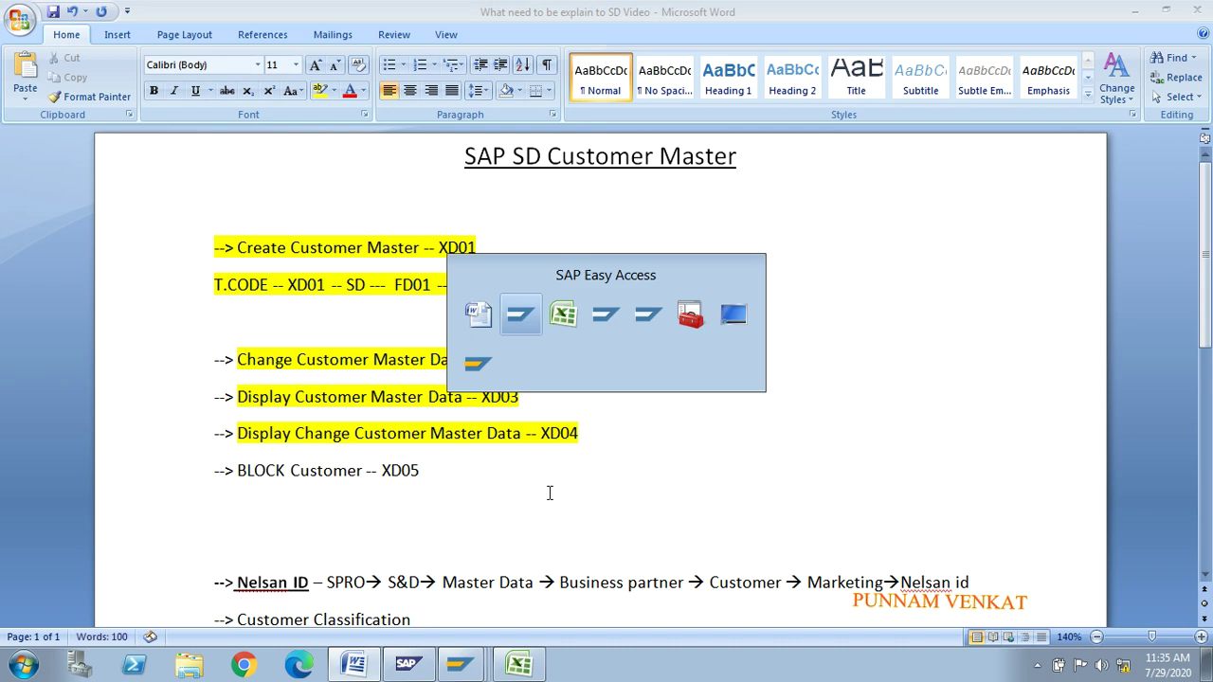
pyautogui.hotkey('alt', 'Tab')
pyautogui.hotkey('alt', 'Tab')
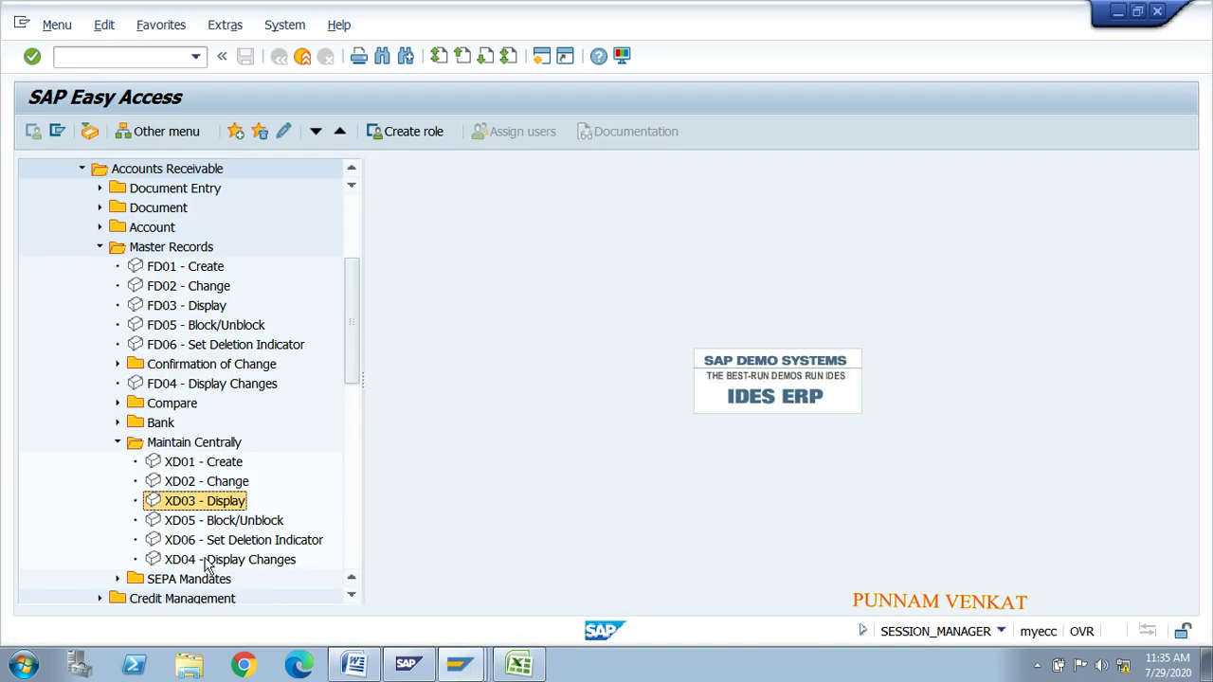
# Step: Start XD05 and confirm company code MR01 and sales area MROR/MO/M1 to reach block details
pyautogui.click(185, 522)
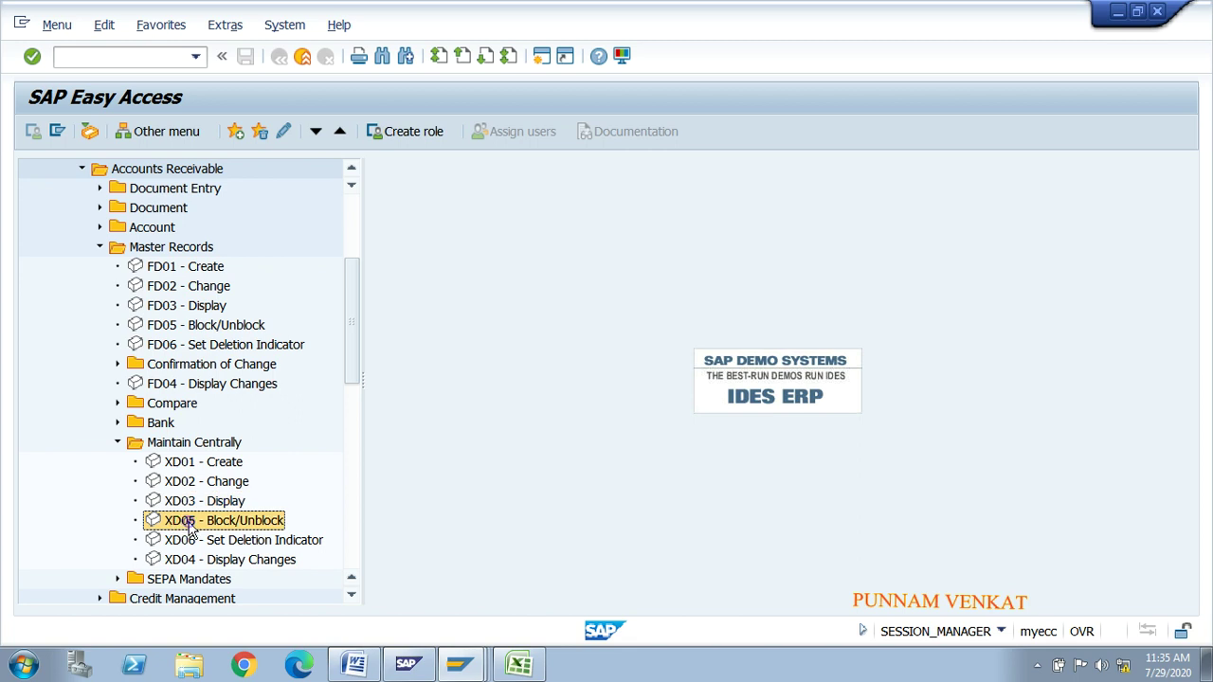
pyautogui.doubleClick(188, 520)
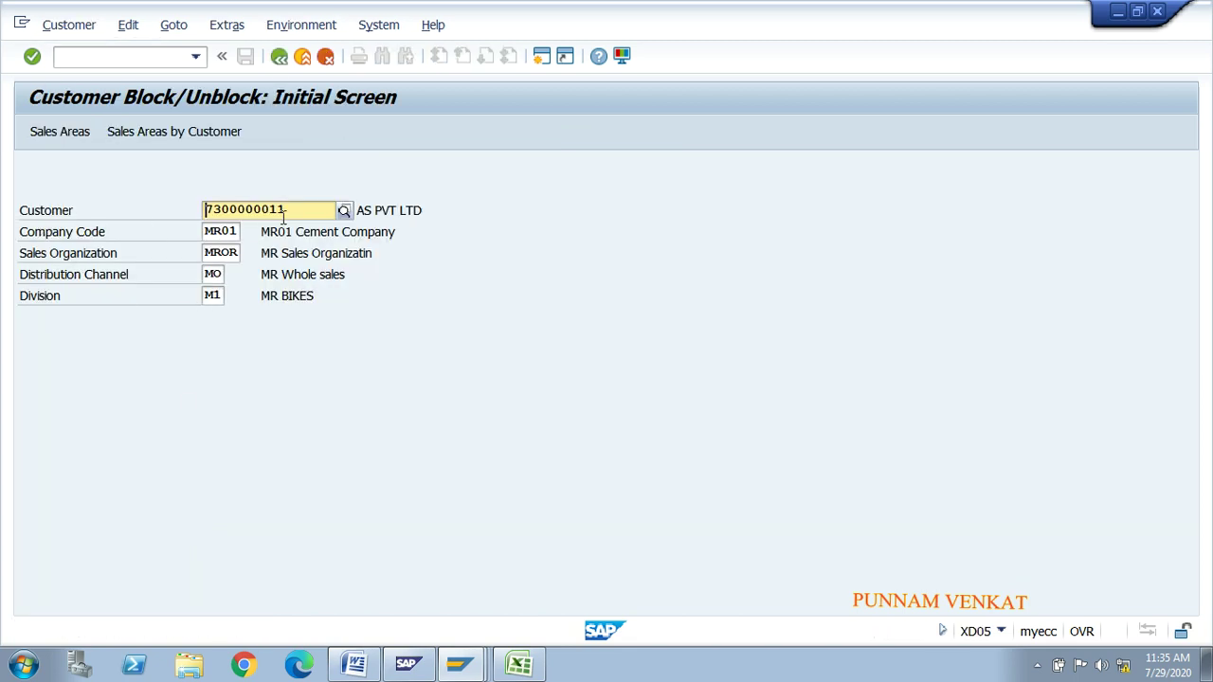
pyautogui.click(215, 236)
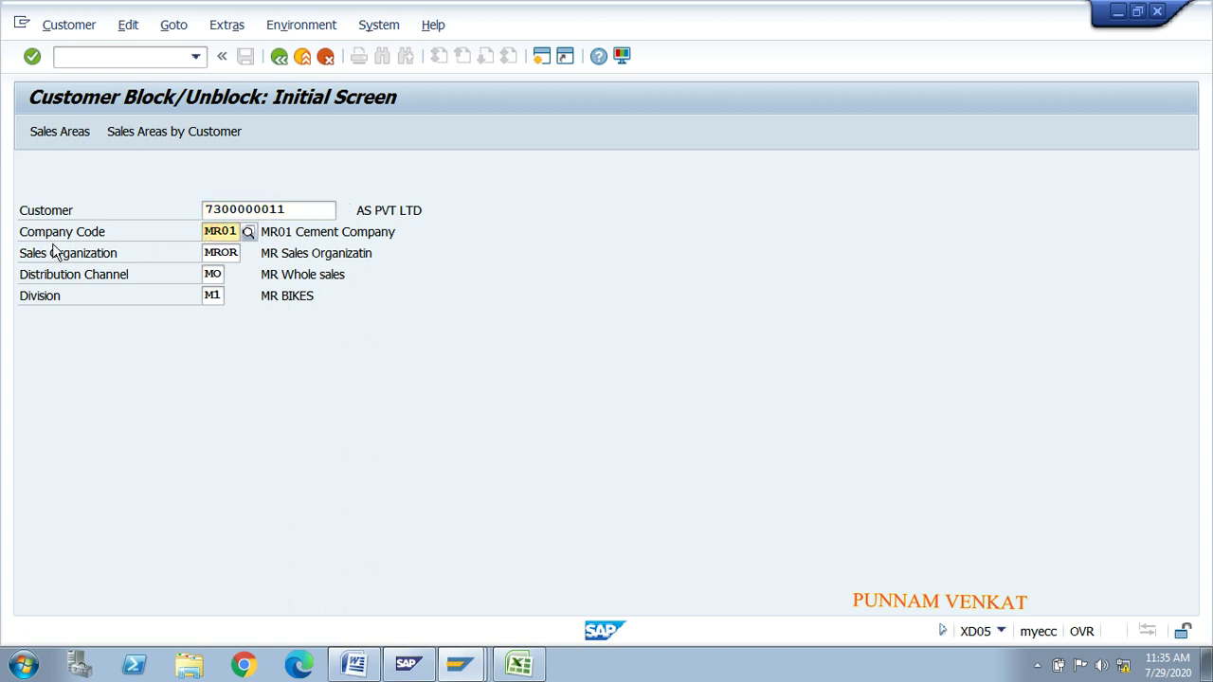
pyautogui.click(230, 254)
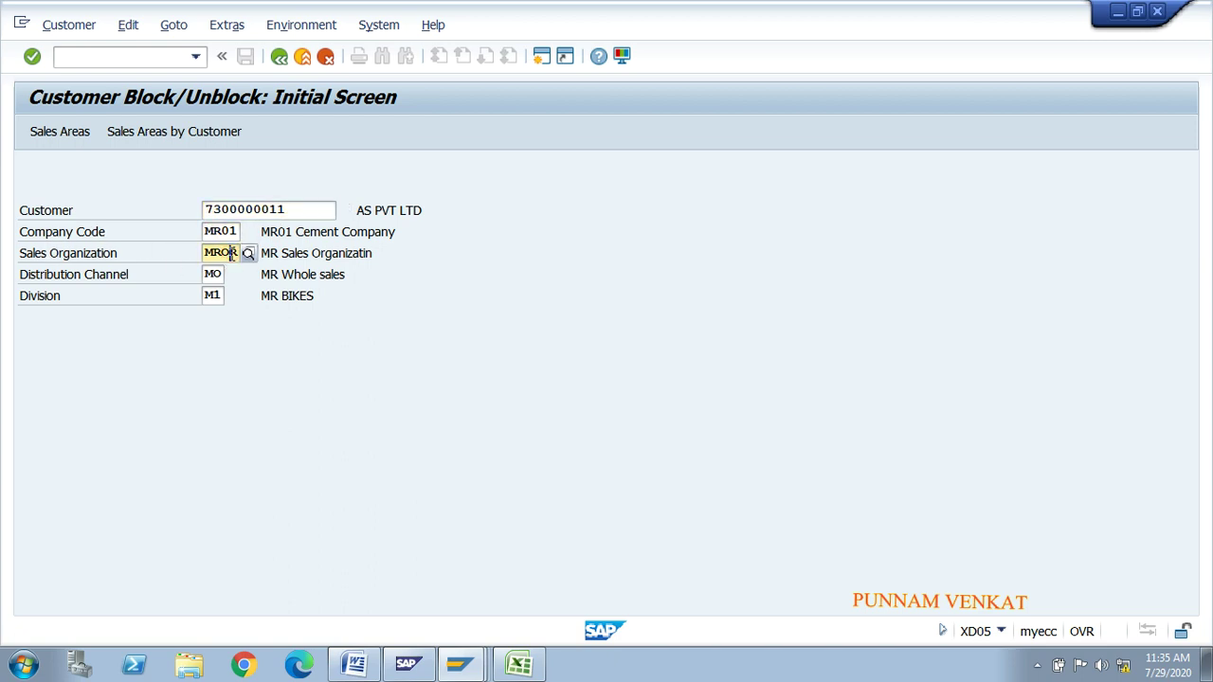
pyautogui.press('Return')
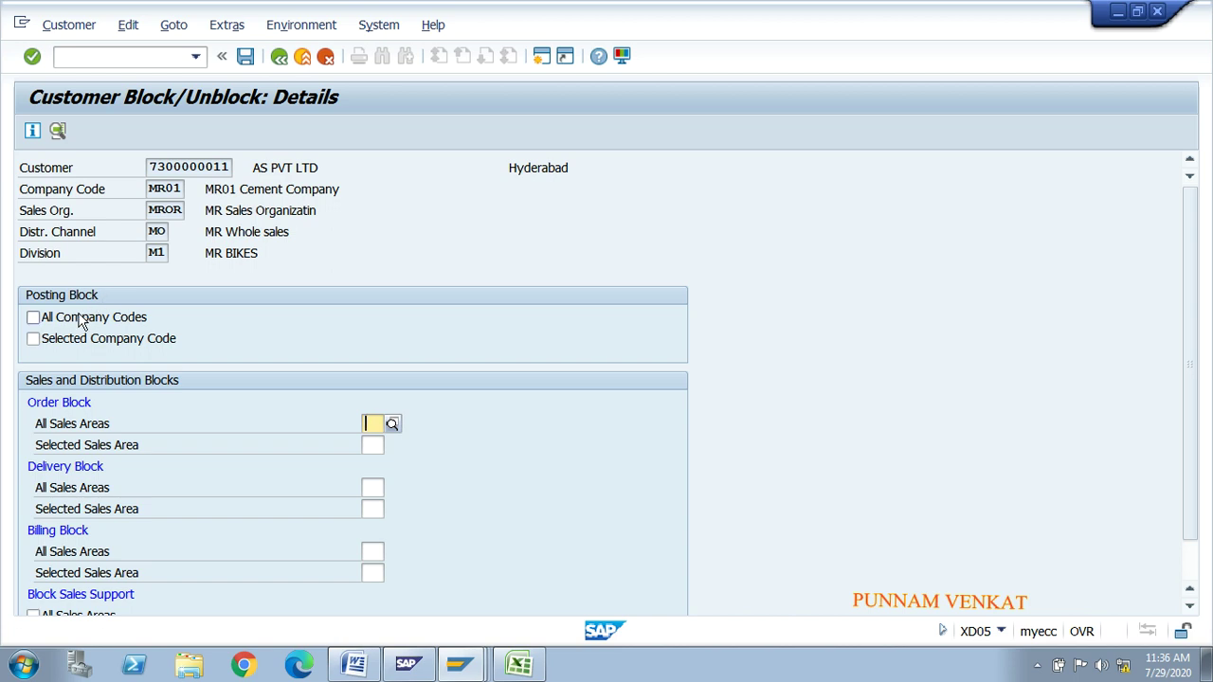
# Step: Set the posting block for the selected company code on customer AS PVT LTD
pyautogui.moveTo(151, 167); pyautogui.dragTo(233, 166)
pyautogui.click(235, 167)
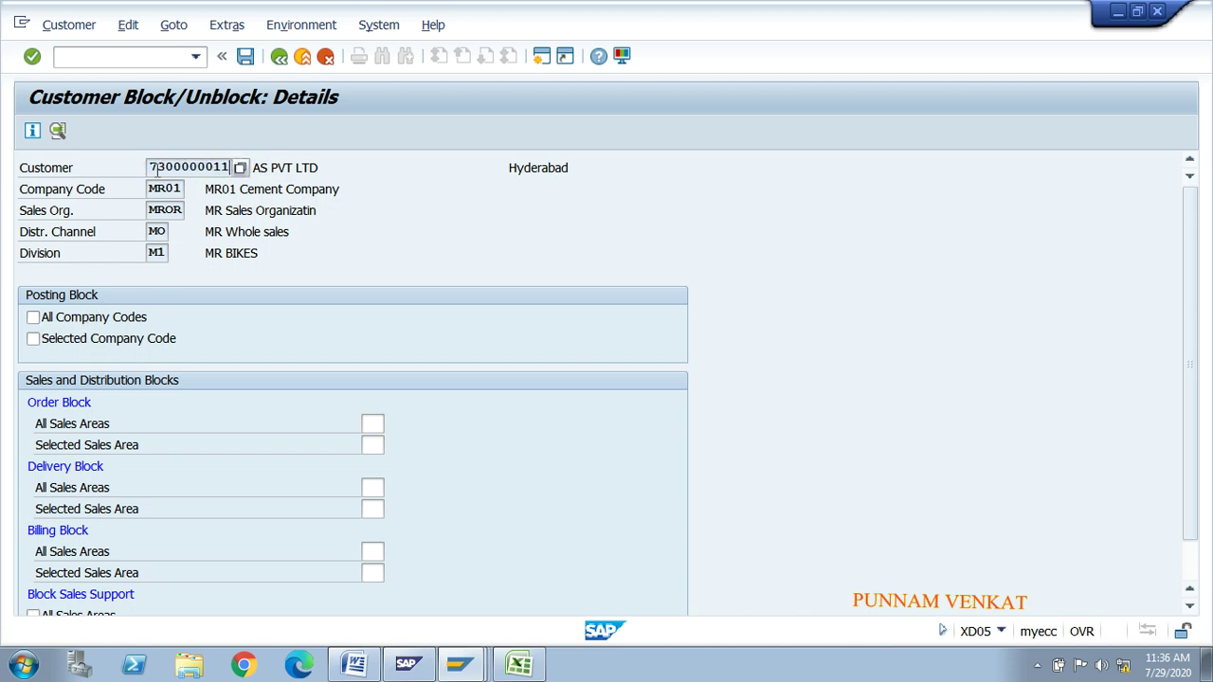
pyautogui.moveTo(148, 168); pyautogui.dragTo(233, 167)
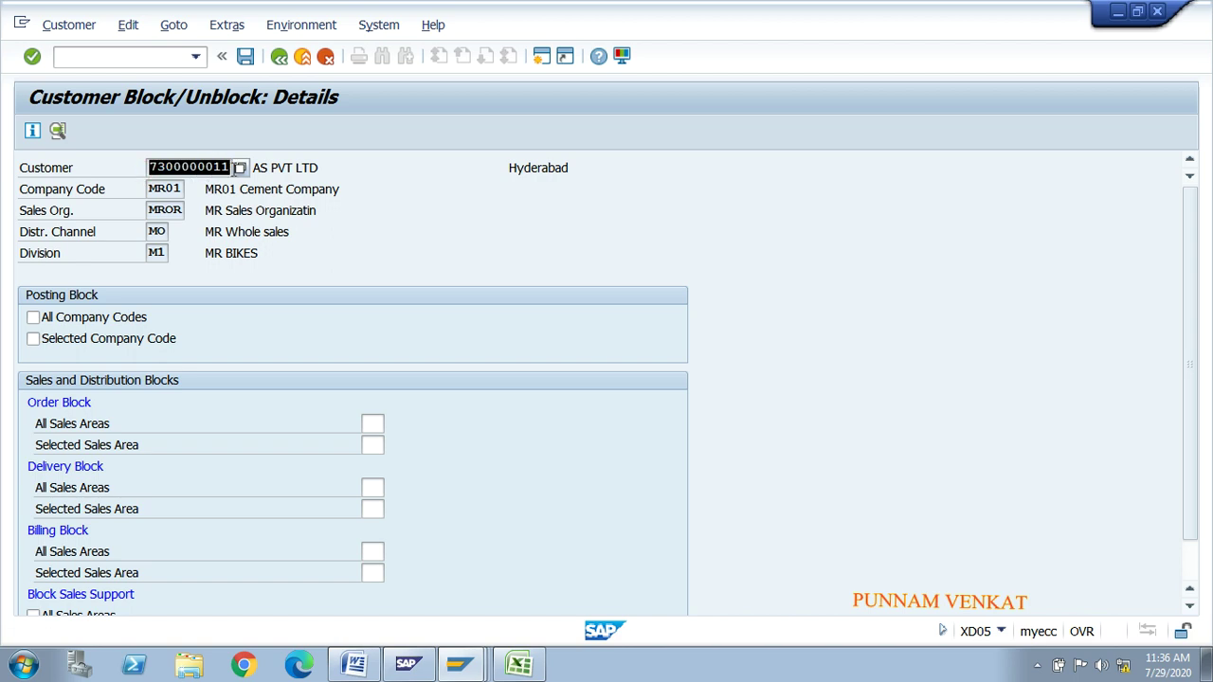
pyautogui.click(237, 168)
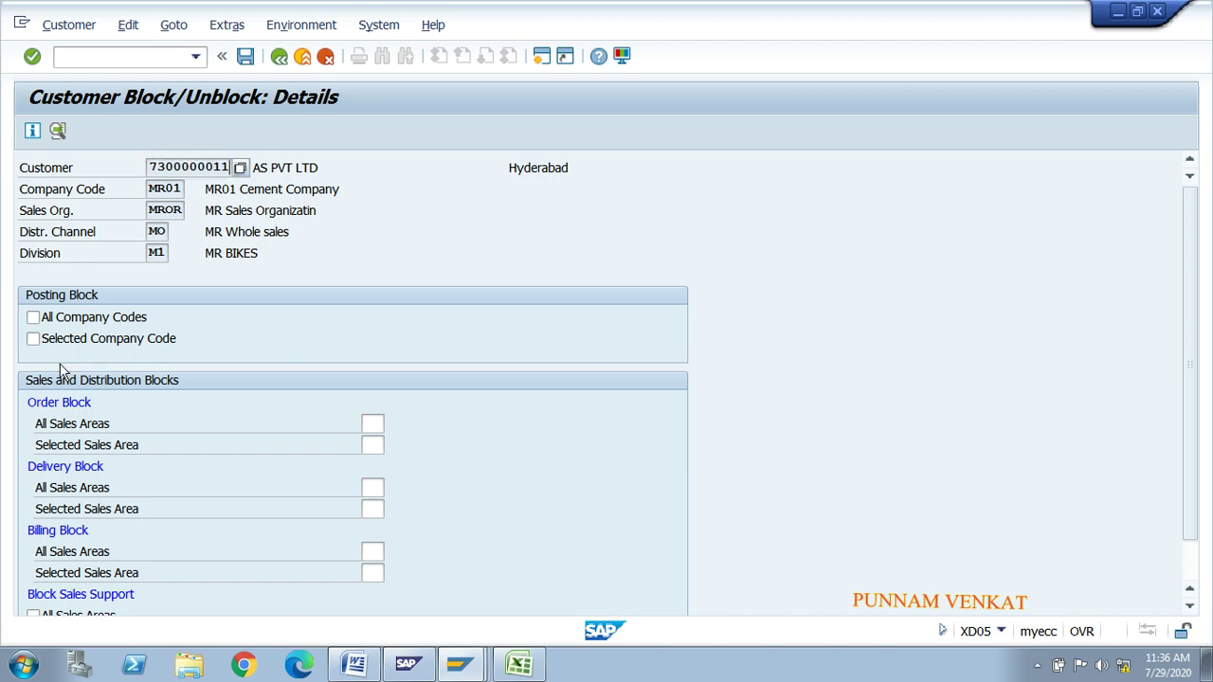
pyautogui.click(55, 323)
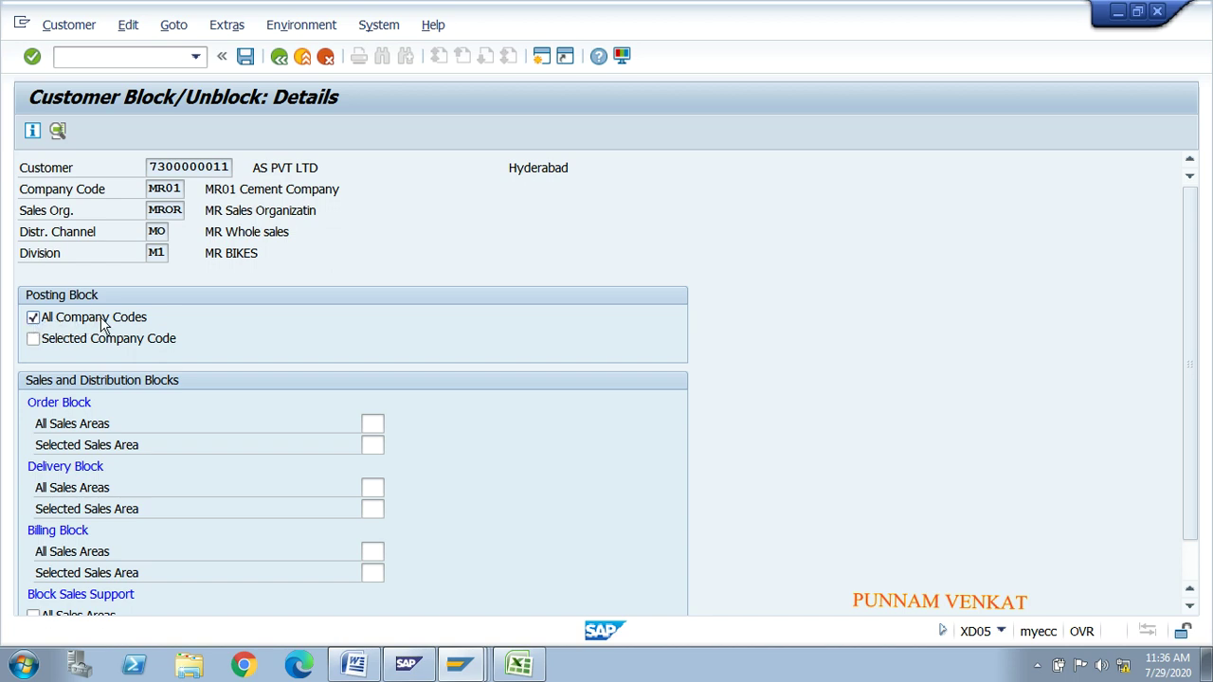
pyautogui.click(61, 315)
pyautogui.click(65, 340)
# Step: With company code MR01 shown, also block posting in all company codes
pyautogui.moveTo(153, 190); pyautogui.dragTo(176, 189)
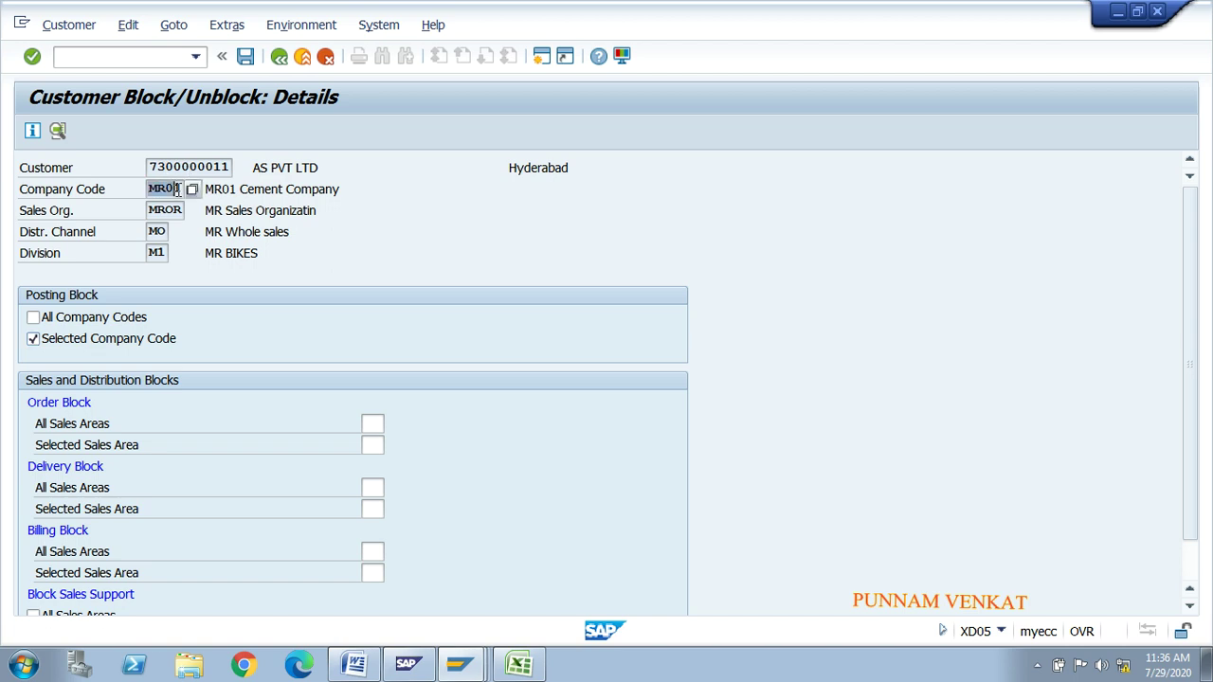
pyautogui.click(175, 190)
pyautogui.moveTo(177, 189); pyautogui.dragTo(168, 184)
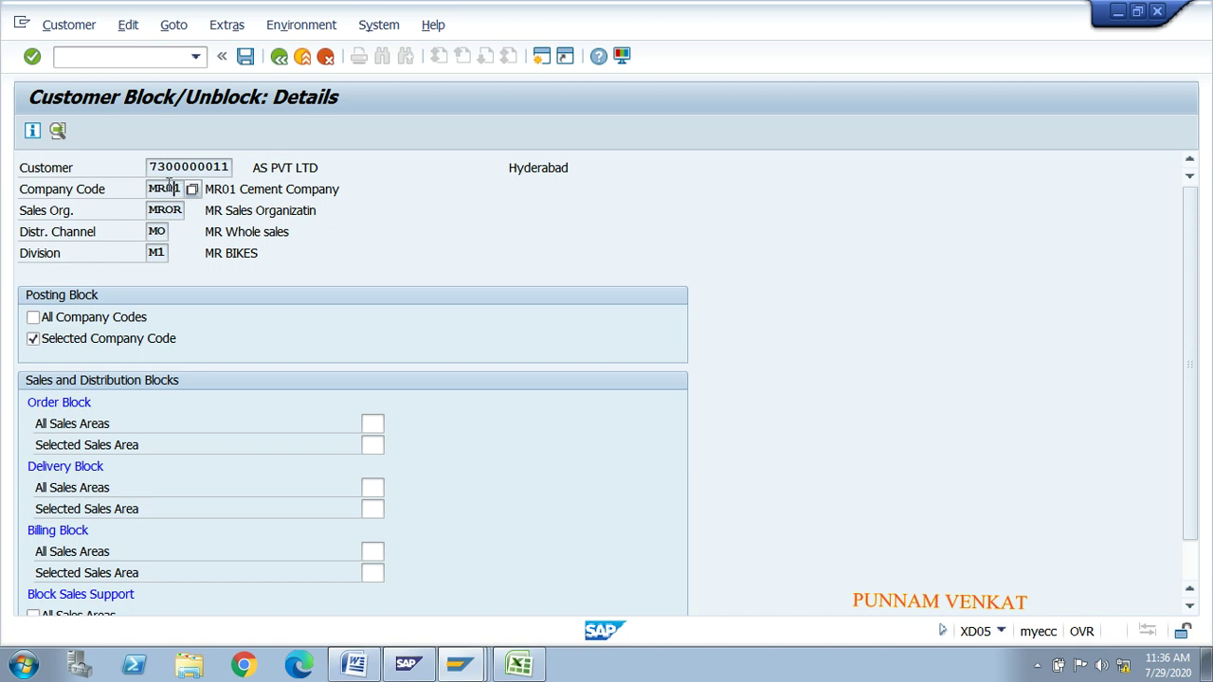
pyautogui.click(58, 320)
pyautogui.moveTo(149, 168); pyautogui.dragTo(259, 166)
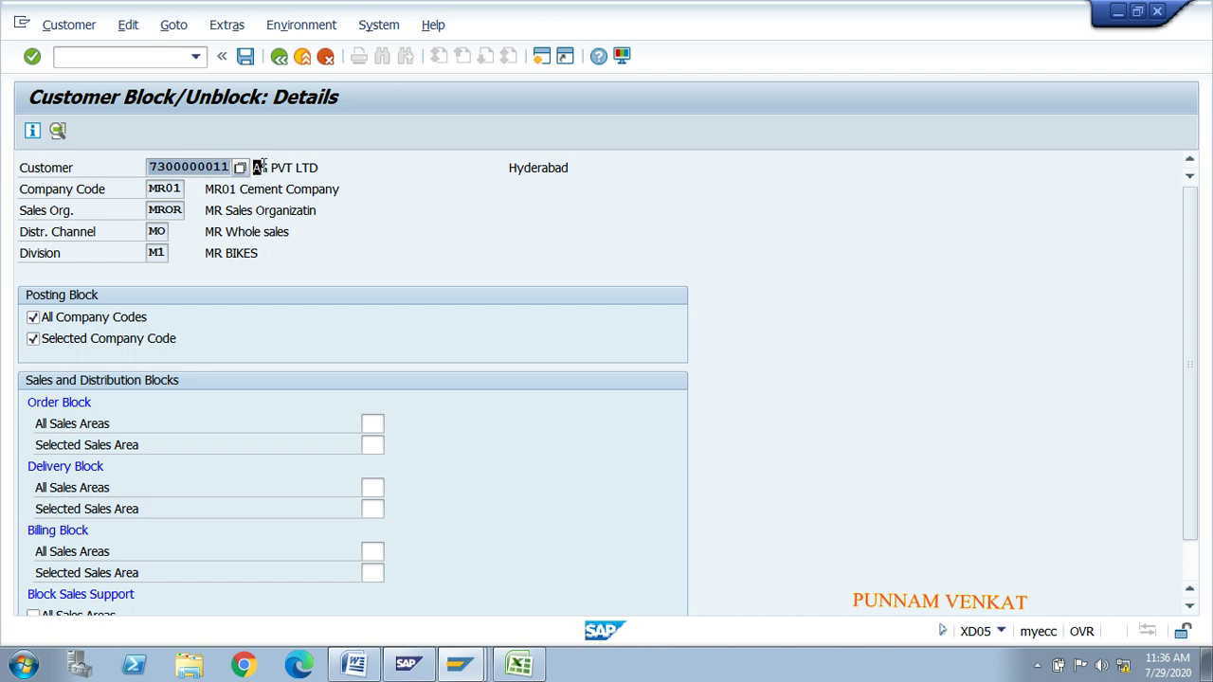
pyautogui.click(259, 166)
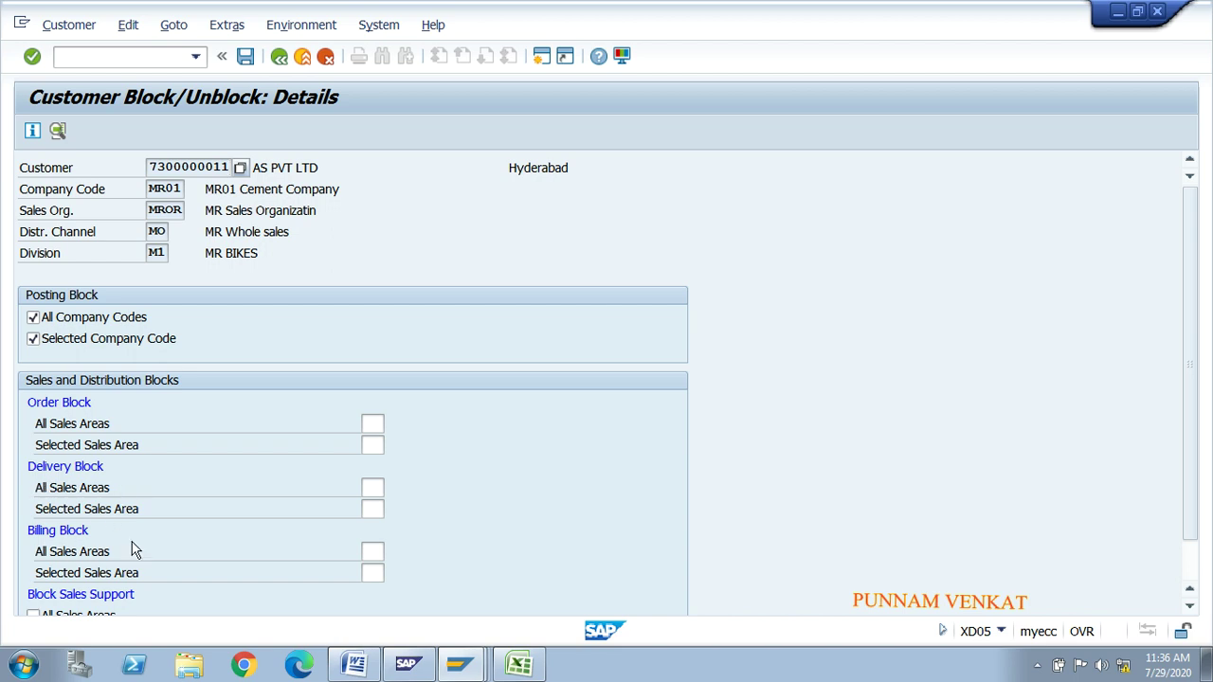
# Step: Leave sales support unblocked and list the billing block reasons for all sales areas
pyautogui.moveTo(1188, 441); pyautogui.dragTo(1191, 482)
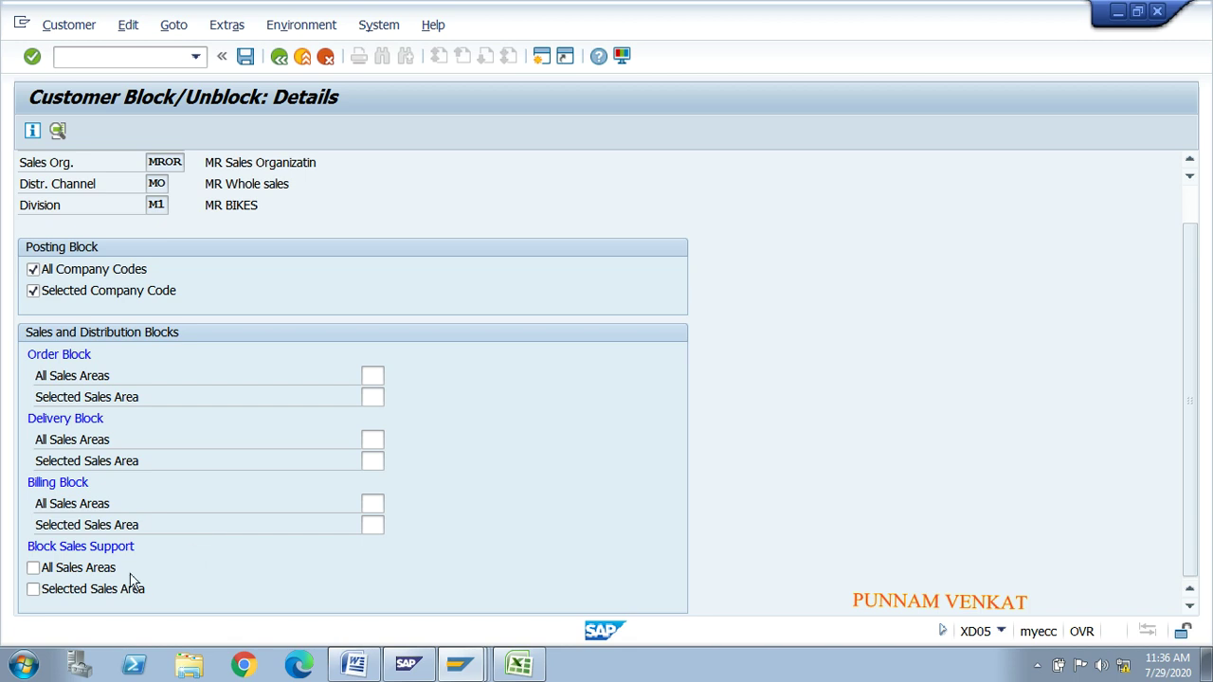
pyautogui.click(65, 574)
pyautogui.click(66, 575)
pyautogui.click(389, 504)
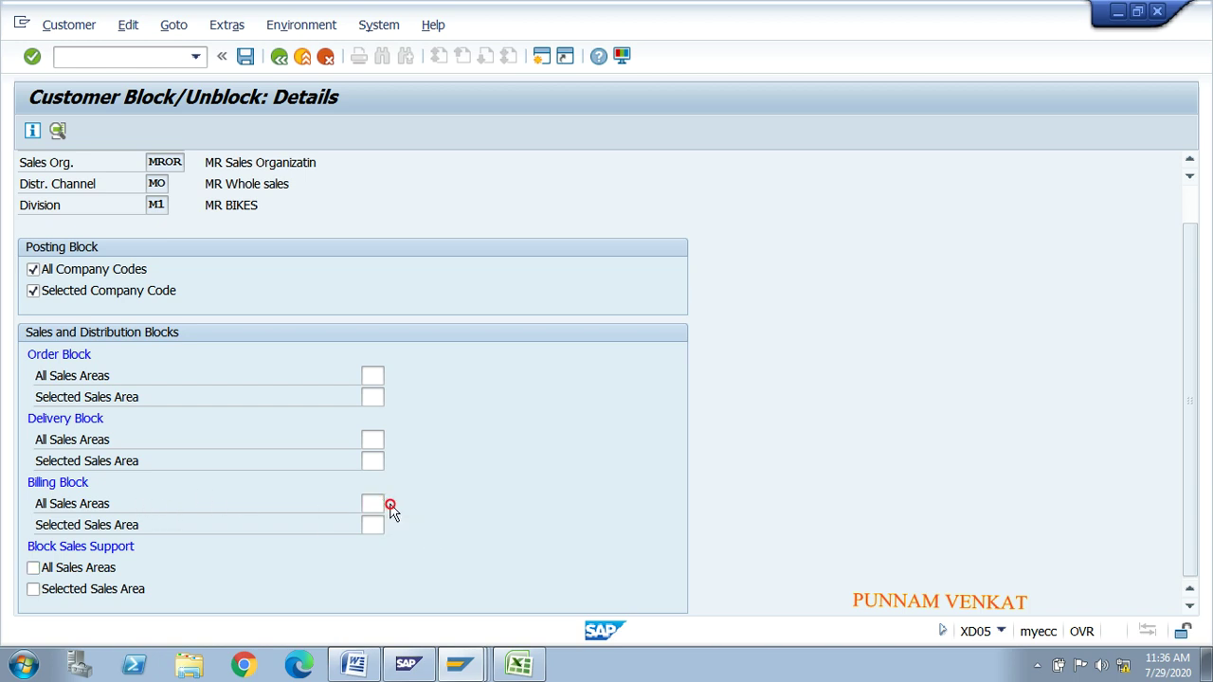
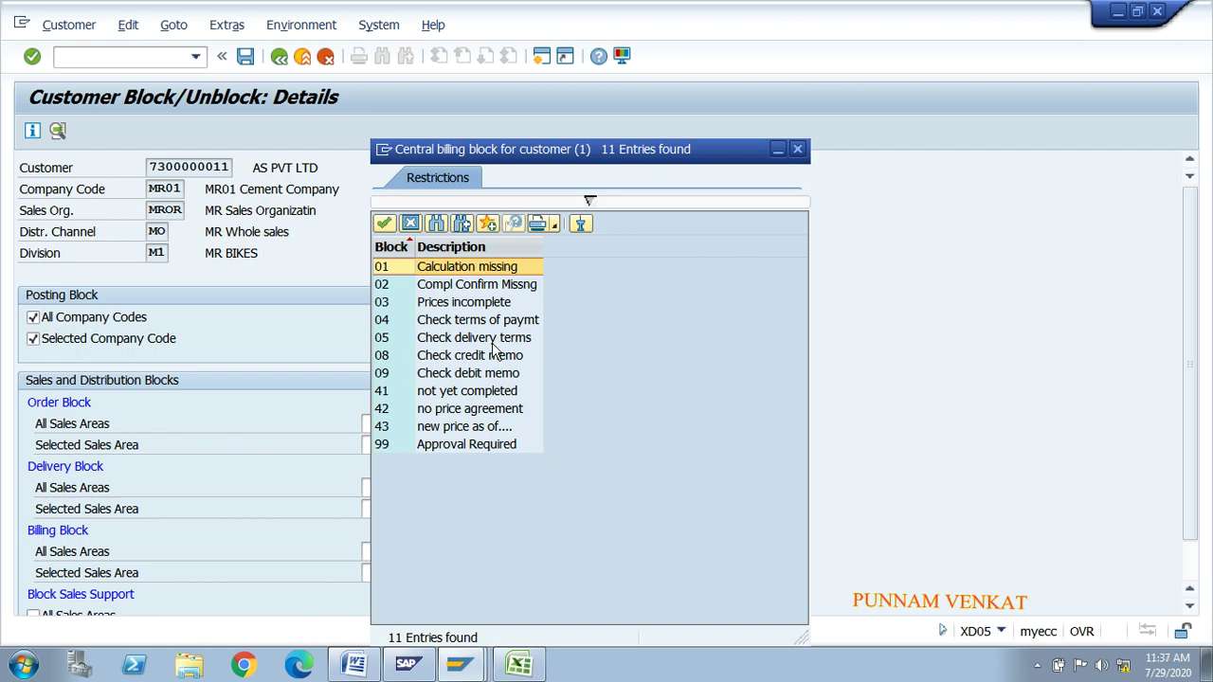
# Step: Leave Central billing block empty (skip Prices incomplete, Check debit memo) and save the block data
pyautogui.click(463, 307)
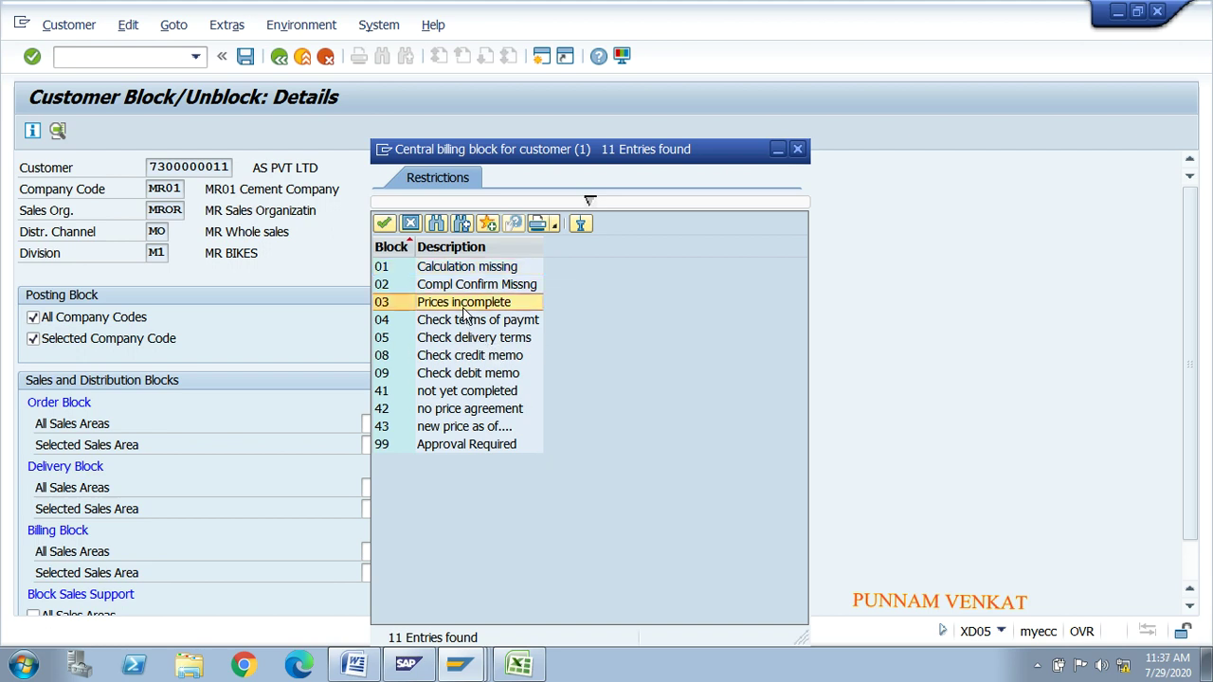
pyautogui.click(480, 371)
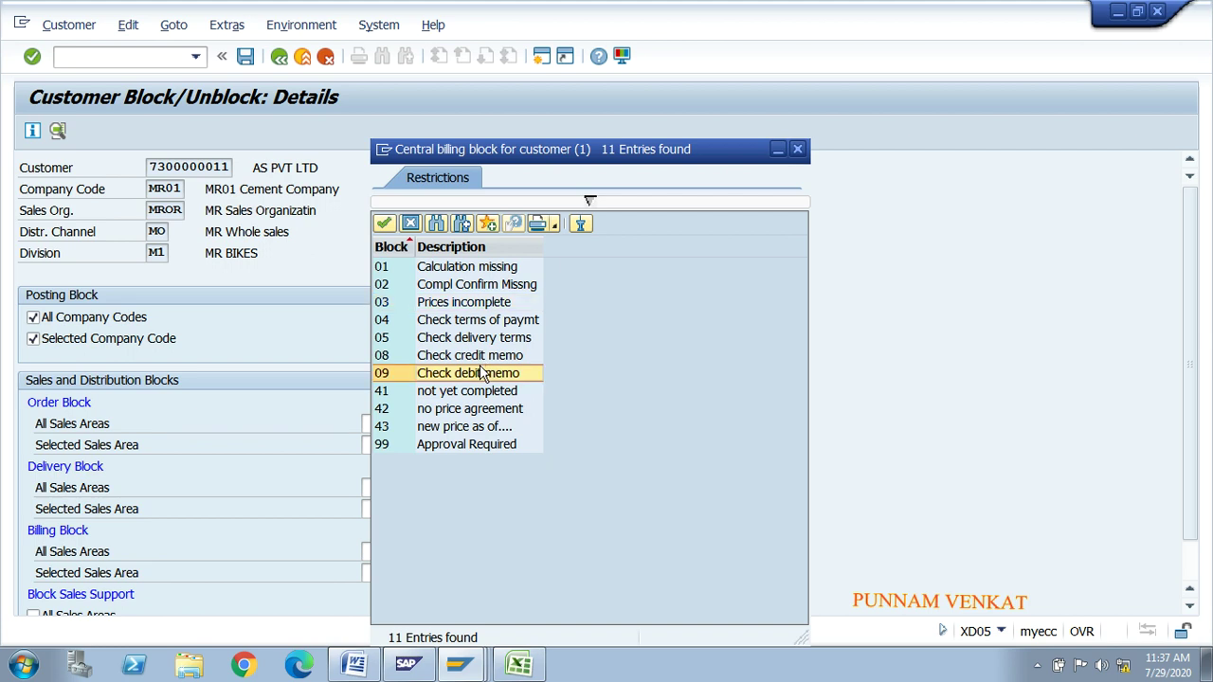
pyautogui.click(797, 151)
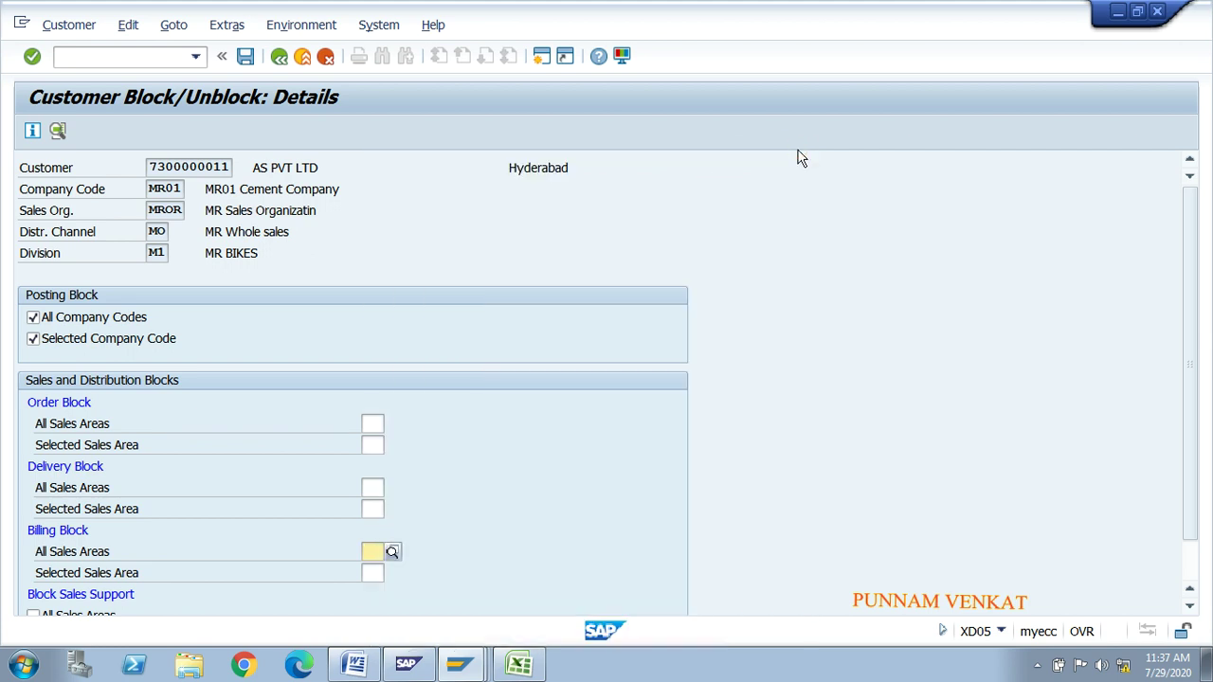
pyautogui.scroll(-2, 1191, 369)
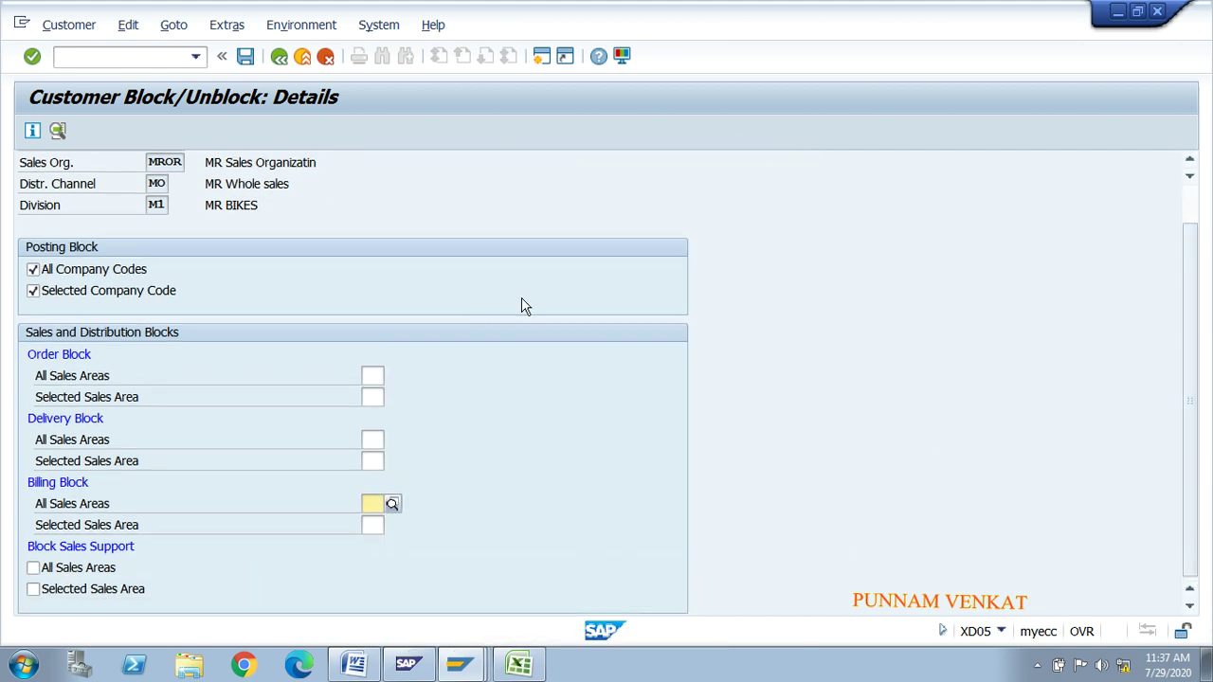
pyautogui.click(243, 62)
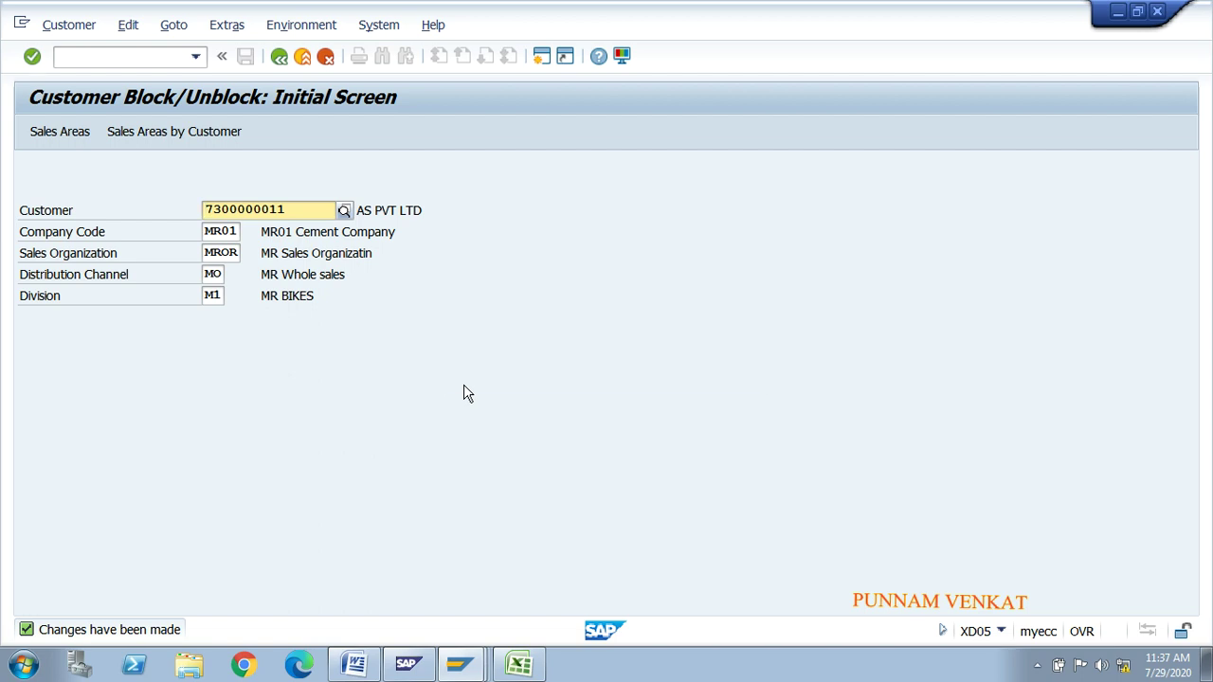
# Step: Uncheck All Company Codes under Posting Block and save, leaving the customer fully unblocked
pyautogui.hotkey('alt', 'Tab')
pyautogui.hotkey('alt', 'Tab')
pyautogui.press('Return')
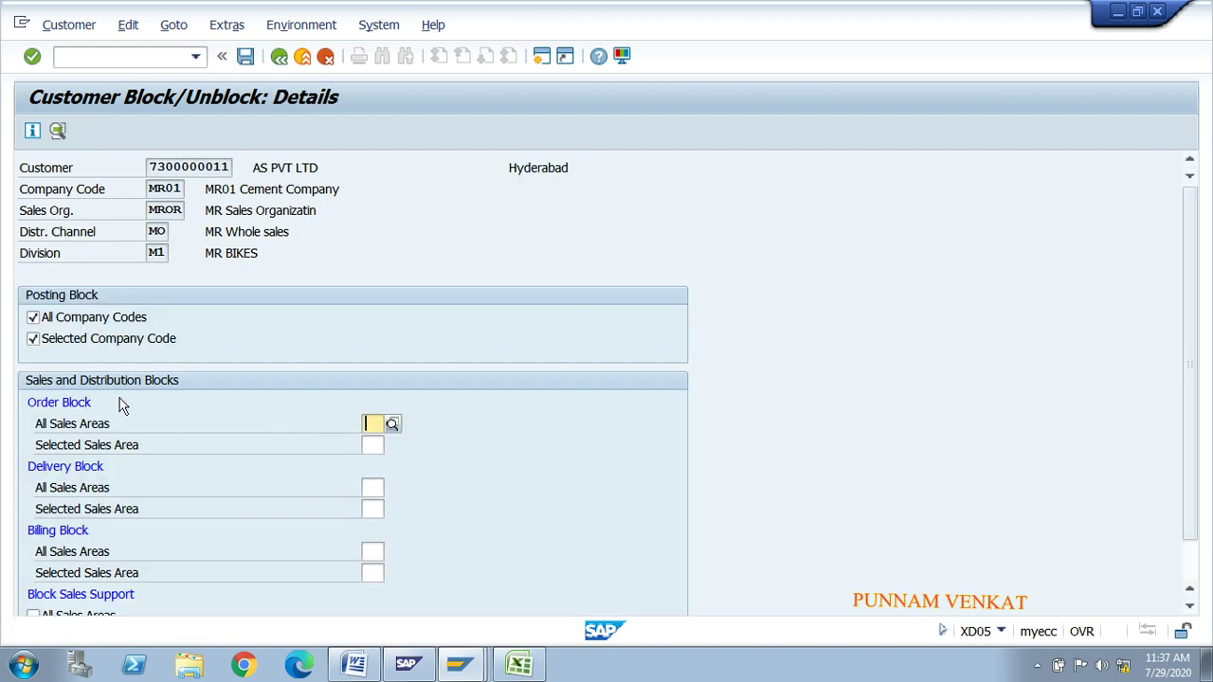
pyautogui.click(58, 326)
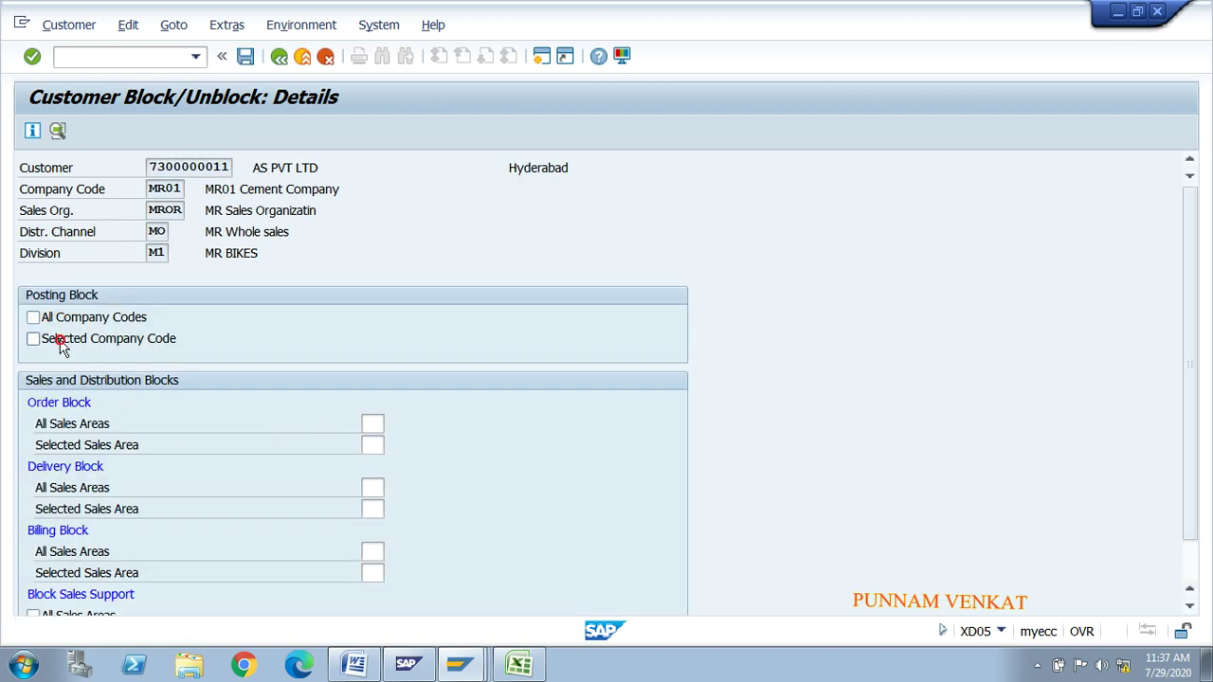
pyautogui.moveTo(1184, 403); pyautogui.dragTo(1192, 471)
pyautogui.click(243, 58)
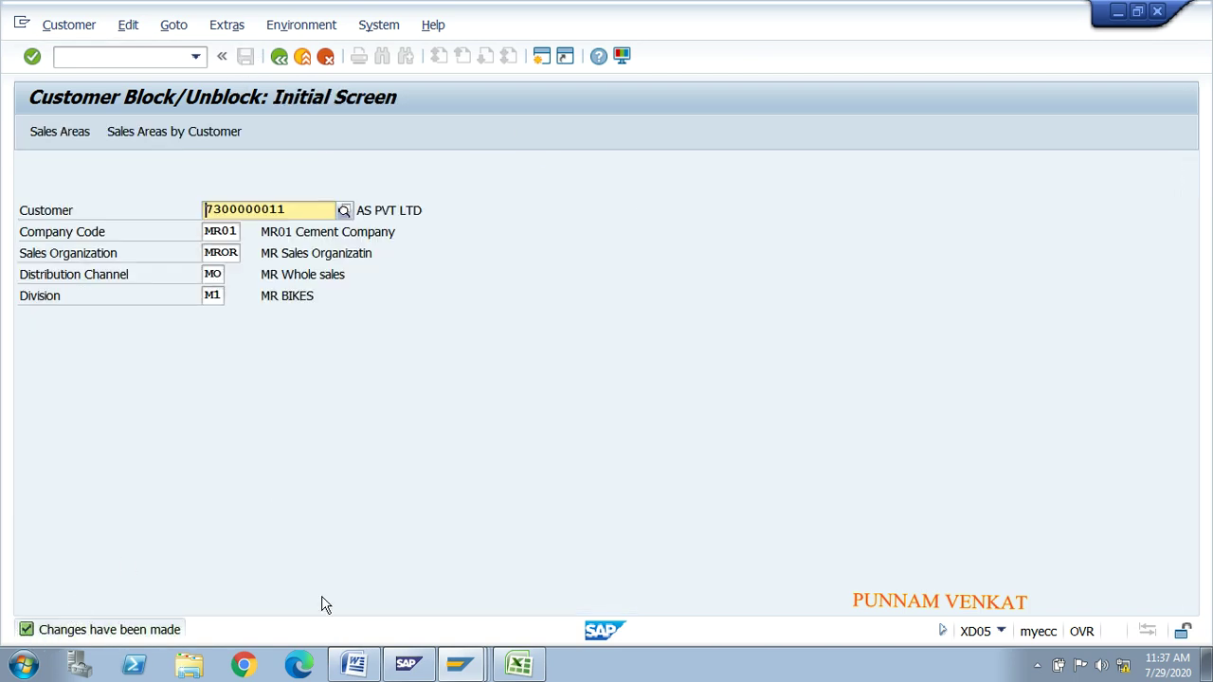
pyautogui.click(130, 62)
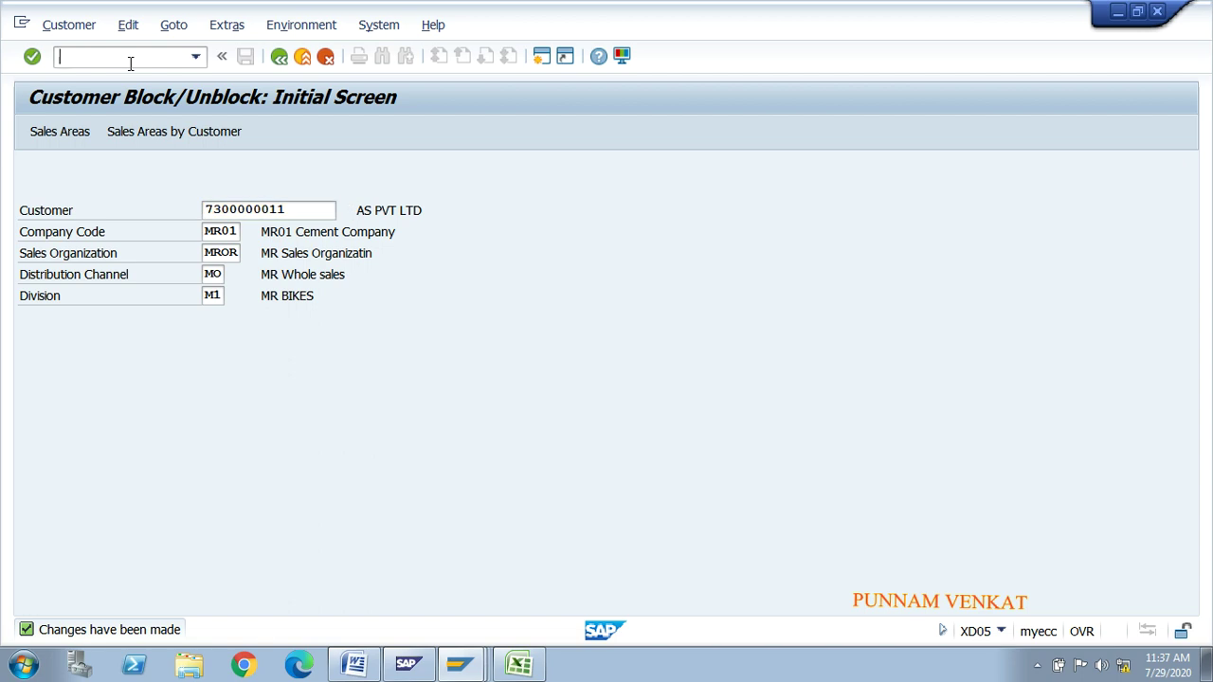
# Step: Exit XD05 with /n and switch to the Word notes document
pyautogui.write('/n')
pyautogui.press('Return')
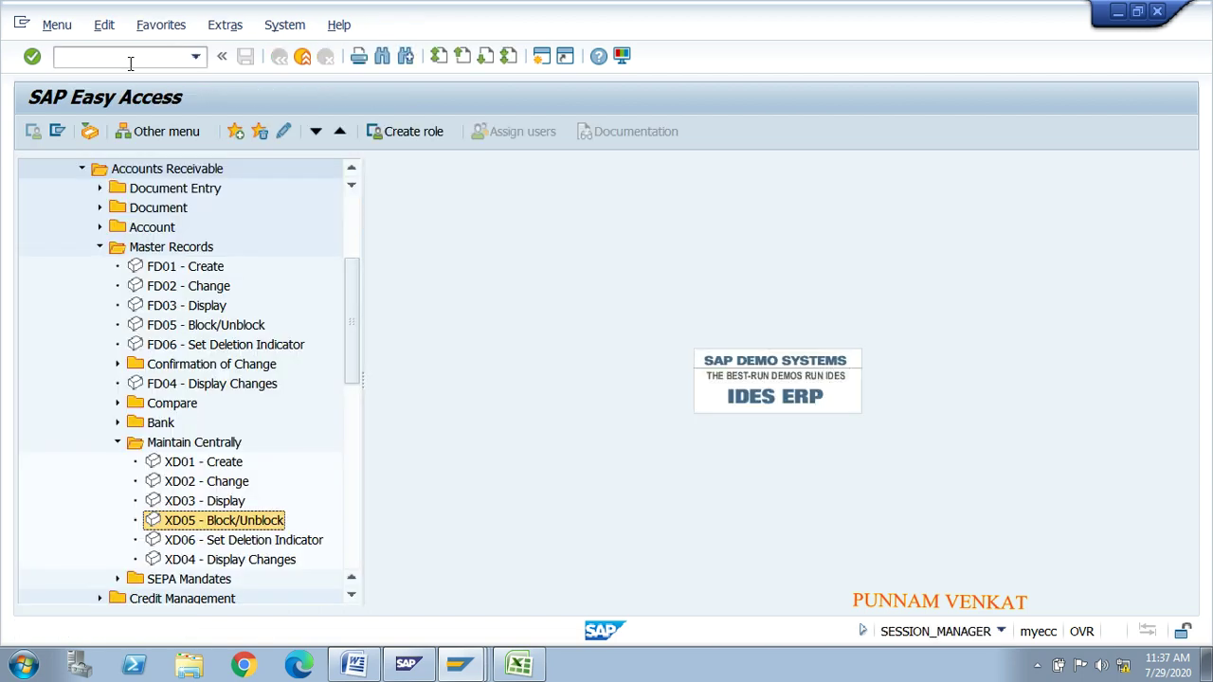
pyautogui.click(354, 664)
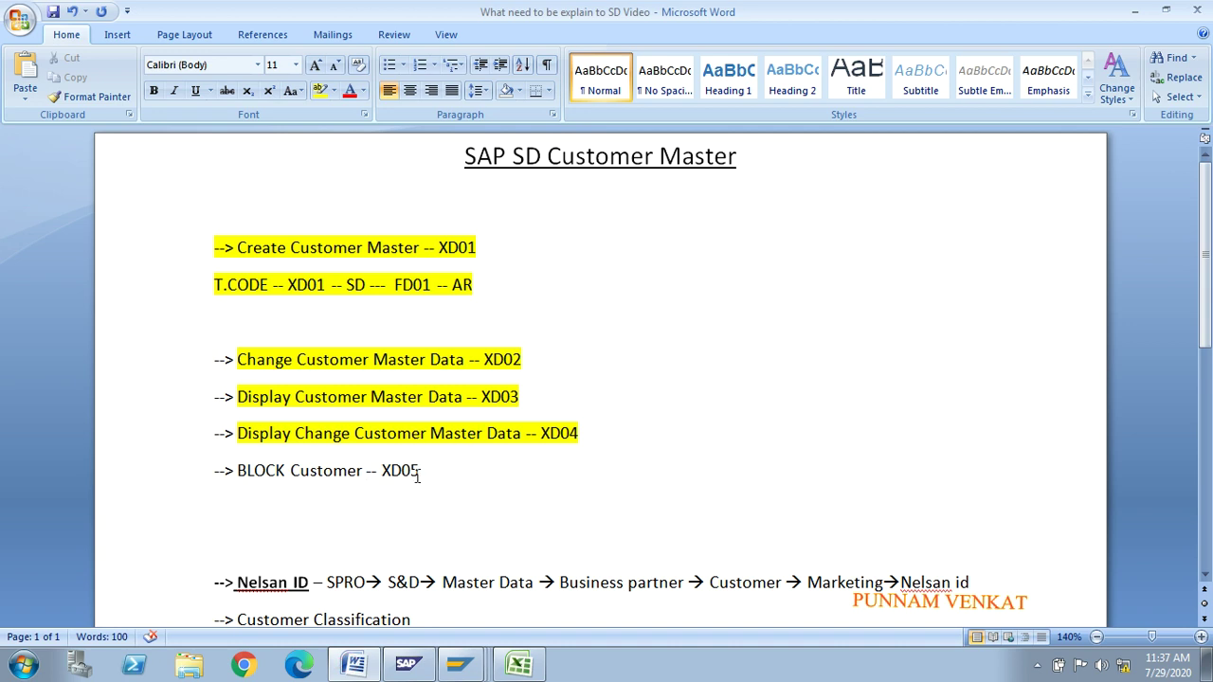
# Step: Highlight the '--> BLOCK Customer -- XD05' line in yellow
pyautogui.moveTo(419, 477); pyautogui.dragTo(190, 481)
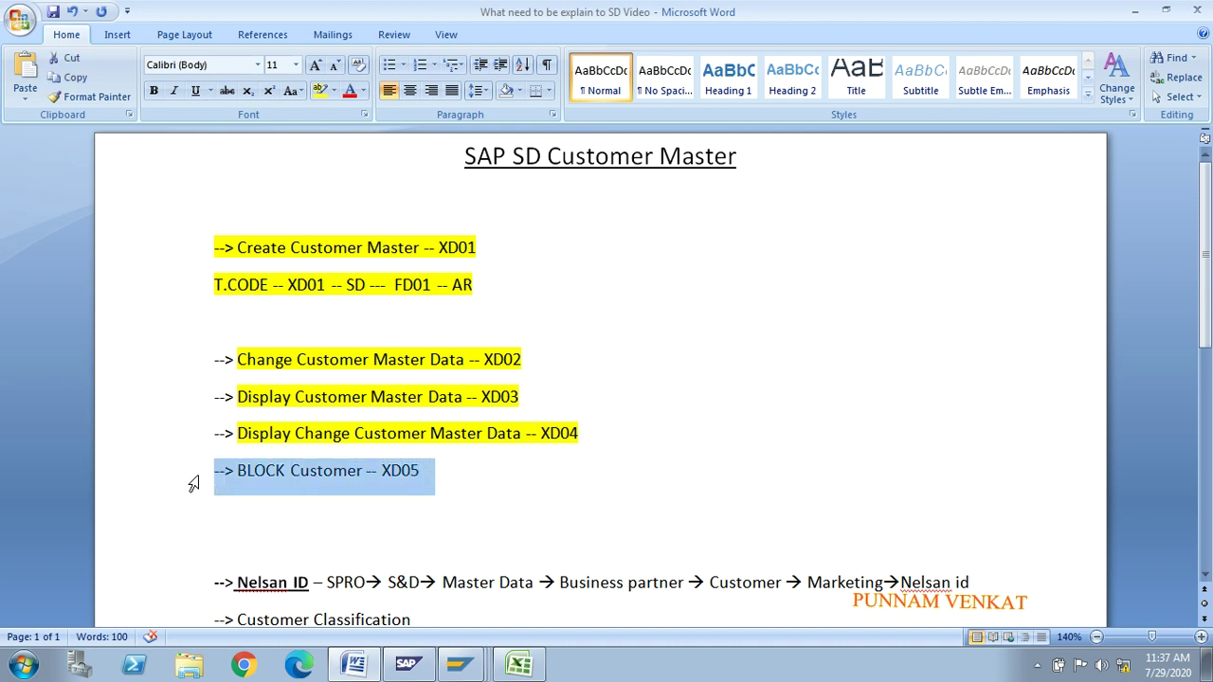
pyautogui.click(335, 90)
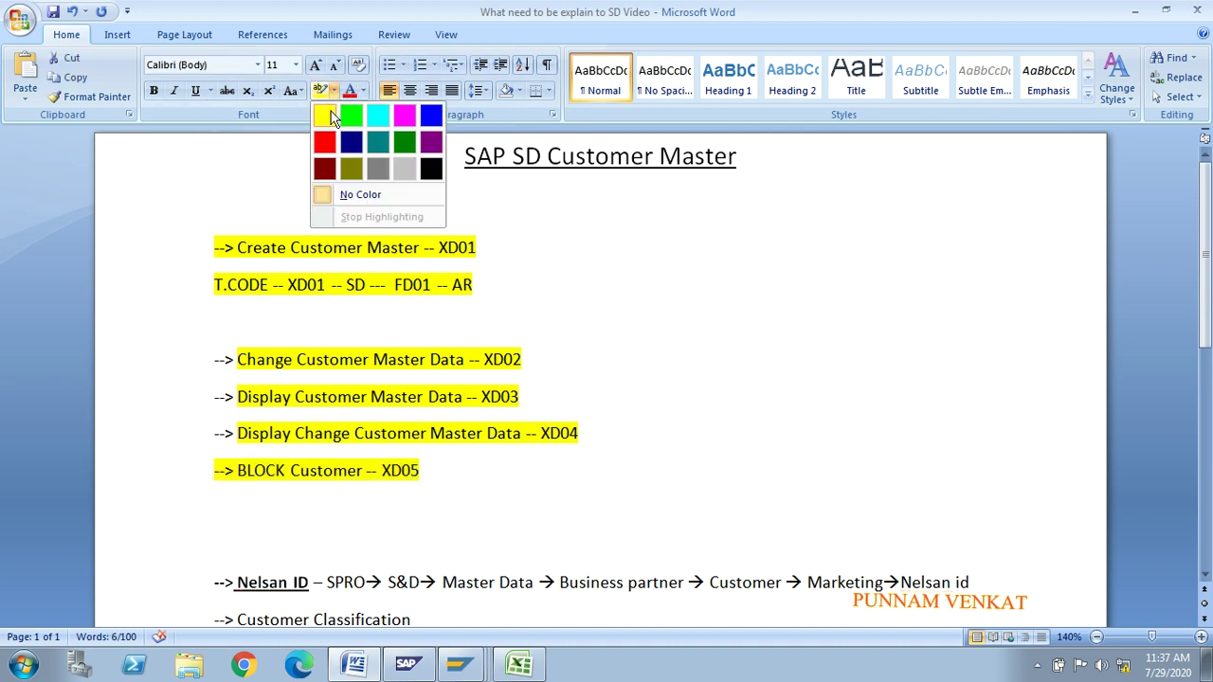
pyautogui.click(327, 115)
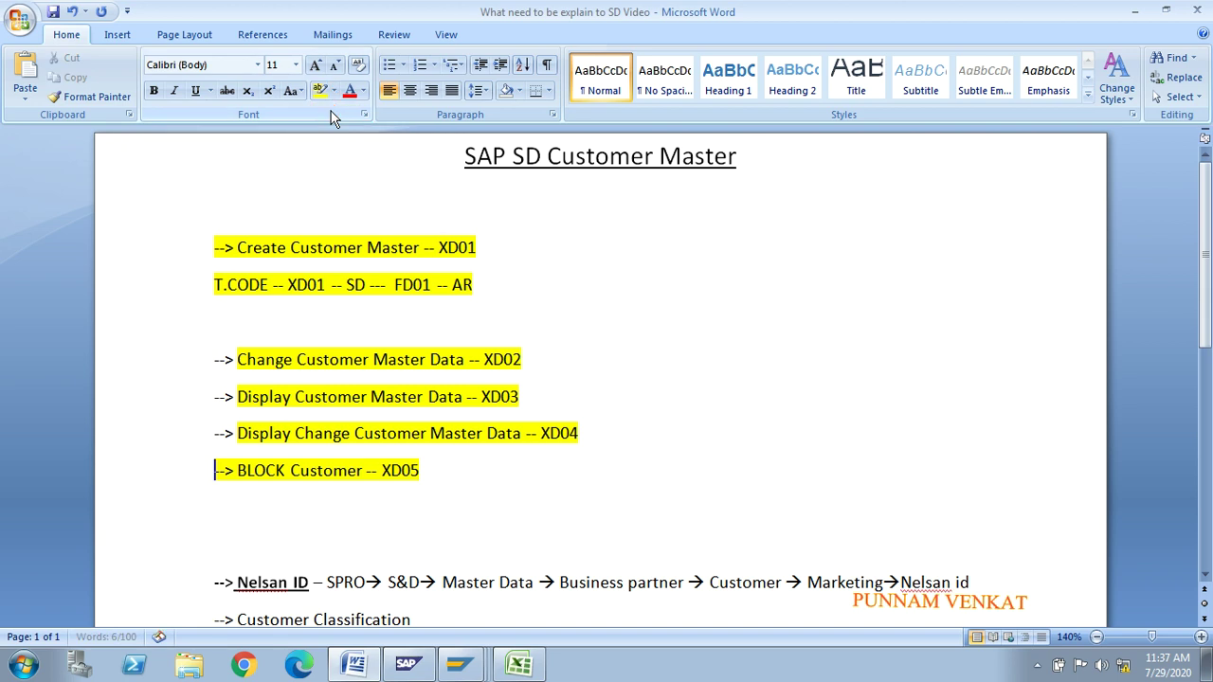
pyautogui.click(1039, 669)
pyautogui.click(1009, 589)
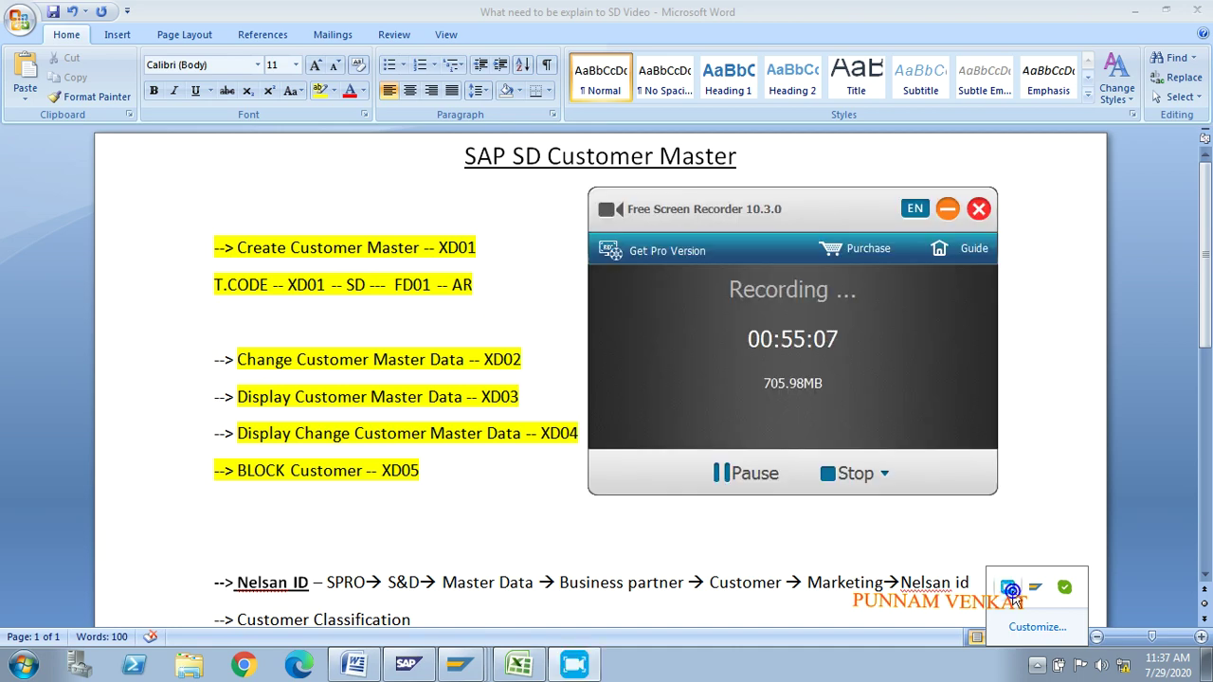